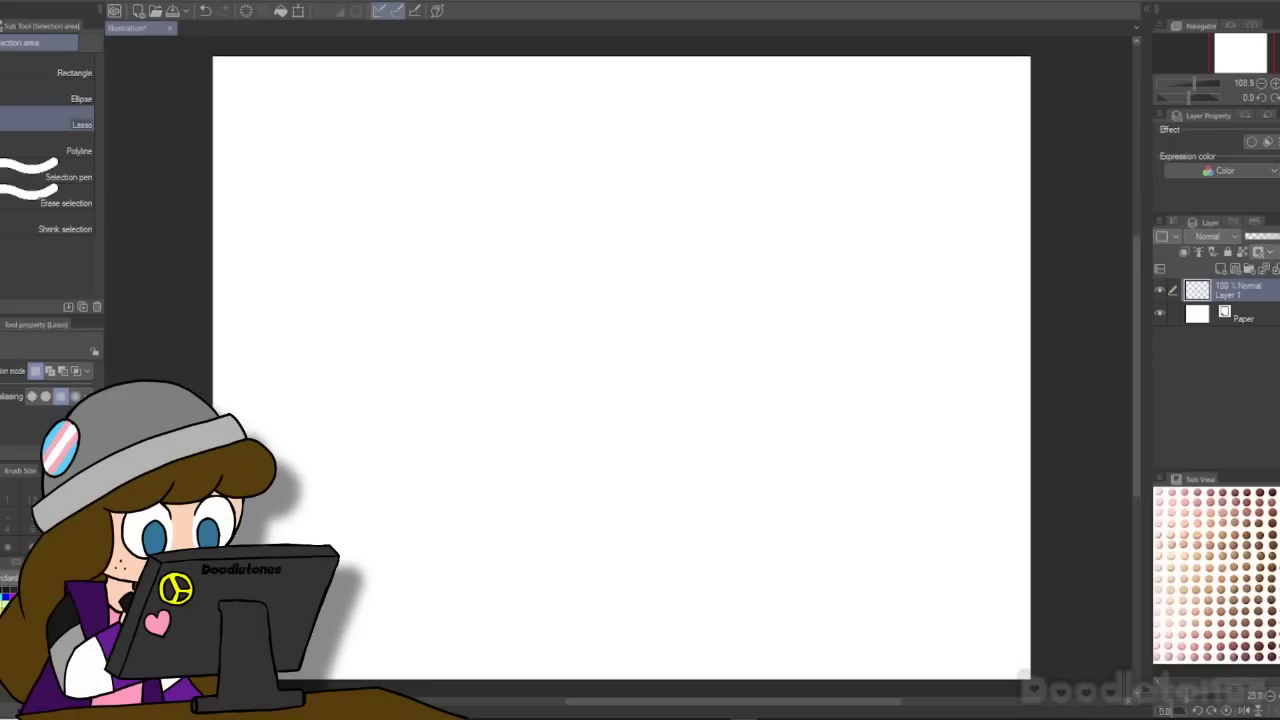
Step: Draw a wide red rectangle outline across the lower middle of the blank canvas, replacing the flatter first try
{"action": "key", "text": "u"}
{"action": "left_click", "coordinate": [39, 220]}
{"action": "mouse_move", "coordinate": [298, 286]}
{"action": "left_mouse_down"}
{"action": "mouse_move", "coordinate": [734, 311]}
{"action": "mouse_move", "coordinate": [879, 352]}
{"action": "left_mouse_up"}
{"action": "key", "text": "ctrl+z"}
{"action": "left_click_drag", "start_coordinate": [297, 342], "coordinate": [874, 529]}
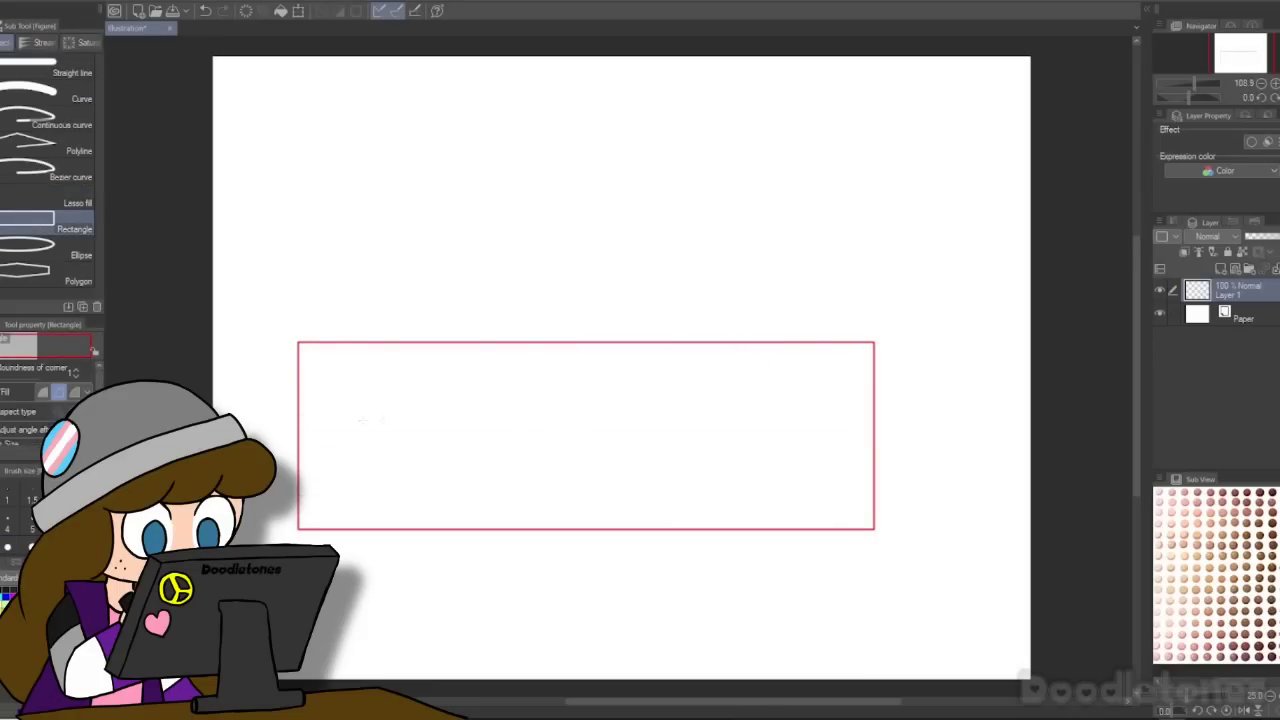
Step: Lasso the rectangle and distort it into a wide, flat trapezoid with a shorter back edge, like a tabletop in perspective
{"action": "scroll", "coordinate": [370, 417], "scroll_direction": "up", "scroll_amount": 2}
{"action": "key", "text": "m"}
{"action": "scroll", "coordinate": [354, 284], "scroll_direction": "down", "scroll_amount": 2}
{"action": "mouse_move", "coordinate": [499, 252]}
{"action": "left_mouse_down"}
{"action": "mouse_move", "coordinate": [688, 529]}
{"action": "mouse_move", "coordinate": [642, 248]}
{"action": "mouse_move", "coordinate": [508, 251]}
{"action": "left_mouse_up"}
{"action": "key", "text": "ctrl+t"}
{"action": "left_click_drag", "start_coordinate": [655, 445], "coordinate": [711, 347]}
{"action": "left_click_drag", "start_coordinate": [291, 451], "coordinate": [239, 276]}
{"action": "left_click_drag", "start_coordinate": [967, 451], "coordinate": [972, 290]}
{"action": "left_click_drag", "start_coordinate": [967, 145], "coordinate": [831, 156]}
{"action": "left_click_drag", "start_coordinate": [289, 145], "coordinate": [328, 153]}
{"action": "left_click_drag", "start_coordinate": [283, 215], "coordinate": [211, 221]}
{"action": "left_click_drag", "start_coordinate": [904, 223], "coordinate": [988, 229]}
{"action": "left_click_drag", "start_coordinate": [826, 246], "coordinate": [811, 380]}
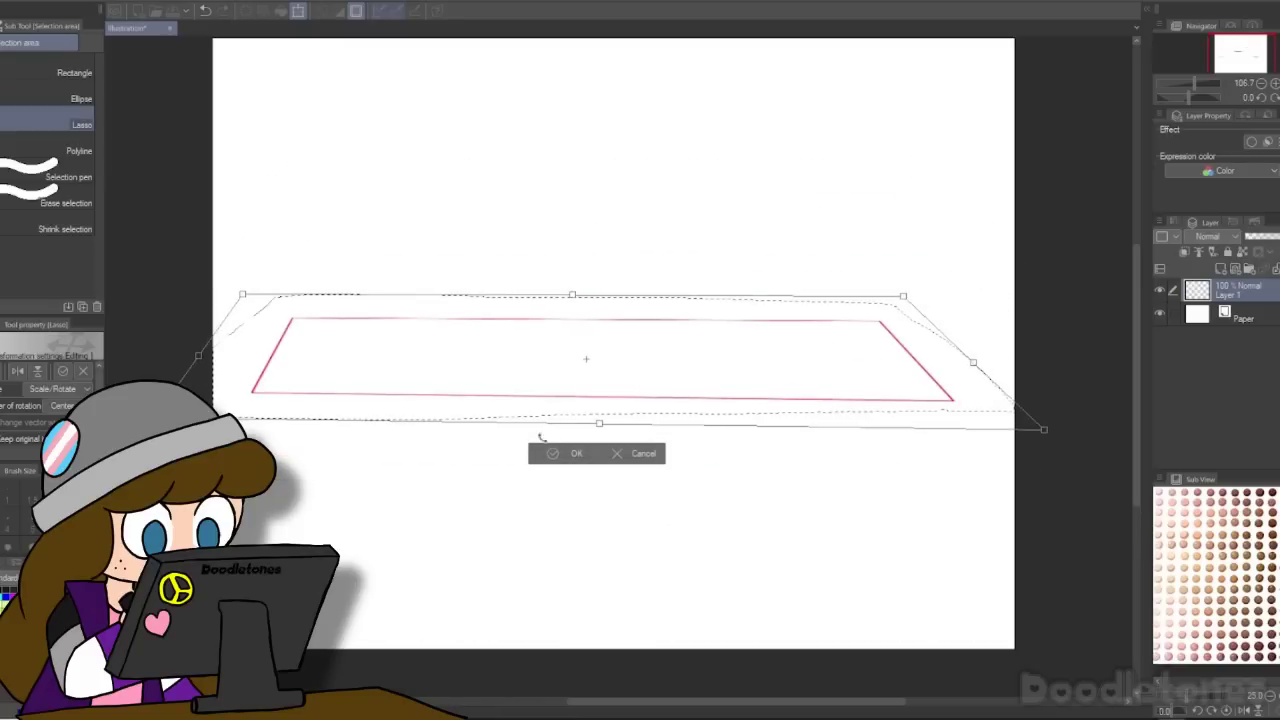
{"action": "left_click", "coordinate": [570, 453]}
Step: Duplicate the trapezoid and place the copy slightly below the original to give the slab thickness
{"action": "mouse_move", "coordinate": [843, 215]}
{"action": "left_mouse_down"}
{"action": "mouse_move", "coordinate": [314, 222]}
{"action": "mouse_move", "coordinate": [694, 378]}
{"action": "mouse_move", "coordinate": [894, 209]}
{"action": "left_mouse_up"}
{"action": "key", "text": "ctrl+c"}
{"action": "key", "text": "ctrl+v"}
{"action": "key", "text": "ctrl+t"}
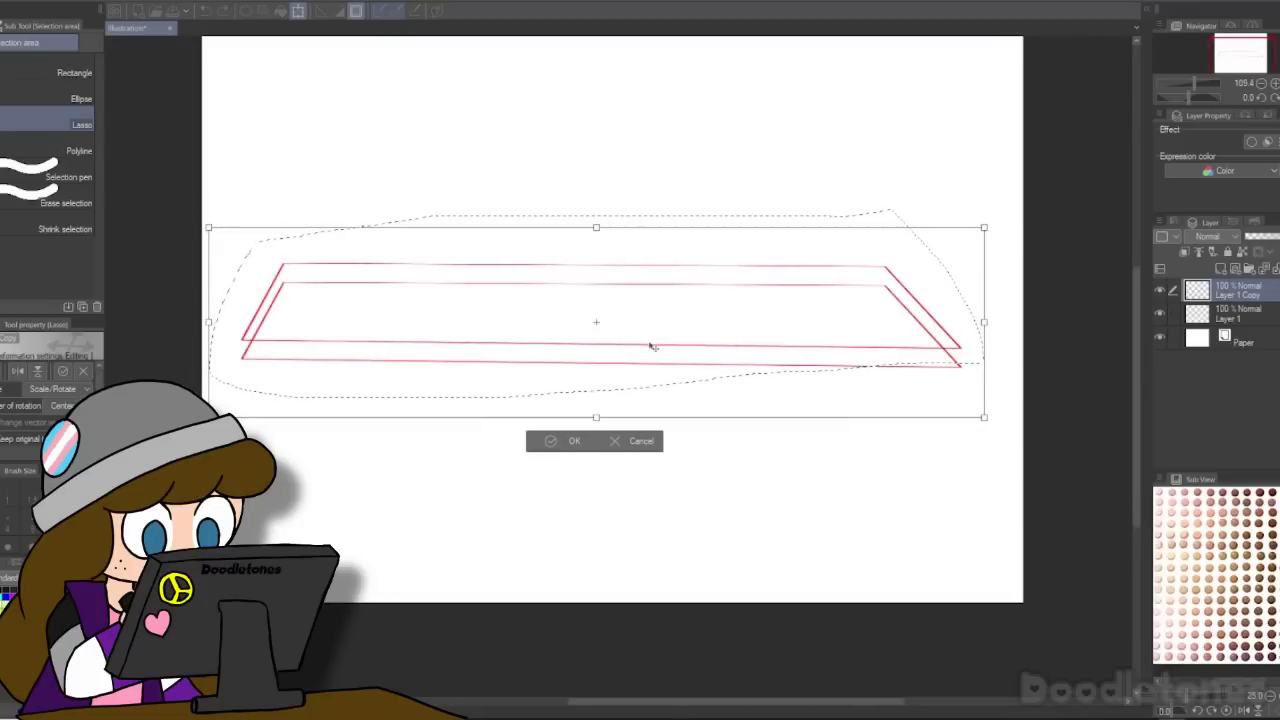
{"action": "left_click_drag", "start_coordinate": [650, 346], "coordinate": [651, 338]}
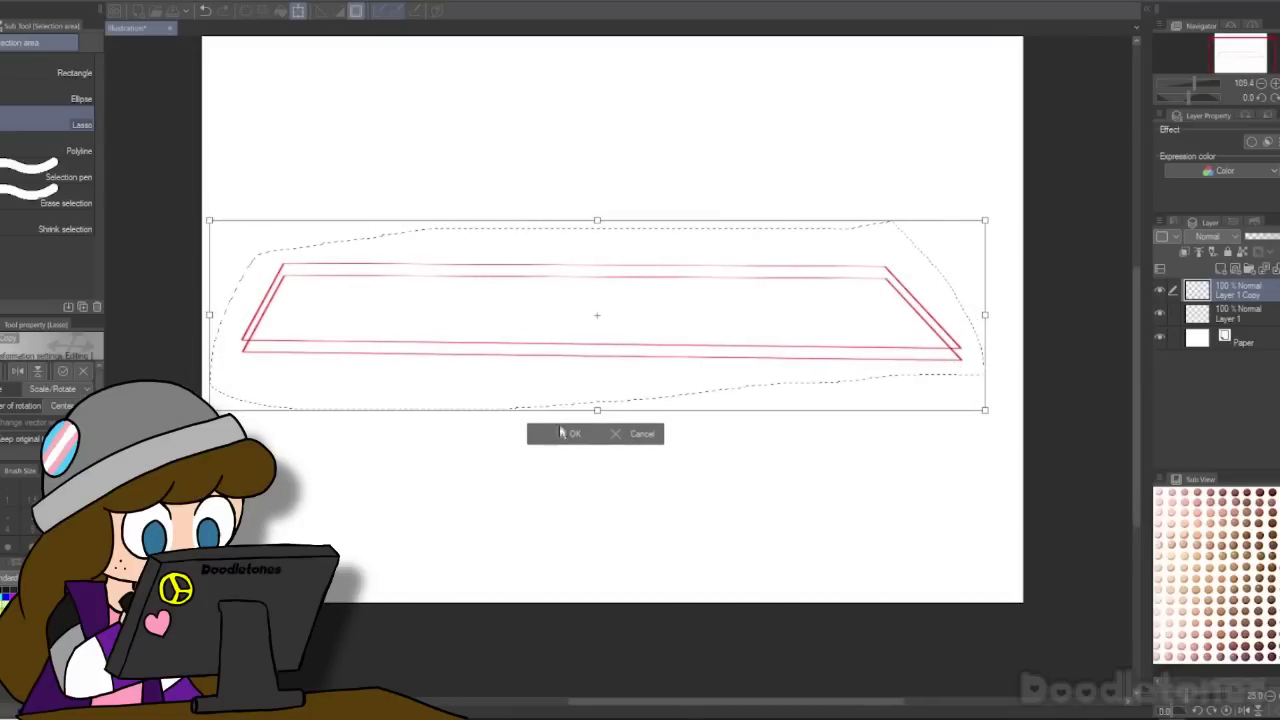
{"action": "left_click", "coordinate": [564, 433]}
{"action": "key", "text": "ctrl+d"}
Step: Connect the front corners of the two trapezoids with short vertical G-pen strokes at both ends
{"action": "scroll", "coordinate": [971, 356], "scroll_direction": "up", "scroll_amount": 7}
{"action": "key", "text": "p"}
{"action": "left_click_drag", "start_coordinate": [937, 337], "coordinate": [936, 377]}
{"action": "left_click_drag", "start_coordinate": [860, 703], "coordinate": [498, 704]}
{"action": "left_click_drag", "start_coordinate": [580, 307], "coordinate": [584, 349]}
{"action": "scroll", "coordinate": [626, 343], "scroll_direction": "down", "scroll_amount": 5}
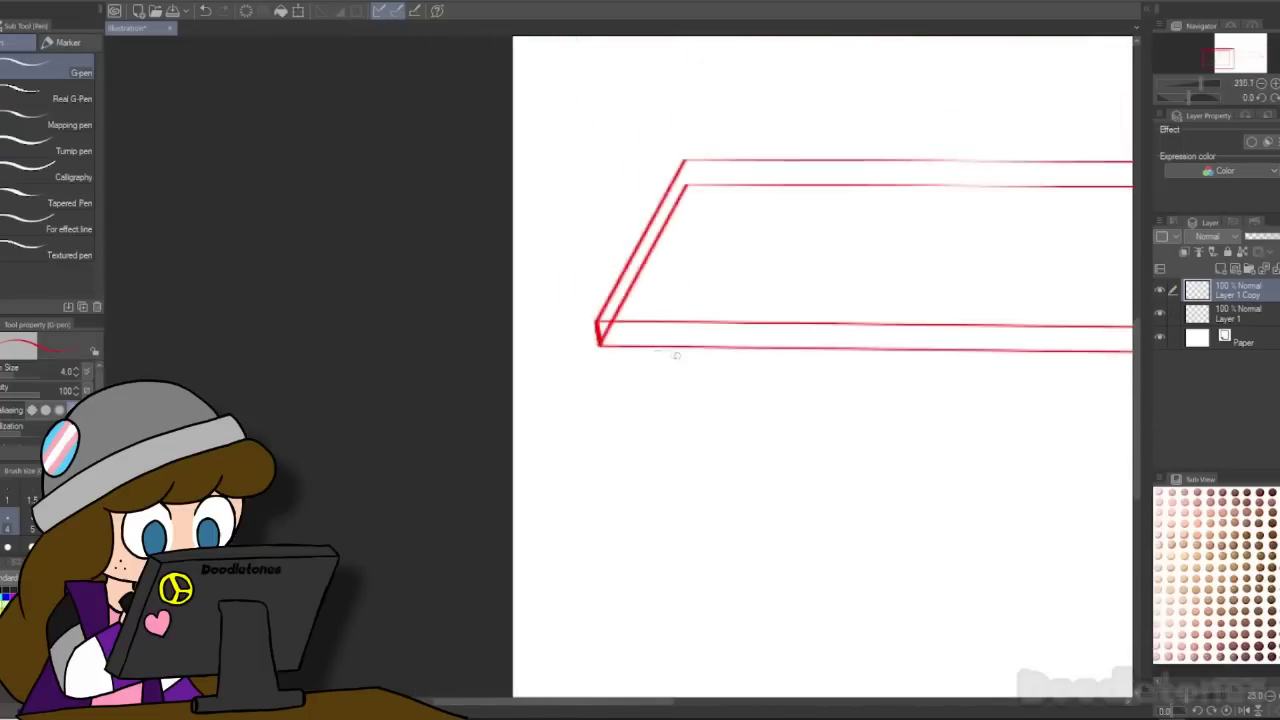
{"action": "scroll", "coordinate": [670, 354], "scroll_direction": "down", "scroll_amount": 3}
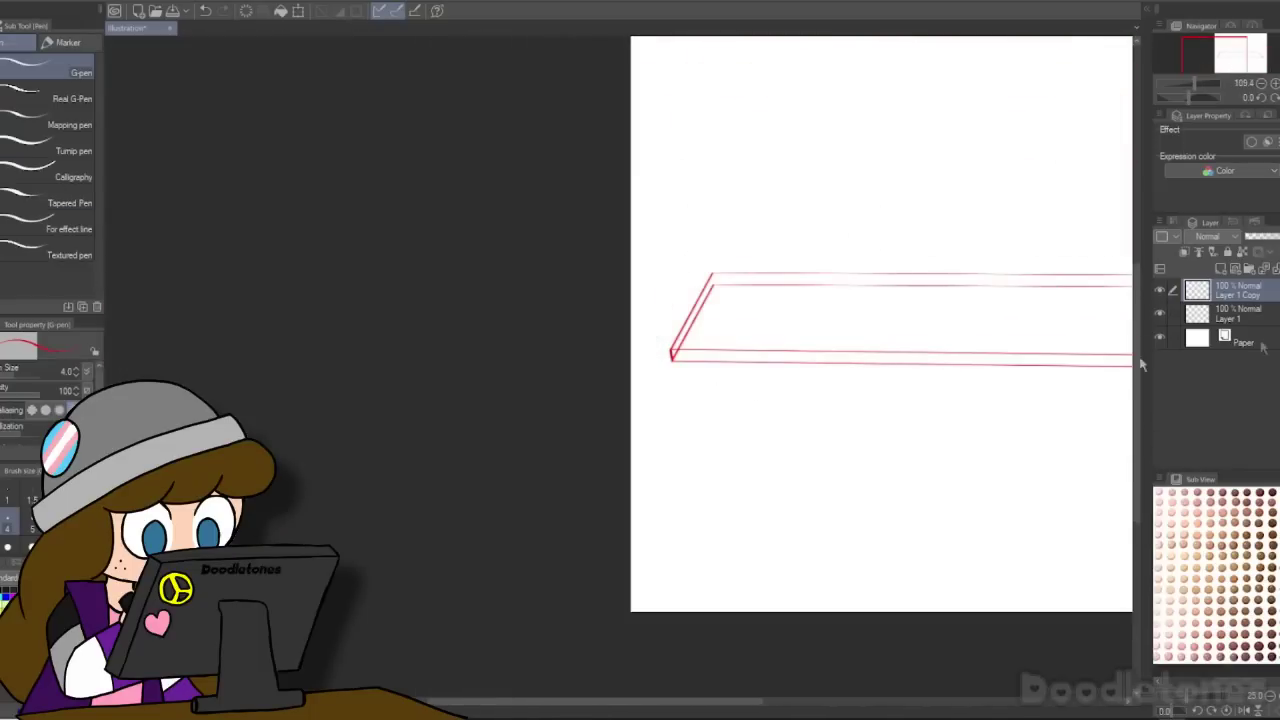
{"action": "scroll", "coordinate": [738, 532], "scroll_direction": "down", "scroll_amount": 4}
{"action": "left_click_drag", "start_coordinate": [719, 702], "coordinate": [803, 699]}
{"action": "scroll", "coordinate": [758, 430], "scroll_direction": "up", "scroll_amount": 5}
{"action": "scroll", "coordinate": [622, 362], "scroll_direction": "down", "scroll_amount": 2}
Step: Undo the corner strokes, the duplicated outline and the trapezoid distortion
{"action": "key", "text": "ctrl+z"}
{"action": "key", "text": "ctrl+z"}
{"action": "key", "text": "ctrl+z"}
{"action": "key", "text": "ctrl+z"}
{"action": "key", "text": "ctrl+z"}
{"action": "key", "text": "ctrl+z"}
{"action": "key", "text": "ctrl+z"}
Step: Select the rectangle with a rectangular selection and distort it into a very flat trapezoid with a wider front edge
{"action": "left_click", "coordinate": [3, 110]}
{"action": "left_click", "coordinate": [22, 78]}
{"action": "mouse_move", "coordinate": [247, 319]}
{"action": "left_mouse_down"}
{"action": "mouse_move", "coordinate": [817, 534]}
{"action": "mouse_move", "coordinate": [856, 531]}
{"action": "left_mouse_up"}
{"action": "scroll", "coordinate": [527, 560], "scroll_direction": "up", "scroll_amount": 2}
{"action": "left_click", "coordinate": [609, 546]}
{"action": "scroll", "coordinate": [622, 500], "scroll_direction": "down", "scroll_amount": 2}
{"action": "left_click_drag", "start_coordinate": [569, 314], "coordinate": [571, 359]}
{"action": "left_click_drag", "start_coordinate": [572, 405], "coordinate": [619, 308]}
{"action": "left_click_drag", "start_coordinate": [384, 425], "coordinate": [280, 312]}
{"action": "left_click_drag", "start_coordinate": [849, 422], "coordinate": [974, 320]}
{"action": "left_click_drag", "start_coordinate": [627, 316], "coordinate": [631, 480]}
{"action": "left_click_drag", "start_coordinate": [630, 419], "coordinate": [631, 438]}
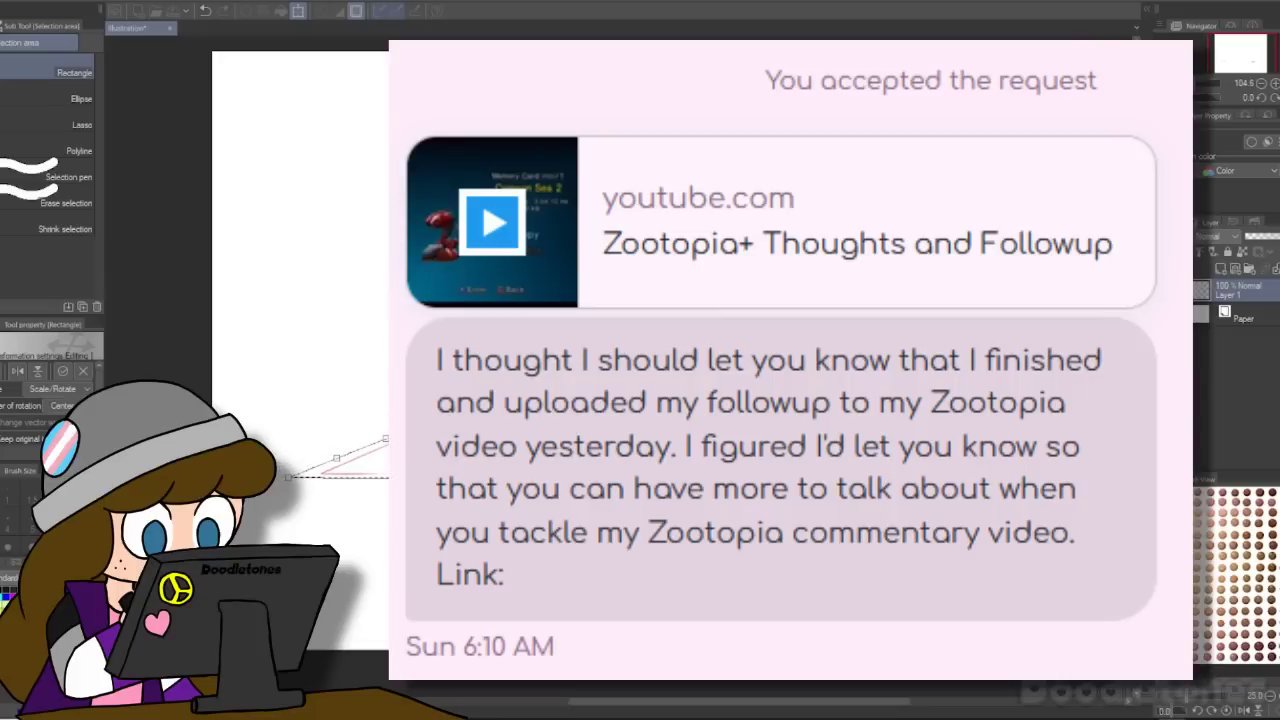
{"action": "key", "text": "Return"}
{"action": "key", "text": "ctrl+d"}
Step: Retrace the trapezoid's faint edges with straight red lines of size 3.0
{"action": "scroll", "coordinate": [538, 510], "scroll_direction": "up", "scroll_amount": 3}
{"action": "scroll", "coordinate": [753, 608], "scroll_direction": "down", "scroll_amount": 3}
{"action": "scroll", "coordinate": [753, 608], "scroll_direction": "up", "scroll_amount": 2}
{"action": "key", "text": "u"}
{"action": "left_click", "coordinate": [48, 68]}
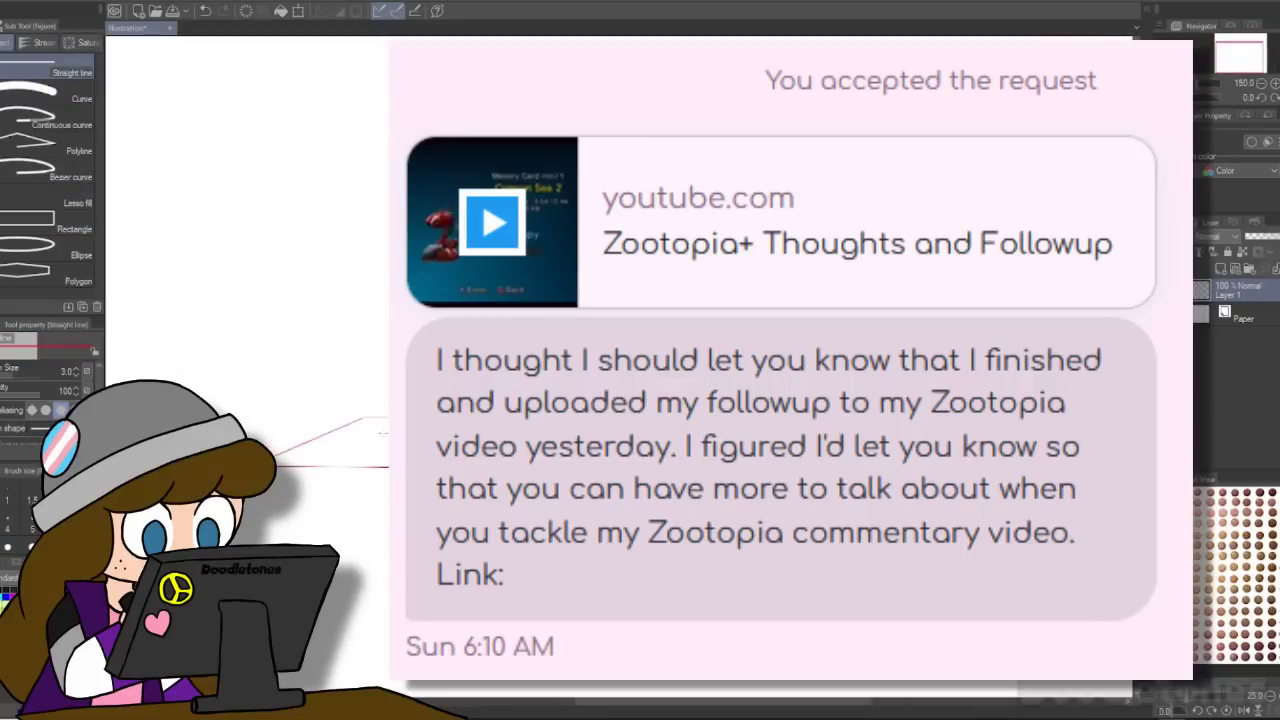
{"action": "left_click_drag", "start_coordinate": [362, 417], "coordinate": [620, 416]}
{"action": "scroll", "coordinate": [640, 360], "scroll_direction": "down", "scroll_amount": 1}
{"action": "left_click_drag", "start_coordinate": [277, 465], "coordinate": [620, 467]}
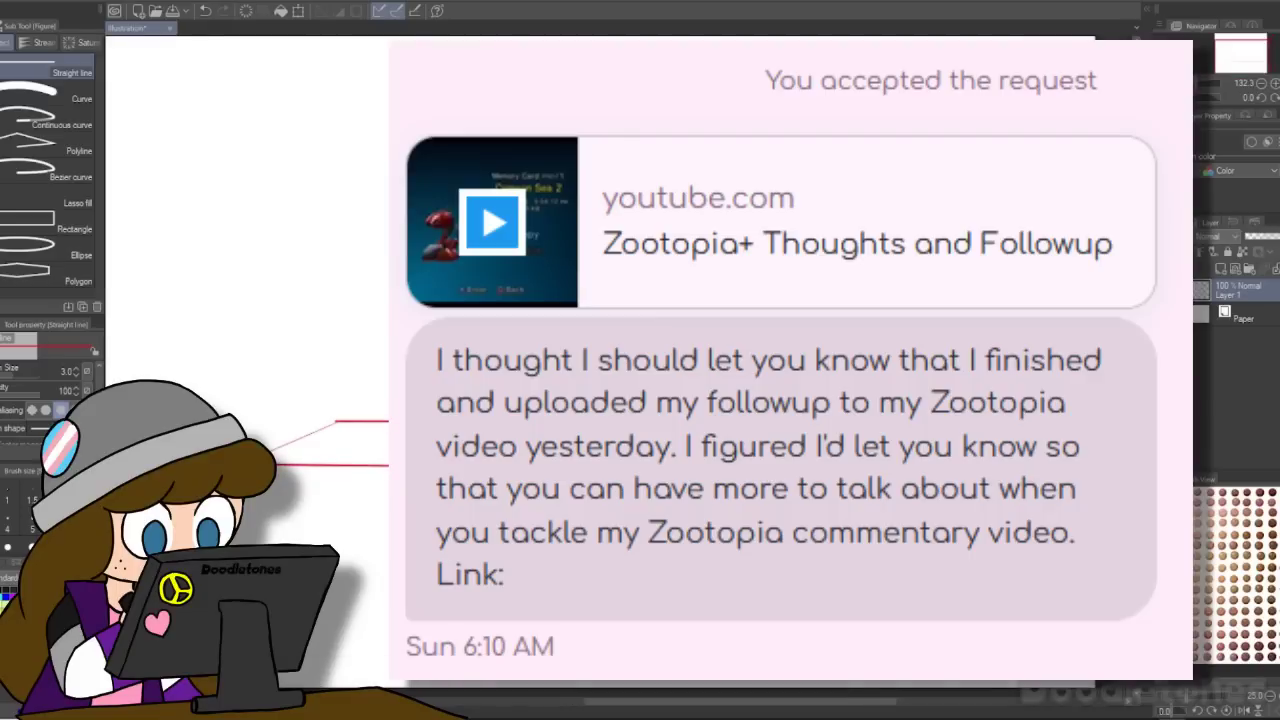
{"action": "left_click_drag", "start_coordinate": [335, 422], "coordinate": [337, 422]}
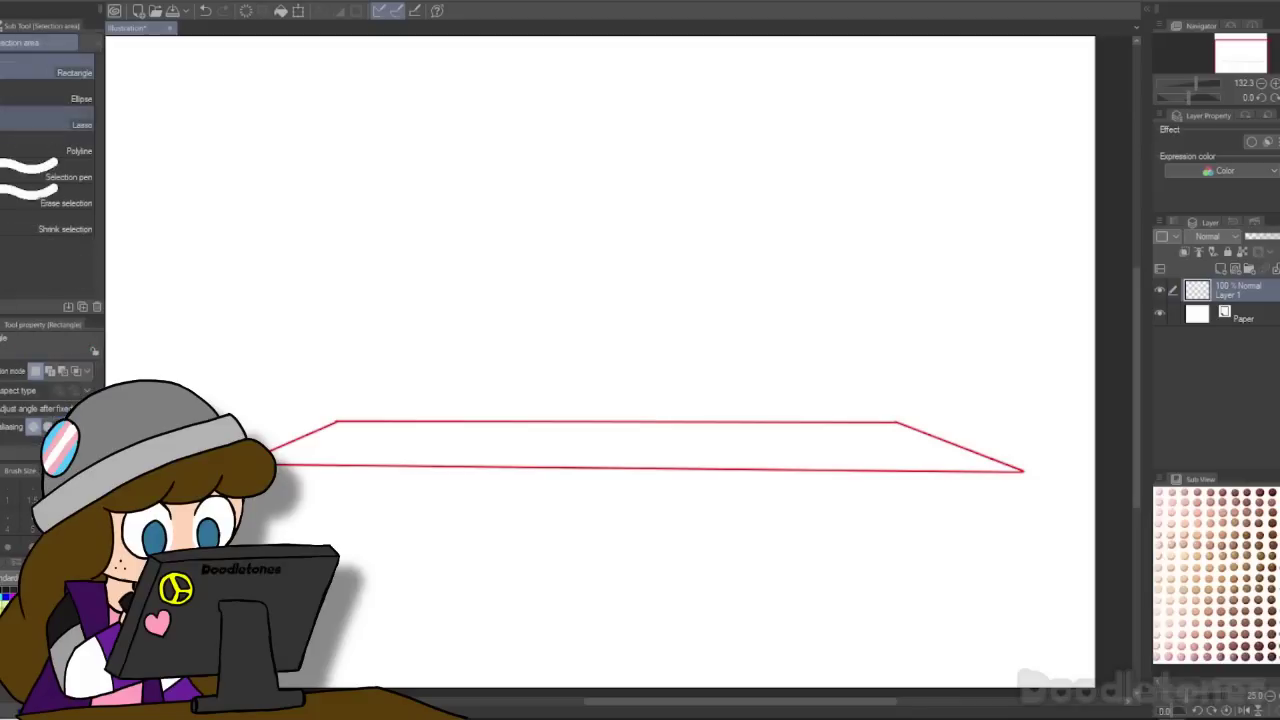
Step: Select the trapezoid and pull its left corners so the front and back edges run level
{"action": "key", "text": "m"}
{"action": "left_click_drag", "start_coordinate": [198, 328], "coordinate": [1058, 540]}
{"action": "key", "text": "ctrl+t"}
{"action": "left_click_drag", "start_coordinate": [150, 544], "coordinate": [118, 549]}
{"action": "left_click_drag", "start_coordinate": [200, 328], "coordinate": [218, 328]}
{"action": "left_click_drag", "start_coordinate": [638, 328], "coordinate": [636, 327]}
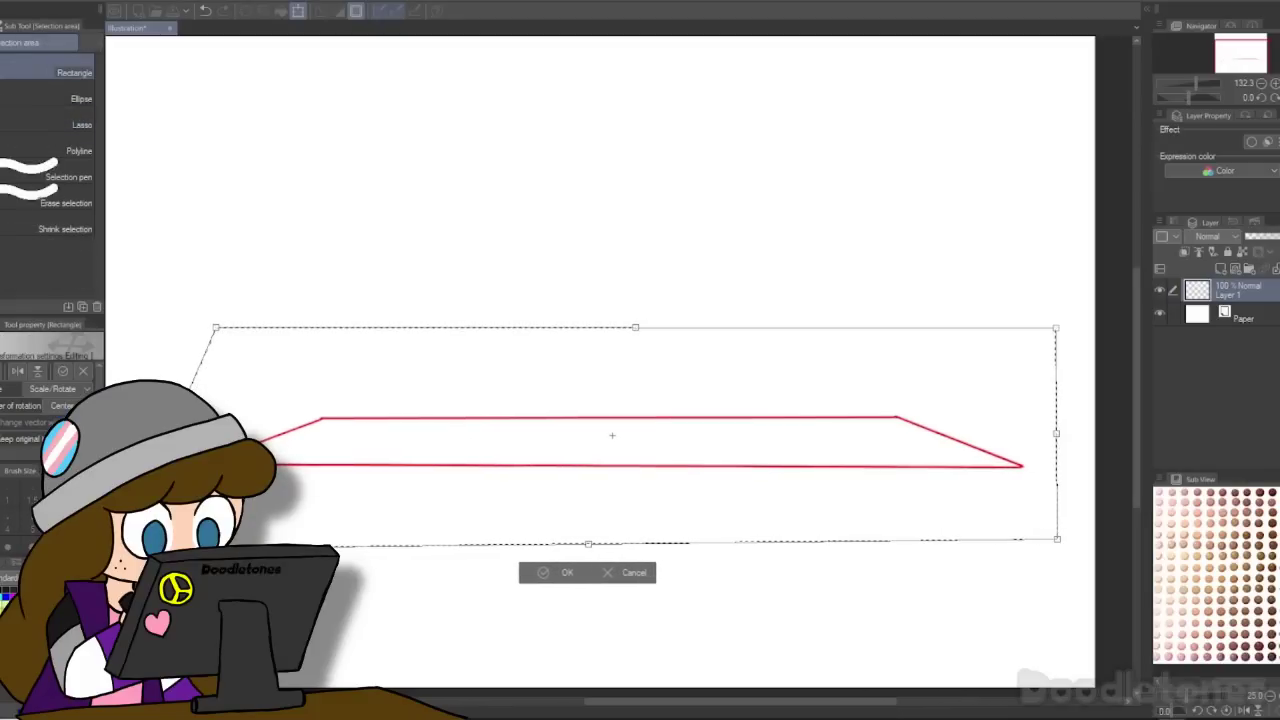
{"action": "key", "text": "Return"}
{"action": "key", "text": "ctrl+d"}
Step: Select the whole trapezoid, reposition it and stretch it wider across the canvas
{"action": "left_click_drag", "start_coordinate": [153, 366], "coordinate": [1053, 506]}
{"action": "key", "text": "ctrl+t"}
{"action": "left_click_drag", "start_coordinate": [603, 436], "coordinate": [539, 431]}
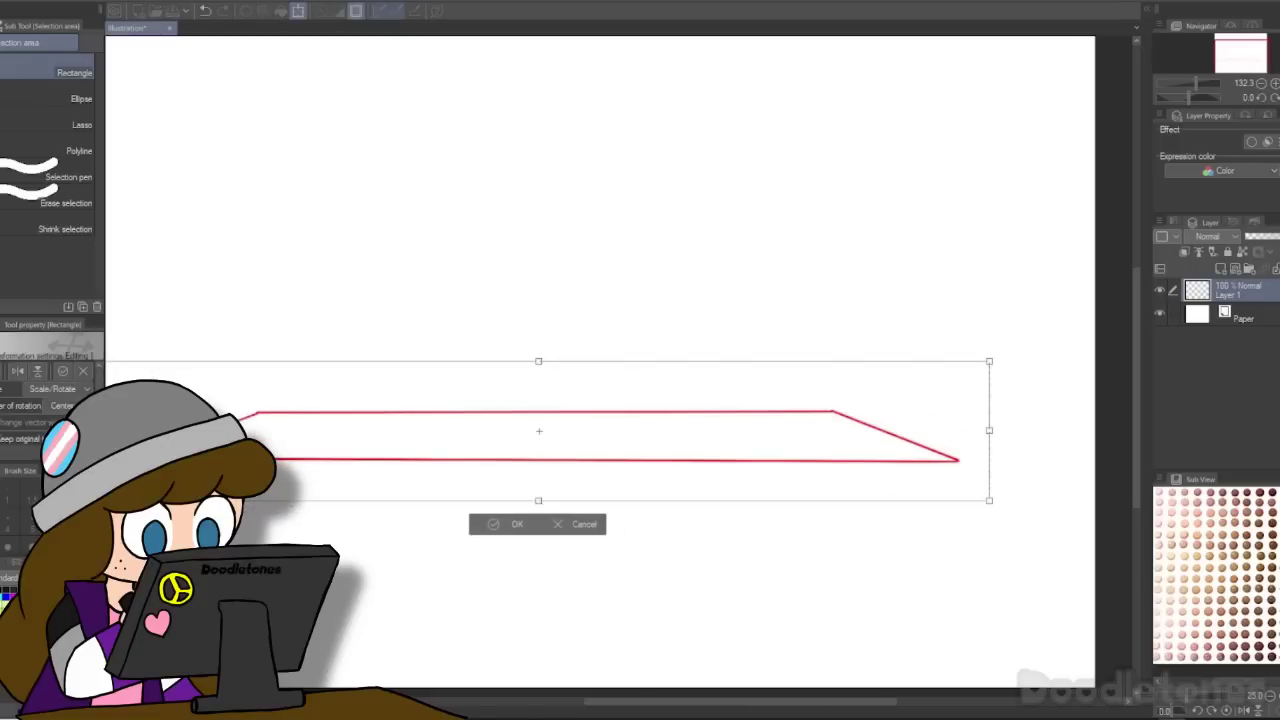
{"action": "left_click_drag", "start_coordinate": [943, 437], "coordinate": [1034, 436]}
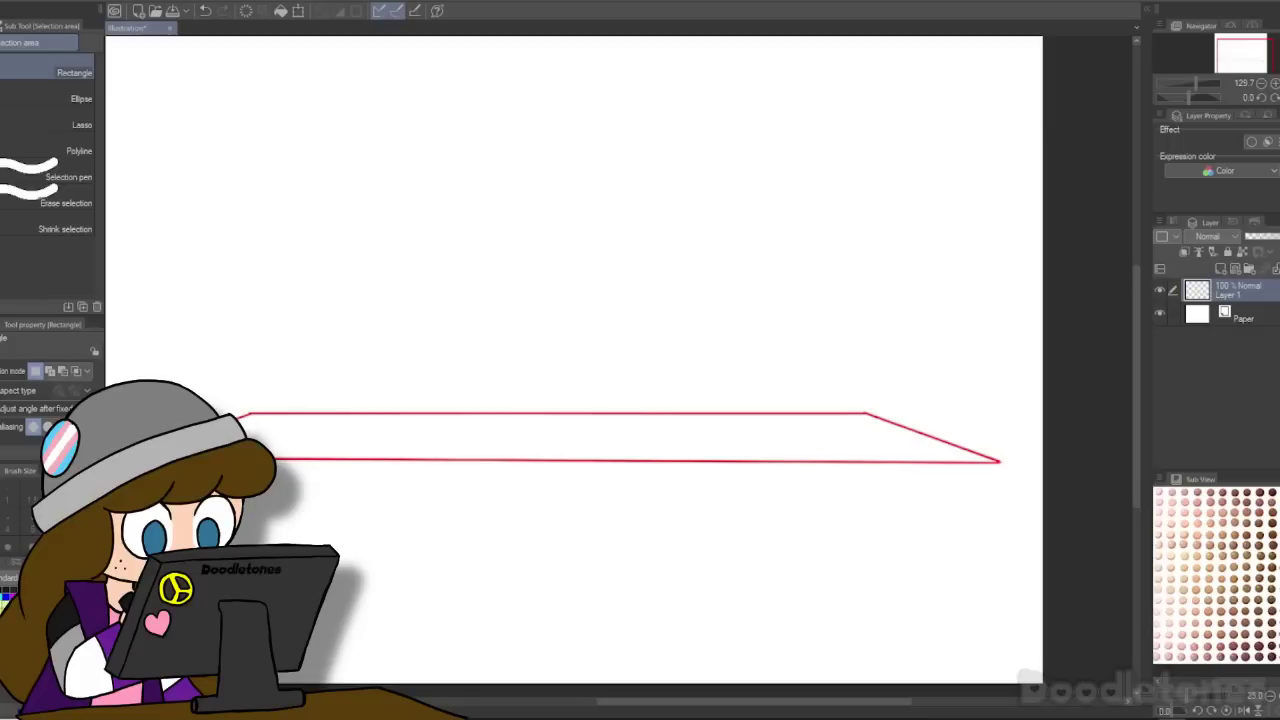
Step: Reselect the trapezoid and adjust its transform slightly to straighten the front edge
{"action": "left_click_drag", "start_coordinate": [1009, 367], "coordinate": [114, 457]}
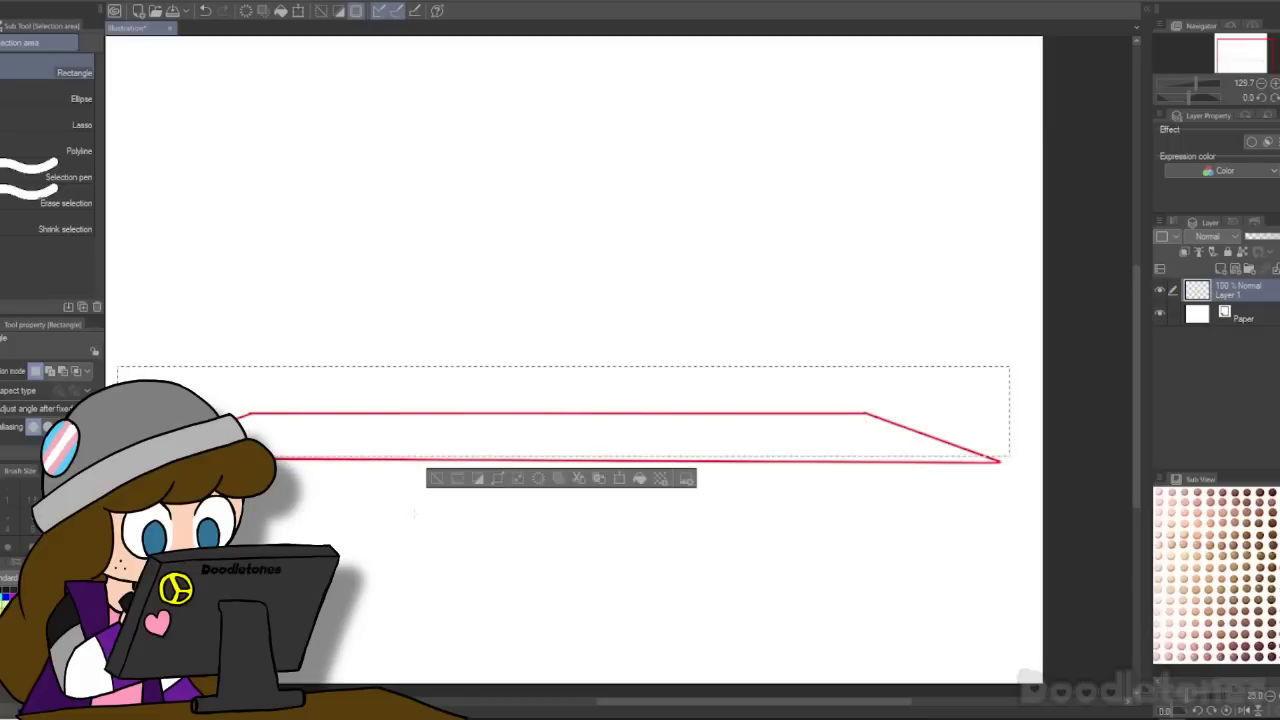
{"action": "key", "text": "ctrl+d"}
{"action": "scroll", "coordinate": [622, 598], "scroll_direction": "up", "scroll_amount": 1}
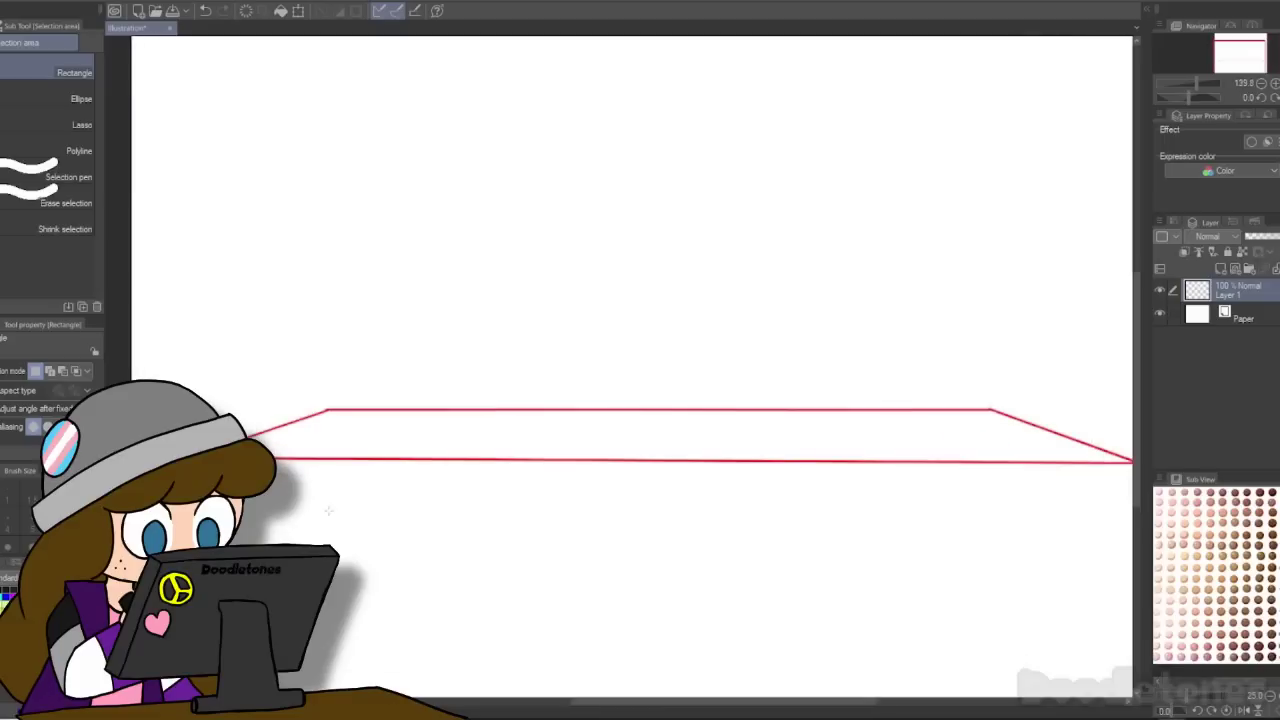
{"action": "left_click_drag", "start_coordinate": [151, 350], "coordinate": [1120, 467]}
{"action": "left_click", "coordinate": [632, 492]}
{"action": "left_click_drag", "start_coordinate": [712, 481], "coordinate": [715, 475]}
{"action": "left_click", "coordinate": [512, 501]}
{"action": "key", "text": "ctrl+d"}
{"action": "scroll", "coordinate": [385, 510], "scroll_direction": "down", "scroll_amount": 1}
{"action": "left_click_drag", "start_coordinate": [678, 710], "coordinate": [650, 710]}
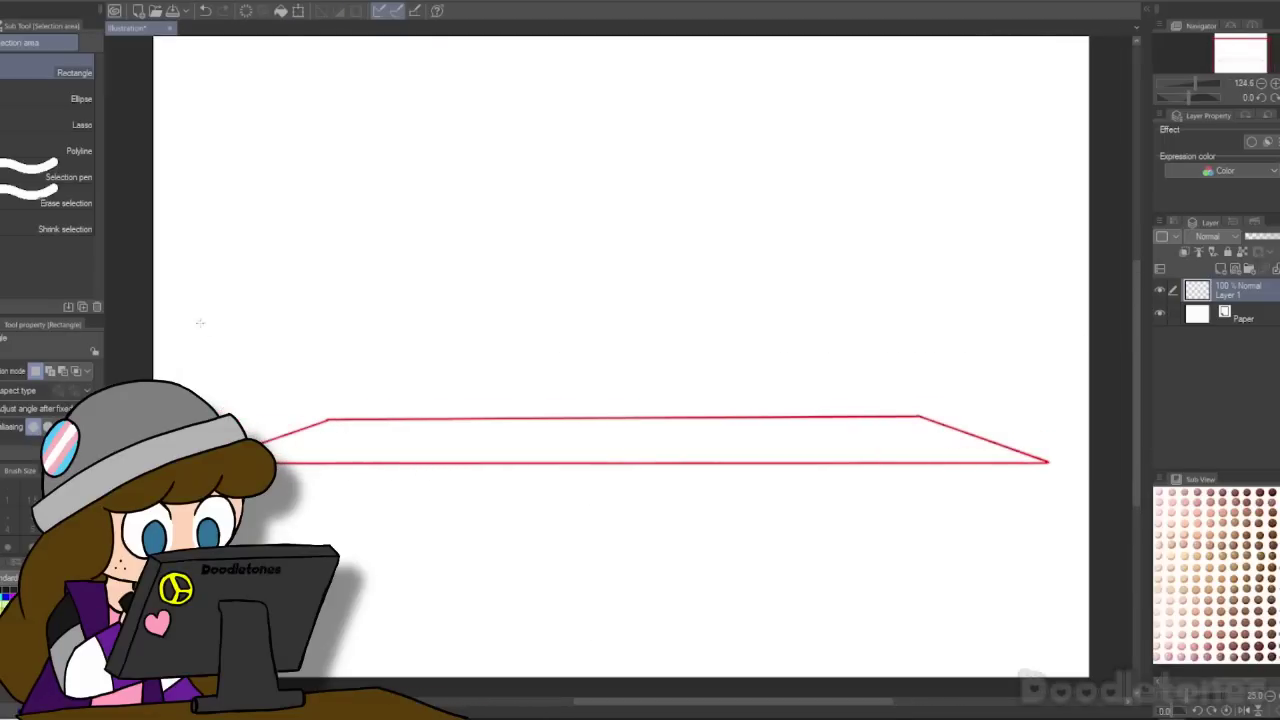
Step: Select the area above the front edge and distort its upper corners outward to flatten the trapezoid and lengthen the back edge
{"action": "left_click_drag", "start_coordinate": [172, 295], "coordinate": [1077, 461]}
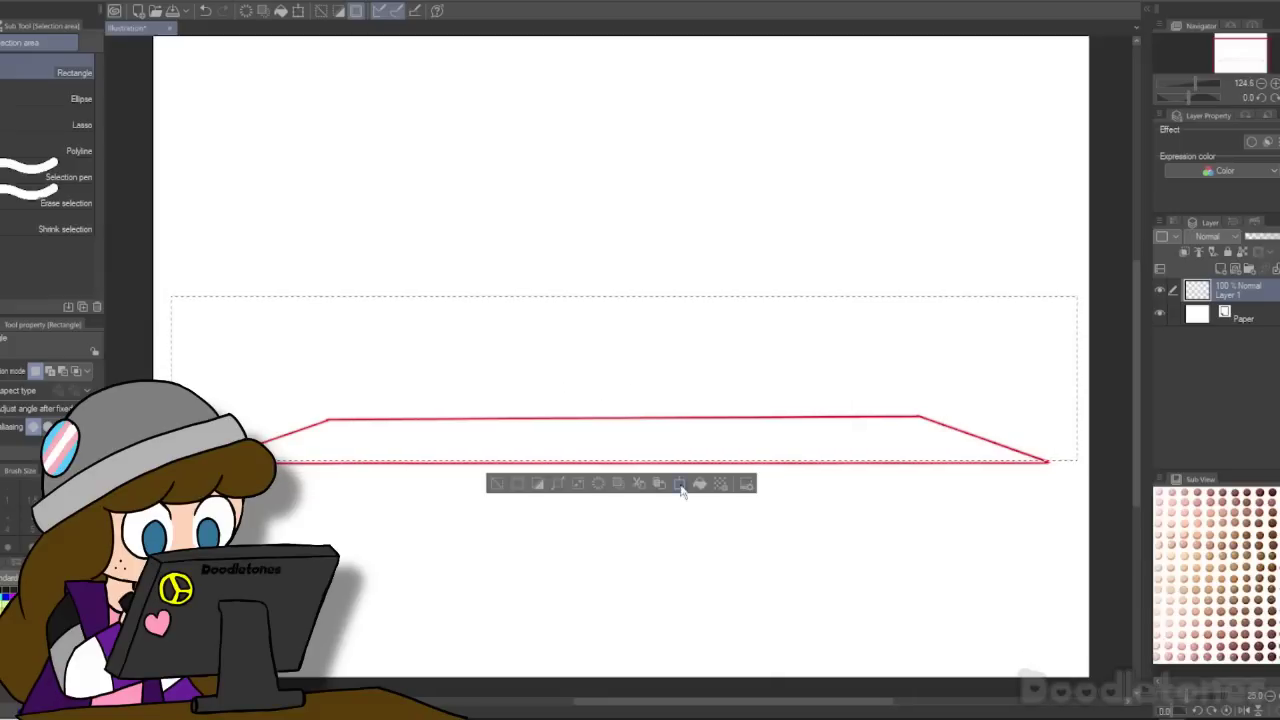
{"action": "key", "text": "ctrl+t"}
{"action": "left_click_drag", "start_coordinate": [170, 297], "coordinate": [0, 306]}
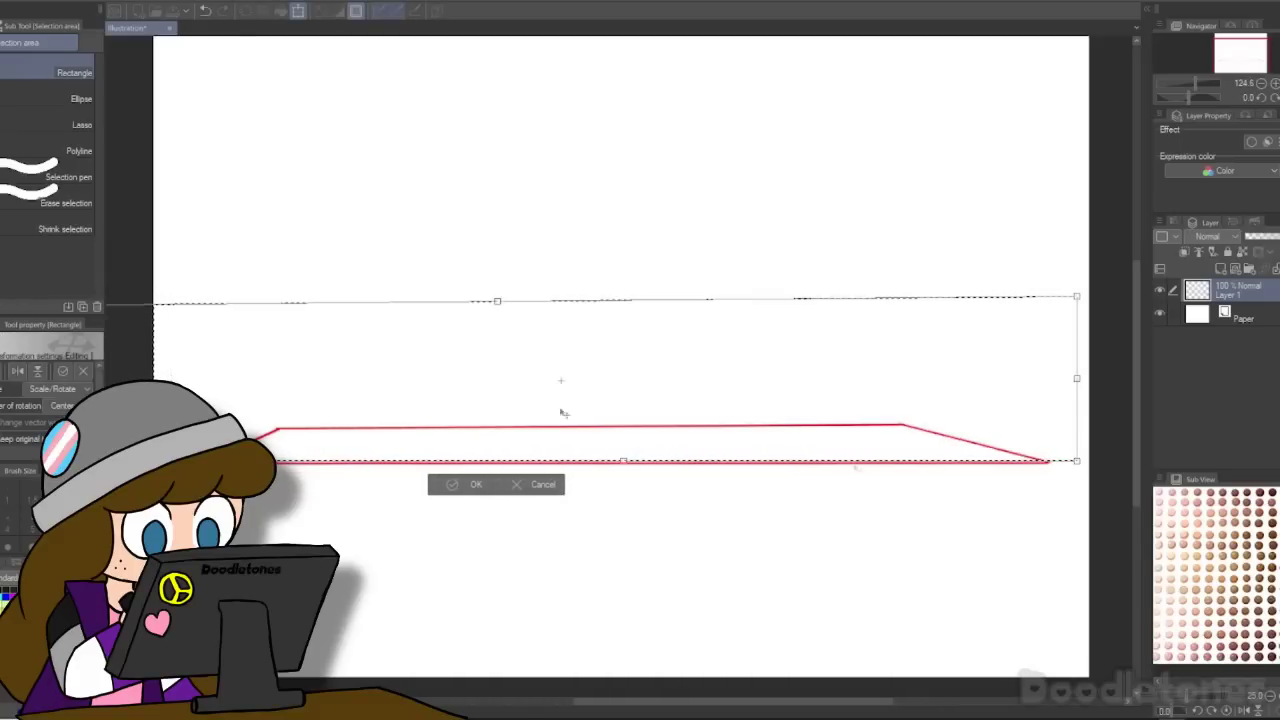
{"action": "scroll", "coordinate": [1009, 445], "scroll_direction": "down", "scroll_amount": 2}
{"action": "left_click_drag", "start_coordinate": [1064, 328], "coordinate": [1279, 380]}
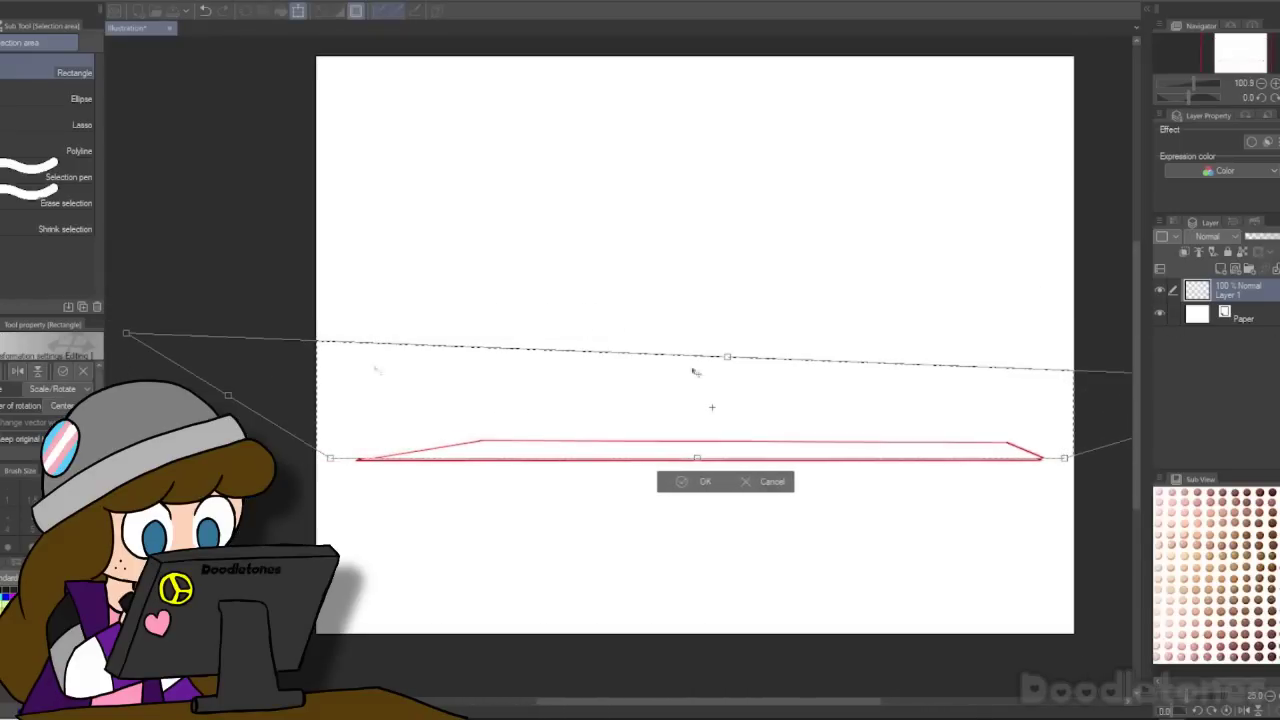
{"action": "left_click_drag", "start_coordinate": [127, 337], "coordinate": [0, 342]}
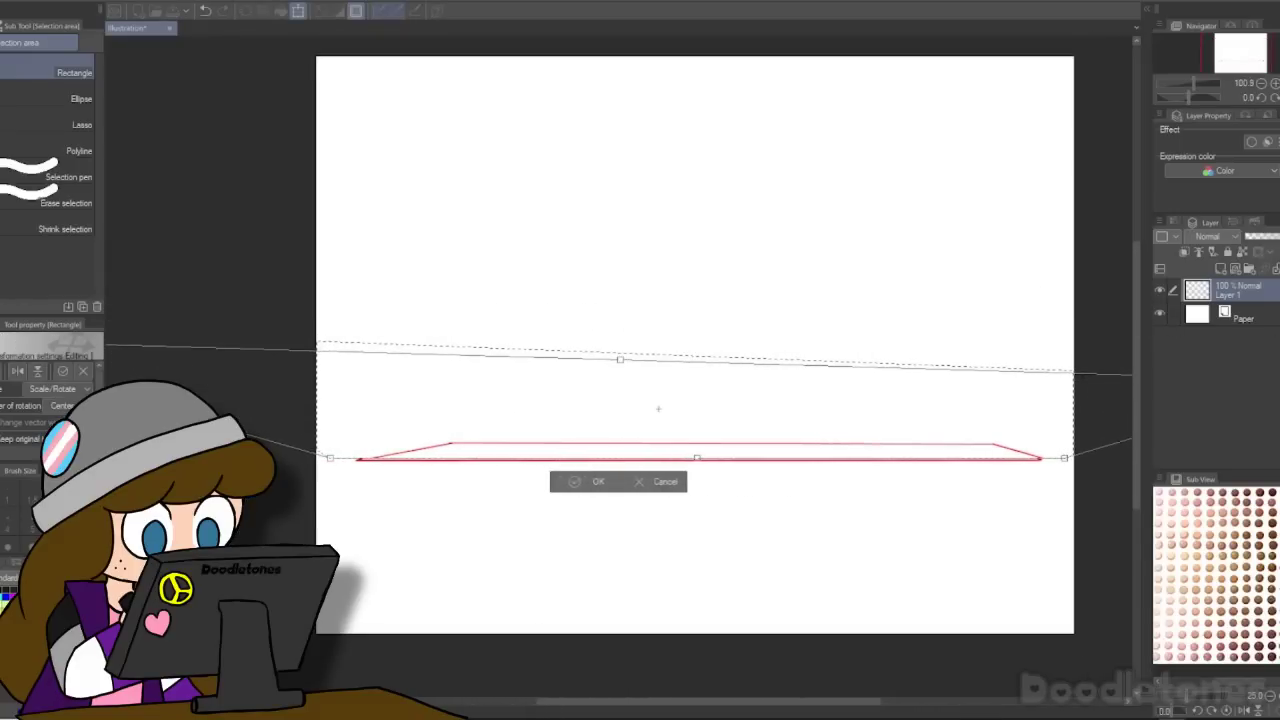
{"action": "left_click", "coordinate": [602, 484]}
{"action": "left_click", "coordinate": [1076, 489]}
Step: Select the left end above the front edge and skew it outward so the back corner sits farther left
{"action": "scroll", "coordinate": [520, 497], "scroll_direction": "up", "scroll_amount": 2}
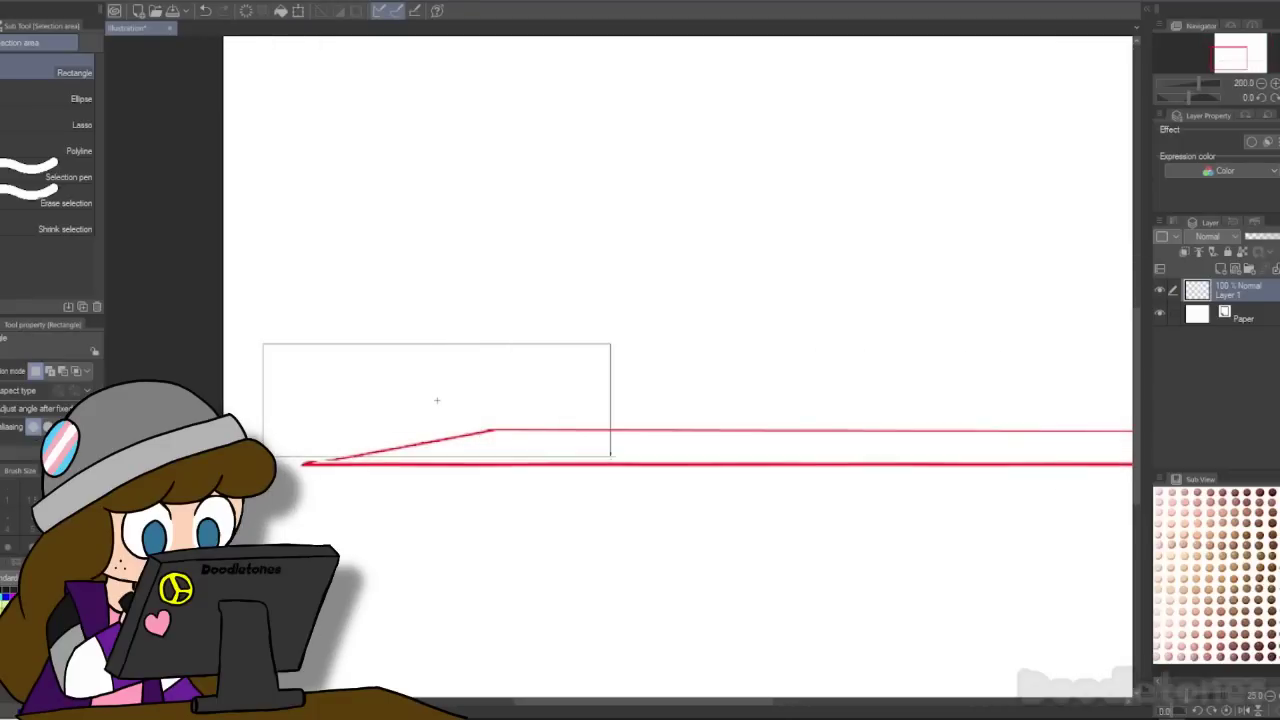
{"action": "left_click_drag", "start_coordinate": [610, 460], "coordinate": [614, 463]}
{"action": "scroll", "coordinate": [402, 455], "scroll_direction": "down", "scroll_amount": 2}
{"action": "key", "text": "ctrl+t"}
{"action": "left_click_drag", "start_coordinate": [433, 369], "coordinate": [233, 372]}
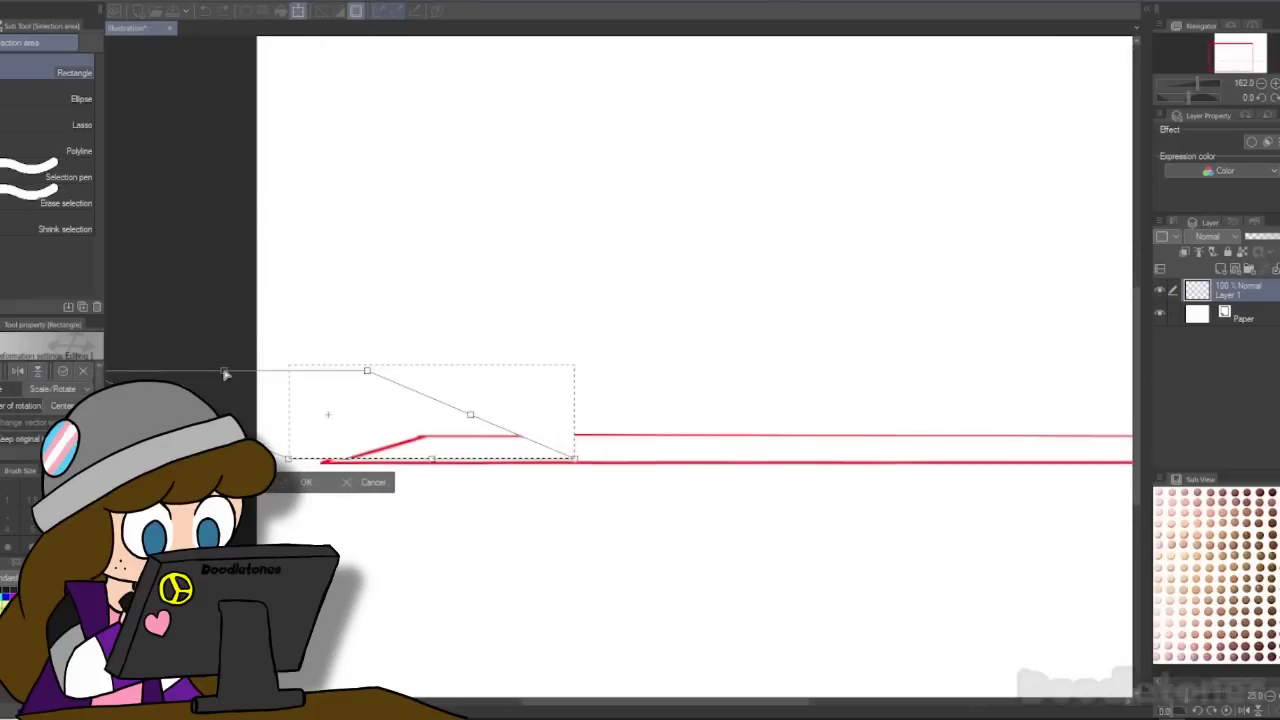
{"action": "left_click", "coordinate": [298, 484]}
{"action": "key", "text": "ctrl+d"}
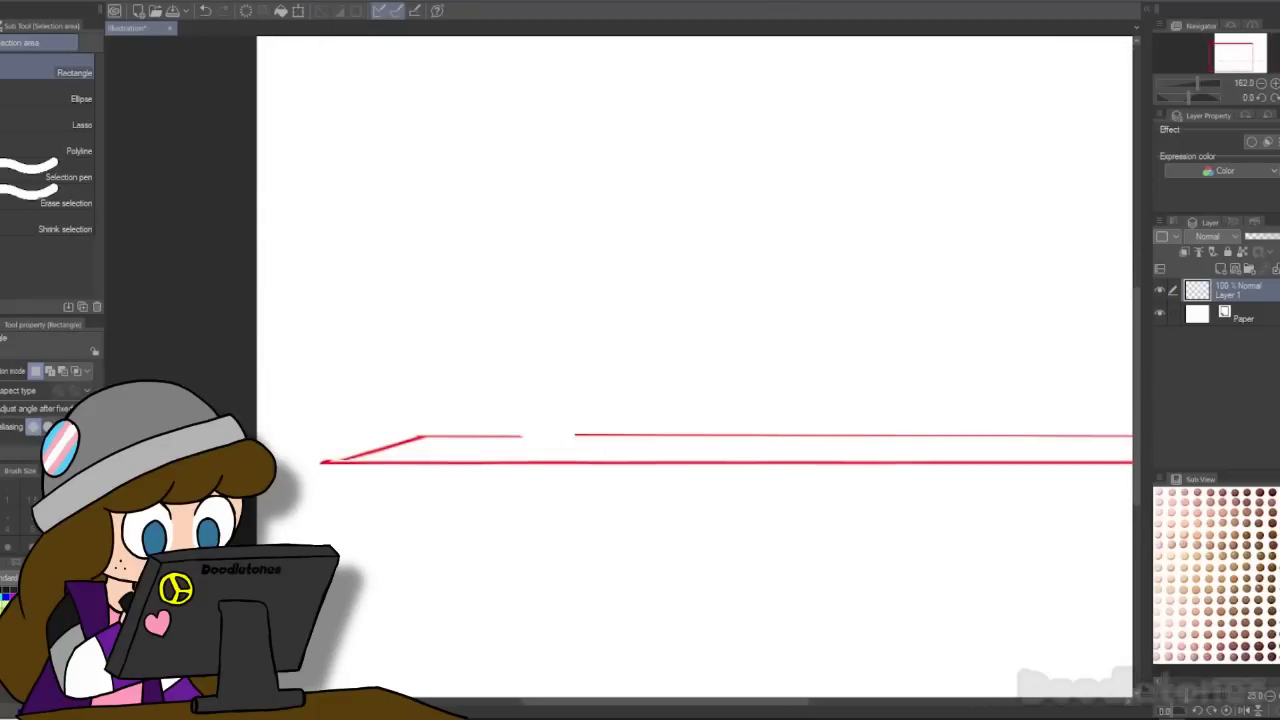
Step: Bridge the gap in the back edge and close the front-left corner with straight red lines
{"action": "key", "text": "u"}
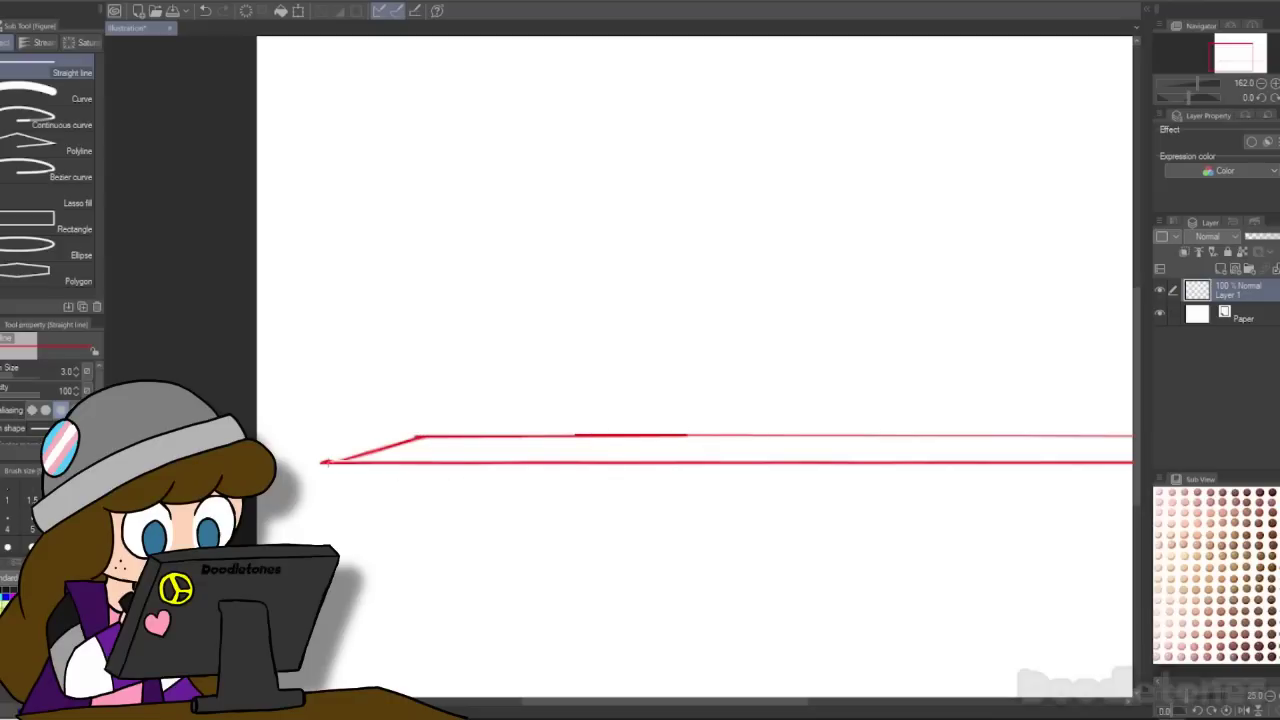
{"action": "scroll", "coordinate": [660, 541], "scroll_direction": "down", "scroll_amount": 6}
{"action": "left_click_drag", "start_coordinate": [632, 703], "coordinate": [697, 702]}
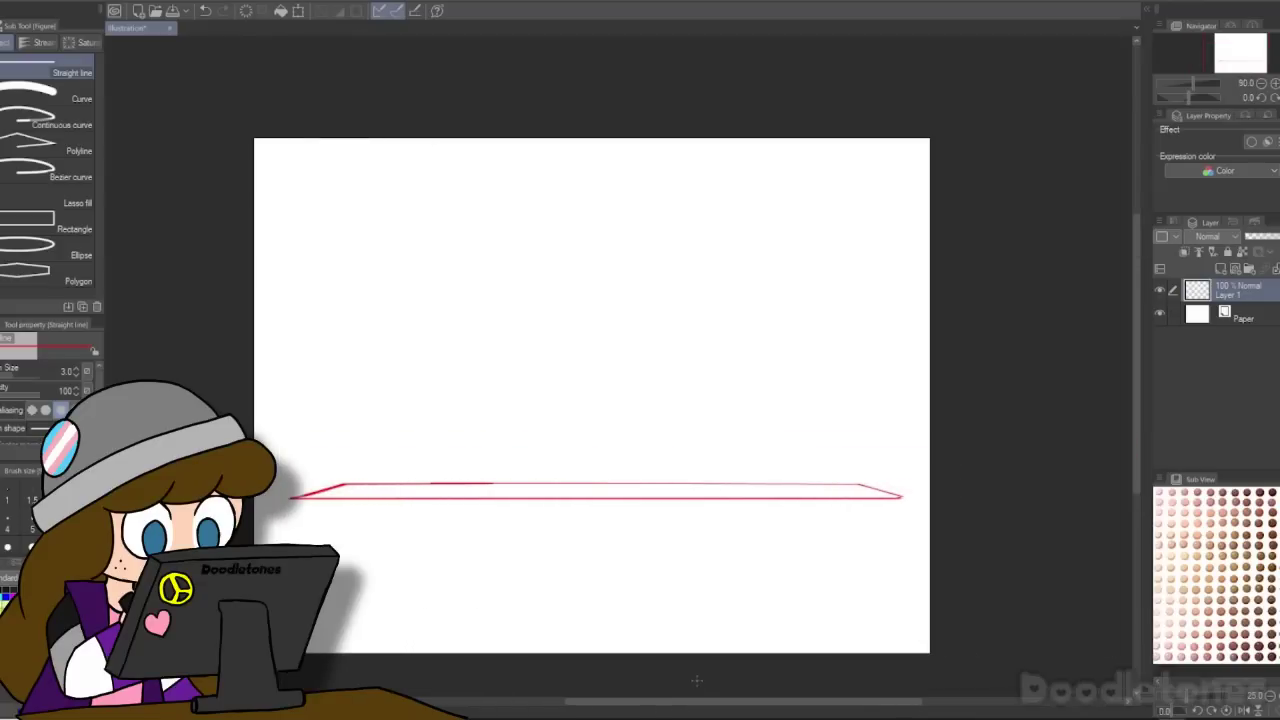
Step: Select the right end above the front edge and skew it outward to shift the back corner right
{"action": "scroll", "coordinate": [940, 492], "scroll_direction": "up", "scroll_amount": 2}
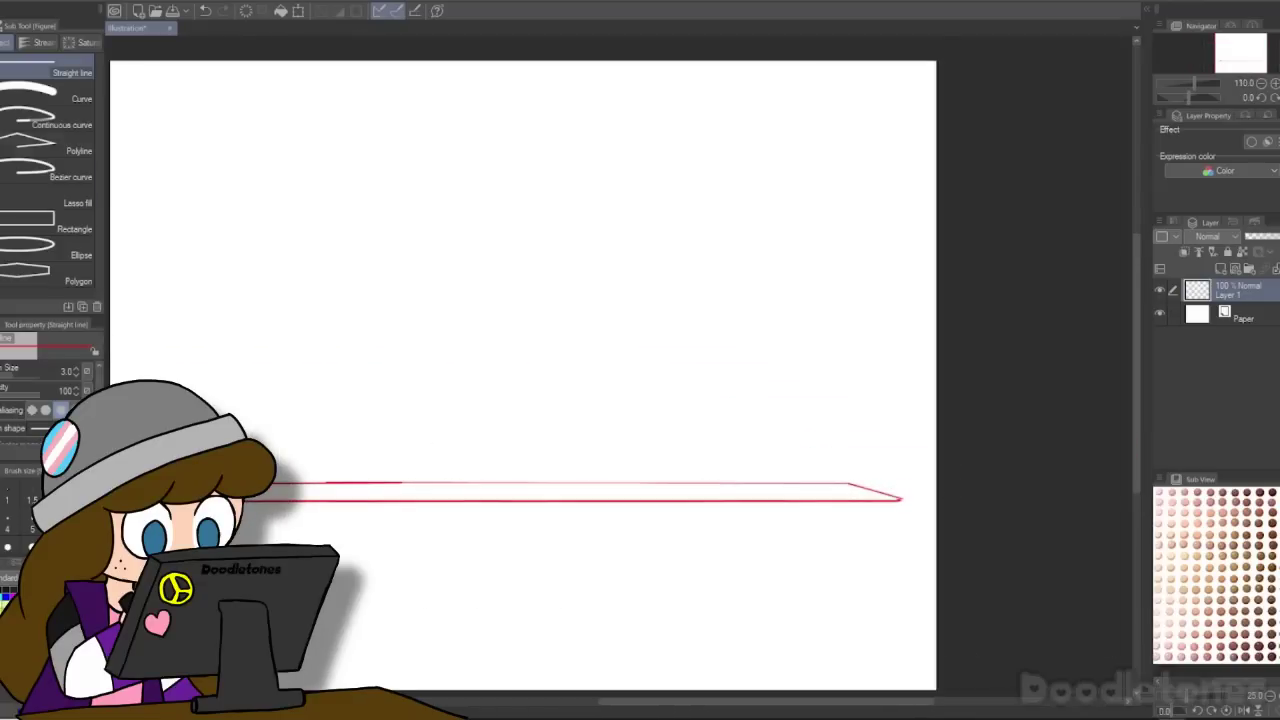
{"action": "key", "text": "m"}
{"action": "mouse_move", "coordinate": [911, 495]}
{"action": "left_mouse_down"}
{"action": "mouse_move", "coordinate": [779, 438]}
{"action": "mouse_move", "coordinate": [927, 499]}
{"action": "left_mouse_up"}
{"action": "left_click", "coordinate": [868, 523]}
{"action": "scroll", "coordinate": [853, 500], "scroll_direction": "up", "scroll_amount": 5}
{"action": "left_click_drag", "start_coordinate": [806, 381], "coordinate": [892, 385]}
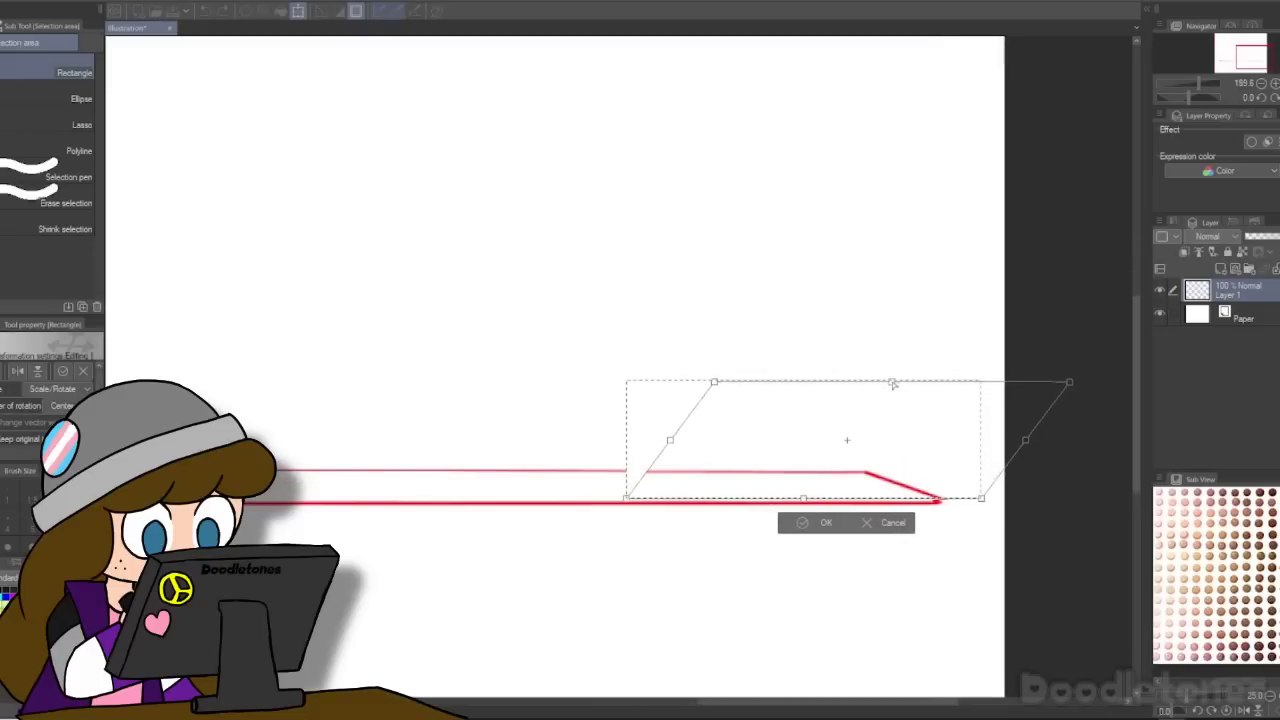
{"action": "left_click", "coordinate": [818, 523]}
{"action": "key", "text": "ctrl+d"}
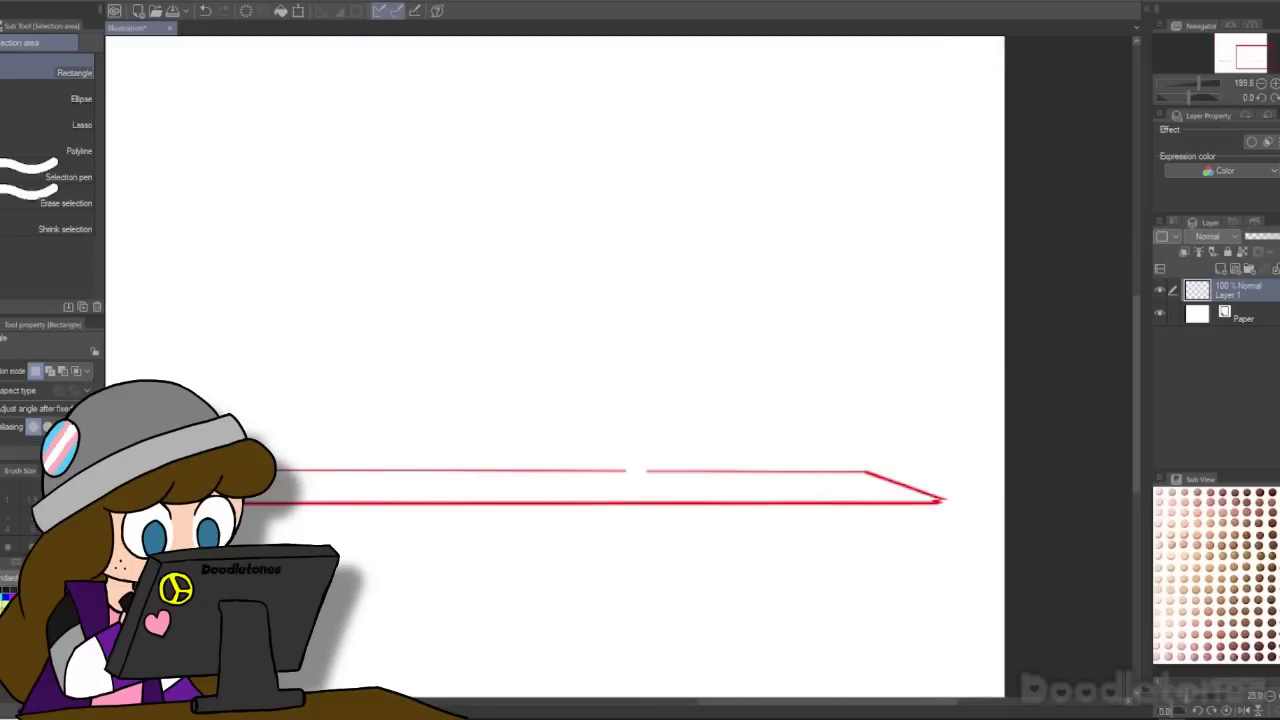
Step: Bridge the gap near the right end of the back edge with a straight red line
{"action": "key", "text": "u"}
{"action": "scroll", "coordinate": [376, 502], "scroll_direction": "down", "scroll_amount": 3}
{"action": "scroll", "coordinate": [335, 545], "scroll_direction": "up", "scroll_amount": 1}
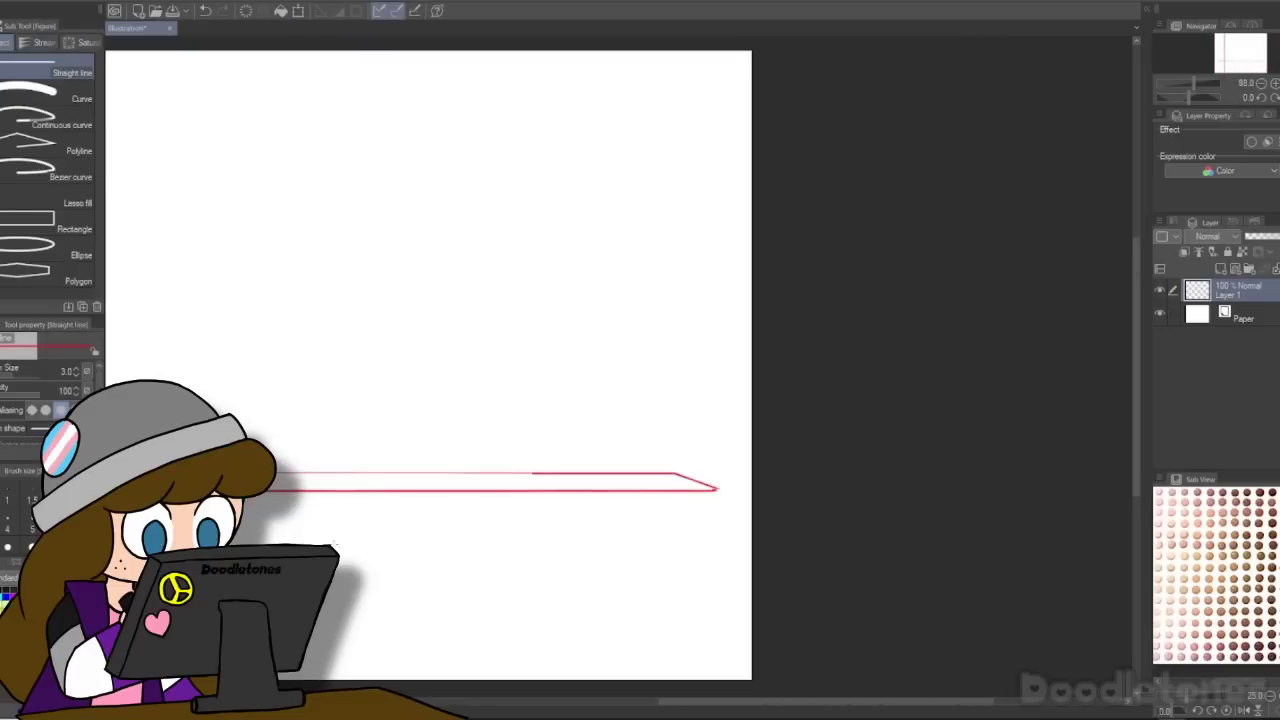
{"action": "scroll", "coordinate": [329, 497], "scroll_direction": "up", "scroll_amount": 2}
{"action": "scroll", "coordinate": [600, 590], "scroll_direction": "down", "scroll_amount": 4}
{"action": "left_click_drag", "start_coordinate": [850, 702], "coordinate": [760, 702]}
{"action": "scroll", "coordinate": [700, 583], "scroll_direction": "up", "scroll_amount": 4}
{"action": "scroll", "coordinate": [729, 560], "scroll_direction": "down", "scroll_amount": 2}
Step: Skew the left end of the trapezoid farther outward and close the resulting back-edge gap with a straight line
{"action": "key", "text": "m"}
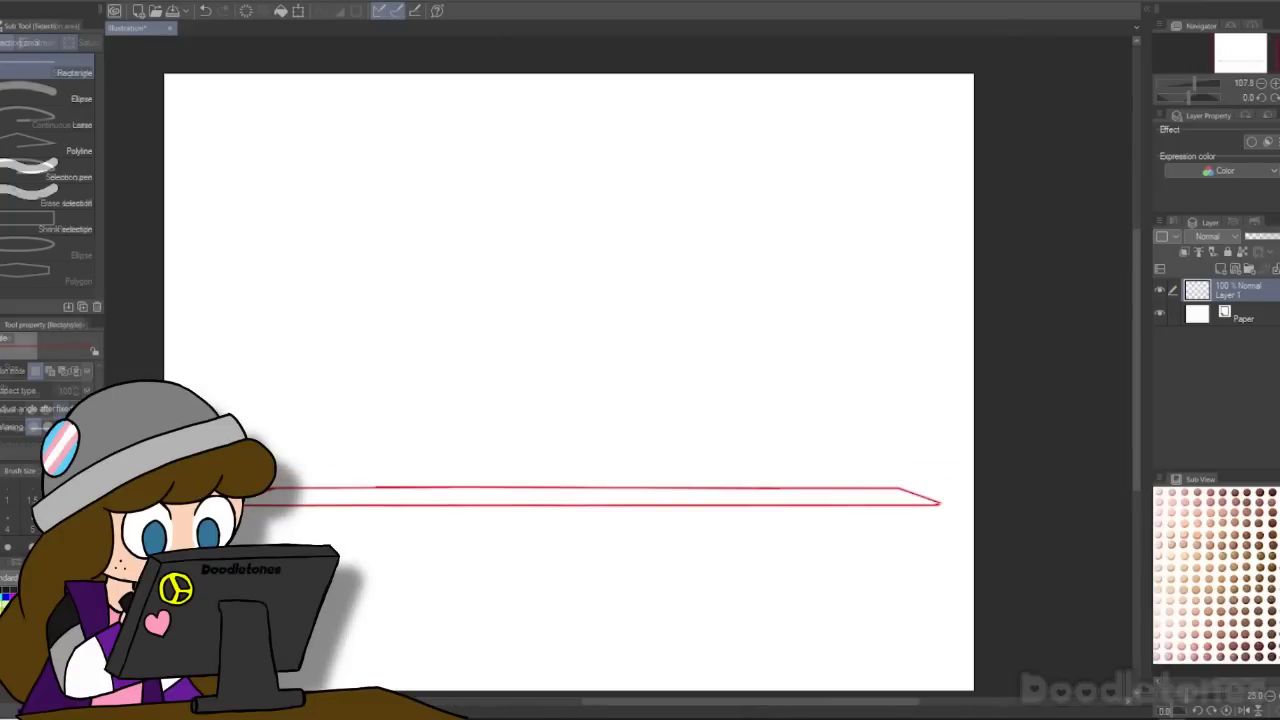
{"action": "key", "text": "ctrl+t"}
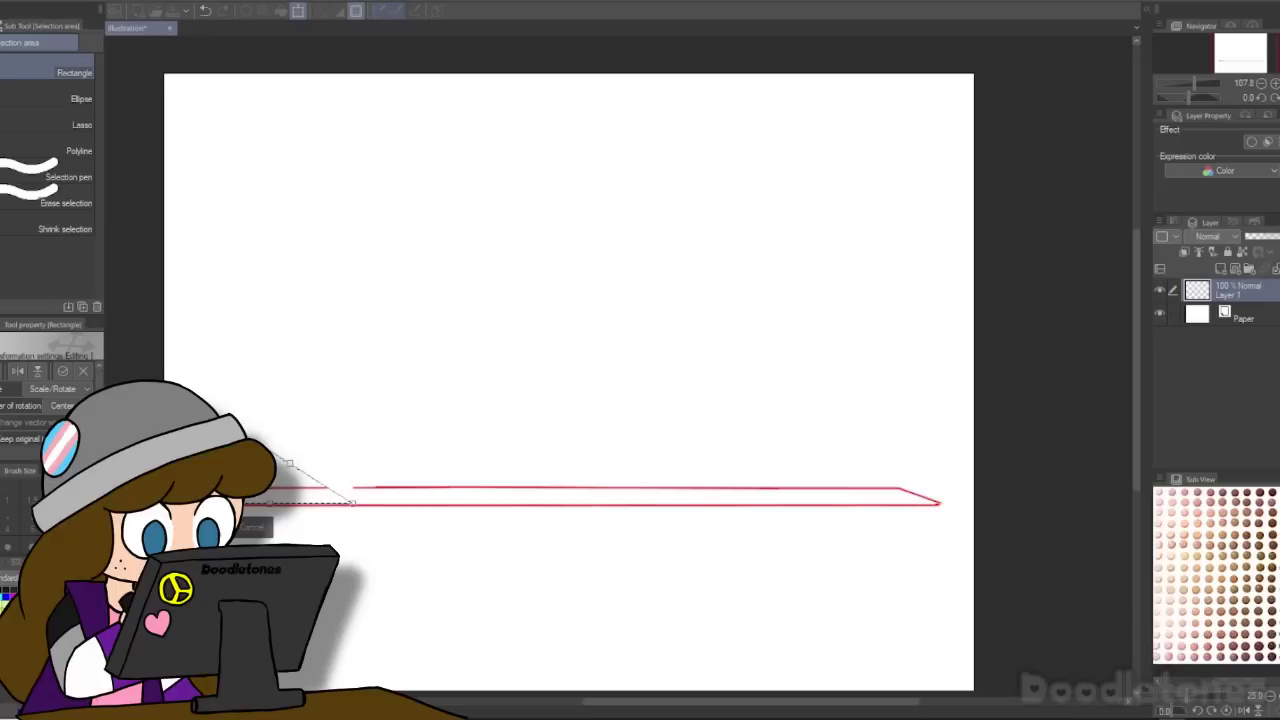
{"action": "key", "text": "Return"}
{"action": "key", "text": "ctrl+d"}
{"action": "key", "text": "u"}
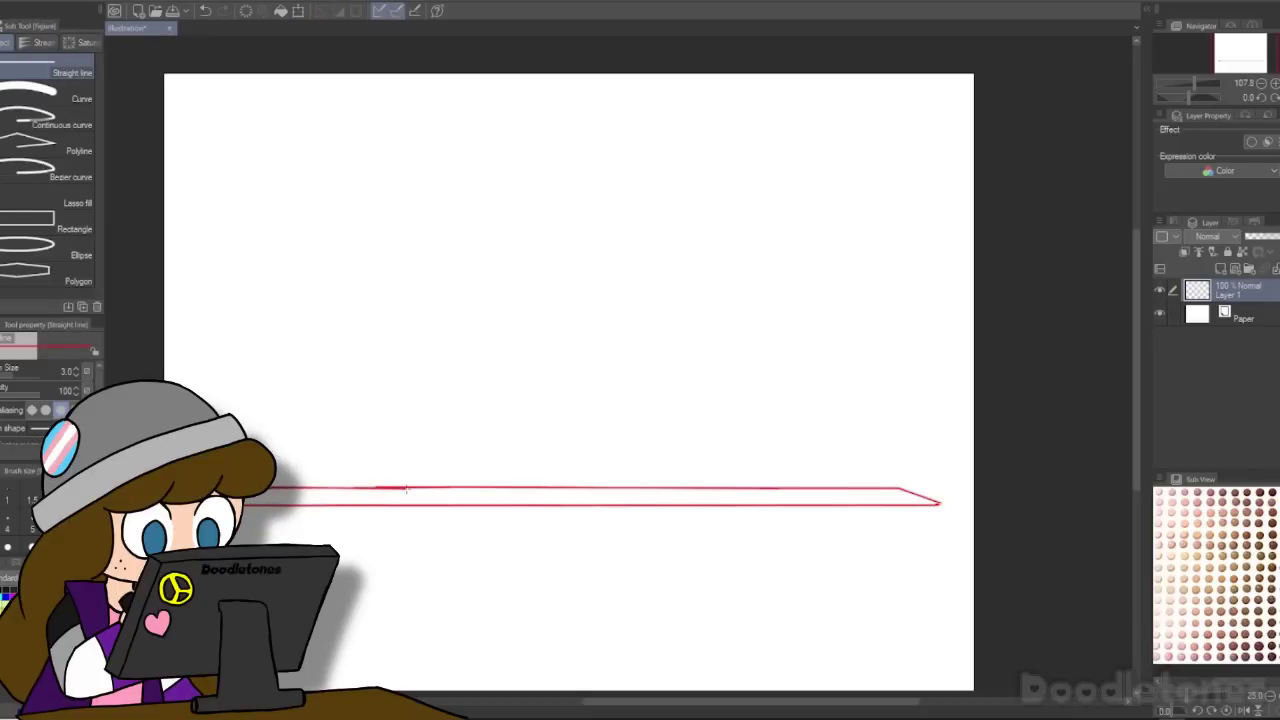
Step: Duplicate the finished trapezoid and move the copy slightly below the original
{"action": "key", "text": "m"}
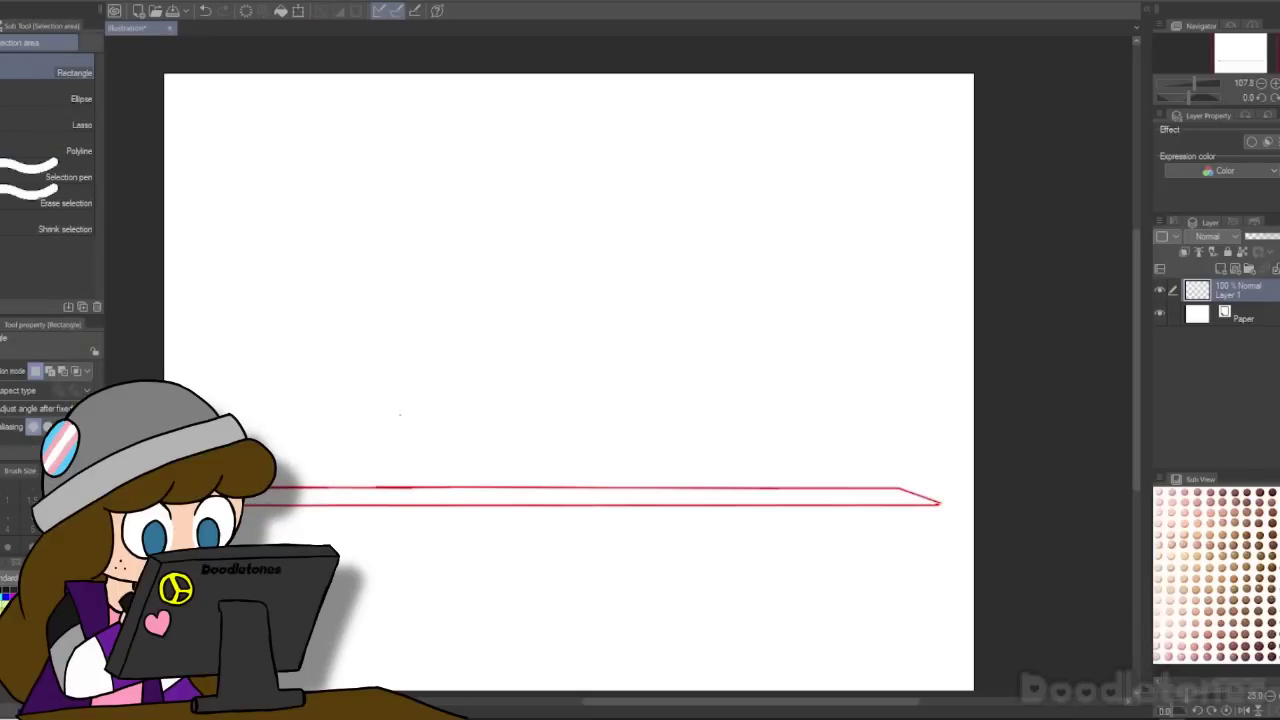
{"action": "left_click_drag", "start_coordinate": [915, 529], "coordinate": [960, 529]}
{"action": "key", "text": "ctrl+c"}
{"action": "key", "text": "ctrl+v"}
{"action": "key", "text": "ctrl+t"}
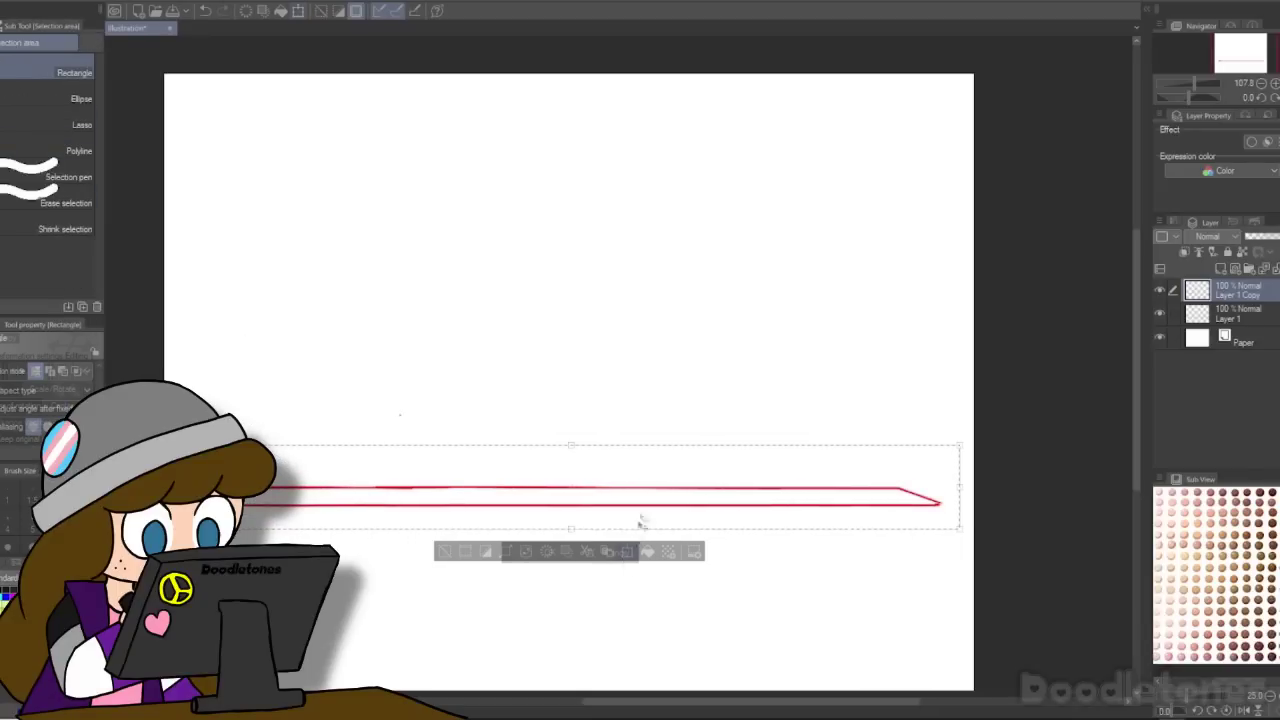
{"action": "left_click_drag", "start_coordinate": [642, 518], "coordinate": [644, 530]}
{"action": "left_click", "coordinate": [527, 570]}
{"action": "scroll", "coordinate": [967, 541], "scroll_direction": "up", "scroll_amount": 4}
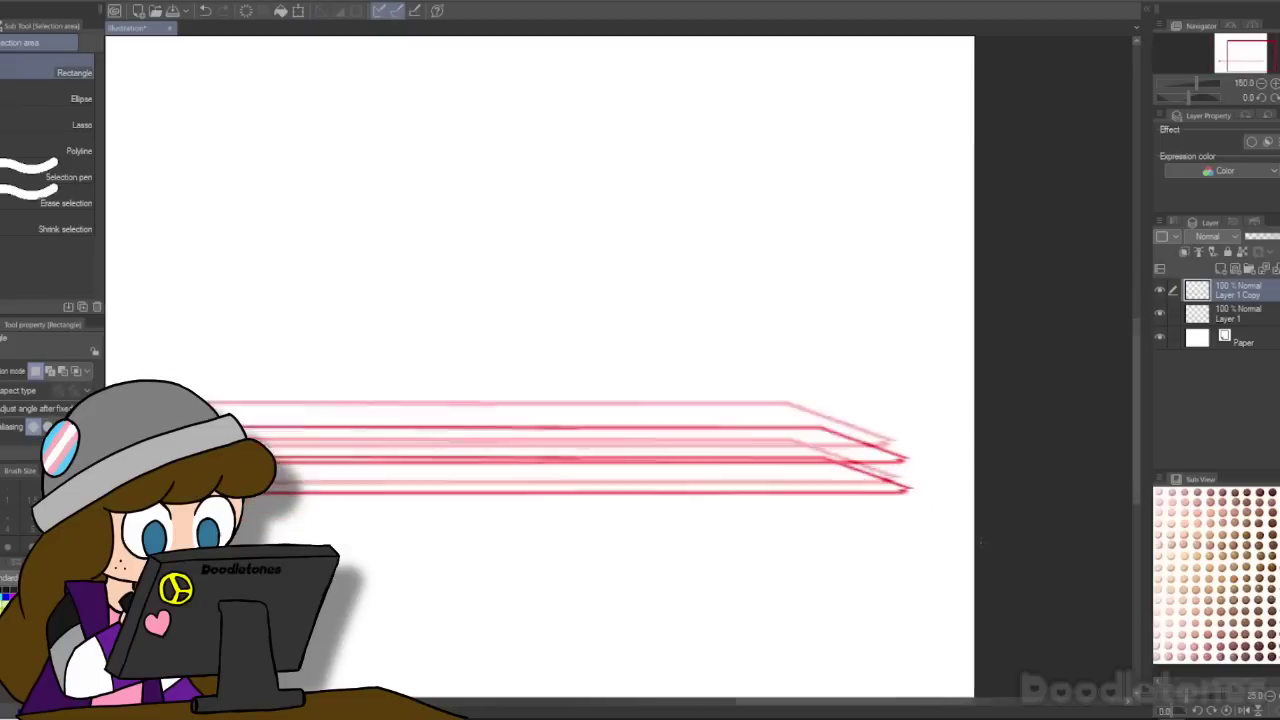
Step: Join the stacked trapezoids' front corners with a short vertical red line at the slab's left end
{"action": "key", "text": "p"}
{"action": "left_click_drag", "start_coordinate": [926, 702], "coordinate": [541, 702]}
{"action": "left_click_drag", "start_coordinate": [405, 416], "coordinate": [406, 475]}
{"action": "key", "text": "e"}
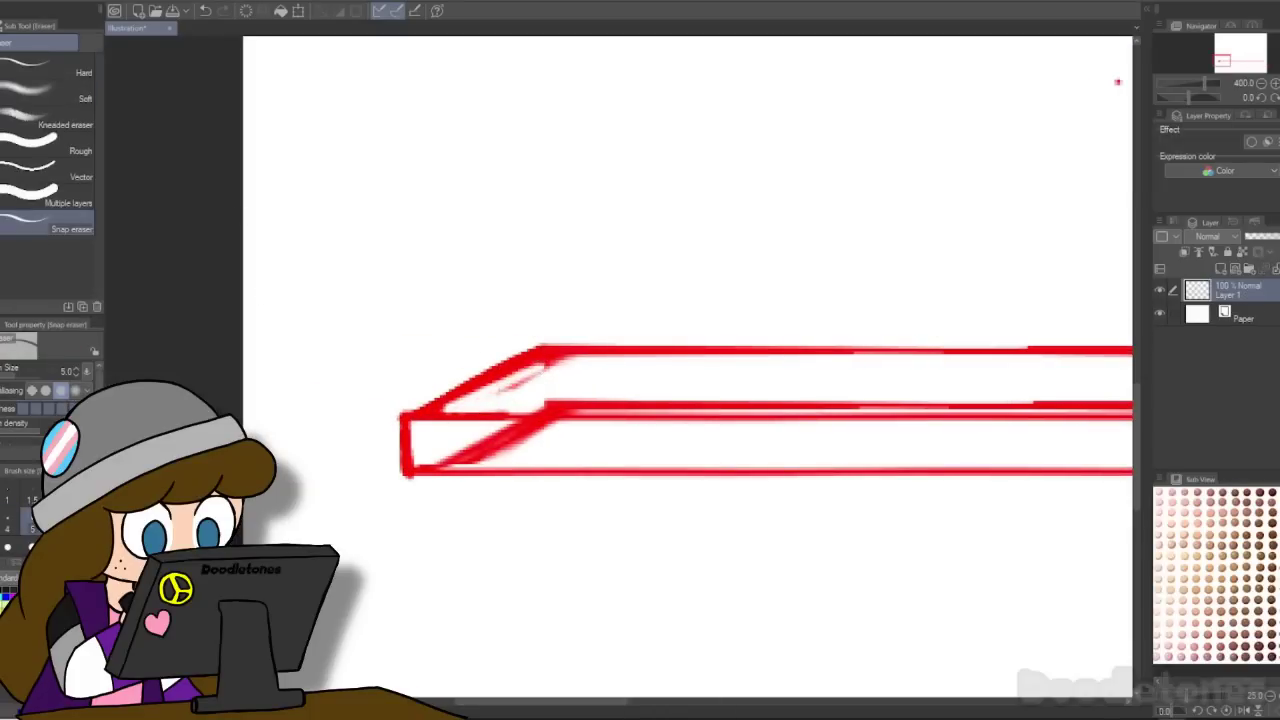
{"action": "scroll", "coordinate": [514, 379], "scroll_direction": "down", "scroll_amount": 5}
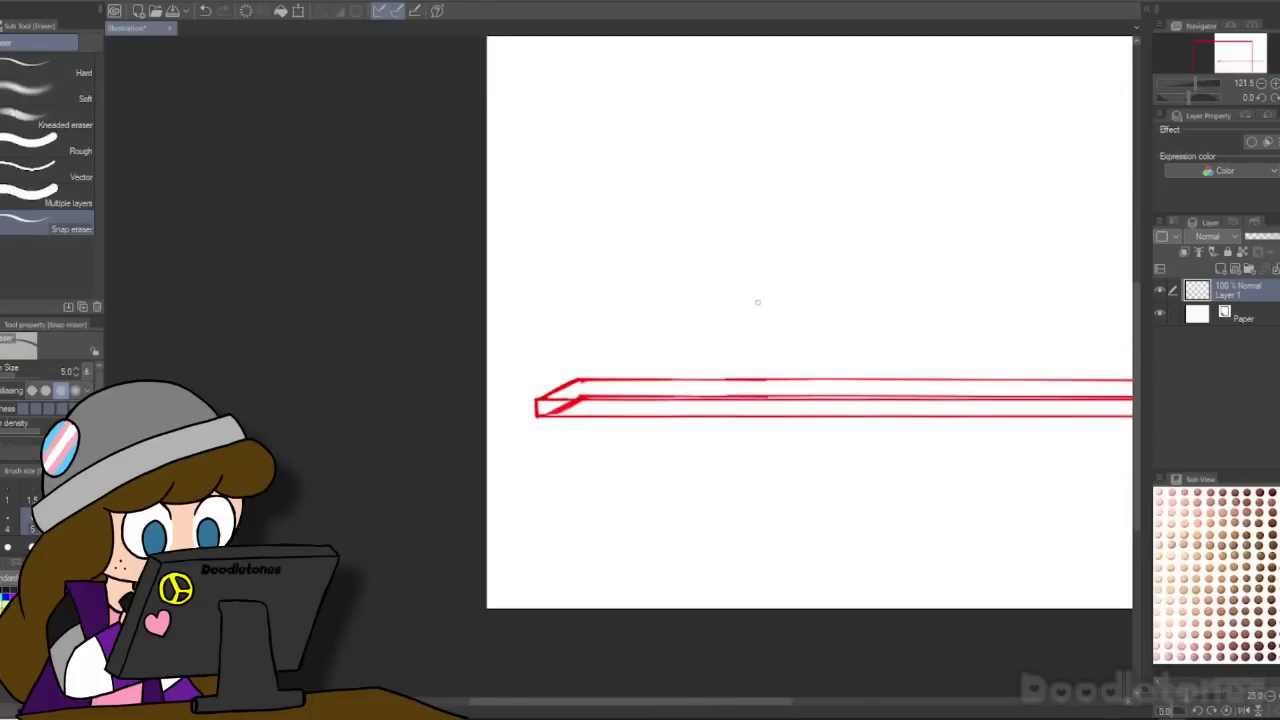
{"action": "scroll", "coordinate": [895, 425], "scroll_direction": "up", "scroll_amount": 4}
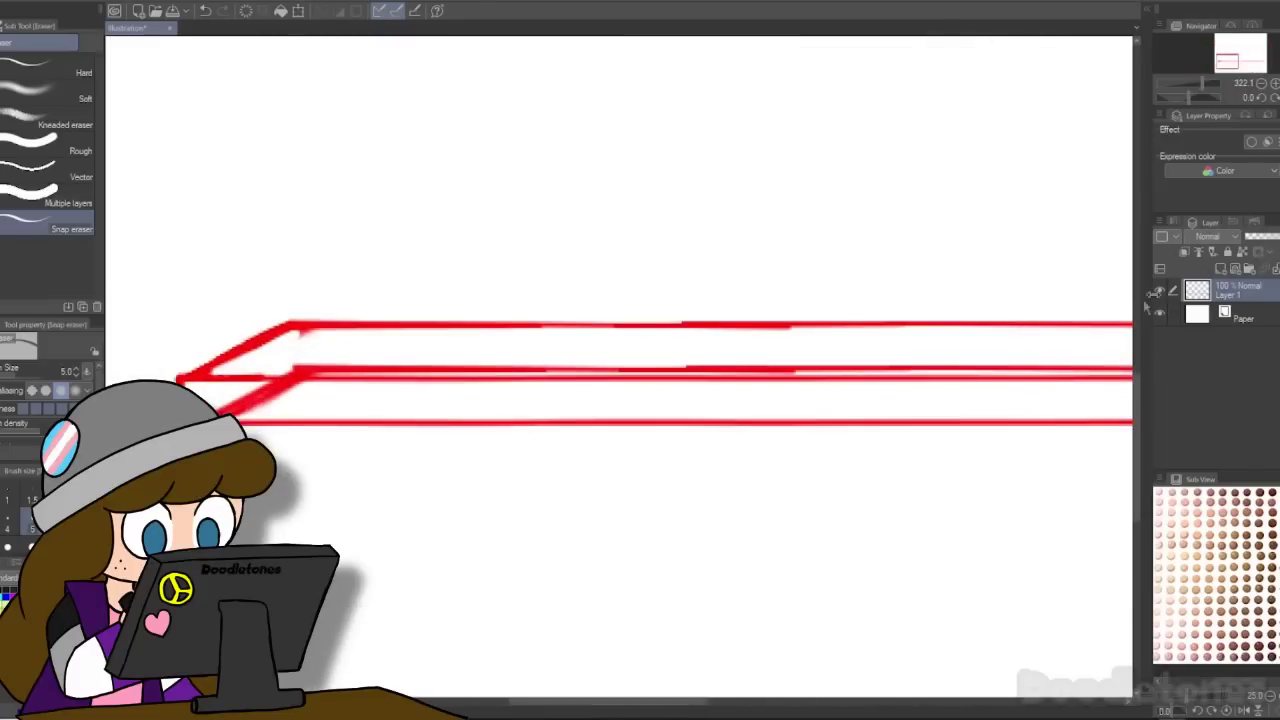
Step: Draw a small flat red ellipse on a new layer beneath the slab's left end and place a duplicate well below it
{"action": "key", "text": "u"}
{"action": "left_click", "coordinate": [60, 250]}
{"action": "left_click_drag", "start_coordinate": [328, 489], "coordinate": [450, 505]}
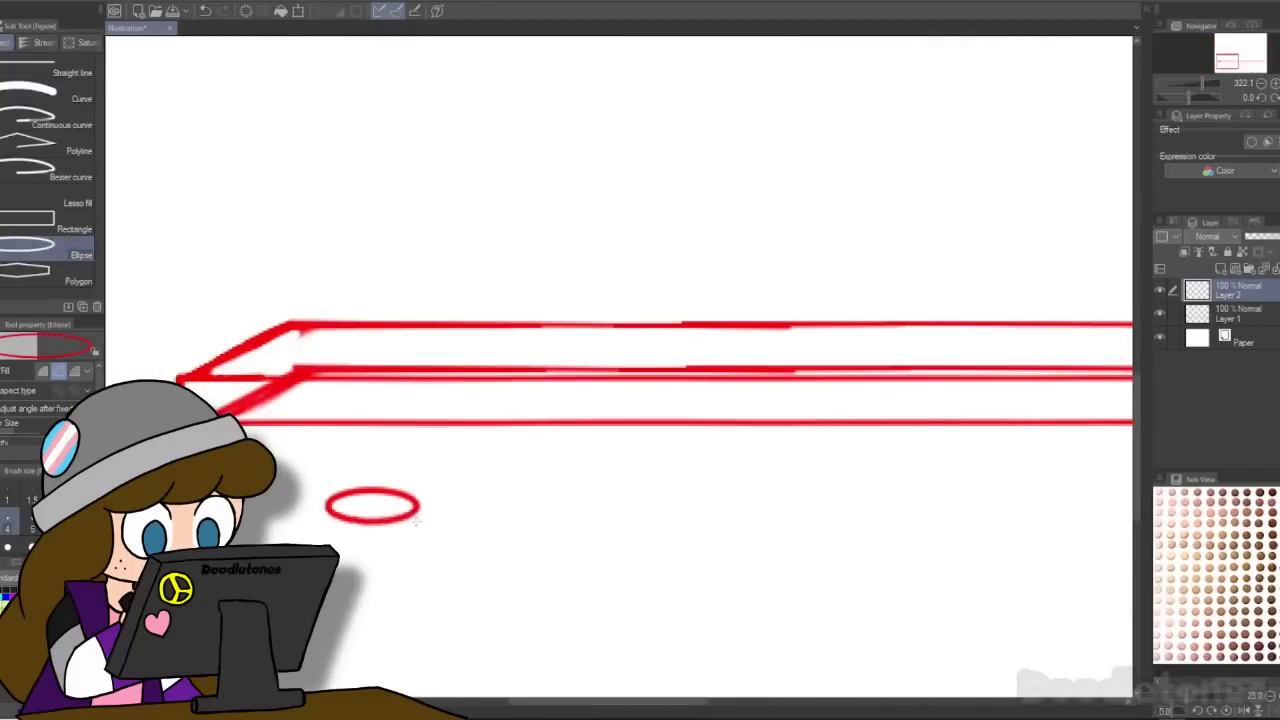
{"action": "key", "text": "m"}
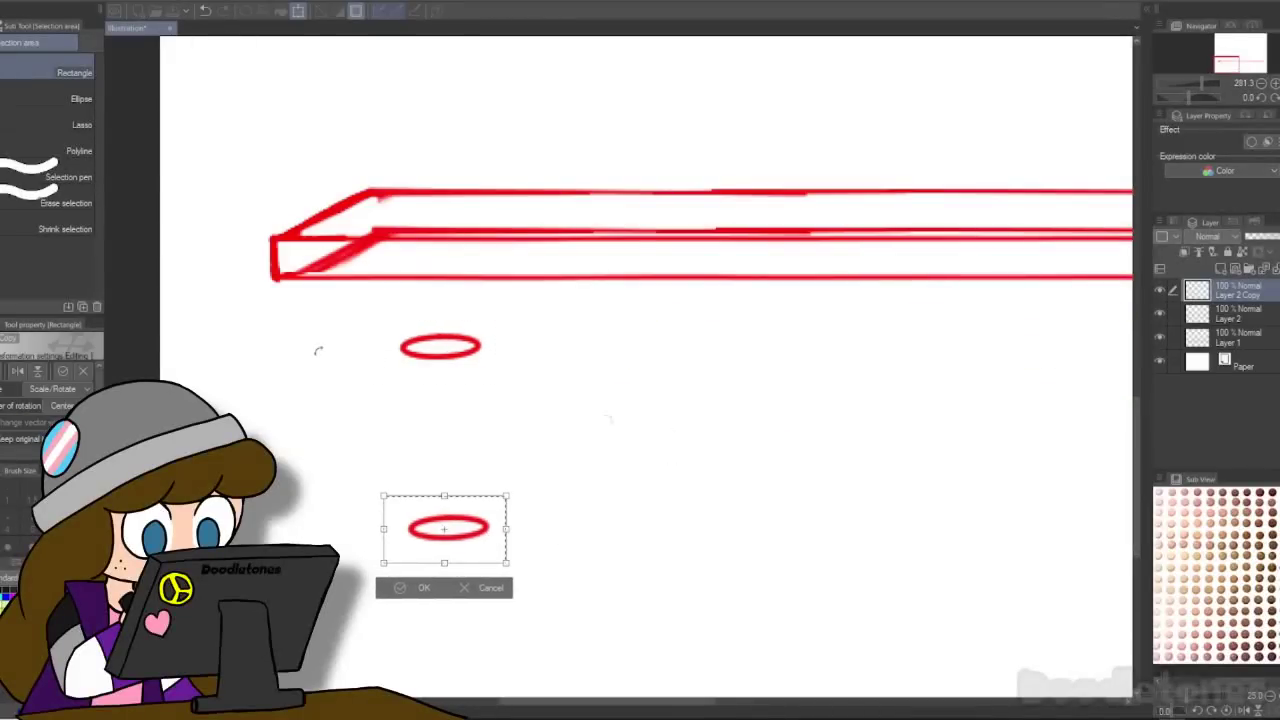
{"action": "left_click", "coordinate": [423, 588]}
Step: Join the two ellipses with straight side lines to form a cylinder and erase the bottom ellipse's back arc
{"action": "key", "text": "u"}
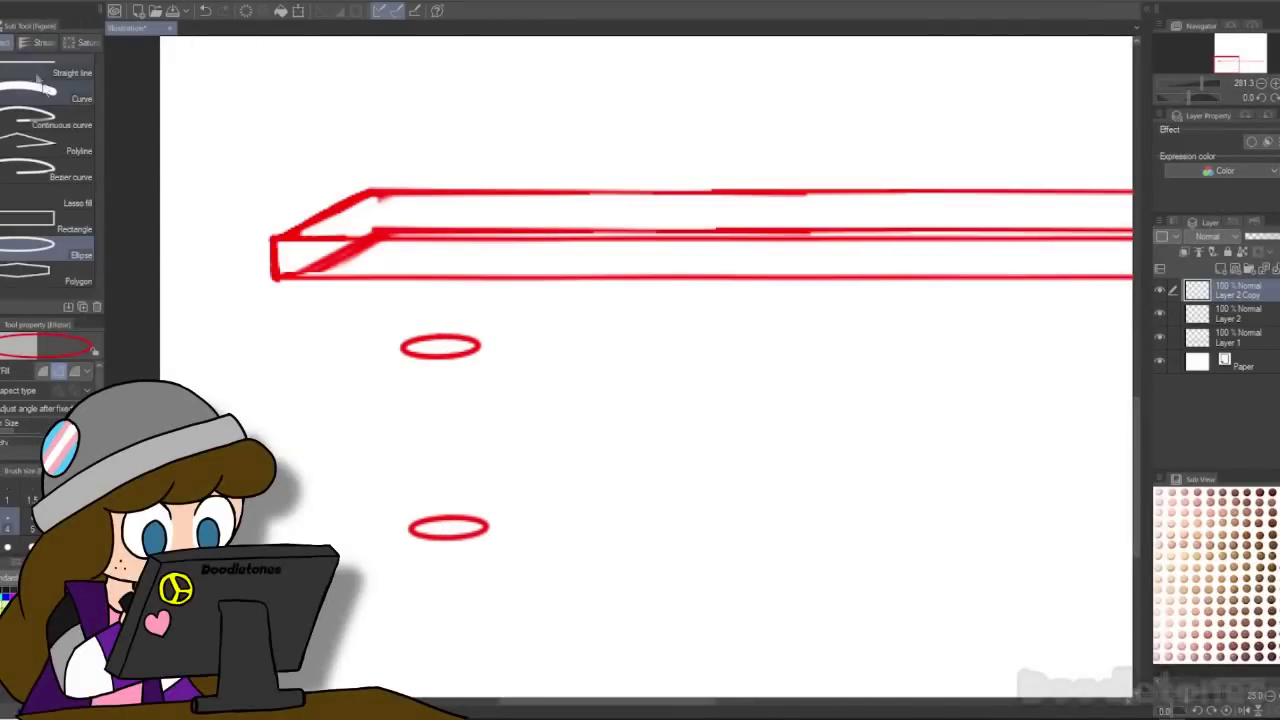
{"action": "left_click", "coordinate": [55, 68]}
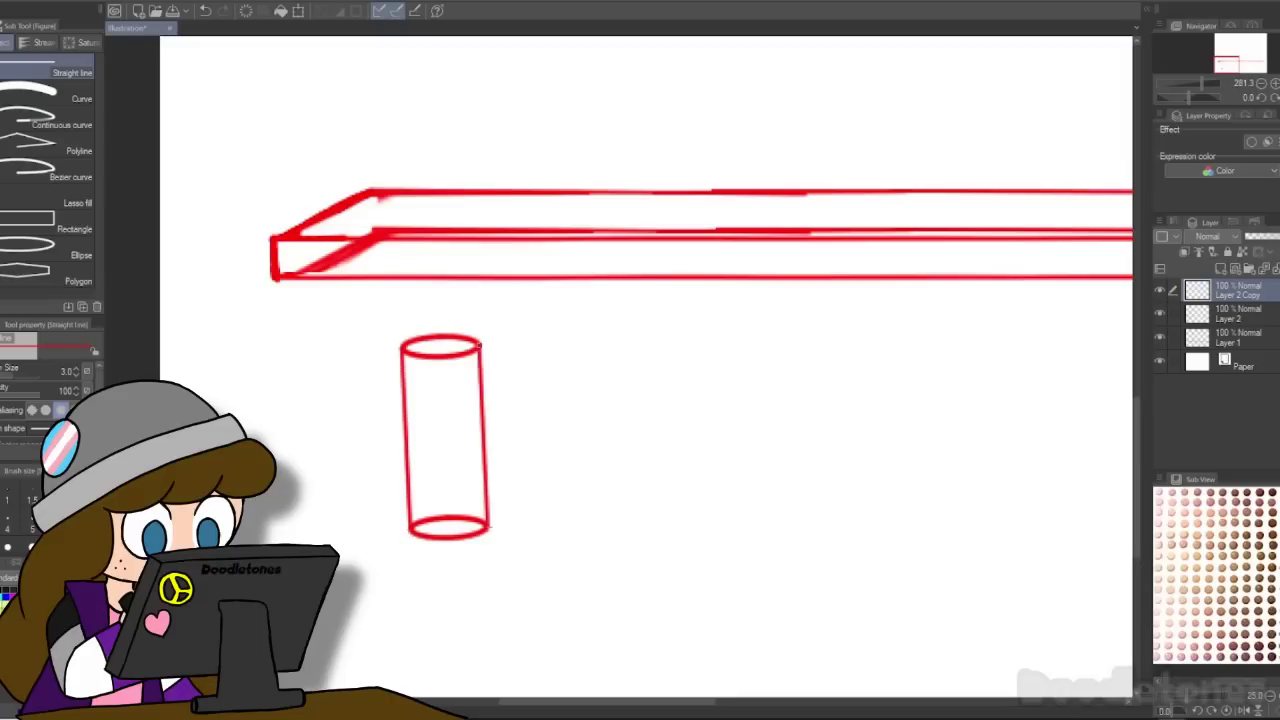
{"action": "scroll", "coordinate": [427, 588], "scroll_direction": "up", "scroll_amount": 2}
{"action": "key", "text": "e"}
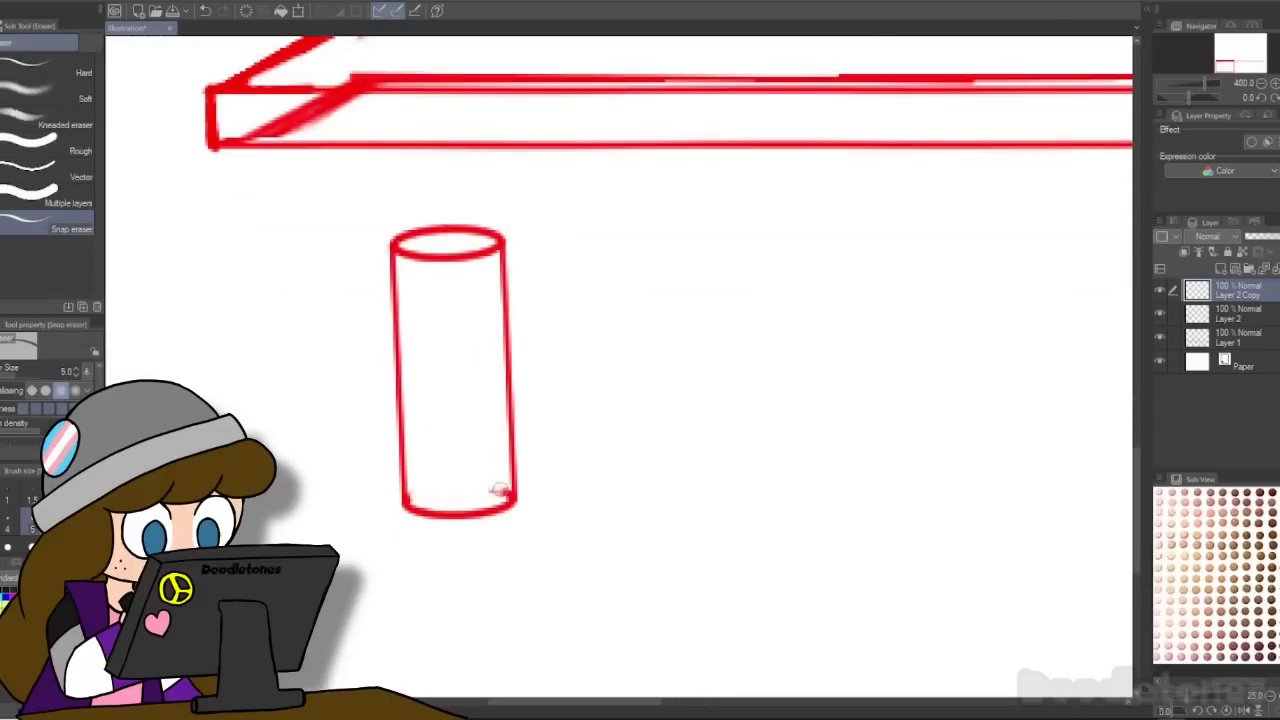
Step: Merge the cylinder's two layers and scale the cylinder narrower to make a slim table leg
{"action": "key", "text": "m"}
{"action": "mouse_move", "coordinate": [341, 196]}
{"action": "left_mouse_down"}
{"action": "mouse_move", "coordinate": [378, 328]}
{"action": "mouse_move", "coordinate": [558, 578]}
{"action": "left_mouse_up"}
{"action": "key", "text": "ctrl+t"}
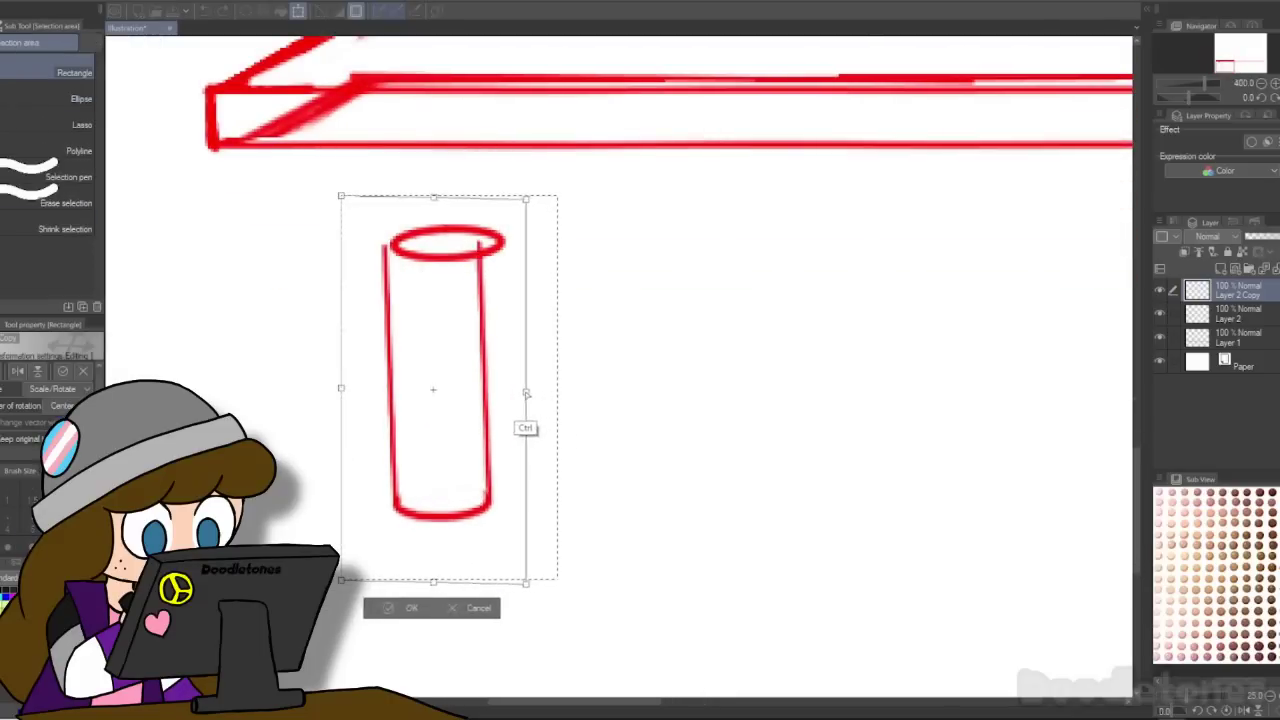
{"action": "key", "text": "ctrl+e"}
{"action": "key", "text": "Return"}
{"action": "key", "text": "ctrl+t"}
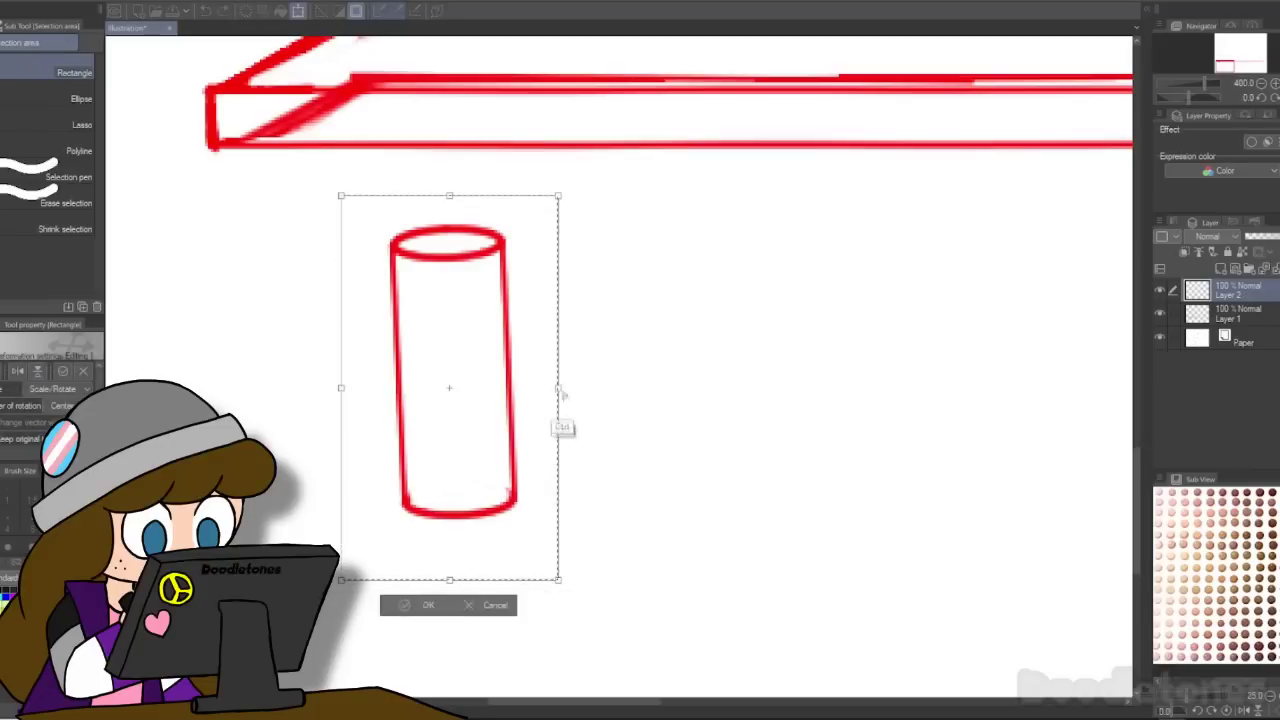
{"action": "left_click_drag", "start_coordinate": [558, 388], "coordinate": [499, 398]}
{"action": "key", "text": "Return"}
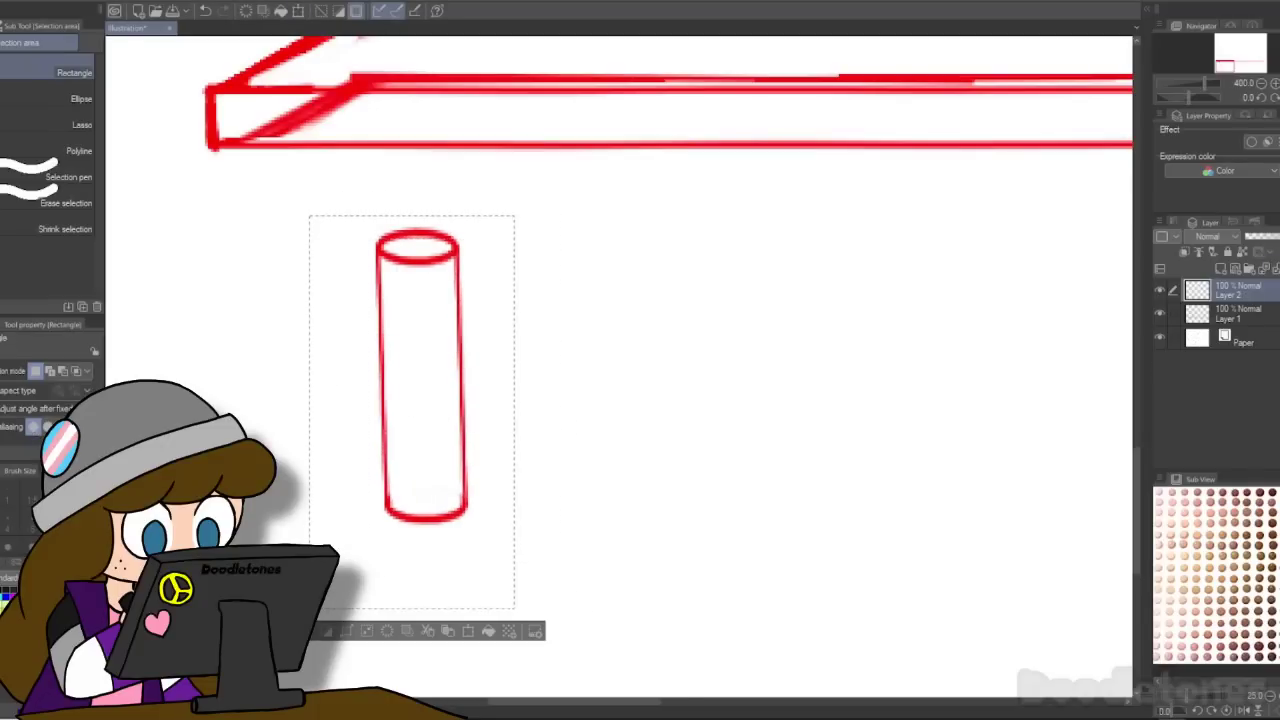
Step: Move the leg under the tabletop's front-left corner and narrow it further
{"action": "scroll", "coordinate": [398, 637], "scroll_direction": "down", "scroll_amount": 2}
{"action": "key", "text": "ctrl+t"}
{"action": "left_click_drag", "start_coordinate": [413, 500], "coordinate": [355, 430]}
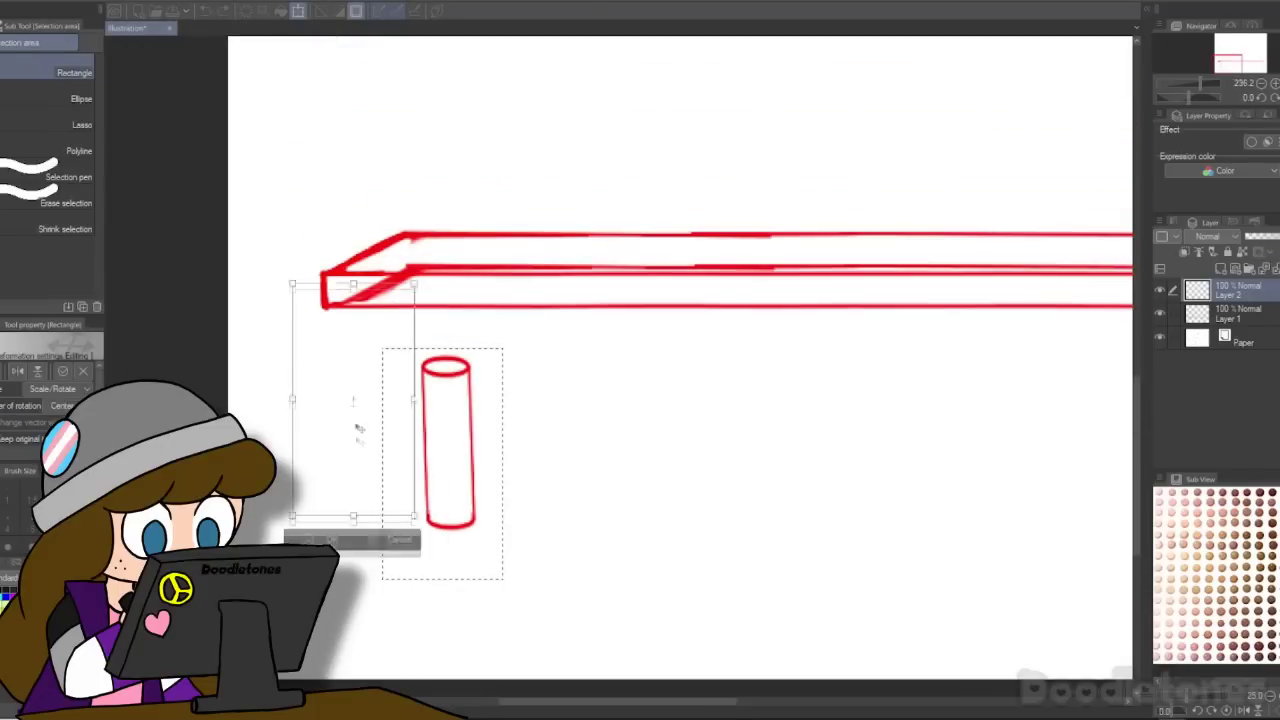
{"action": "left_click_drag", "start_coordinate": [428, 392], "coordinate": [415, 392]}
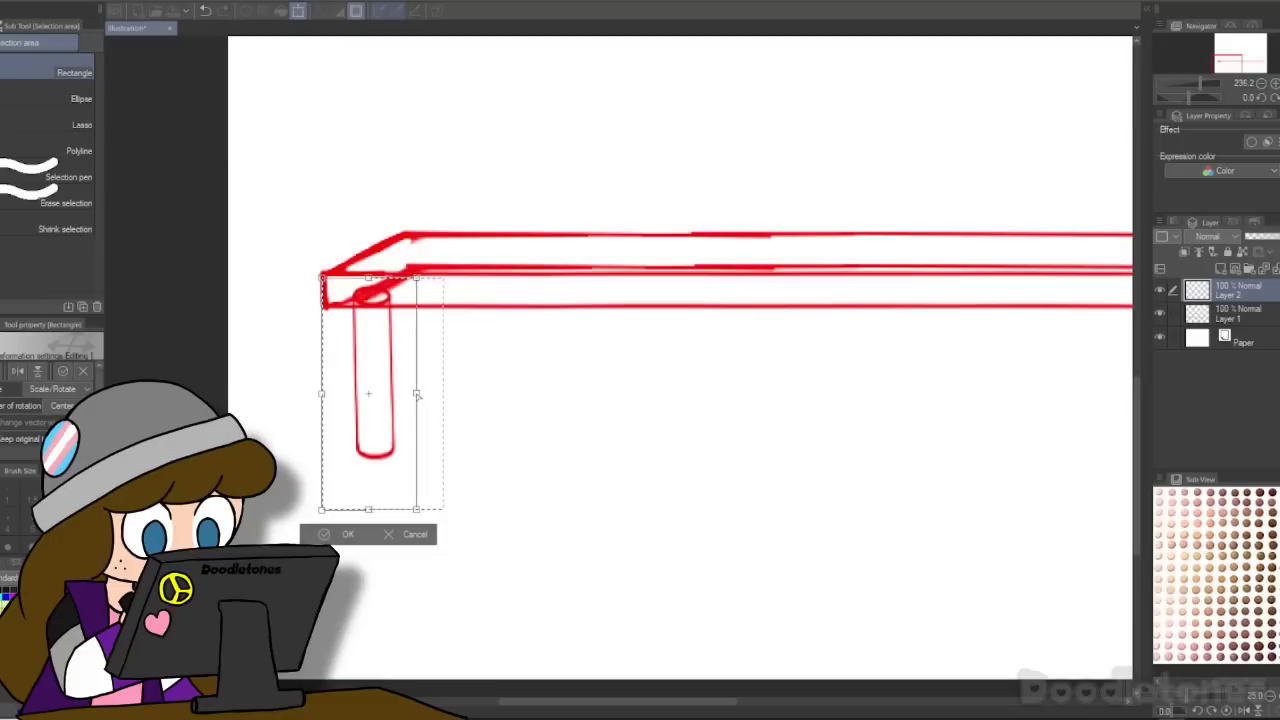
{"action": "key", "text": "Return"}
Step: Duplicate the front-left leg and scale the copy smaller as the back-left leg
{"action": "left_click_drag", "start_coordinate": [304, 244], "coordinate": [457, 507]}
{"action": "left_click", "coordinate": [441, 530]}
{"action": "left_click_drag", "start_coordinate": [457, 376], "coordinate": [432, 376]}
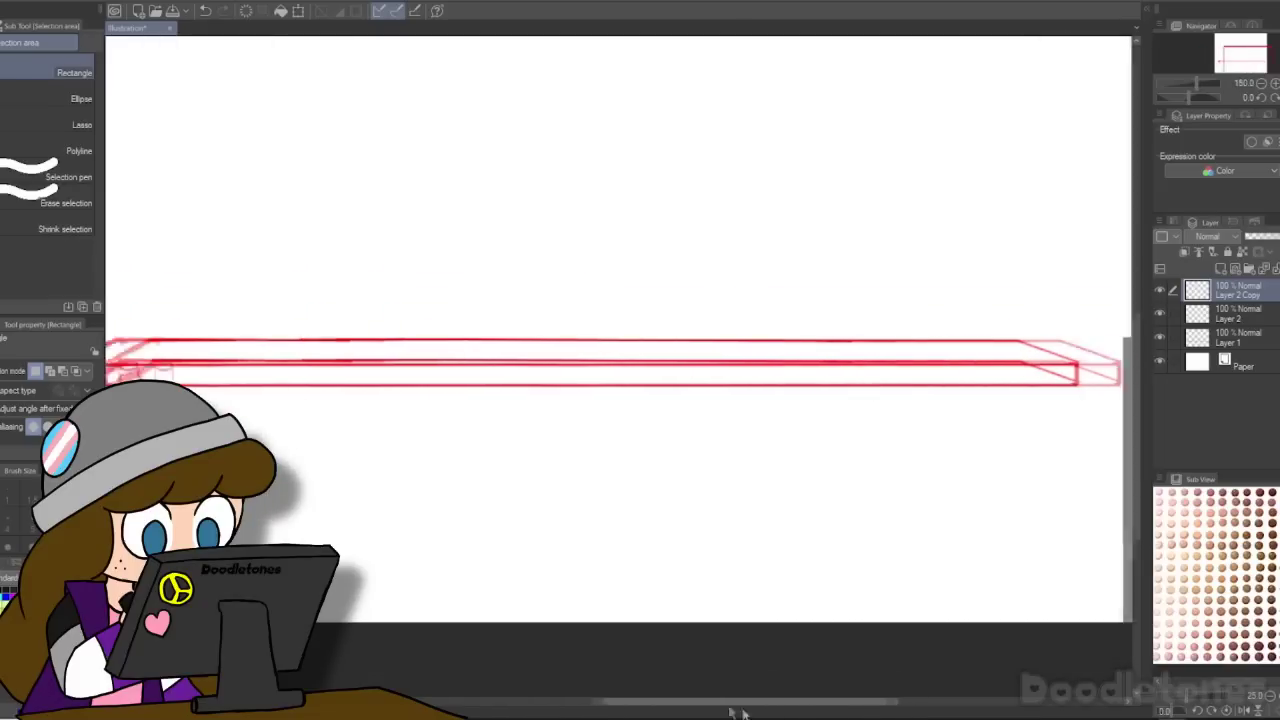
{"action": "left_click", "coordinate": [299, 530]}
Step: Place copies of the front and back legs under the tabletop's right end and merge the leg layers
{"action": "left_click_drag", "start_coordinate": [135, 461], "coordinate": [1095, 459]}
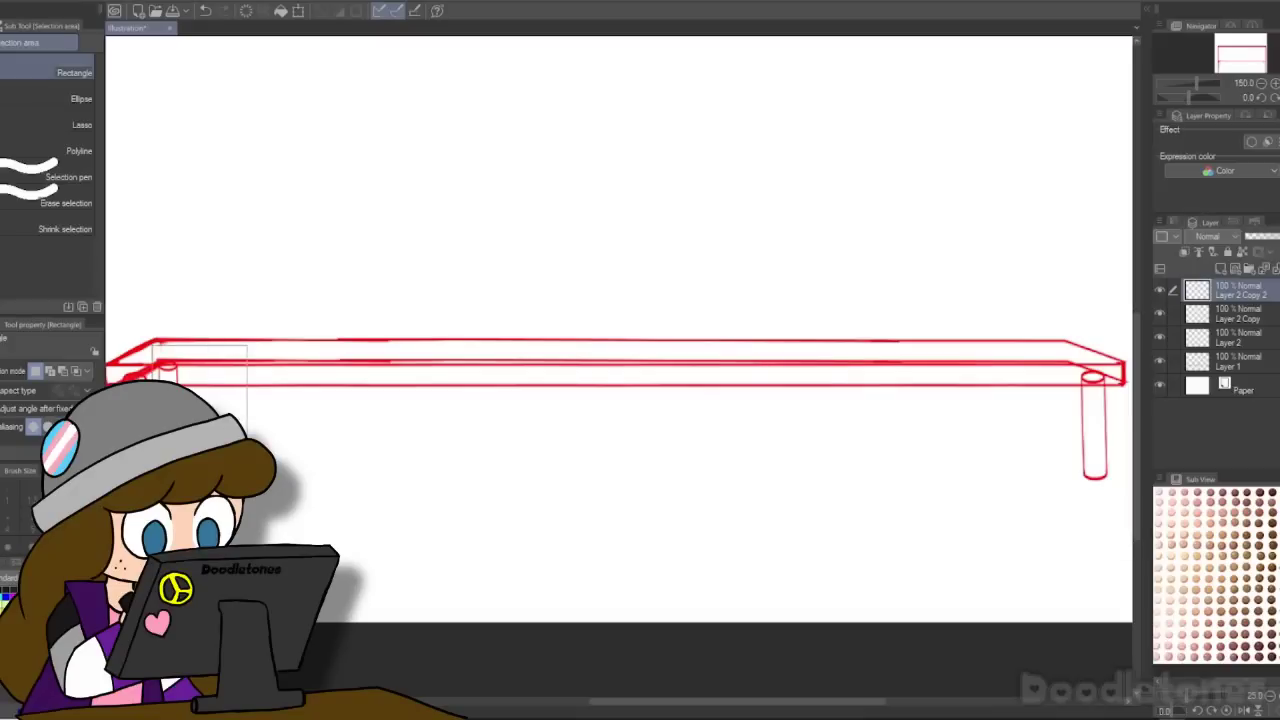
{"action": "key", "text": "ctrl+v"}
{"action": "key", "text": "ctrl+t"}
{"action": "left_click_drag", "start_coordinate": [208, 443], "coordinate": [1096, 444]}
{"action": "left_click", "coordinate": [1018, 487]}
{"action": "scroll", "coordinate": [1038, 468], "scroll_direction": "down", "scroll_amount": 2}
{"action": "left_click", "coordinate": [876, 490]}
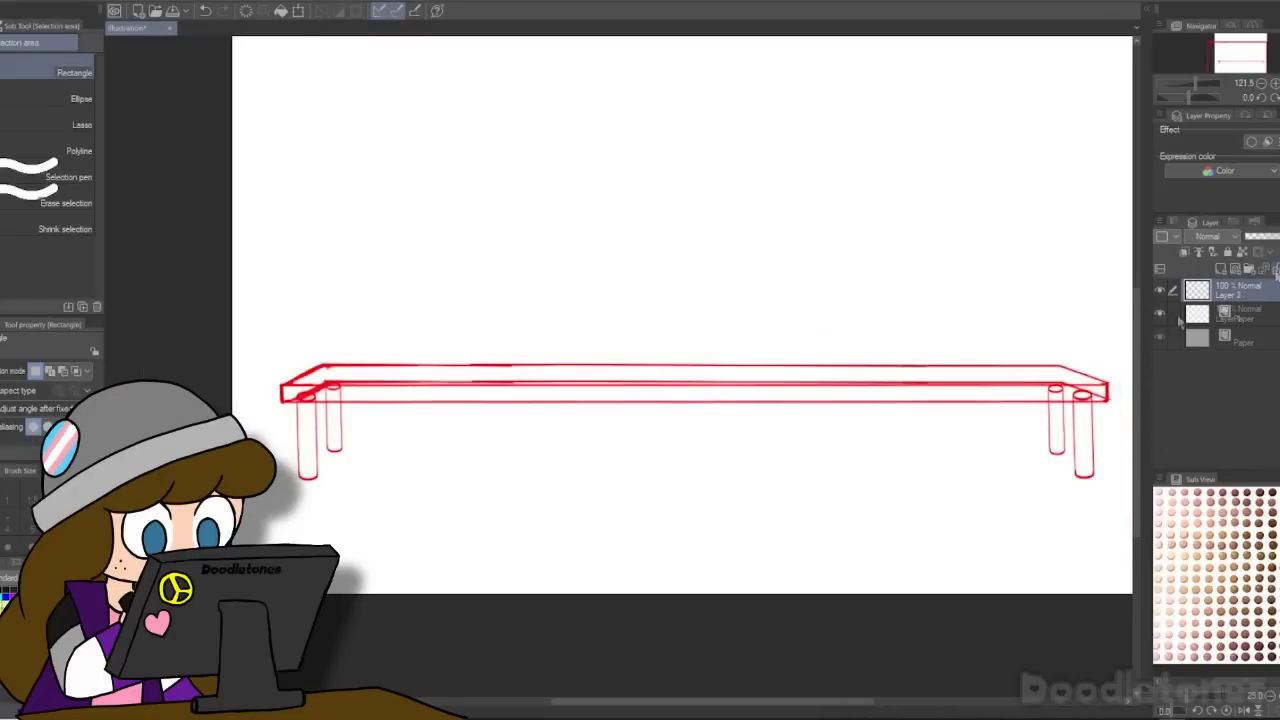
Step: Sketch a tablecloth with a wavy hem around the legs in pale violet on a new layer using the Opaque watercolor brush
{"action": "scroll", "coordinate": [780, 364], "scroll_direction": "down", "scroll_amount": 3}
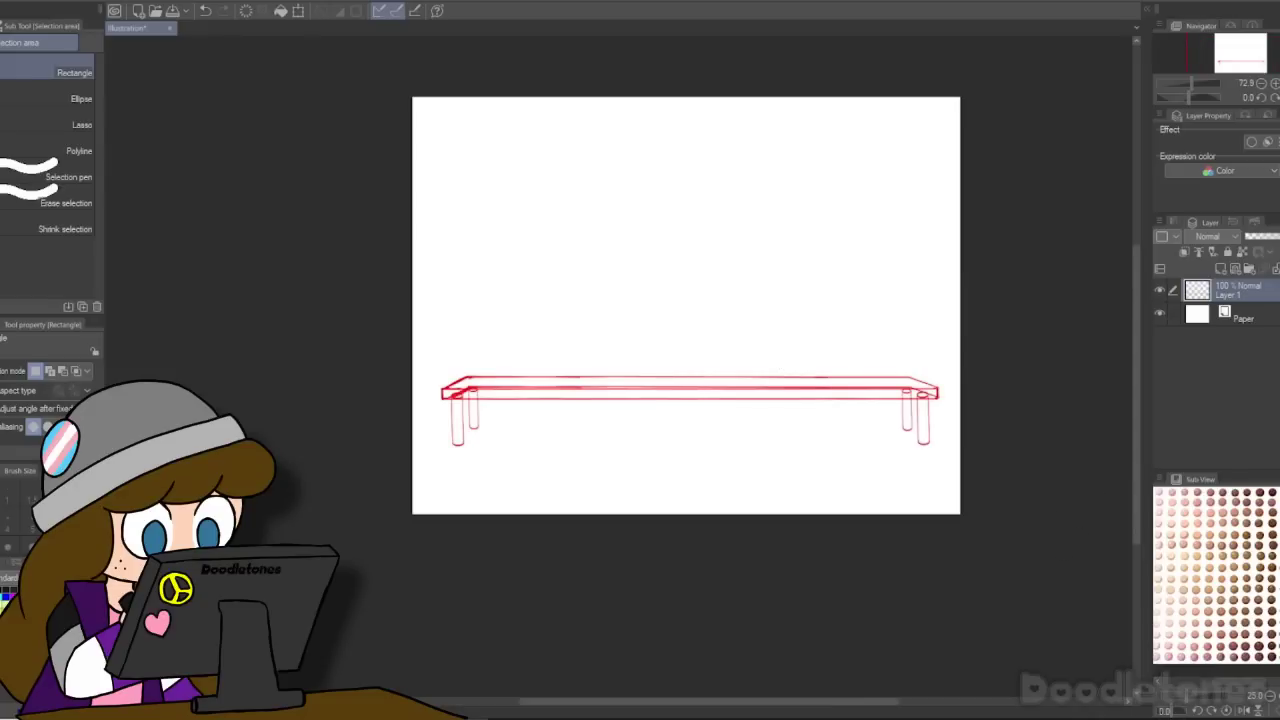
{"action": "scroll", "coordinate": [705, 455], "scroll_direction": "up", "scroll_amount": 3}
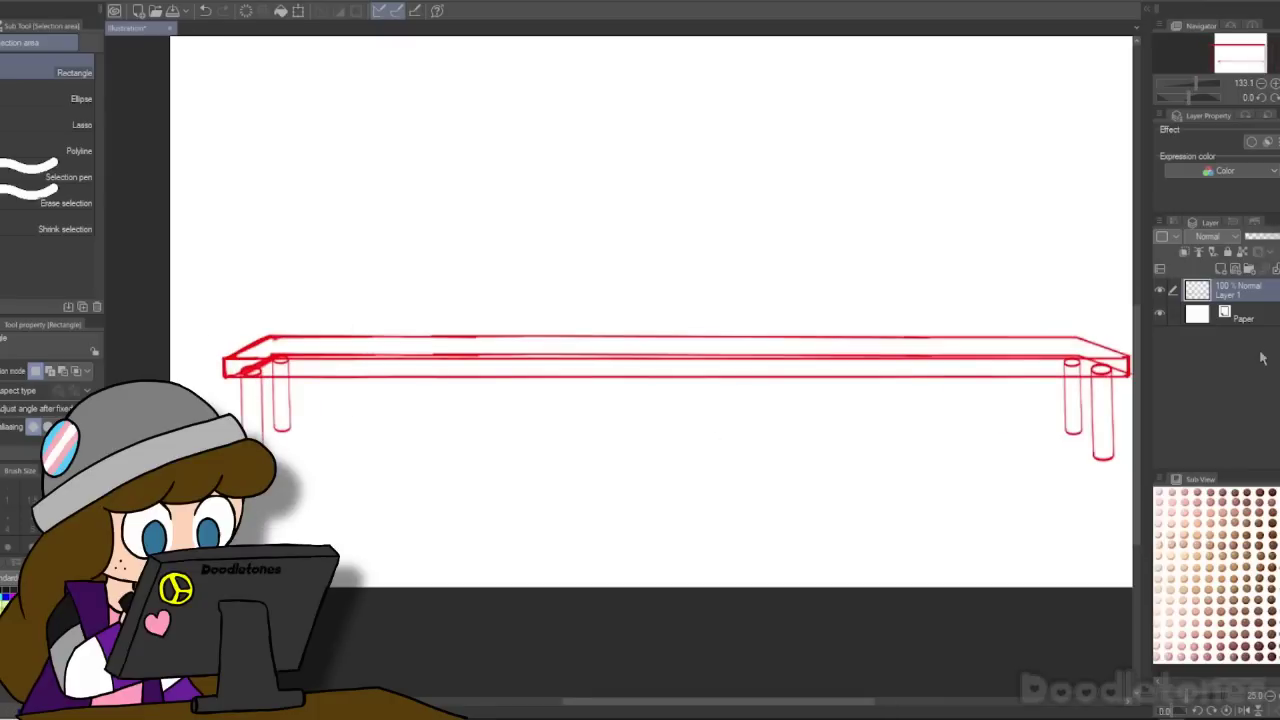
{"action": "scroll", "coordinate": [268, 338], "scroll_direction": "up", "scroll_amount": 8}
{"action": "key", "text": "b"}
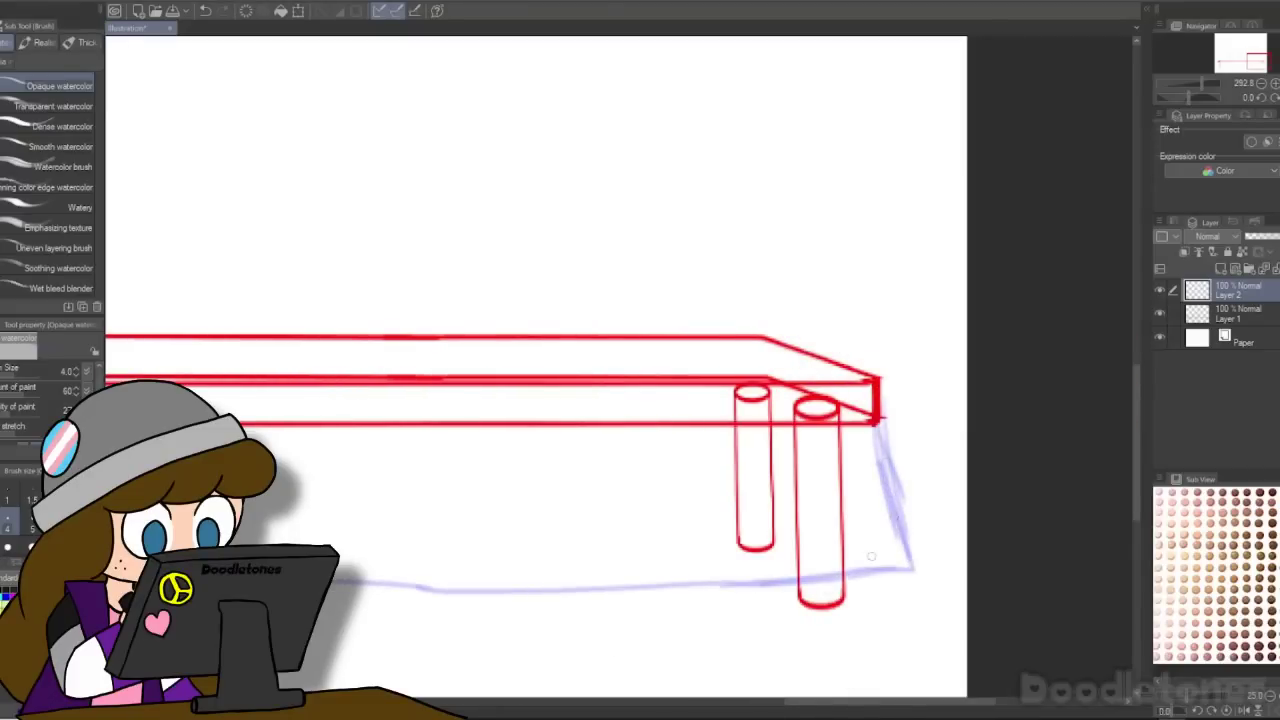
{"action": "scroll", "coordinate": [683, 420], "scroll_direction": "down", "scroll_amount": 15}
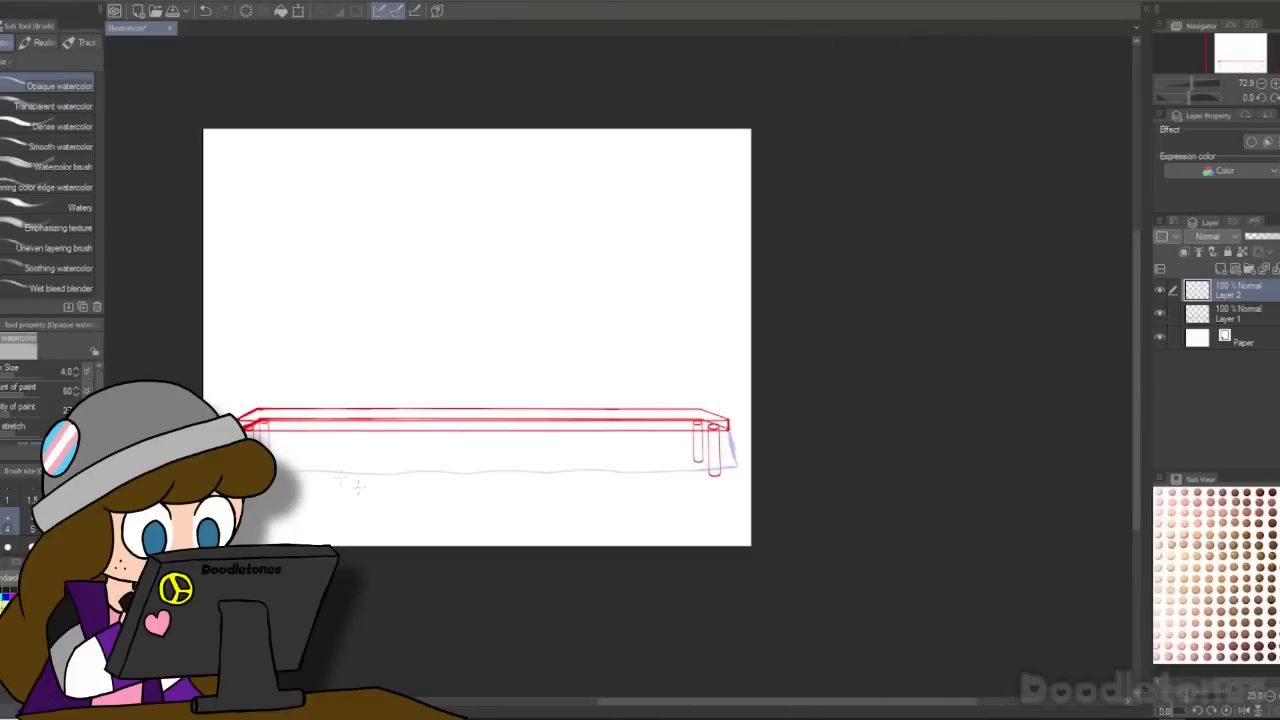
{"action": "scroll", "coordinate": [250, 462], "scroll_direction": "up", "scroll_amount": 14}
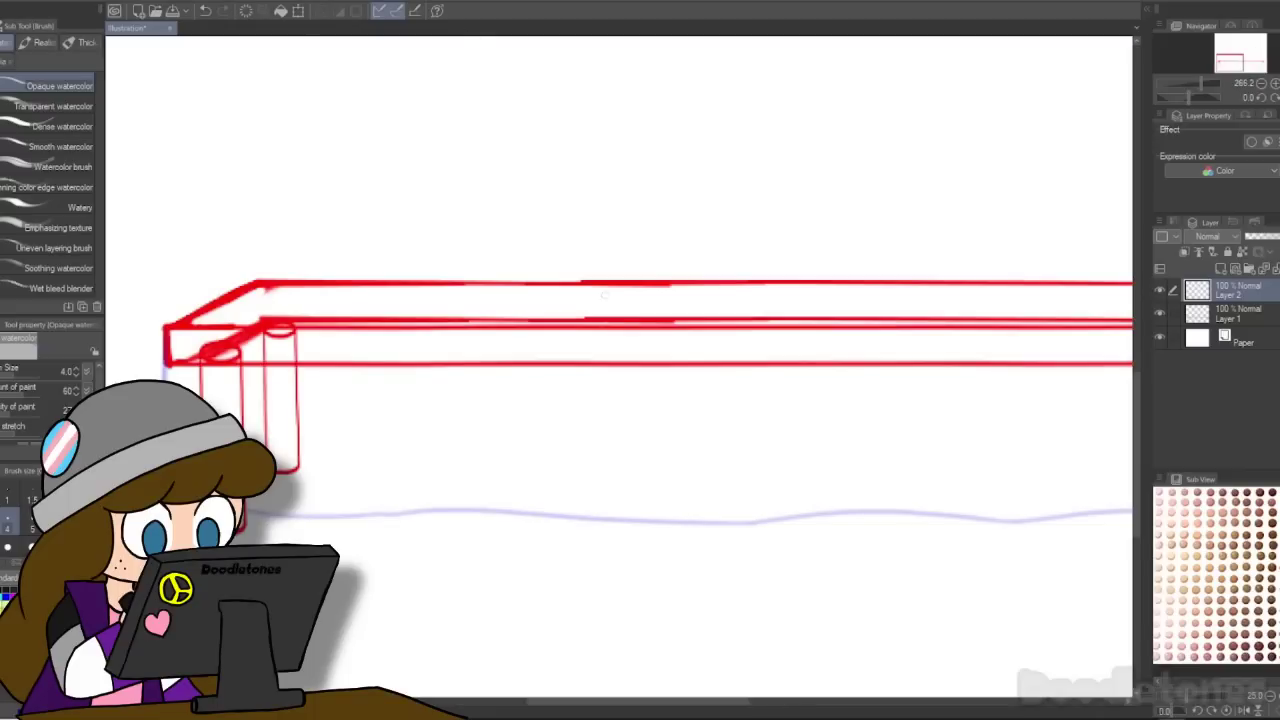
{"action": "scroll", "coordinate": [546, 306], "scroll_direction": "down", "scroll_amount": 3}
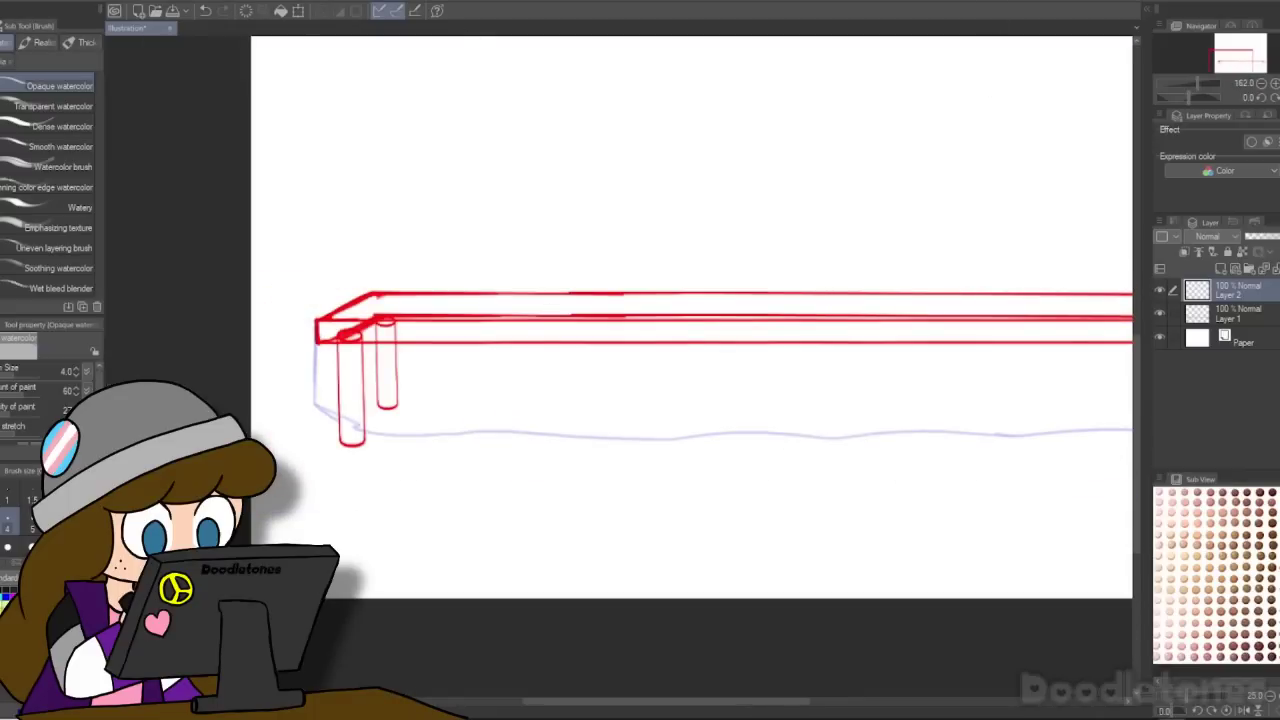
Step: Move the tablecloth layer below the table lines, hide the Paper and table layers, and fill the tablecloth layer with white
{"action": "scroll", "coordinate": [825, 422], "scroll_direction": "down", "scroll_amount": 6}
{"action": "left_click_drag", "start_coordinate": [653, 701], "coordinate": [724, 701]}
{"action": "left_click", "coordinate": [1230, 315]}
{"action": "left_click", "coordinate": [1221, 268]}
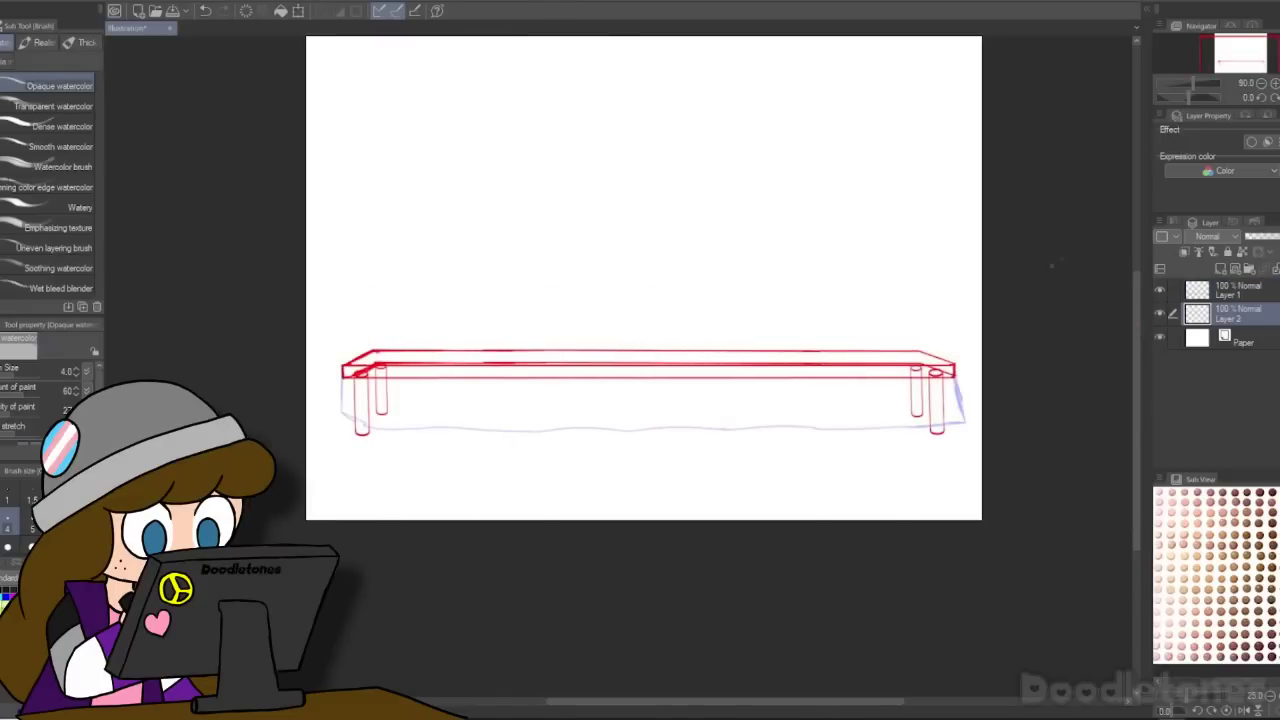
{"action": "left_click", "coordinate": [1160, 336]}
{"action": "left_click", "coordinate": [1160, 290]}
{"action": "left_click", "coordinate": [2, 285]}
{"action": "left_click", "coordinate": [730, 431]}
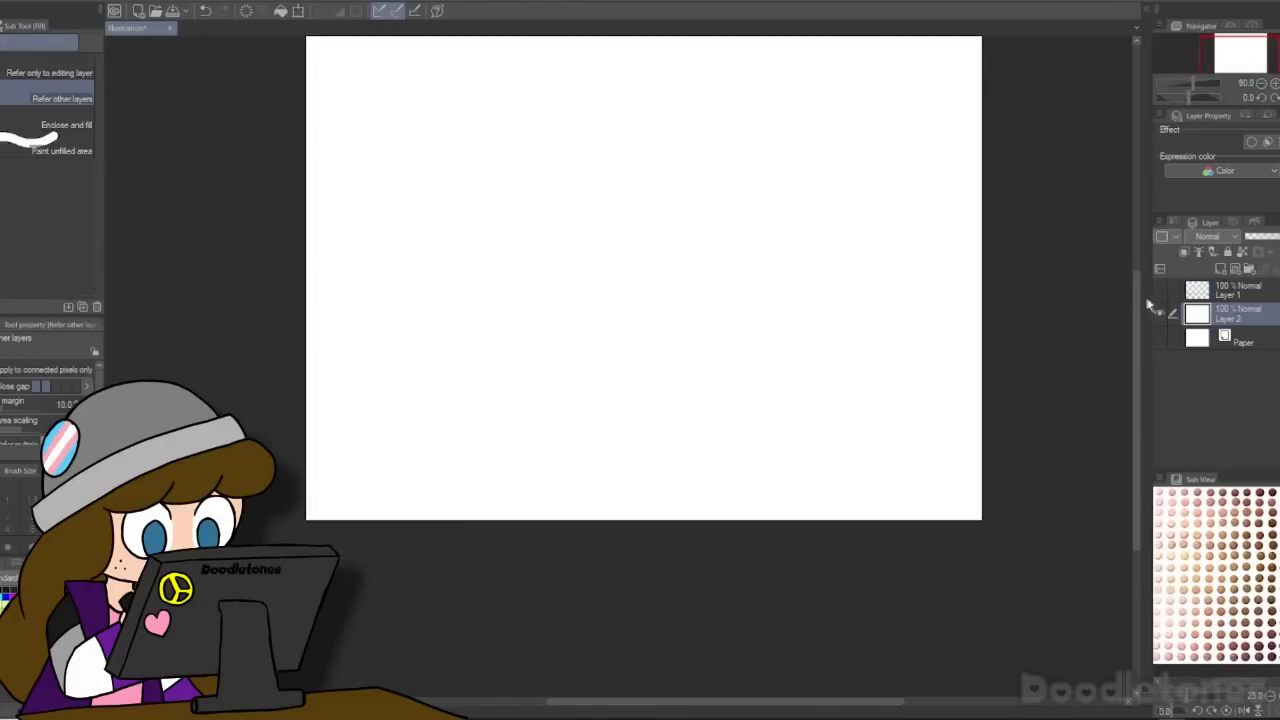
Step: Delete the white fill outside the table and tablecloth outlines, and show the table and Paper layers again
{"action": "left_click", "coordinate": [1160, 290]}
{"action": "left_click", "coordinate": [1230, 291]}
{"action": "left_click", "coordinate": [3, 152]}
{"action": "left_click", "coordinate": [720, 243]}
{"action": "left_click", "coordinate": [1230, 314]}
{"action": "key", "text": "Delete"}
{"action": "left_click", "coordinate": [518, 541]}
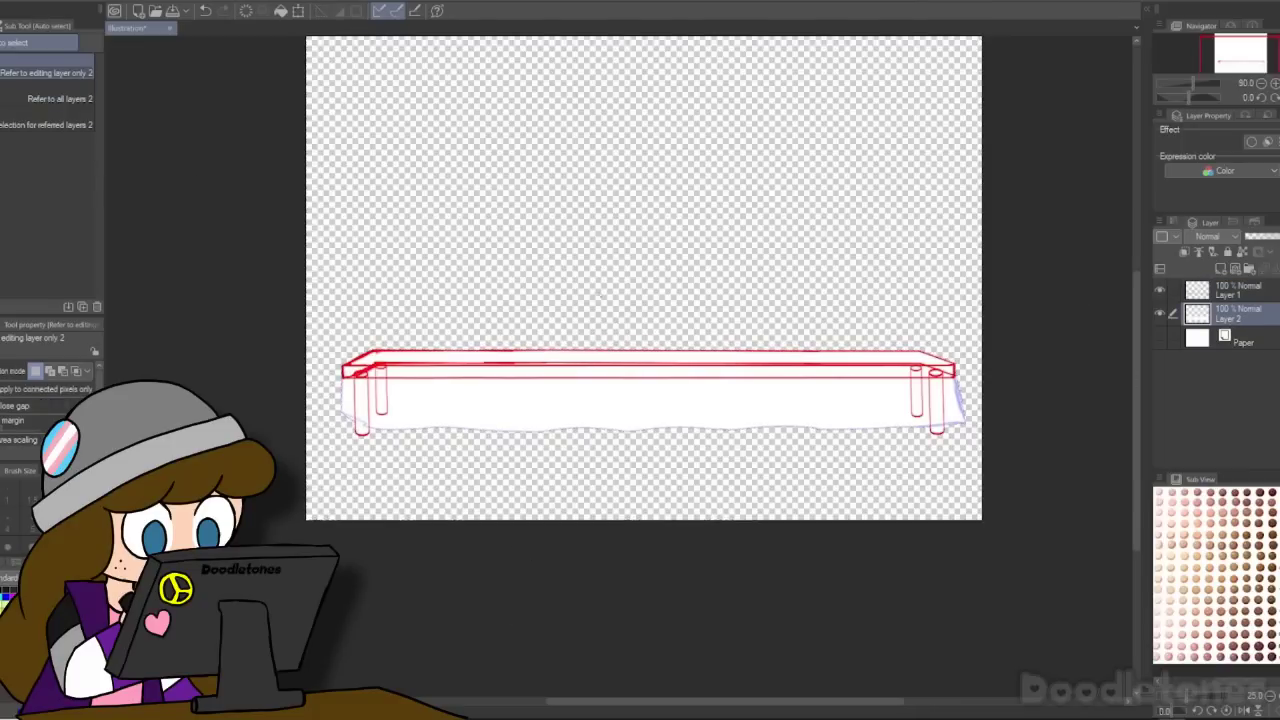
{"action": "scroll", "coordinate": [666, 313], "scroll_direction": "up", "scroll_amount": 1}
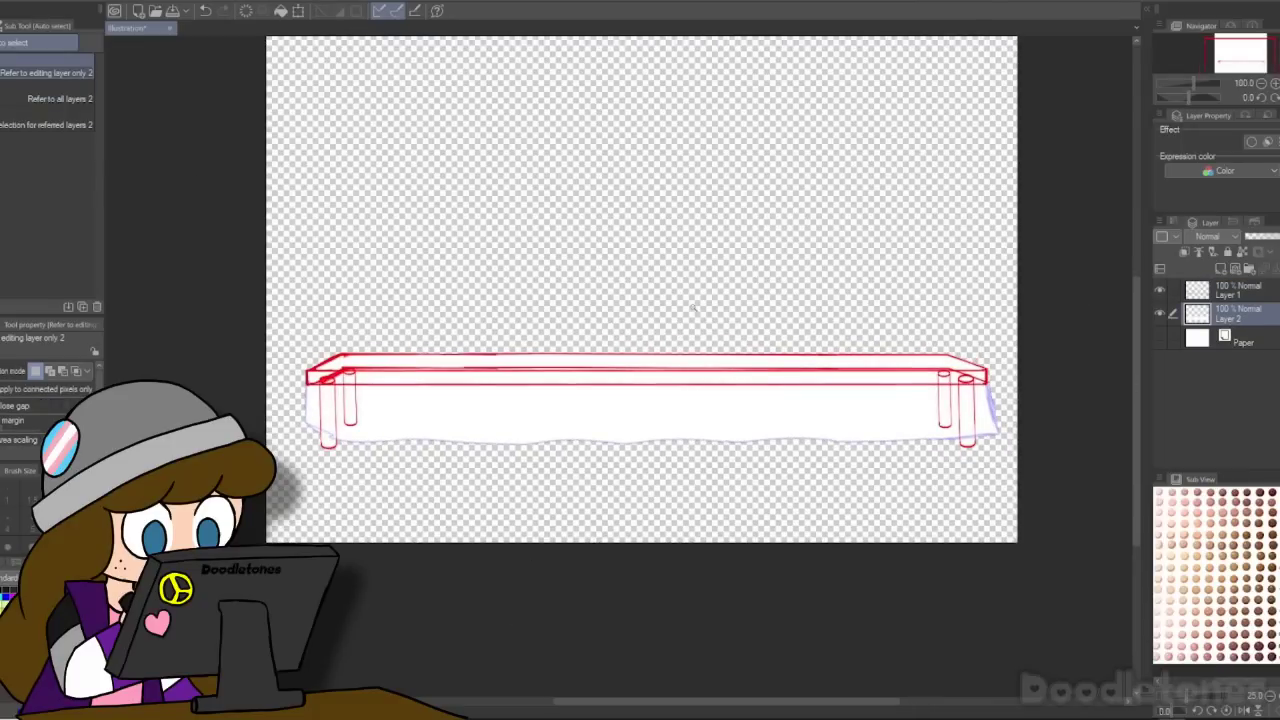
{"action": "scroll", "coordinate": [693, 307], "scroll_direction": "up", "scroll_amount": 3}
{"action": "scroll", "coordinate": [254, 212], "scroll_direction": "down", "scroll_amount": 3}
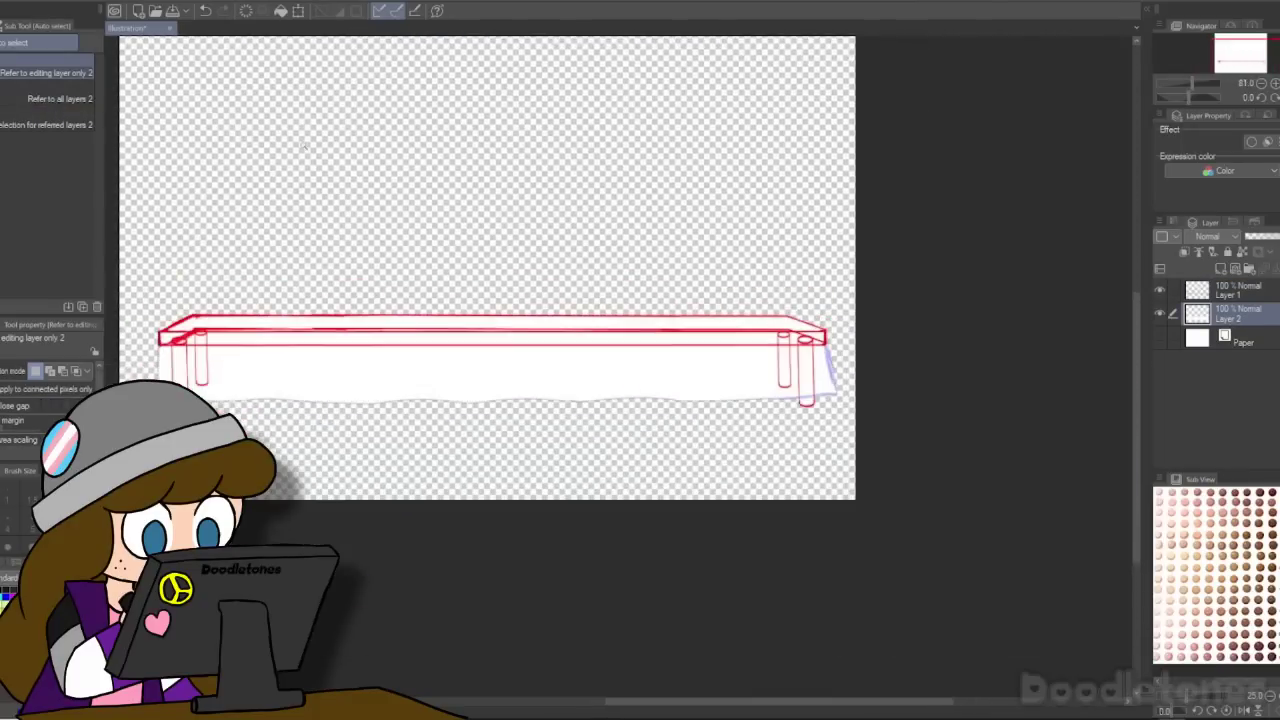
{"action": "left_click", "coordinate": [1160, 338]}
Step: Sketch a character on Layer 1 above the tabletop: a round head with crossed face guidelines, a neck and a torso
{"action": "left_click", "coordinate": [1234, 291]}
{"action": "scroll", "coordinate": [200, 198], "scroll_direction": "up", "scroll_amount": 1}
{"action": "scroll", "coordinate": [199, 198], "scroll_direction": "up", "scroll_amount": 3}
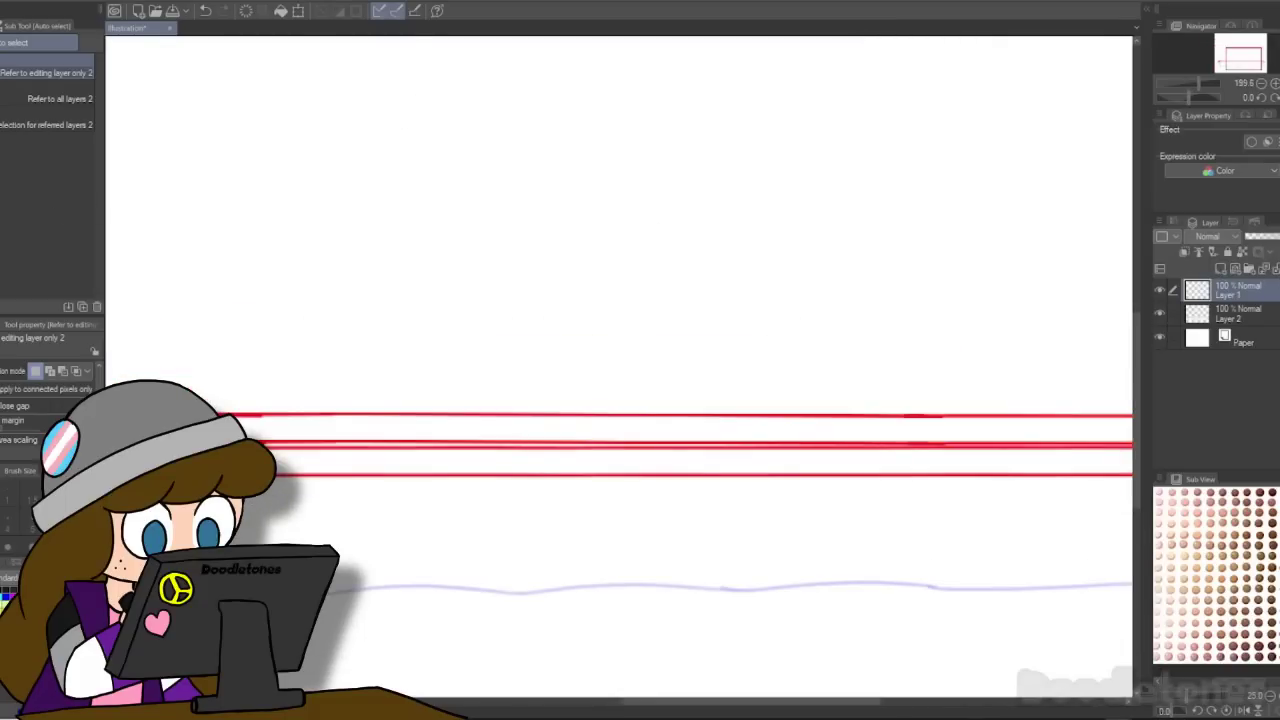
{"action": "scroll", "coordinate": [352, 357], "scroll_direction": "down", "scroll_amount": 5}
{"action": "scroll", "coordinate": [320, 323], "scroll_direction": "up", "scroll_amount": 6}
{"action": "key", "text": "b"}
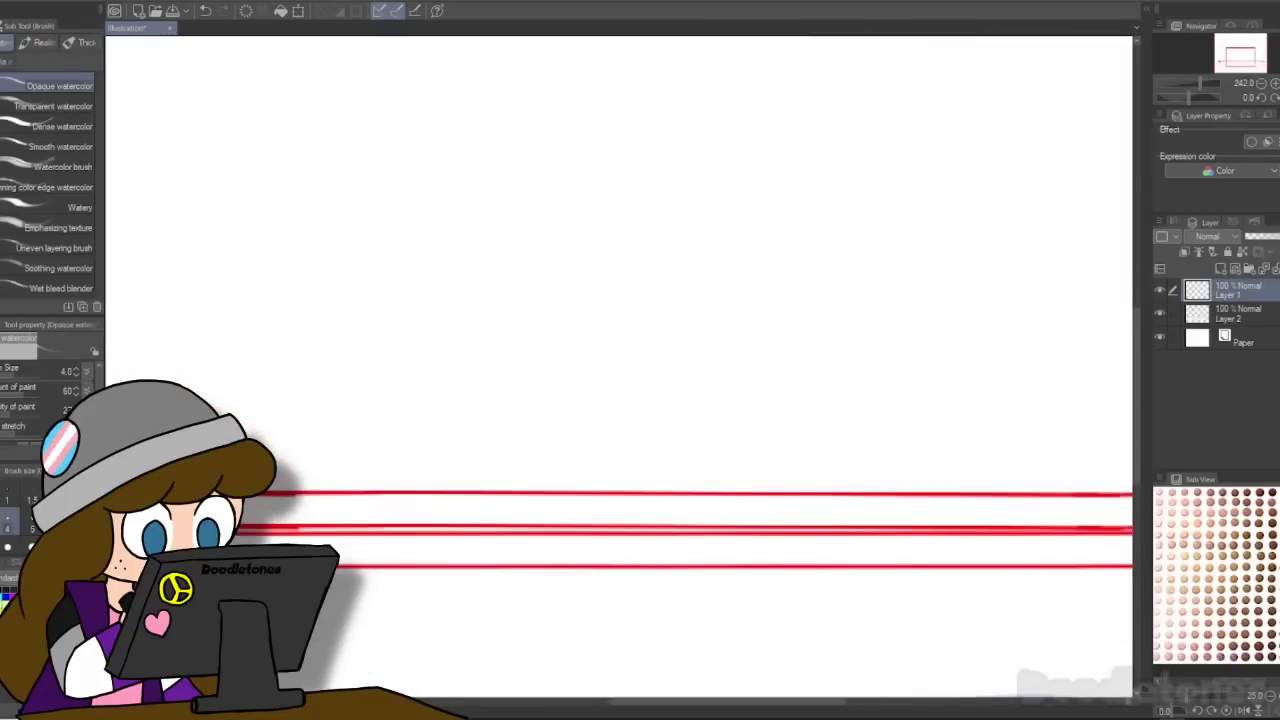
{"action": "scroll", "coordinate": [270, 290], "scroll_direction": "up", "scroll_amount": 1}
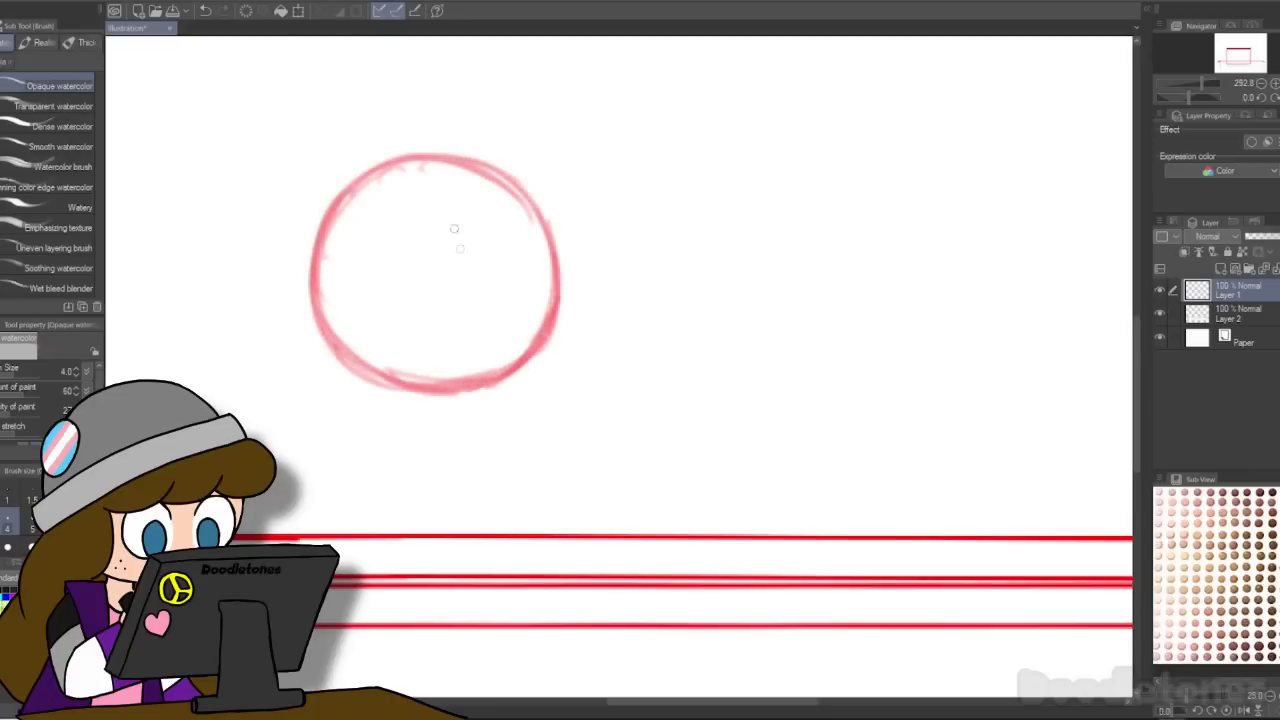
{"action": "scroll", "coordinate": [753, 104], "scroll_direction": "down", "scroll_amount": 2}
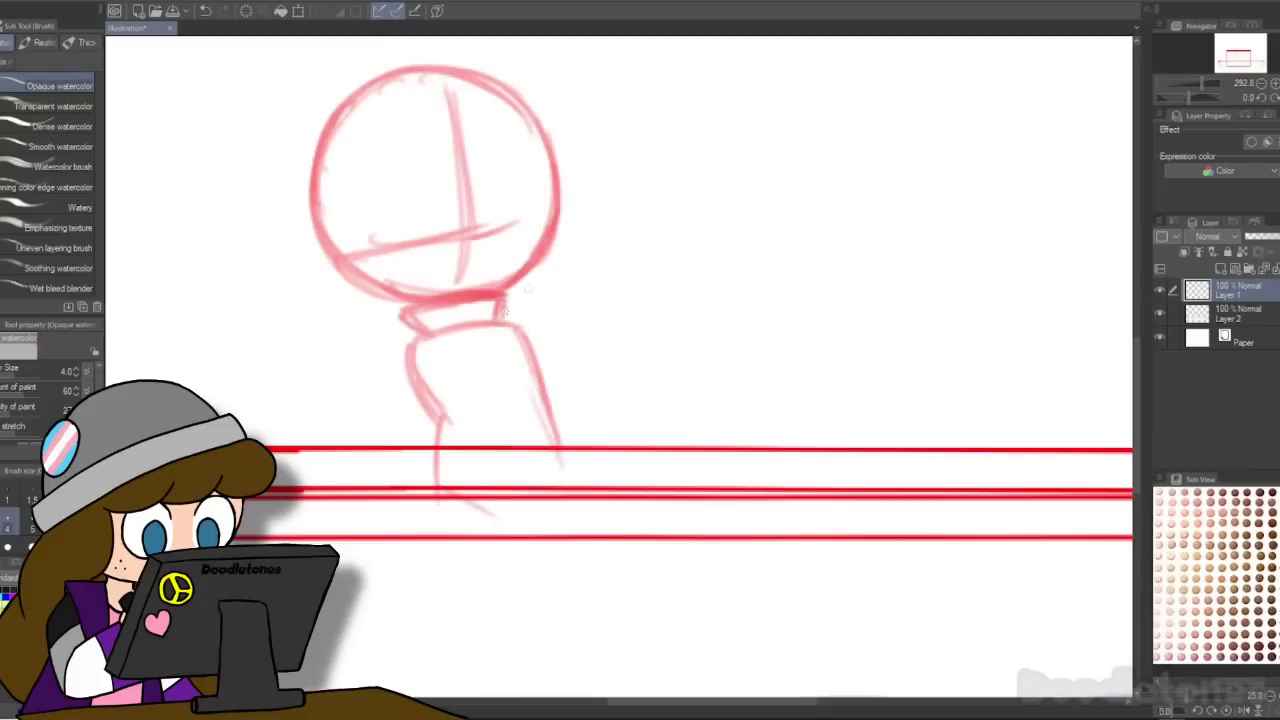
Step: Sketch the character's bent forearm and hand folded across the torso above the tabletop, and start the opposite shoulder and arm
{"action": "mouse_move", "coordinate": [418, 345]}
{"action": "left_mouse_down"}
{"action": "mouse_move", "coordinate": [390, 381]}
{"action": "mouse_move", "coordinate": [388, 458]}
{"action": "left_mouse_up"}
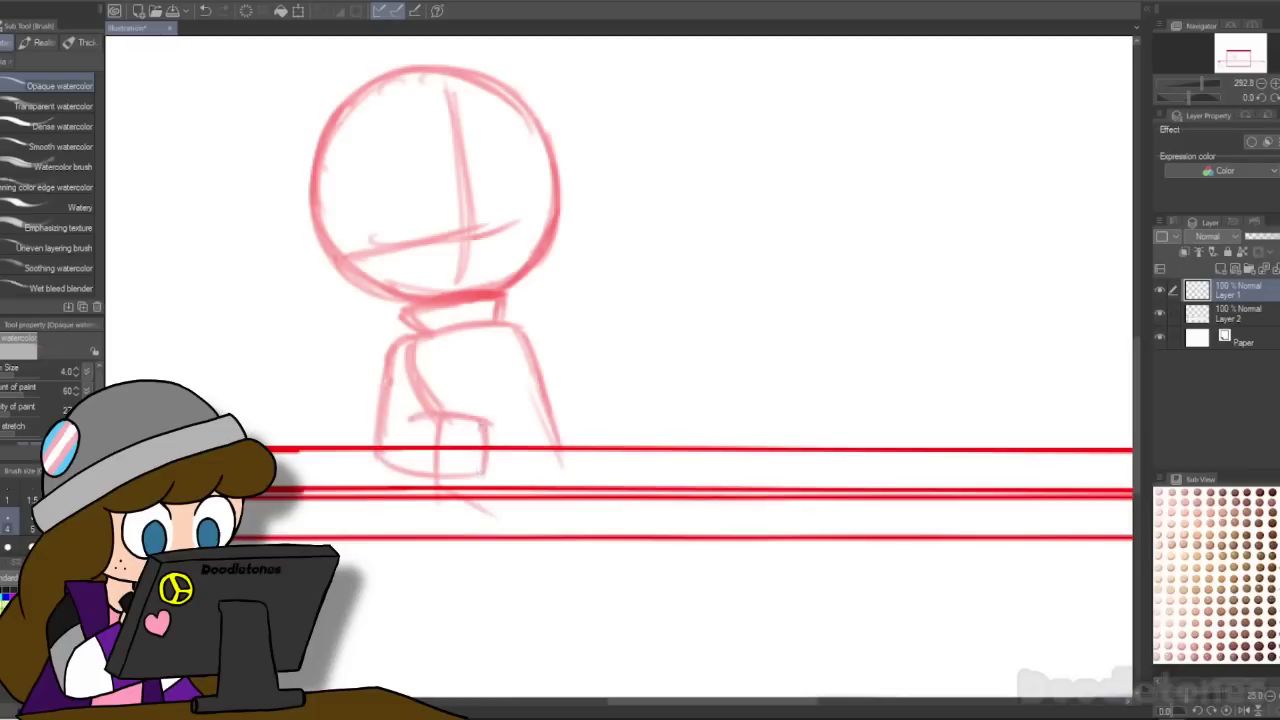
{"action": "left_click_drag", "start_coordinate": [484, 412], "coordinate": [488, 475]}
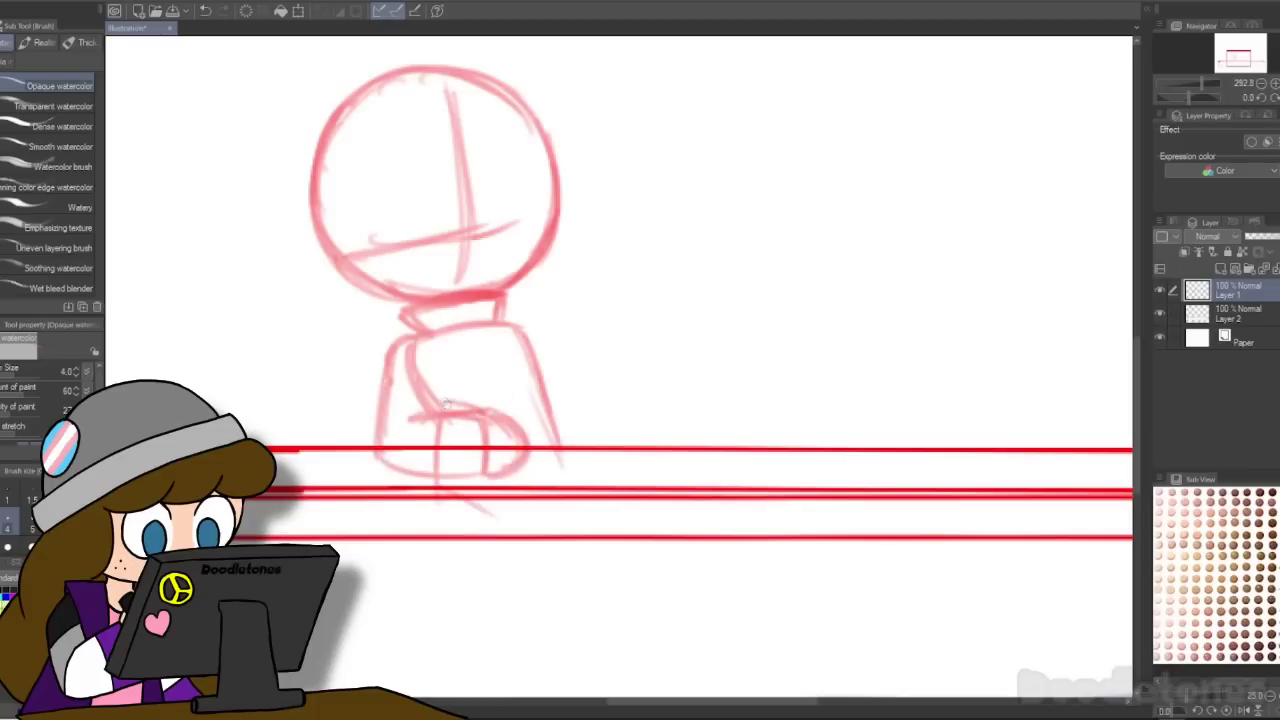
{"action": "left_click_drag", "start_coordinate": [378, 458], "coordinate": [486, 430]}
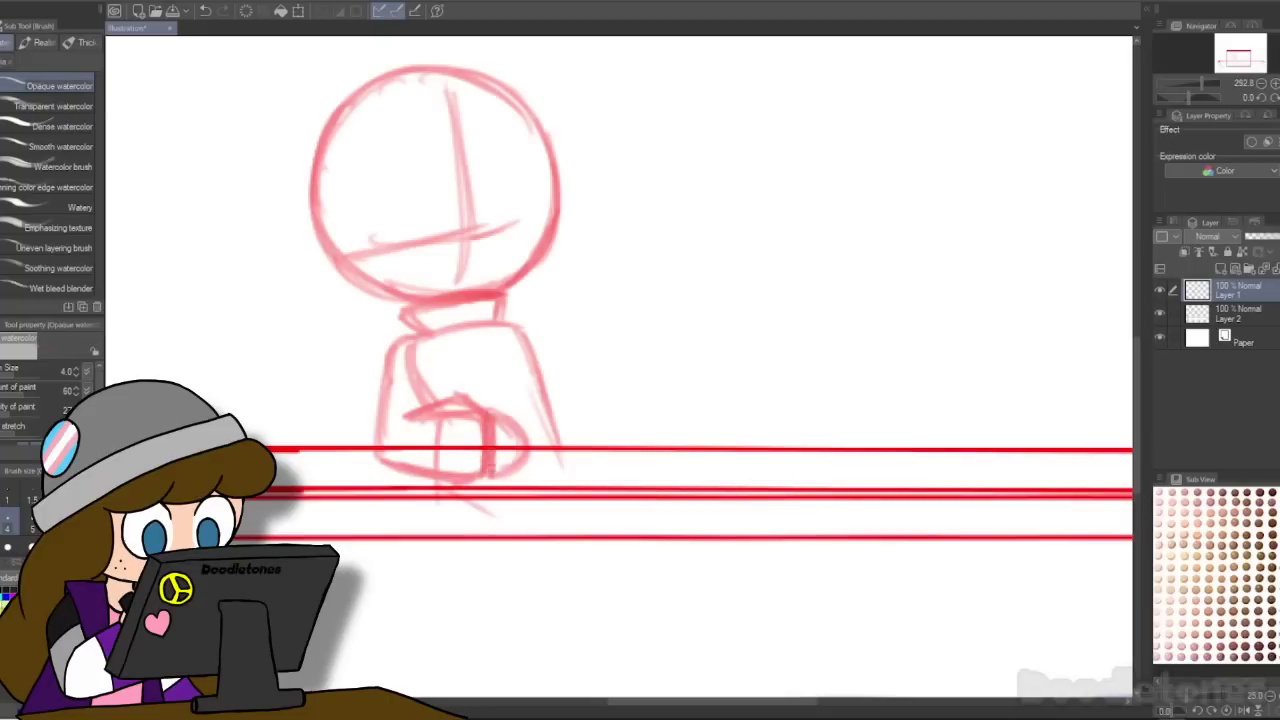
{"action": "left_click_drag", "start_coordinate": [540, 322], "coordinate": [598, 384]}
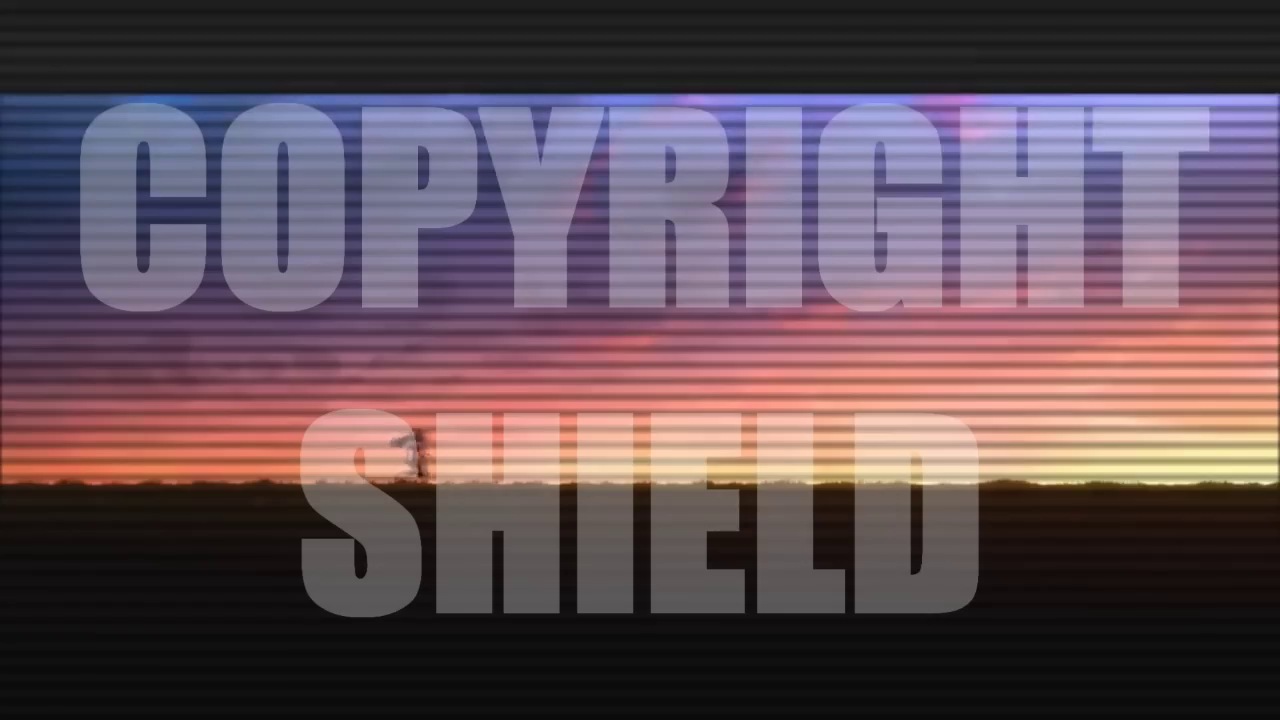
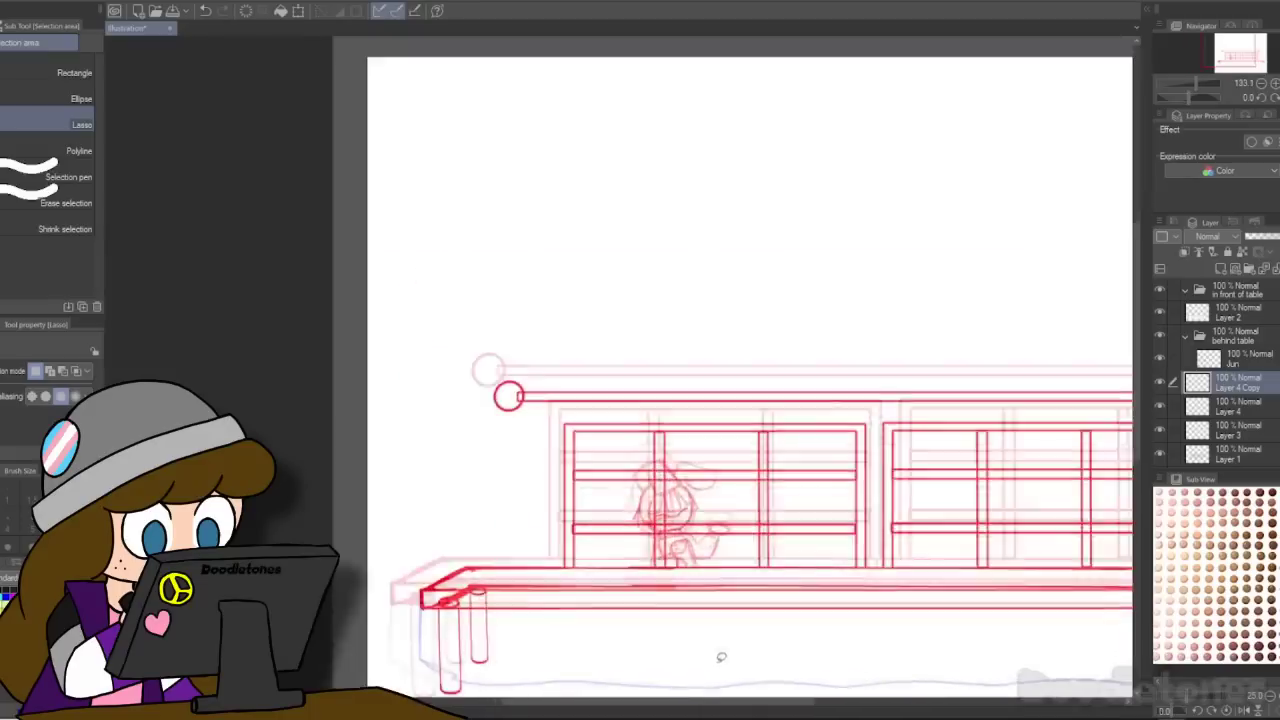
Step: Merge Layer 4 Copy and Layer 4 down into Layer 3
{"action": "key", "text": "b"}
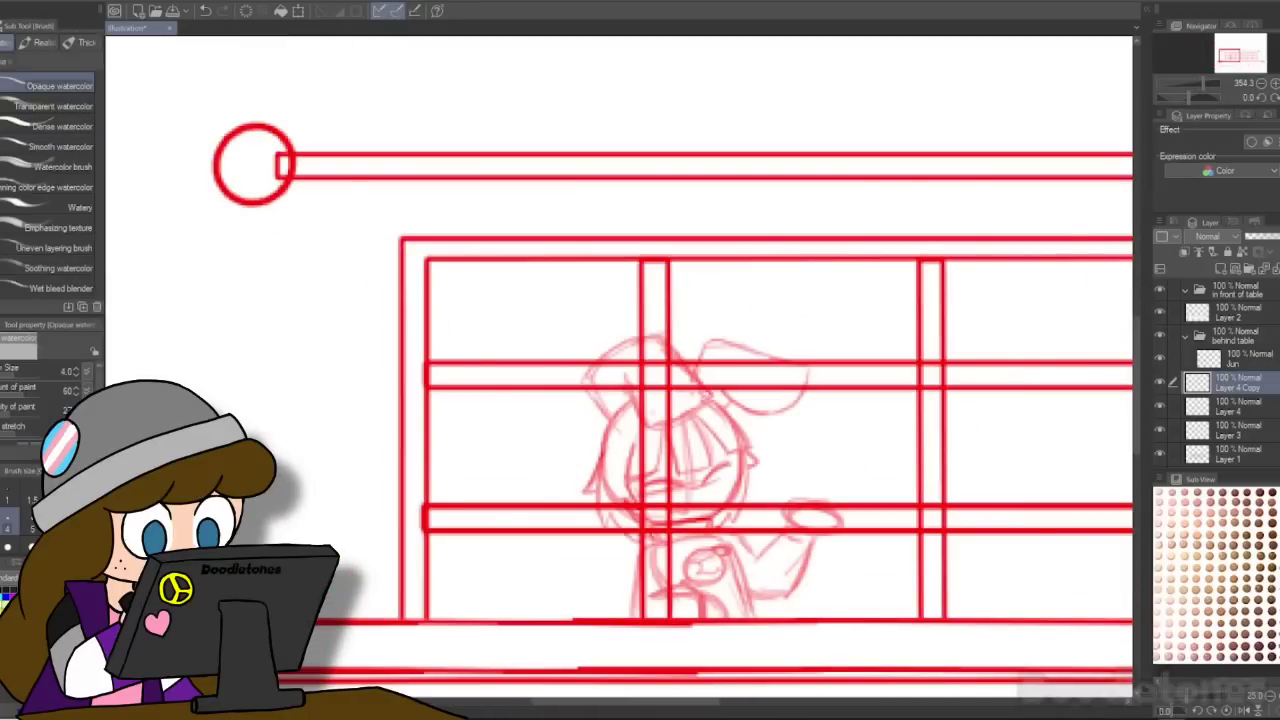
{"action": "key", "text": "ctrl+e"}
{"action": "scroll", "coordinate": [718, 370], "scroll_direction": "down", "scroll_amount": 2}
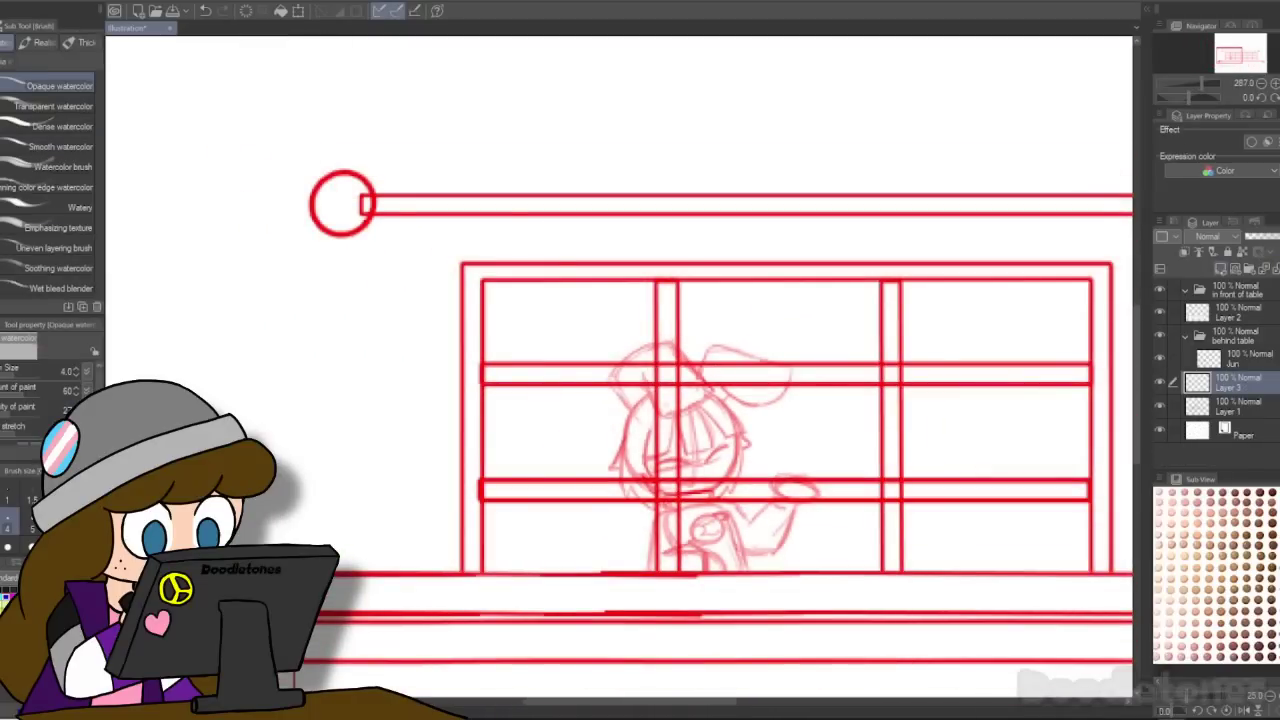
Step: Sketch a gathered curtain with fold lines in blue-violet on a new layer, hanging from the left end of the rod down to the table
{"action": "left_click", "coordinate": [1221, 269]}
{"action": "left_click_drag", "start_coordinate": [376, 191], "coordinate": [477, 191]}
{"action": "left_click_drag", "start_coordinate": [344, 345], "coordinate": [298, 535]}
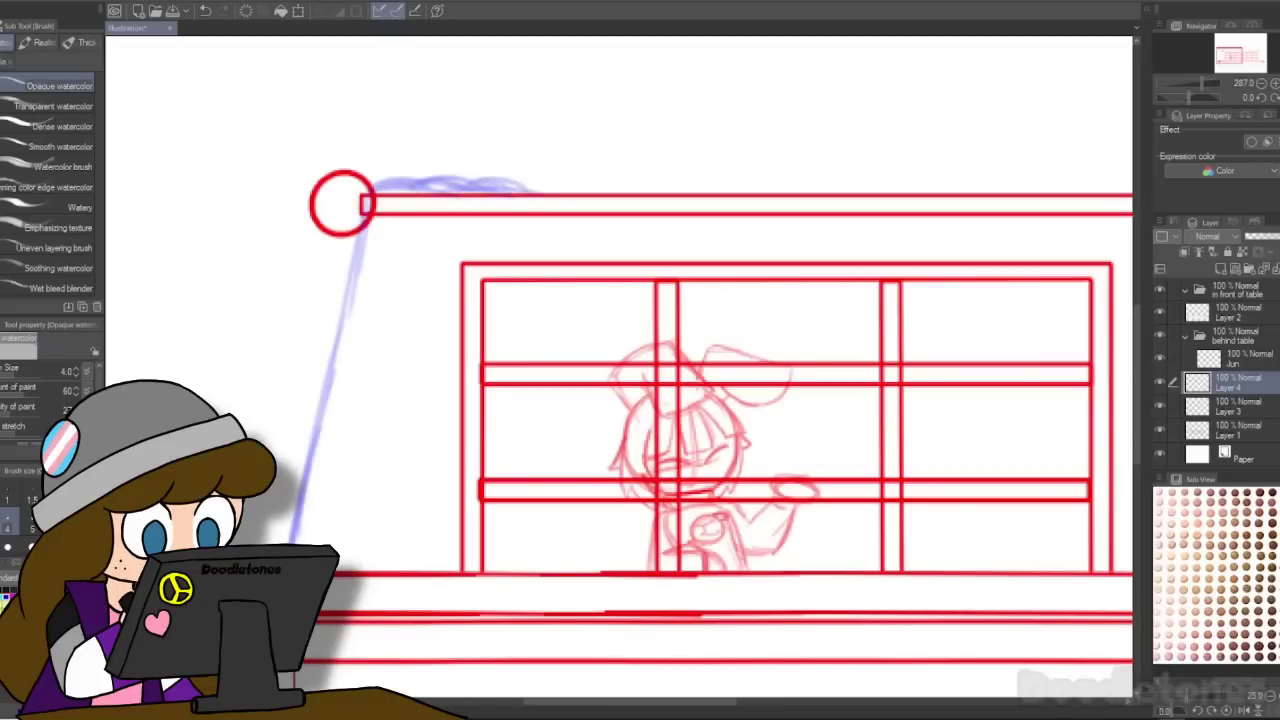
{"action": "left_click_drag", "start_coordinate": [549, 212], "coordinate": [530, 642]}
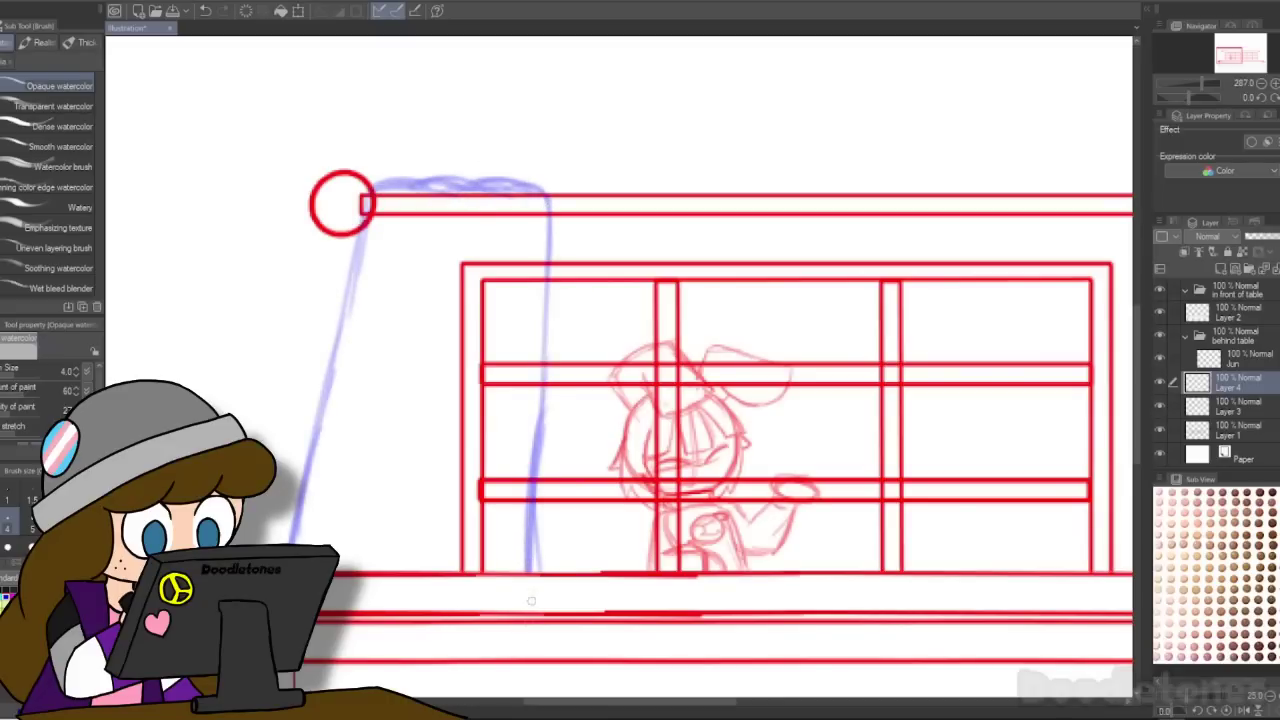
{"action": "scroll", "coordinate": [687, 615], "scroll_direction": "down", "scroll_amount": 5}
{"action": "scroll", "coordinate": [742, 612], "scroll_direction": "up", "scroll_amount": 5}
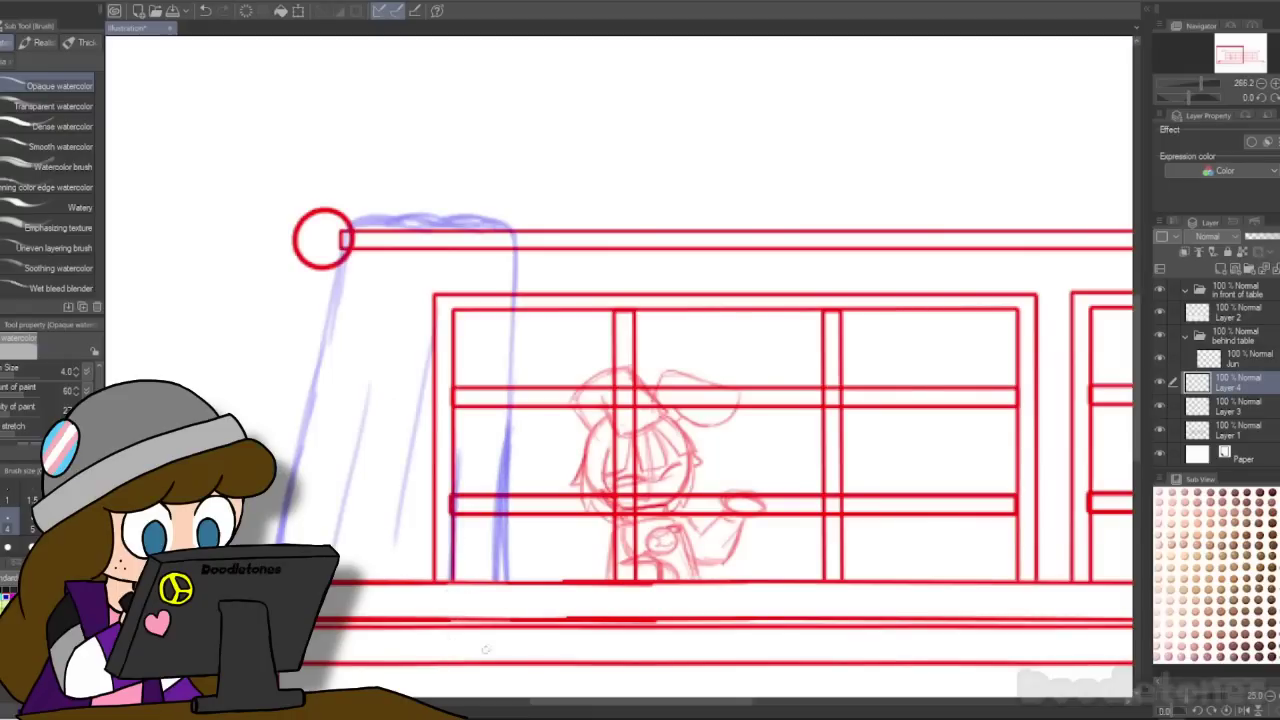
{"action": "key", "text": "ctrl+z"}
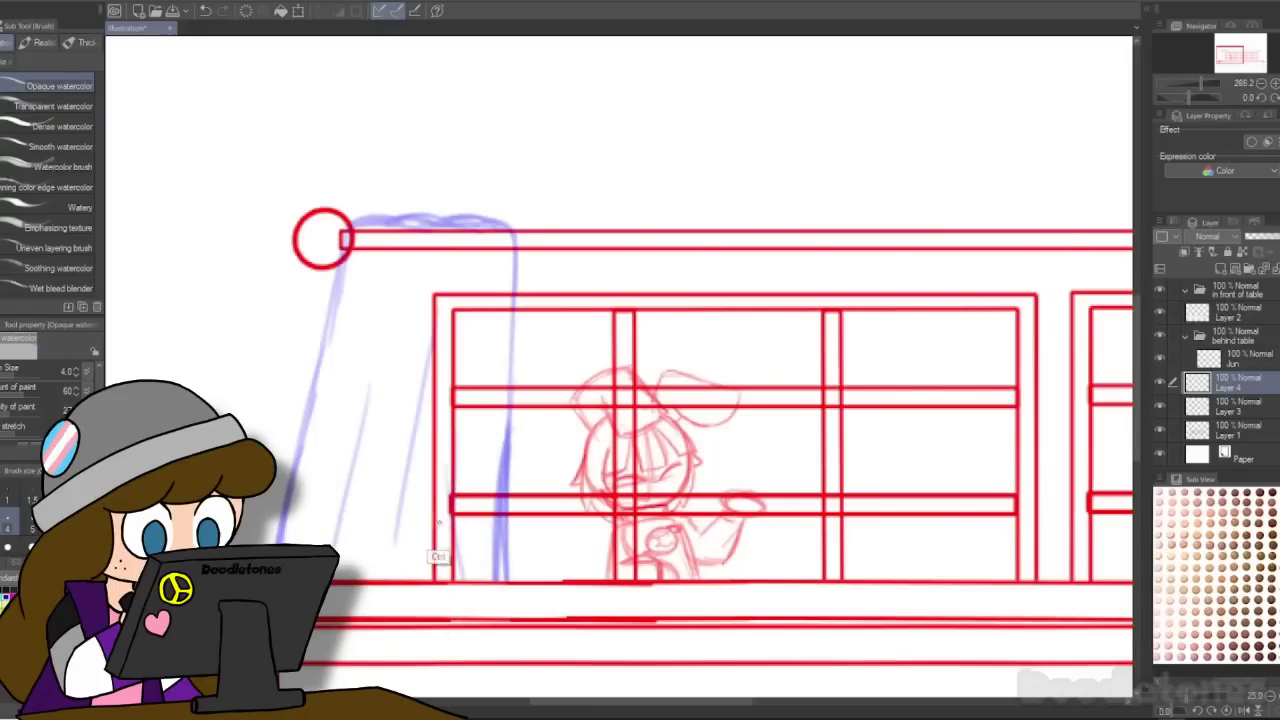
Step: Sketch a matching blue-violet curtain at the right end of the rod, with a scalloped top, slanted outer edge and fold lines
{"action": "left_click_drag", "start_coordinate": [640, 702], "coordinate": [852, 702]}
{"action": "left_click_drag", "start_coordinate": [720, 250], "coordinate": [749, 456]}
{"action": "left_click_drag", "start_coordinate": [737, 342], "coordinate": [771, 578]}
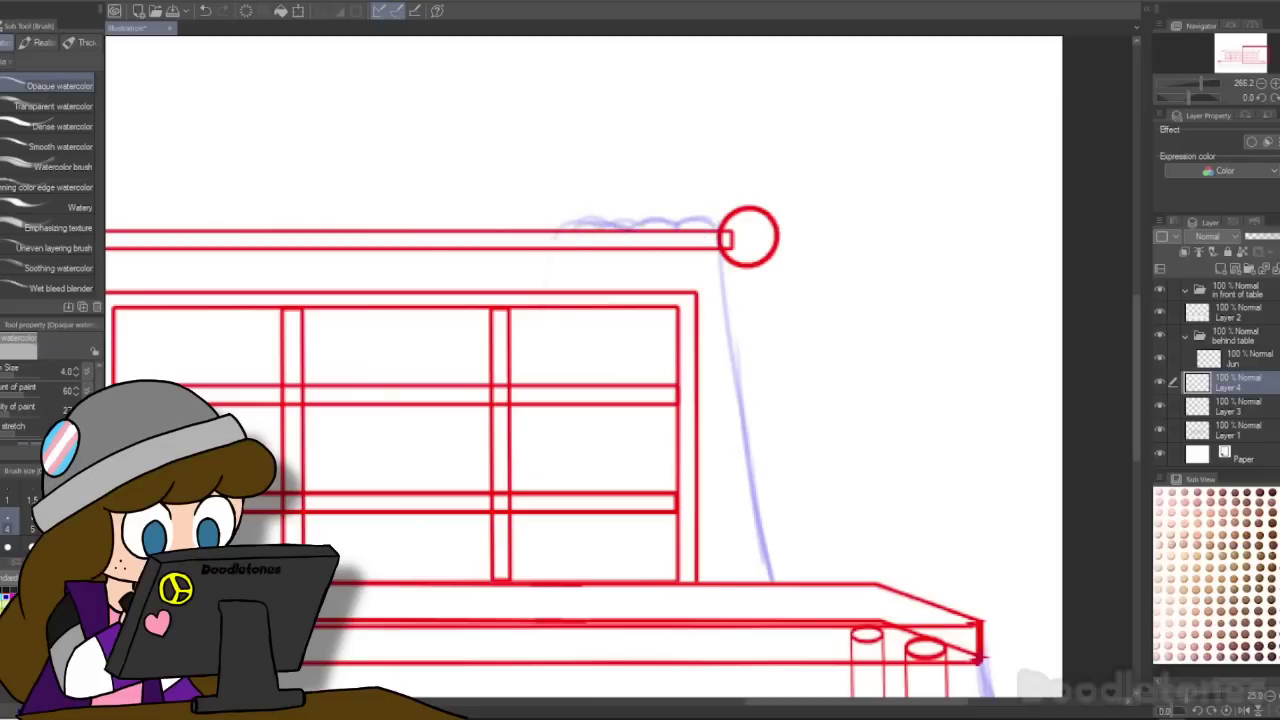
{"action": "left_click_drag", "start_coordinate": [557, 234], "coordinate": [554, 412]}
{"action": "left_click_drag", "start_coordinate": [555, 250], "coordinate": [549, 534]}
{"action": "left_click_drag", "start_coordinate": [547, 400], "coordinate": [541, 580]}
{"action": "left_click_drag", "start_coordinate": [542, 428], "coordinate": [534, 580]}
{"action": "left_click_drag", "start_coordinate": [550, 250], "coordinate": [537, 492]}
{"action": "left_click_drag", "start_coordinate": [557, 229], "coordinate": [545, 316]}
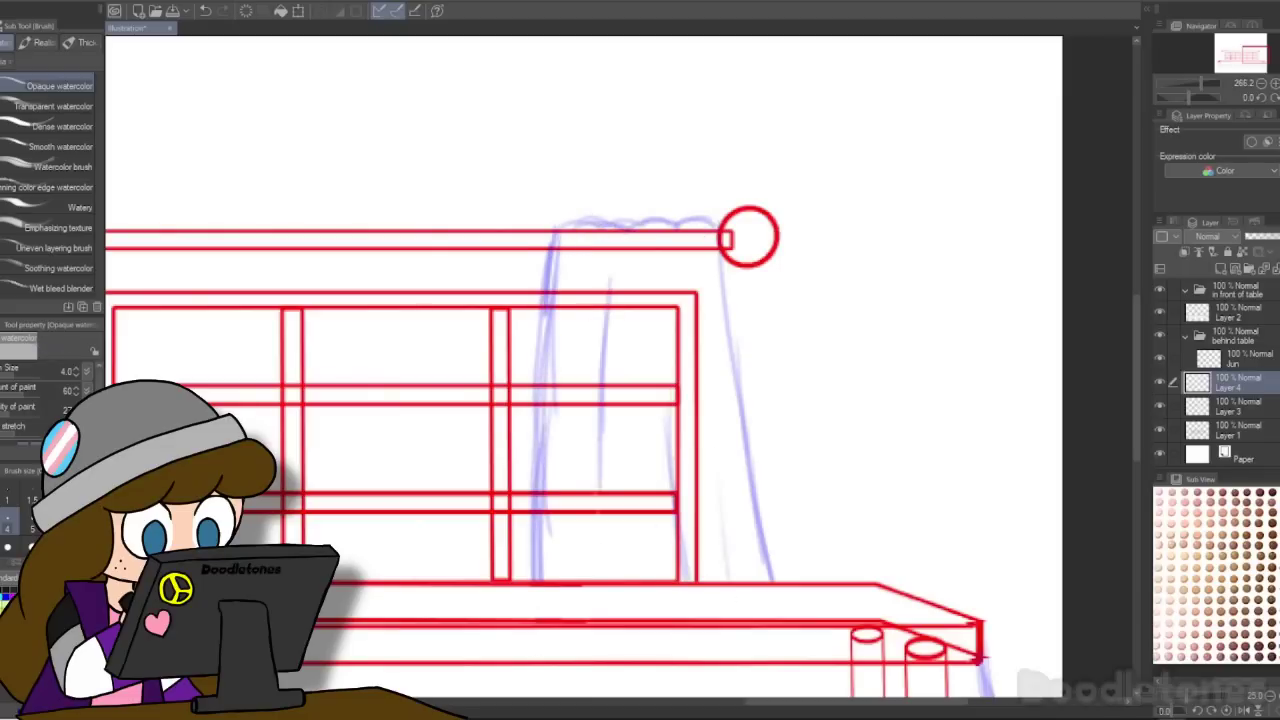
Step: Darken the upper inner edge of the right curtain with another stroke to match the left one
{"action": "scroll", "coordinate": [614, 386], "scroll_direction": "down", "scroll_amount": 5}
{"action": "scroll", "coordinate": [614, 386], "scroll_direction": "up", "scroll_amount": 3}
{"action": "scroll", "coordinate": [614, 386], "scroll_direction": "up", "scroll_amount": 2}
{"action": "left_click_drag", "start_coordinate": [524, 318], "coordinate": [507, 508]}
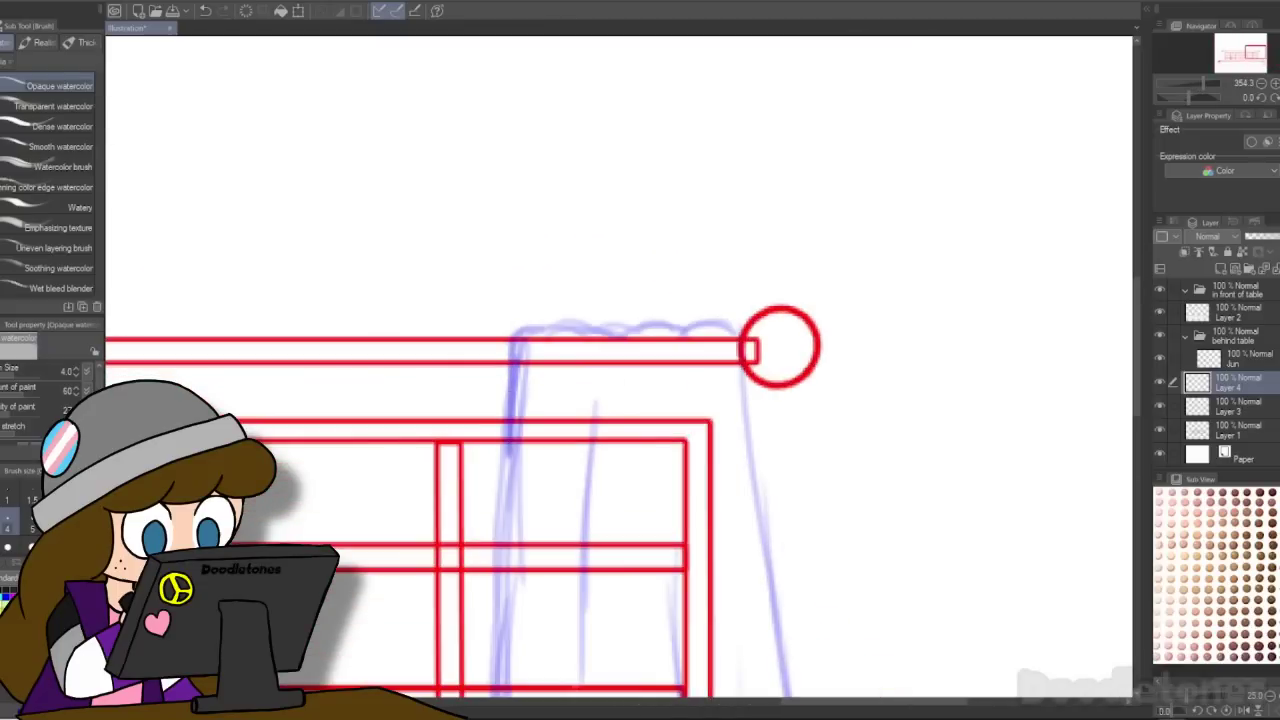
{"action": "scroll", "coordinate": [614, 386], "scroll_direction": "down", "scroll_amount": 4}
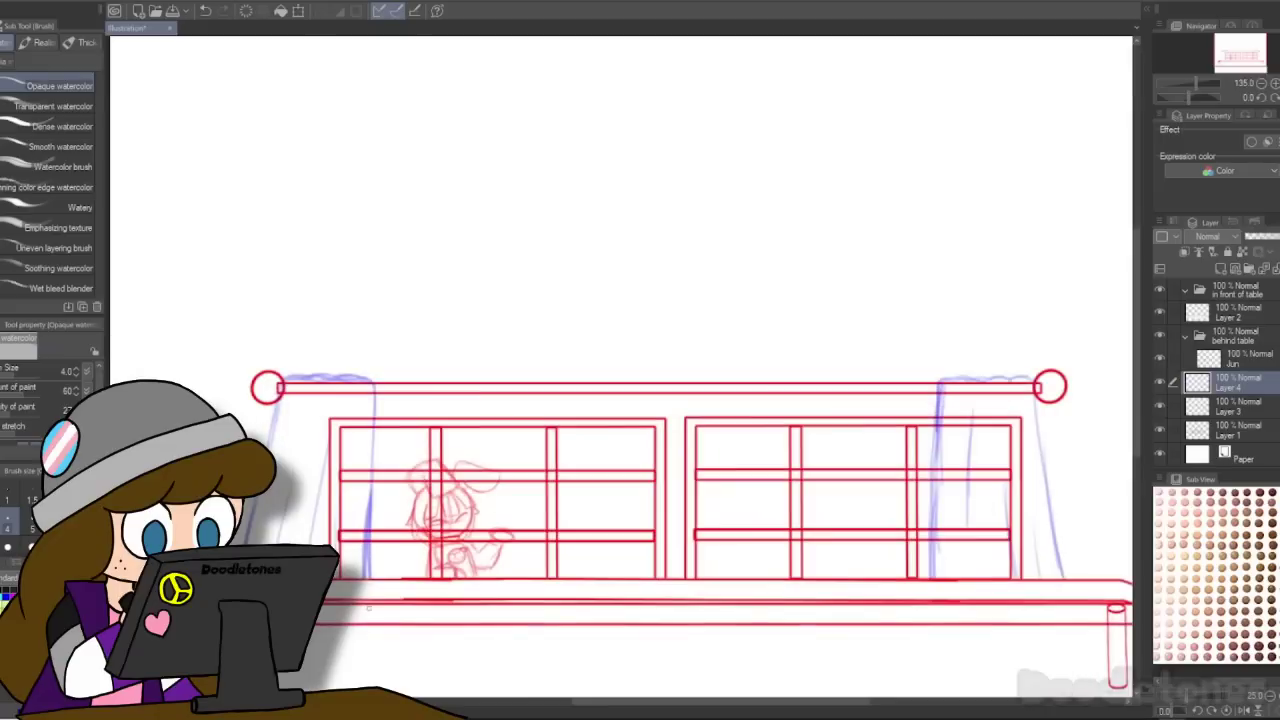
{"action": "scroll", "coordinate": [614, 386], "scroll_direction": "up", "scroll_amount": 2}
{"action": "scroll", "coordinate": [614, 386], "scroll_direction": "down", "scroll_amount": 5}
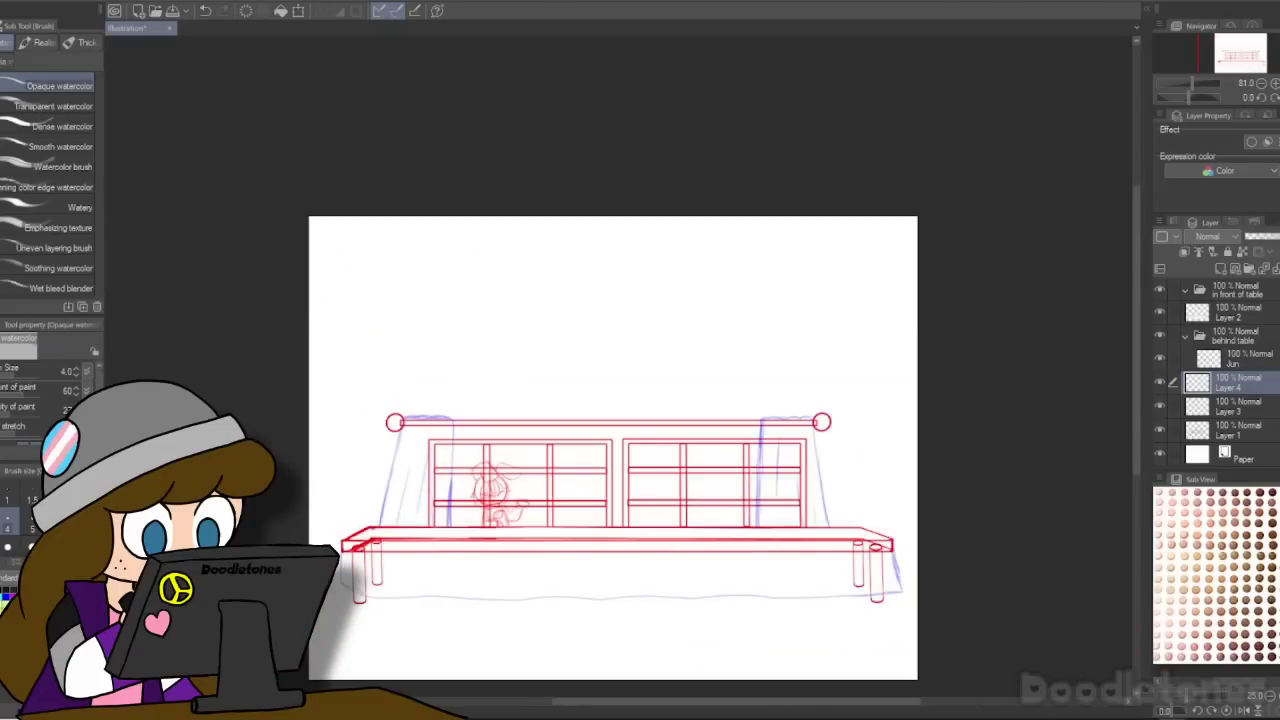
Step: Remove the window lines overlapping both curtains on Layer 1 using the Opaque watercolor brush at size 17
{"action": "left_click", "coordinate": [1228, 431]}
{"action": "left_click", "coordinate": [1160, 430]}
{"action": "left_click", "coordinate": [1160, 430]}
{"action": "scroll", "coordinate": [475, 522], "scroll_direction": "up", "scroll_amount": 3}
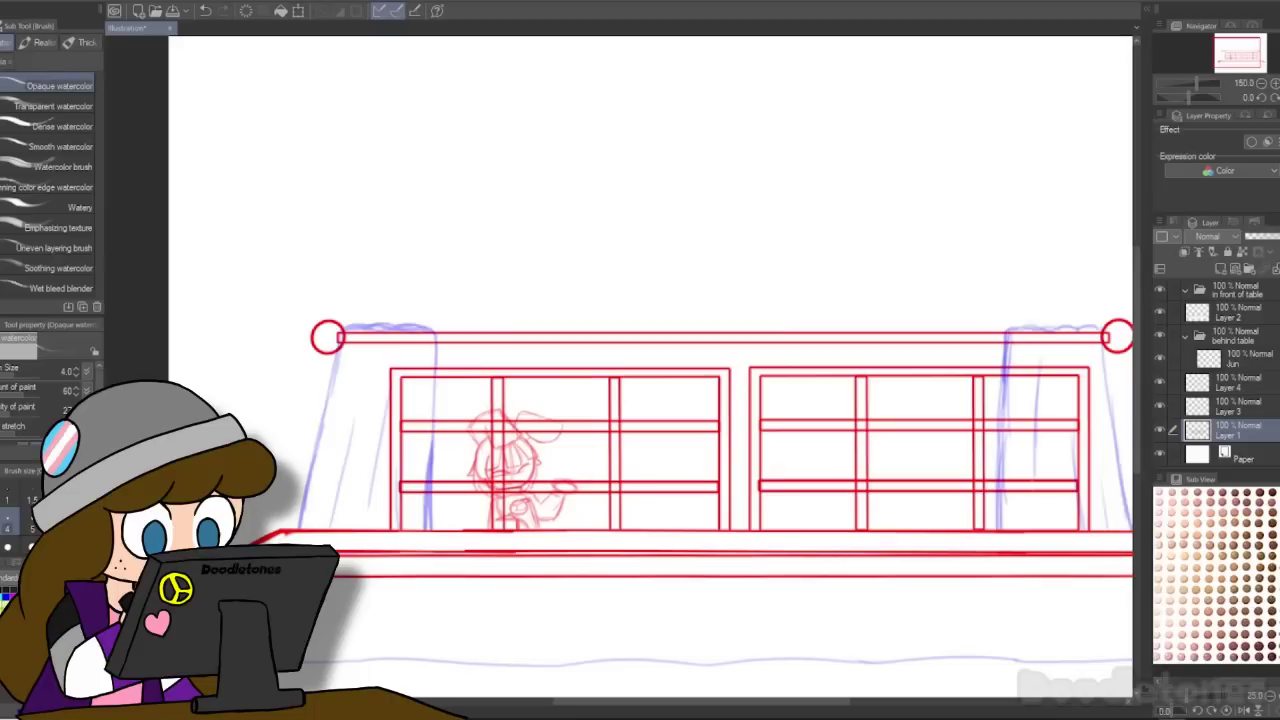
{"action": "left_click", "coordinate": [82, 545]}
{"action": "mouse_move", "coordinate": [397, 406]}
{"action": "left_mouse_down"}
{"action": "mouse_move", "coordinate": [402, 486]}
{"action": "mouse_move", "coordinate": [388, 541]}
{"action": "left_mouse_up"}
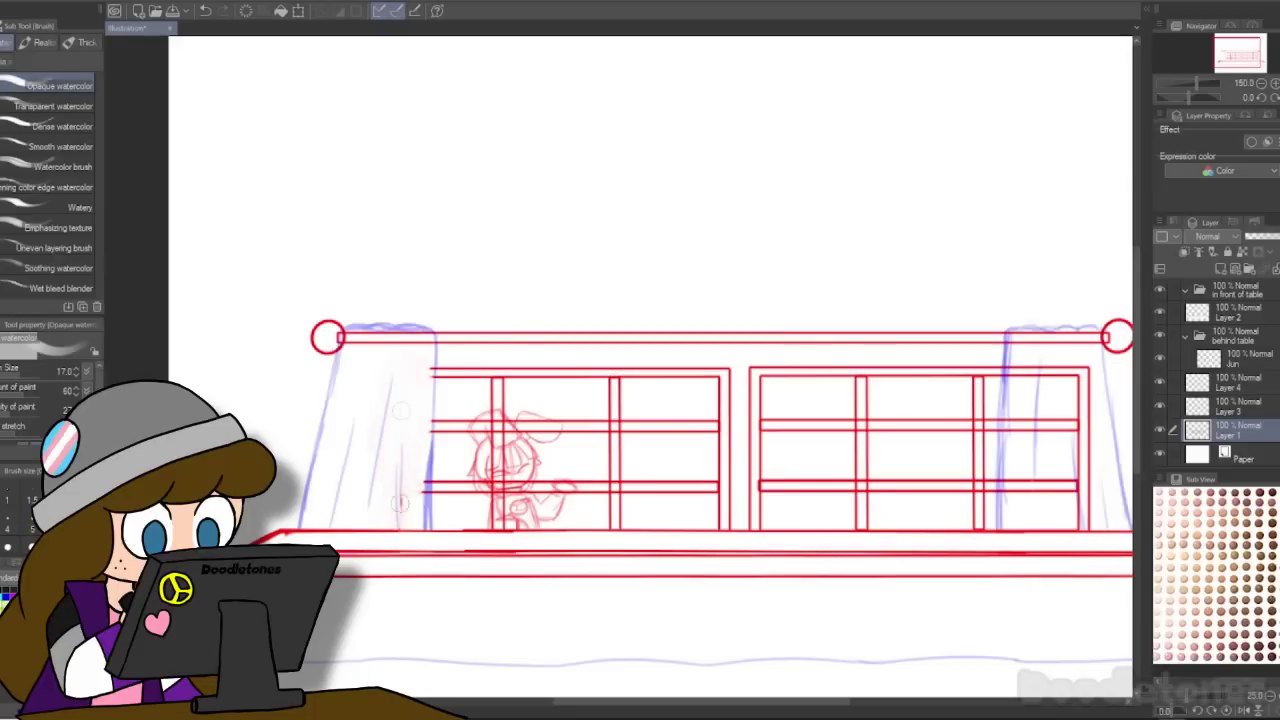
{"action": "mouse_move", "coordinate": [1022, 488]}
{"action": "left_mouse_down"}
{"action": "mouse_move", "coordinate": [1067, 489]}
{"action": "mouse_move", "coordinate": [1087, 444]}
{"action": "mouse_move", "coordinate": [1084, 379]}
{"action": "left_mouse_up"}
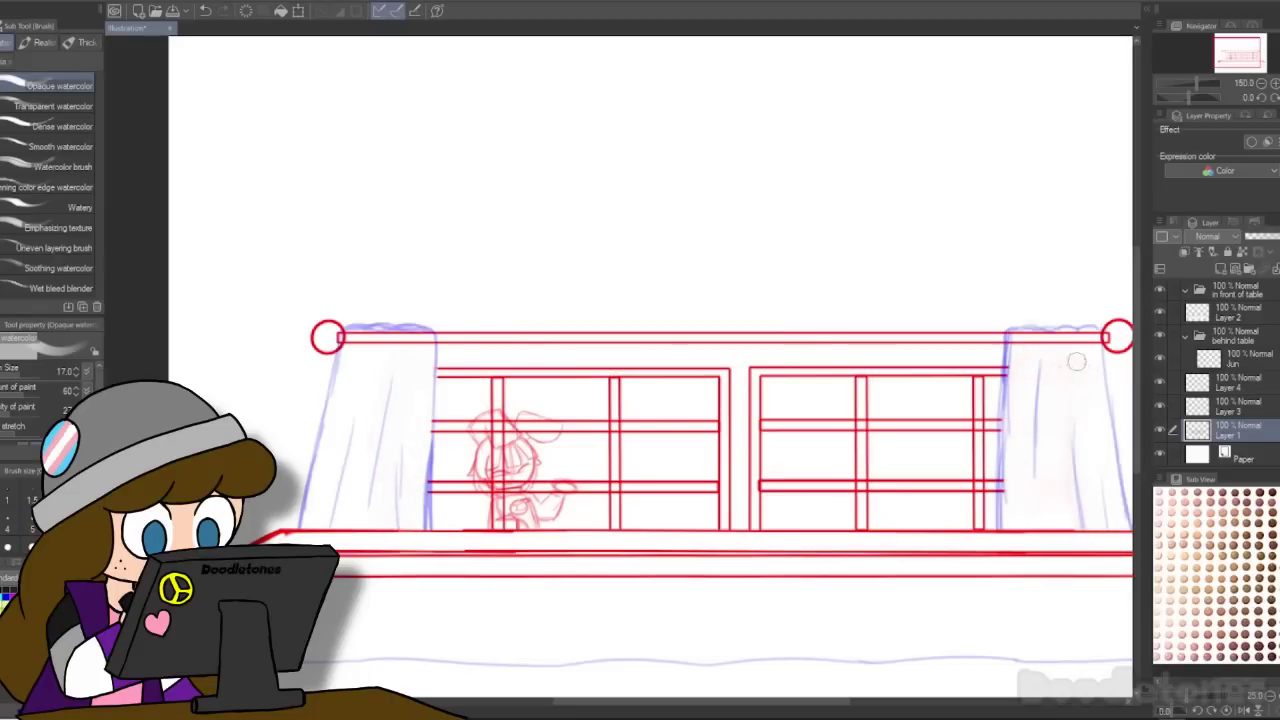
{"action": "scroll", "coordinate": [1043, 645], "scroll_direction": "down", "scroll_amount": 1}
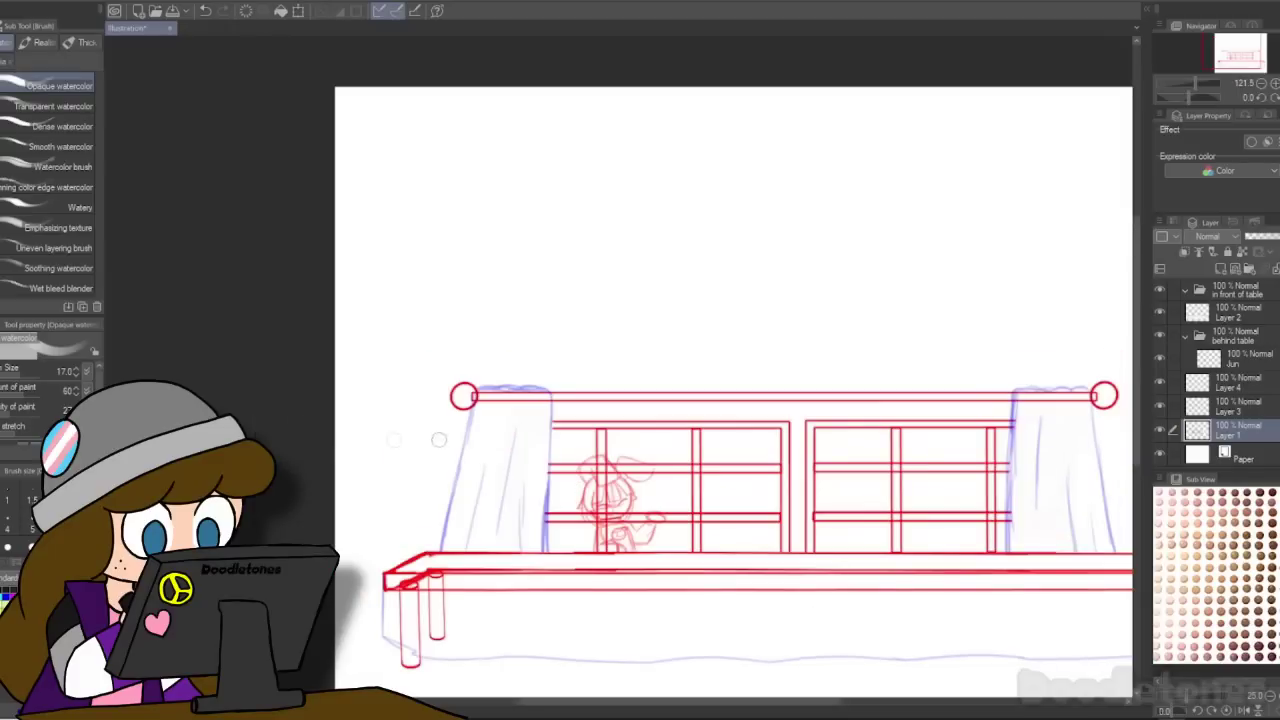
Step: Crop the empty area above the curtain rod by reducing the canvas height to 500 px
{"action": "scroll", "coordinate": [752, 559], "scroll_direction": "down", "scroll_amount": 2}
{"action": "left_click_drag", "start_coordinate": [1138, 440], "coordinate": [1139, 472]}
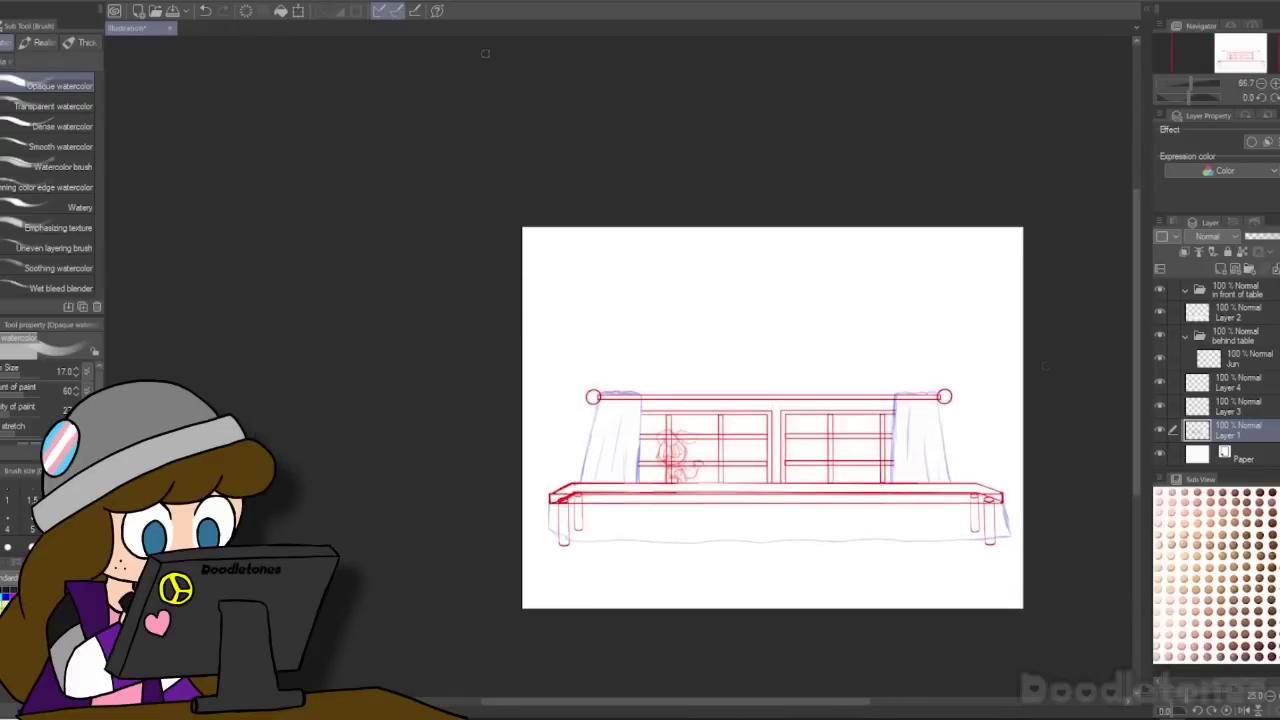
{"action": "left_click", "coordinate": [10, 1]}
{"action": "left_click", "coordinate": [56, 382]}
{"action": "left_click_drag", "start_coordinate": [772, 239], "coordinate": [788, 367]}
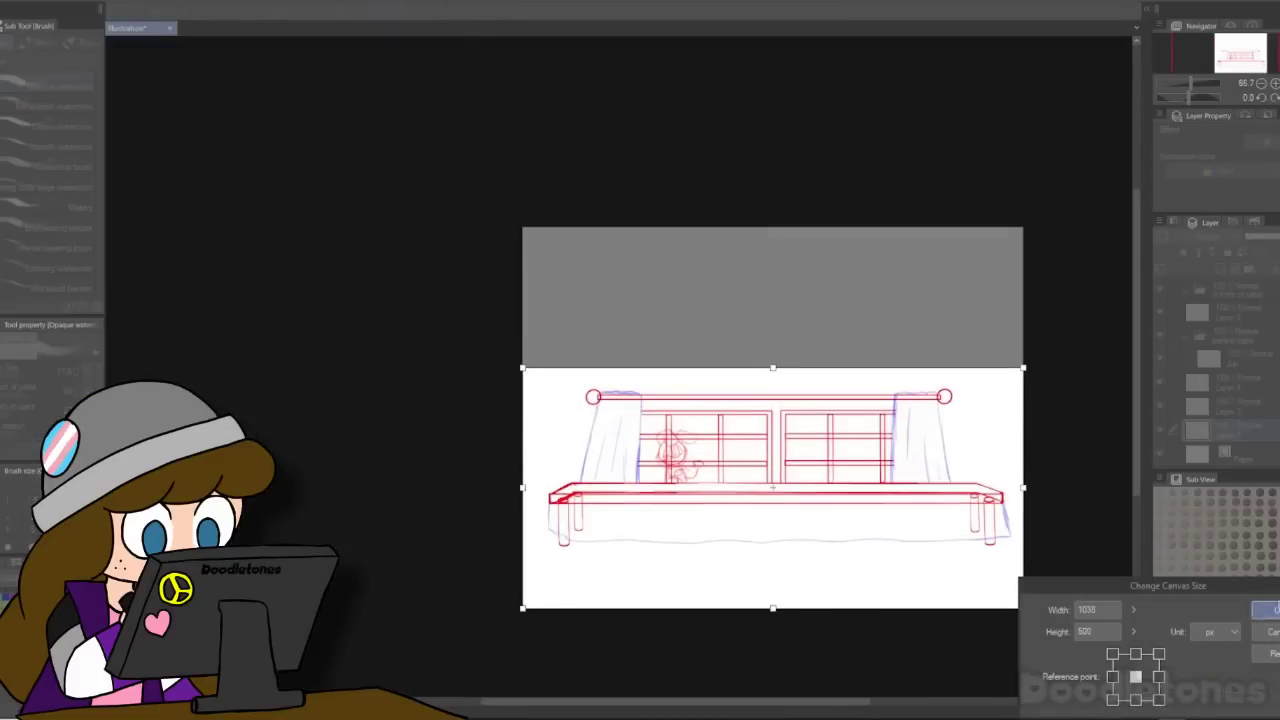
{"action": "left_click", "coordinate": [1268, 610]}
{"action": "scroll", "coordinate": [820, 400], "scroll_direction": "up", "scroll_amount": 4}
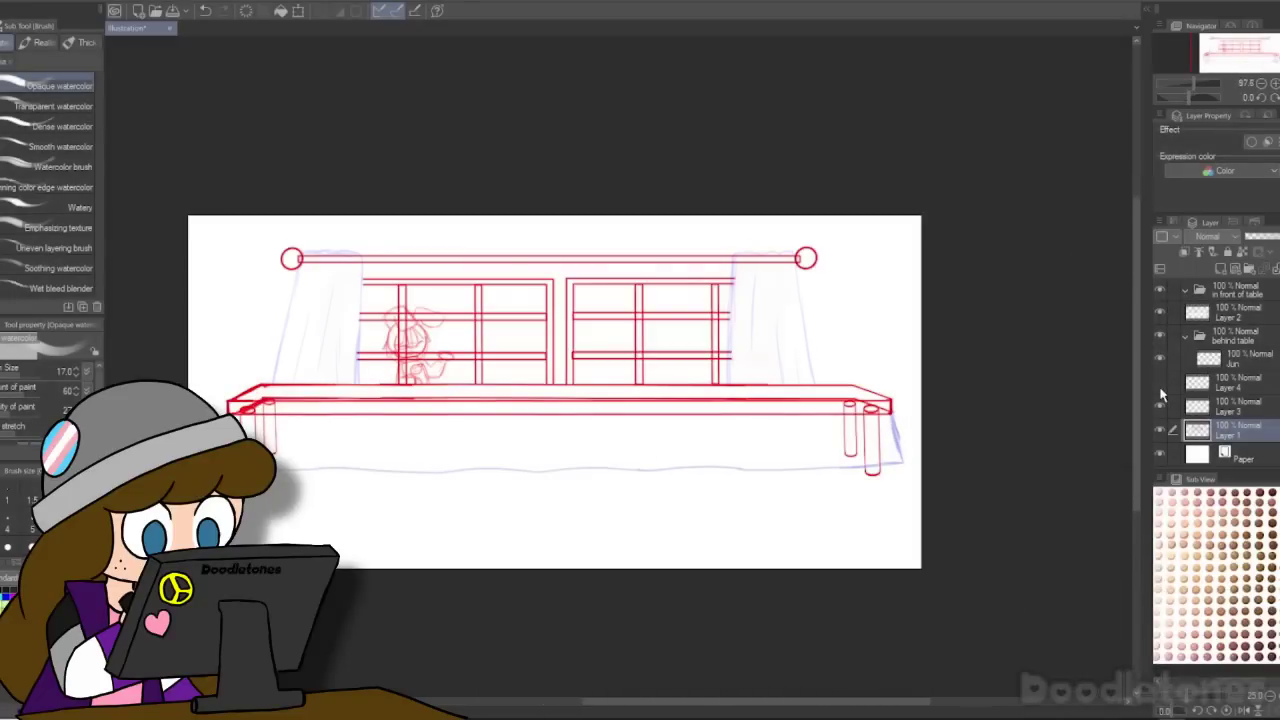
Step: Lasso the character on the Jun layer, scale it down and place it behind the tabletop
{"action": "left_click", "coordinate": [1230, 362]}
{"action": "scroll", "coordinate": [519, 275], "scroll_direction": "up", "scroll_amount": 2}
{"action": "key", "text": "m"}
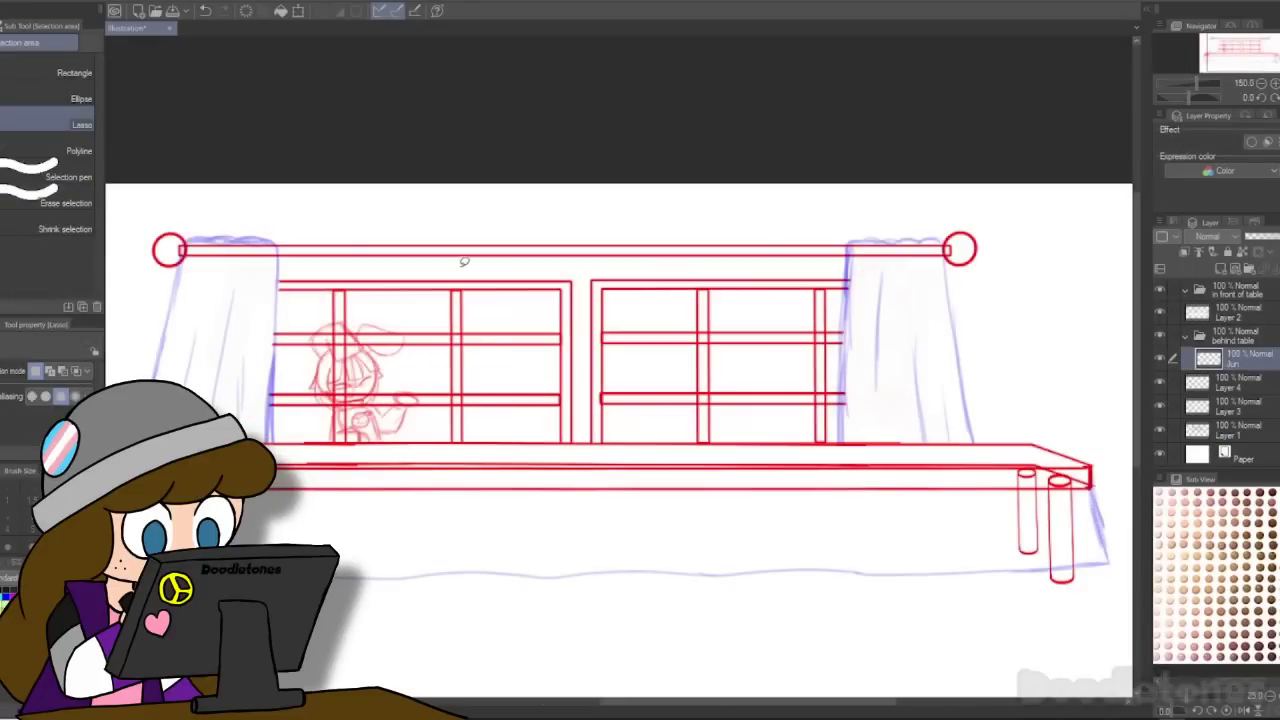
{"action": "left_click_drag", "start_coordinate": [327, 253], "coordinate": [450, 264]}
{"action": "key", "text": "ctrl+t"}
{"action": "left_click_drag", "start_coordinate": [228, 254], "coordinate": [259, 285]}
{"action": "mouse_move", "coordinate": [370, 360]}
{"action": "left_mouse_down"}
{"action": "mouse_move", "coordinate": [353, 364]}
{"action": "mouse_move", "coordinate": [355, 352]}
{"action": "mouse_move", "coordinate": [347, 365]}
{"action": "left_mouse_up"}
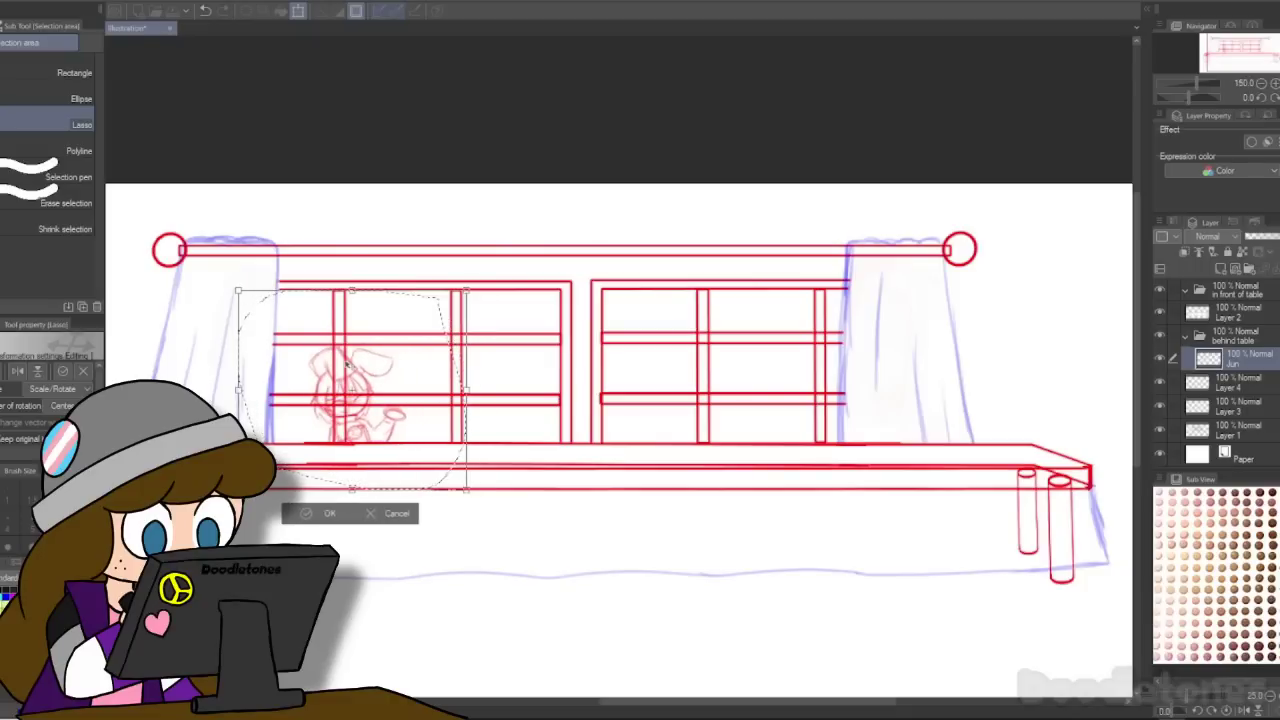
{"action": "left_click", "coordinate": [308, 513]}
{"action": "scroll", "coordinate": [286, 328], "scroll_direction": "up", "scroll_amount": 1}
{"action": "left_click", "coordinate": [1217, 411]}
{"action": "left_click", "coordinate": [1161, 384]}
{"action": "left_click", "coordinate": [1160, 383]}
{"action": "left_click", "coordinate": [1228, 430]}
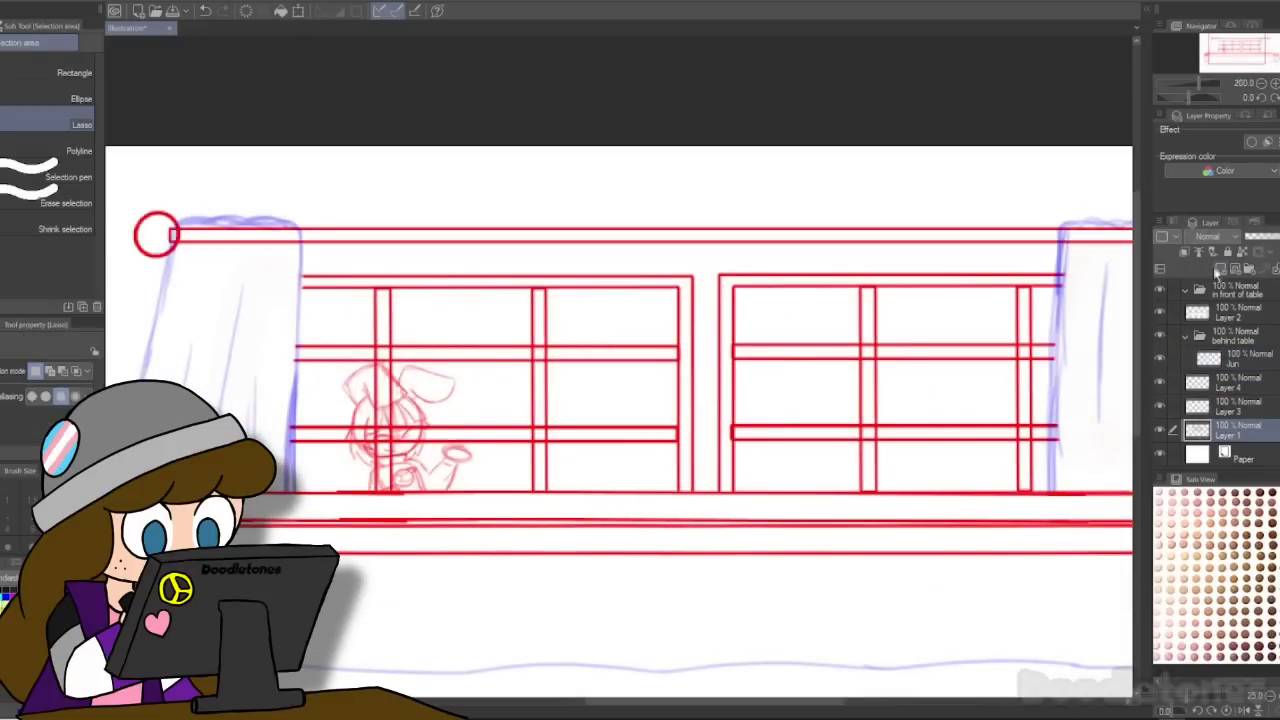
{"action": "left_click", "coordinate": [1225, 358]}
{"action": "scroll", "coordinate": [440, 434], "scroll_direction": "up", "scroll_amount": 5}
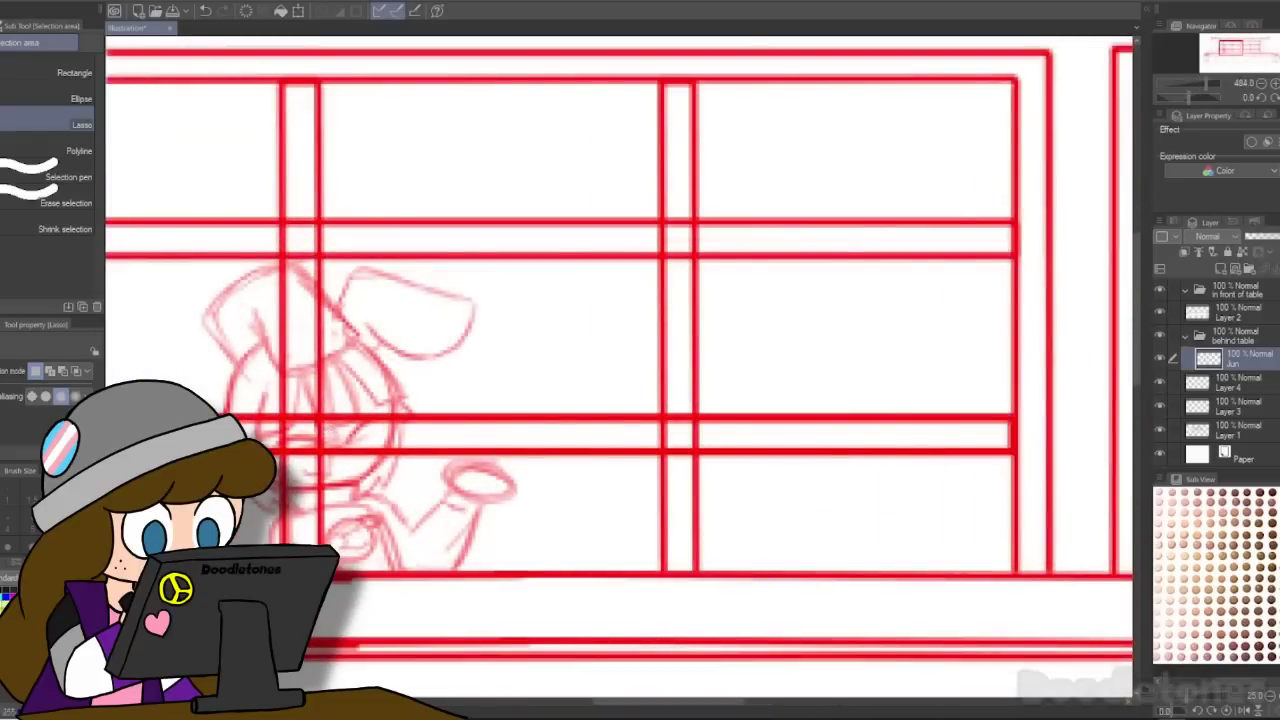
{"action": "key", "text": "p"}
{"action": "mouse_move", "coordinate": [284, 325]}
{"action": "left_mouse_down"}
{"action": "mouse_move", "coordinate": [290, 478]}
{"action": "mouse_move", "coordinate": [312, 490]}
{"action": "left_mouse_up"}
{"action": "key", "text": "ctrl+z"}
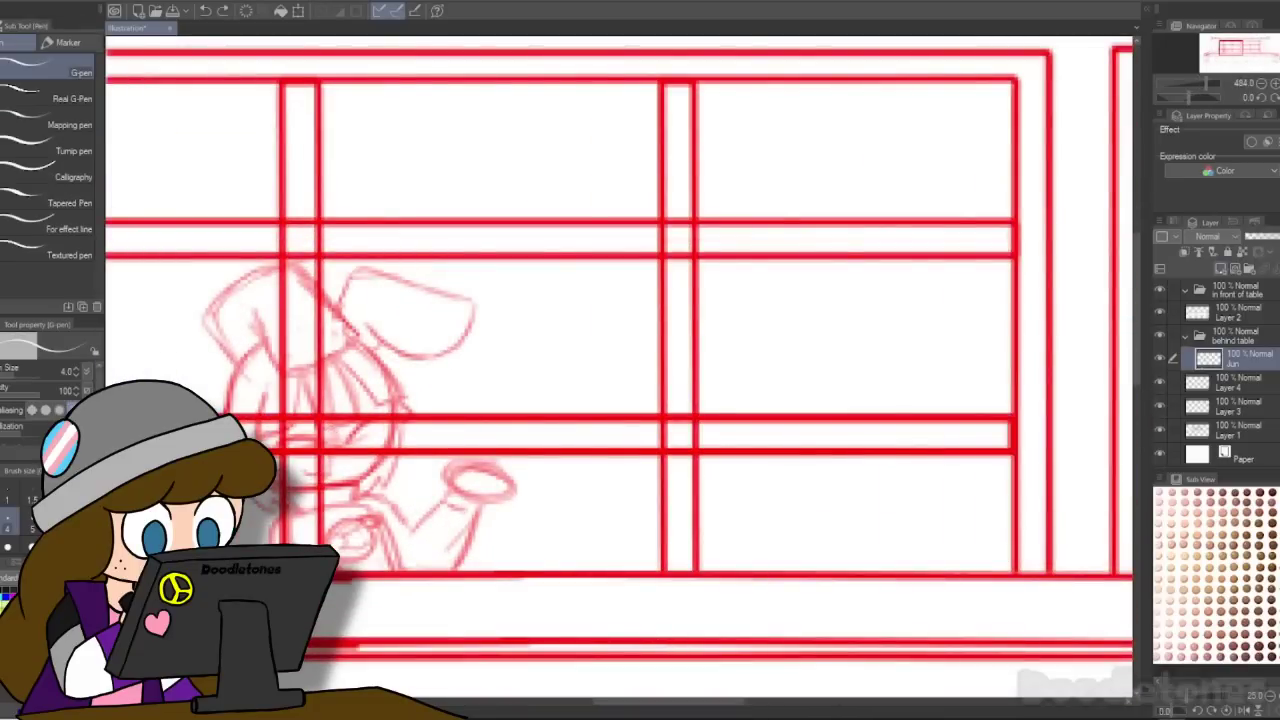
Step: Add a layer below Jun and paint white over the window bars crossing the character with the G-pen at size 7
{"action": "left_click", "coordinate": [1221, 268]}
{"action": "left_click_drag", "start_coordinate": [1220, 358], "coordinate": [1217, 393]}
{"action": "key", "text": "bracketright"}
{"action": "key", "text": "bracketright"}
{"action": "key", "text": "bracketright"}
{"action": "left_click_drag", "start_coordinate": [284, 305], "coordinate": [313, 462]}
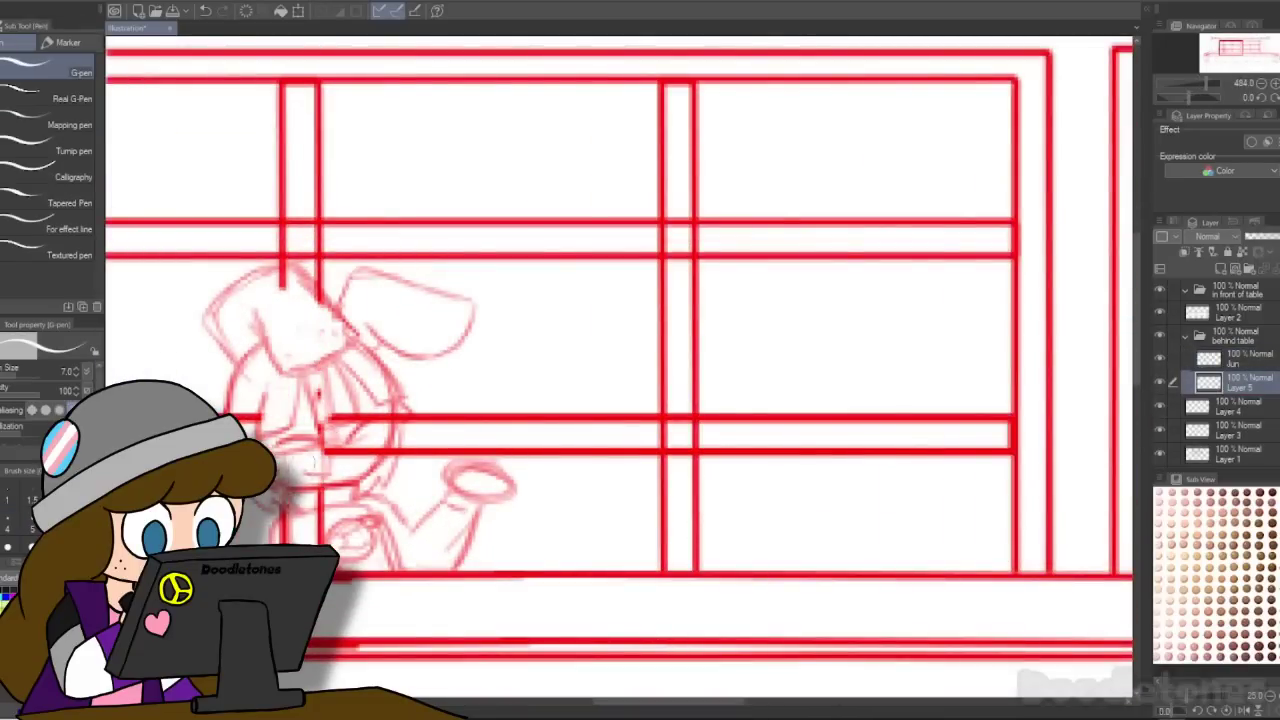
{"action": "left_click_drag", "start_coordinate": [291, 547], "coordinate": [291, 528]}
{"action": "scroll", "coordinate": [480, 318], "scroll_direction": "down", "scroll_amount": 5}
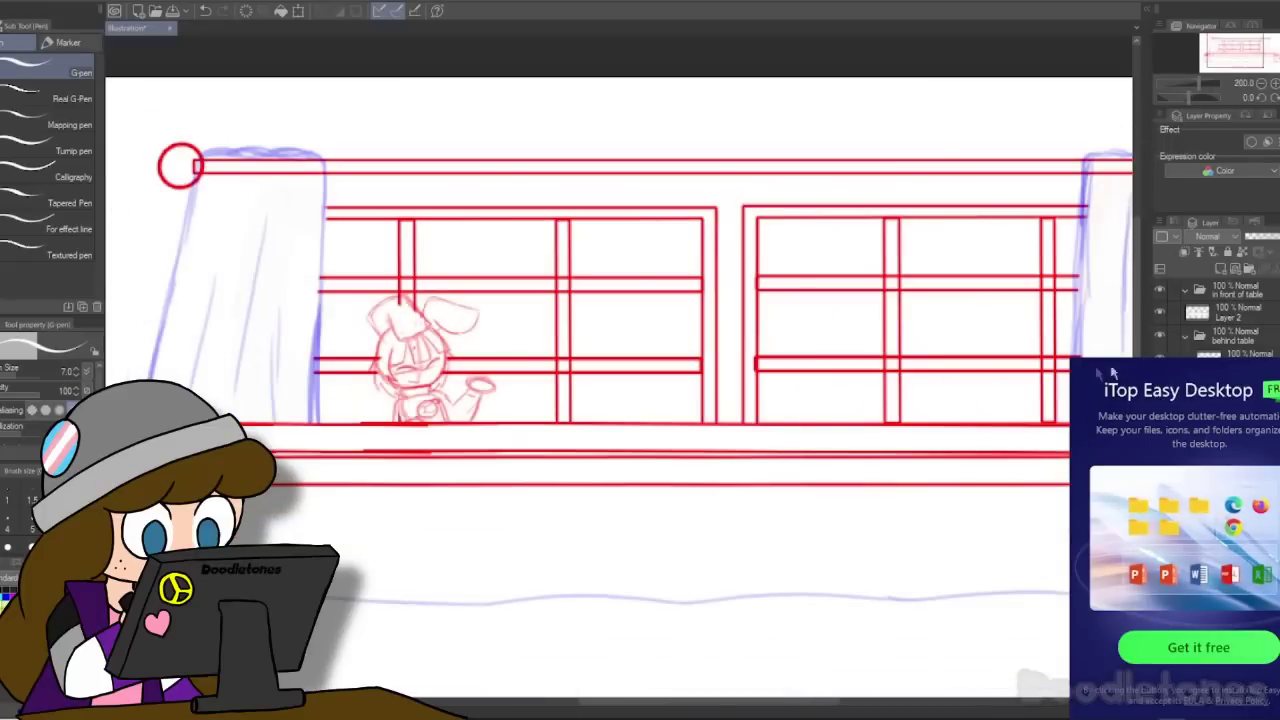
Step: Dismiss the advert pop-up and undo the white cover painting, its layer and the character's downscaling
{"action": "left_click", "coordinate": [1275, 369]}
{"action": "key", "text": "ctrl+z"}
{"action": "key", "text": "ctrl+z"}
{"action": "key", "text": "ctrl+z"}
{"action": "key", "text": "ctrl+z"}
{"action": "key", "text": "ctrl+z"}
{"action": "key", "text": "ctrl+z"}
{"action": "key", "text": "ctrl+z"}
Step: Transform the lassoed character on the Jun layer so it sits against the tabletop's back edge, and clear the selection
{"action": "left_click", "coordinate": [490, 502]}
{"action": "key", "text": "ctrl+z"}
{"action": "key", "text": "Return"}
{"action": "left_click", "coordinate": [504, 503]}
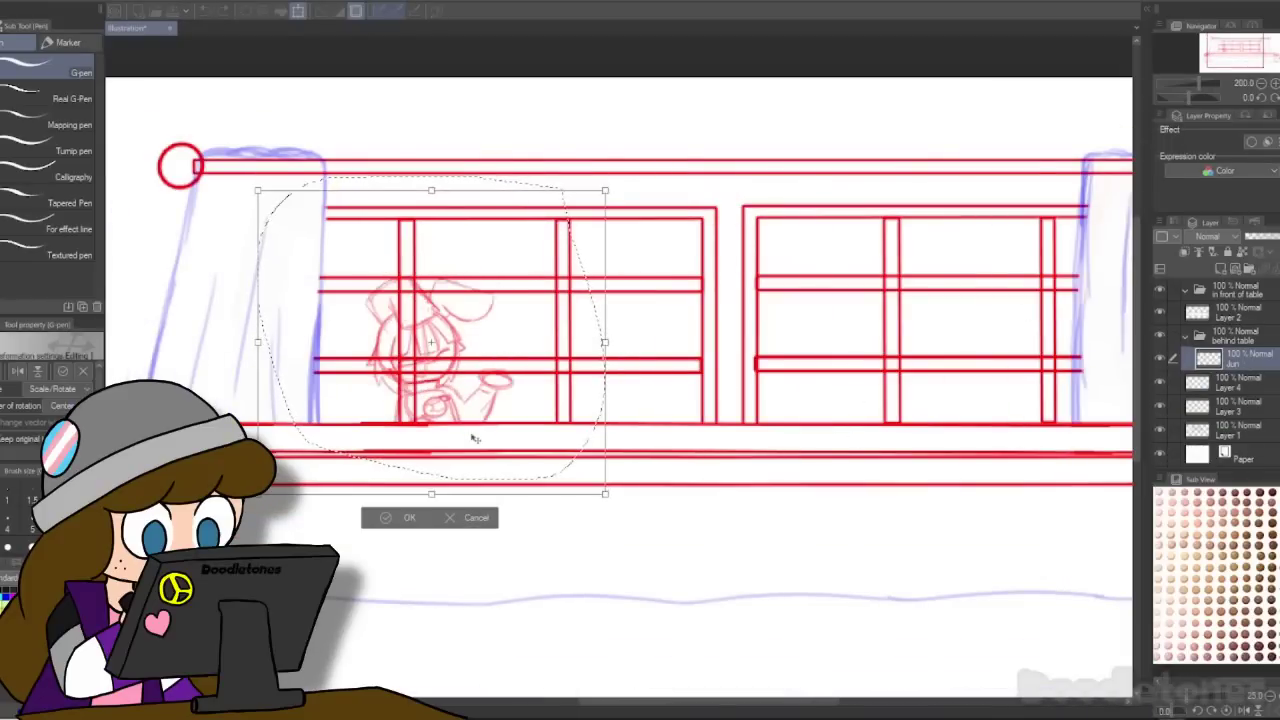
{"action": "left_click_drag", "start_coordinate": [443, 435], "coordinate": [443, 436]}
{"action": "key", "text": "Return"}
{"action": "key", "text": "ctrl+d"}
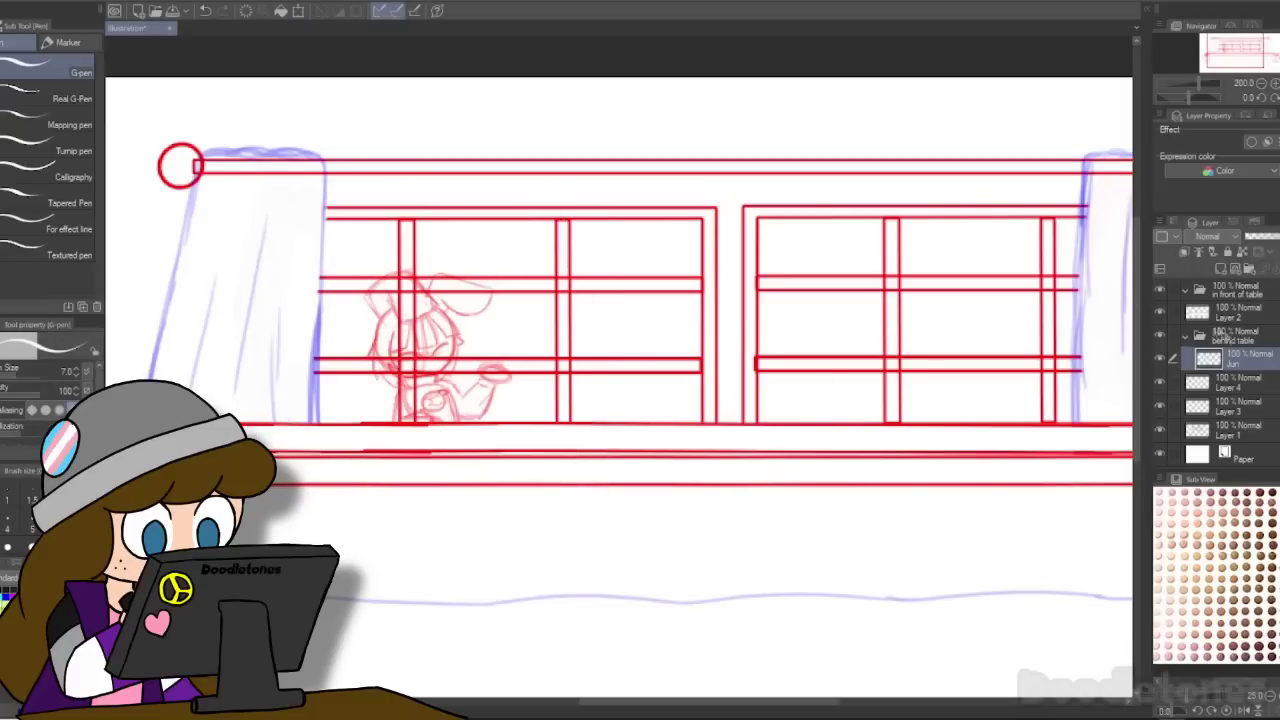
Step: Add a layer below Jun, paint white over the window bars crossing the character with the G-pen at size 7, and merge Jun into it
{"action": "left_click", "coordinate": [1237, 381]}
{"action": "scroll", "coordinate": [423, 303], "scroll_direction": "up", "scroll_amount": 5}
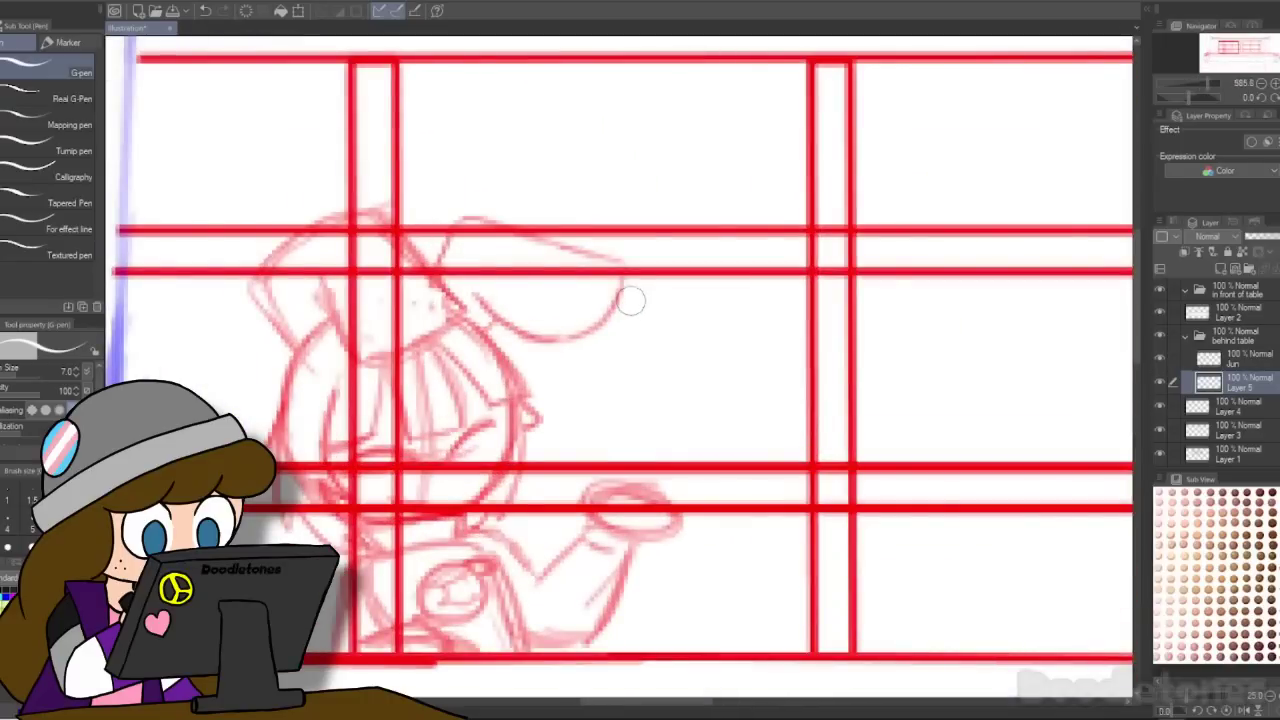
{"action": "mouse_move", "coordinate": [314, 260]}
{"action": "left_mouse_down"}
{"action": "mouse_move", "coordinate": [500, 265]}
{"action": "mouse_move", "coordinate": [605, 285]}
{"action": "mouse_move", "coordinate": [385, 470]}
{"action": "mouse_move", "coordinate": [375, 455]}
{"action": "mouse_move", "coordinate": [390, 498]}
{"action": "mouse_move", "coordinate": [420, 430]}
{"action": "mouse_move", "coordinate": [485, 482]}
{"action": "left_mouse_up"}
{"action": "left_click_drag", "start_coordinate": [398, 610], "coordinate": [352, 605]}
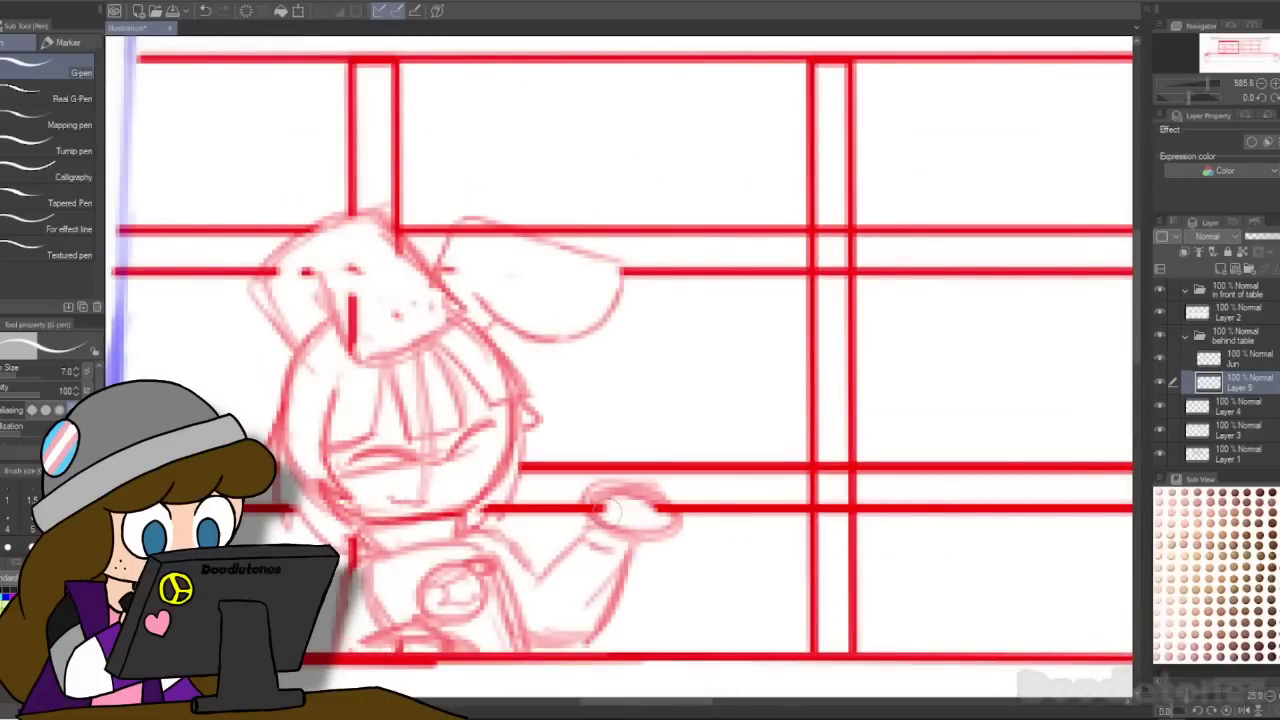
{"action": "left_click_drag", "start_coordinate": [352, 355], "coordinate": [322, 307]}
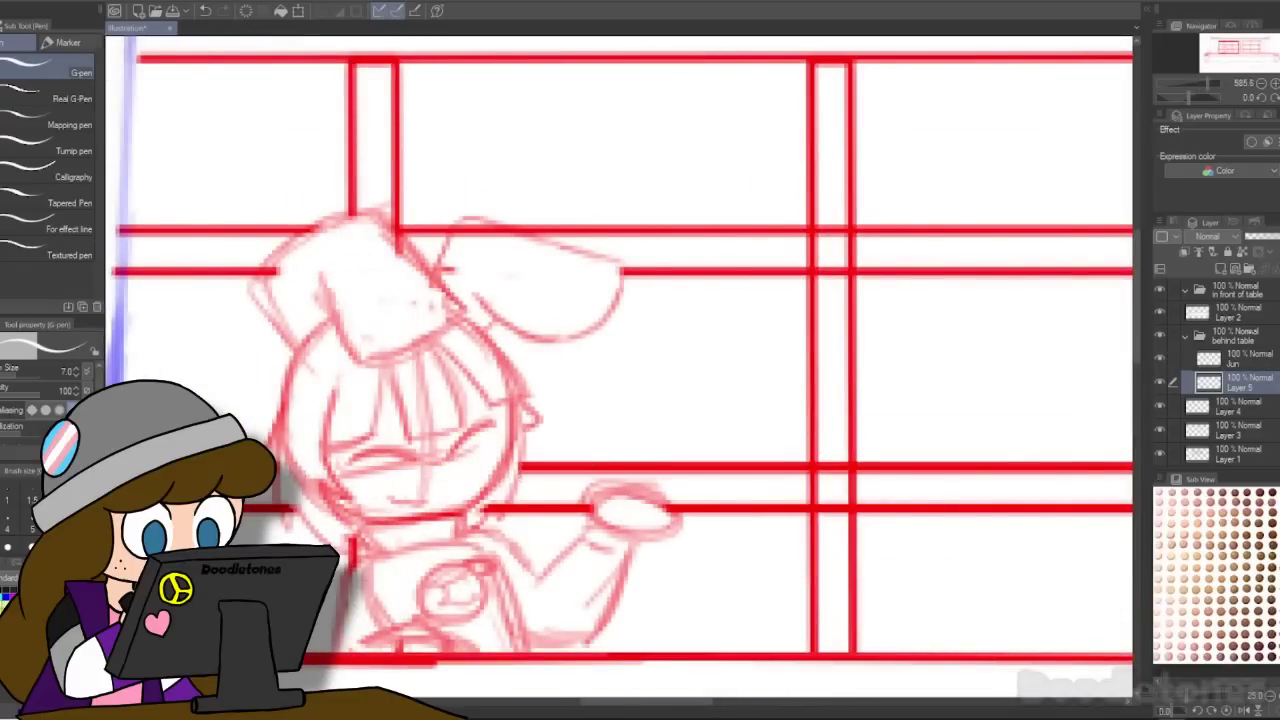
{"action": "left_click", "coordinate": [1240, 360]}
{"action": "key", "text": "ctrl+e"}
Step: Add a new layer and sketch a round pizza on a plate above the character's raised hand with the opaque watercolor brush at size 4
{"action": "key", "text": "ctrl+shift+n"}
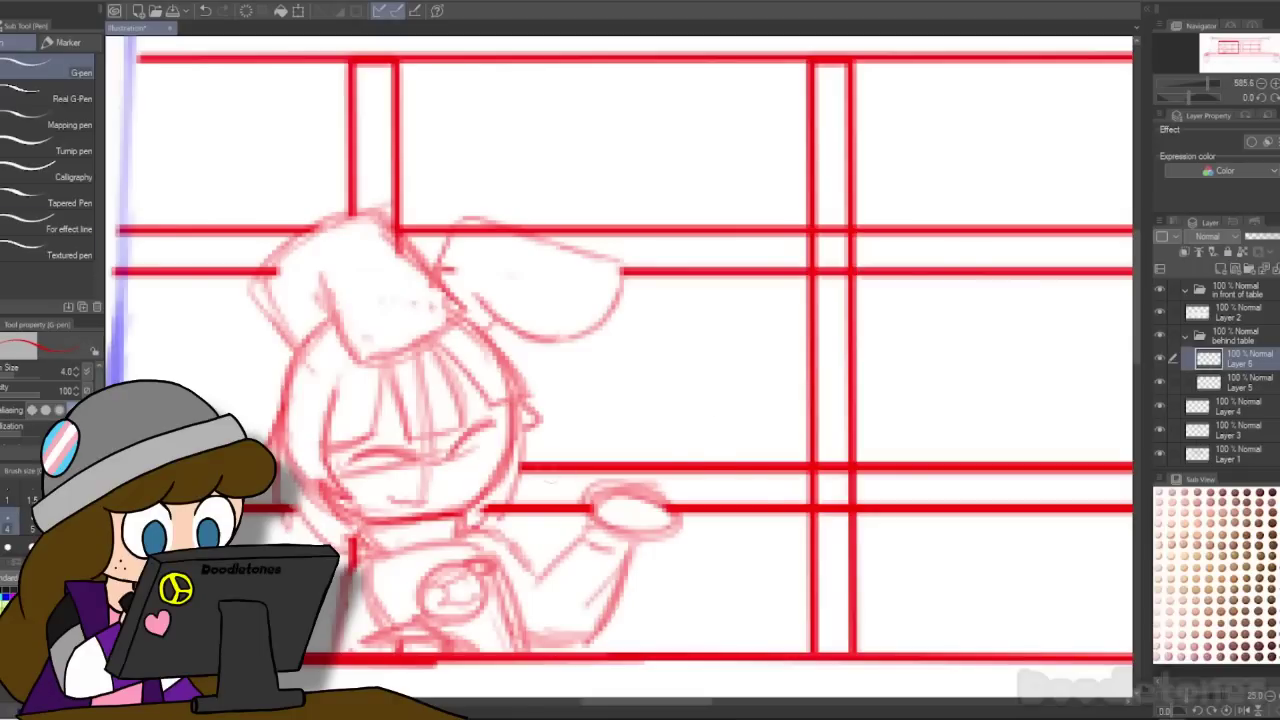
{"action": "mouse_move", "coordinate": [545, 462]}
{"action": "left_mouse_down"}
{"action": "mouse_move", "coordinate": [621, 518]}
{"action": "mouse_move", "coordinate": [740, 468]}
{"action": "left_mouse_up"}
{"action": "key", "text": "b"}
{"action": "key", "text": "ctrl+z"}
{"action": "mouse_move", "coordinate": [588, 453]}
{"action": "left_mouse_down"}
{"action": "mouse_move", "coordinate": [746, 414]}
{"action": "mouse_move", "coordinate": [640, 470]}
{"action": "left_mouse_up"}
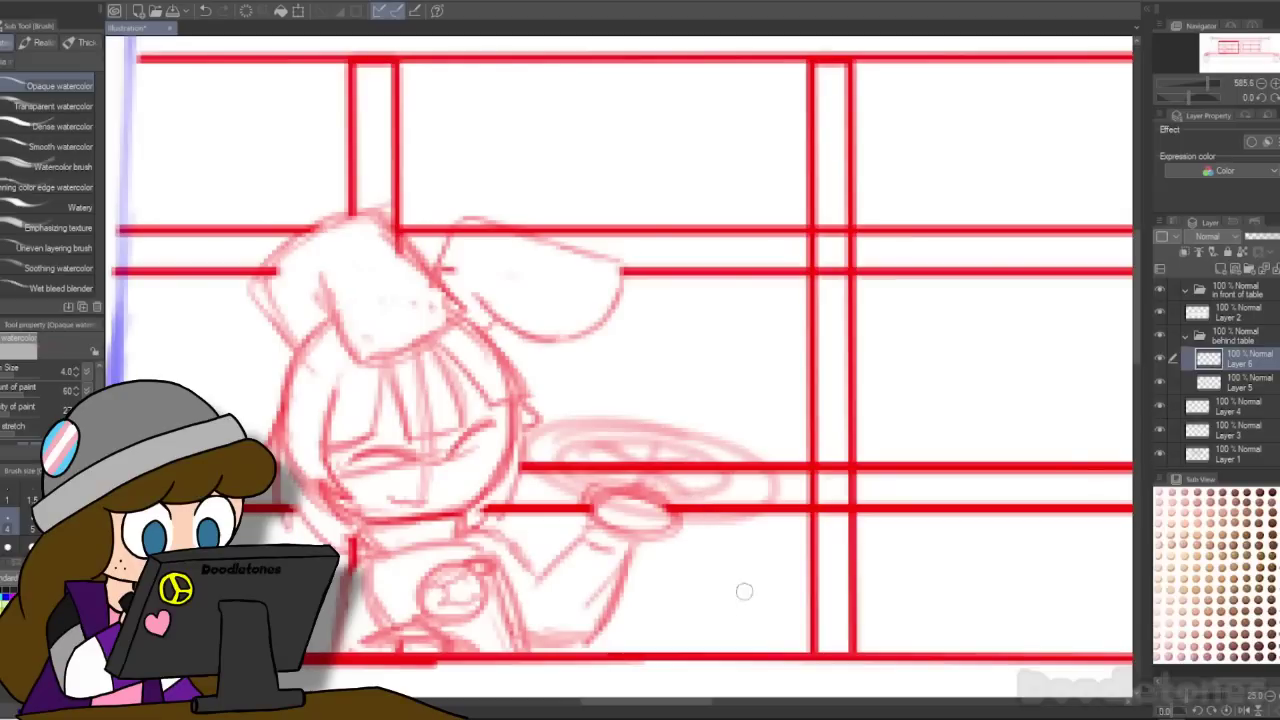
{"action": "mouse_move", "coordinate": [650, 430]}
{"action": "left_mouse_down"}
{"action": "mouse_move", "coordinate": [560, 450]}
{"action": "mouse_move", "coordinate": [720, 460]}
{"action": "mouse_move", "coordinate": [655, 430]}
{"action": "left_mouse_up"}
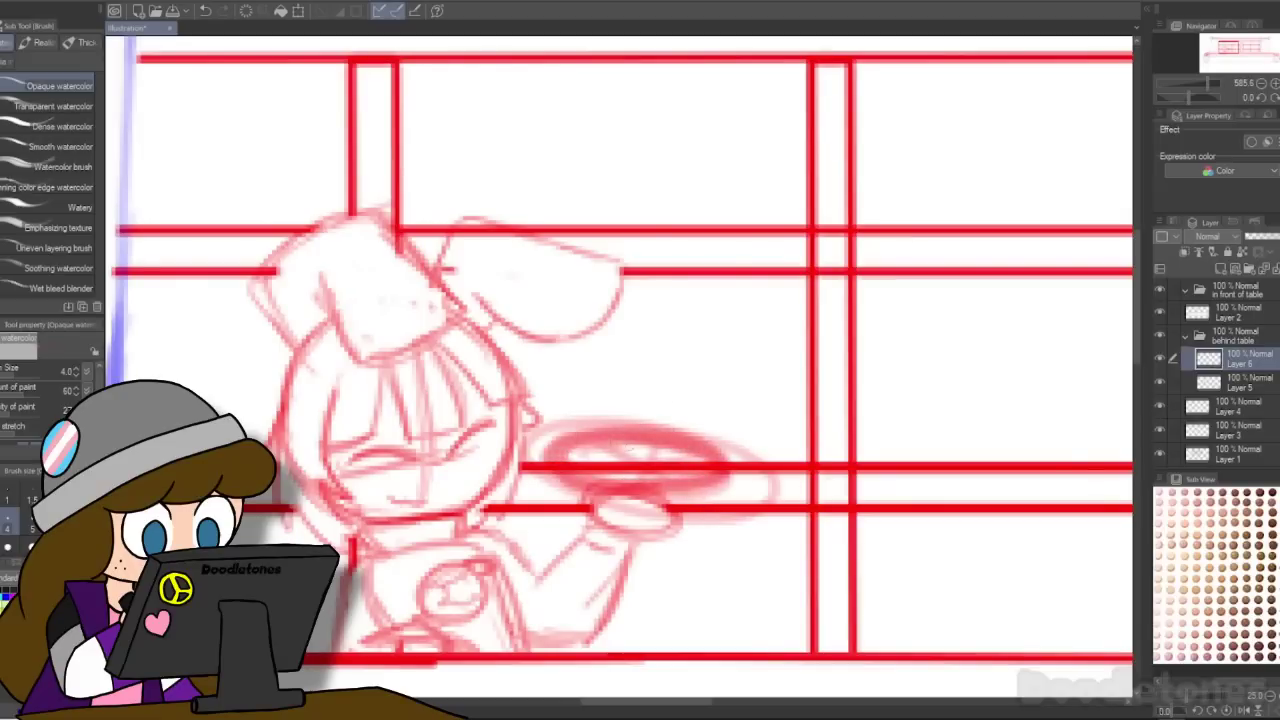
{"action": "left_click_drag", "start_coordinate": [612, 486], "coordinate": [710, 465]}
{"action": "mouse_move", "coordinate": [628, 416]}
{"action": "left_mouse_down"}
{"action": "mouse_move", "coordinate": [615, 512]}
{"action": "mouse_move", "coordinate": [710, 520]}
{"action": "mouse_move", "coordinate": [720, 442]}
{"action": "left_mouse_up"}
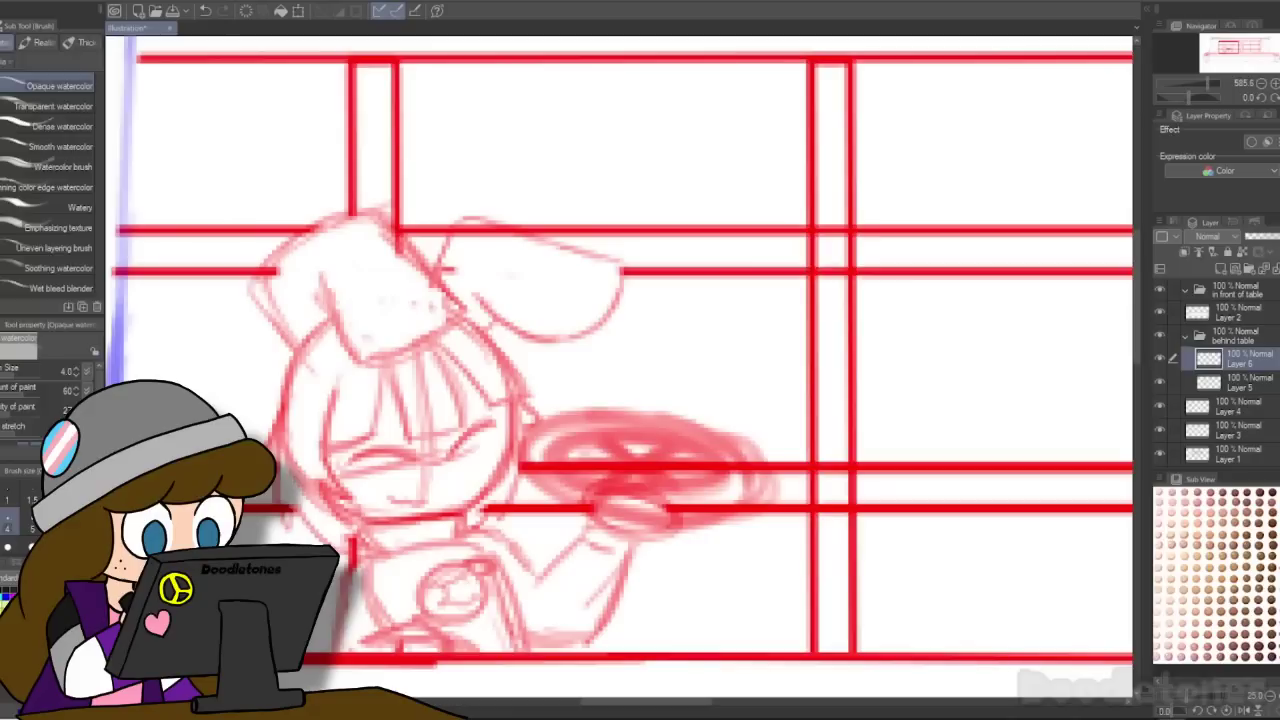
Step: Erase the stray strokes around the pizza's outline with the snap eraser and redraw its rim
{"action": "key", "text": "e"}
{"action": "mouse_move", "coordinate": [598, 424]}
{"action": "left_mouse_down"}
{"action": "mouse_move", "coordinate": [733, 468]}
{"action": "mouse_move", "coordinate": [556, 440]}
{"action": "mouse_move", "coordinate": [615, 512]}
{"action": "left_mouse_up"}
{"action": "key", "text": "b"}
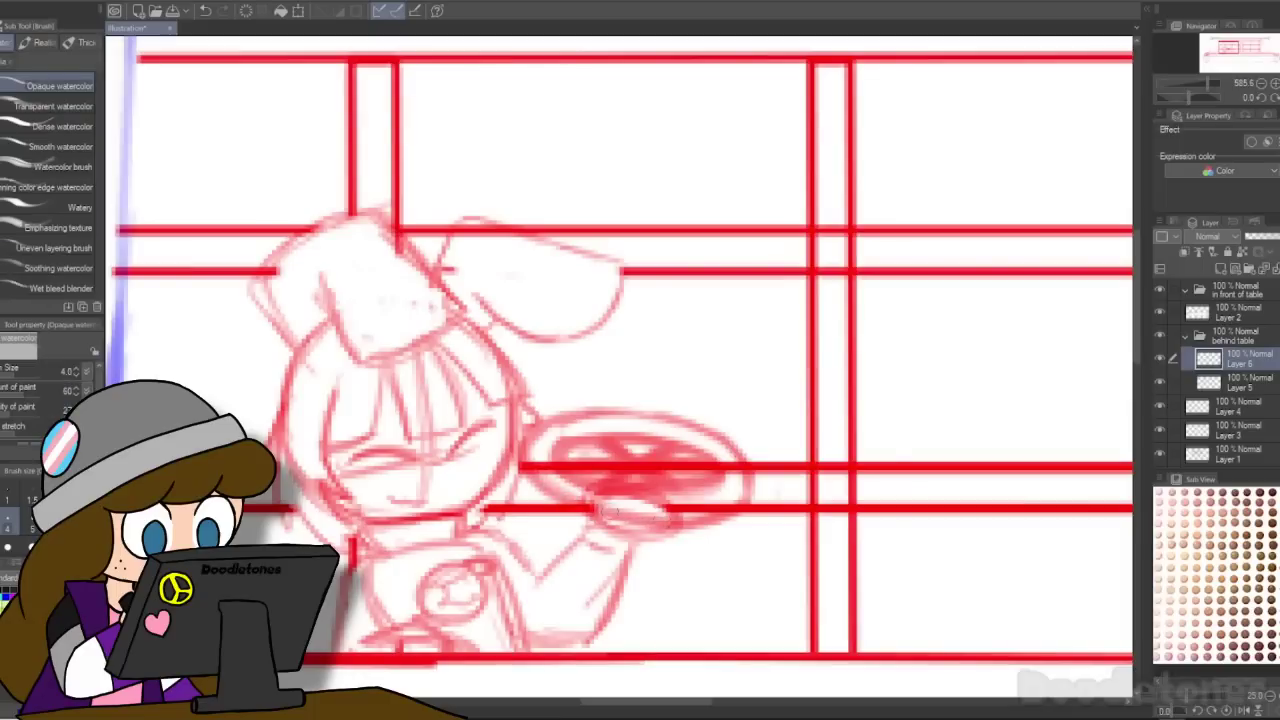
{"action": "mouse_move", "coordinate": [700, 495]}
{"action": "left_mouse_down"}
{"action": "mouse_move", "coordinate": [545, 440]}
{"action": "mouse_move", "coordinate": [600, 410]}
{"action": "mouse_move", "coordinate": [745, 490]}
{"action": "left_mouse_up"}
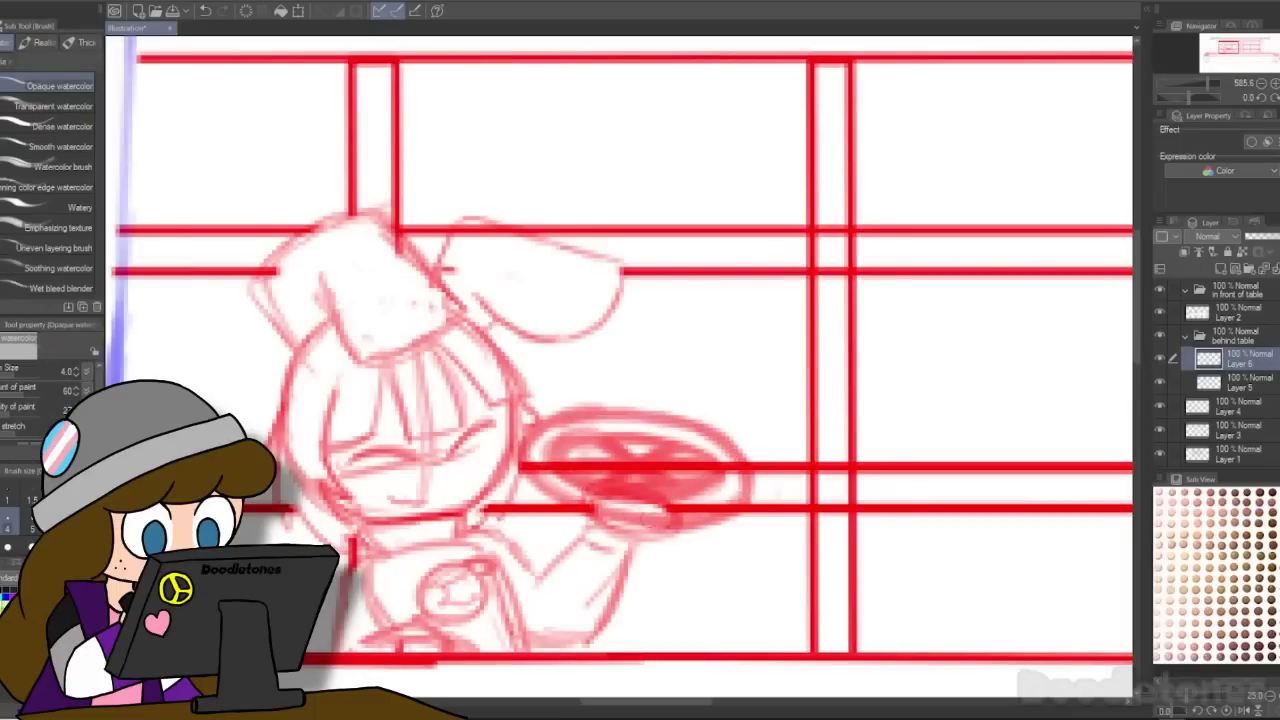
{"action": "key", "text": "e"}
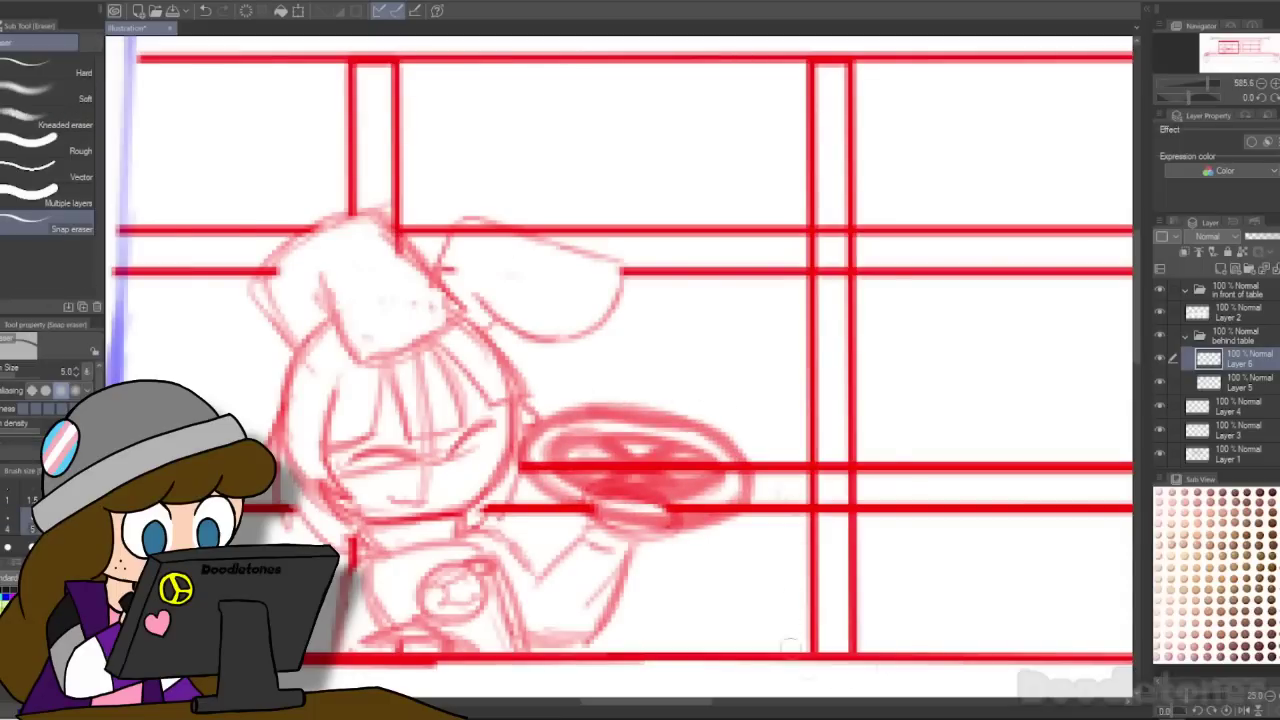
Step: Add a layer beneath the pizza, paint white over the window bars and hand lines crossing it, and merge the pizza layer down
{"action": "left_click", "coordinate": [1240, 382]}
{"action": "left_click", "coordinate": [1220, 269]}
{"action": "key", "text": "p"}
{"action": "key", "text": "x"}
{"action": "left_click_drag", "start_coordinate": [550, 466], "coordinate": [676, 466]}
{"action": "left_click_drag", "start_coordinate": [596, 504], "coordinate": [666, 503]}
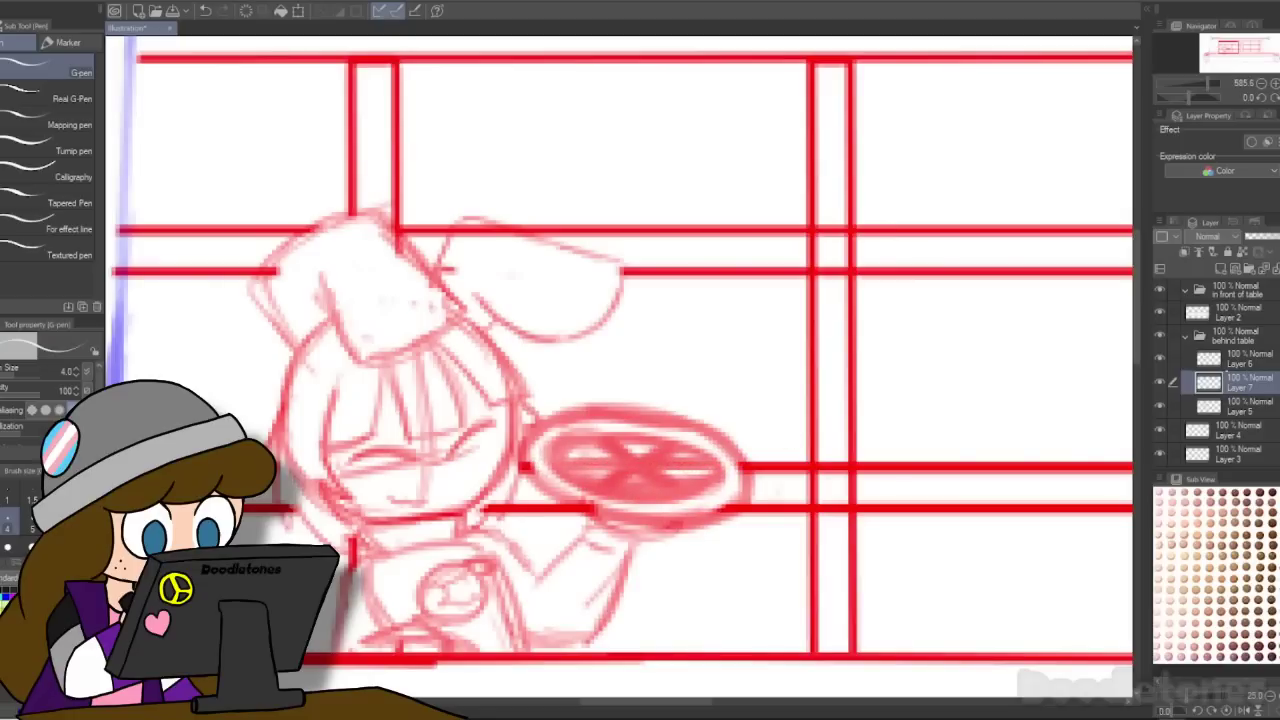
{"action": "left_click", "coordinate": [1240, 359]}
{"action": "key", "text": "ctrl+e"}
Step: Lasso the pizza, transform it so it sits lower over the character's hand, and clear the selection
{"action": "key", "text": "m"}
{"action": "left_click_drag", "start_coordinate": [704, 369], "coordinate": [729, 376]}
{"action": "key", "text": "ctrl+t"}
{"action": "left_click_drag", "start_coordinate": [695, 505], "coordinate": [696, 528]}
{"action": "key", "text": "Return"}
{"action": "key", "text": "ctrl+d"}
{"action": "key", "text": "p"}
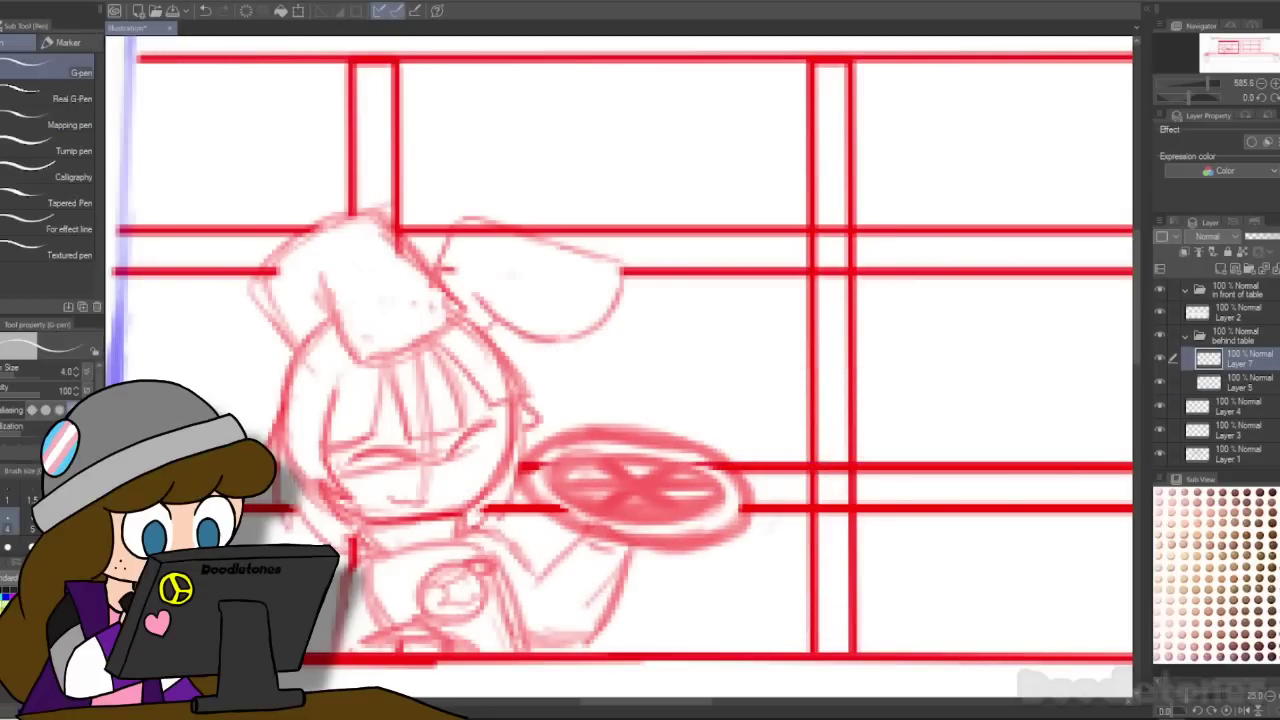
Step: Scale the image resolution up to twice its size, using high accuracy interpolation
{"action": "scroll", "coordinate": [965, 380], "scroll_direction": "down", "scroll_amount": 12}
{"action": "left_click", "coordinate": [10, 2]}
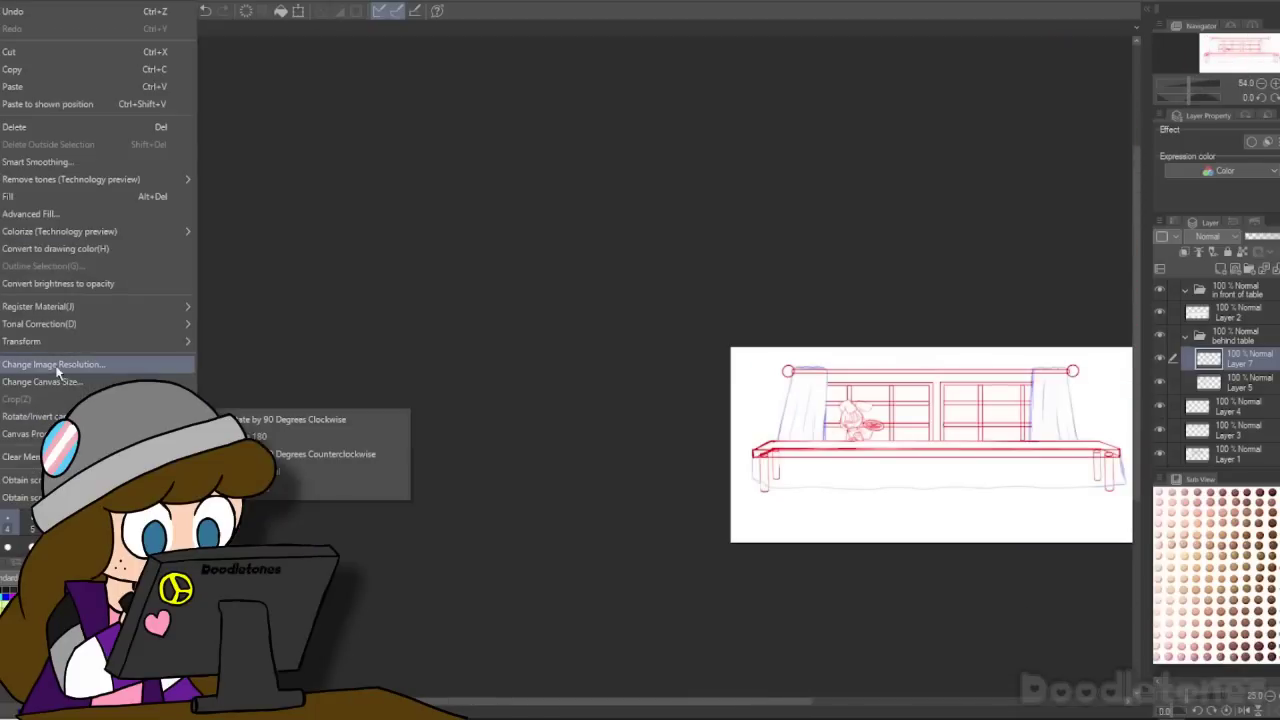
{"action": "left_click", "coordinate": [57, 366]}
{"action": "left_click", "coordinate": [967, 430]}
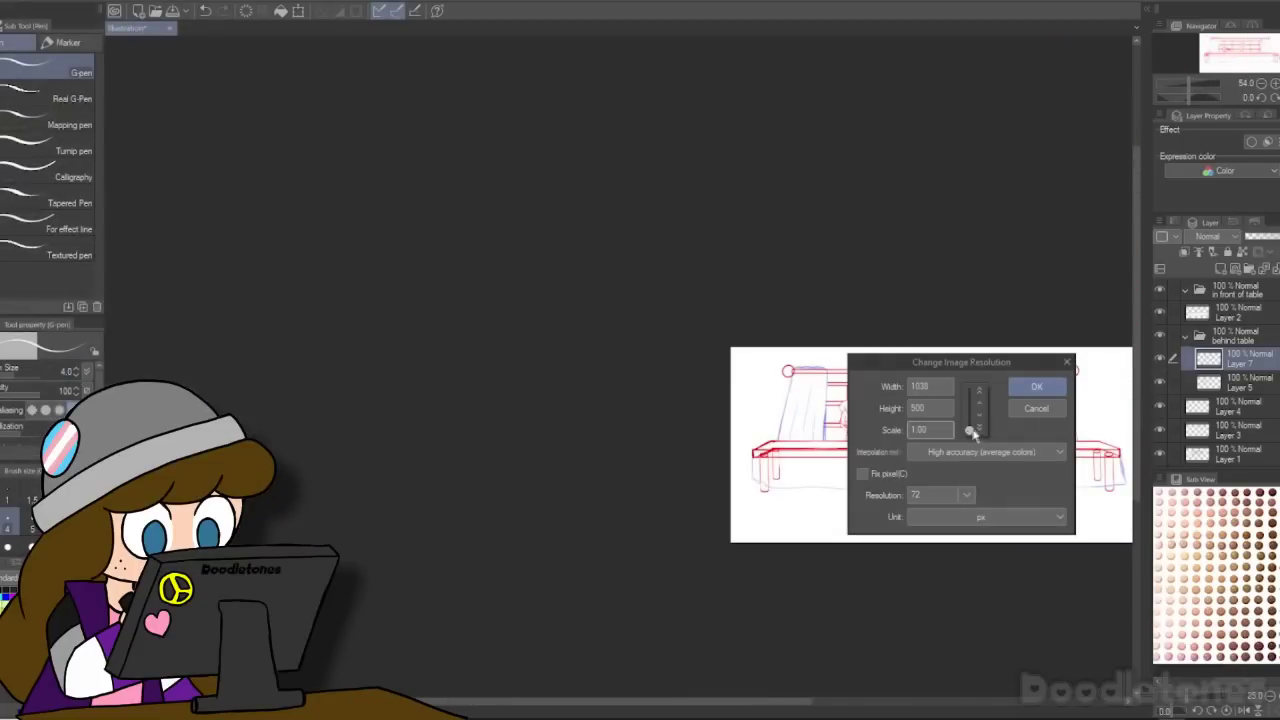
{"action": "left_click", "coordinate": [1026, 392]}
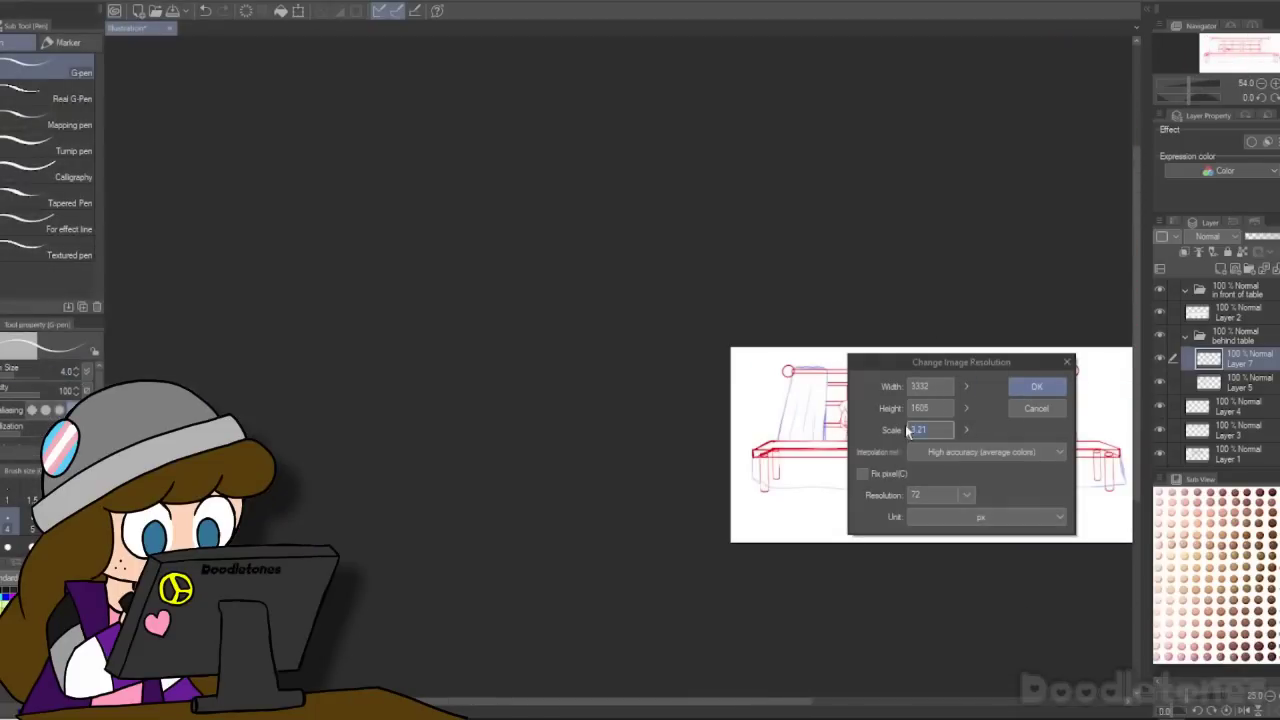
{"action": "left_click", "coordinate": [1041, 386]}
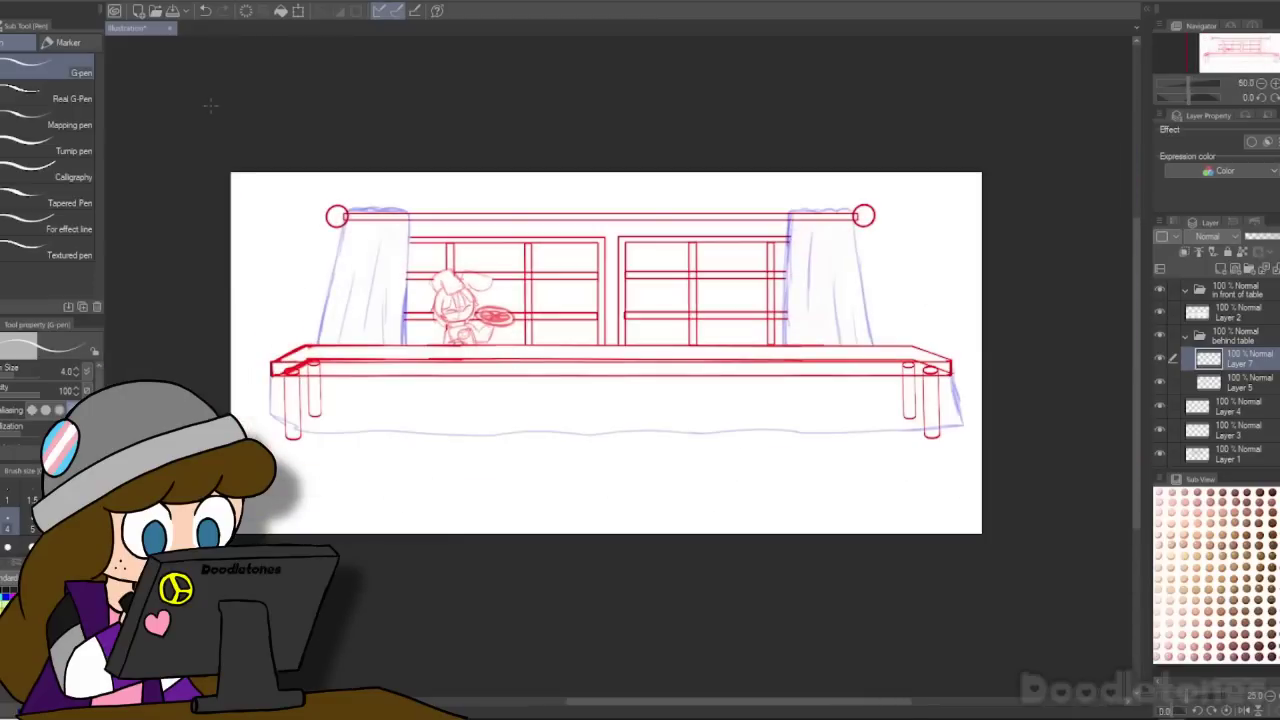
Step: Crop the empty strip below the table by reducing the canvas height to 842 px
{"action": "left_click", "coordinate": [42, 382]}
{"action": "left_click_drag", "start_coordinate": [606, 534], "coordinate": [606, 477]}
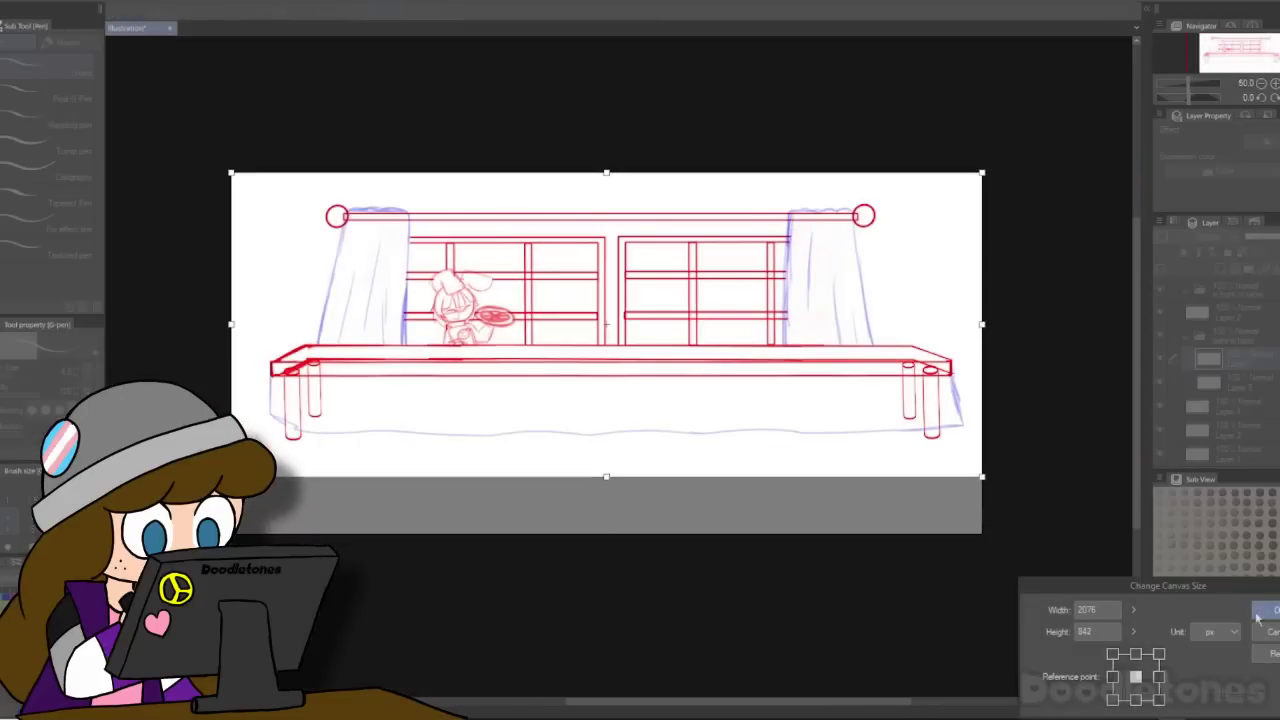
{"action": "left_click", "coordinate": [1270, 609]}
Step: Add a new layer and sketch a second character's round head, face guidelines, collar and body behind the table, outside the curtain
{"action": "scroll", "coordinate": [690, 270], "scroll_direction": "up", "scroll_amount": 4}
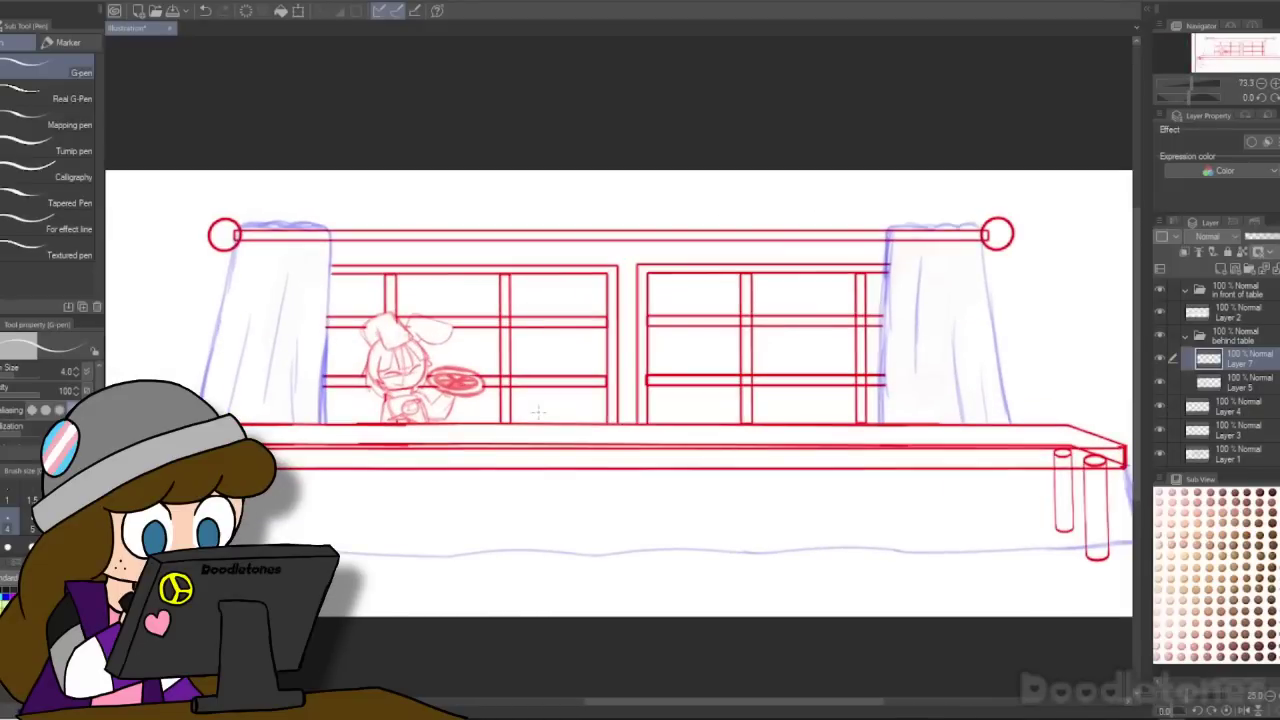
{"action": "scroll", "coordinate": [606, 408], "scroll_direction": "down", "scroll_amount": 2}
{"action": "scroll", "coordinate": [610, 410], "scroll_direction": "up", "scroll_amount": 2}
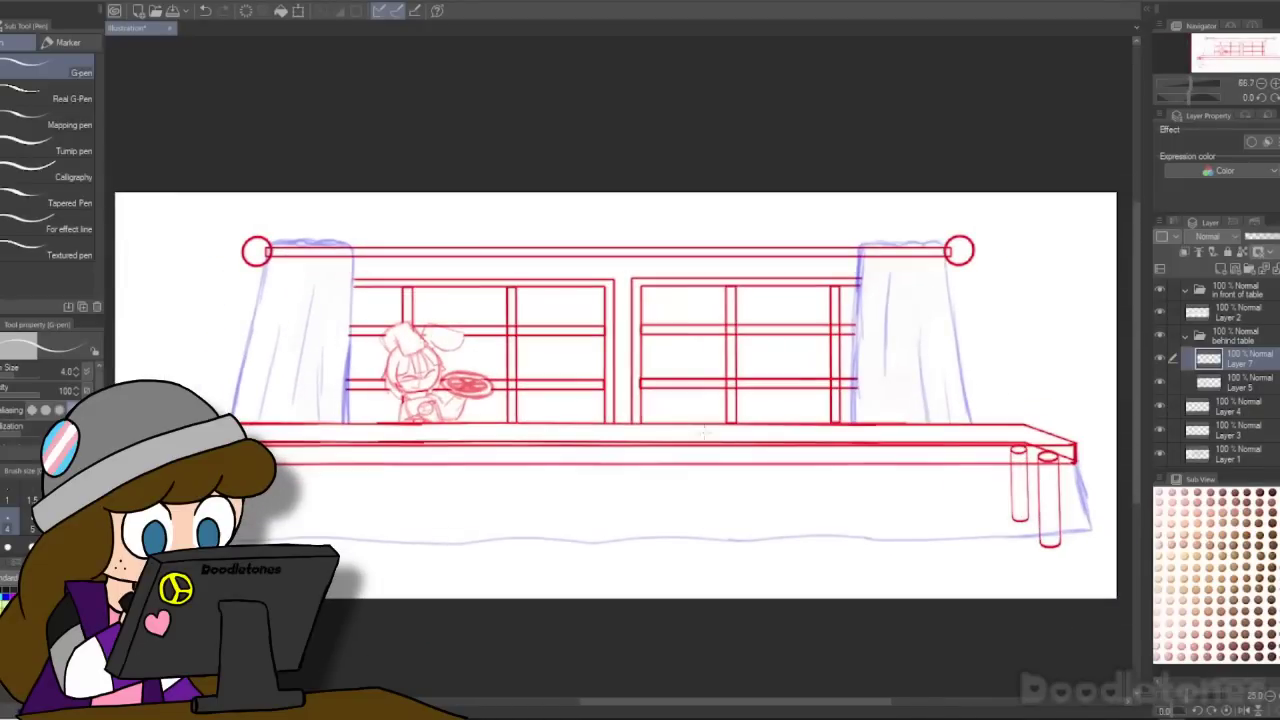
{"action": "scroll", "coordinate": [655, 414], "scroll_direction": "down", "scroll_amount": 1}
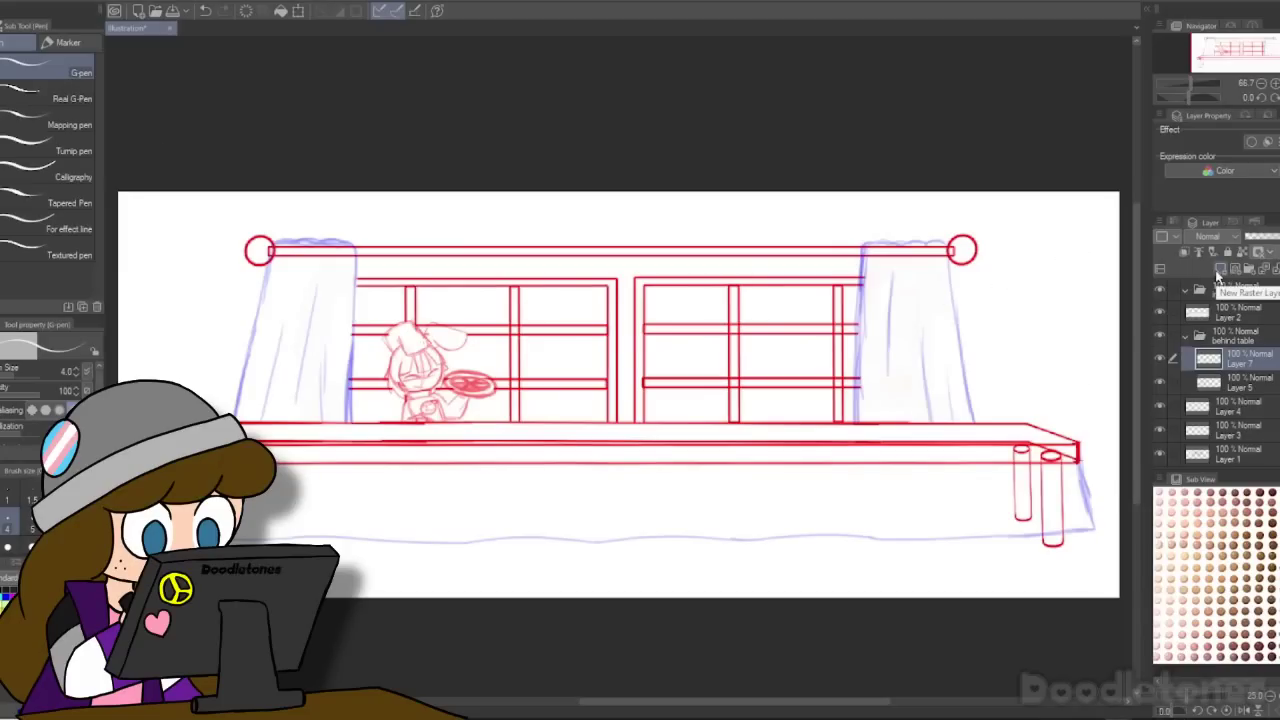
{"action": "left_click", "coordinate": [1218, 272]}
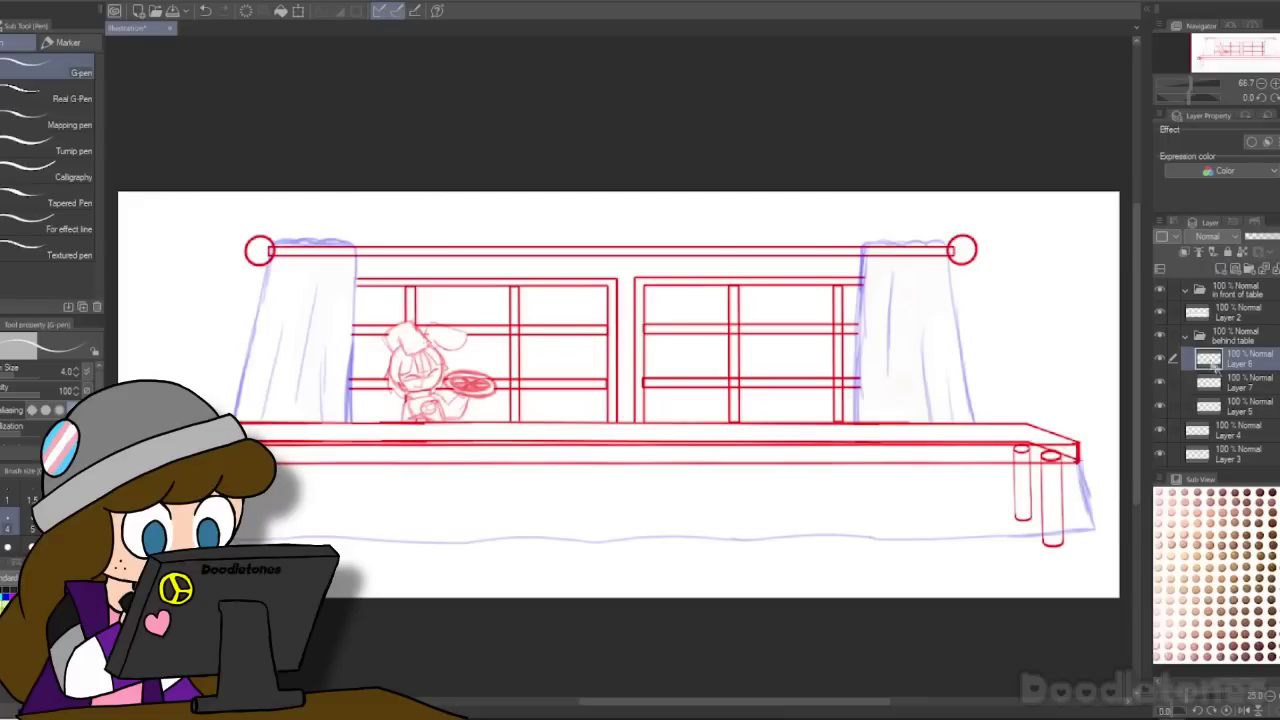
{"action": "scroll", "coordinate": [254, 296], "scroll_direction": "up", "scroll_amount": 2}
{"action": "key", "text": "b"}
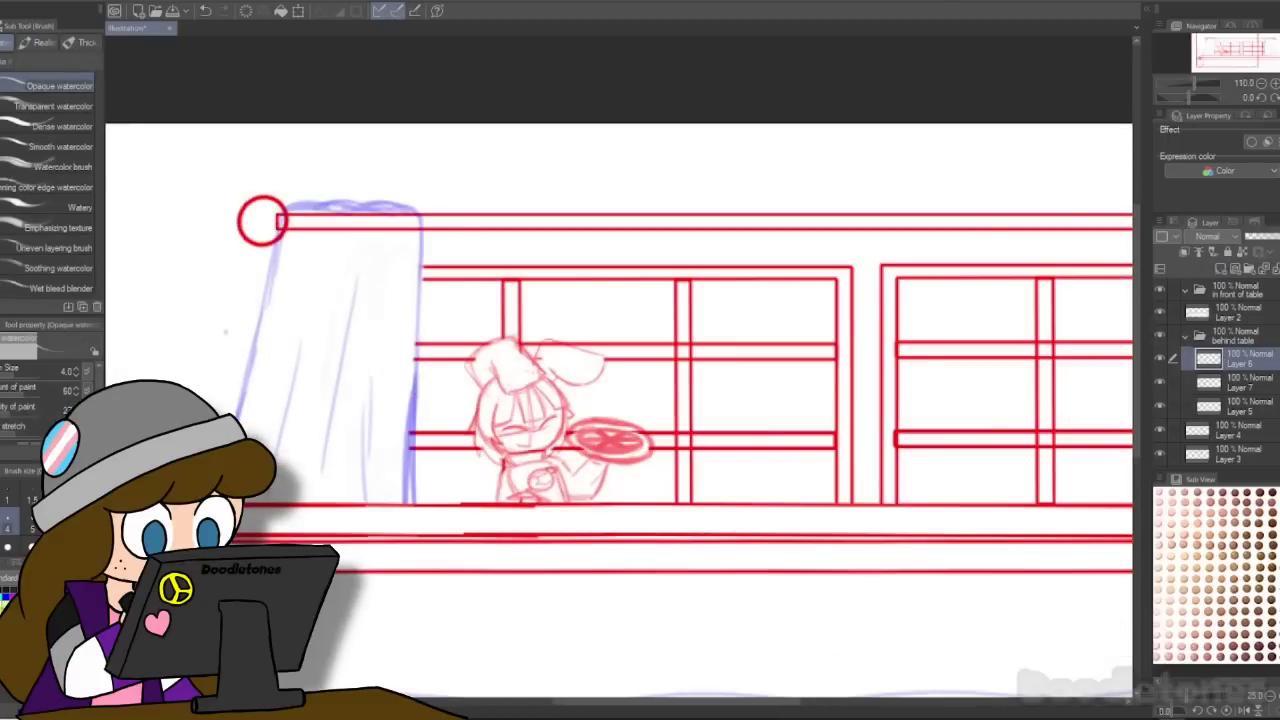
{"action": "scroll", "coordinate": [238, 380], "scroll_direction": "down", "scroll_amount": 3}
{"action": "left_click_drag", "start_coordinate": [690, 700], "coordinate": [626, 698]}
{"action": "scroll", "coordinate": [403, 390], "scroll_direction": "up", "scroll_amount": 2}
{"action": "scroll", "coordinate": [380, 333], "scroll_direction": "up", "scroll_amount": 4}
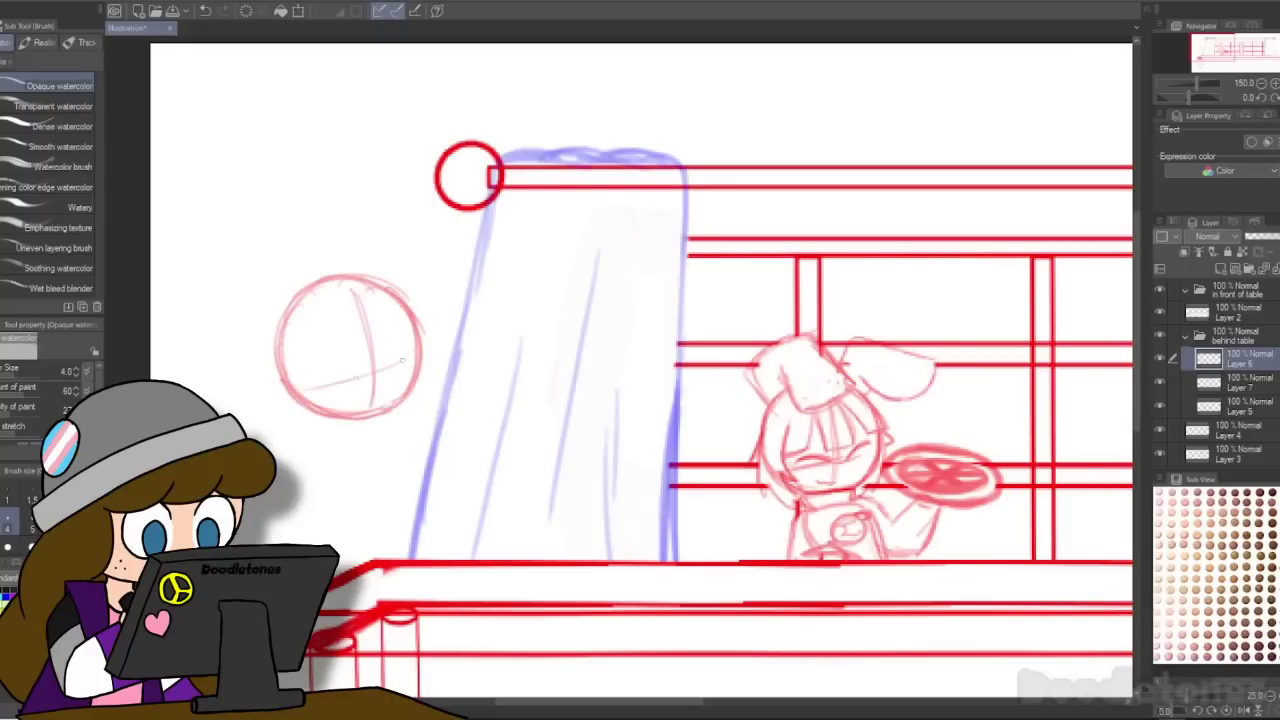
{"action": "scroll", "coordinate": [342, 489], "scroll_direction": "up", "scroll_amount": 1}
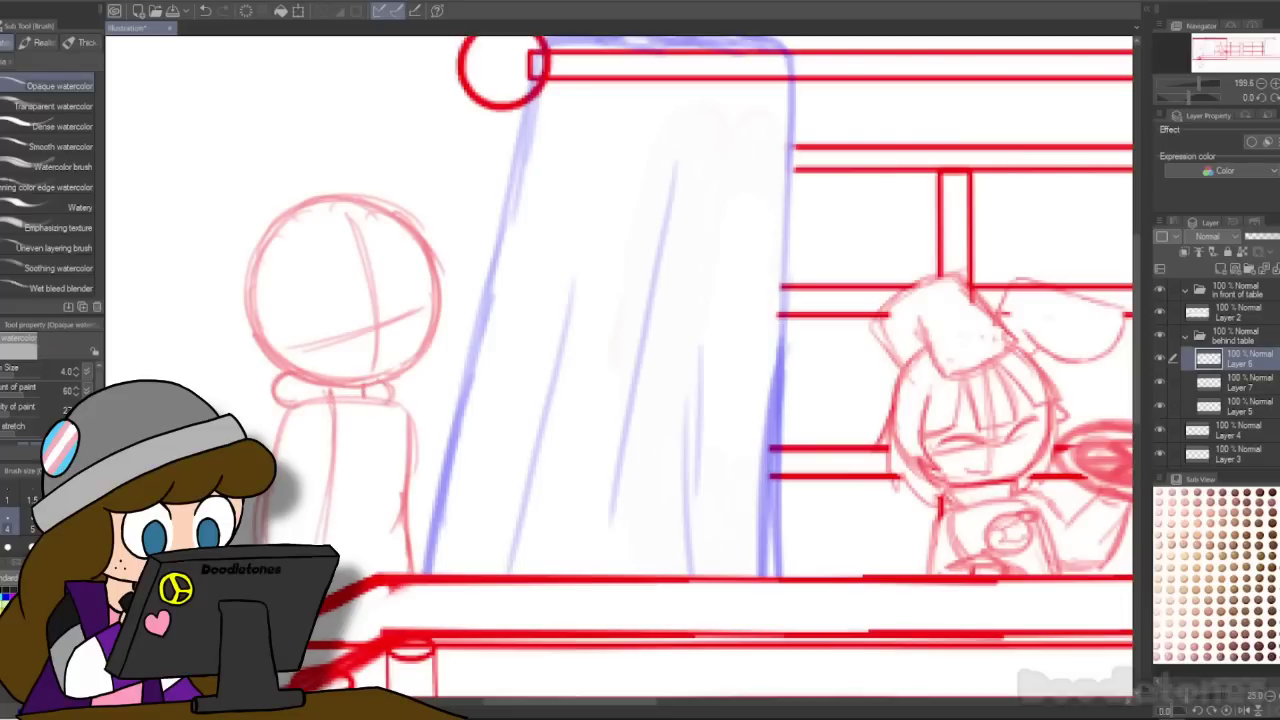
{"action": "left_click_drag", "start_coordinate": [363, 413], "coordinate": [372, 570]}
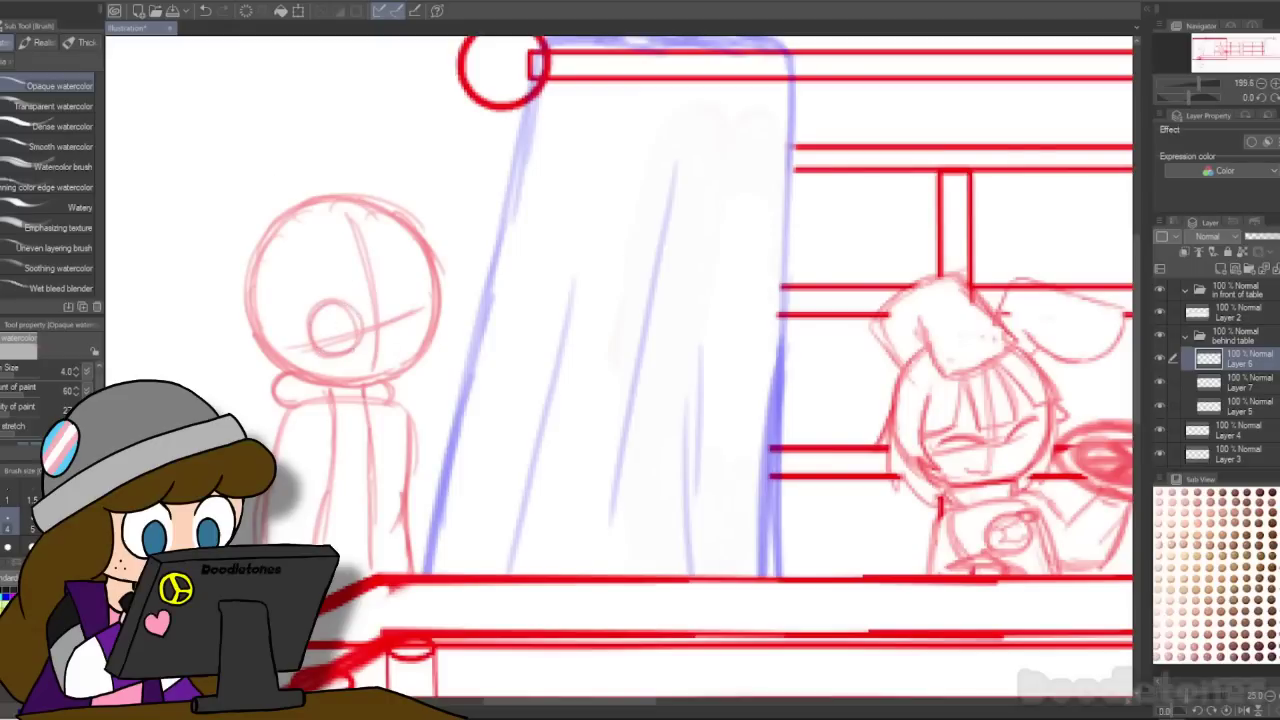
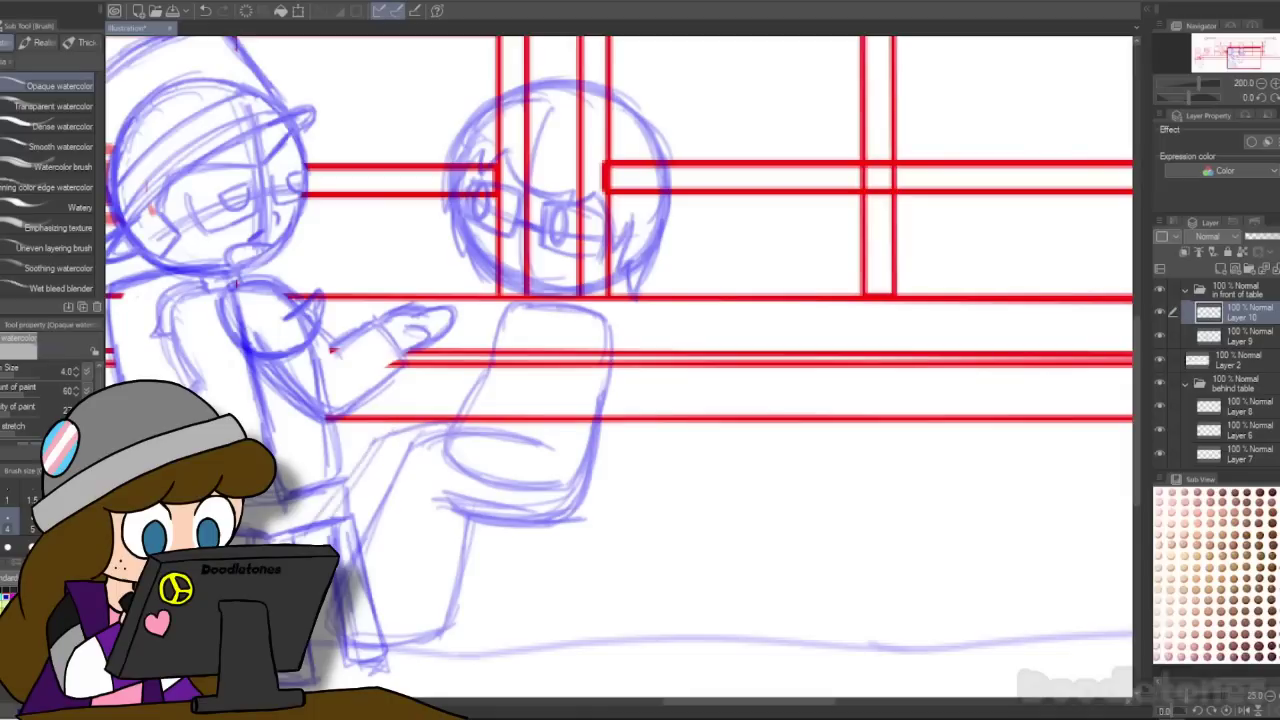
Step: Extend the seated character's leg, then lasso the figure and move it farther from the character with the hat
{"action": "mouse_move", "coordinate": [402, 469]}
{"action": "left_mouse_down"}
{"action": "mouse_move", "coordinate": [458, 614]}
{"action": "mouse_move", "coordinate": [472, 523]}
{"action": "left_mouse_up"}
{"action": "scroll", "coordinate": [589, 426], "scroll_direction": "down", "scroll_amount": 1}
{"action": "key", "text": "m"}
{"action": "mouse_move", "coordinate": [386, 228]}
{"action": "left_mouse_down"}
{"action": "mouse_move", "coordinate": [686, 300]}
{"action": "mouse_move", "coordinate": [380, 245]}
{"action": "left_mouse_up"}
{"action": "key", "text": "ctrl+t"}
{"action": "left_click_drag", "start_coordinate": [500, 390], "coordinate": [572, 382]}
{"action": "left_click_drag", "start_coordinate": [786, 378], "coordinate": [806, 378]}
{"action": "left_click_drag", "start_coordinate": [646, 430], "coordinate": [624, 430]}
{"action": "left_click_drag", "start_coordinate": [784, 380], "coordinate": [769, 380]}
{"action": "key", "text": "Return"}
Step: Sketch the chair's seat edge, backrest and legs around the seated character, and add the foot below the trousers
{"action": "key", "text": "b"}
{"action": "mouse_move", "coordinate": [552, 487]}
{"action": "left_mouse_down"}
{"action": "mouse_move", "coordinate": [553, 505]}
{"action": "mouse_move", "coordinate": [636, 507]}
{"action": "left_mouse_up"}
{"action": "left_click_drag", "start_coordinate": [688, 327], "coordinate": [662, 488]}
{"action": "left_click_drag", "start_coordinate": [672, 385], "coordinate": [645, 604]}
{"action": "left_click_drag", "start_coordinate": [656, 512], "coordinate": [674, 596]}
{"action": "left_click_drag", "start_coordinate": [646, 604], "coordinate": [675, 600]}
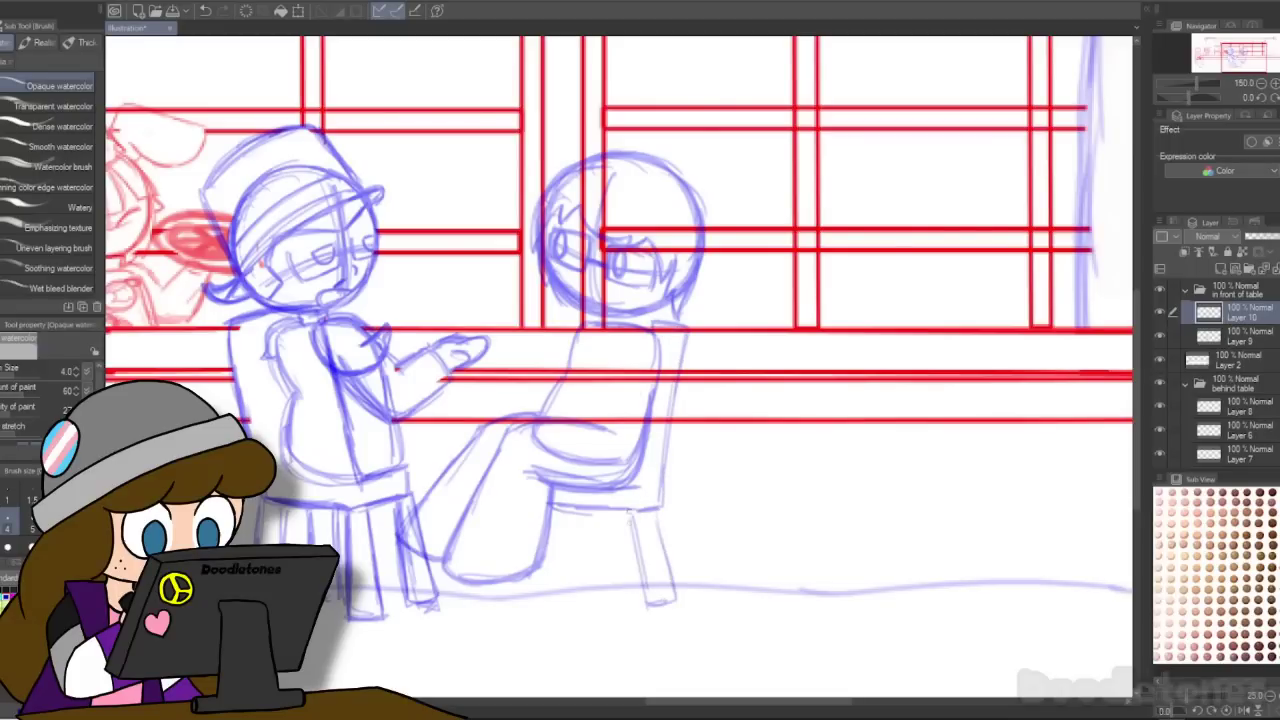
{"action": "left_click_drag", "start_coordinate": [521, 545], "coordinate": [516, 610]}
{"action": "left_click_drag", "start_coordinate": [489, 562], "coordinate": [483, 604]}
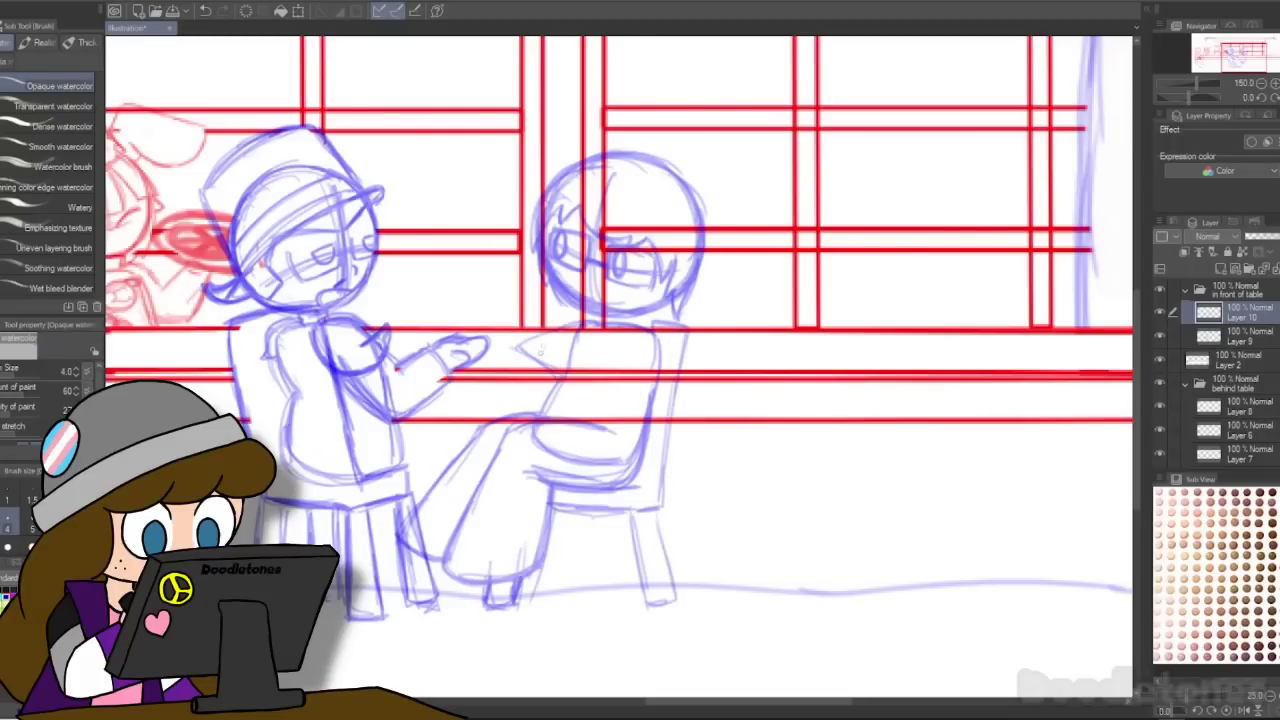
Step: Sketch the seated character's shoulders and two bent arms resting across the waist, undoing the strokes that miss
{"action": "key", "text": "ctrl+z"}
{"action": "key", "text": "ctrl+z"}
{"action": "key", "text": "ctrl+z"}
{"action": "left_click_drag", "start_coordinate": [578, 327], "coordinate": [546, 350]}
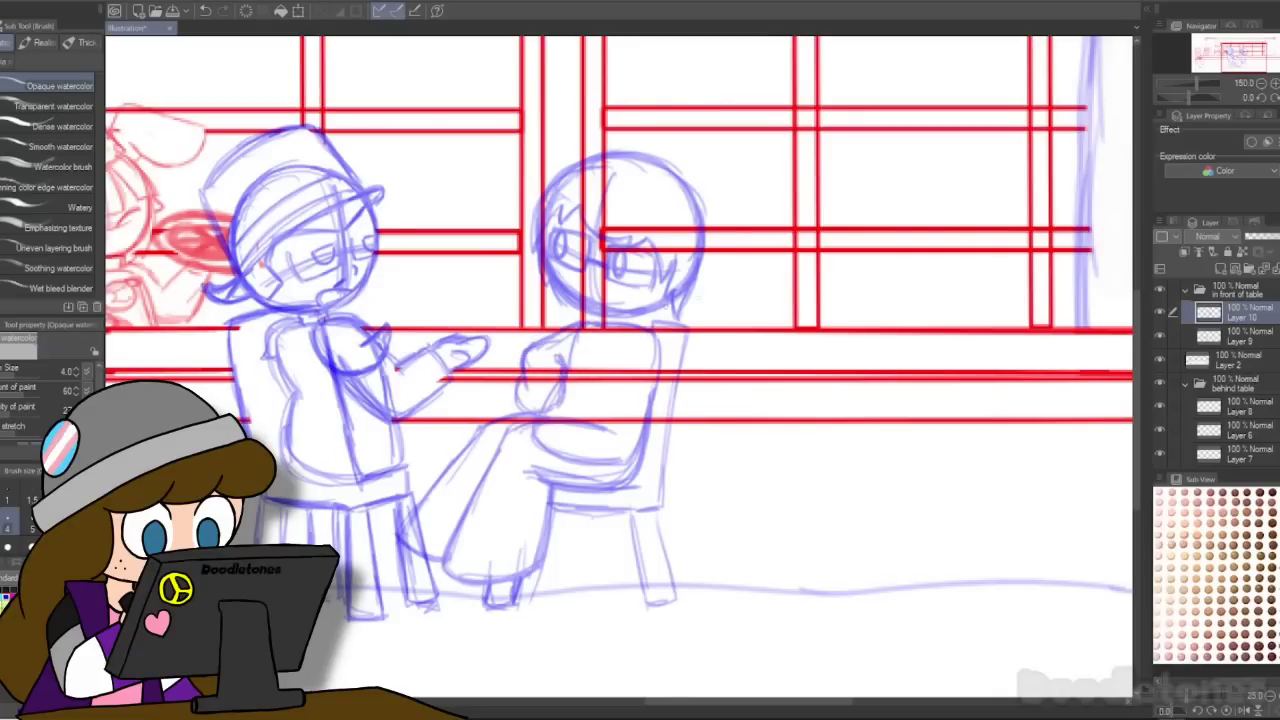
{"action": "left_click_drag", "start_coordinate": [673, 338], "coordinate": [661, 419]}
{"action": "key", "text": "ctrl+z"}
{"action": "key", "text": "ctrl+z"}
{"action": "mouse_move", "coordinate": [566, 412]}
{"action": "left_mouse_down"}
{"action": "mouse_move", "coordinate": [638, 408]}
{"action": "mouse_move", "coordinate": [670, 345]}
{"action": "mouse_move", "coordinate": [668, 430]}
{"action": "mouse_move", "coordinate": [660, 338]}
{"action": "left_mouse_up"}
{"action": "left_click_drag", "start_coordinate": [576, 428], "coordinate": [656, 476]}
{"action": "key", "text": "ctrl+z"}
{"action": "key", "text": "ctrl+z"}
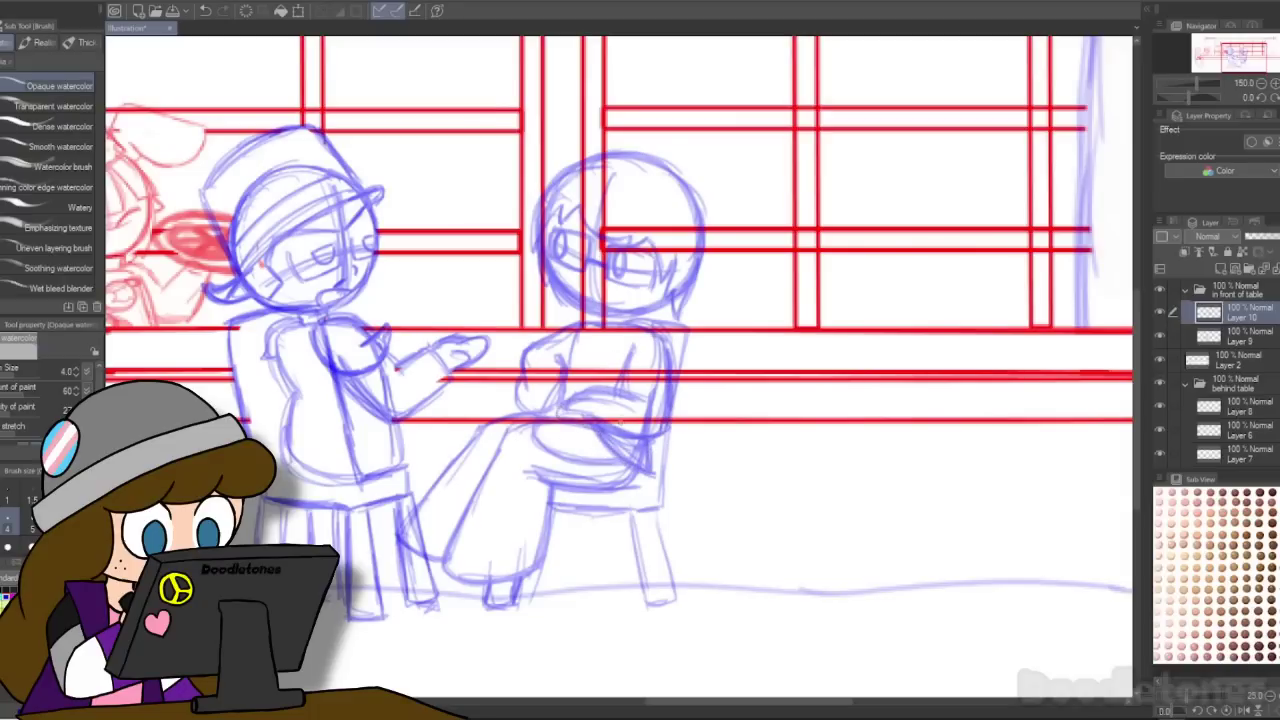
Step: Sketch a wide collar band under the seated character's face and the open jacket's lines over the torso and sleeve
{"action": "left_click_drag", "start_coordinate": [560, 290], "coordinate": [566, 327]}
{"action": "left_click_drag", "start_coordinate": [563, 284], "coordinate": [652, 300]}
{"action": "left_click_drag", "start_coordinate": [656, 296], "coordinate": [657, 328]}
{"action": "left_click_drag", "start_coordinate": [566, 322], "coordinate": [654, 322]}
{"action": "left_click_drag", "start_coordinate": [556, 290], "coordinate": [566, 327]}
{"action": "left_click_drag", "start_coordinate": [566, 287], "coordinate": [632, 296]}
{"action": "mouse_move", "coordinate": [644, 347]}
{"action": "left_mouse_down"}
{"action": "mouse_move", "coordinate": [640, 428]}
{"action": "mouse_move", "coordinate": [694, 414]}
{"action": "mouse_move", "coordinate": [652, 456]}
{"action": "mouse_move", "coordinate": [700, 429]}
{"action": "left_mouse_up"}
{"action": "left_click_drag", "start_coordinate": [606, 328], "coordinate": [616, 394]}
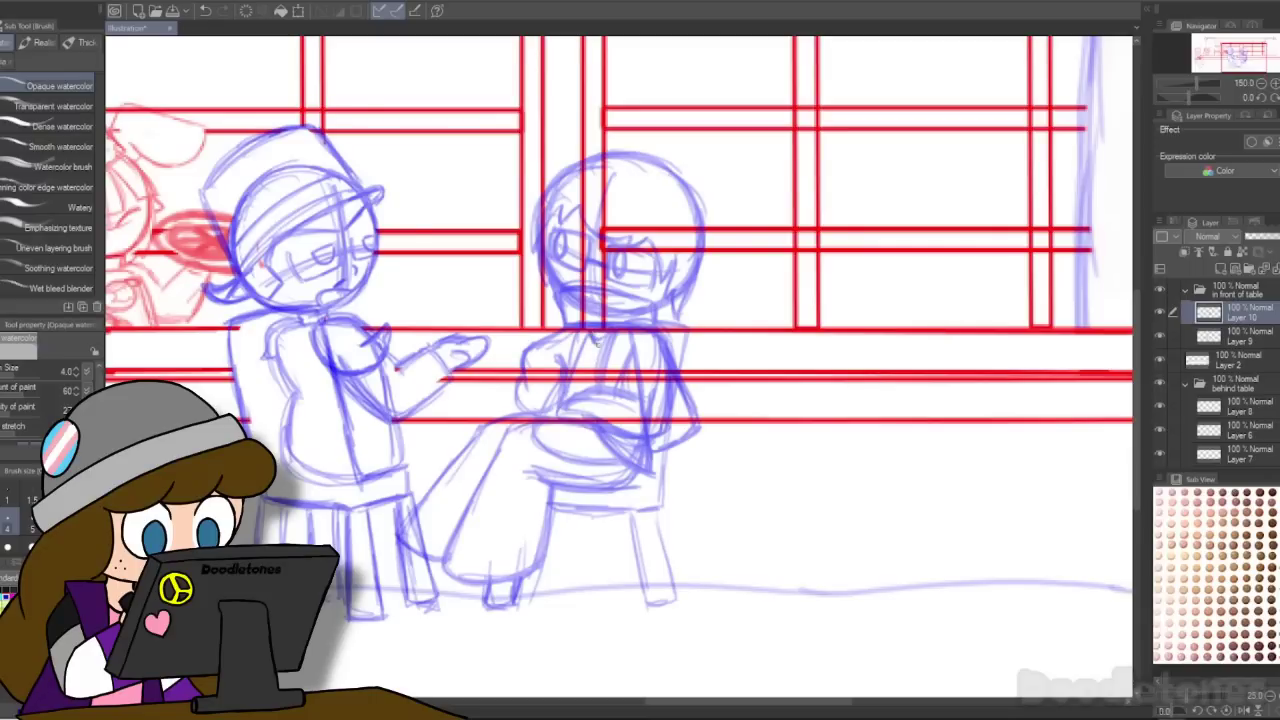
Step: Add cuff lines across the seated character's trouser legs and hair tufts at the side of the head
{"action": "left_click_drag", "start_coordinate": [474, 512], "coordinate": [544, 540]}
{"action": "left_click_drag", "start_coordinate": [428, 500], "coordinate": [474, 522]}
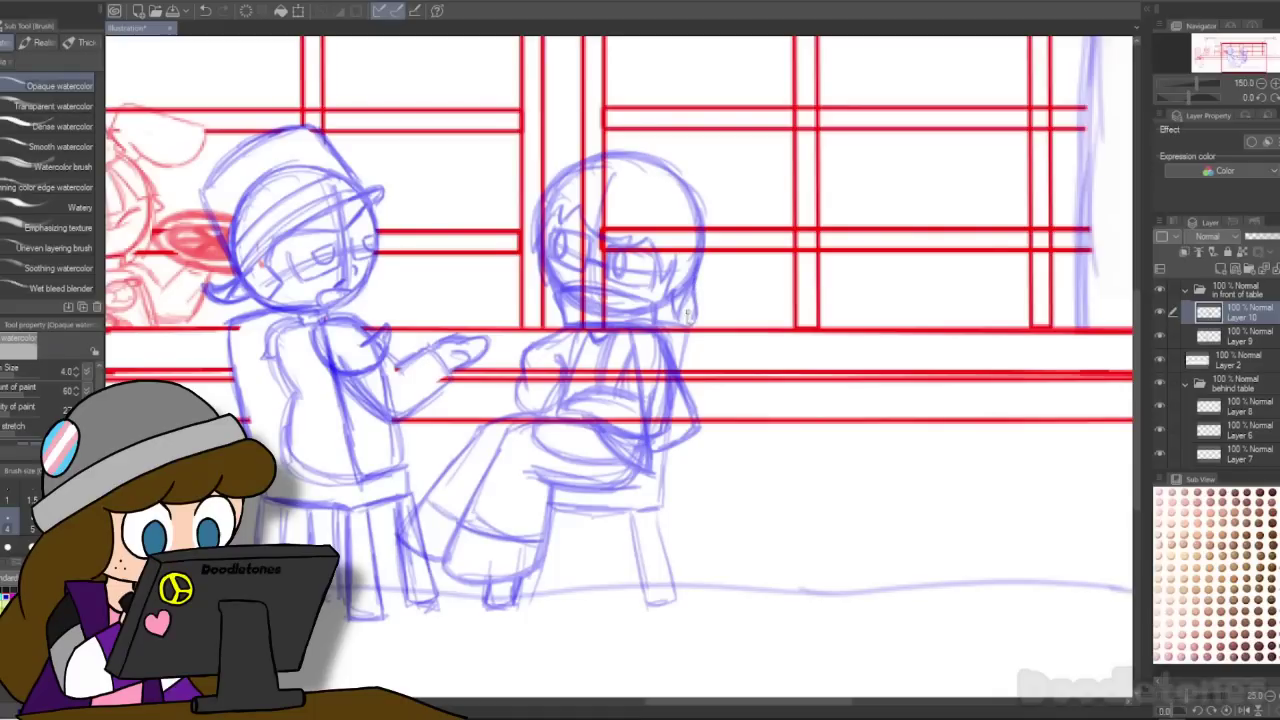
{"action": "left_click_drag", "start_coordinate": [718, 232], "coordinate": [702, 264]}
{"action": "mouse_move", "coordinate": [704, 222]}
{"action": "left_mouse_down"}
{"action": "mouse_move", "coordinate": [727, 262]}
{"action": "mouse_move", "coordinate": [700, 278]}
{"action": "left_mouse_up"}
{"action": "left_click_drag", "start_coordinate": [726, 262], "coordinate": [698, 294]}
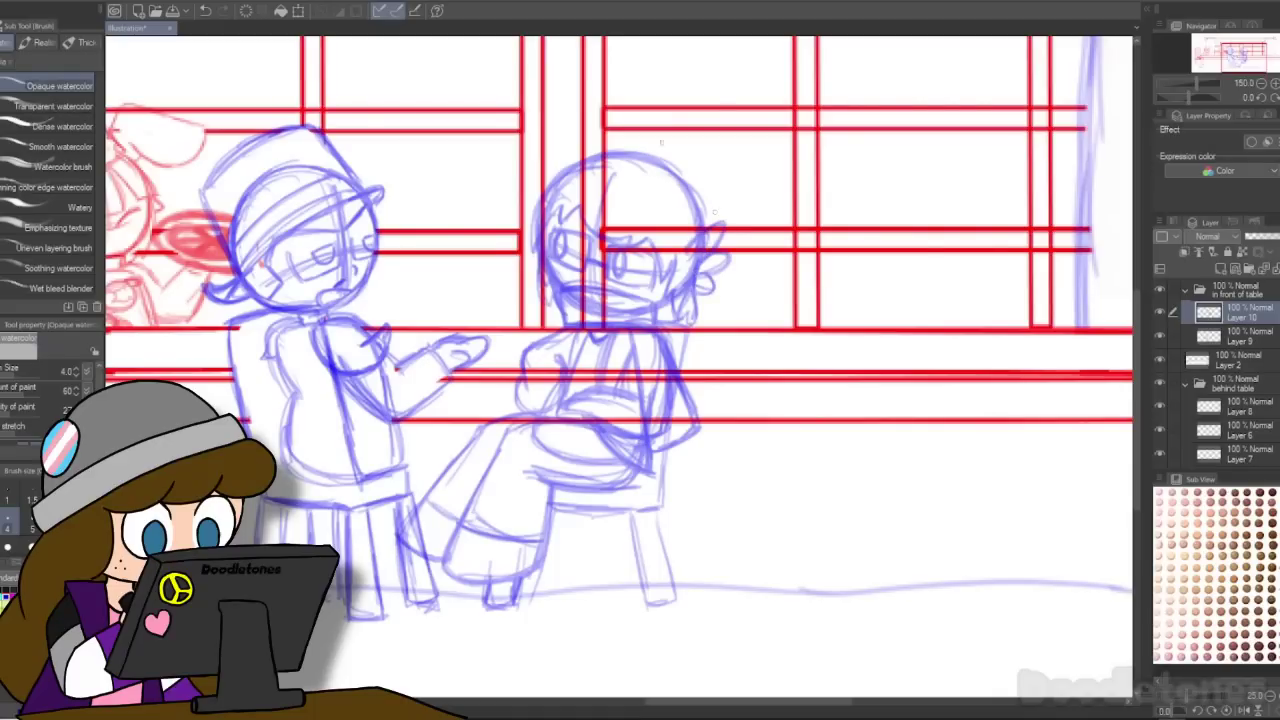
Step: Select the seated character with glasses together with the chair and tilt both slightly clockwise so the figure leans back
{"action": "key", "text": "m"}
{"action": "left_click_drag", "start_coordinate": [352, 490], "coordinate": [350, 538]}
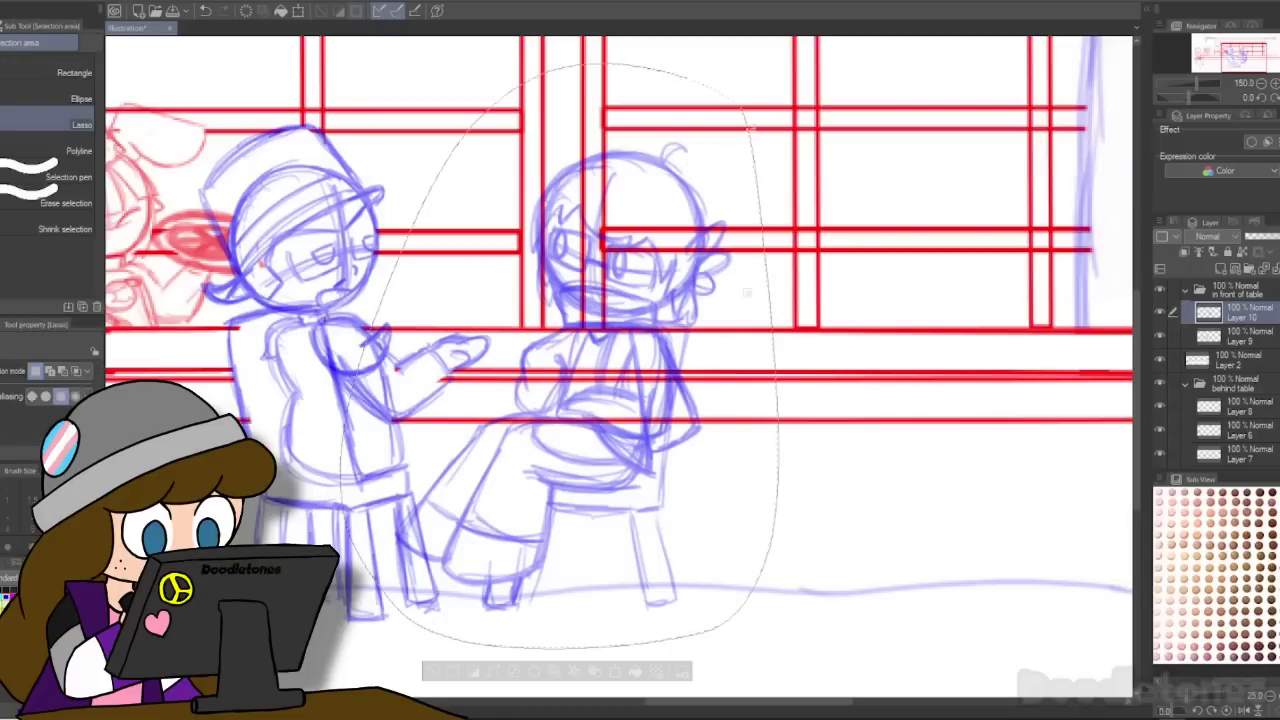
{"action": "key", "text": "ctrl+t"}
{"action": "left_click_drag", "start_coordinate": [779, 358], "coordinate": [765, 362]}
{"action": "left_click_drag", "start_coordinate": [700, 395], "coordinate": [705, 403]}
{"action": "left_click_drag", "start_coordinate": [835, 402], "coordinate": [831, 422]}
{"action": "mouse_move", "coordinate": [618, 495]}
{"action": "left_mouse_down"}
{"action": "mouse_move", "coordinate": [623, 486]}
{"action": "mouse_move", "coordinate": [624, 517]}
{"action": "left_mouse_up"}
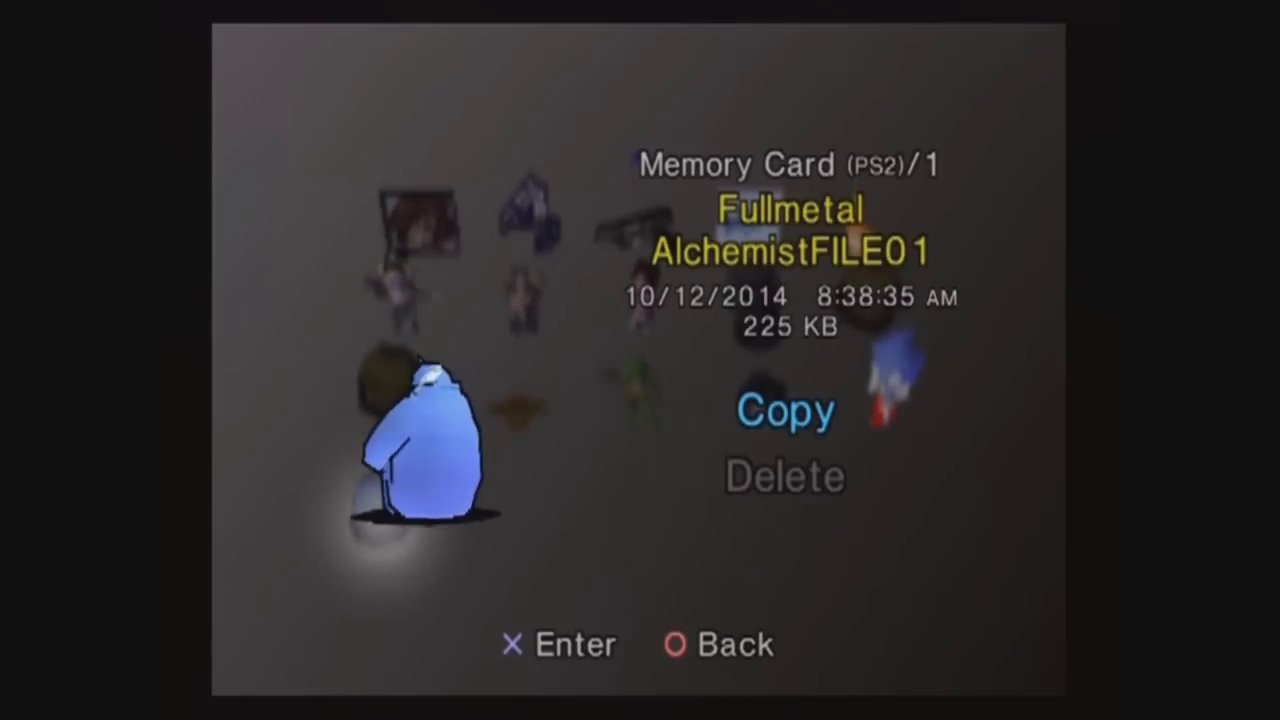
{"action": "key", "text": "Return"}
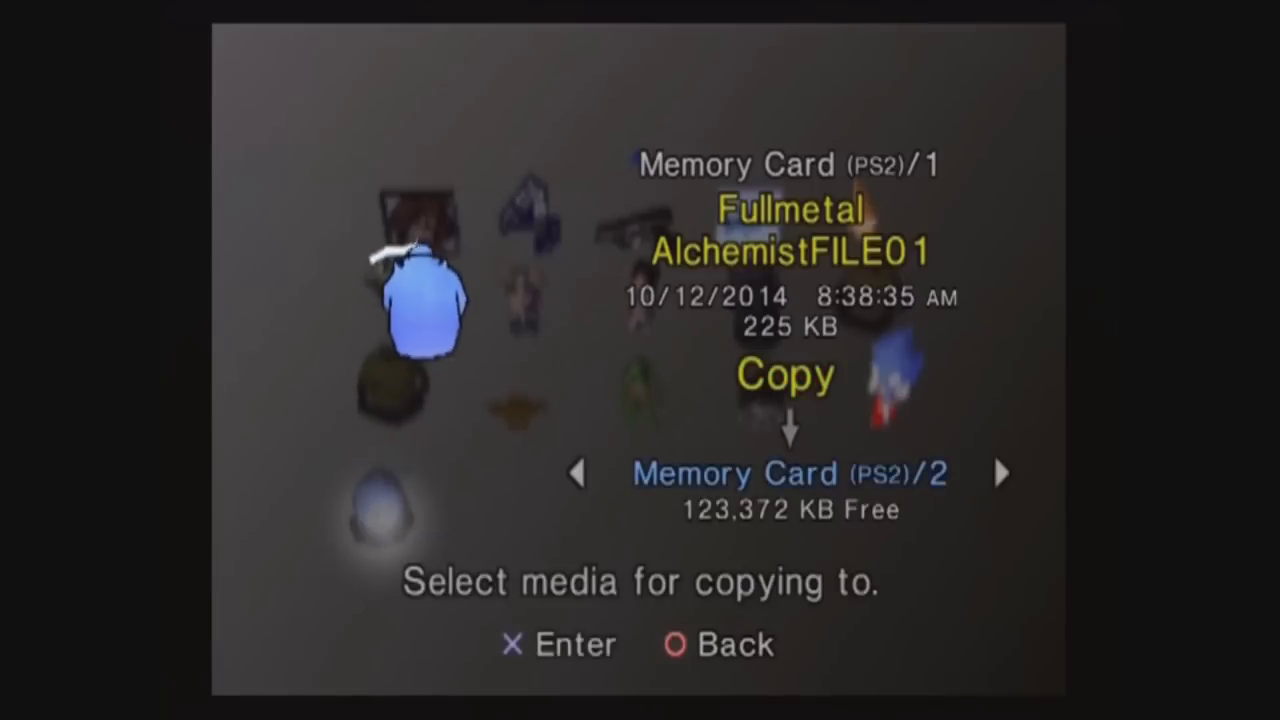
{"action": "key", "text": "Return"}
{"action": "key", "text": "Escape"}
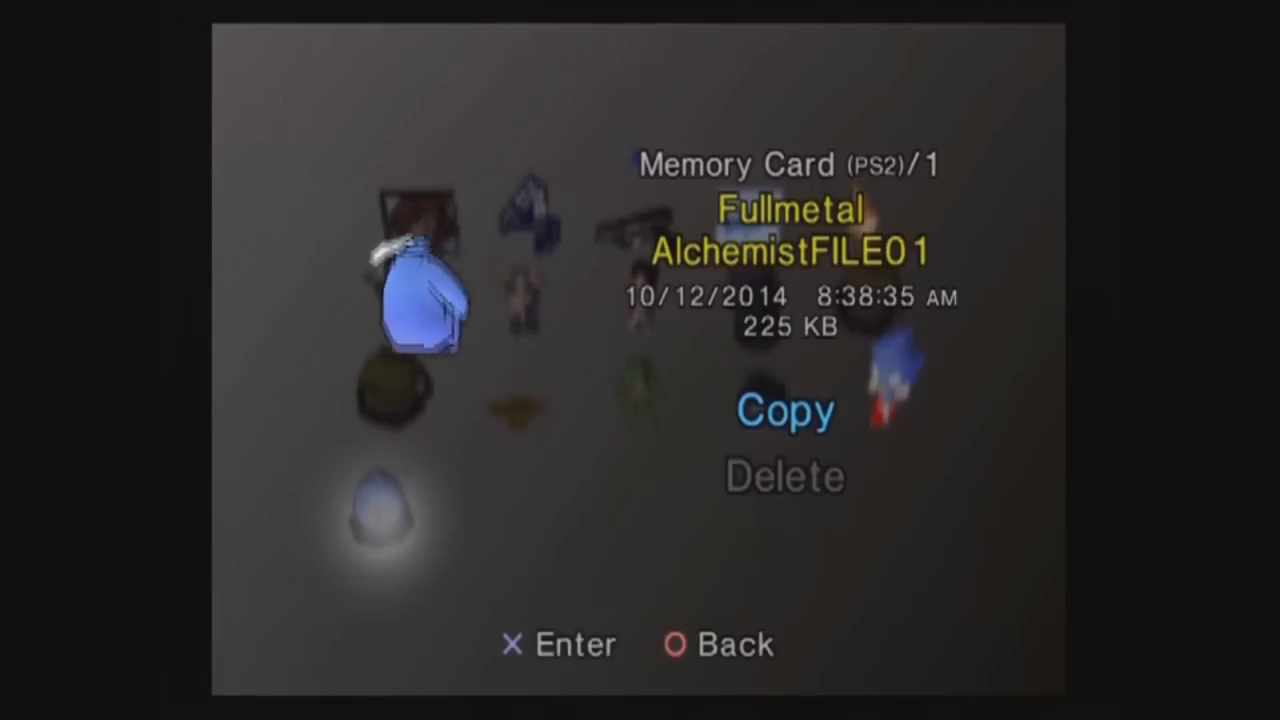
{"action": "key", "text": "Down"}
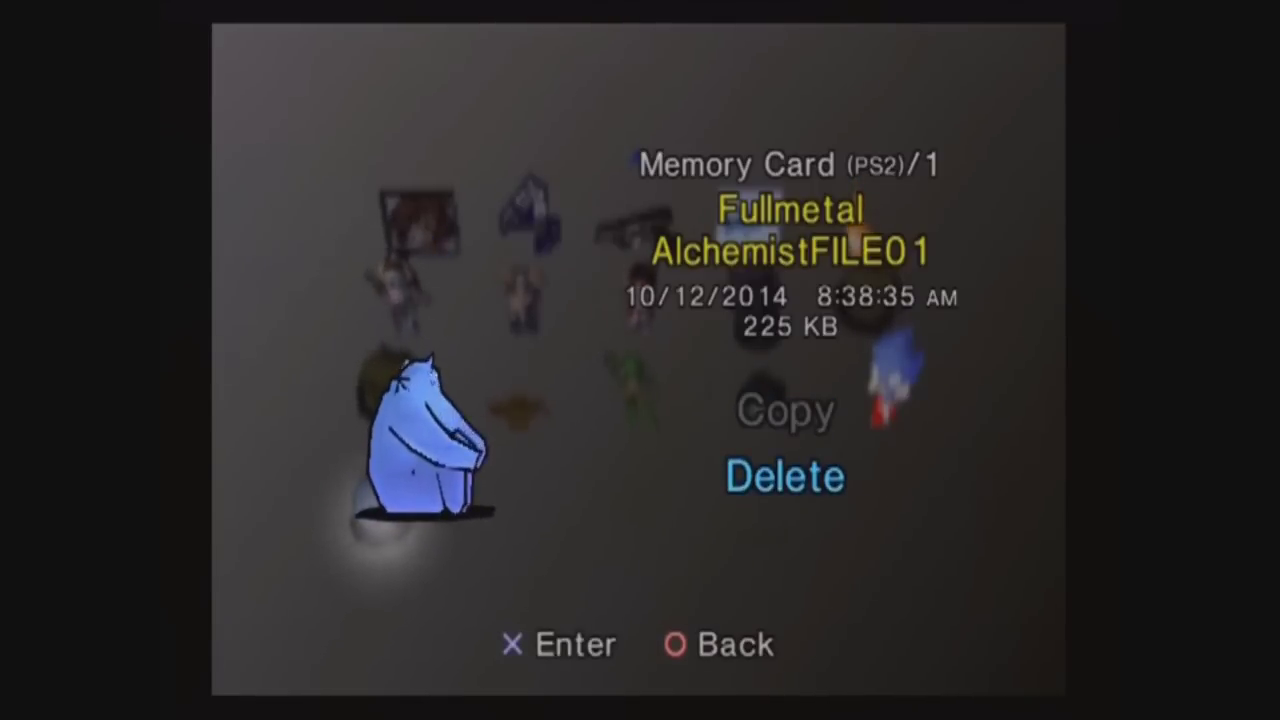
{"action": "key", "text": "Return"}
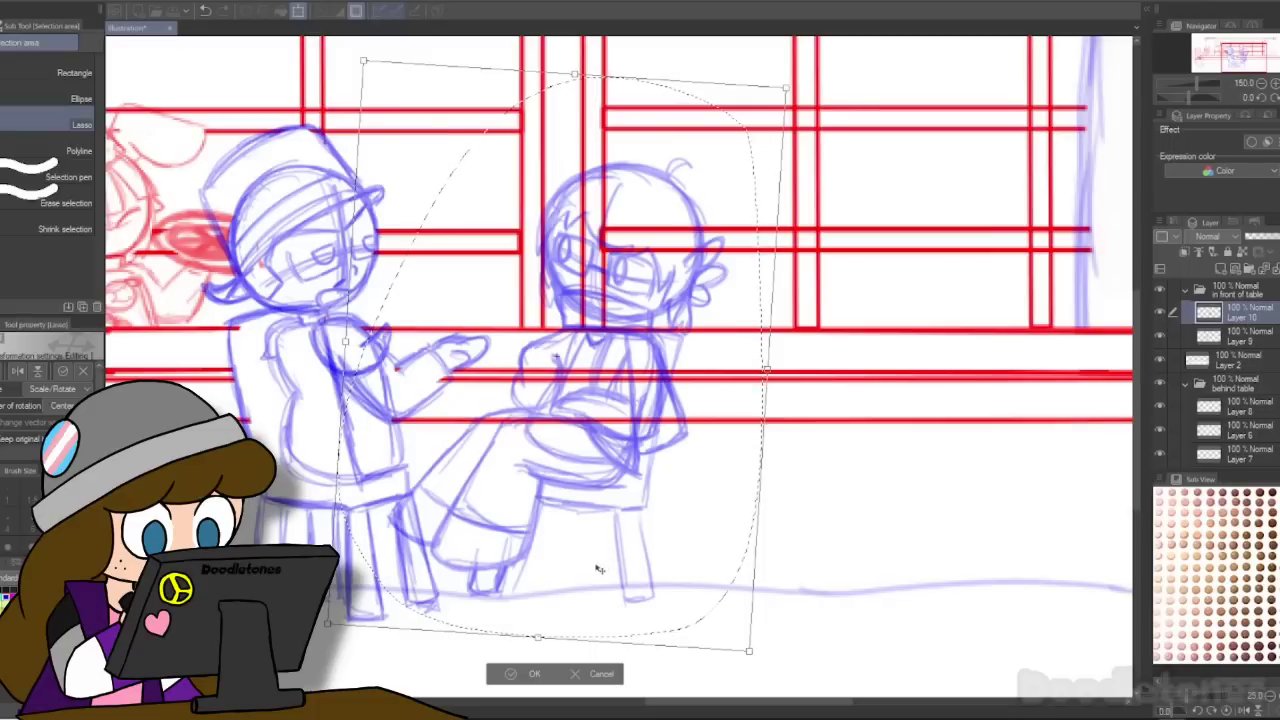
Step: Apply the tilt, deselect, and redraw the chair's leg, seat edge and backrest along with the seated character's shoe
{"action": "left_click_drag", "start_coordinate": [615, 520], "coordinate": [624, 612]}
{"action": "key", "text": "Return"}
{"action": "key", "text": "ctrl+d"}
{"action": "key", "text": "b"}
{"action": "left_click_drag", "start_coordinate": [635, 507], "coordinate": [654, 608]}
{"action": "left_click_drag", "start_coordinate": [472, 567], "coordinate": [484, 597]}
{"action": "left_click_drag", "start_coordinate": [538, 497], "coordinate": [639, 510]}
{"action": "left_click_drag", "start_coordinate": [648, 456], "coordinate": [639, 508]}
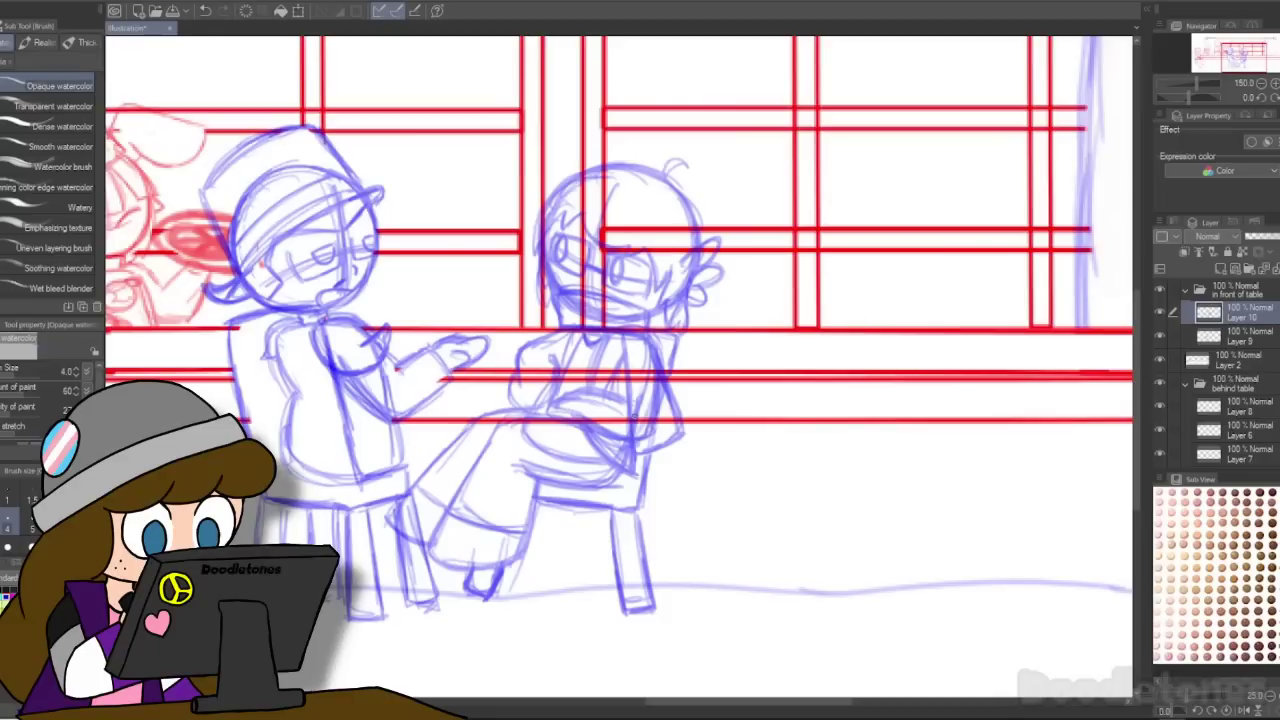
{"action": "left_click_drag", "start_coordinate": [630, 426], "coordinate": [628, 480]}
Step: Paint out the red lines crossing the seated character on a new layer beneath its sketch, and merge the sketch layer into it
{"action": "left_click", "coordinate": [1218, 332]}
{"action": "left_click", "coordinate": [1221, 268]}
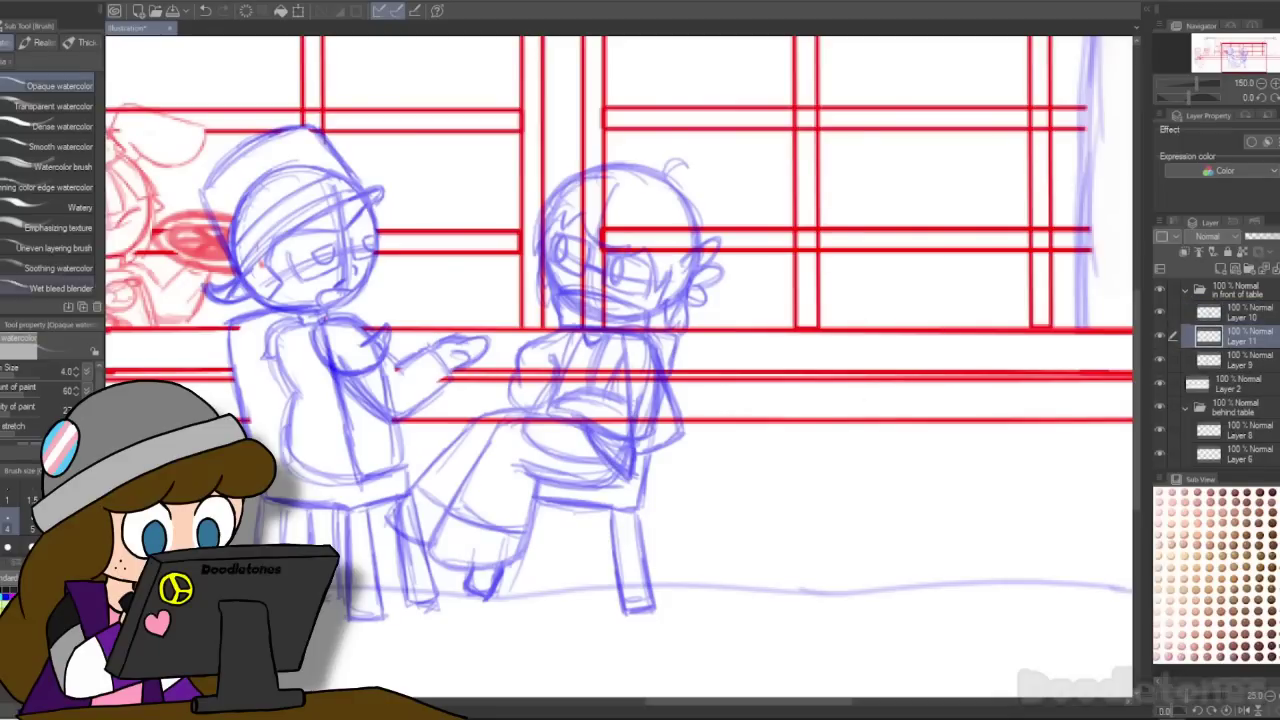
{"action": "key", "text": "p"}
{"action": "left_click_drag", "start_coordinate": [585, 194], "coordinate": [588, 276]}
{"action": "mouse_move", "coordinate": [690, 250]}
{"action": "left_mouse_down"}
{"action": "mouse_move", "coordinate": [650, 231]}
{"action": "mouse_move", "coordinate": [604, 250]}
{"action": "left_mouse_up"}
{"action": "left_click_drag", "start_coordinate": [612, 246], "coordinate": [638, 231]}
{"action": "left_click_drag", "start_coordinate": [583, 312], "coordinate": [606, 326]}
{"action": "mouse_move", "coordinate": [584, 373]}
{"action": "left_mouse_down"}
{"action": "mouse_move", "coordinate": [562, 373]}
{"action": "mouse_move", "coordinate": [654, 373]}
{"action": "left_mouse_up"}
{"action": "left_click_drag", "start_coordinate": [660, 421], "coordinate": [483, 421]}
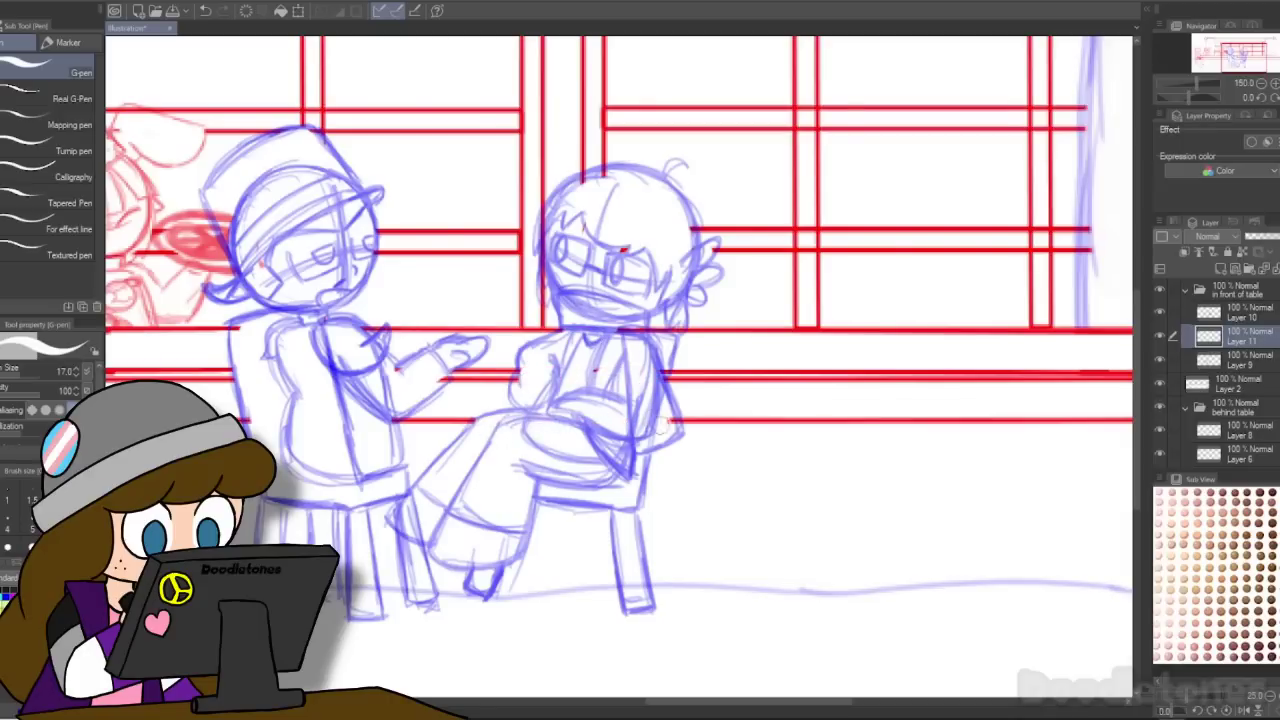
{"action": "left_click_drag", "start_coordinate": [588, 190], "coordinate": [584, 179]}
{"action": "left_click", "coordinate": [1242, 312]}
{"action": "left_click", "coordinate": [1275, 268]}
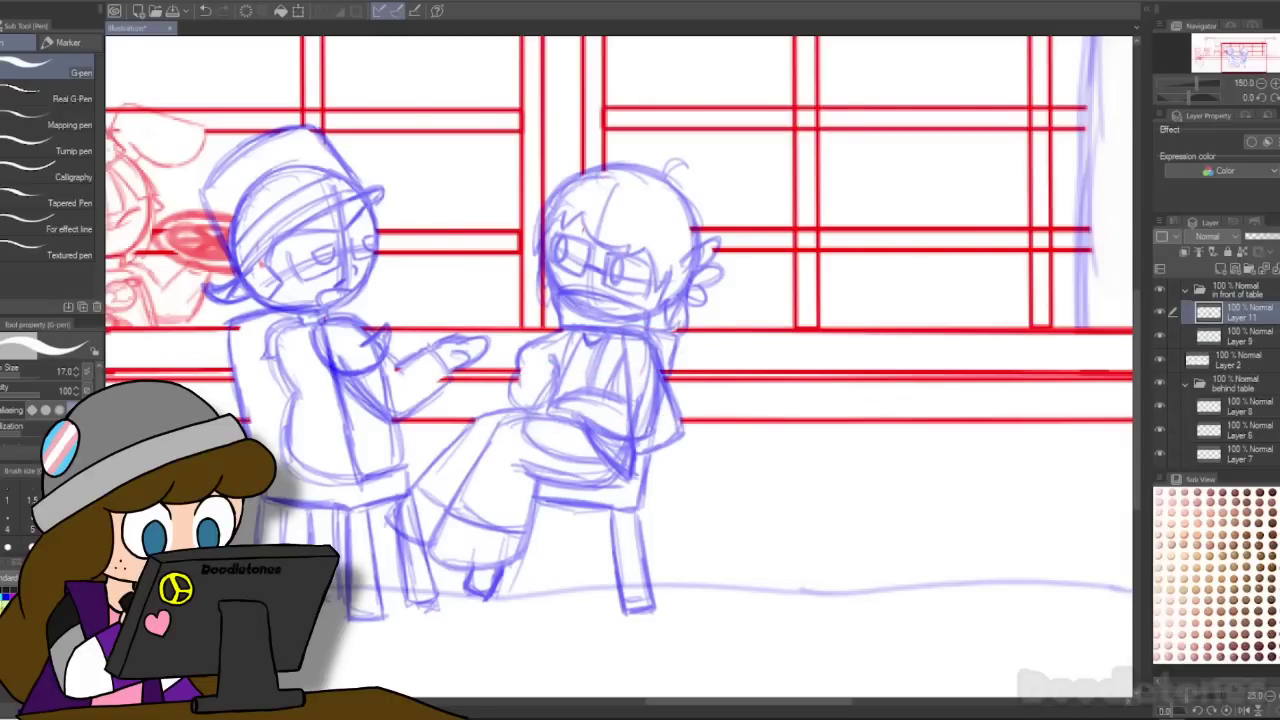
{"action": "key", "text": "b"}
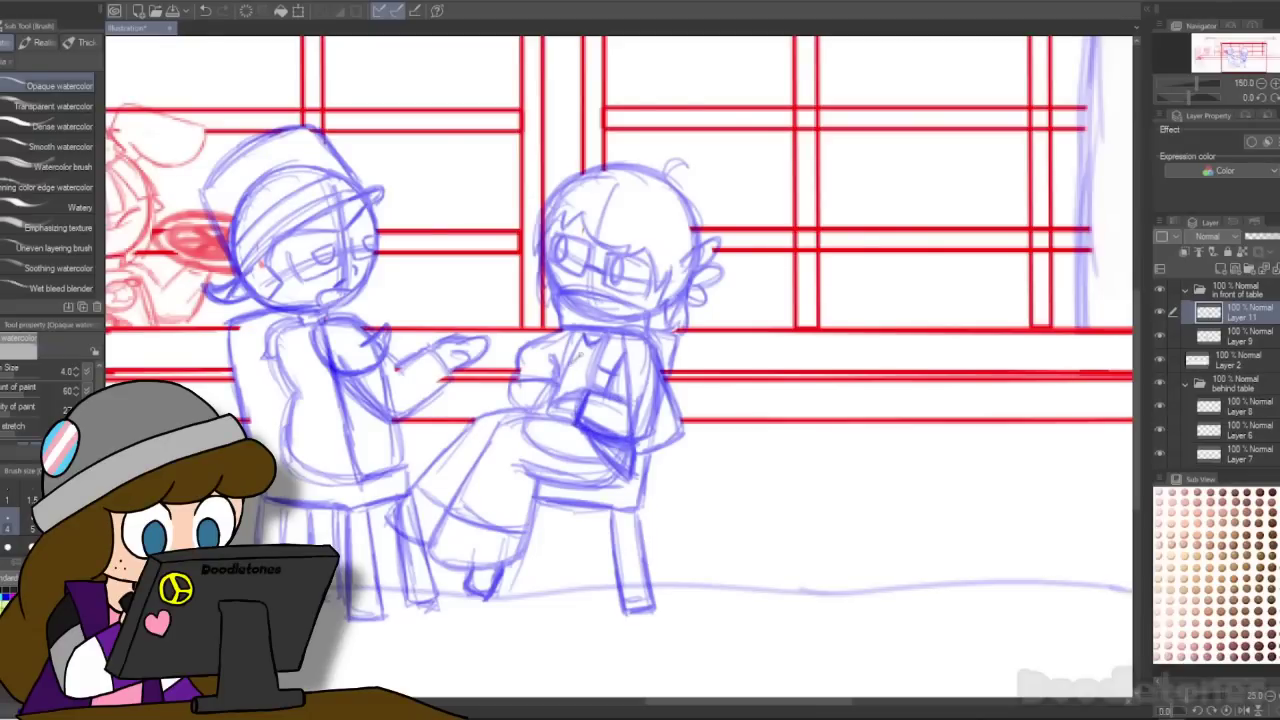
{"action": "scroll", "coordinate": [488, 190], "scroll_direction": "down", "scroll_amount": 5}
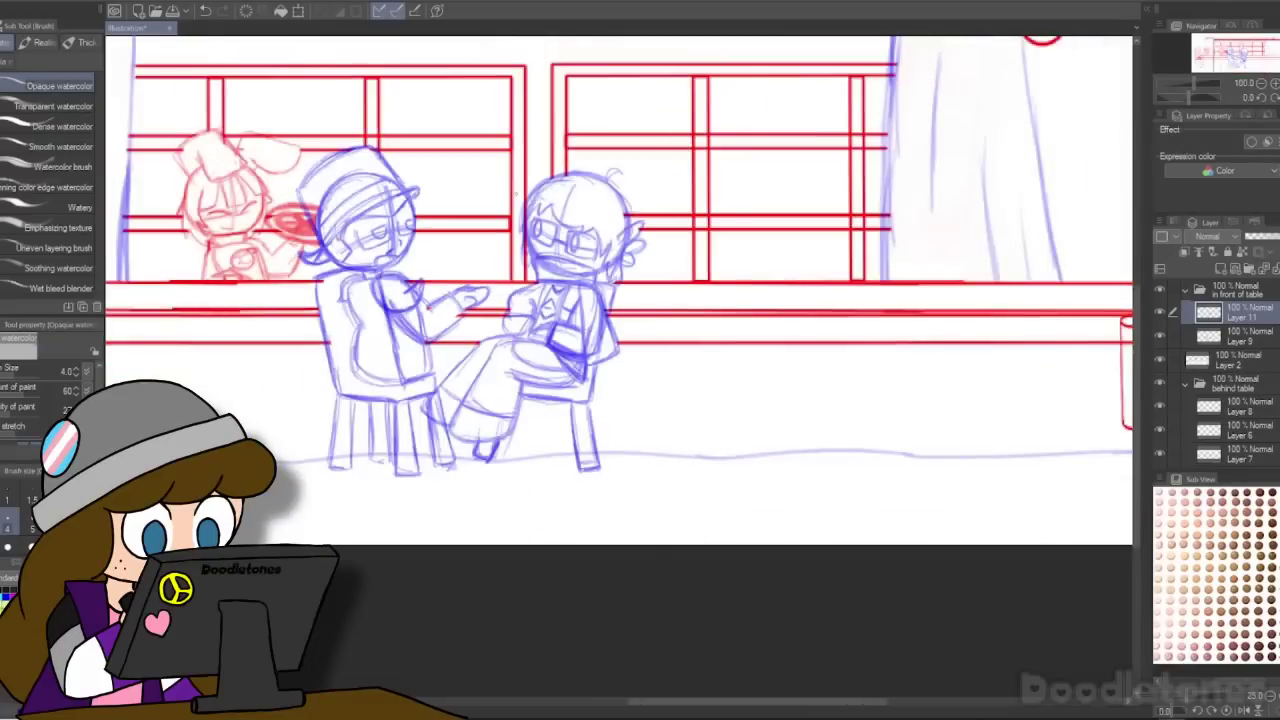
{"action": "scroll", "coordinate": [515, 195], "scroll_direction": "up", "scroll_amount": 6}
{"action": "scroll", "coordinate": [580, 218], "scroll_direction": "down", "scroll_amount": 10}
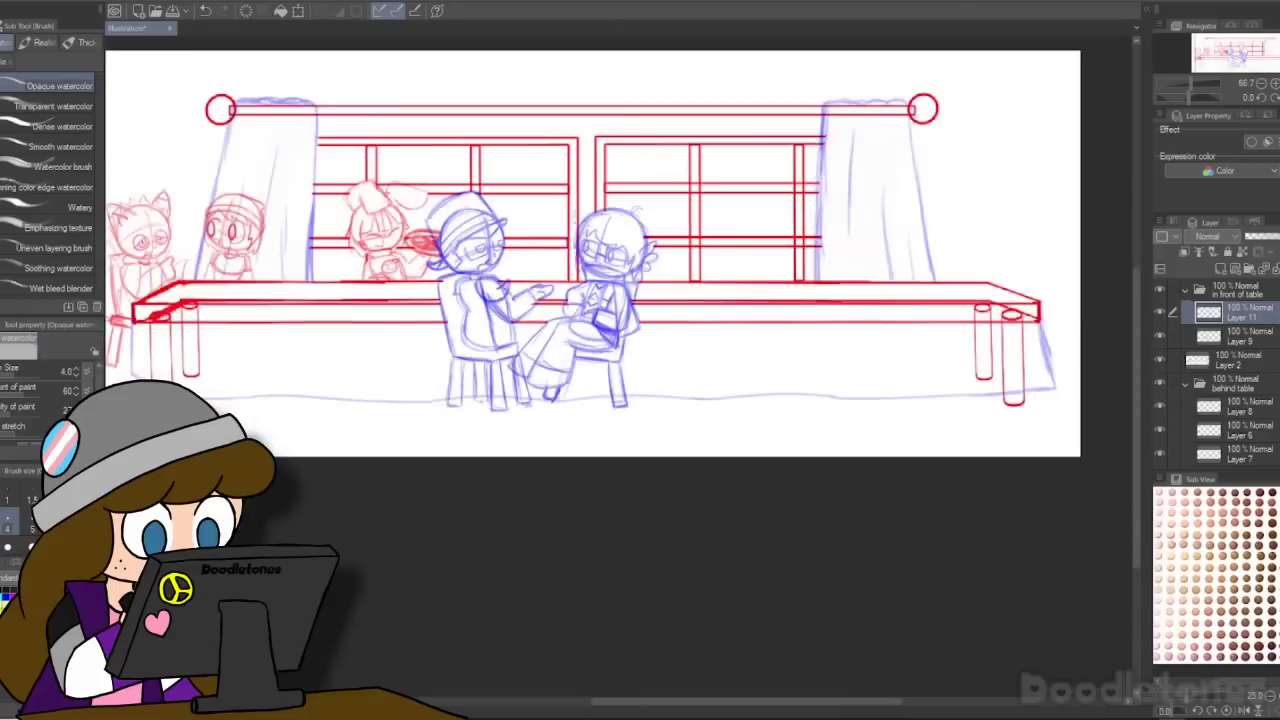
{"action": "scroll", "coordinate": [573, 216], "scroll_direction": "up", "scroll_amount": 5}
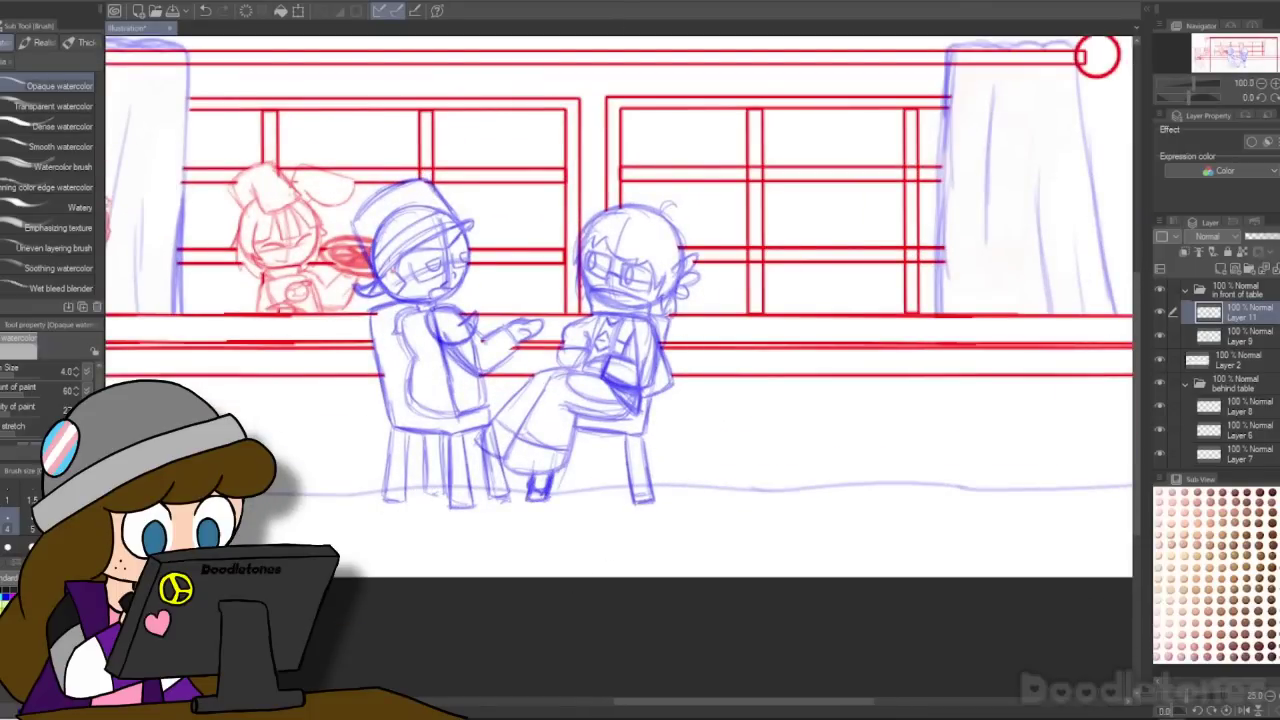
{"action": "scroll", "coordinate": [684, 390], "scroll_direction": "down", "scroll_amount": 2}
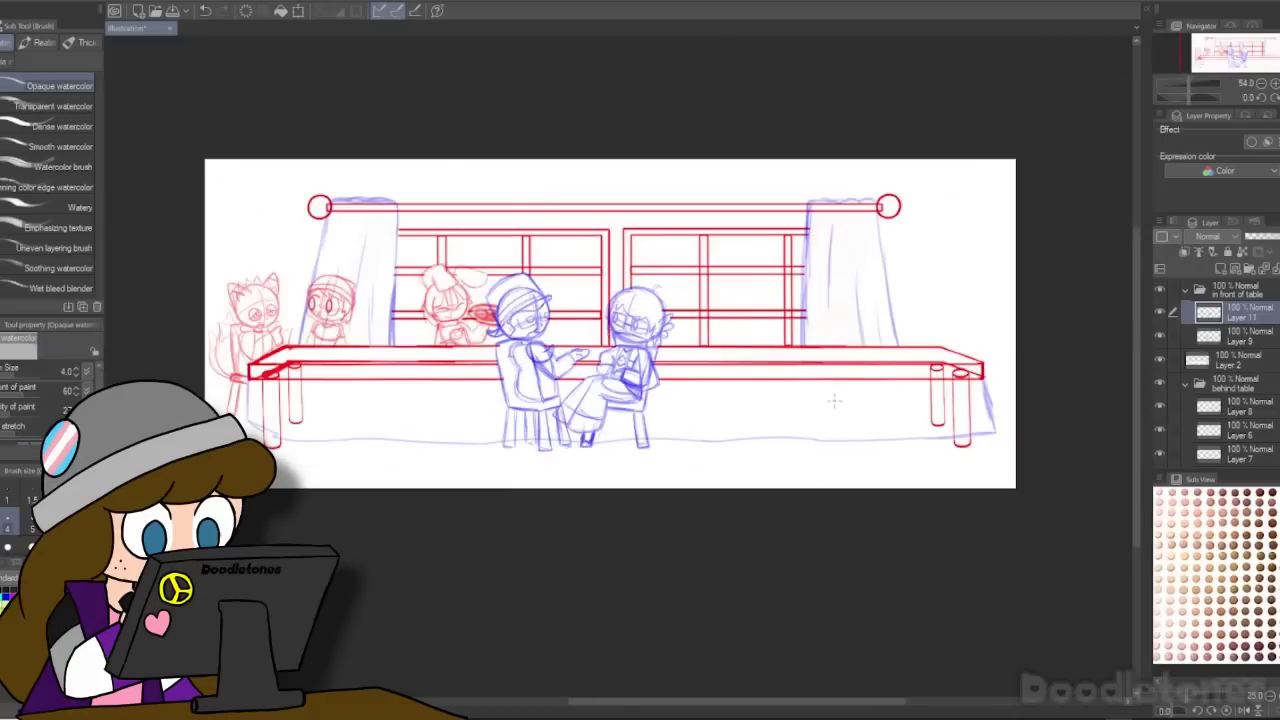
{"action": "scroll", "coordinate": [551, 353], "scroll_direction": "up", "scroll_amount": 1}
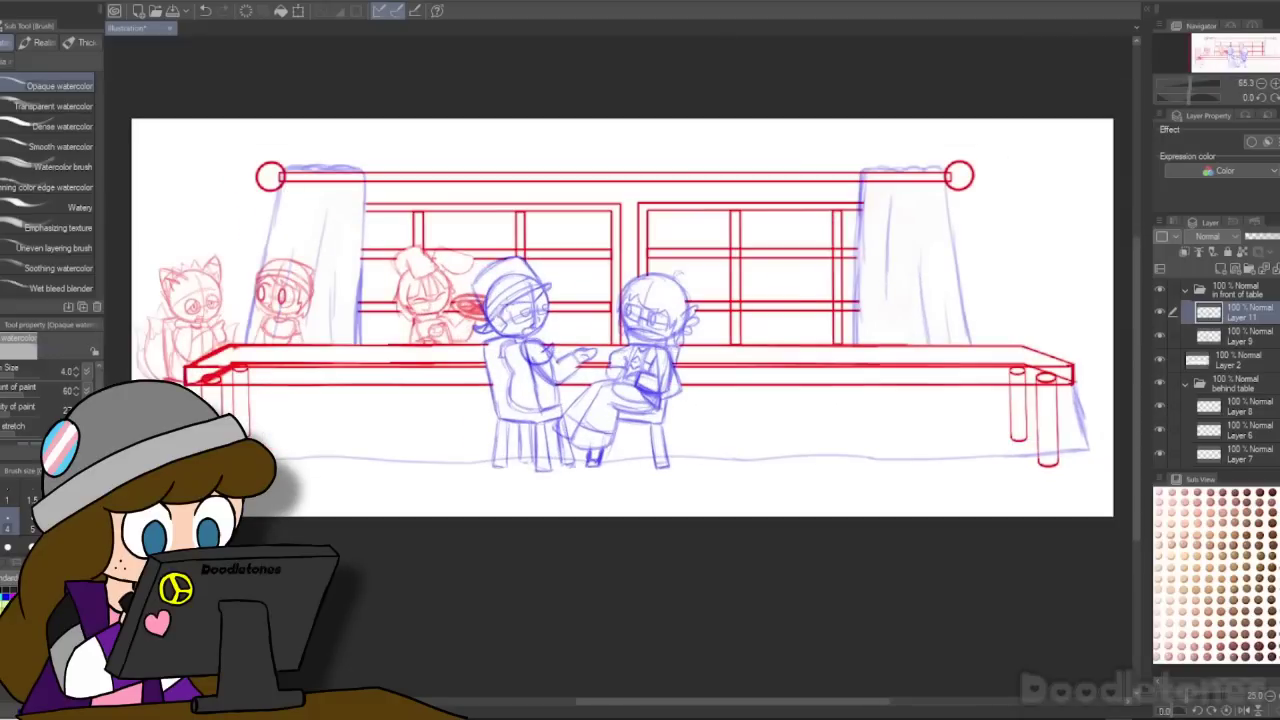
Step: Move the new layer into the "behind table" folder and sketch a round head between the beanie character and the bunny-eared character
{"action": "scroll", "coordinate": [330, 222], "scroll_direction": "up", "scroll_amount": 5}
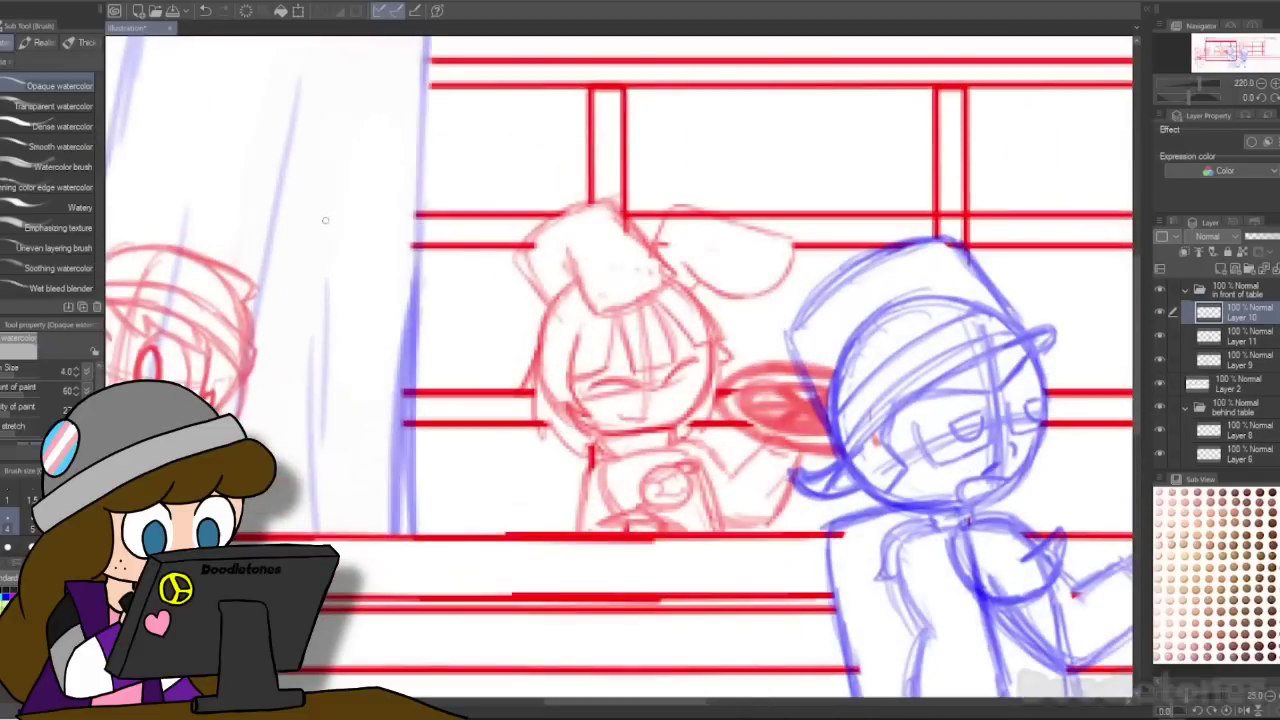
{"action": "left_click_drag", "start_coordinate": [1238, 313], "coordinate": [1229, 416]}
{"action": "mouse_move", "coordinate": [308, 327]}
{"action": "left_mouse_down"}
{"action": "mouse_move", "coordinate": [392, 259]}
{"action": "mouse_move", "coordinate": [398, 432]}
{"action": "mouse_move", "coordinate": [478, 300]}
{"action": "mouse_move", "coordinate": [465, 415]}
{"action": "mouse_move", "coordinate": [355, 428]}
{"action": "left_mouse_up"}
{"action": "mouse_move", "coordinate": [340, 300]}
{"action": "left_mouse_down"}
{"action": "mouse_move", "coordinate": [300, 395]}
{"action": "mouse_move", "coordinate": [400, 440]}
{"action": "mouse_move", "coordinate": [475, 285]}
{"action": "mouse_move", "coordinate": [490, 390]}
{"action": "left_mouse_up"}
{"action": "mouse_move", "coordinate": [468, 275]}
{"action": "left_mouse_down"}
{"action": "mouse_move", "coordinate": [490, 385]}
{"action": "mouse_move", "coordinate": [445, 428]}
{"action": "left_mouse_up"}
{"action": "mouse_move", "coordinate": [305, 330]}
{"action": "left_mouse_down"}
{"action": "mouse_move", "coordinate": [445, 250]}
{"action": "mouse_move", "coordinate": [478, 285]}
{"action": "mouse_move", "coordinate": [332, 422]}
{"action": "mouse_move", "coordinate": [404, 440]}
{"action": "left_mouse_up"}
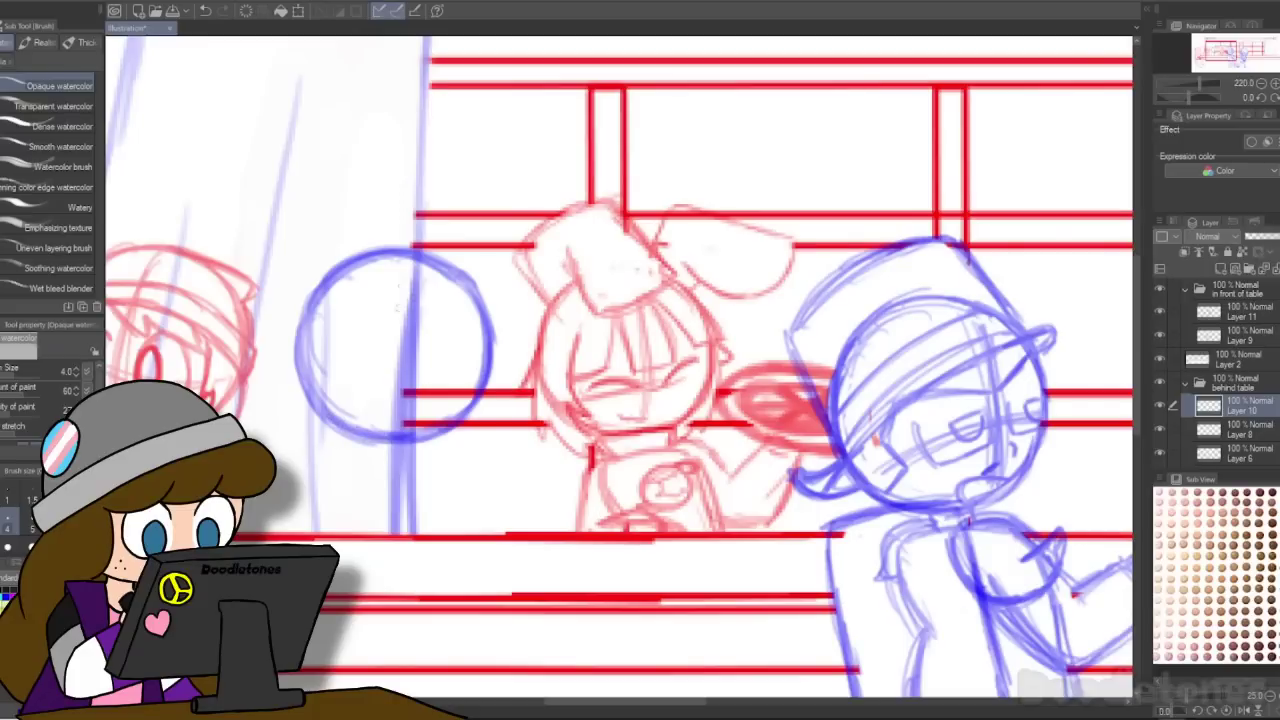
Step: Sketch curved face guidelines across the round head, adding two oval eyes and a wide mouth
{"action": "left_click_drag", "start_coordinate": [391, 264], "coordinate": [424, 418]}
{"action": "left_click_drag", "start_coordinate": [330, 405], "coordinate": [486, 350]}
{"action": "mouse_move", "coordinate": [380, 342]}
{"action": "left_mouse_down"}
{"action": "mouse_move", "coordinate": [378, 398]}
{"action": "mouse_move", "coordinate": [395, 335]}
{"action": "left_mouse_up"}
{"action": "mouse_move", "coordinate": [442, 342]}
{"action": "left_mouse_down"}
{"action": "mouse_move", "coordinate": [440, 384]}
{"action": "mouse_move", "coordinate": [430, 325]}
{"action": "left_mouse_up"}
{"action": "mouse_move", "coordinate": [424, 405]}
{"action": "left_mouse_down"}
{"action": "mouse_move", "coordinate": [370, 430]}
{"action": "mouse_move", "coordinate": [422, 405]}
{"action": "mouse_move", "coordinate": [430, 420]}
{"action": "left_mouse_up"}
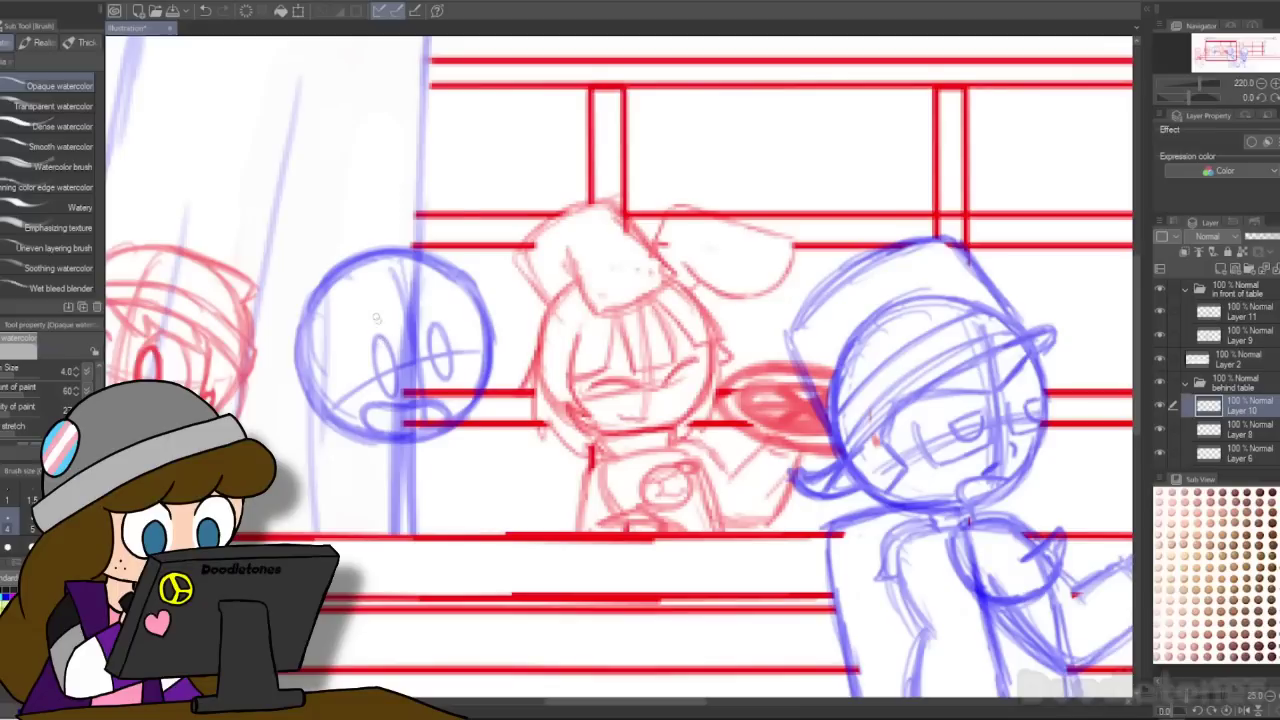
{"action": "left_click_drag", "start_coordinate": [373, 320], "coordinate": [413, 347]}
{"action": "mouse_move", "coordinate": [416, 342]}
{"action": "left_mouse_down"}
{"action": "mouse_move", "coordinate": [422, 295]}
{"action": "mouse_move", "coordinate": [413, 346]}
{"action": "left_mouse_up"}
{"action": "mouse_move", "coordinate": [376, 318]}
{"action": "left_mouse_down"}
{"action": "mouse_move", "coordinate": [413, 348]}
{"action": "mouse_move", "coordinate": [358, 396]}
{"action": "mouse_move", "coordinate": [392, 314]}
{"action": "left_mouse_up"}
{"action": "left_click_drag", "start_coordinate": [330, 406], "coordinate": [368, 322]}
{"action": "left_click_drag", "start_coordinate": [346, 360], "coordinate": [386, 318]}
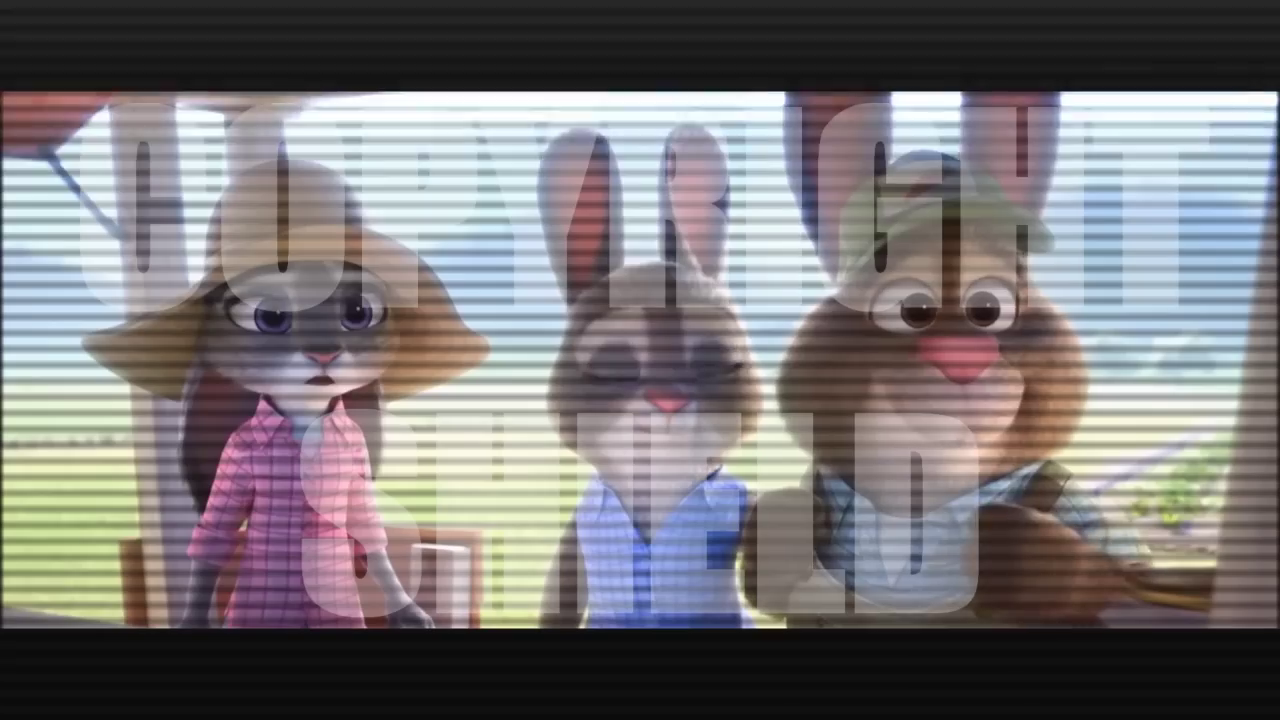
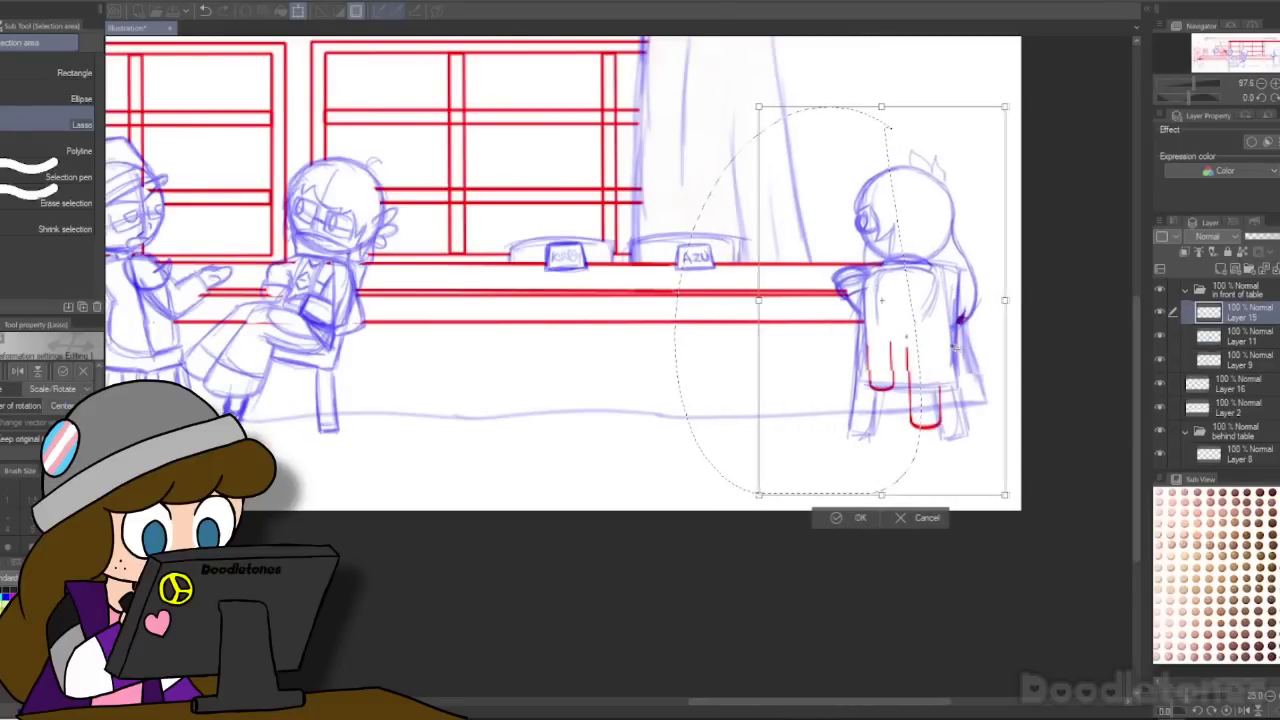
Step: Examine the whole scene, including the name cards on the table and the characters along its length
{"action": "scroll", "coordinate": [700, 400], "scroll_direction": "down", "scroll_amount": 3}
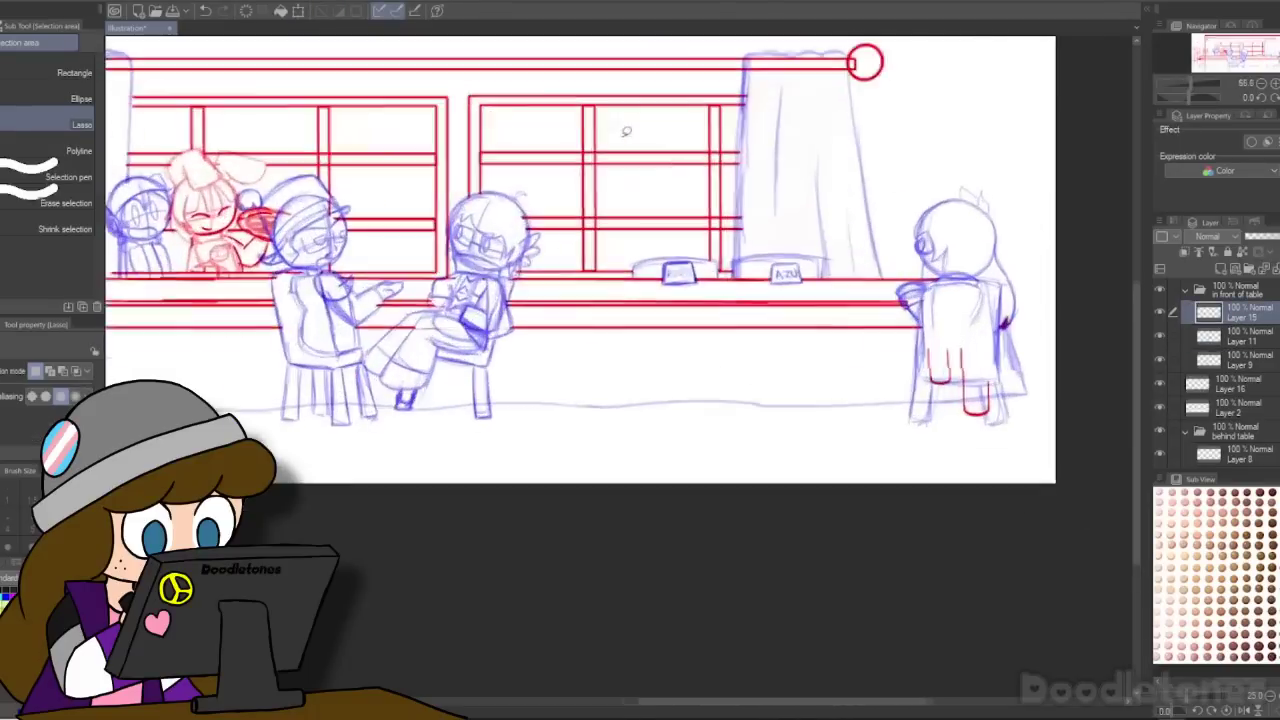
{"action": "scroll", "coordinate": [749, 208], "scroll_direction": "up", "scroll_amount": 10}
{"action": "scroll", "coordinate": [1193, 420], "scroll_direction": "down", "scroll_amount": 3}
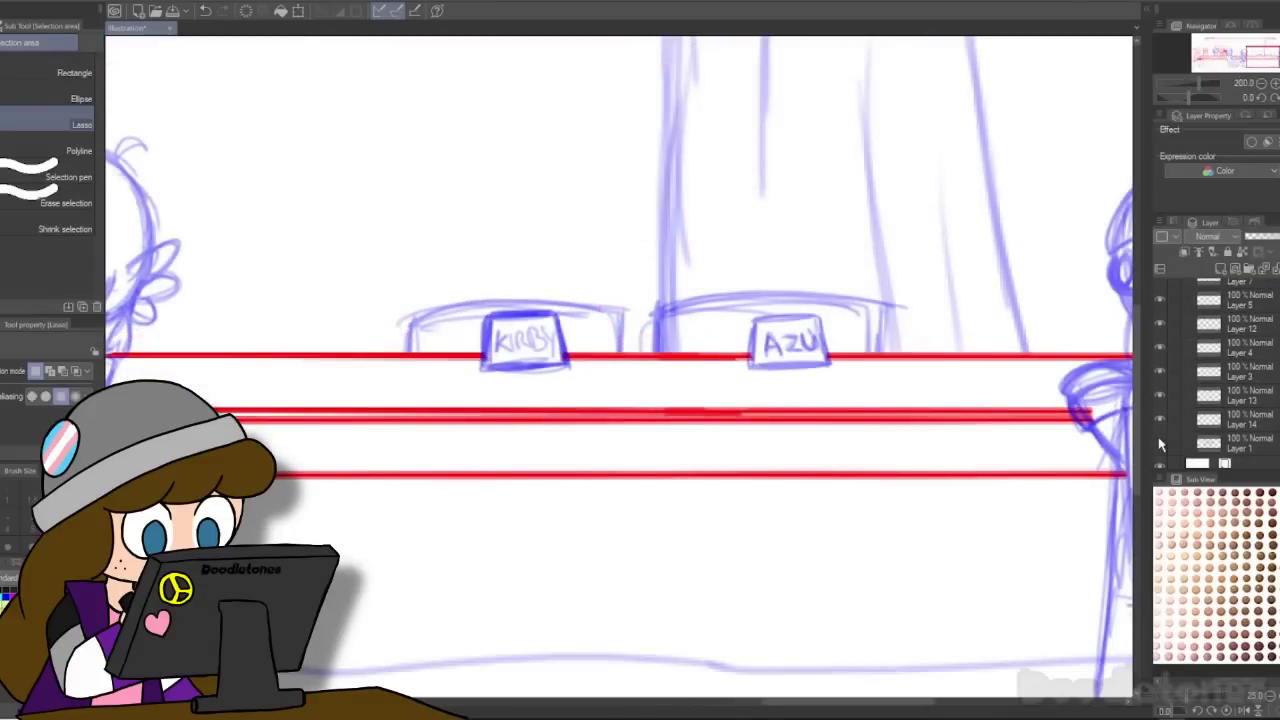
{"action": "scroll", "coordinate": [841, 335], "scroll_direction": "up", "scroll_amount": 1}
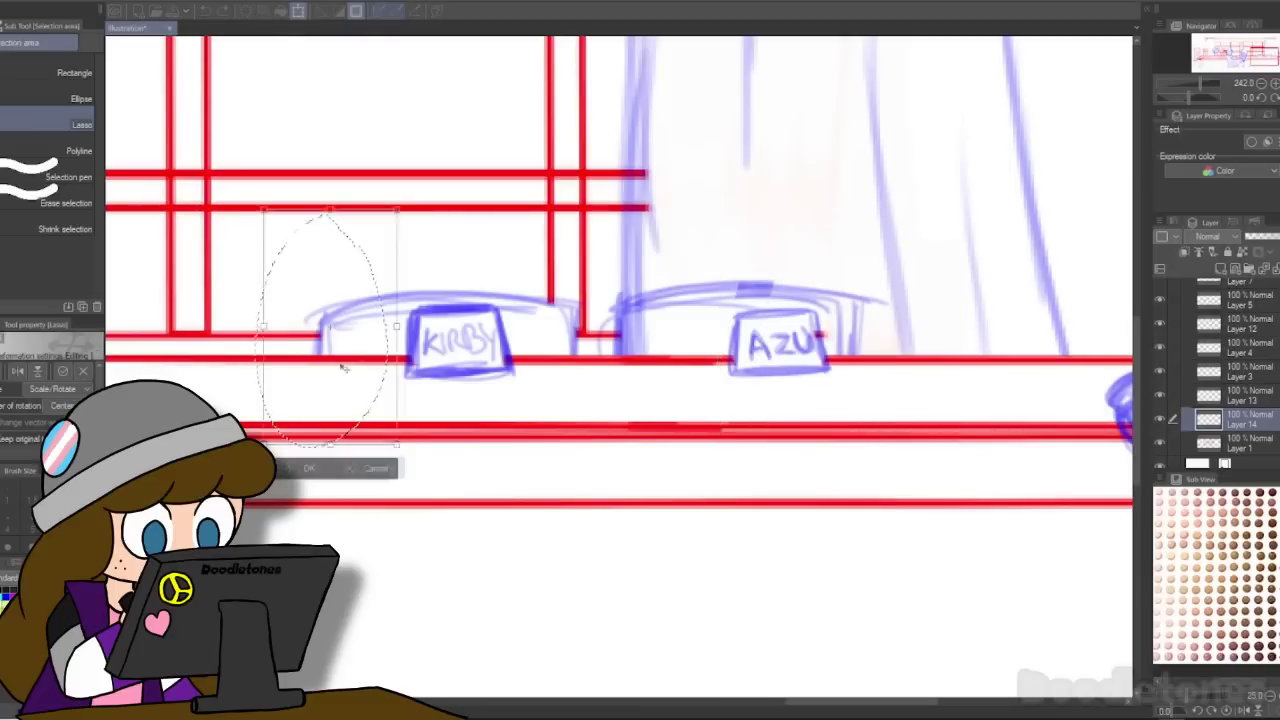
{"action": "scroll", "coordinate": [620, 360], "scroll_direction": "down", "scroll_amount": 5}
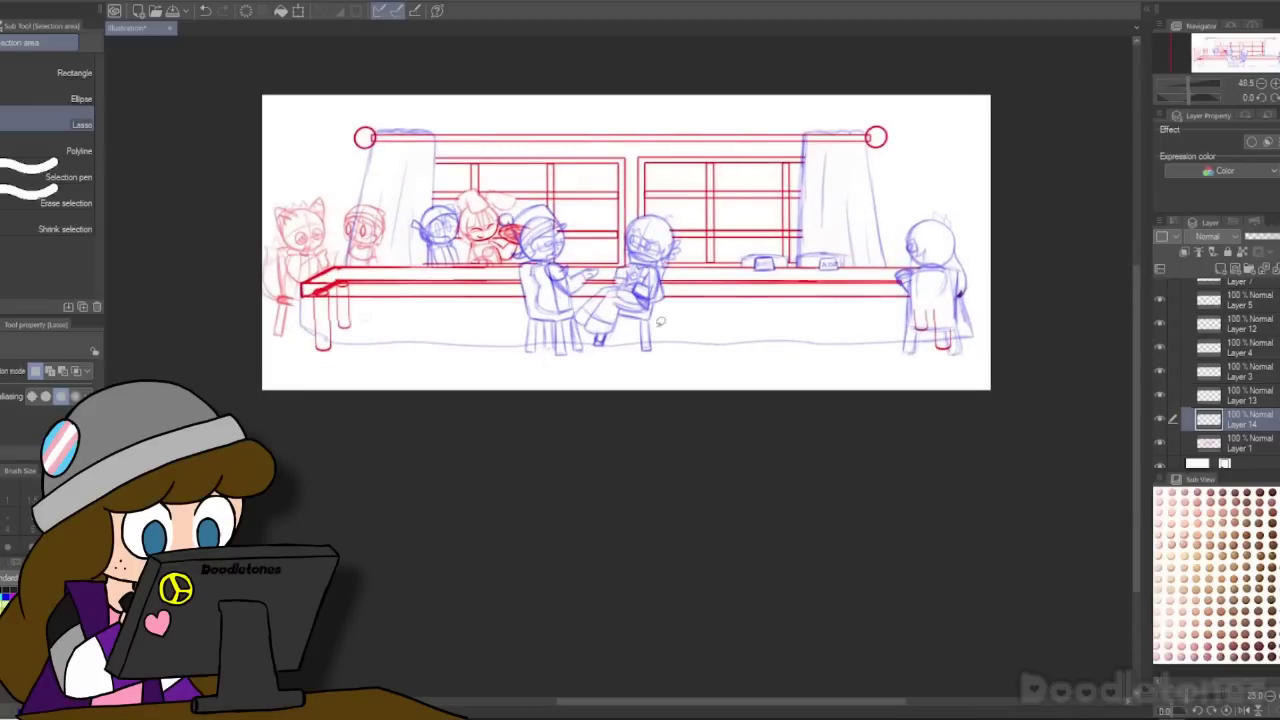
{"action": "scroll", "coordinate": [670, 250], "scroll_direction": "up", "scroll_amount": 2}
{"action": "scroll", "coordinate": [389, 196], "scroll_direction": "up", "scroll_amount": 1}
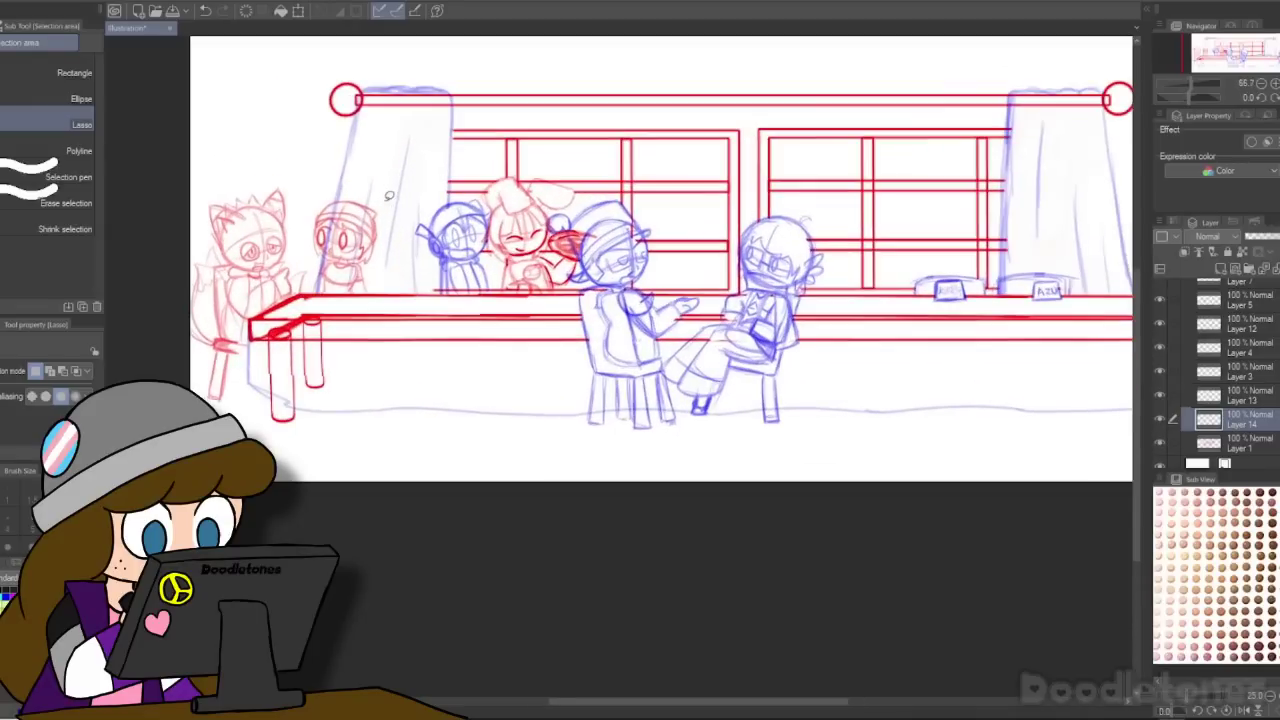
{"action": "scroll", "coordinate": [1207, 440], "scroll_direction": "up", "scroll_amount": 2}
{"action": "scroll", "coordinate": [892, 424], "scroll_direction": "down", "scroll_amount": 3}
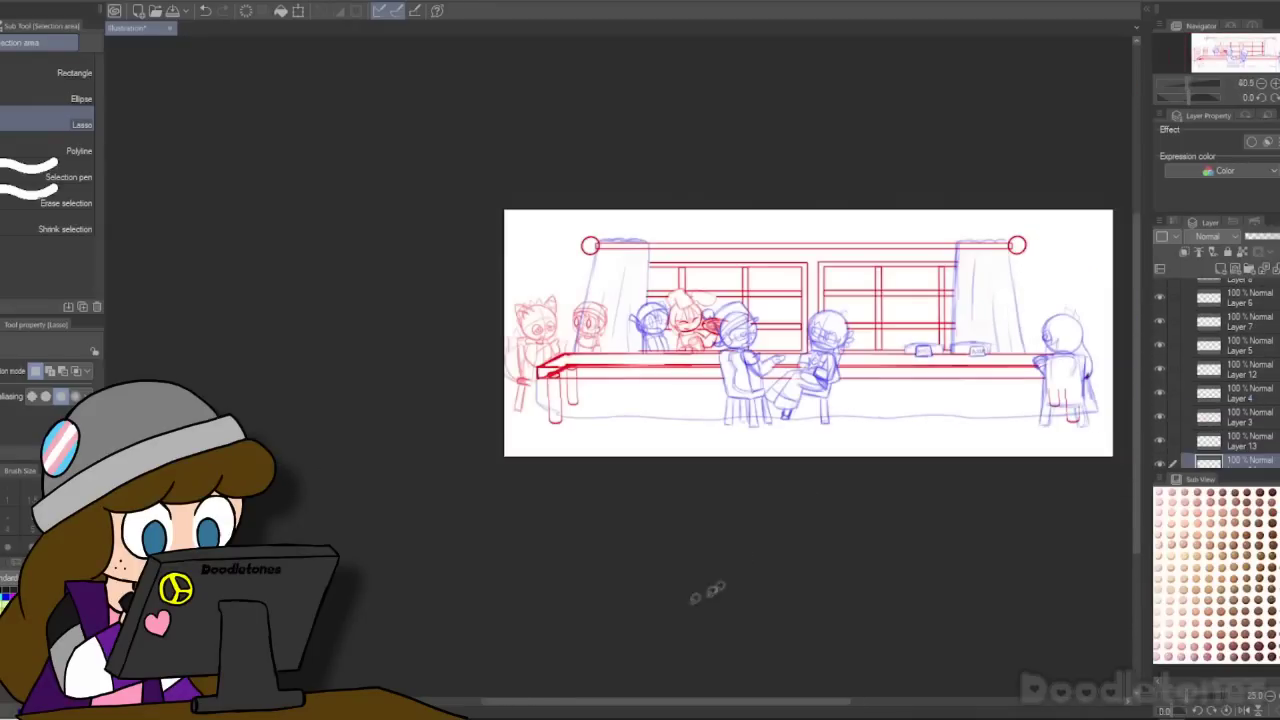
{"action": "left_click_drag", "start_coordinate": [588, 707], "coordinate": [648, 707]}
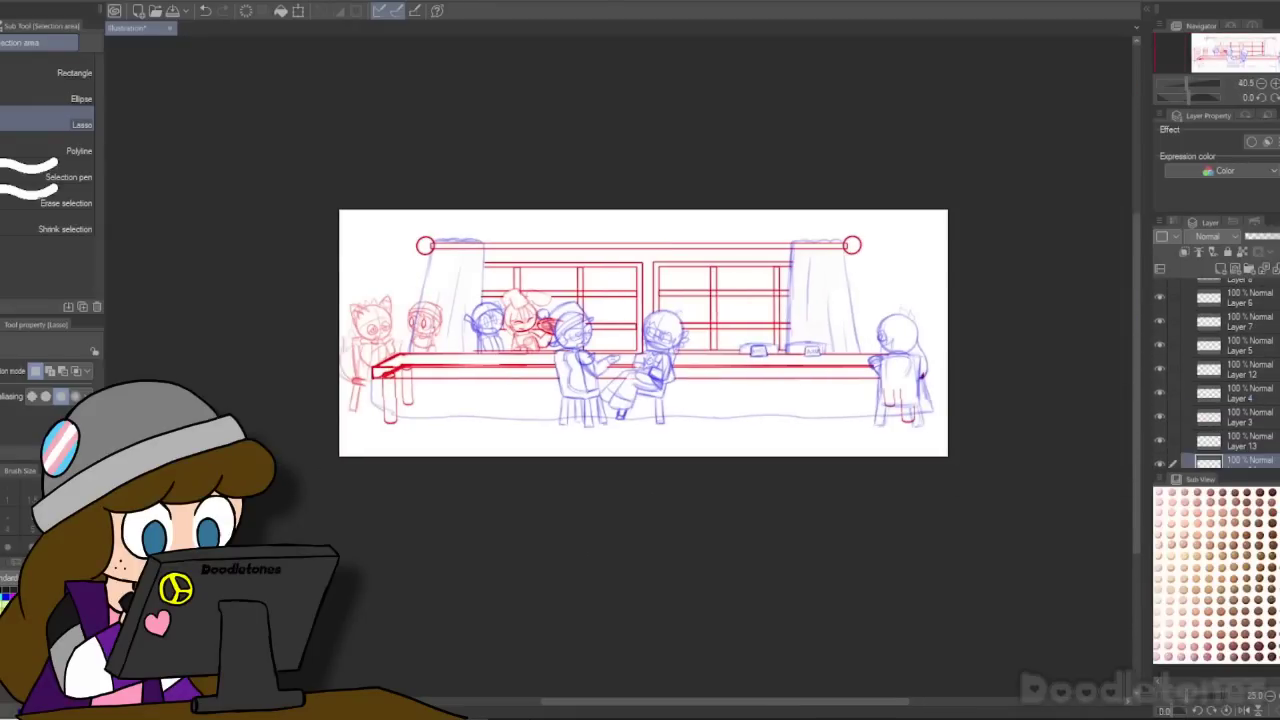
{"action": "scroll", "coordinate": [611, 293], "scroll_direction": "up", "scroll_amount": 1}
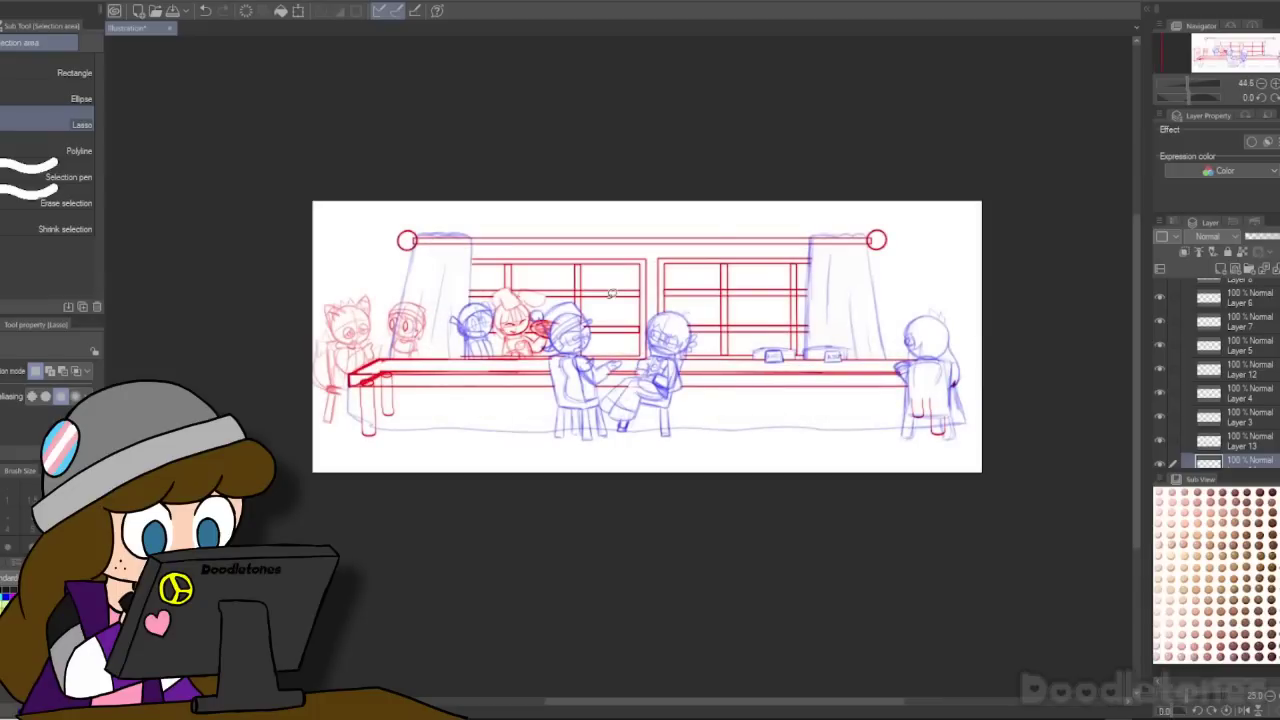
Step: Add a layer to the "behind table" folder and move the newly sketched head down to the table edge beside the headset character
{"action": "scroll", "coordinate": [413, 290], "scroll_direction": "up", "scroll_amount": 10}
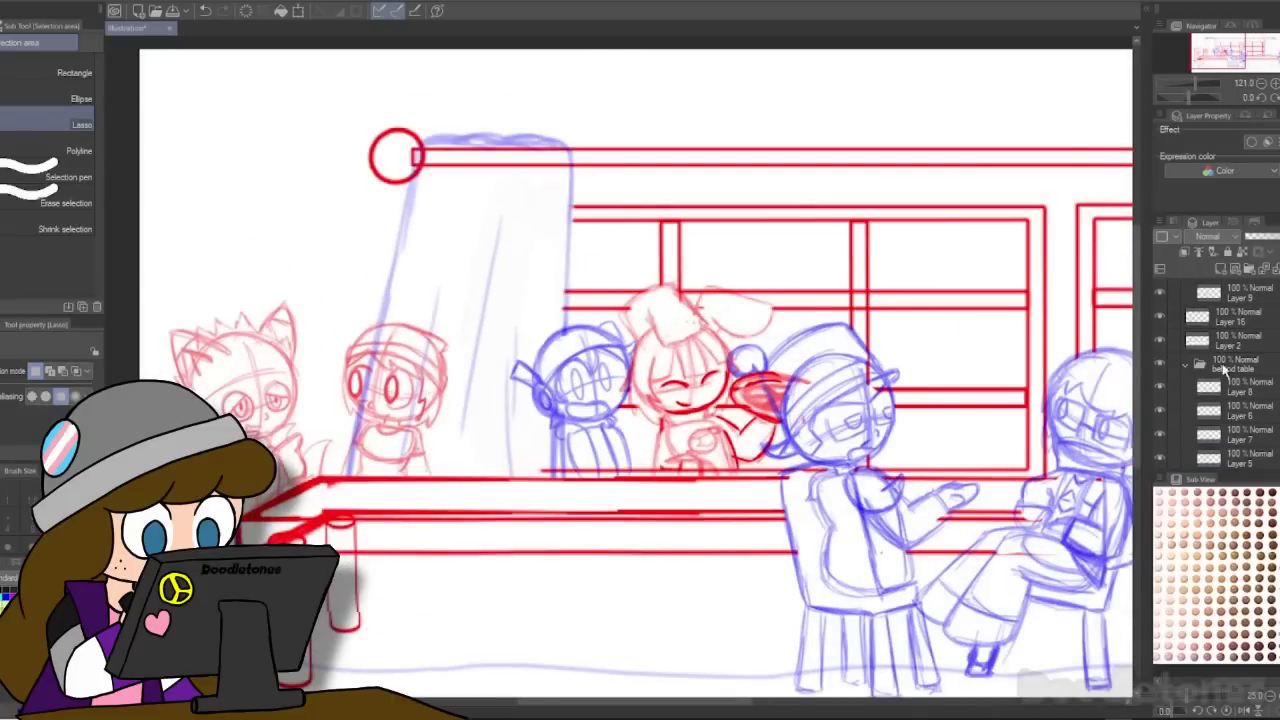
{"action": "left_click", "coordinate": [1220, 270]}
{"action": "scroll", "coordinate": [560, 464], "scroll_direction": "up", "scroll_amount": 3}
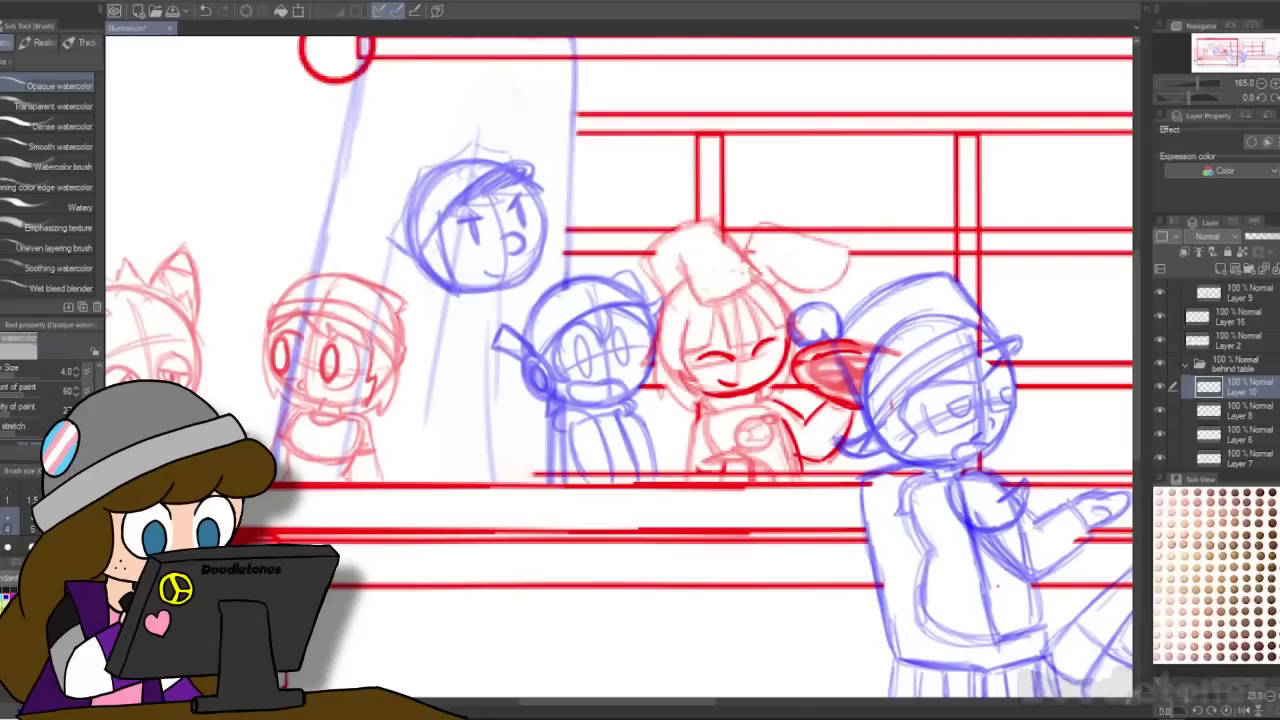
{"action": "key", "text": "ctrl+t"}
{"action": "left_click_drag", "start_coordinate": [510, 242], "coordinate": [523, 466]}
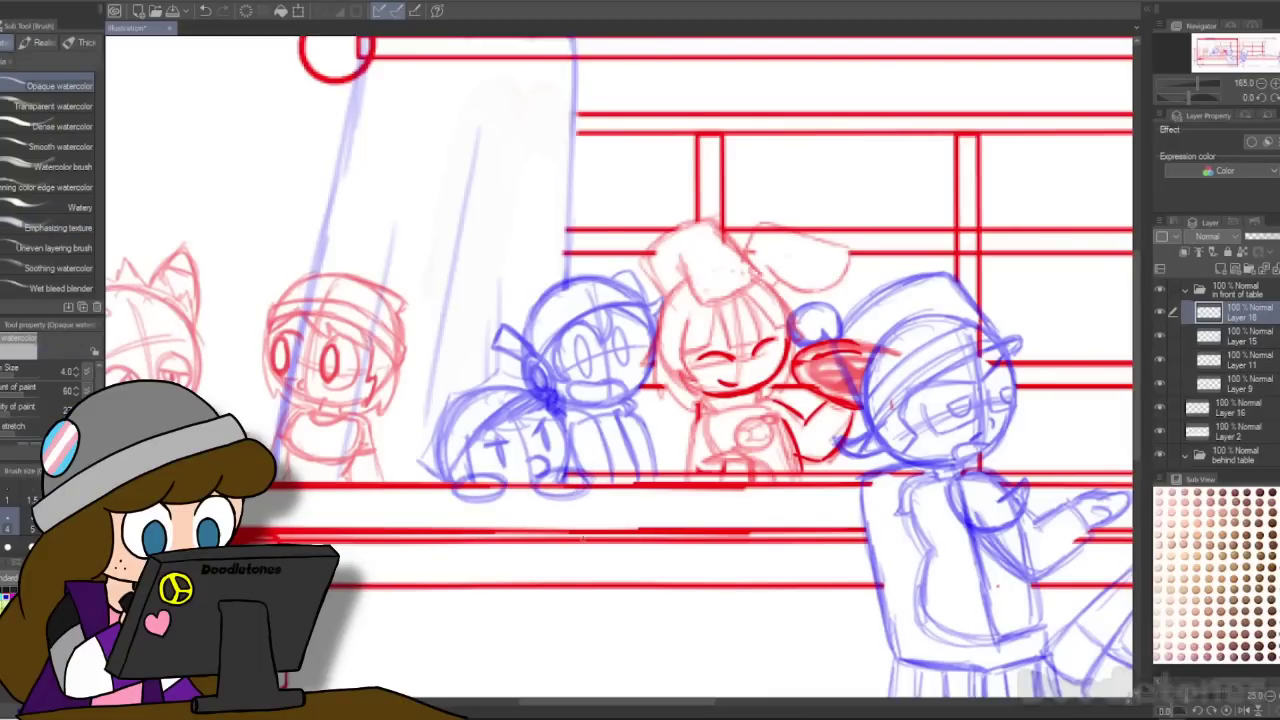
Step: Place the new layer beneath the hat-wearing seated character's sketch layer in the "in front of table" folder
{"action": "scroll", "coordinate": [834, 443], "scroll_direction": "down", "scroll_amount": 3}
{"action": "left_click_drag", "start_coordinate": [543, 704], "coordinate": [602, 711]}
{"action": "scroll", "coordinate": [726, 565], "scroll_direction": "up", "scroll_amount": 2}
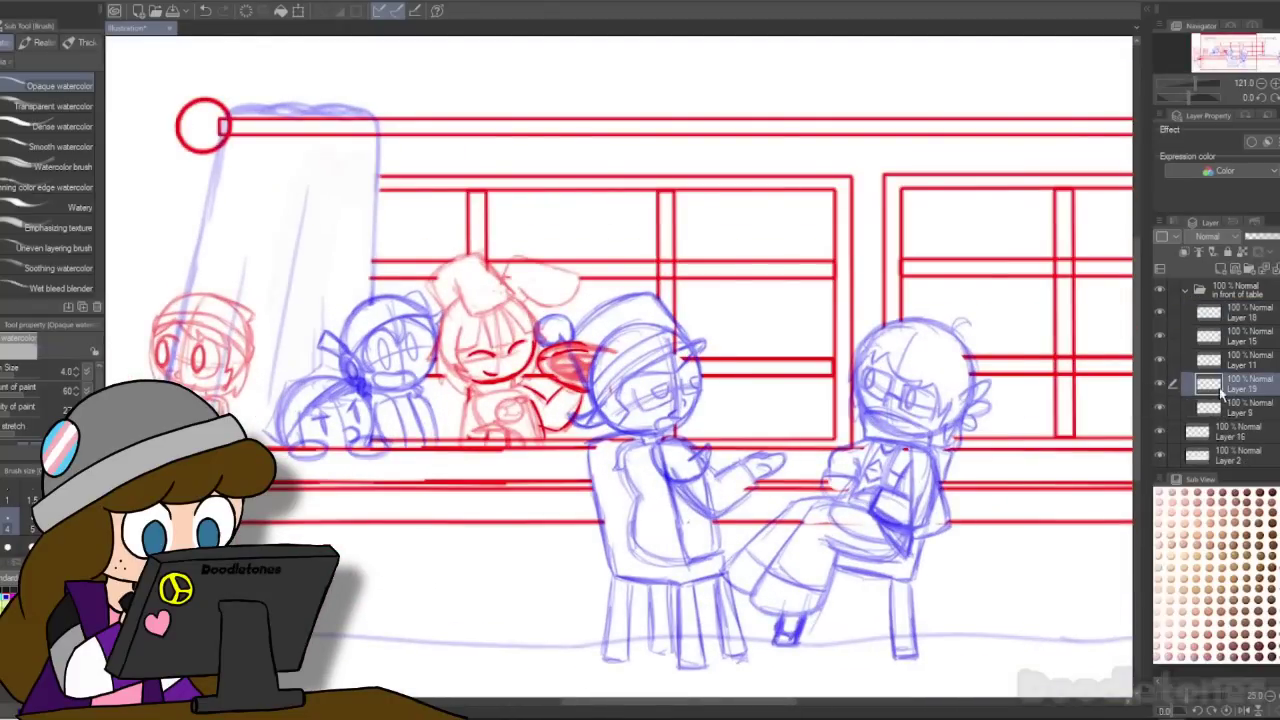
{"action": "left_click_drag", "start_coordinate": [1221, 393], "coordinate": [1221, 410]}
{"action": "key", "text": "ctrl+plus"}
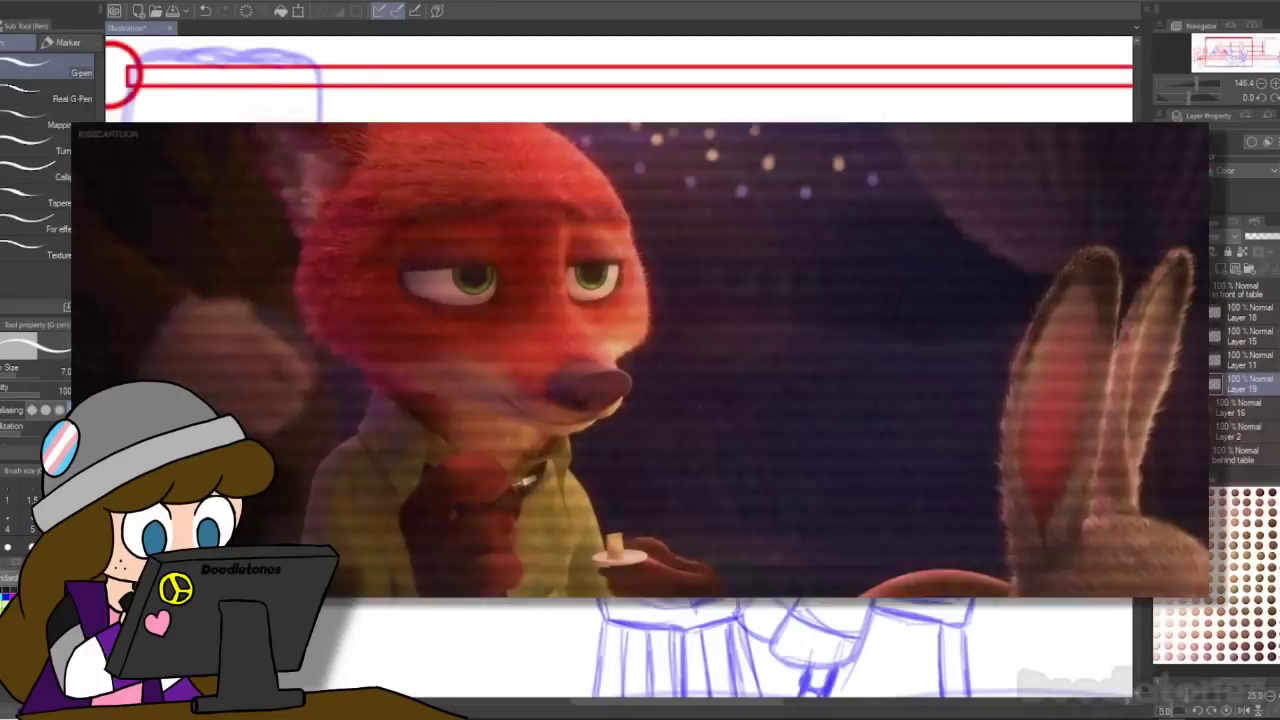
{"action": "scroll", "coordinate": [720, 238], "scroll_direction": "down", "scroll_amount": 5}
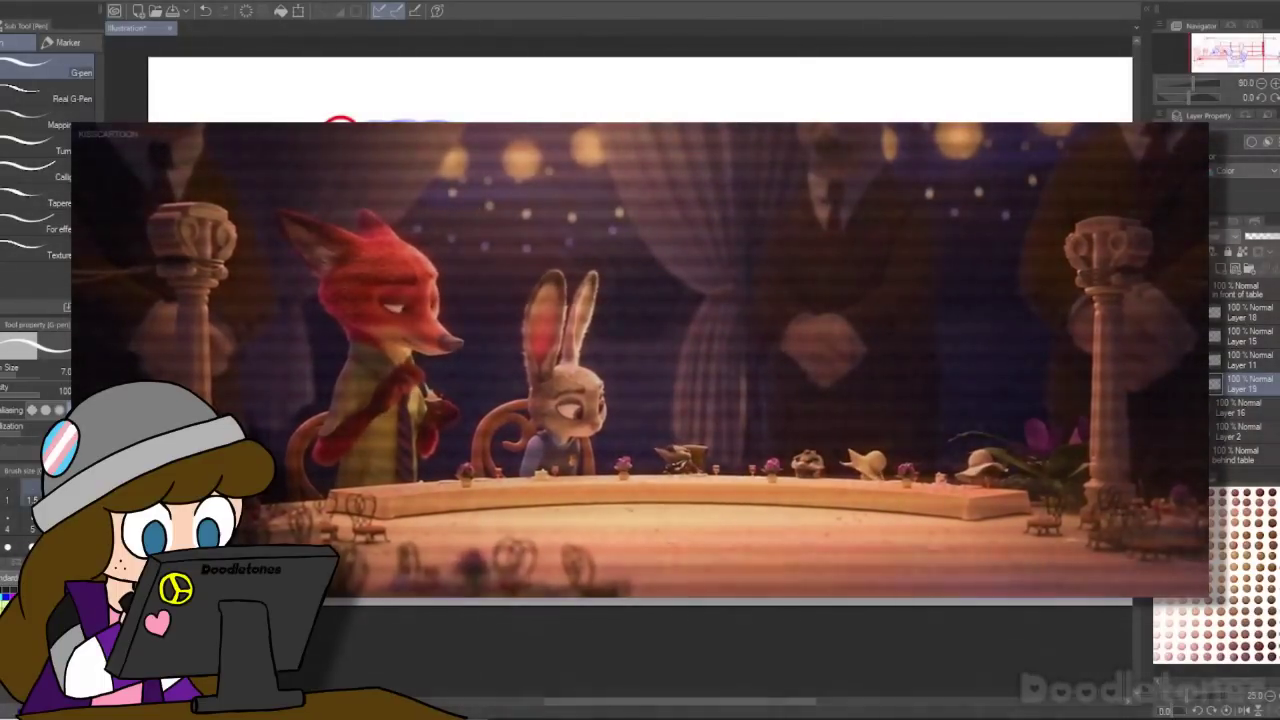
Step: Examine the seated characters up close and the table scene as a whole
{"action": "scroll", "coordinate": [400, 360], "scroll_direction": "down", "scroll_amount": 4}
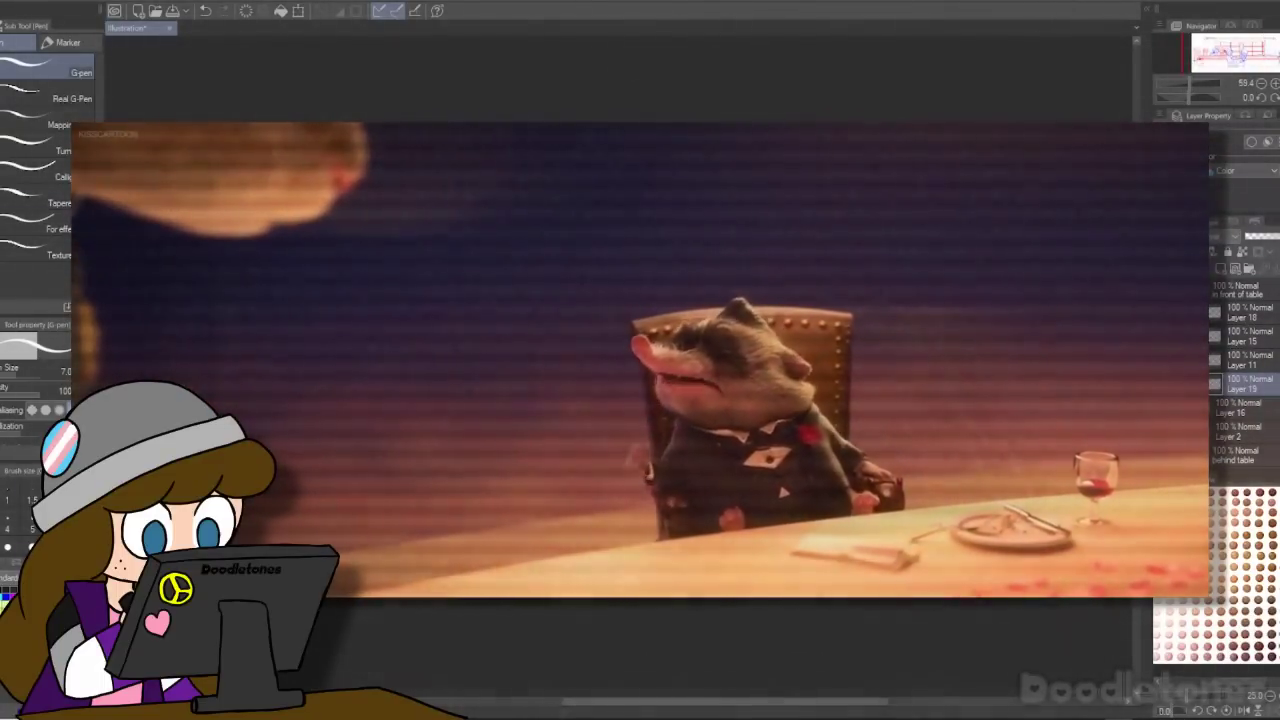
{"action": "scroll", "coordinate": [620, 420], "scroll_direction": "up", "scroll_amount": 6}
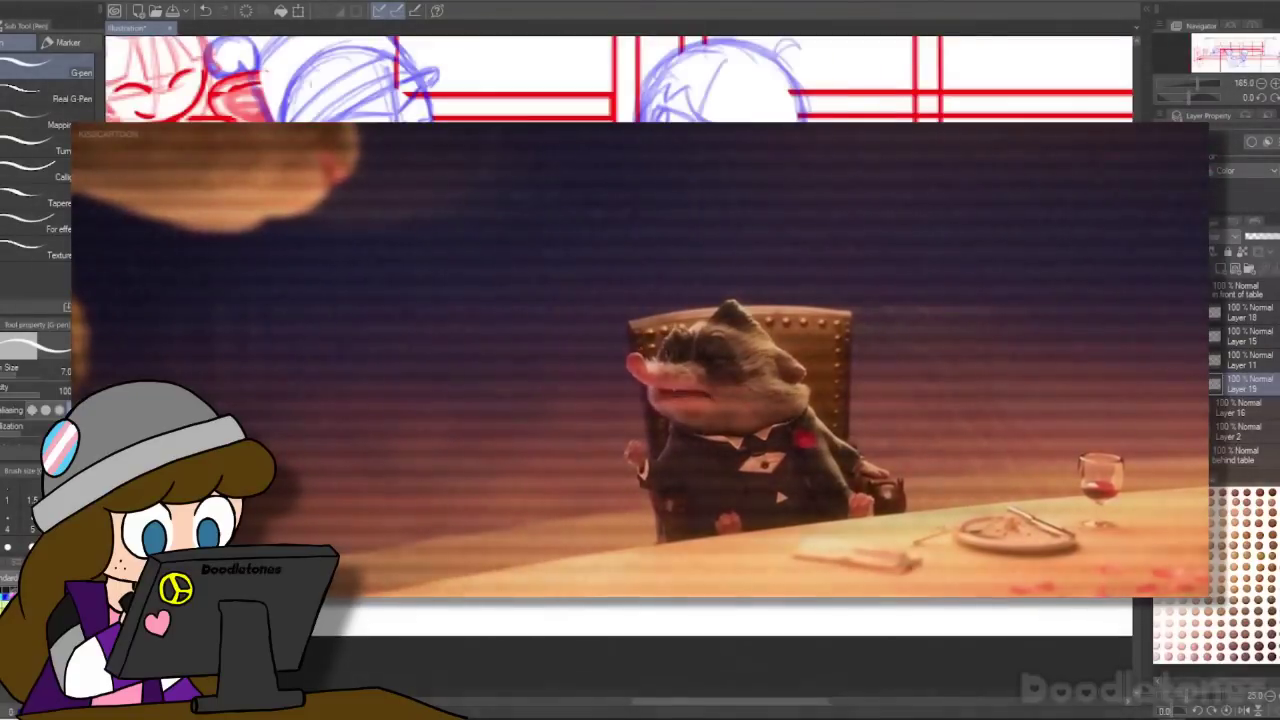
{"action": "scroll", "coordinate": [534, 442], "scroll_direction": "up", "scroll_amount": 1}
{"action": "key", "text": "b"}
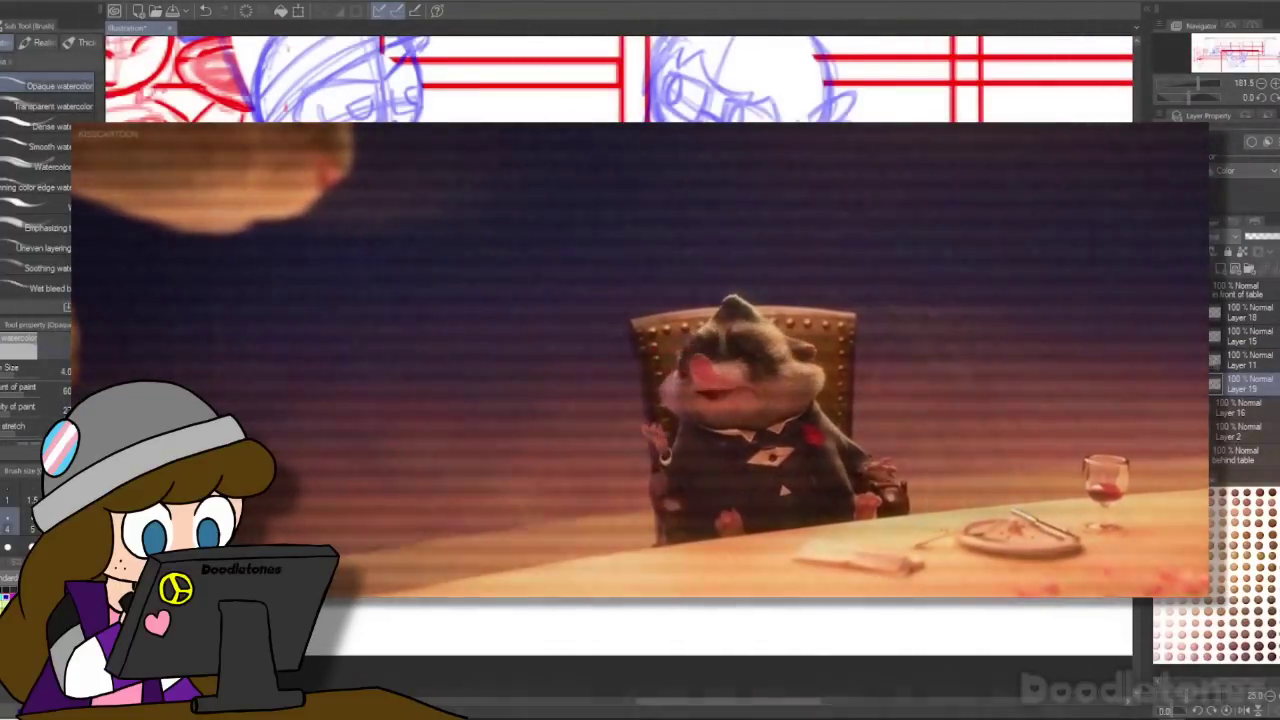
{"action": "left_click", "coordinate": [1248, 361]}
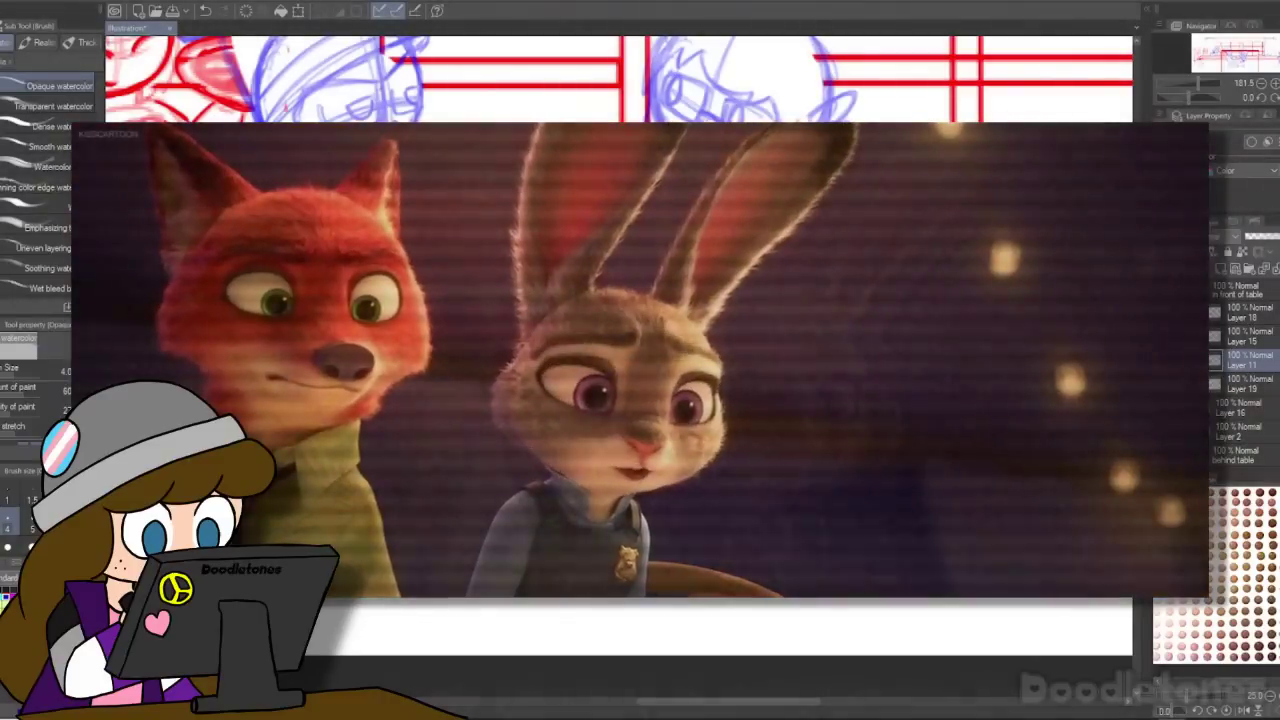
{"action": "scroll", "coordinate": [620, 380], "scroll_direction": "down", "scroll_amount": 5}
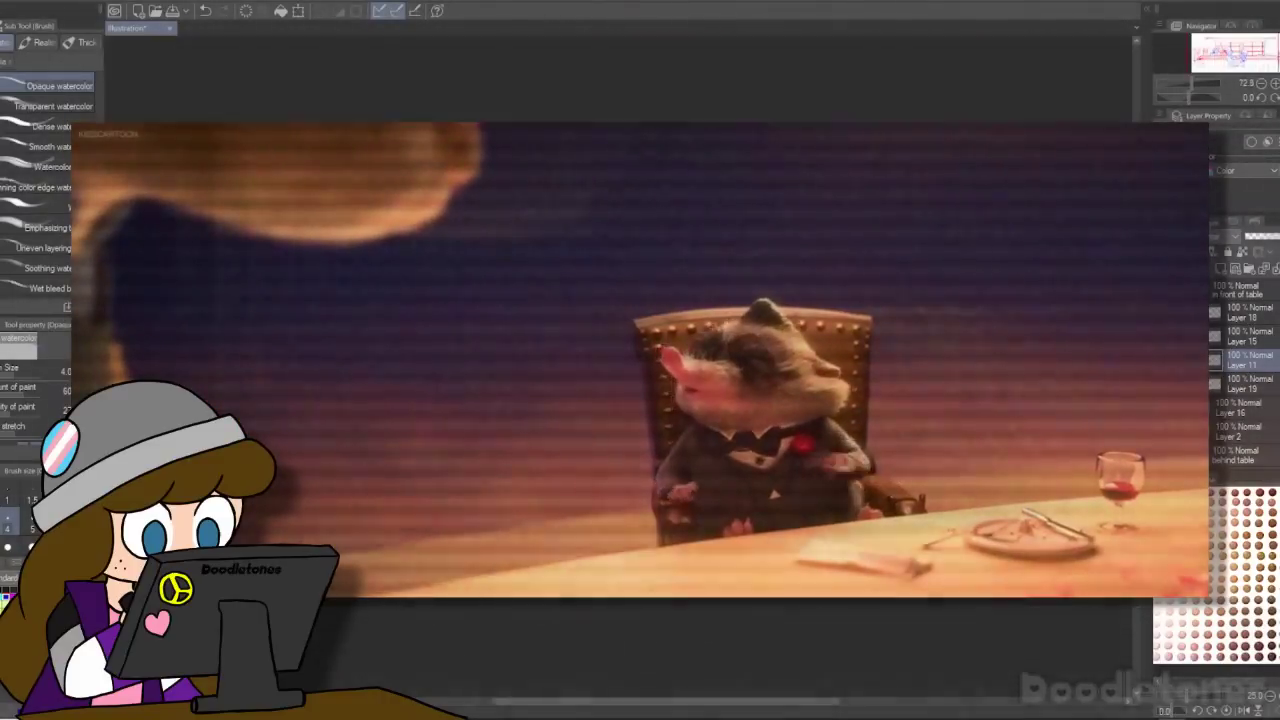
{"action": "scroll", "coordinate": [620, 380], "scroll_direction": "down", "scroll_amount": 4}
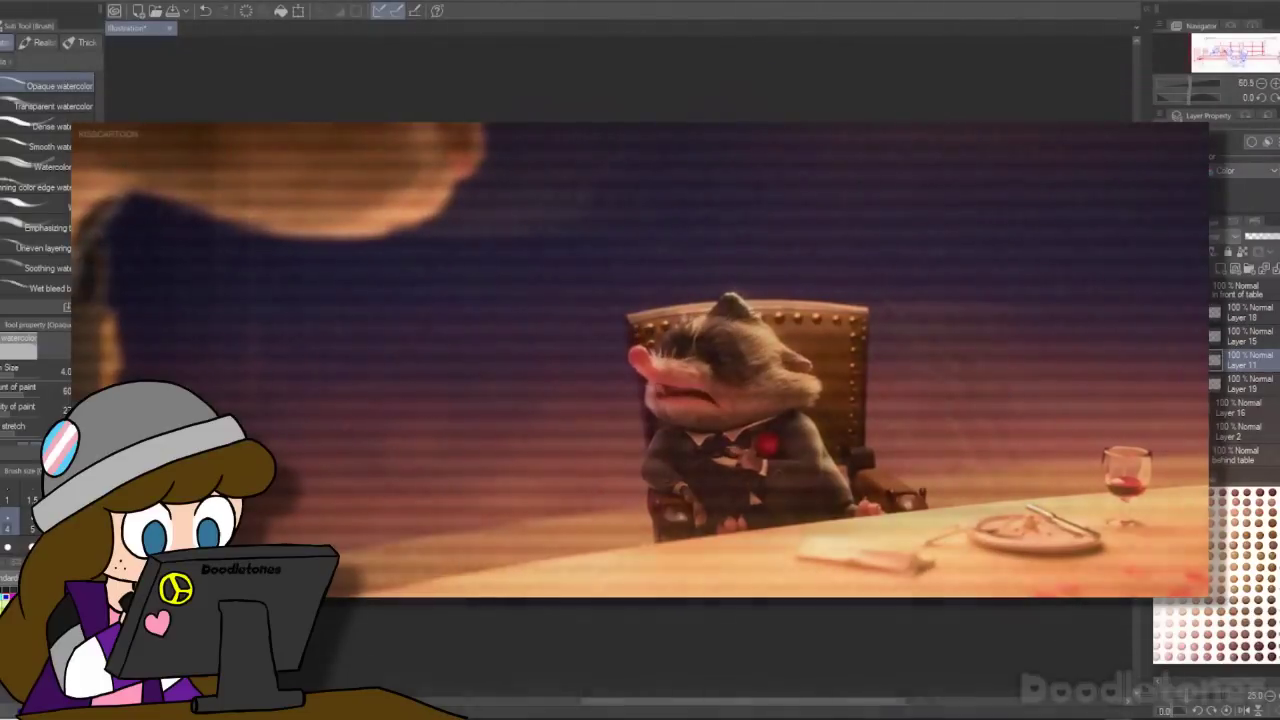
{"action": "scroll", "coordinate": [620, 380], "scroll_direction": "up", "scroll_amount": 2}
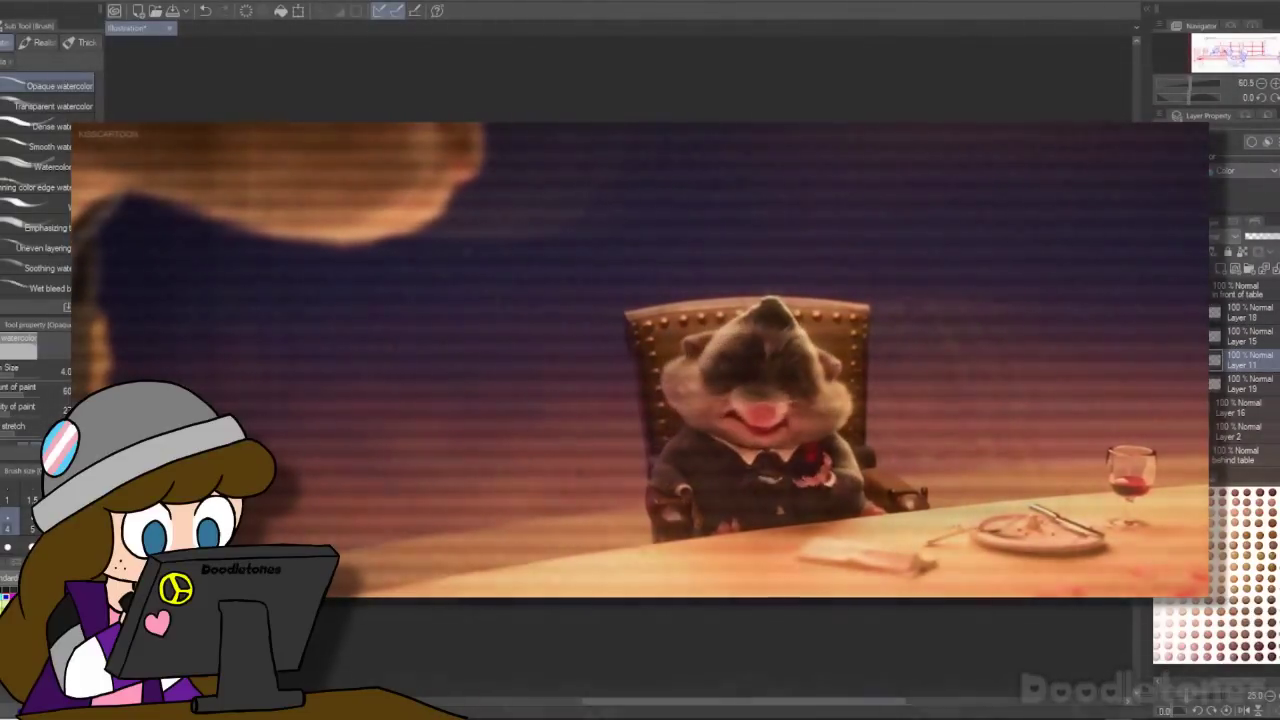
{"action": "scroll", "coordinate": [620, 380], "scroll_direction": "down", "scroll_amount": 1}
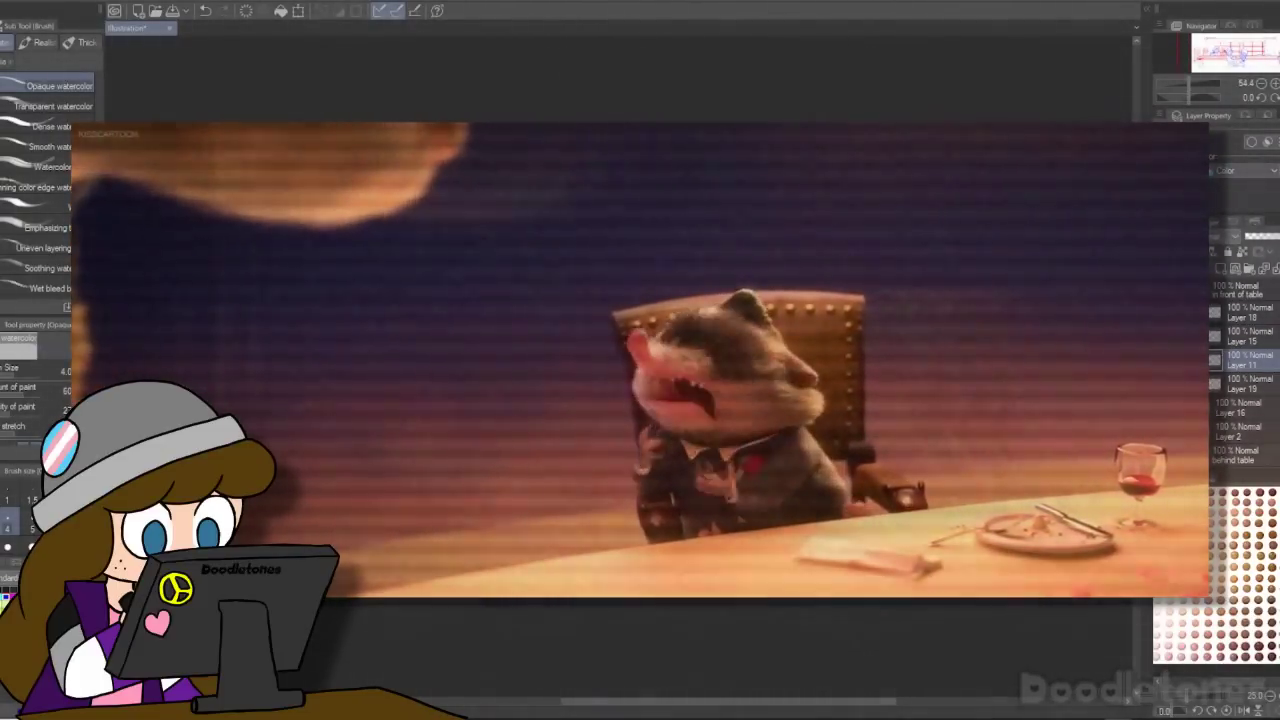
Step: Collapse both table folders and make Layer 9, just above the paper layer, the active layer
{"action": "left_click", "coordinate": [1190, 290]}
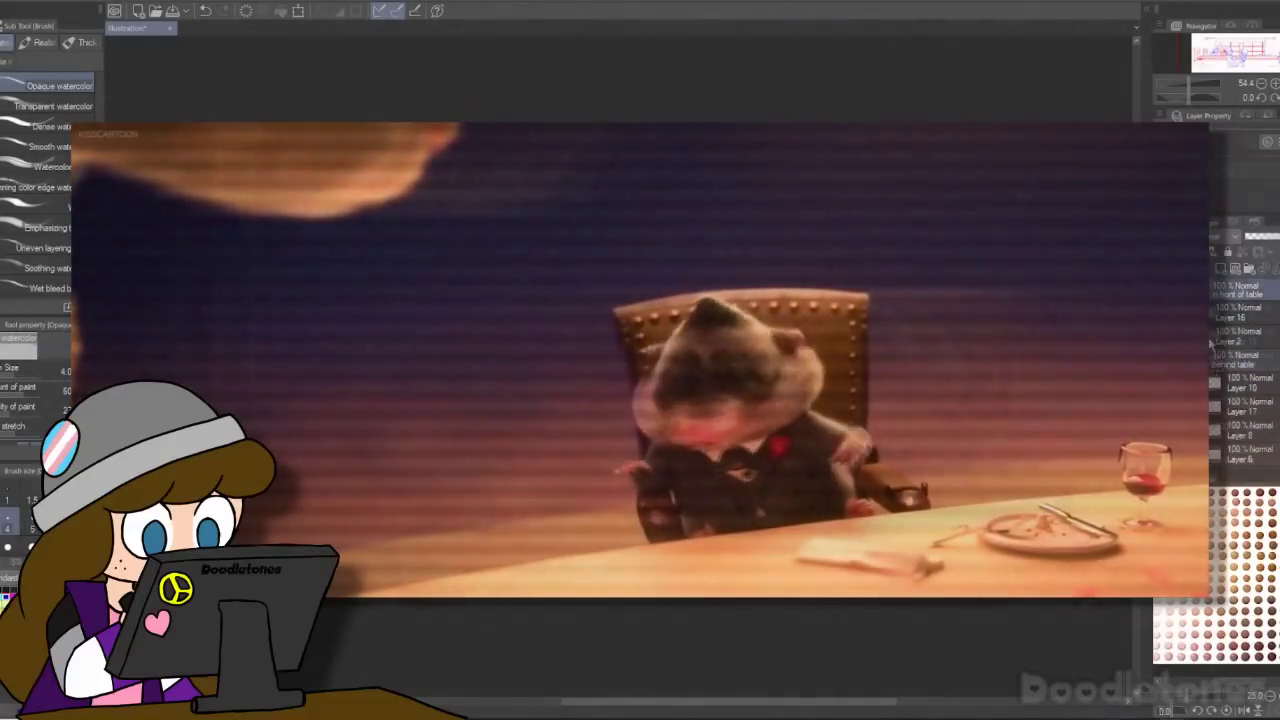
{"action": "left_click", "coordinate": [1190, 360]}
{"action": "left_click", "coordinate": [1238, 383]}
{"action": "left_click_drag", "start_coordinate": [709, 703], "coordinate": [835, 703]}
{"action": "scroll", "coordinate": [620, 400], "scroll_direction": "up", "scroll_amount": 1}
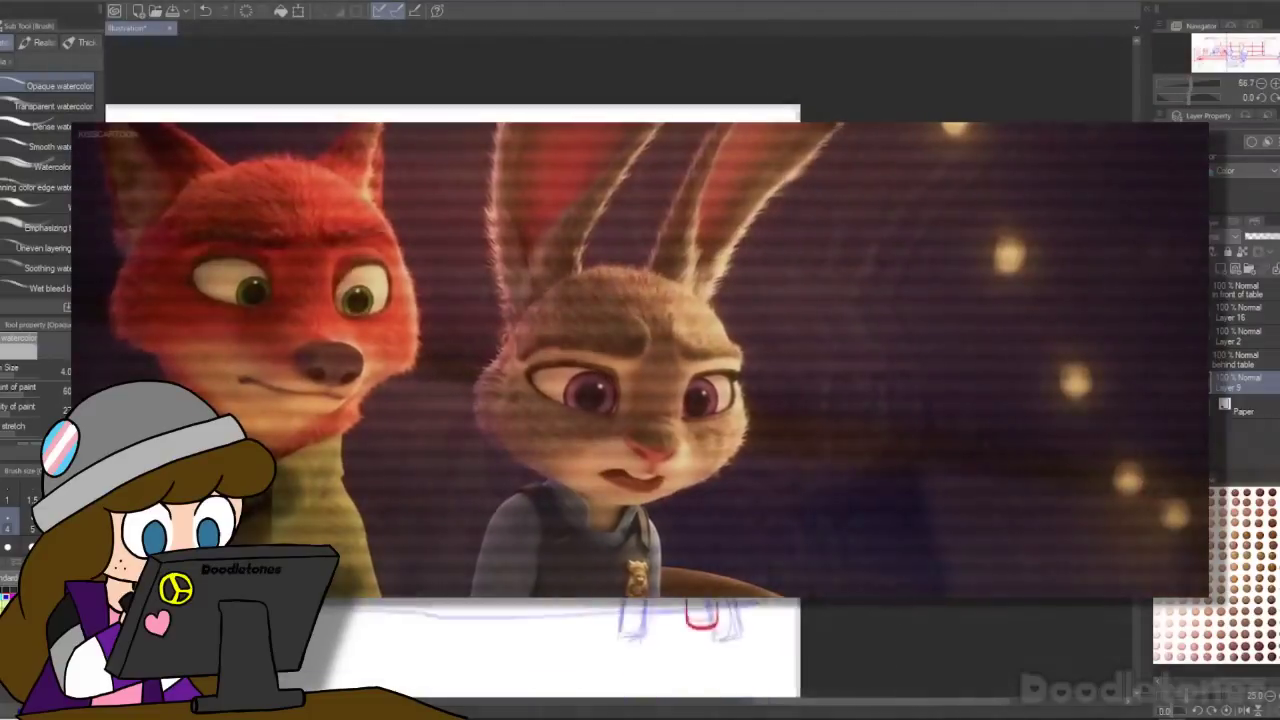
{"action": "scroll", "coordinate": [735, 400], "scroll_direction": "up", "scroll_amount": 5}
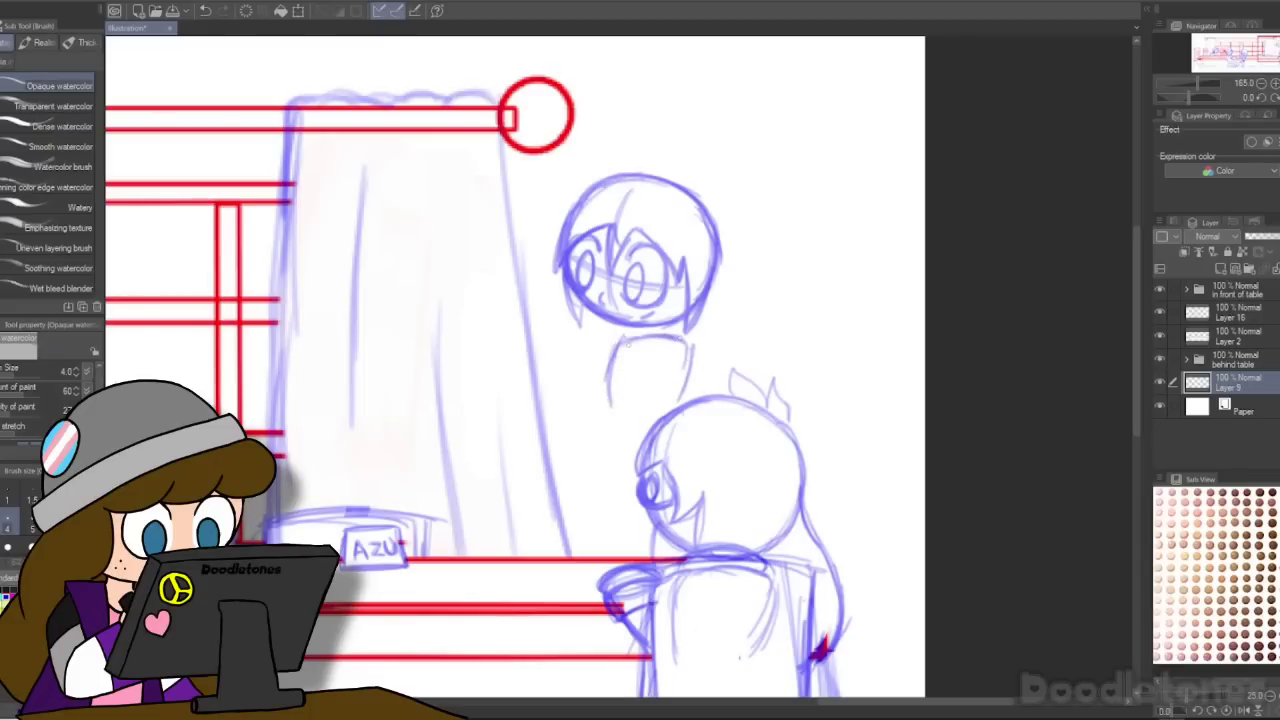
Step: Lasso the standing character's torso sketch and shift it slightly to the left beneath the head
{"action": "key", "text": "m"}
{"action": "left_click_drag", "start_coordinate": [606, 338], "coordinate": [612, 334]}
{"action": "key", "text": "ctrl+t"}
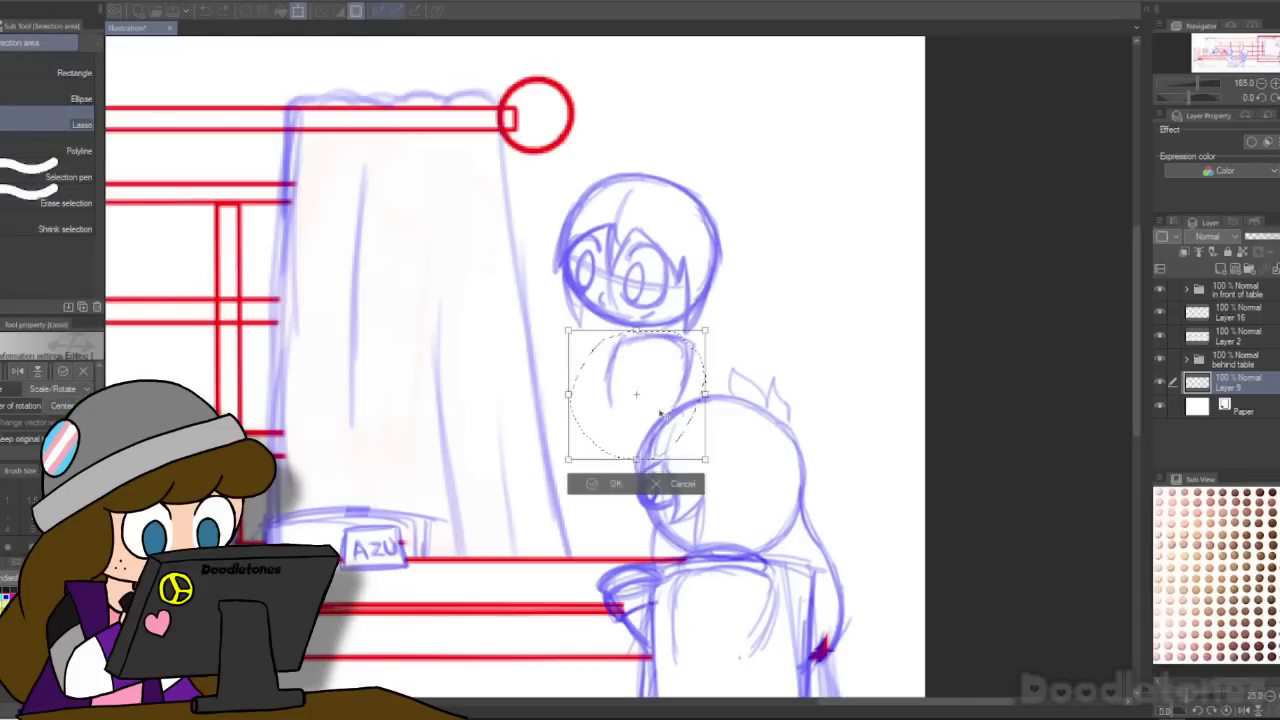
{"action": "left_click_drag", "start_coordinate": [640, 395], "coordinate": [631, 394]}
{"action": "key", "text": "Return"}
{"action": "key", "text": "ctrl+d"}
Step: Rework the standing character's torso outline, extending both sides and closing the lower edge behind the seated character's head
{"action": "key", "text": "e"}
{"action": "left_click_drag", "start_coordinate": [688, 338], "coordinate": [661, 412]}
{"action": "key", "text": "b"}
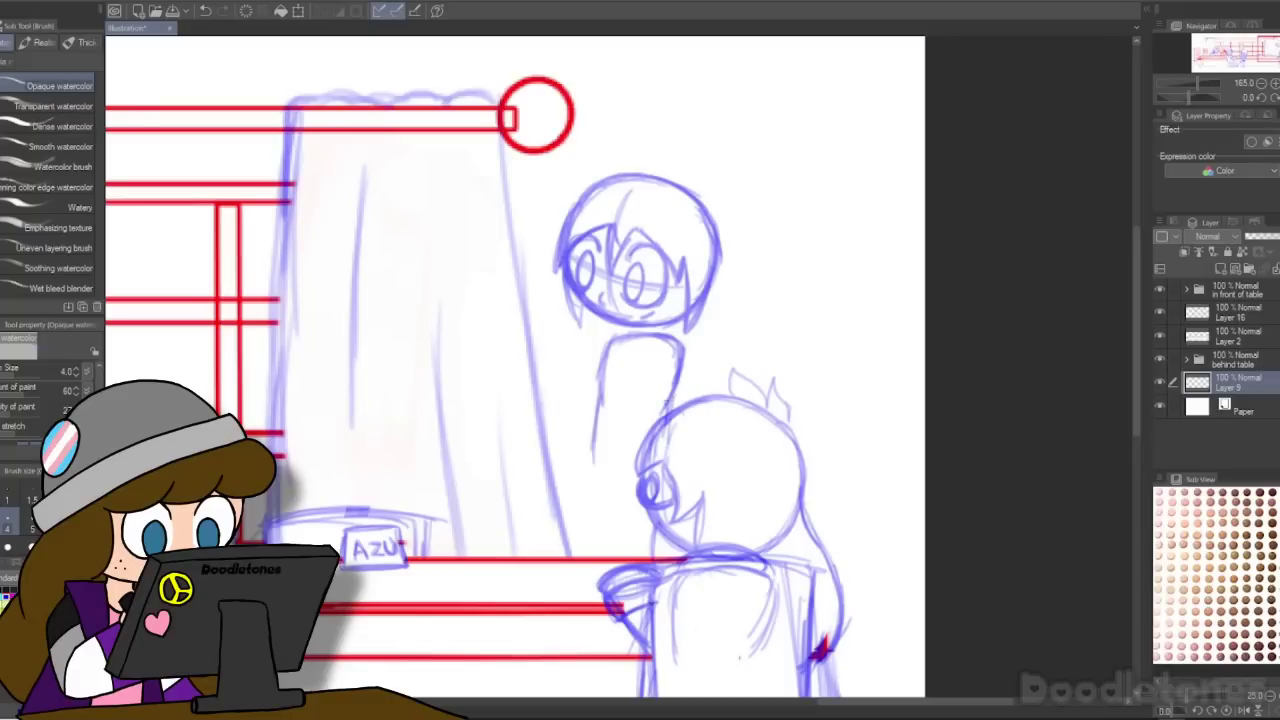
{"action": "left_click_drag", "start_coordinate": [674, 430], "coordinate": [636, 470]}
{"action": "mouse_move", "coordinate": [598, 402]}
{"action": "left_mouse_down"}
{"action": "mouse_move", "coordinate": [592, 444]}
{"action": "mouse_move", "coordinate": [640, 472]}
{"action": "left_mouse_up"}
Step: Sketch hair strands beside the standing character's face and a looped tuft on top of the head
{"action": "left_click_drag", "start_coordinate": [714, 258], "coordinate": [708, 342]}
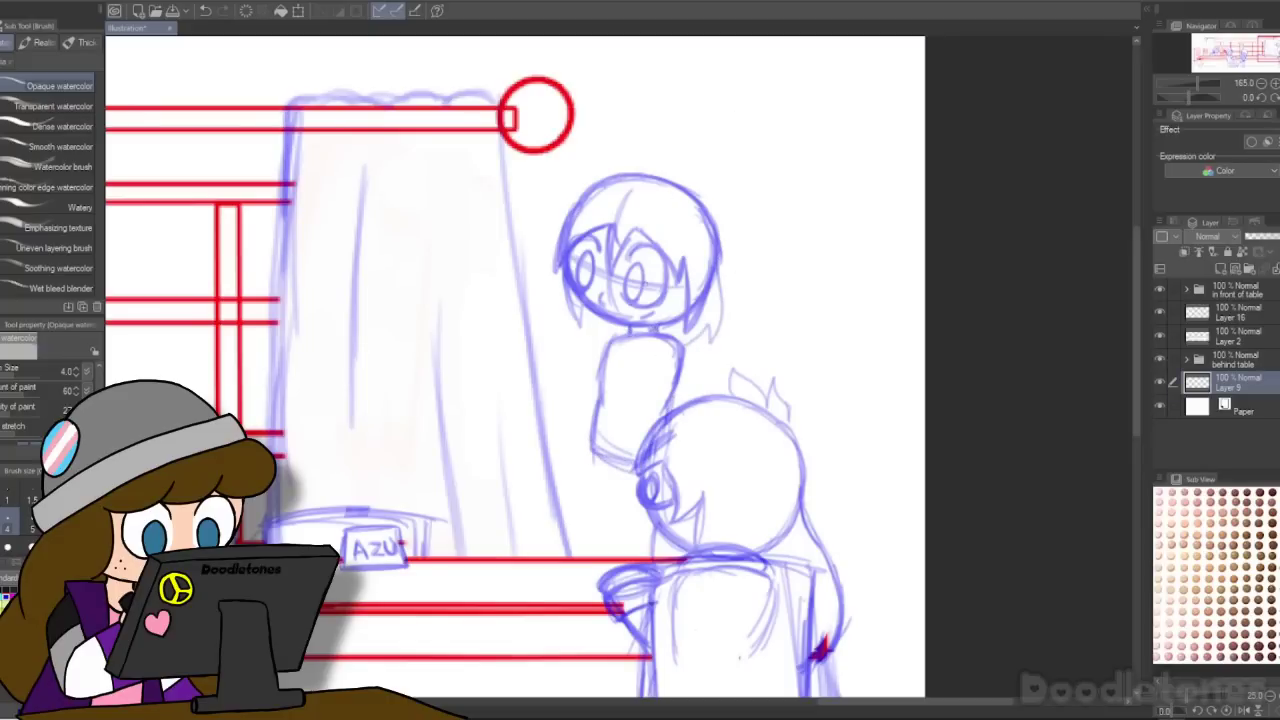
{"action": "key", "text": "ctrl+z"}
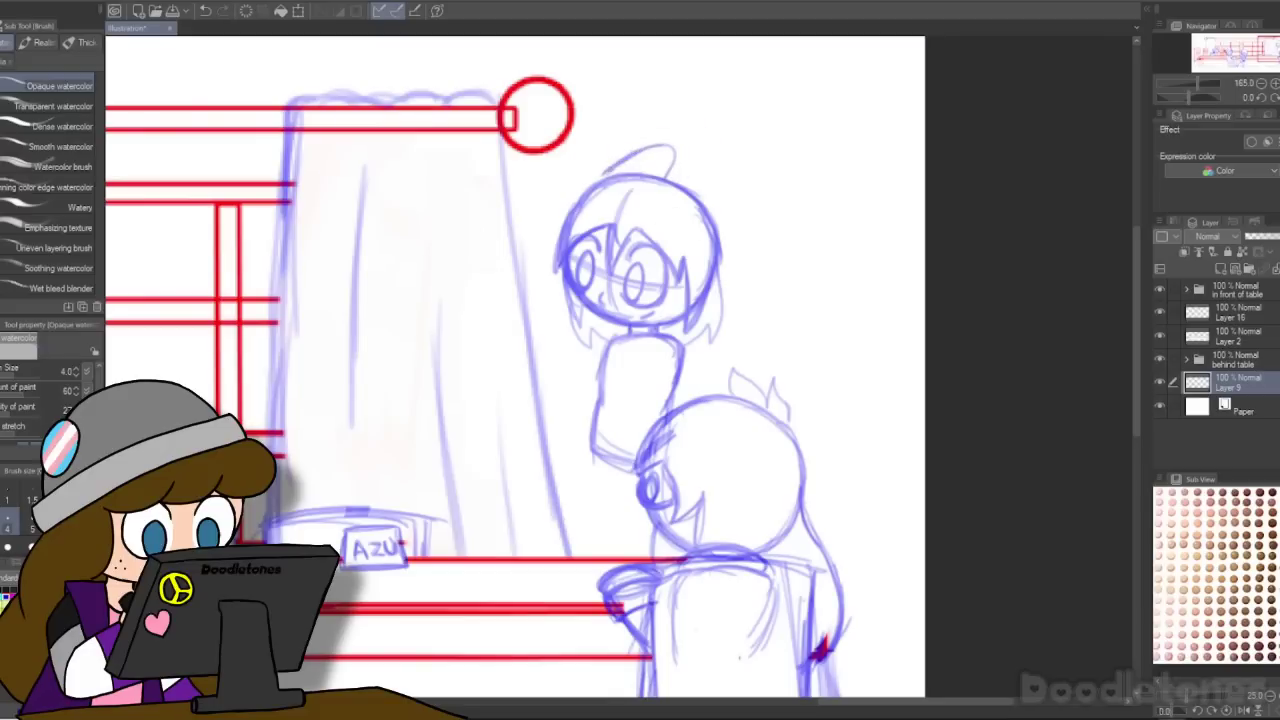
{"action": "left_click_drag", "start_coordinate": [683, 174], "coordinate": [603, 168]}
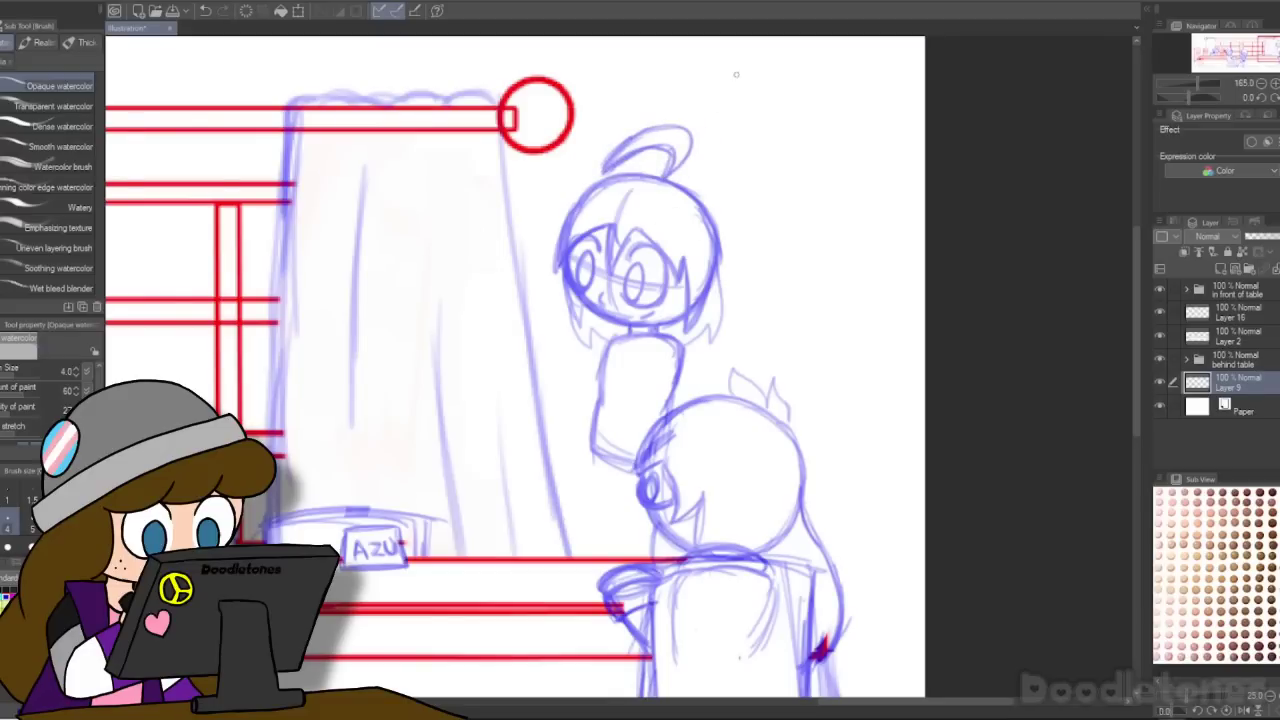
Step: Sketch the standing character's lower body lines from the waist down to the table edge
{"action": "scroll", "coordinate": [736, 74], "scroll_direction": "down", "scroll_amount": 3}
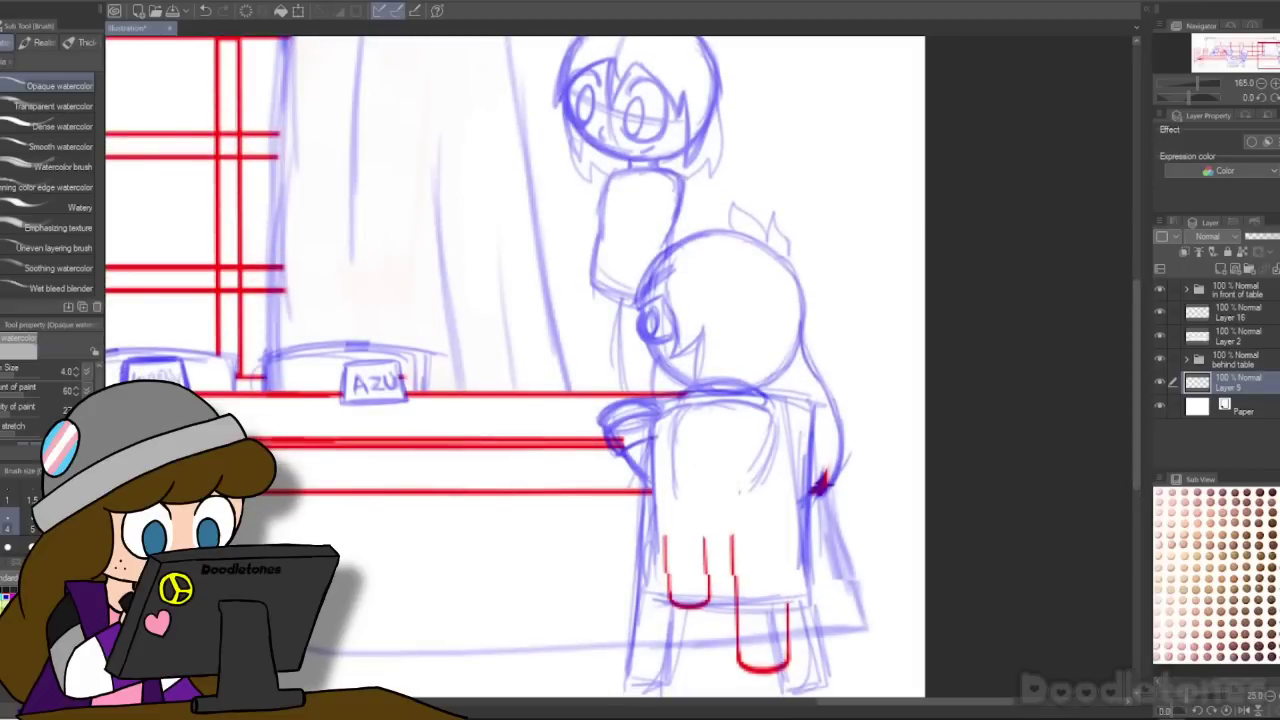
{"action": "left_click_drag", "start_coordinate": [669, 298], "coordinate": [694, 386]}
{"action": "left_click_drag", "start_coordinate": [593, 290], "coordinate": [575, 390]}
{"action": "left_click_drag", "start_coordinate": [595, 268], "coordinate": [577, 390]}
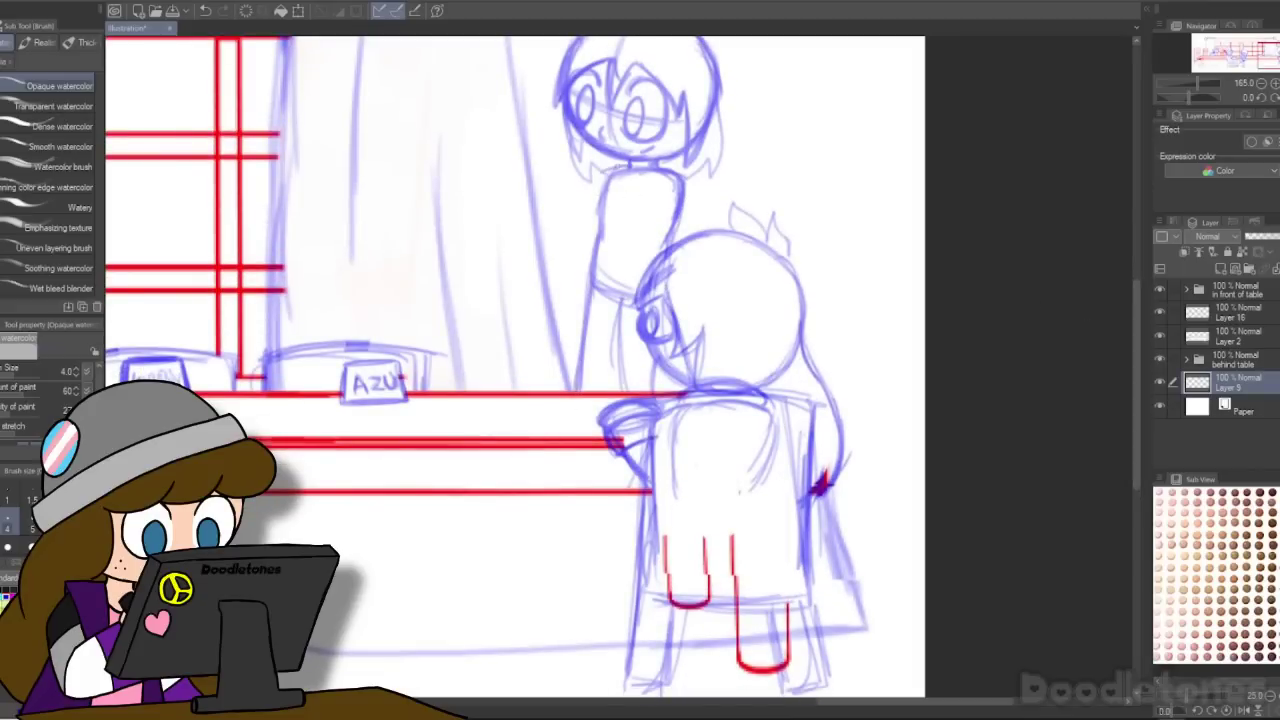
Step: Sketch the standing character's forearm across the torso with rounded hands, undoing the extra hand strokes
{"action": "mouse_move", "coordinate": [575, 237]}
{"action": "left_mouse_down"}
{"action": "mouse_move", "coordinate": [650, 238]}
{"action": "mouse_move", "coordinate": [600, 226]}
{"action": "left_mouse_up"}
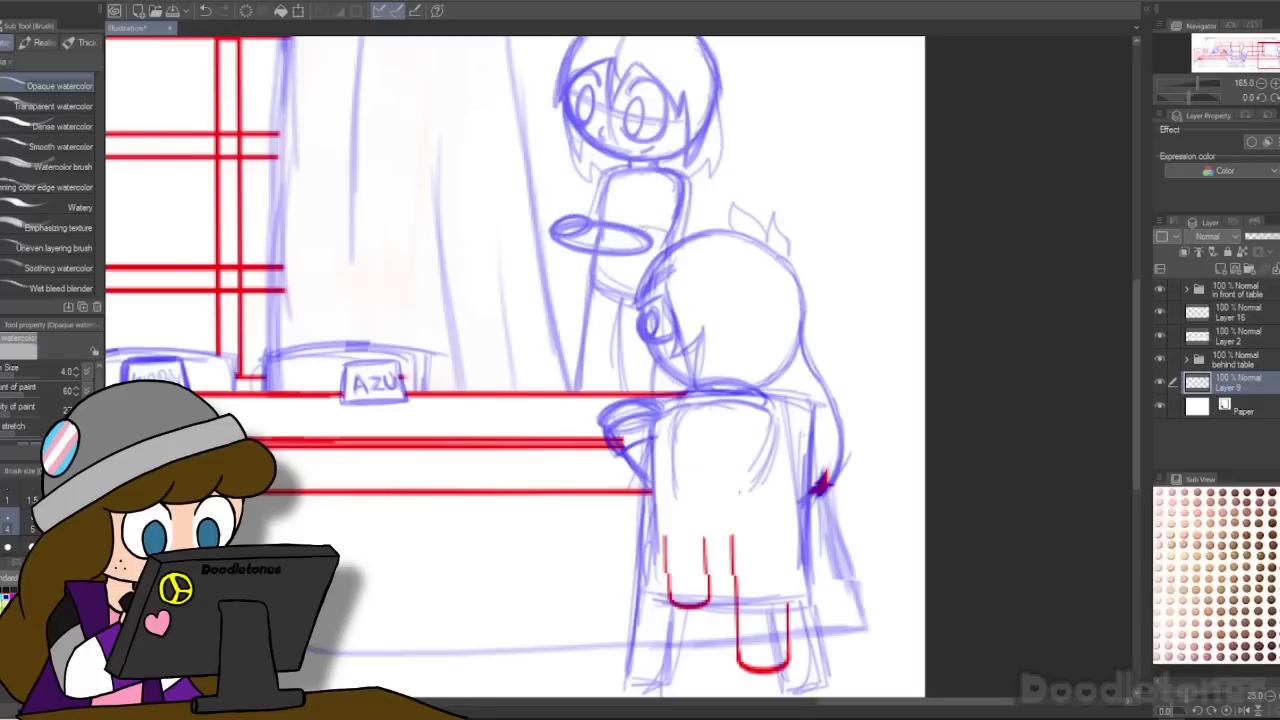
{"action": "mouse_move", "coordinate": [628, 232]}
{"action": "left_mouse_down"}
{"action": "mouse_move", "coordinate": [650, 248]}
{"action": "mouse_move", "coordinate": [626, 236]}
{"action": "left_mouse_up"}
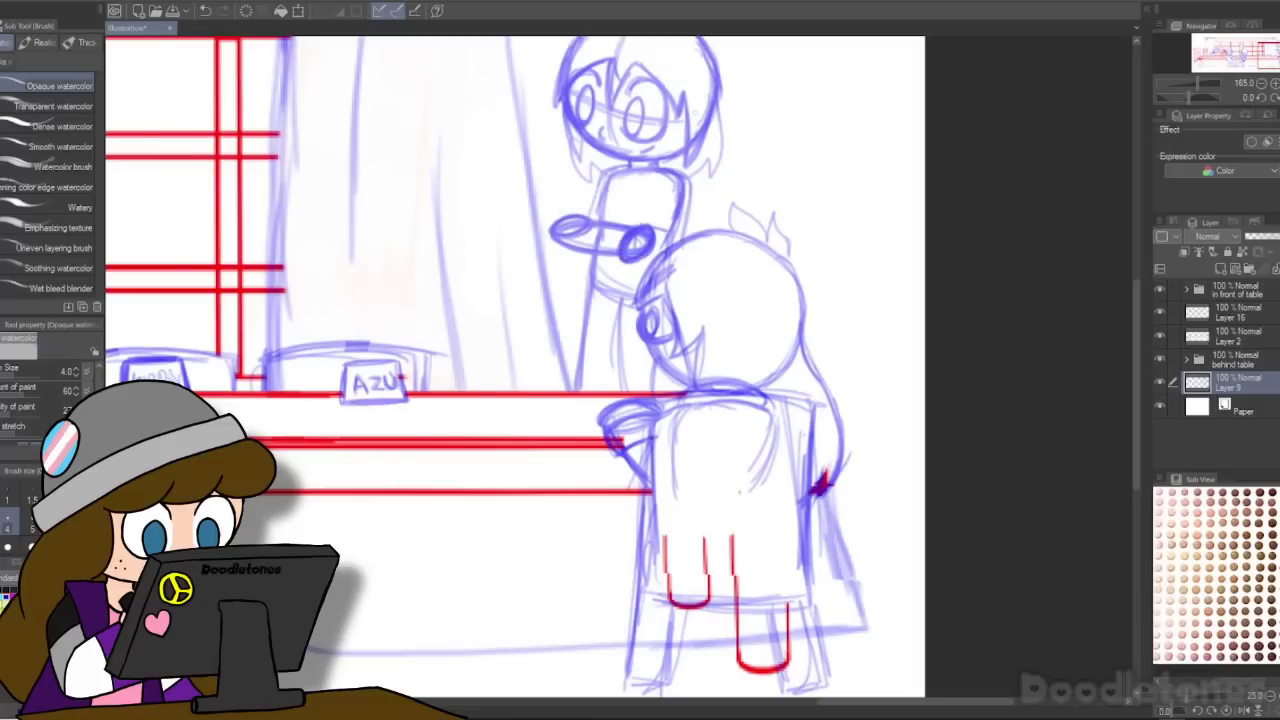
{"action": "key", "text": "ctrl+z"}
{"action": "key", "text": "ctrl+z"}
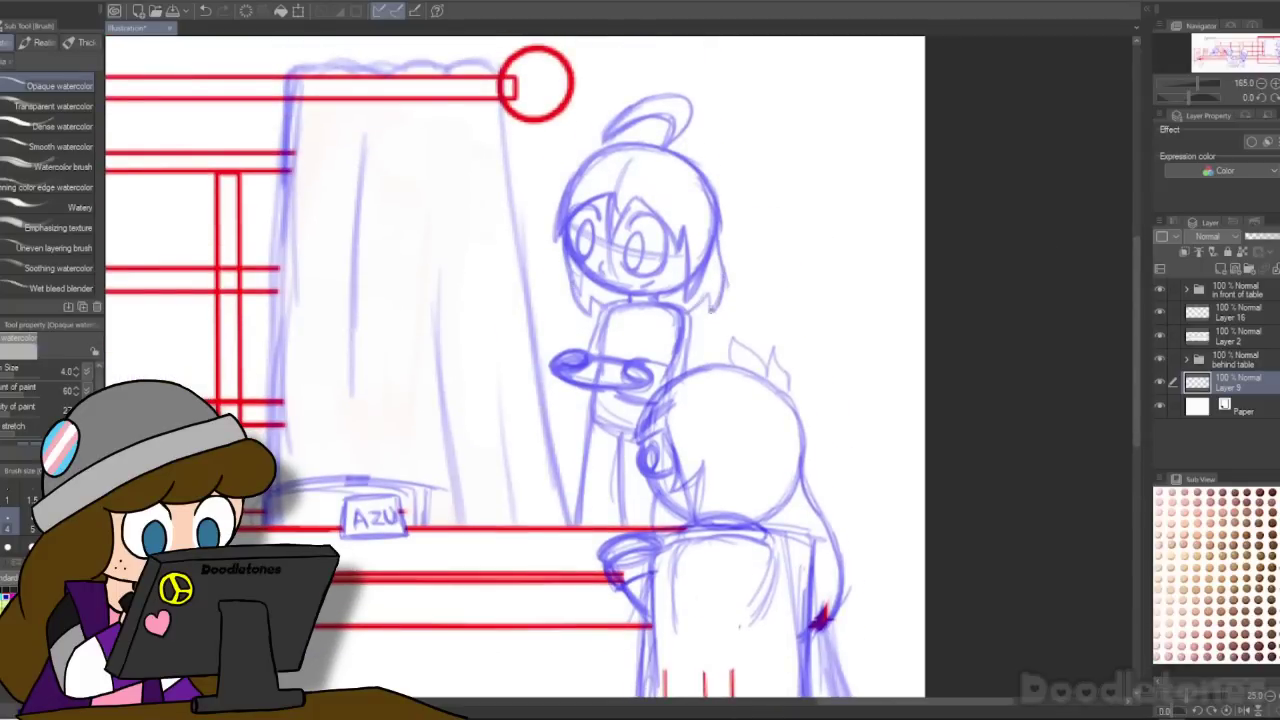
Step: Lasso the whole standing character and move it down and slightly right behind the seated character
{"action": "scroll", "coordinate": [684, 349], "scroll_direction": "down", "scroll_amount": 3}
{"action": "key", "text": "m"}
{"action": "mouse_move", "coordinate": [746, 272]}
{"action": "left_mouse_down"}
{"action": "mouse_move", "coordinate": [548, 266]}
{"action": "mouse_move", "coordinate": [740, 228]}
{"action": "left_mouse_up"}
{"action": "key", "text": "ctrl+t"}
{"action": "left_click_drag", "start_coordinate": [680, 371], "coordinate": [700, 429]}
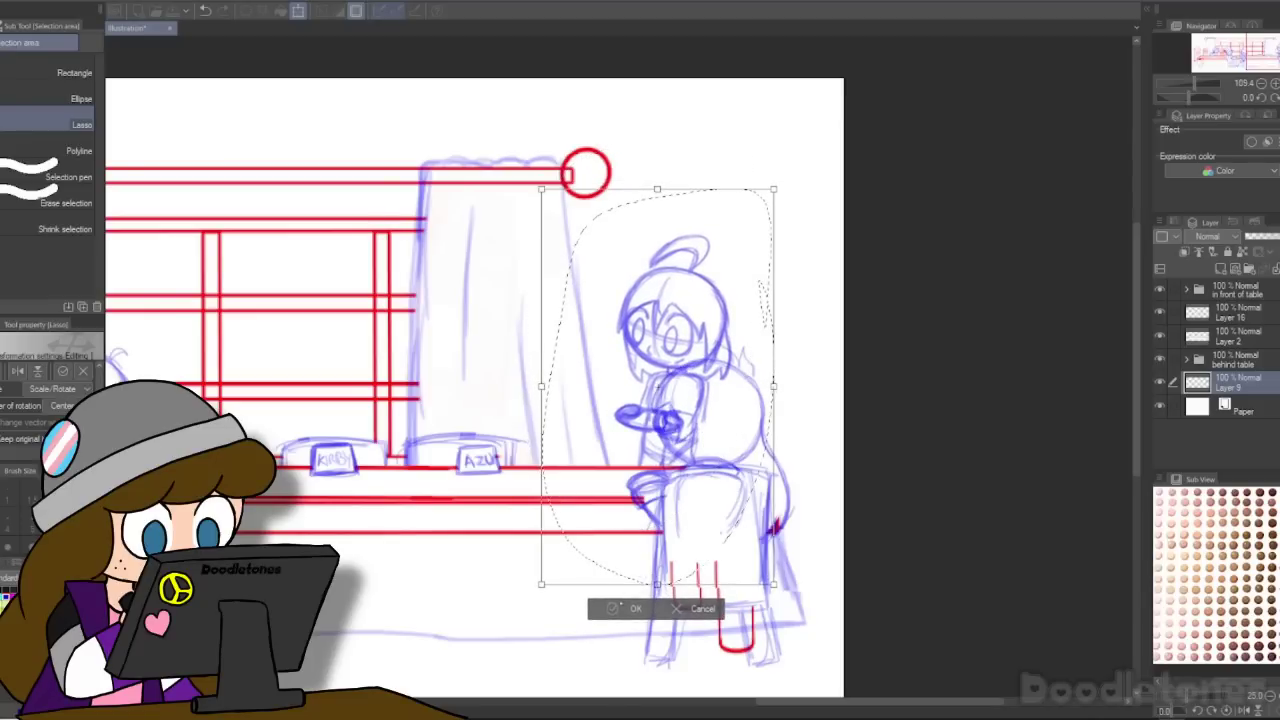
{"action": "left_click", "coordinate": [628, 608]}
{"action": "key", "text": "ctrl+d"}
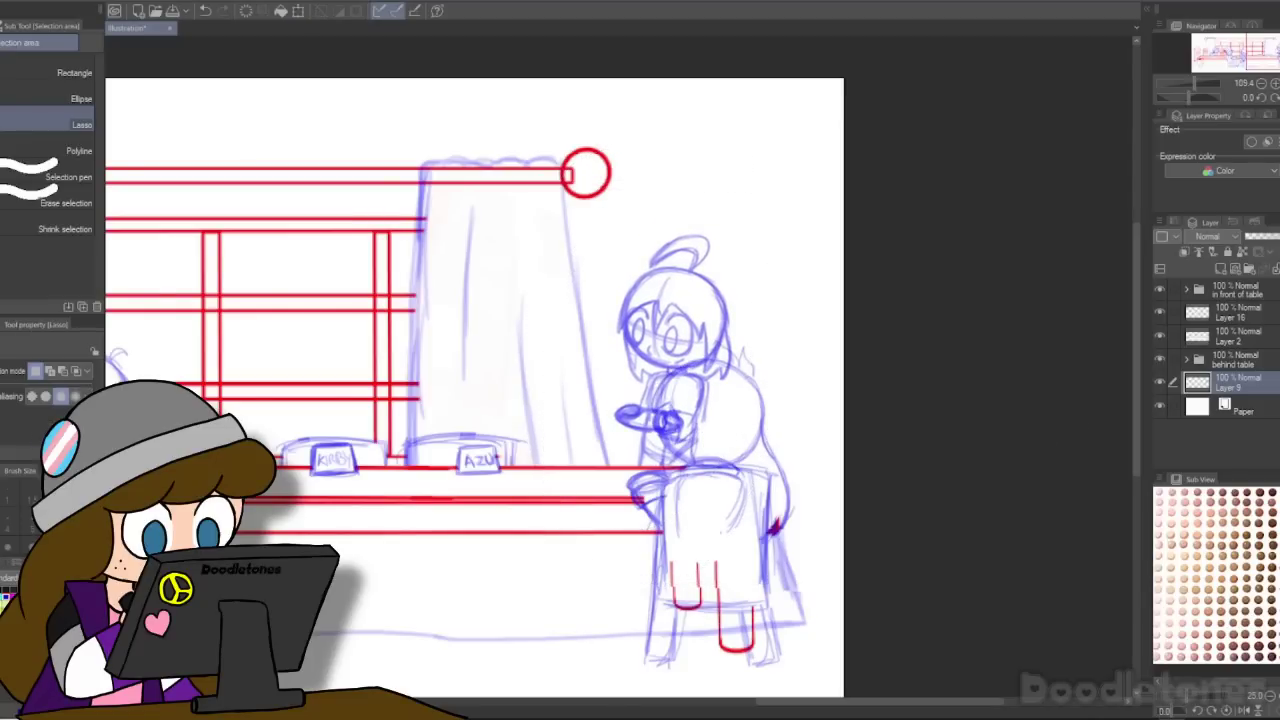
Step: Add a layer beneath the sketch layer of the seated character at the table's right end and merge that sketch into it
{"action": "left_click", "coordinate": [1187, 290]}
{"action": "left_click", "coordinate": [1162, 312]}
{"action": "left_click", "coordinate": [1162, 312]}
{"action": "left_click", "coordinate": [1160, 337]}
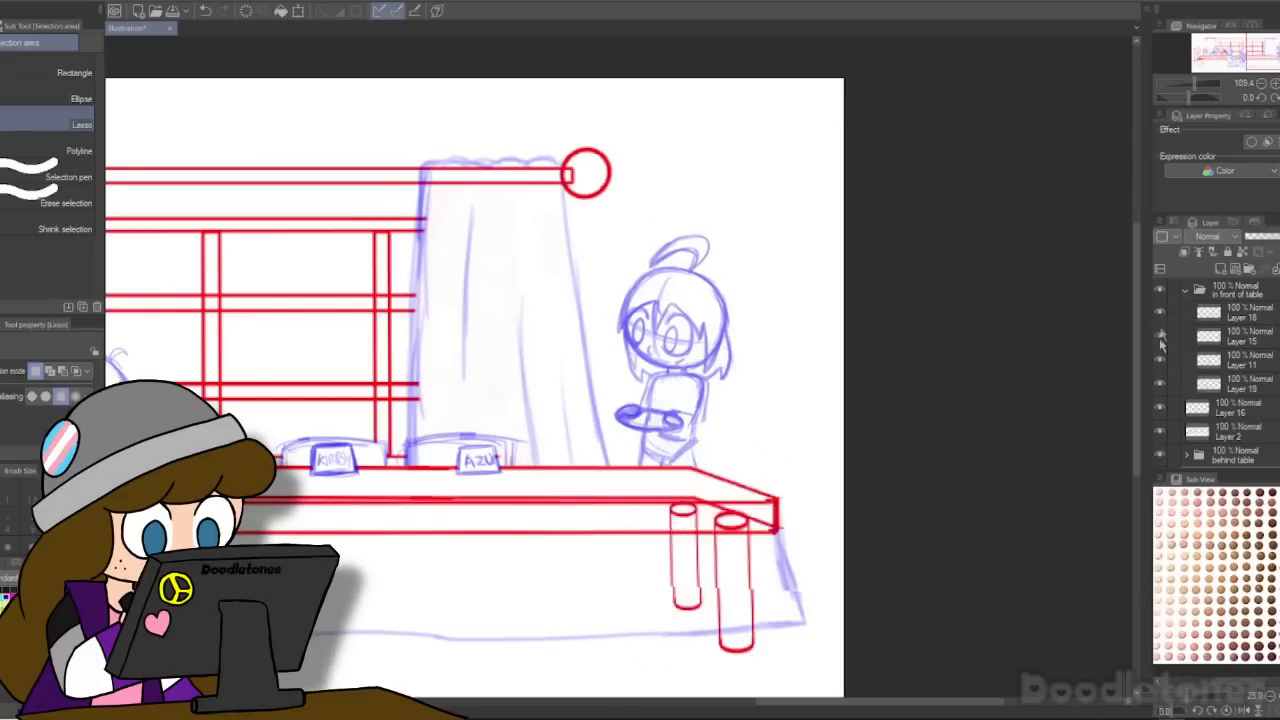
{"action": "left_click", "coordinate": [1160, 337]}
{"action": "left_click", "coordinate": [1230, 360]}
{"action": "left_click", "coordinate": [1220, 270]}
{"action": "key", "text": "p"}
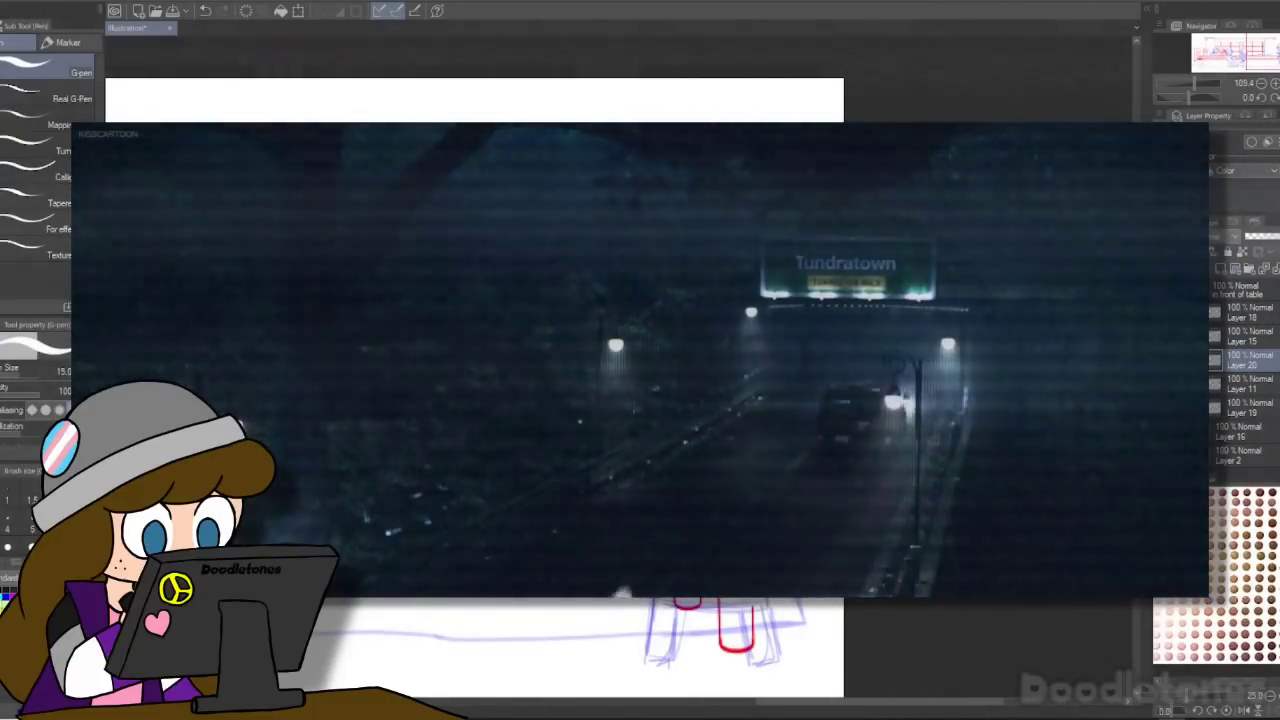
{"action": "left_click", "coordinate": [1245, 337]}
{"action": "key", "text": "ctrl+e"}
Step: Add a new layer above Layer 18 at the top of the "in front of table" folder
{"action": "scroll", "coordinate": [618, 380], "scroll_direction": "down", "scroll_amount": 5}
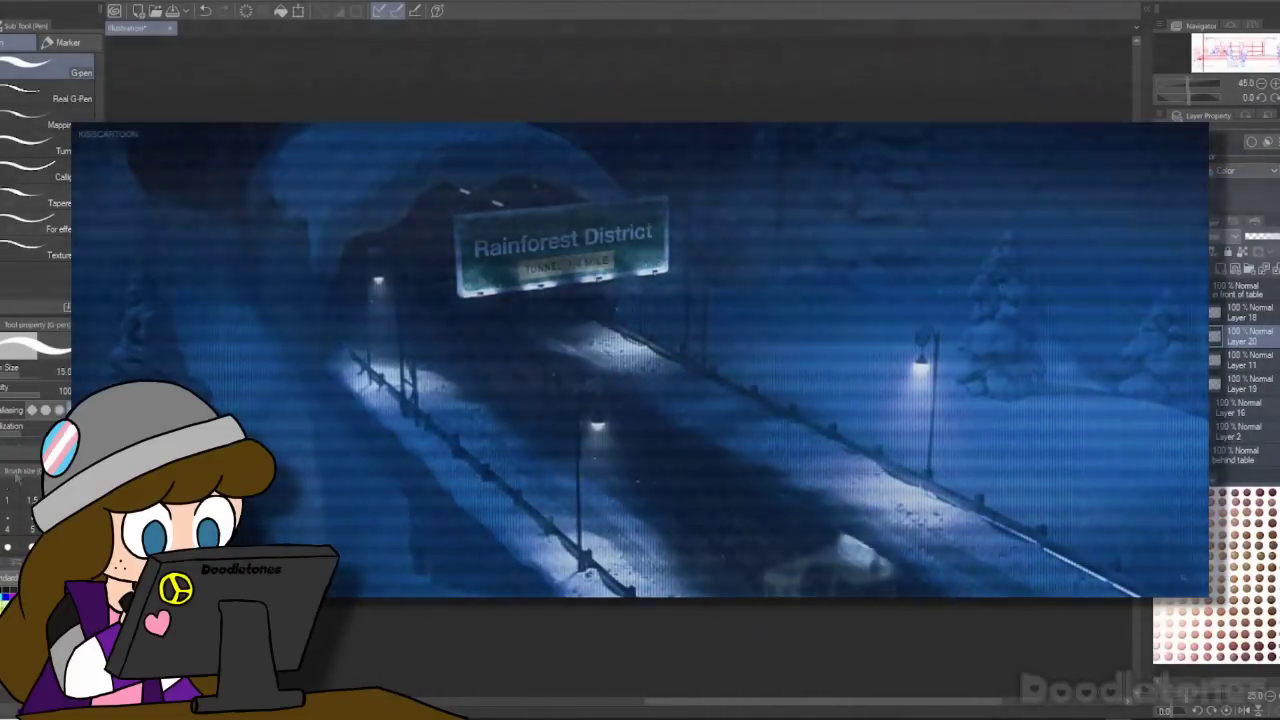
{"action": "key", "text": "ctrl+minus"}
{"action": "scroll", "coordinate": [520, 648], "scroll_direction": "up", "scroll_amount": 3}
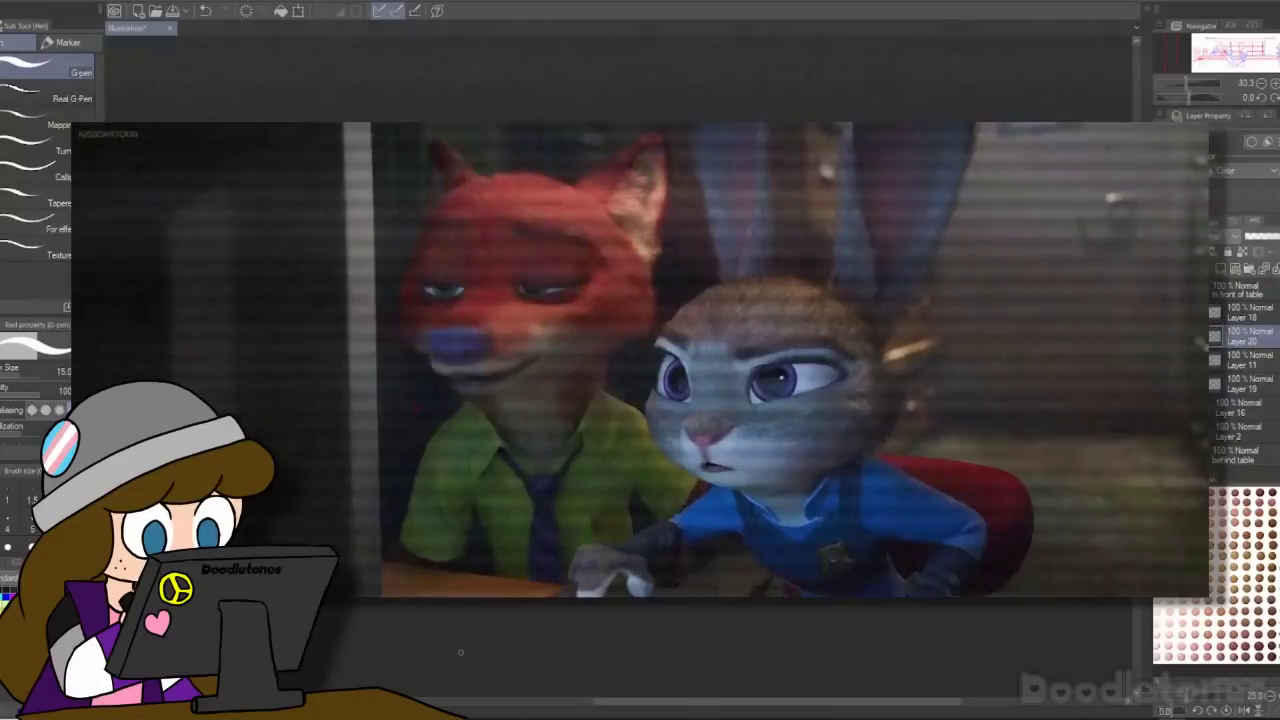
{"action": "scroll", "coordinate": [618, 380], "scroll_direction": "down", "scroll_amount": 1}
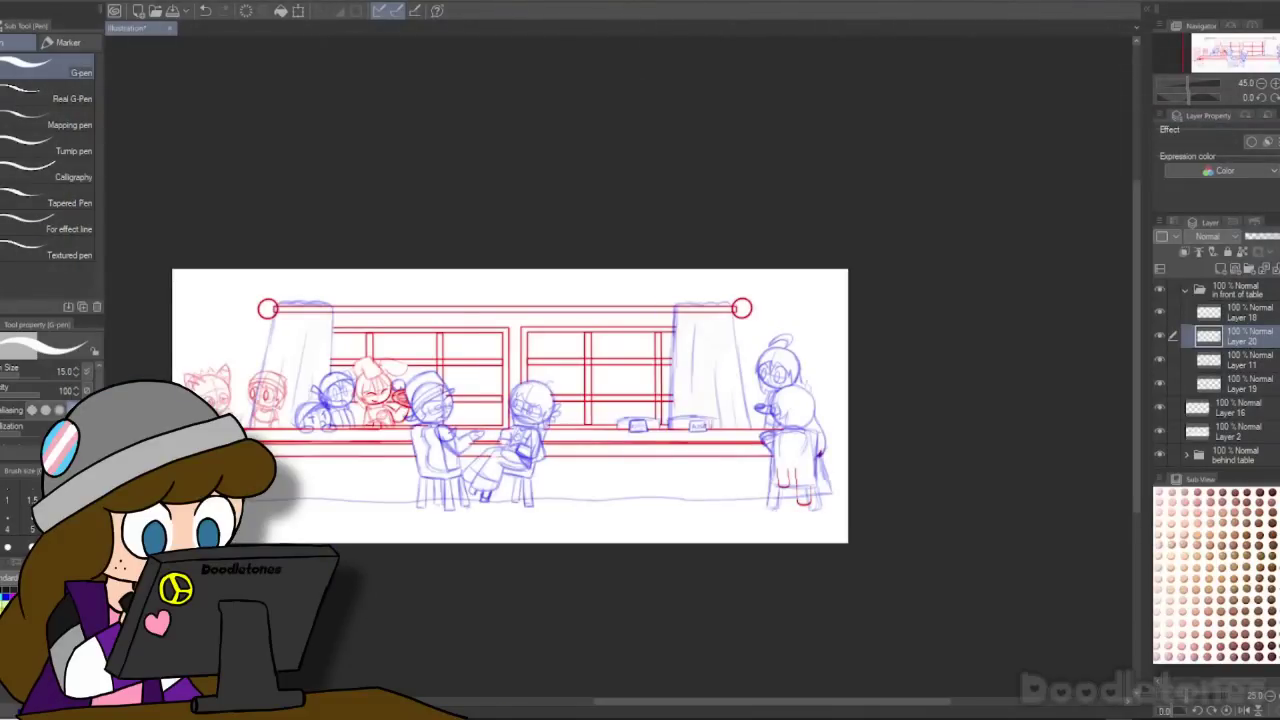
{"action": "left_click", "coordinate": [1235, 319]}
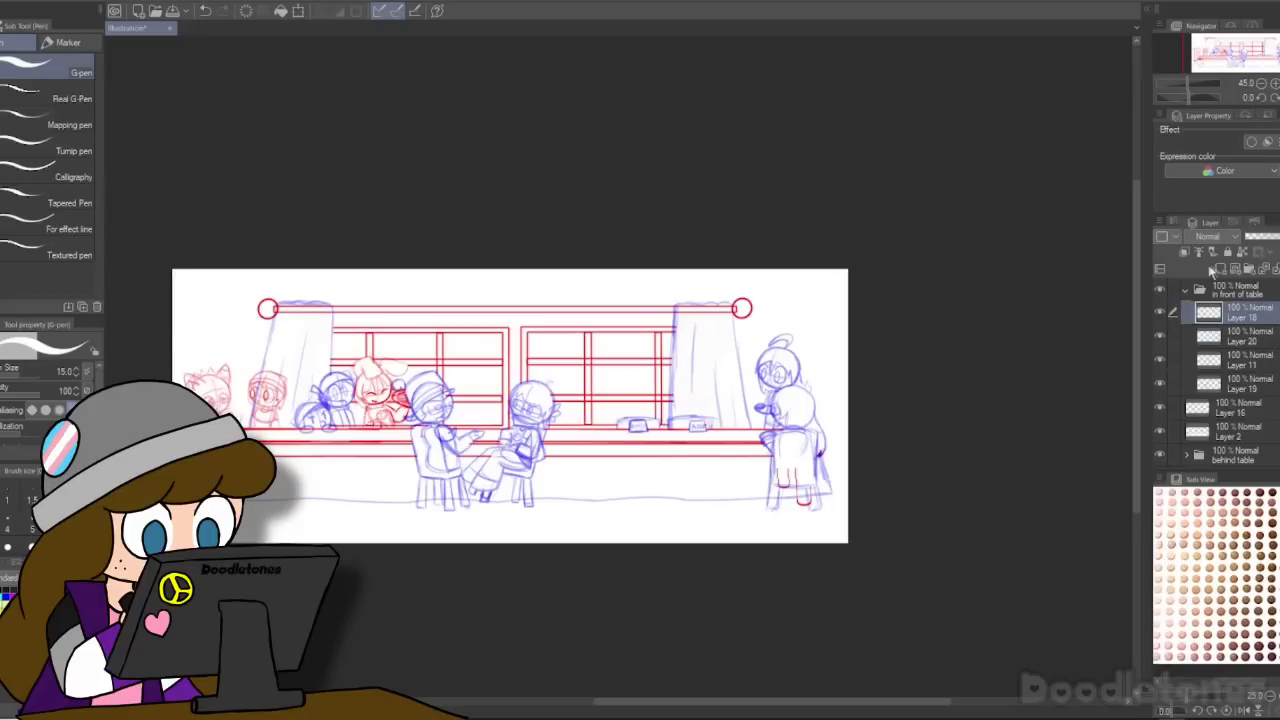
{"action": "left_click", "coordinate": [1219, 269]}
Step: Sketch a round head with curved face guidelines over the window, between the glasses-wearing seated character and the nearest name card
{"action": "scroll", "coordinate": [572, 404], "scroll_direction": "up", "scroll_amount": 2}
{"action": "scroll", "coordinate": [525, 410], "scroll_direction": "up", "scroll_amount": 1}
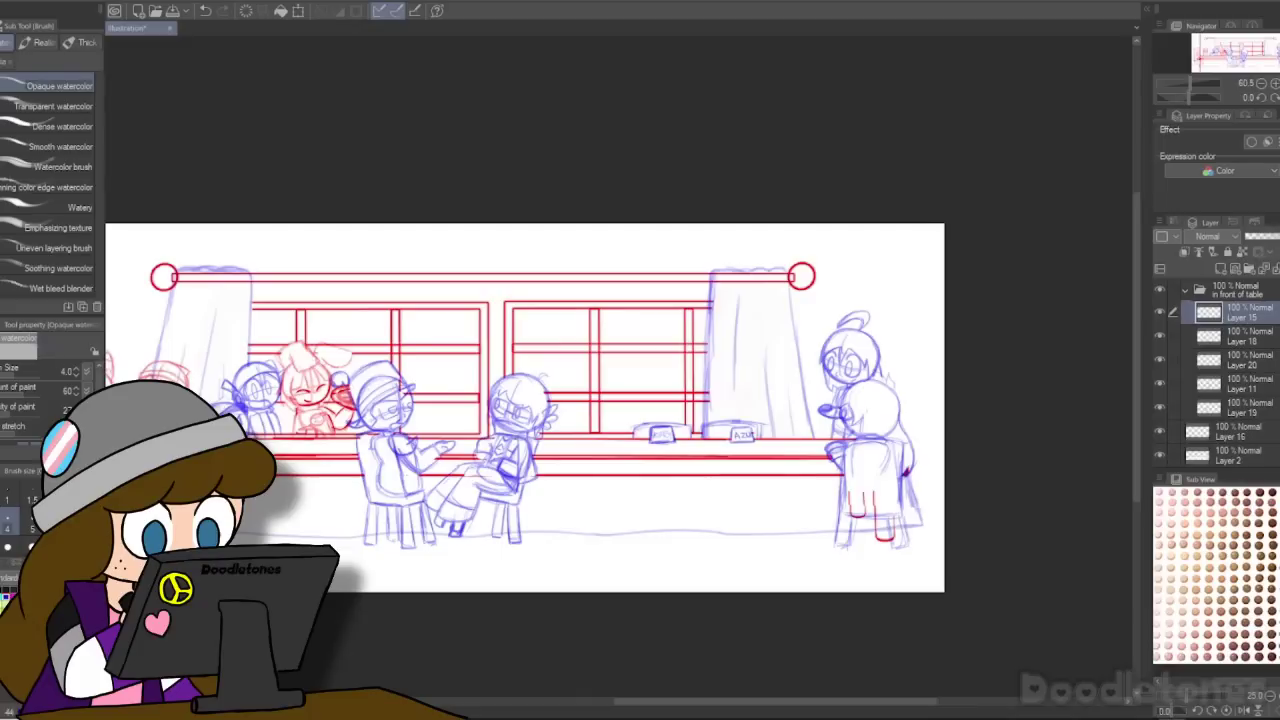
{"action": "scroll", "coordinate": [644, 357], "scroll_direction": "up", "scroll_amount": 5}
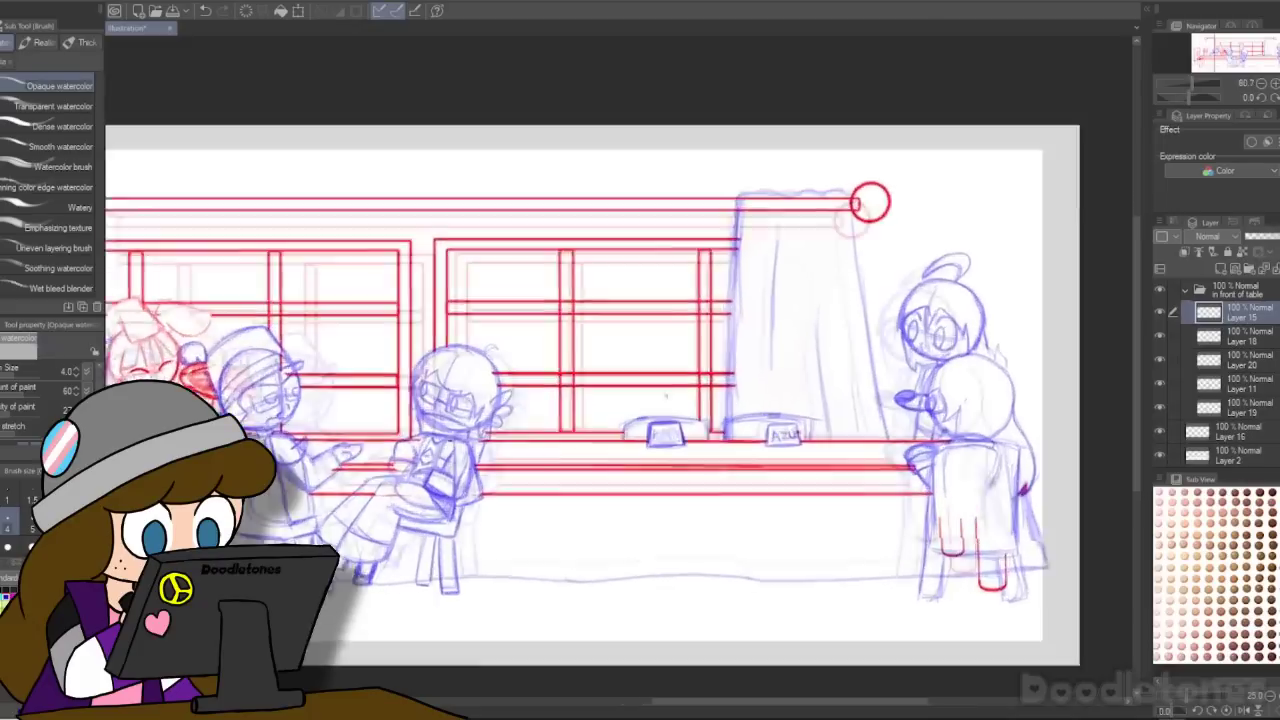
{"action": "scroll", "coordinate": [644, 357], "scroll_direction": "up", "scroll_amount": 1}
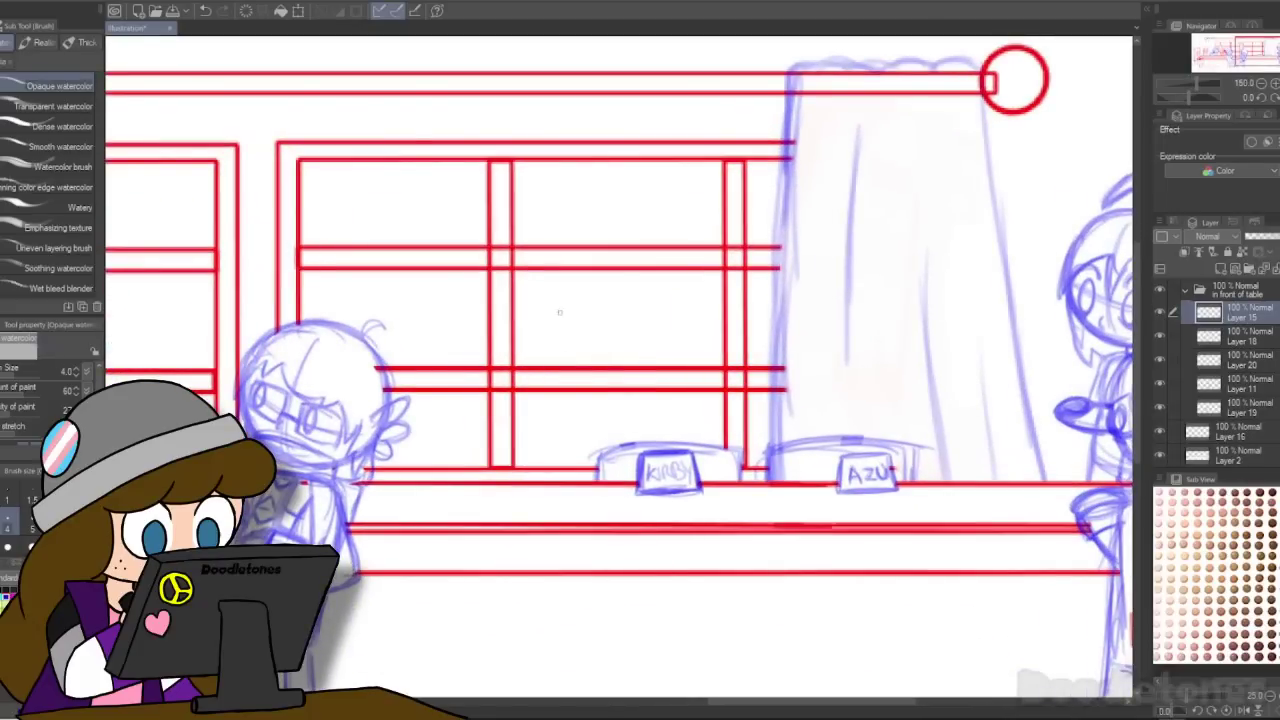
{"action": "left_click_drag", "start_coordinate": [478, 291], "coordinate": [512, 410]}
{"action": "mouse_move", "coordinate": [484, 284]}
{"action": "left_mouse_down"}
{"action": "mouse_move", "coordinate": [537, 404]}
{"action": "mouse_move", "coordinate": [560, 271]}
{"action": "mouse_move", "coordinate": [575, 328]}
{"action": "mouse_move", "coordinate": [606, 326]}
{"action": "left_mouse_up"}
{"action": "left_click_drag", "start_coordinate": [566, 268], "coordinate": [598, 384]}
{"action": "left_click_drag", "start_coordinate": [462, 328], "coordinate": [518, 407]}
{"action": "left_click_drag", "start_coordinate": [467, 372], "coordinate": [582, 406]}
{"action": "left_click_drag", "start_coordinate": [558, 269], "coordinate": [604, 388]}
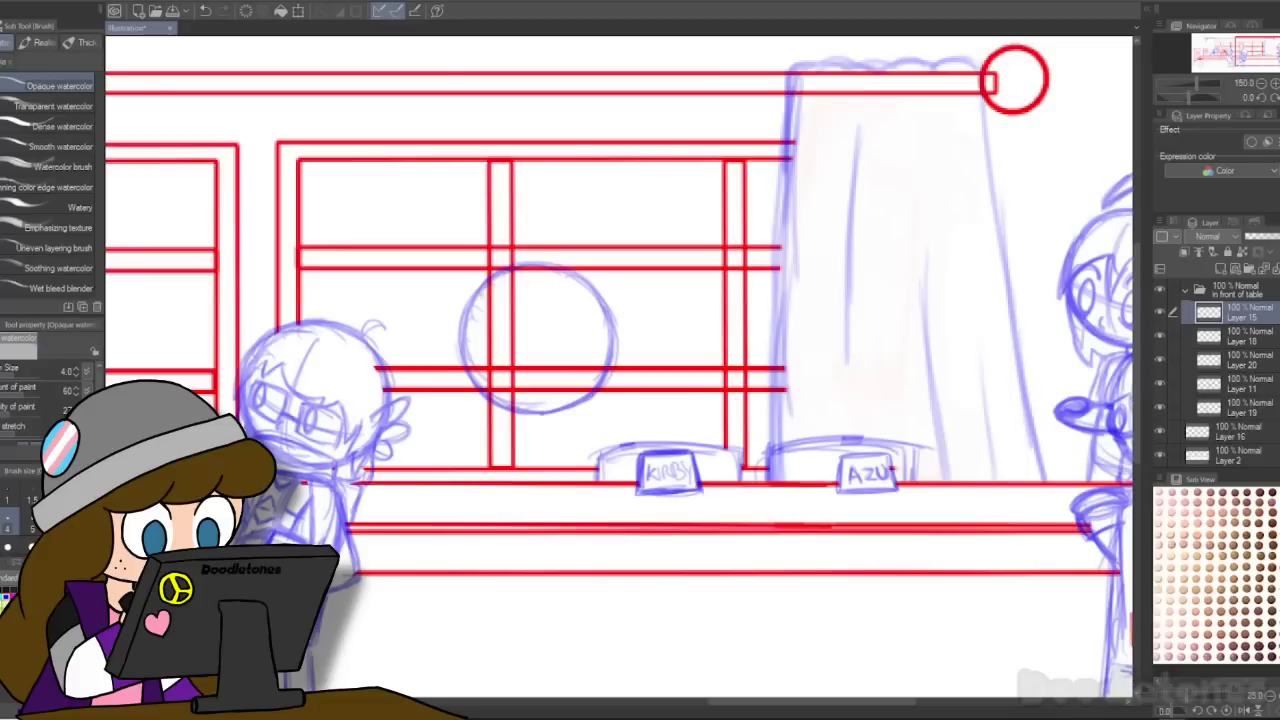
{"action": "mouse_move", "coordinate": [530, 274]}
{"action": "left_mouse_down"}
{"action": "mouse_move", "coordinate": [556, 386]}
{"action": "mouse_move", "coordinate": [568, 386]}
{"action": "left_mouse_up"}
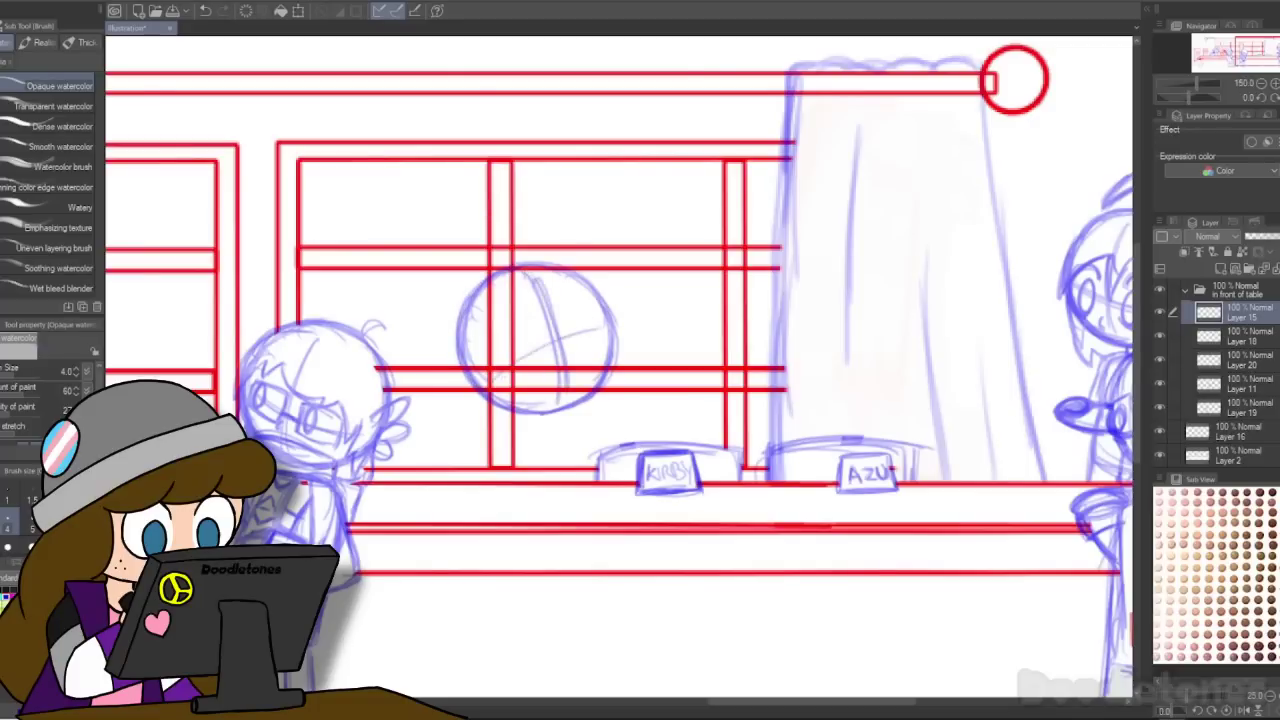
Step: Move the new head's layer into the "behind table" folder, between Layer 17 and Layer 8
{"action": "left_click_drag", "start_coordinate": [1240, 313], "coordinate": [1233, 444]}
{"action": "left_click", "coordinate": [1186, 289]}
{"action": "left_click_drag", "start_coordinate": [1230, 338], "coordinate": [1217, 391]}
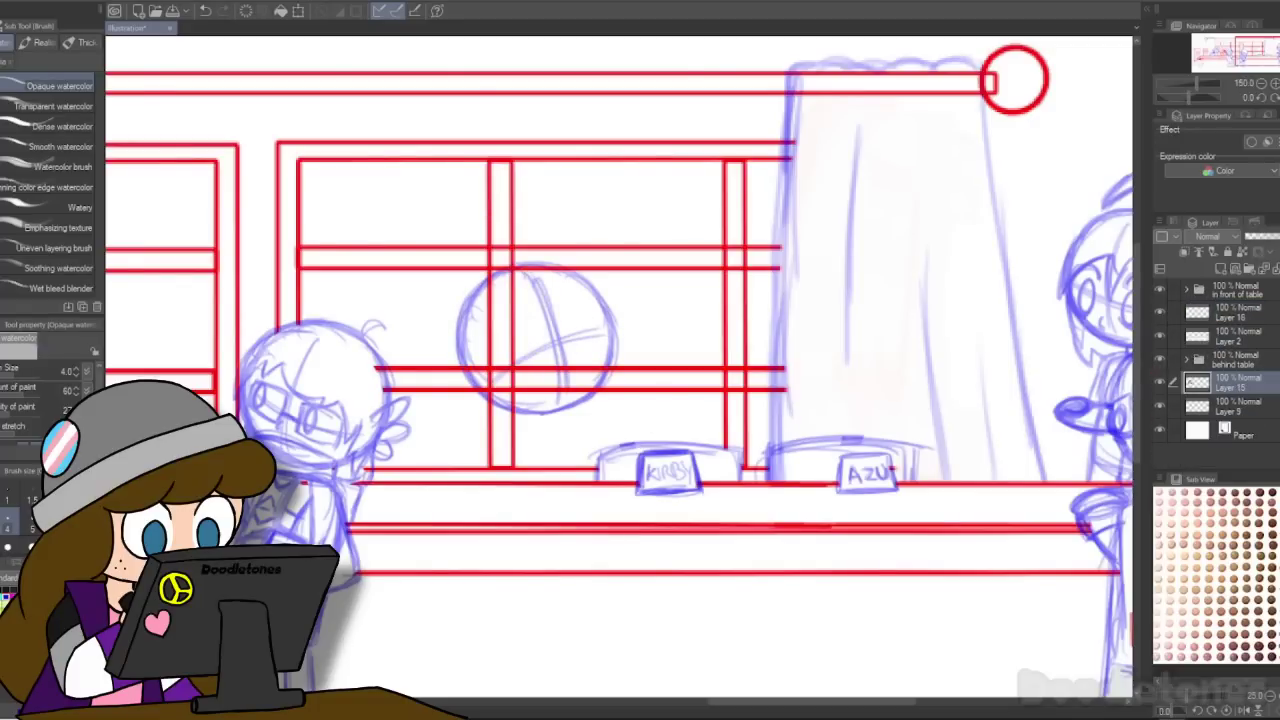
{"action": "left_click", "coordinate": [1186, 359]}
{"action": "scroll", "coordinate": [1215, 370], "scroll_direction": "down", "scroll_amount": 5}
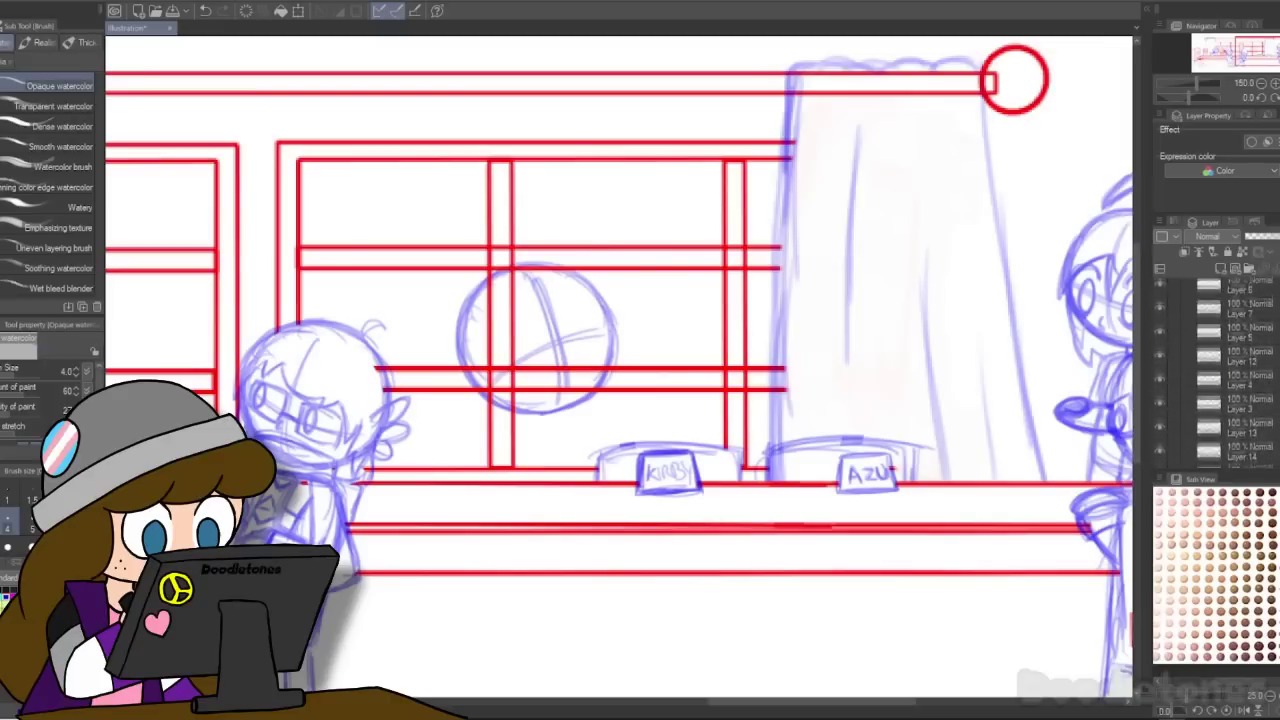
{"action": "left_click_drag", "start_coordinate": [1217, 443], "coordinate": [1217, 317]}
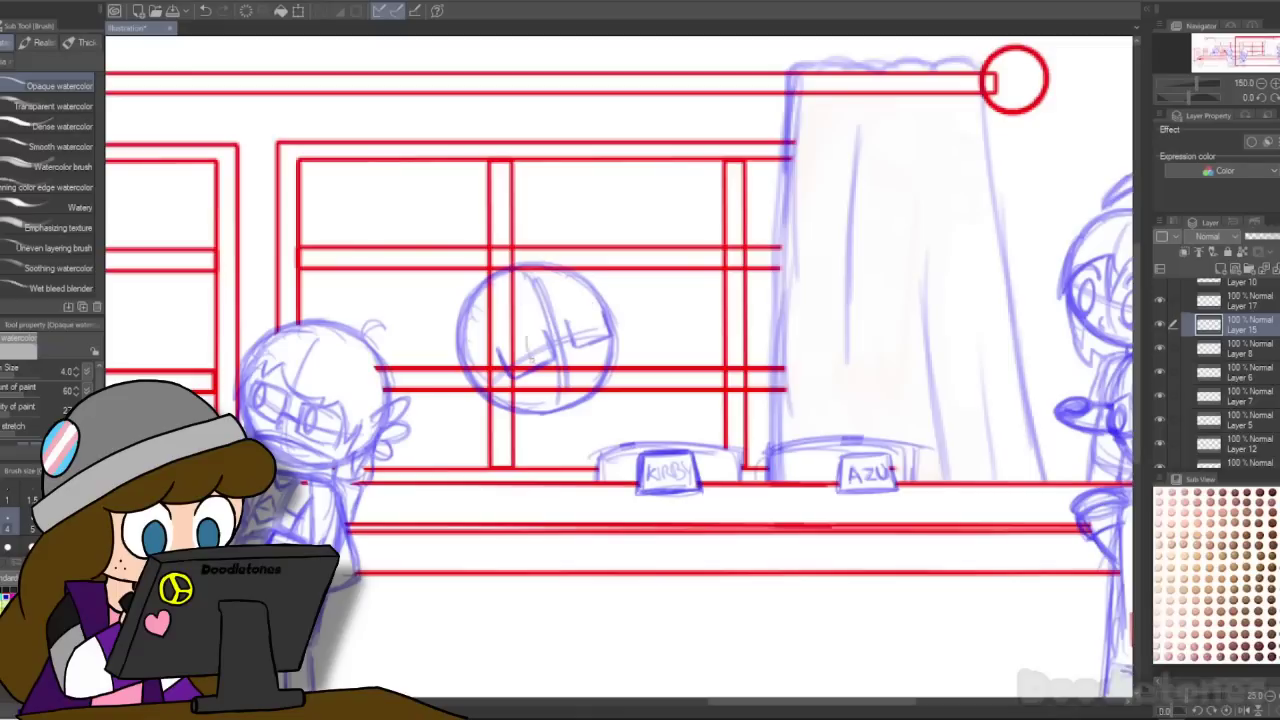
Step: Sketch the hair, facial features and rounded shoulder of the character behind the table beside the KIRBY nameplate
{"action": "left_click_drag", "start_coordinate": [540, 326], "coordinate": [534, 342]}
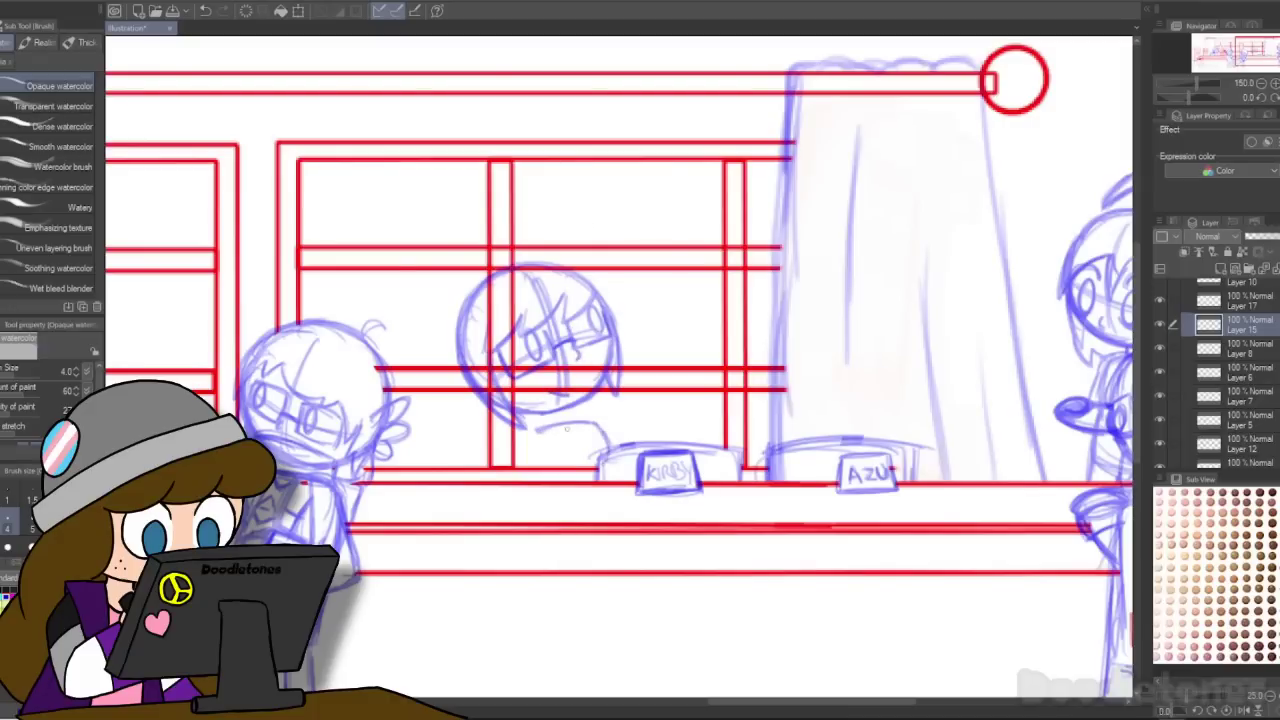
{"action": "left_click_drag", "start_coordinate": [541, 427], "coordinate": [576, 473]}
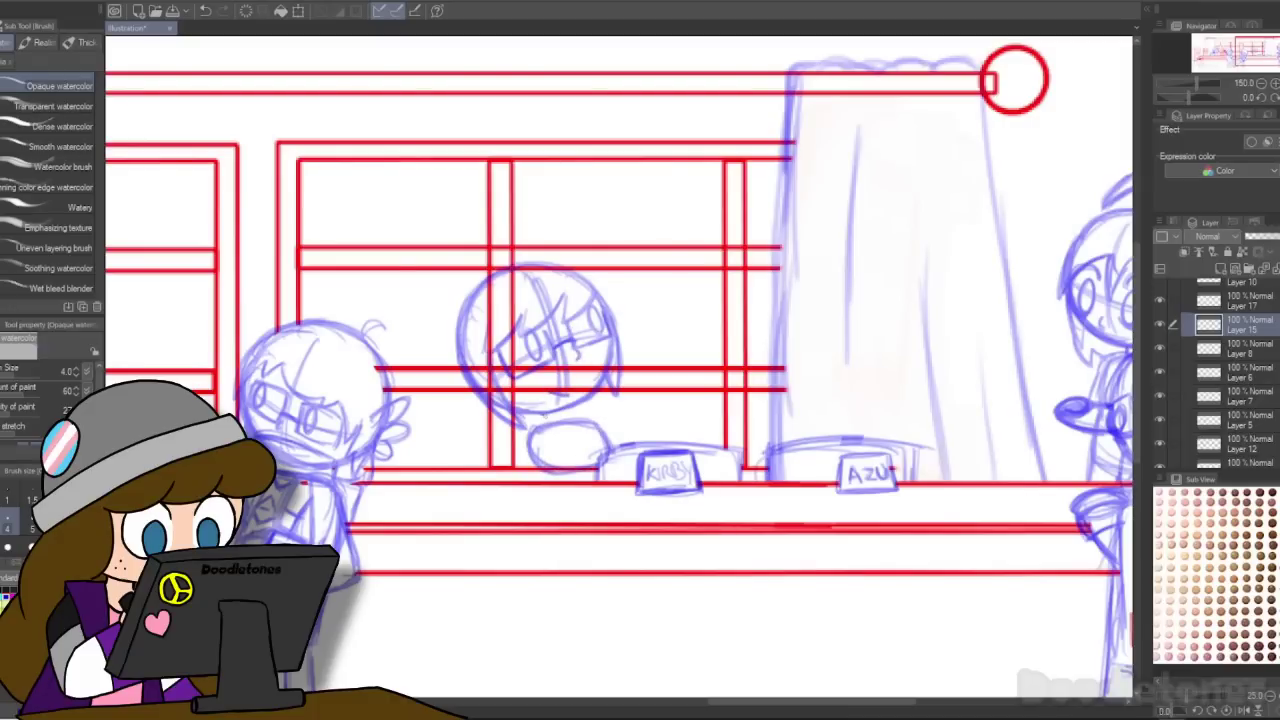
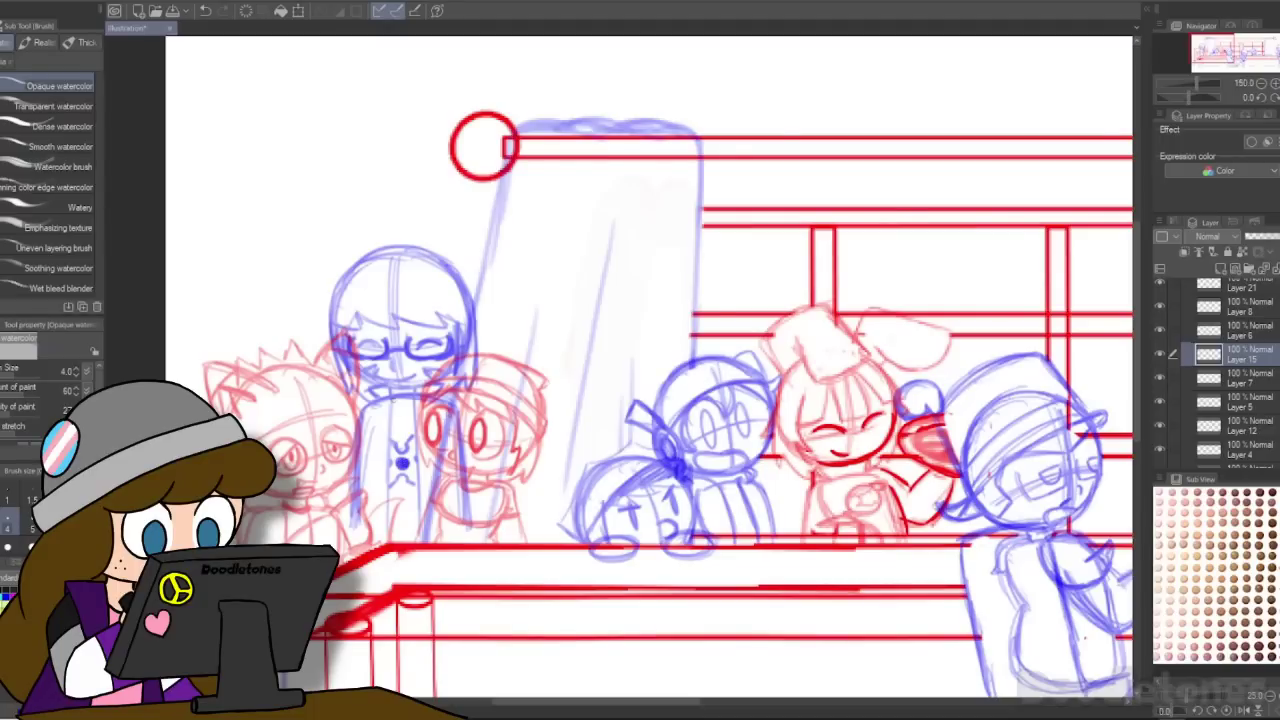
Step: Sketch the long vertical coat lines on the body of the tall bespectacled character
{"action": "left_click_drag", "start_coordinate": [391, 399], "coordinate": [387, 500]}
{"action": "left_click_drag", "start_coordinate": [415, 420], "coordinate": [417, 523]}
{"action": "left_click_drag", "start_coordinate": [417, 442], "coordinate": [417, 529]}
{"action": "left_click_drag", "start_coordinate": [389, 481], "coordinate": [385, 538]}
Step: Toggle the visibility of the sketch layers one by one to identify which character each of them holds
{"action": "scroll", "coordinate": [1162, 415], "scroll_direction": "down", "scroll_amount": 3}
{"action": "left_click", "coordinate": [1160, 366]}
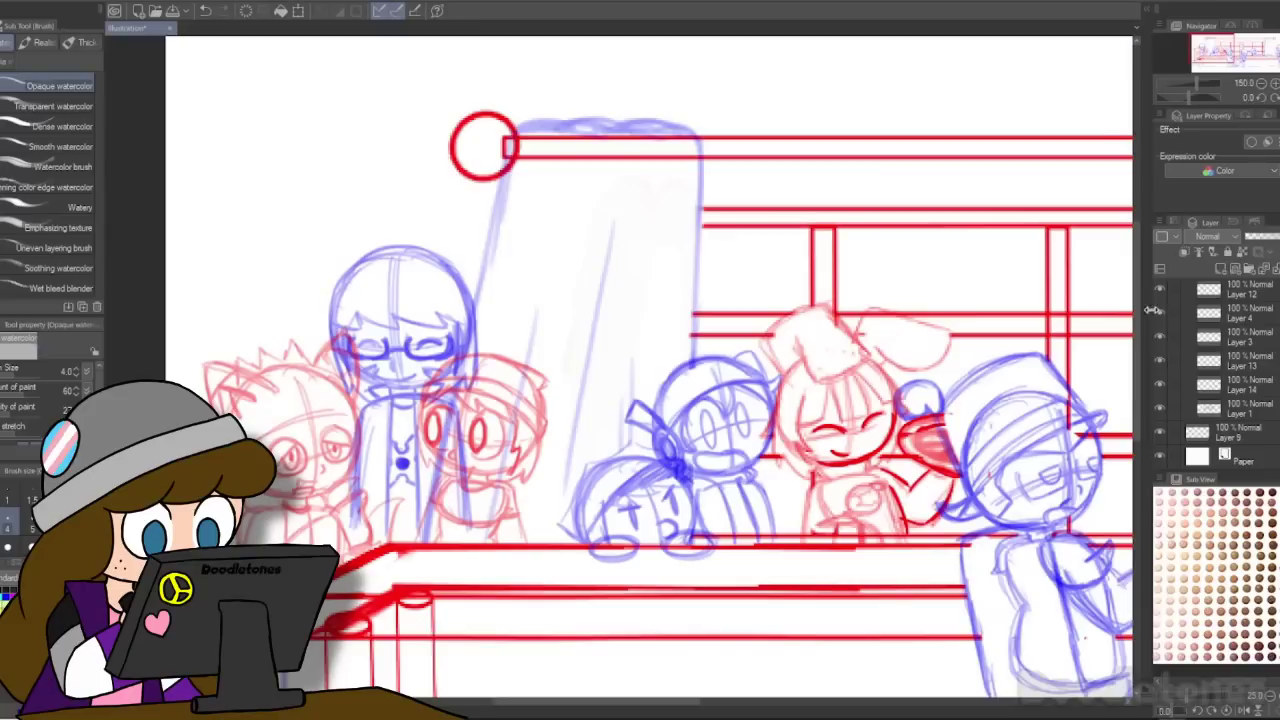
{"action": "left_click", "coordinate": [1158, 316]}
{"action": "left_click", "coordinate": [1161, 444]}
{"action": "double_click", "coordinate": [1161, 421]}
{"action": "left_click", "coordinate": [1161, 397]}
{"action": "left_click", "coordinate": [1161, 397]}
{"action": "left_click", "coordinate": [1160, 373]}
{"action": "left_click", "coordinate": [1160, 373]}
{"action": "left_click", "coordinate": [1160, 349]}
{"action": "left_click", "coordinate": [1160, 349]}
{"action": "left_click", "coordinate": [1159, 331]}
{"action": "left_click", "coordinate": [1160, 330]}
{"action": "left_click", "coordinate": [1161, 330]}
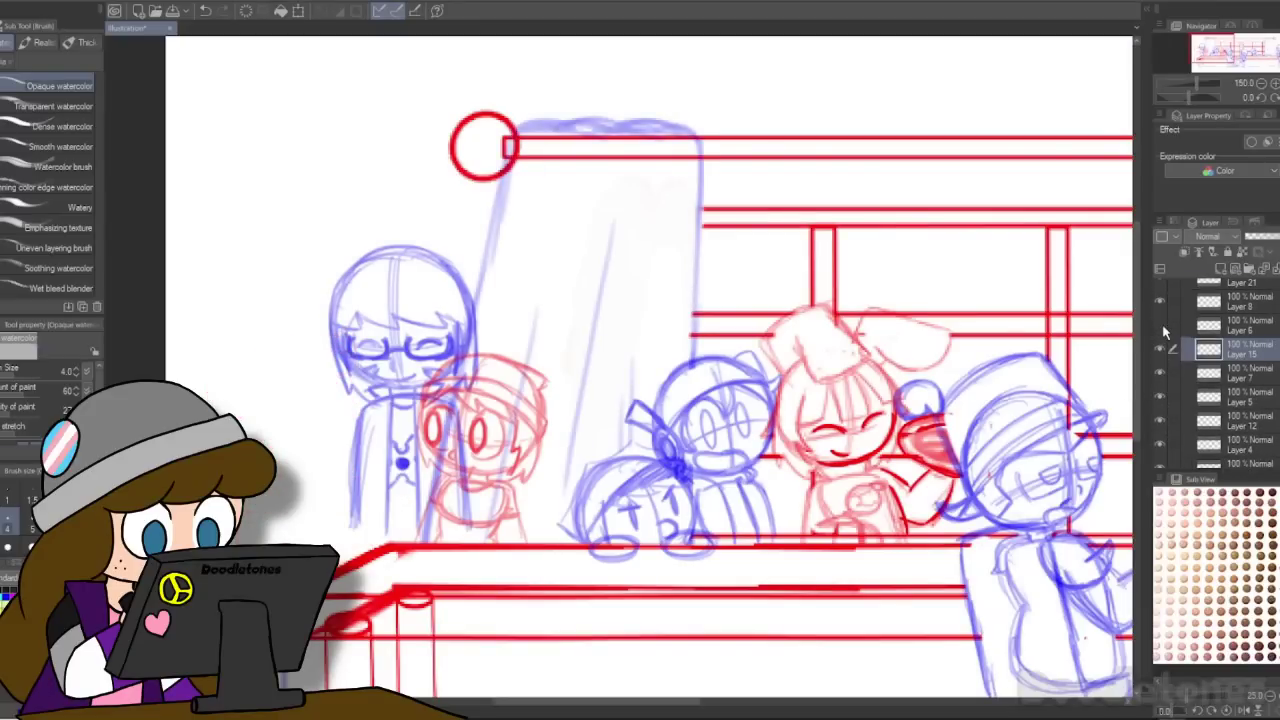
{"action": "left_click", "coordinate": [1162, 328]}
{"action": "left_click", "coordinate": [1235, 373]}
{"action": "left_click", "coordinate": [1160, 349]}
{"action": "left_click", "coordinate": [1160, 349]}
Step: Add a layer above Layer 15 and touch up the overlap of the spiky-haired and bespectacled characters at brush size 6
{"action": "left_click", "coordinate": [1235, 348]}
{"action": "left_click", "coordinate": [57, 521]}
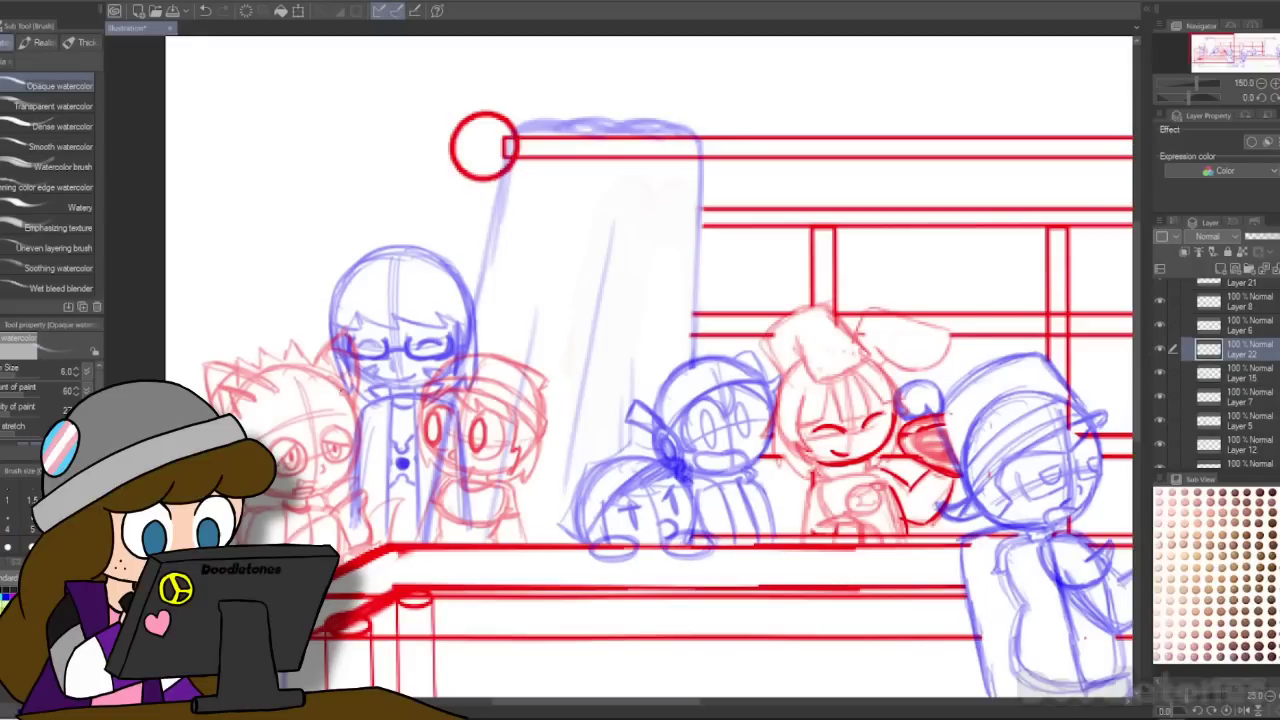
{"action": "mouse_move", "coordinate": [343, 390]}
{"action": "left_mouse_down"}
{"action": "mouse_move", "coordinate": [342, 350]}
{"action": "mouse_move", "coordinate": [349, 386]}
{"action": "left_mouse_up"}
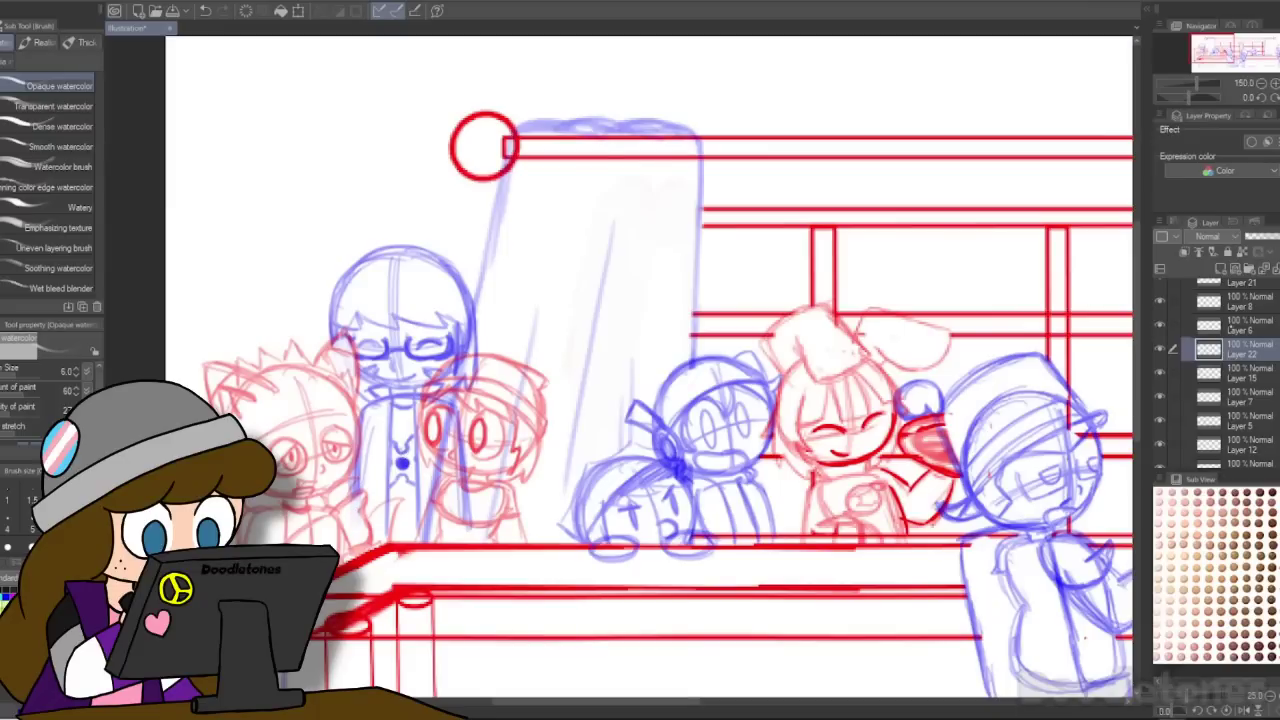
Step: Check Layer 6 and merge Layer 8 down into it
{"action": "left_click", "coordinate": [1232, 328]}
{"action": "left_click", "coordinate": [1160, 325]}
{"action": "left_click", "coordinate": [1160, 325]}
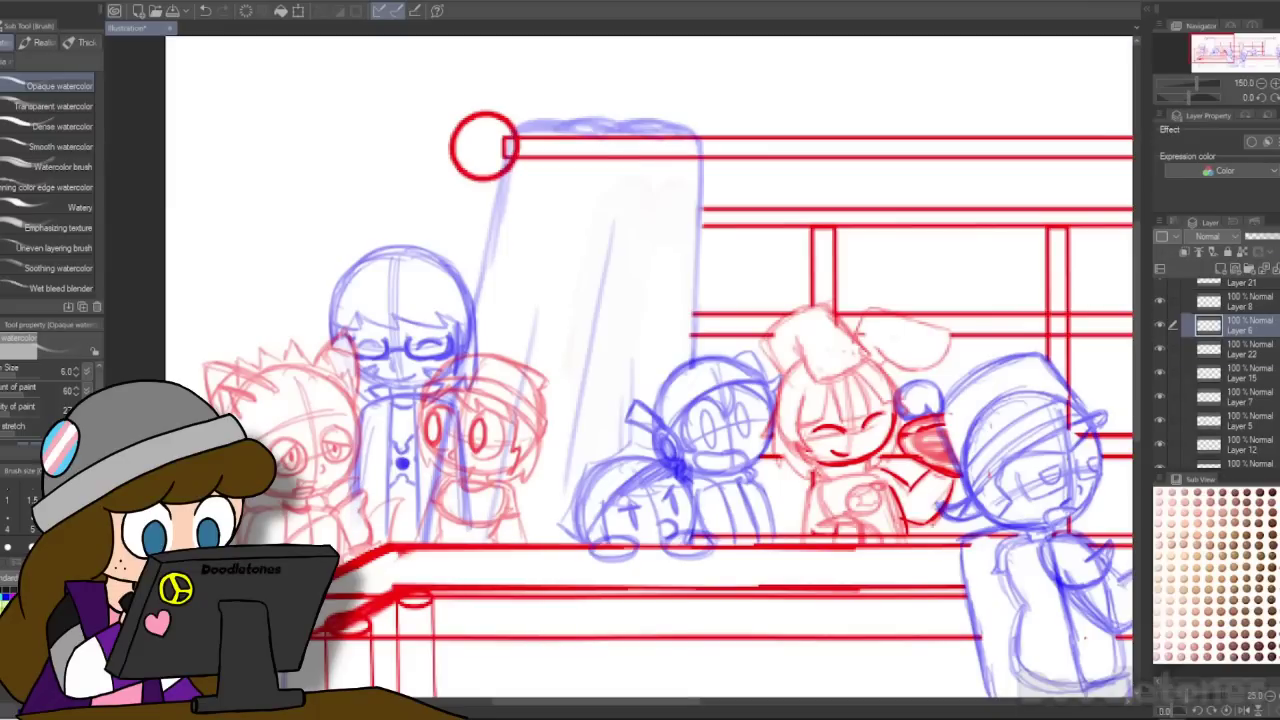
{"action": "key", "text": "p"}
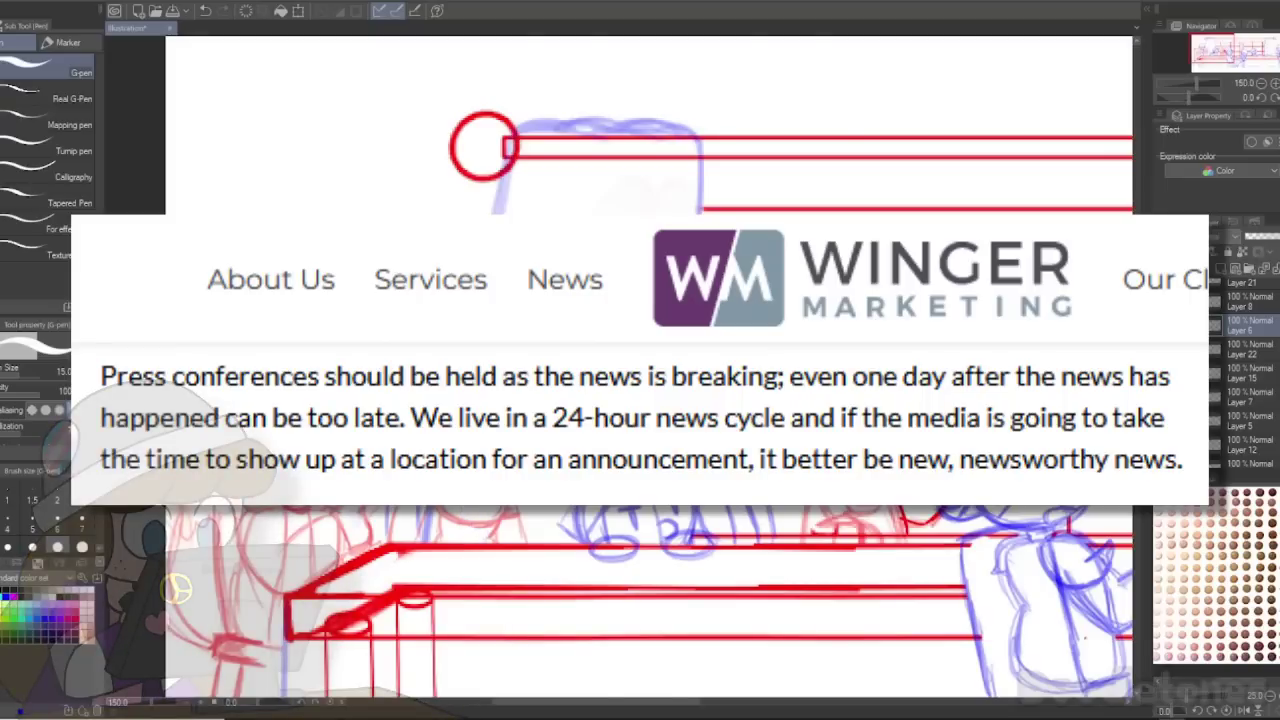
{"action": "left_click", "coordinate": [1234, 306]}
{"action": "key", "text": "ctrl+e"}
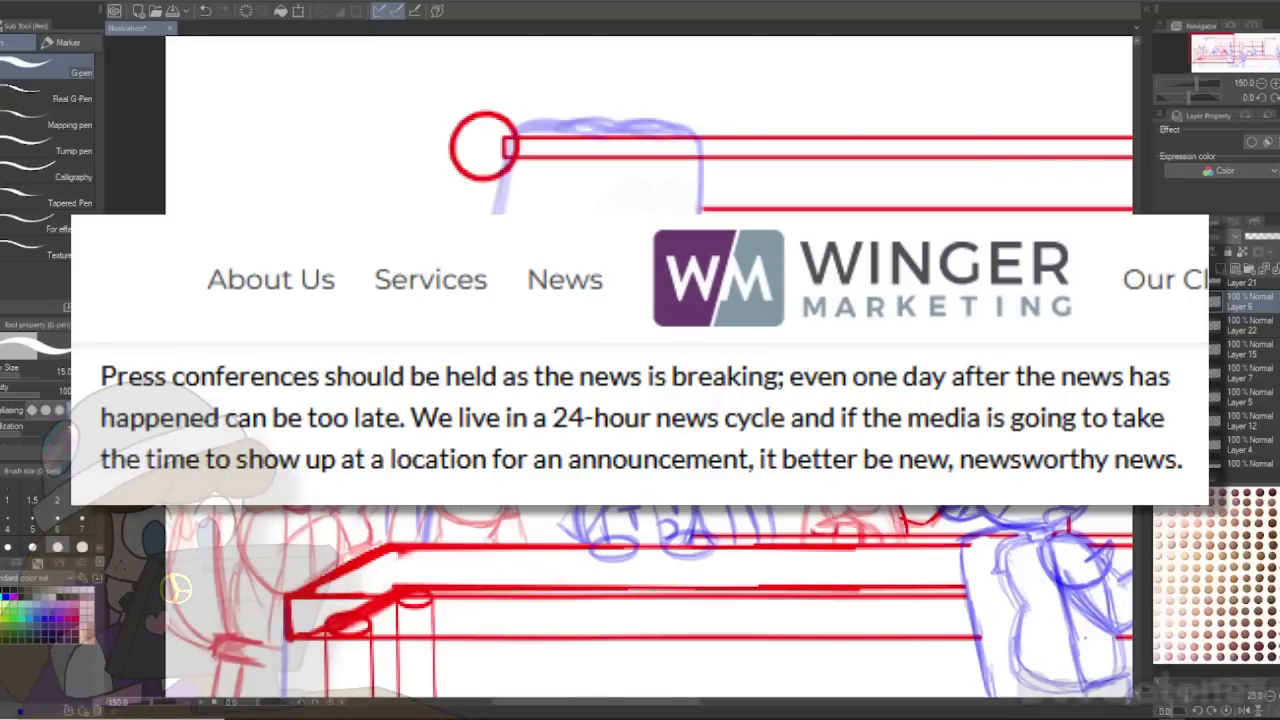
Step: Create a new layer at the top of the "in front of table" folder
{"action": "scroll", "coordinate": [705, 527], "scroll_direction": "down", "scroll_amount": 1}
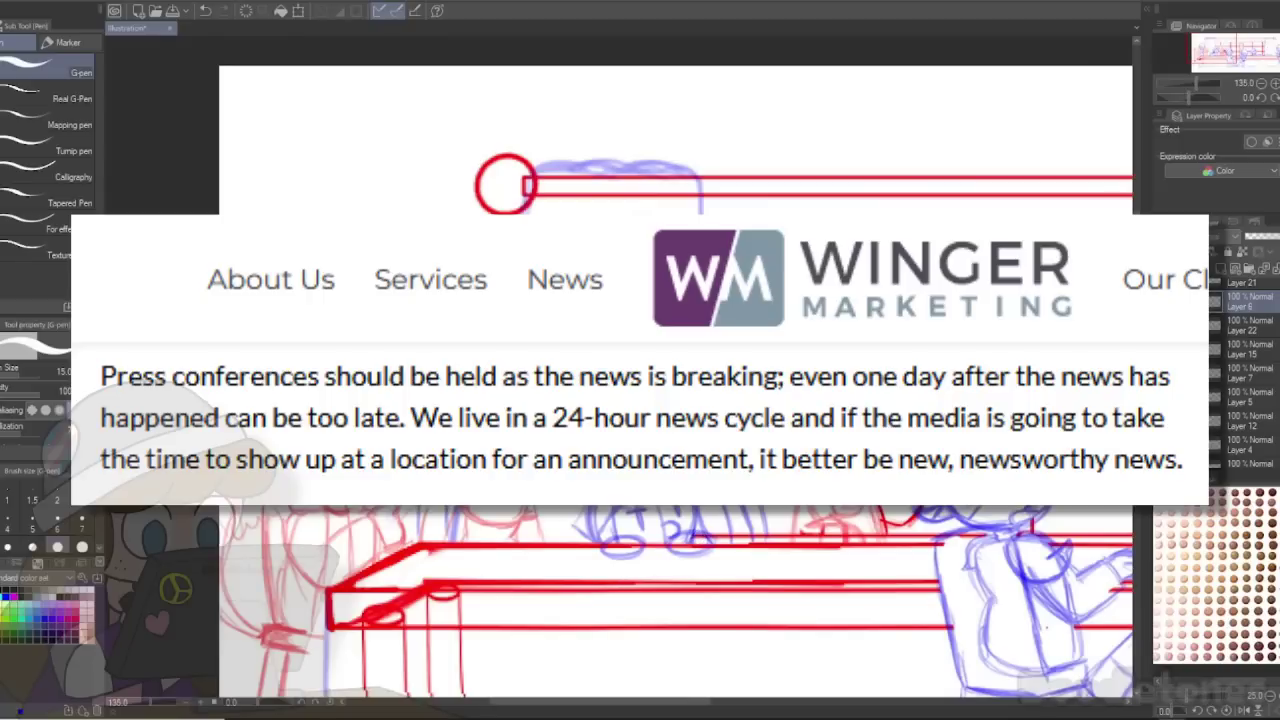
{"action": "scroll", "coordinate": [705, 527], "scroll_direction": "down", "scroll_amount": 5}
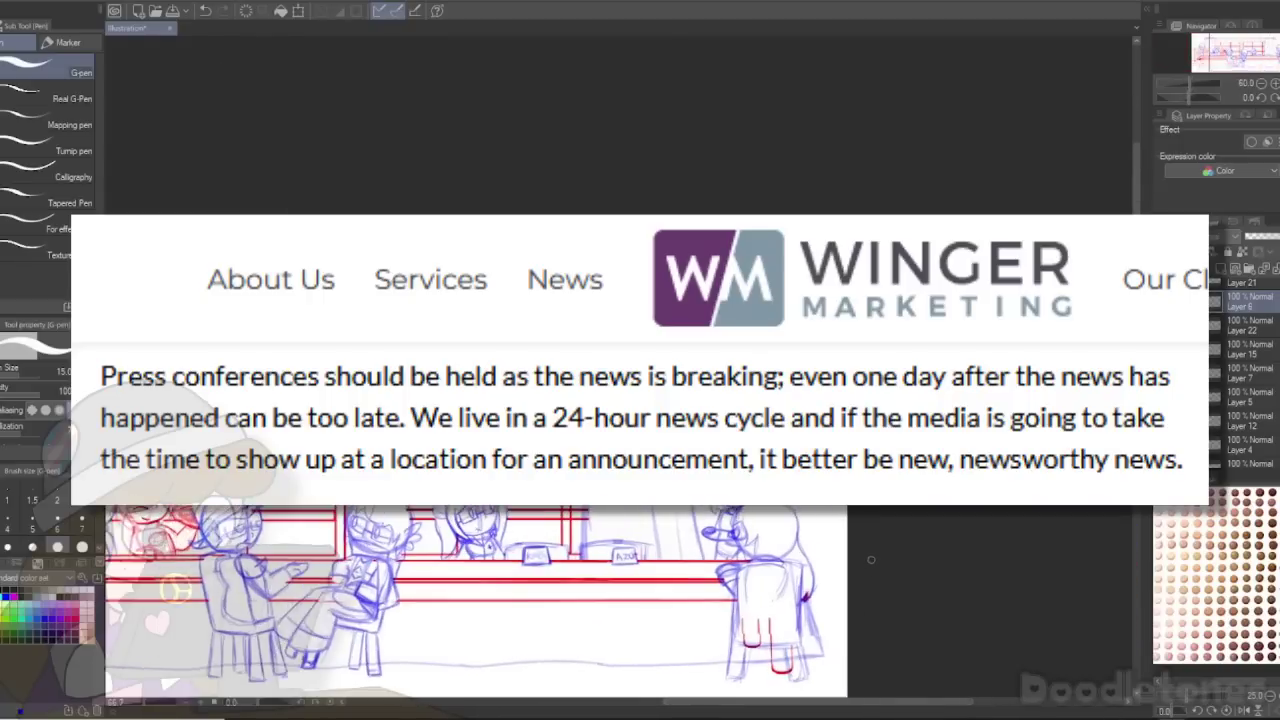
{"action": "scroll", "coordinate": [619, 605], "scroll_direction": "up", "scroll_amount": 2}
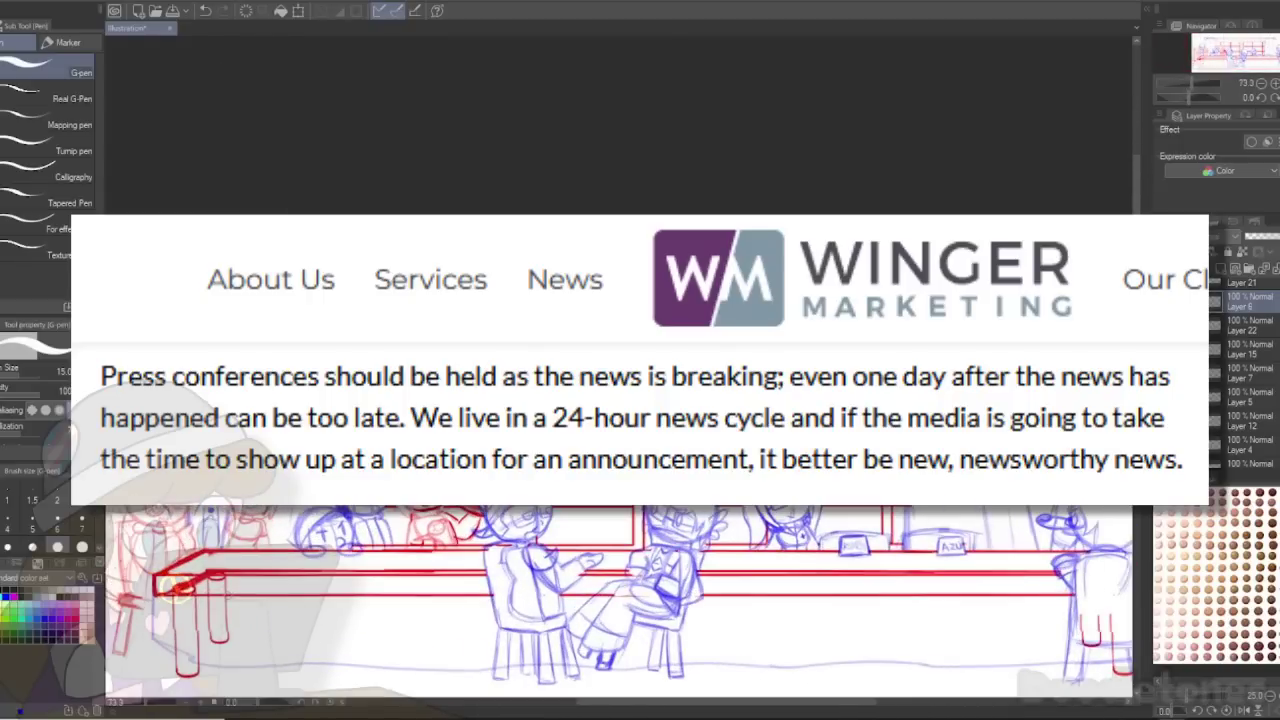
{"action": "scroll", "coordinate": [272, 575], "scroll_direction": "up", "scroll_amount": 3}
{"action": "scroll", "coordinate": [560, 400], "scroll_direction": "down", "scroll_amount": 2}
{"action": "left_click", "coordinate": [1258, 267]}
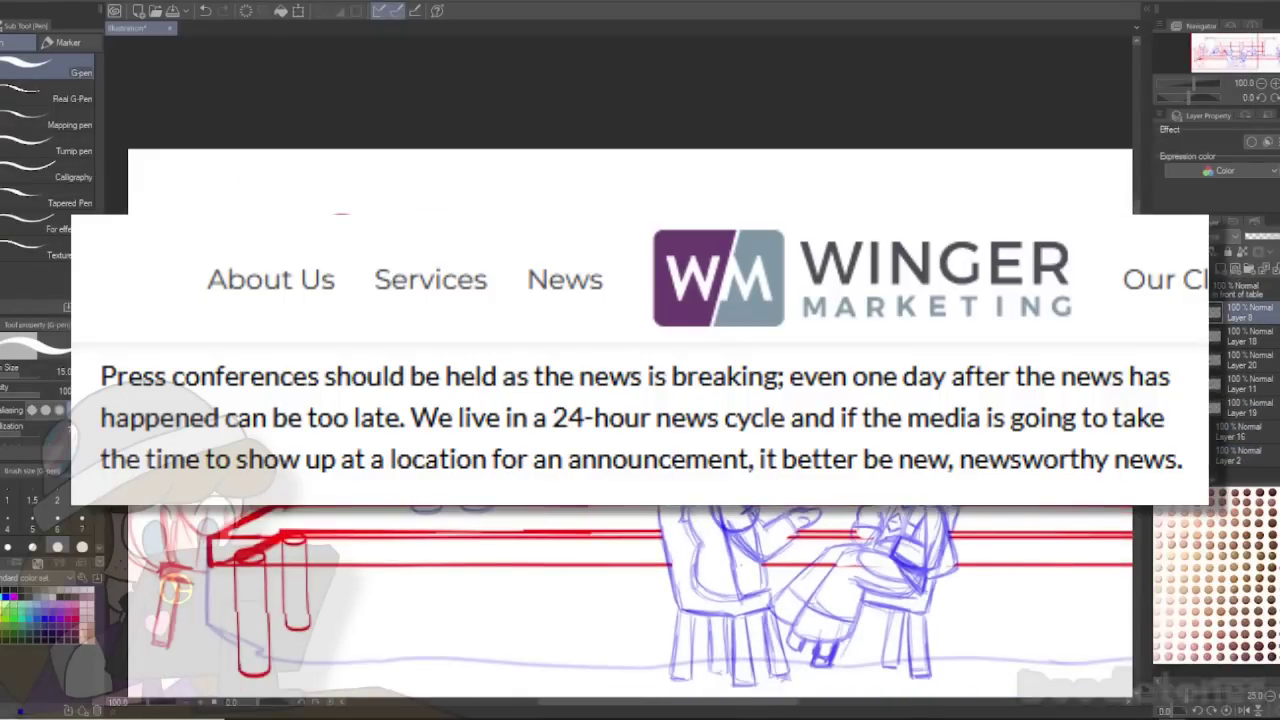
Step: Sketch a round head and a boxy torso for a new figure in front of the curtain with the Opaque watercolor brush
{"action": "scroll", "coordinate": [176, 590], "scroll_direction": "up", "scroll_amount": 1}
{"action": "scroll", "coordinate": [176, 592], "scroll_direction": "up", "scroll_amount": 1}
{"action": "key", "text": "b"}
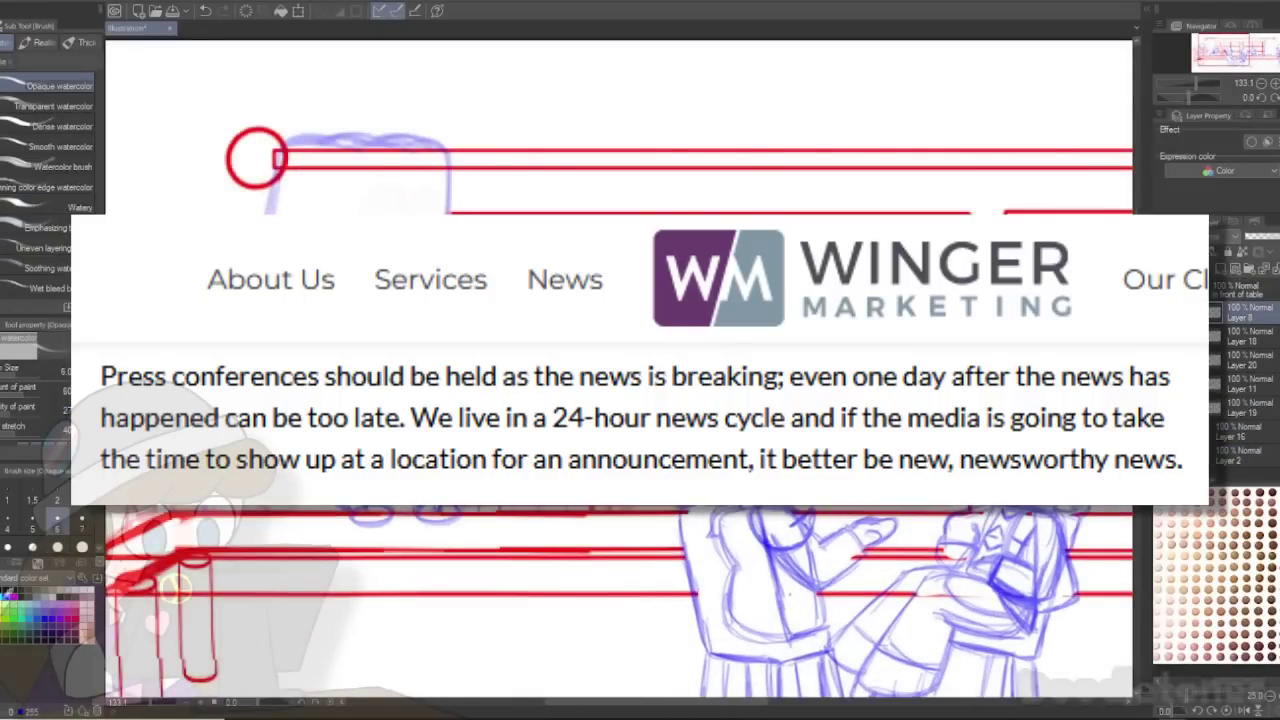
{"action": "scroll", "coordinate": [176, 590], "scroll_direction": "up", "scroll_amount": 1}
{"action": "mouse_move", "coordinate": [320, 213]}
{"action": "left_mouse_down"}
{"action": "mouse_move", "coordinate": [372, 180]}
{"action": "mouse_move", "coordinate": [436, 192]}
{"action": "mouse_move", "coordinate": [449, 214]}
{"action": "left_mouse_up"}
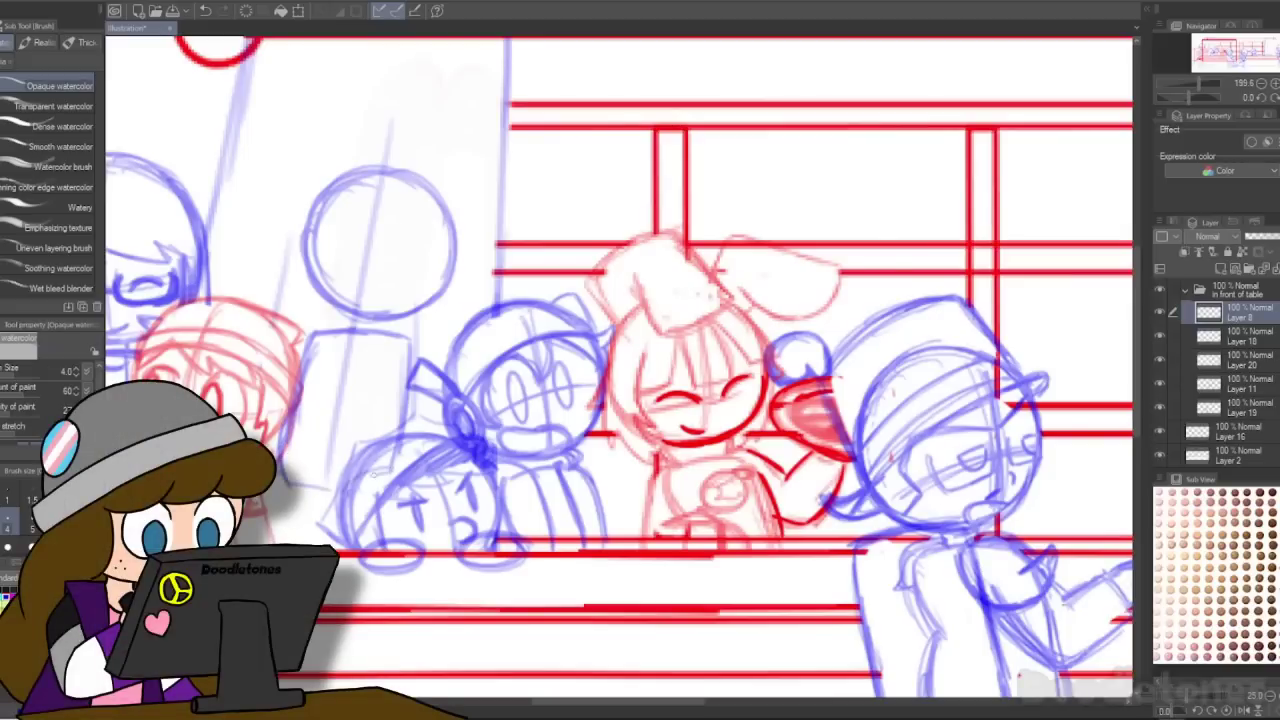
{"action": "mouse_move", "coordinate": [304, 344]}
{"action": "left_mouse_down"}
{"action": "mouse_move", "coordinate": [343, 496]}
{"action": "mouse_move", "coordinate": [405, 337]}
{"action": "mouse_move", "coordinate": [386, 468]}
{"action": "left_mouse_up"}
{"action": "left_click_drag", "start_coordinate": [406, 338], "coordinate": [387, 471]}
{"action": "left_click_drag", "start_coordinate": [368, 334], "coordinate": [401, 345]}
Step: Lasso the new head and torso, enlarge them and move them down in front of the table
{"action": "key", "text": "m"}
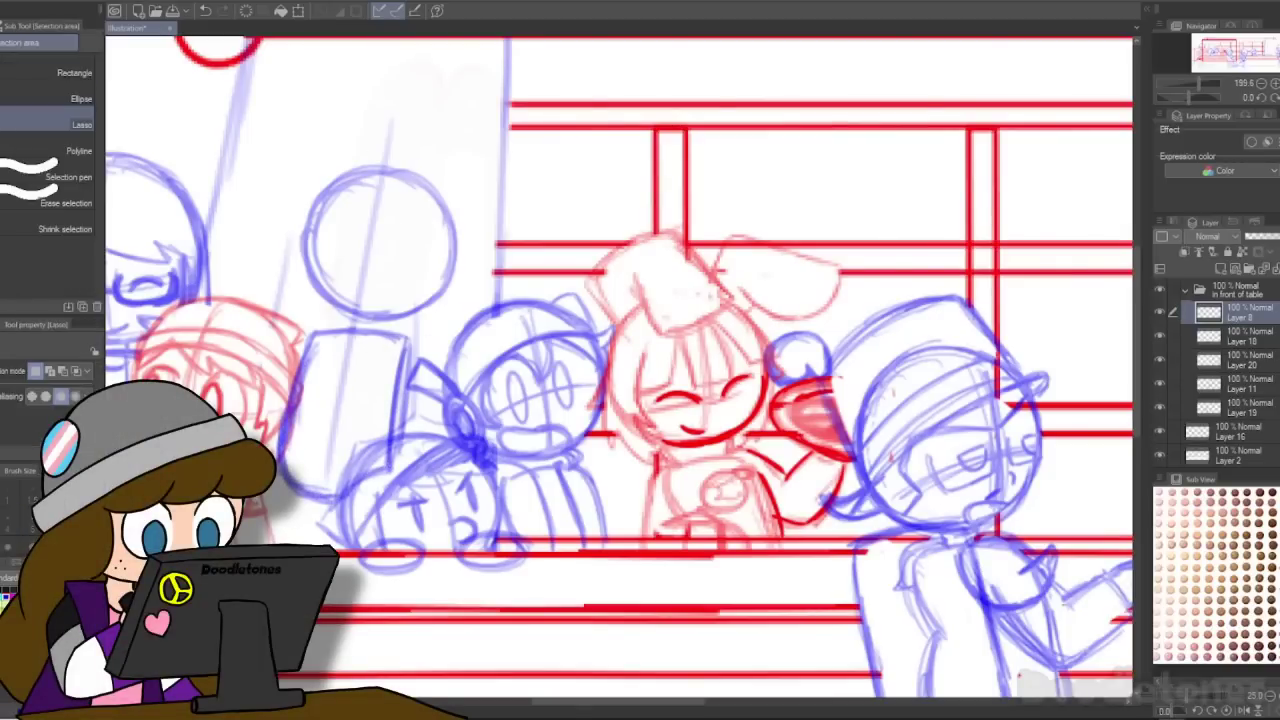
{"action": "scroll", "coordinate": [496, 274], "scroll_direction": "down", "scroll_amount": 5}
{"action": "mouse_move", "coordinate": [478, 187]}
{"action": "left_mouse_down"}
{"action": "mouse_move", "coordinate": [313, 297]}
{"action": "mouse_move", "coordinate": [470, 172]}
{"action": "left_mouse_up"}
{"action": "key", "text": "ctrl+t"}
{"action": "left_click_drag", "start_coordinate": [420, 350], "coordinate": [533, 443]}
{"action": "left_click_drag", "start_coordinate": [615, 572], "coordinate": [643, 606]}
{"action": "mouse_move", "coordinate": [553, 505]}
{"action": "left_mouse_down"}
{"action": "mouse_move", "coordinate": [587, 492]}
{"action": "mouse_move", "coordinate": [548, 470]}
{"action": "mouse_move", "coordinate": [536, 495]}
{"action": "mouse_move", "coordinate": [565, 530]}
{"action": "mouse_move", "coordinate": [407, 524]}
{"action": "left_mouse_up"}
{"action": "left_click", "coordinate": [363, 648]}
{"action": "key", "text": "ctrl+d"}
Step: Rough in the first leg lines beneath the new figure's torso
{"action": "key", "text": "b"}
{"action": "scroll", "coordinate": [410, 500], "scroll_direction": "down", "scroll_amount": 3}
{"action": "left_click_drag", "start_coordinate": [379, 447], "coordinate": [396, 532]}
{"action": "left_click_drag", "start_coordinate": [420, 424], "coordinate": [450, 532]}
Step: Lasso the new figure again, scale it up further and reposition it before the table
{"action": "key", "text": "m"}
{"action": "left_click_drag", "start_coordinate": [470, 180], "coordinate": [469, 150]}
{"action": "key", "text": "ctrl+t"}
{"action": "left_click_drag", "start_coordinate": [529, 370], "coordinate": [556, 394]}
{"action": "mouse_move", "coordinate": [434, 449]}
{"action": "left_mouse_down"}
{"action": "mouse_move", "coordinate": [419, 438]}
{"action": "mouse_move", "coordinate": [398, 578]}
{"action": "left_mouse_up"}
{"action": "left_click", "coordinate": [368, 659]}
{"action": "key", "text": "ctrl+d"}
Step: Sketch the standing figure's two legs from the torso down past the floor line
{"action": "key", "text": "b"}
{"action": "mouse_move", "coordinate": [377, 473]}
{"action": "left_mouse_down"}
{"action": "mouse_move", "coordinate": [422, 599]}
{"action": "mouse_move", "coordinate": [445, 601]}
{"action": "left_mouse_up"}
{"action": "mouse_move", "coordinate": [374, 471]}
{"action": "left_mouse_down"}
{"action": "mouse_move", "coordinate": [394, 577]}
{"action": "mouse_move", "coordinate": [381, 535]}
{"action": "left_mouse_up"}
{"action": "mouse_move", "coordinate": [422, 422]}
{"action": "left_mouse_down"}
{"action": "mouse_move", "coordinate": [467, 582]}
{"action": "mouse_move", "coordinate": [448, 603]}
{"action": "left_mouse_up"}
{"action": "left_click_drag", "start_coordinate": [332, 410], "coordinate": [308, 542]}
{"action": "left_click_drag", "start_coordinate": [378, 506], "coordinate": [366, 584]}
{"action": "left_click_drag", "start_coordinate": [381, 504], "coordinate": [367, 590]}
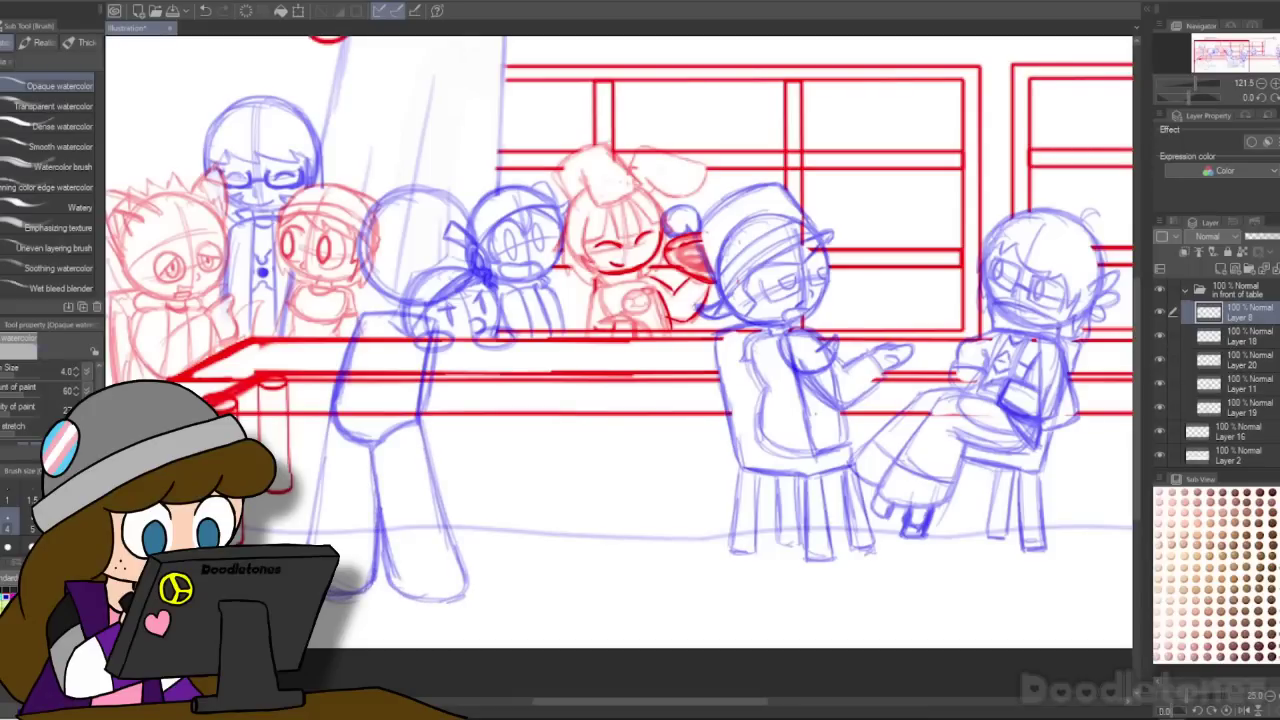
Step: Strengthen the inner and outer contours of both legs, round off the feet and clean up the outer leg line
{"action": "left_click_drag", "start_coordinate": [327, 432], "coordinate": [307, 543]}
{"action": "left_click_drag", "start_coordinate": [332, 418], "coordinate": [312, 544]}
{"action": "left_click_drag", "start_coordinate": [370, 449], "coordinate": [398, 597]}
{"action": "left_click_drag", "start_coordinate": [382, 568], "coordinate": [435, 606]}
{"action": "mouse_move", "coordinate": [419, 418]}
{"action": "left_mouse_down"}
{"action": "mouse_move", "coordinate": [465, 586]}
{"action": "mouse_move", "coordinate": [434, 604]}
{"action": "left_mouse_up"}
{"action": "mouse_move", "coordinate": [461, 578]}
{"action": "left_mouse_down"}
{"action": "mouse_move", "coordinate": [418, 606]}
{"action": "mouse_move", "coordinate": [396, 598]}
{"action": "left_mouse_up"}
{"action": "mouse_move", "coordinate": [380, 538]}
{"action": "left_mouse_down"}
{"action": "mouse_move", "coordinate": [396, 590]}
{"action": "mouse_move", "coordinate": [359, 595]}
{"action": "left_mouse_up"}
{"action": "left_click_drag", "start_coordinate": [325, 430], "coordinate": [309, 544]}
{"action": "left_click_drag", "start_coordinate": [328, 428], "coordinate": [306, 542]}
{"action": "key", "text": "e"}
{"action": "left_click_drag", "start_coordinate": [324, 430], "coordinate": [306, 540]}
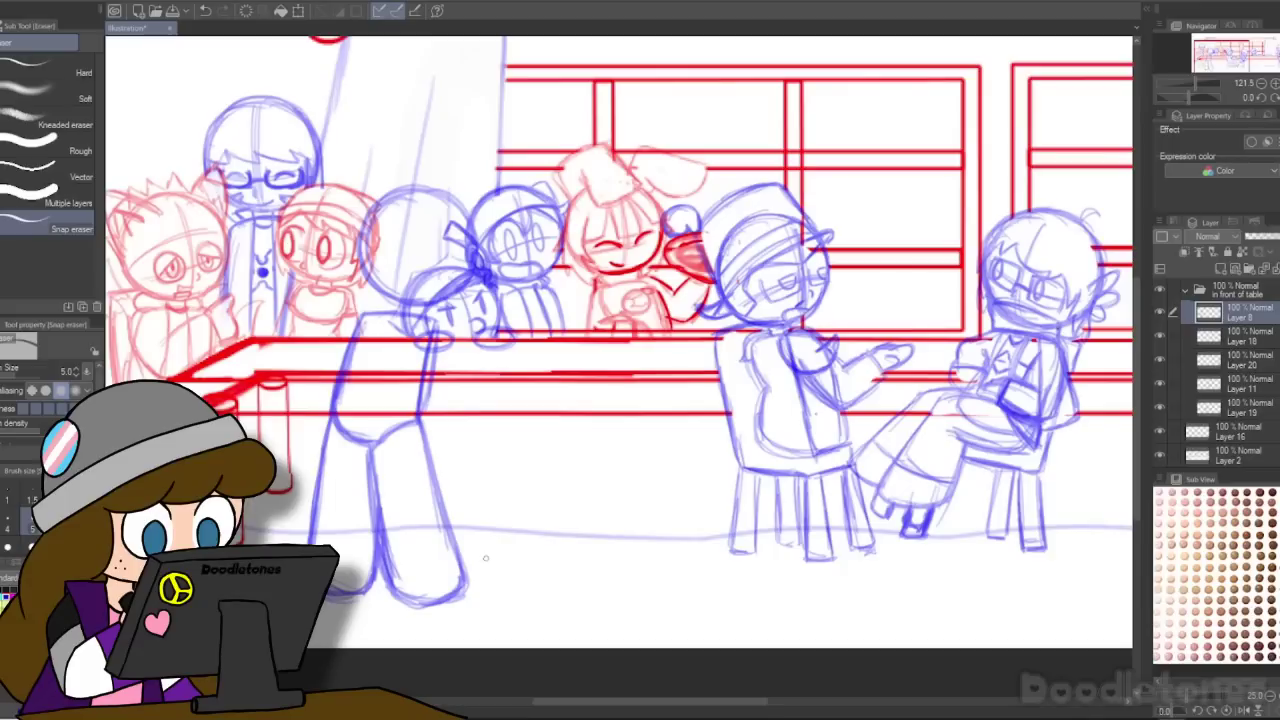
Step: Sketch the standing figure's arm reaching onto the table and move the whole figure slightly upward
{"action": "key", "text": "b"}
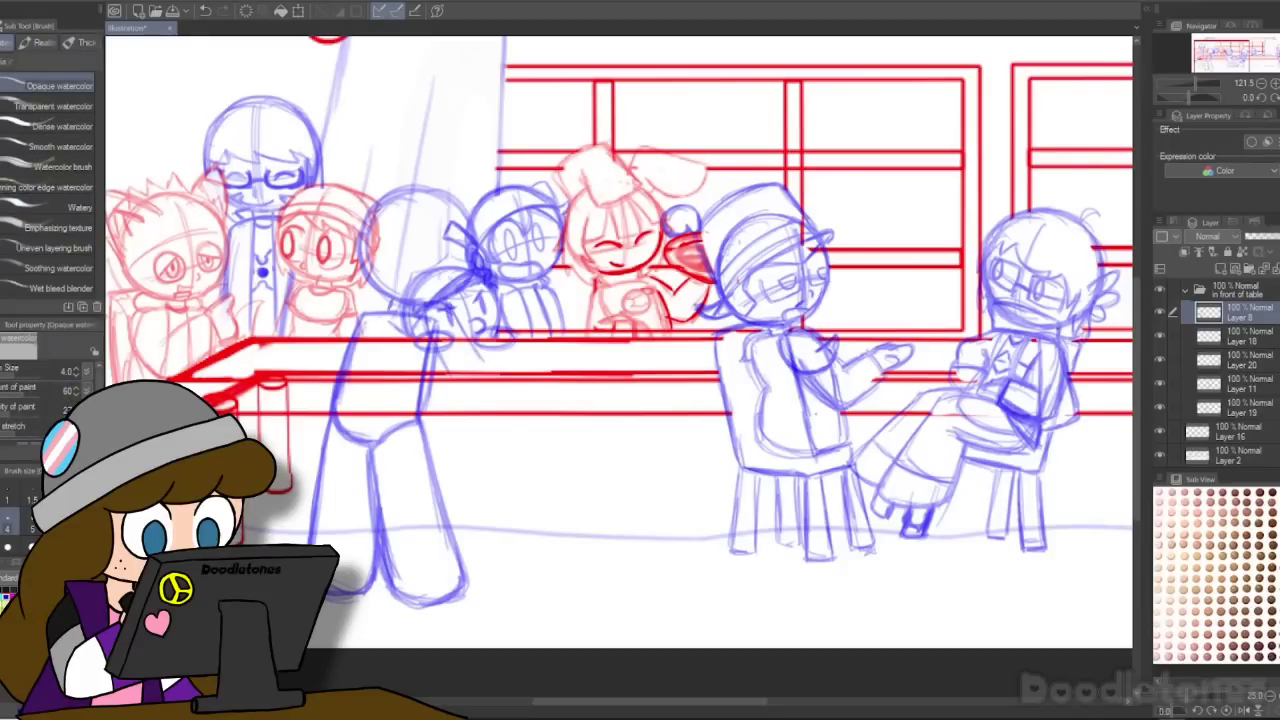
{"action": "key", "text": "m"}
{"action": "mouse_move", "coordinate": [459, 143]}
{"action": "left_mouse_down"}
{"action": "mouse_move", "coordinate": [448, 127]}
{"action": "mouse_move", "coordinate": [480, 134]}
{"action": "left_mouse_up"}
{"action": "key", "text": "ctrl+t"}
{"action": "left_click_drag", "start_coordinate": [442, 556], "coordinate": [434, 534]}
{"action": "left_click_drag", "start_coordinate": [382, 591], "coordinate": [381, 587]}
{"action": "key", "text": "Return"}
{"action": "key", "text": "ctrl+d"}
Step: Draw a pointed flap extending sideways from the standing figure's hips
{"action": "key", "text": "b"}
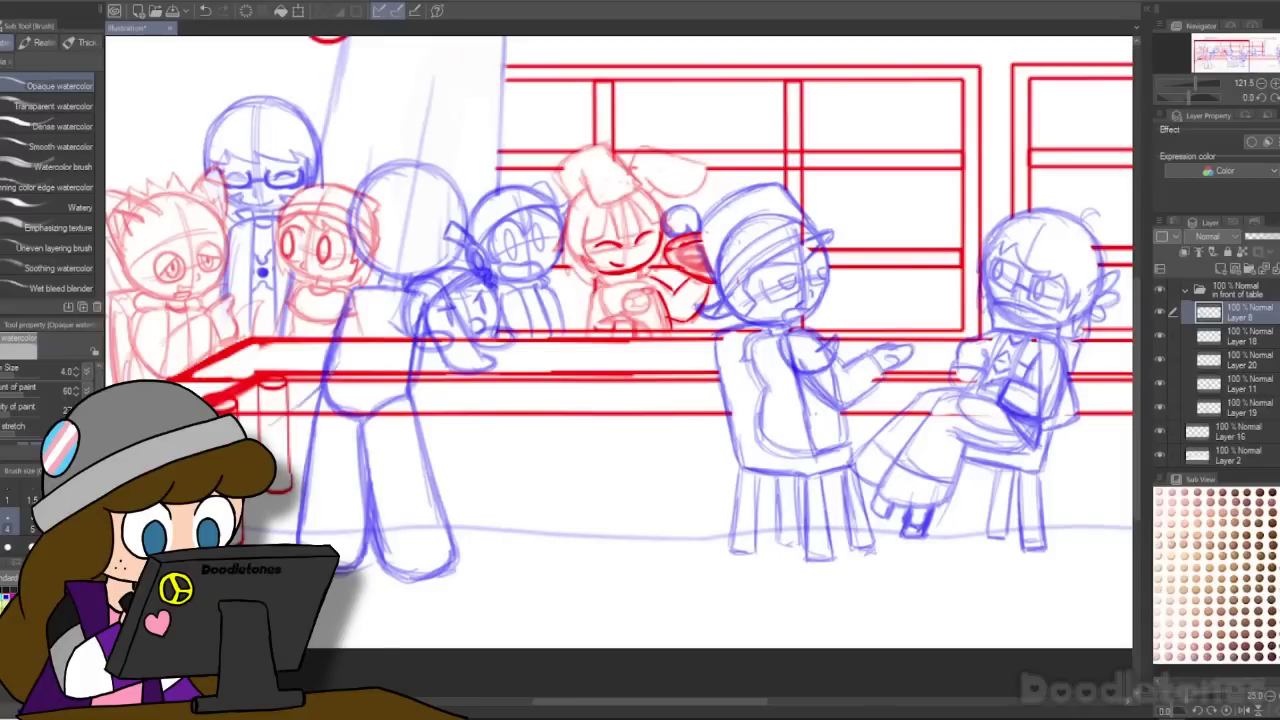
{"action": "mouse_move", "coordinate": [318, 388]}
{"action": "left_mouse_down"}
{"action": "mouse_move", "coordinate": [252, 428]}
{"action": "mouse_move", "coordinate": [354, 434]}
{"action": "mouse_move", "coordinate": [382, 407]}
{"action": "left_mouse_up"}
{"action": "mouse_move", "coordinate": [376, 410]}
{"action": "left_mouse_down"}
{"action": "mouse_move", "coordinate": [304, 445]}
{"action": "mouse_move", "coordinate": [250, 434]}
{"action": "left_mouse_up"}
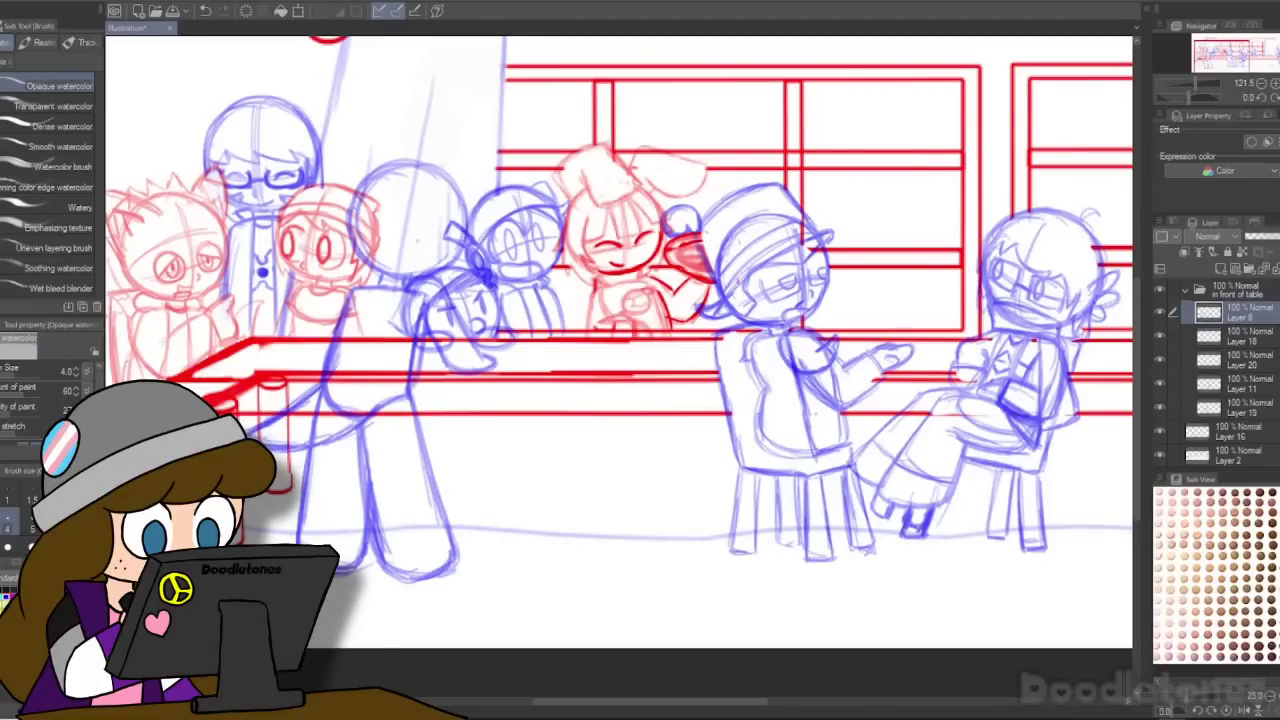
Step: Sketch a banded hat on the standing figure's head
{"action": "mouse_move", "coordinate": [350, 204]}
{"action": "left_mouse_down"}
{"action": "mouse_move", "coordinate": [451, 153]}
{"action": "mouse_move", "coordinate": [346, 203]}
{"action": "left_mouse_up"}
{"action": "left_click_drag", "start_coordinate": [454, 158], "coordinate": [468, 212]}
{"action": "left_click_drag", "start_coordinate": [362, 238], "coordinate": [460, 217]}
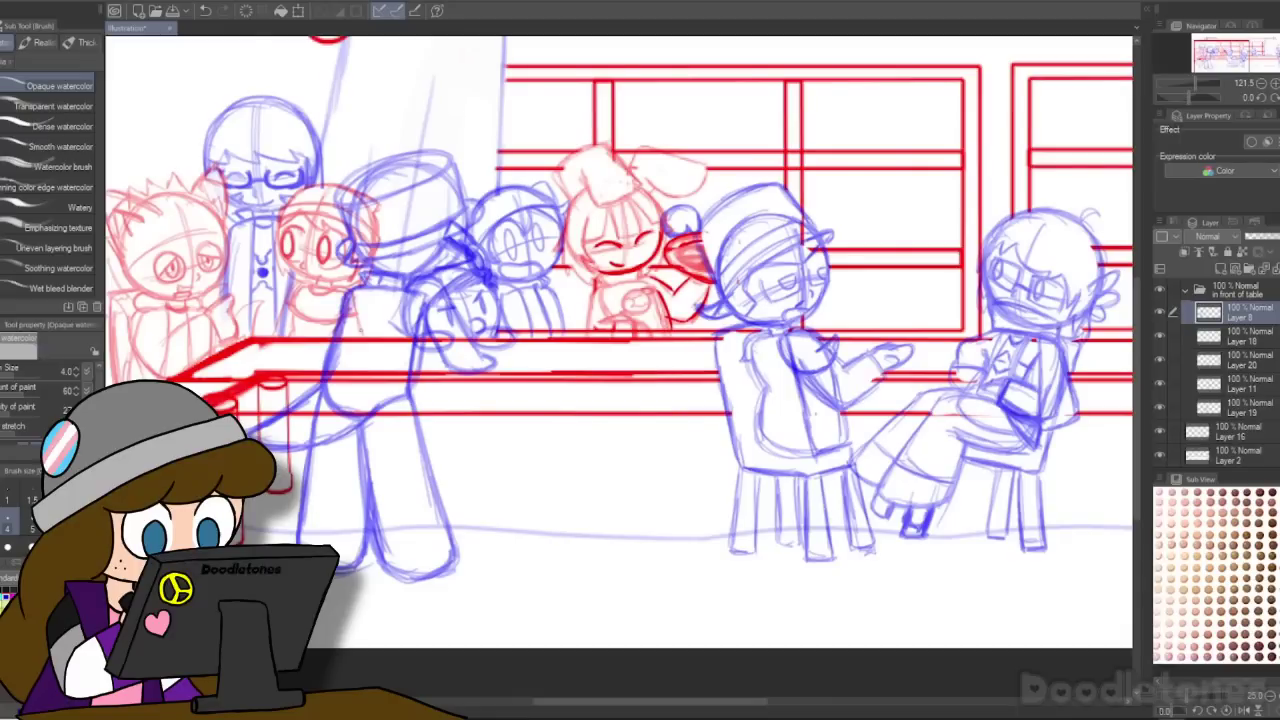
Step: Draw the hem and side edge of the standing figure's jacket around the hips
{"action": "left_click_drag", "start_coordinate": [362, 390], "coordinate": [426, 420]}
{"action": "left_click_drag", "start_coordinate": [416, 350], "coordinate": [424, 420]}
{"action": "left_click_drag", "start_coordinate": [337, 378], "coordinate": [379, 397]}
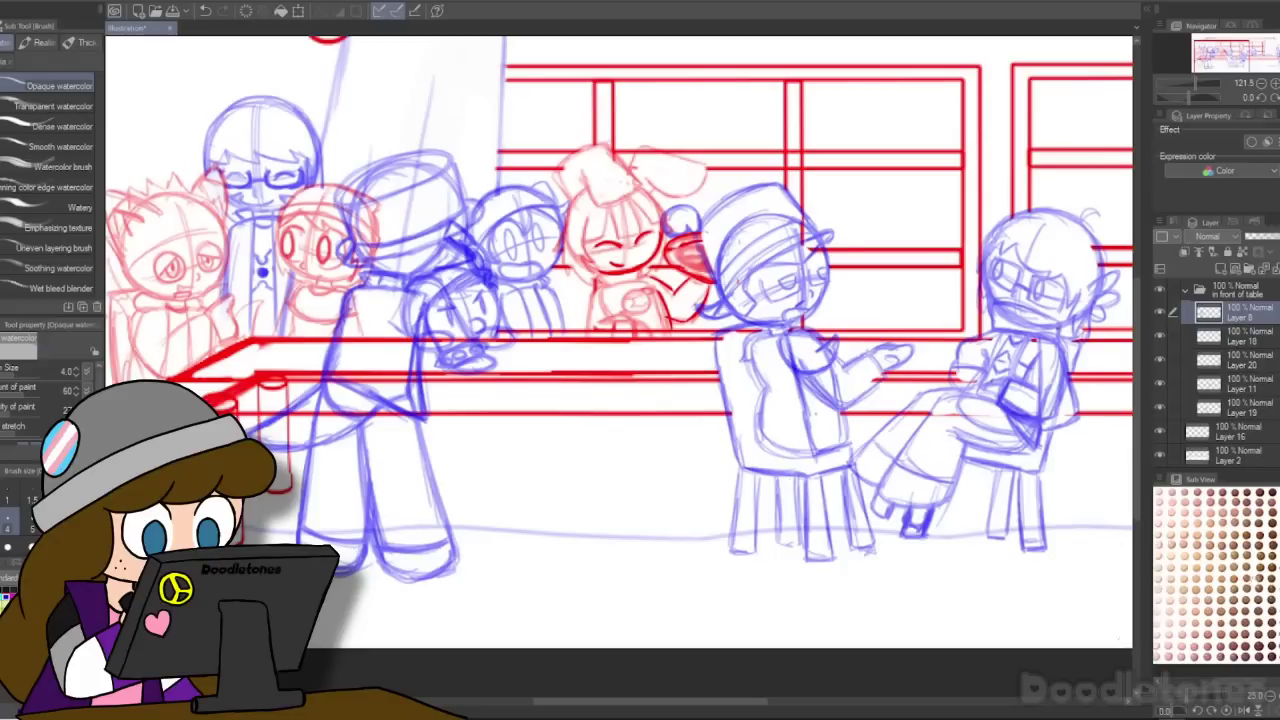
Step: Fill the standing figure with white on a new layer beneath its lines and merge it with the line layer
{"action": "key", "text": "p"}
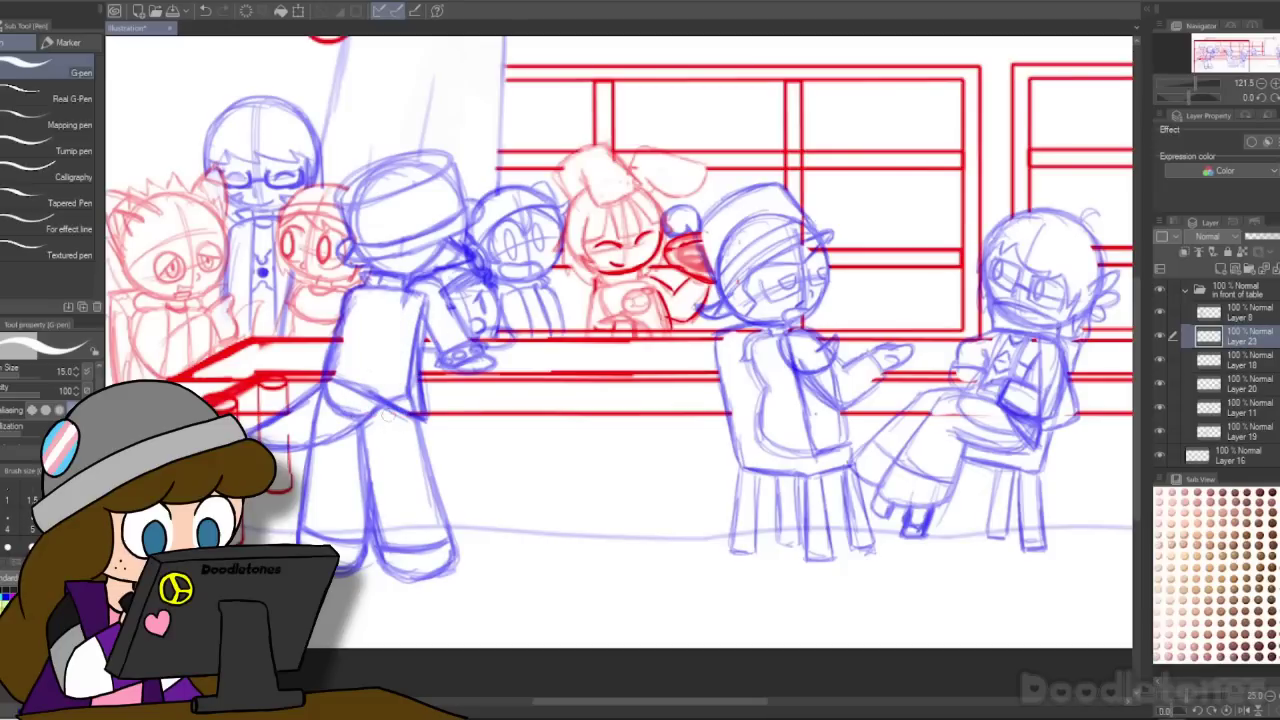
{"action": "scroll", "coordinate": [480, 166], "scroll_direction": "down", "scroll_amount": 2}
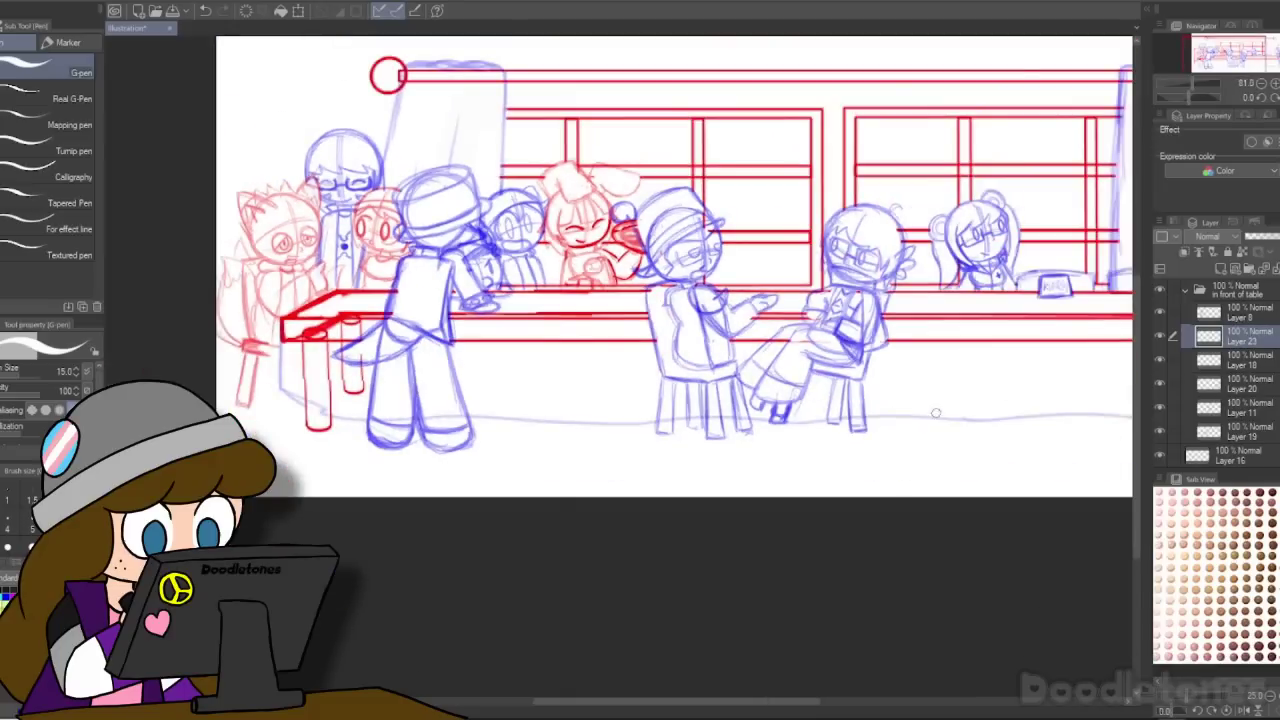
{"action": "scroll", "coordinate": [507, 104], "scroll_direction": "up", "scroll_amount": 3}
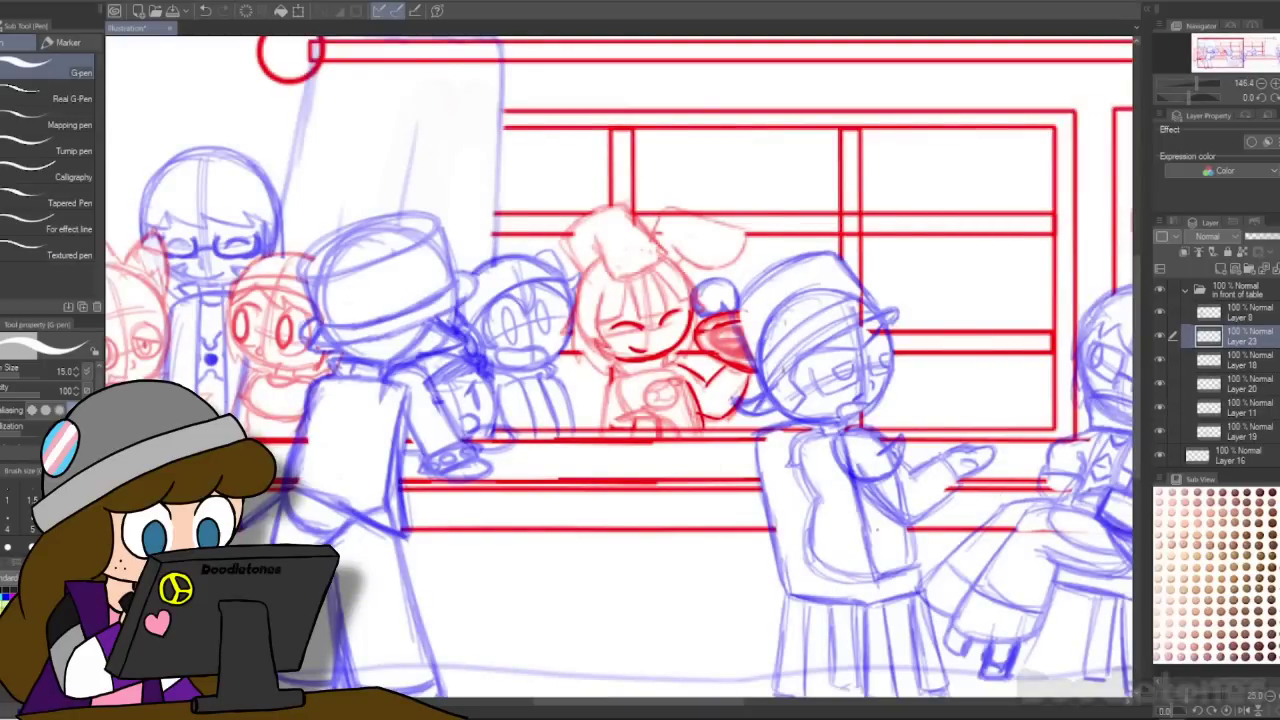
{"action": "key", "text": "b"}
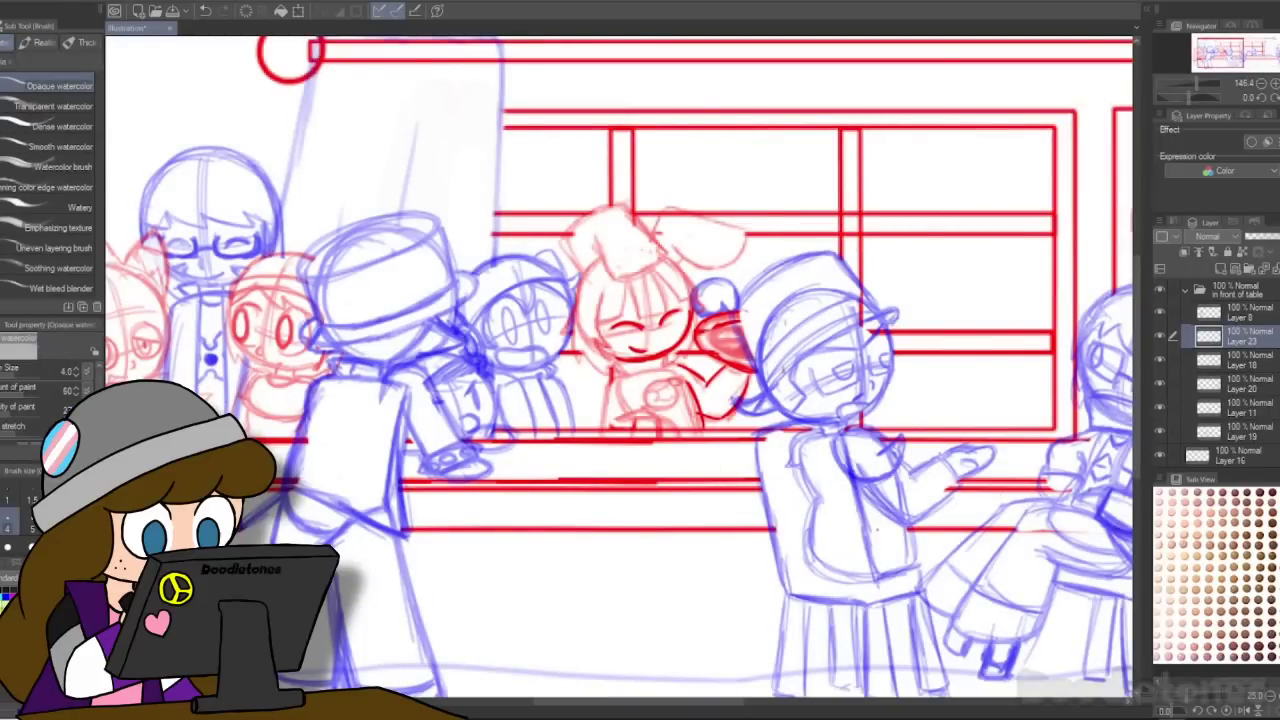
{"action": "scroll", "coordinate": [1000, 310], "scroll_direction": "down", "scroll_amount": 6}
{"action": "left_click_drag", "start_coordinate": [703, 705], "coordinate": [769, 706]}
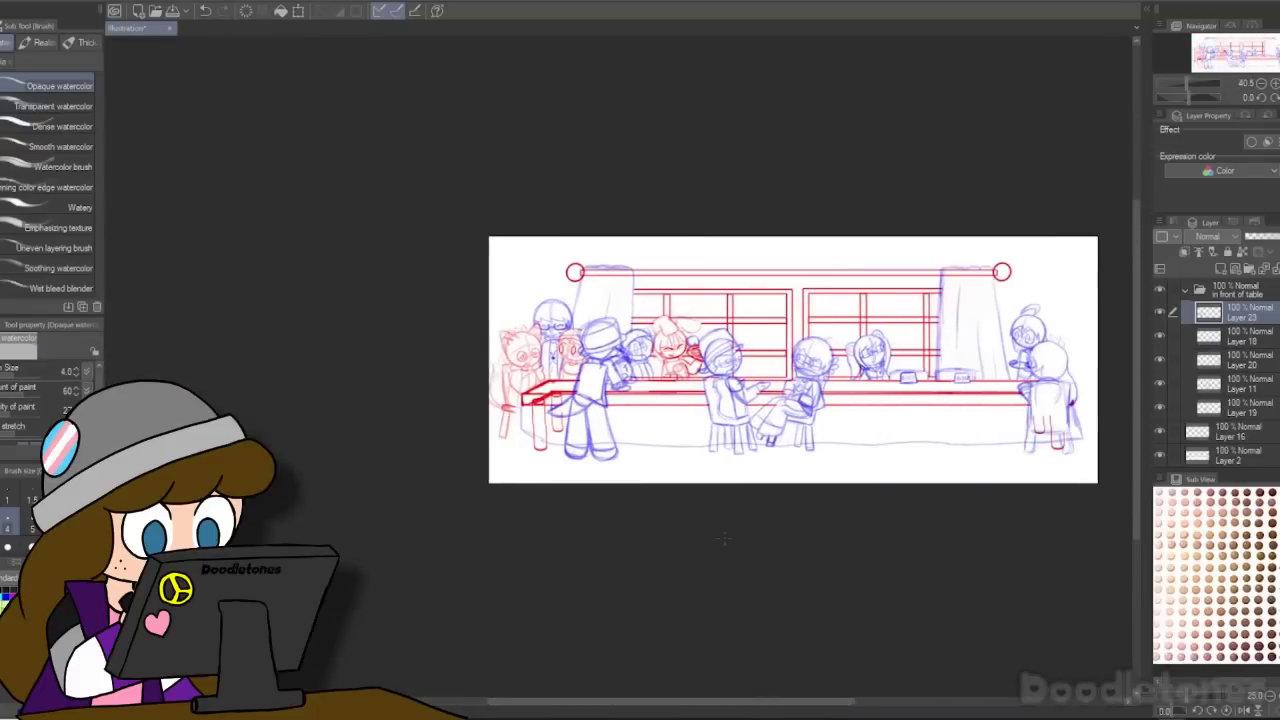
Step: Sketch a boxy foreground object on a new layer, then lasso, transform and place it in front of the standing figure's legs
{"action": "scroll", "coordinate": [740, 382], "scroll_direction": "up", "scroll_amount": 5}
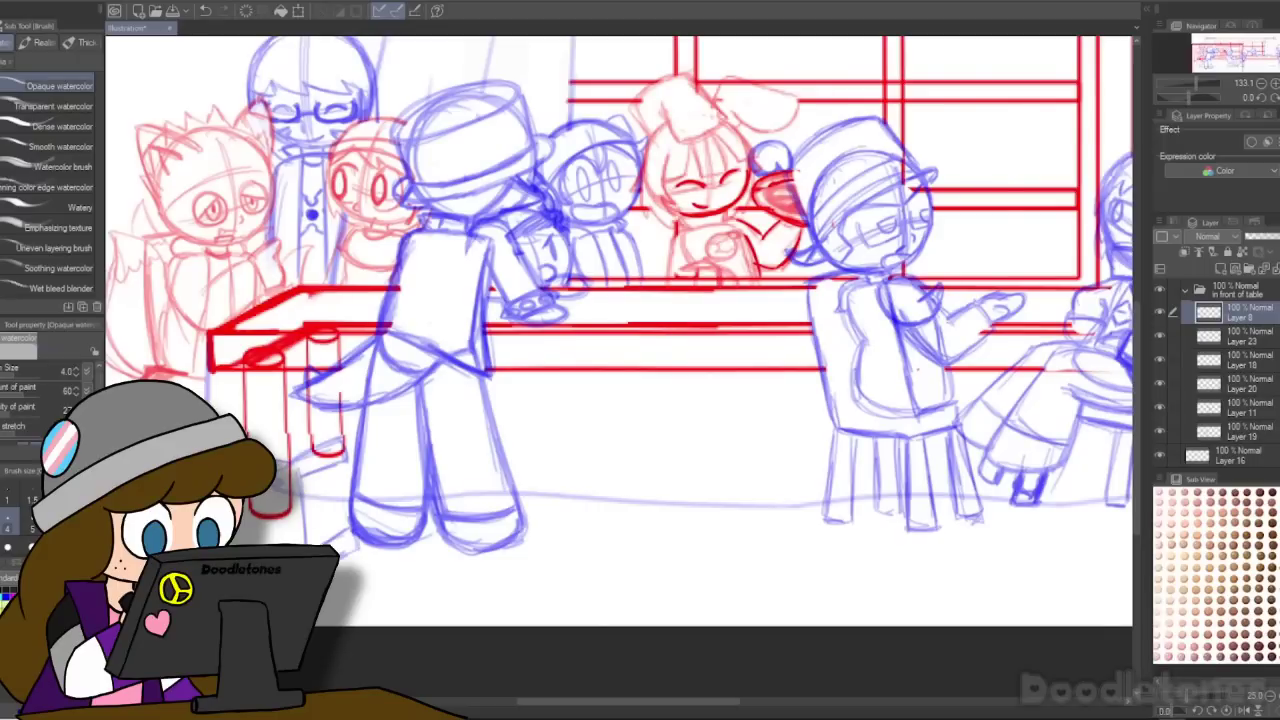
{"action": "key", "text": "m"}
{"action": "scroll", "coordinate": [368, 213], "scroll_direction": "down", "scroll_amount": 4}
{"action": "left_click_drag", "start_coordinate": [290, 294], "coordinate": [192, 370]}
{"action": "left_click", "coordinate": [357, 515]}
{"action": "left_click_drag", "start_coordinate": [412, 401], "coordinate": [474, 395]}
{"action": "left_click_drag", "start_coordinate": [474, 485], "coordinate": [517, 525]}
{"action": "mouse_move", "coordinate": [417, 468]}
{"action": "left_mouse_down"}
{"action": "mouse_move", "coordinate": [427, 465]}
{"action": "mouse_move", "coordinate": [416, 465]}
{"action": "left_mouse_up"}
{"action": "left_click", "coordinate": [357, 546]}
Step: Back the boxy foreground object with white on a new layer beneath it and merge it with the object's lines
{"action": "key", "text": "ctrl+shift+n"}
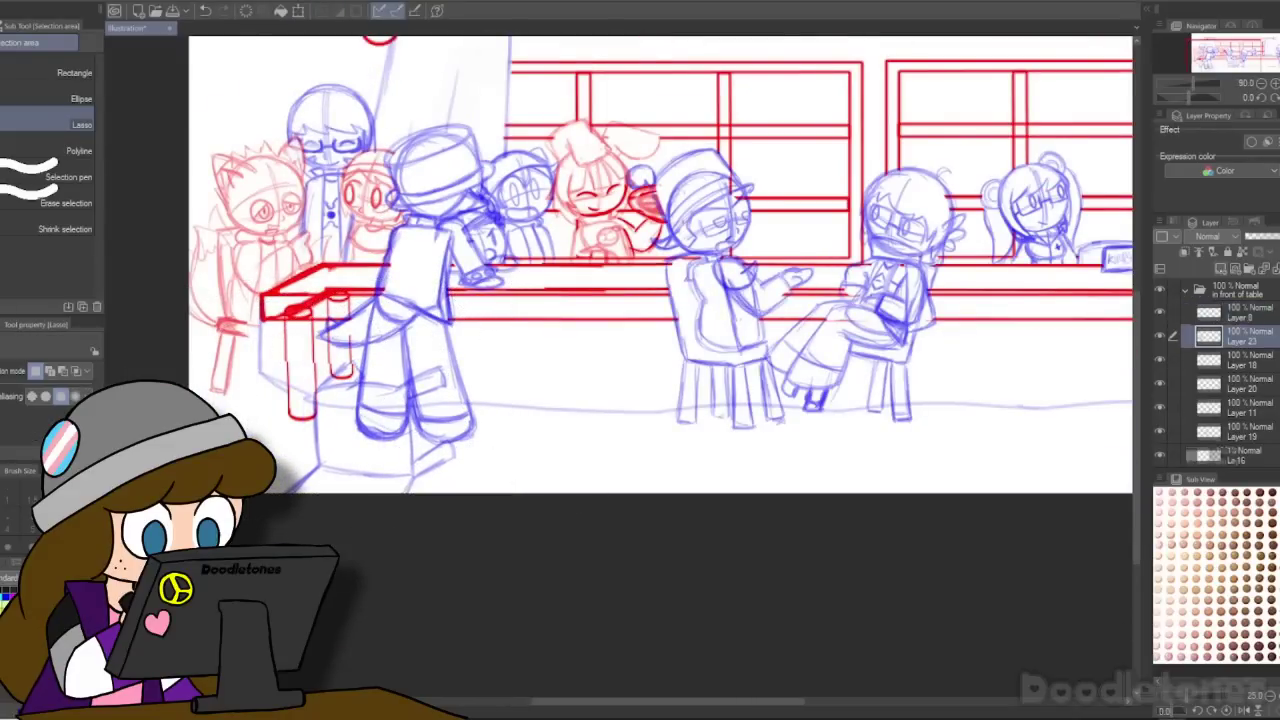
{"action": "key", "text": "p"}
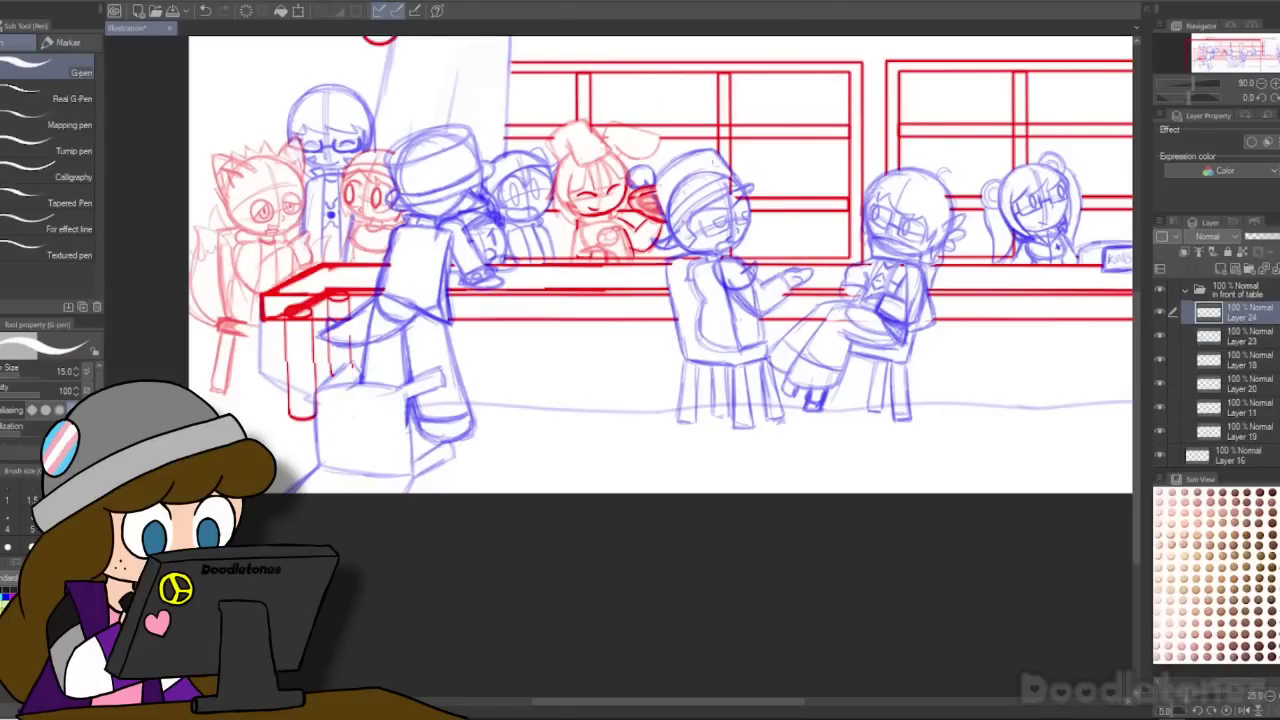
{"action": "scroll", "coordinate": [618, 125], "scroll_direction": "down", "scroll_amount": 3}
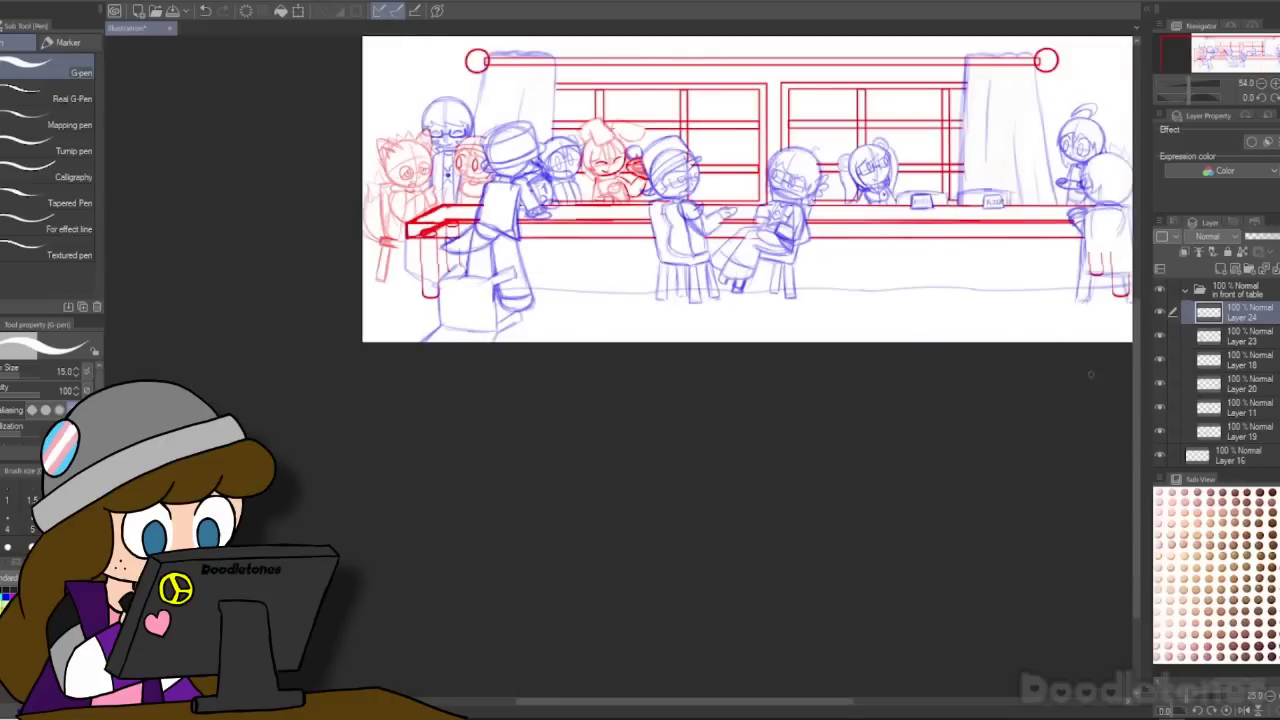
{"action": "scroll", "coordinate": [628, 361], "scroll_direction": "up", "scroll_amount": 3}
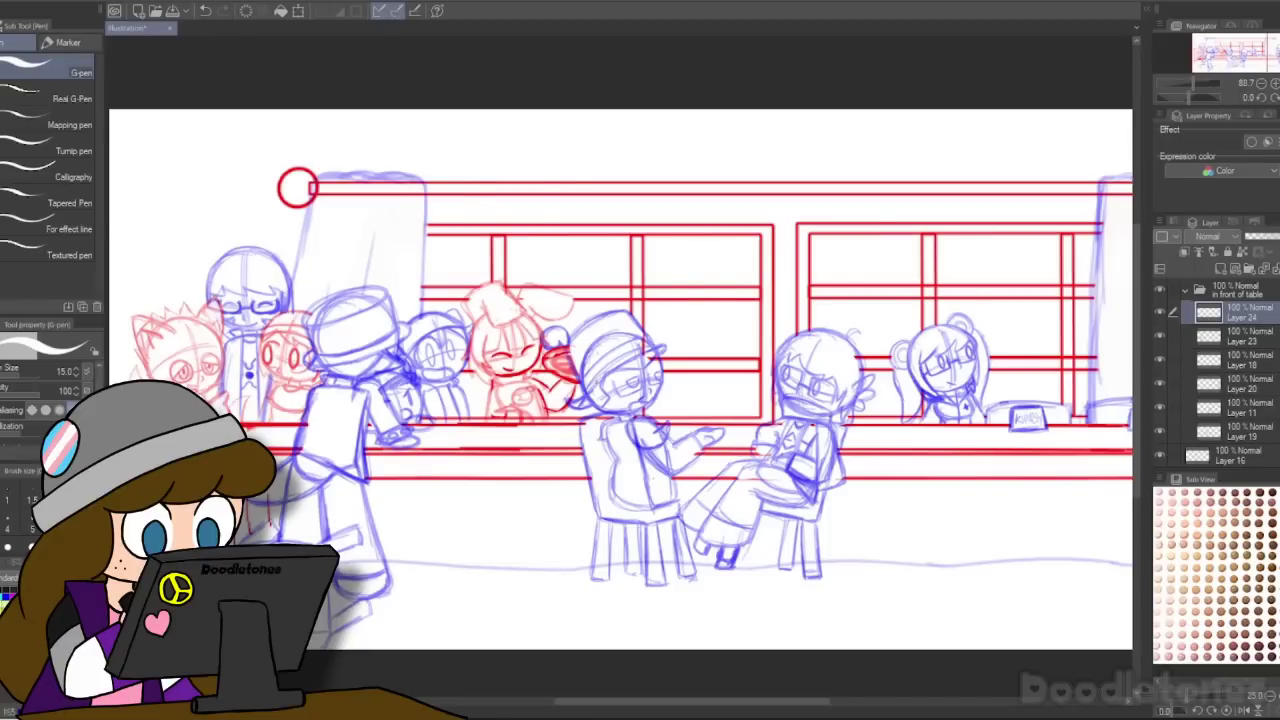
{"action": "scroll", "coordinate": [445, 540], "scroll_direction": "down", "scroll_amount": 2}
{"action": "scroll", "coordinate": [445, 500], "scroll_direction": "up", "scroll_amount": 2}
{"action": "left_click_drag", "start_coordinate": [603, 701], "coordinate": [604, 711]}
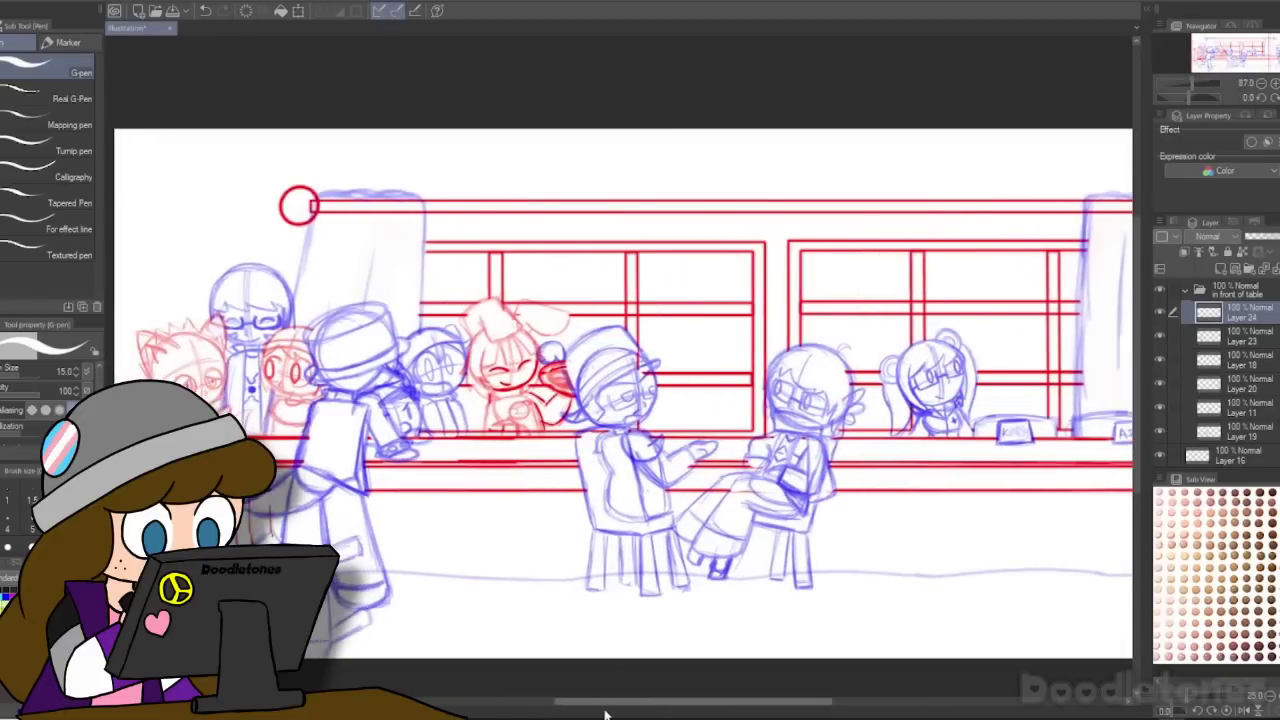
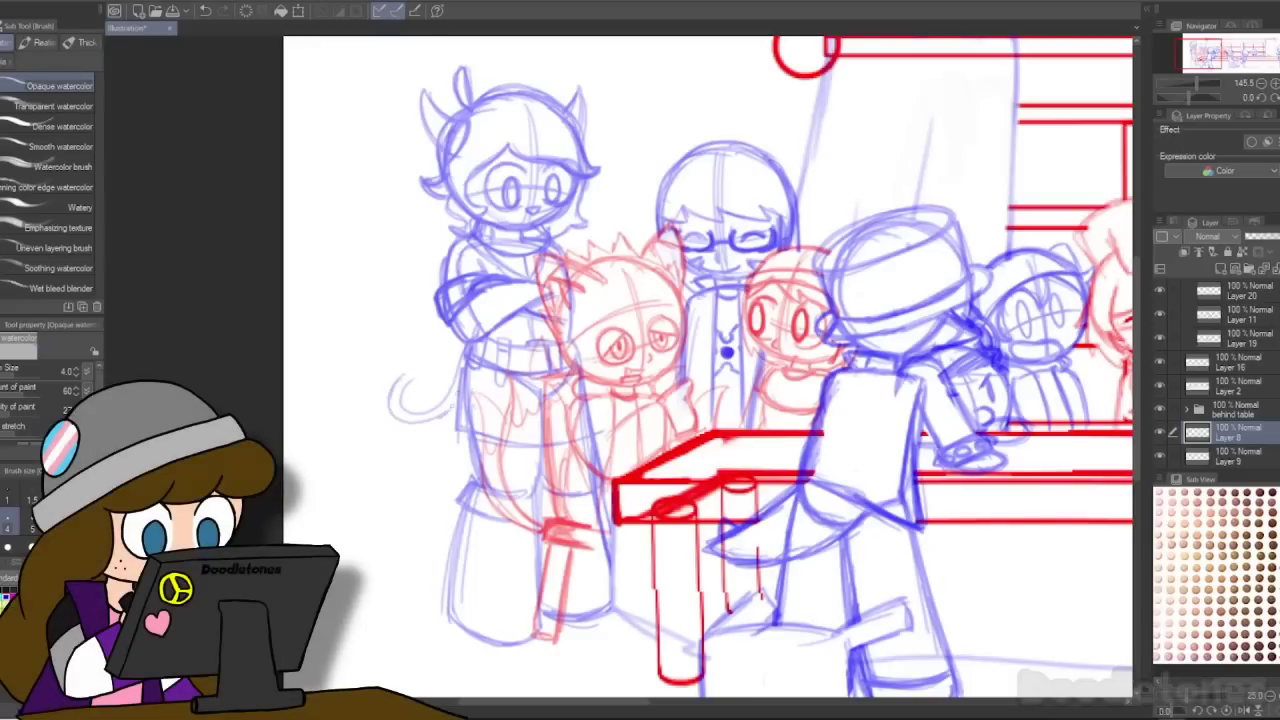
Step: Draw a curled tail tip beside the horned standing figure, then lasso, transform and deselect it
{"action": "mouse_move", "coordinate": [397, 294]}
{"action": "left_mouse_down"}
{"action": "mouse_move", "coordinate": [423, 288]}
{"action": "mouse_move", "coordinate": [441, 366]}
{"action": "left_mouse_up"}
{"action": "key", "text": "m"}
{"action": "key", "text": "ctrl+t"}
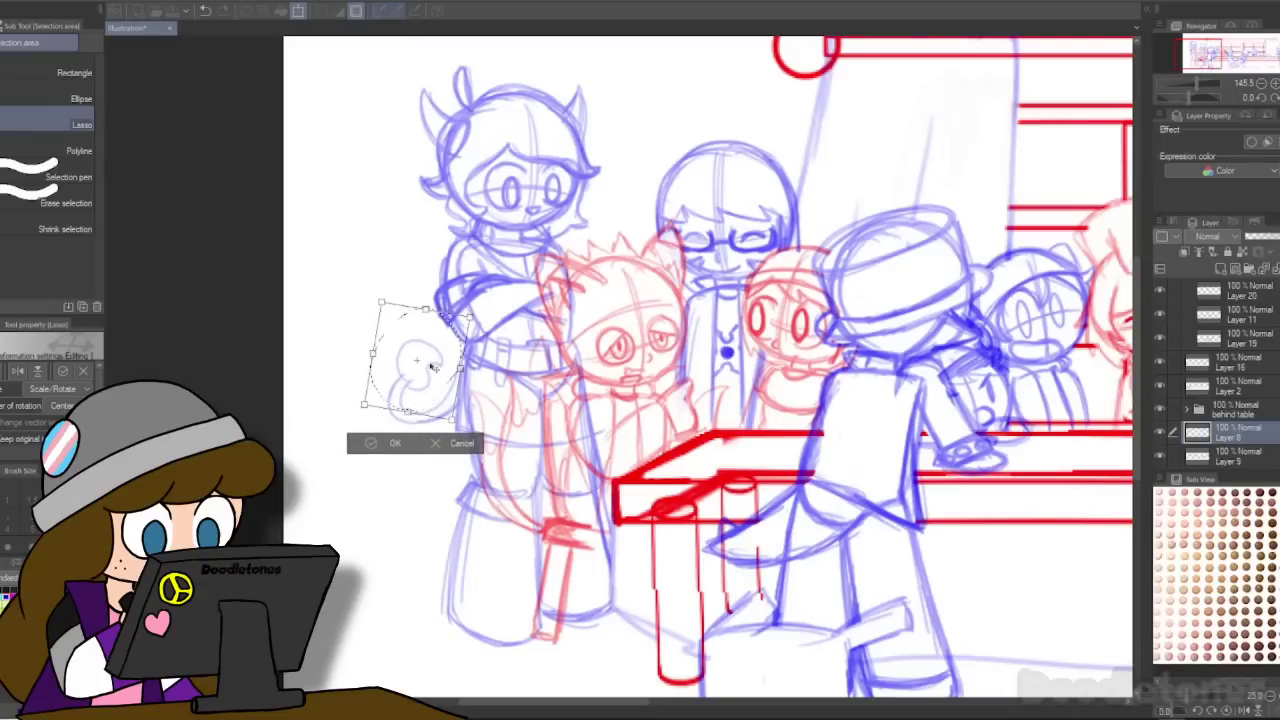
{"action": "left_click", "coordinate": [394, 441]}
{"action": "key", "text": "ctrl+d"}
{"action": "scroll", "coordinate": [625, 150], "scroll_direction": "down", "scroll_amount": 3}
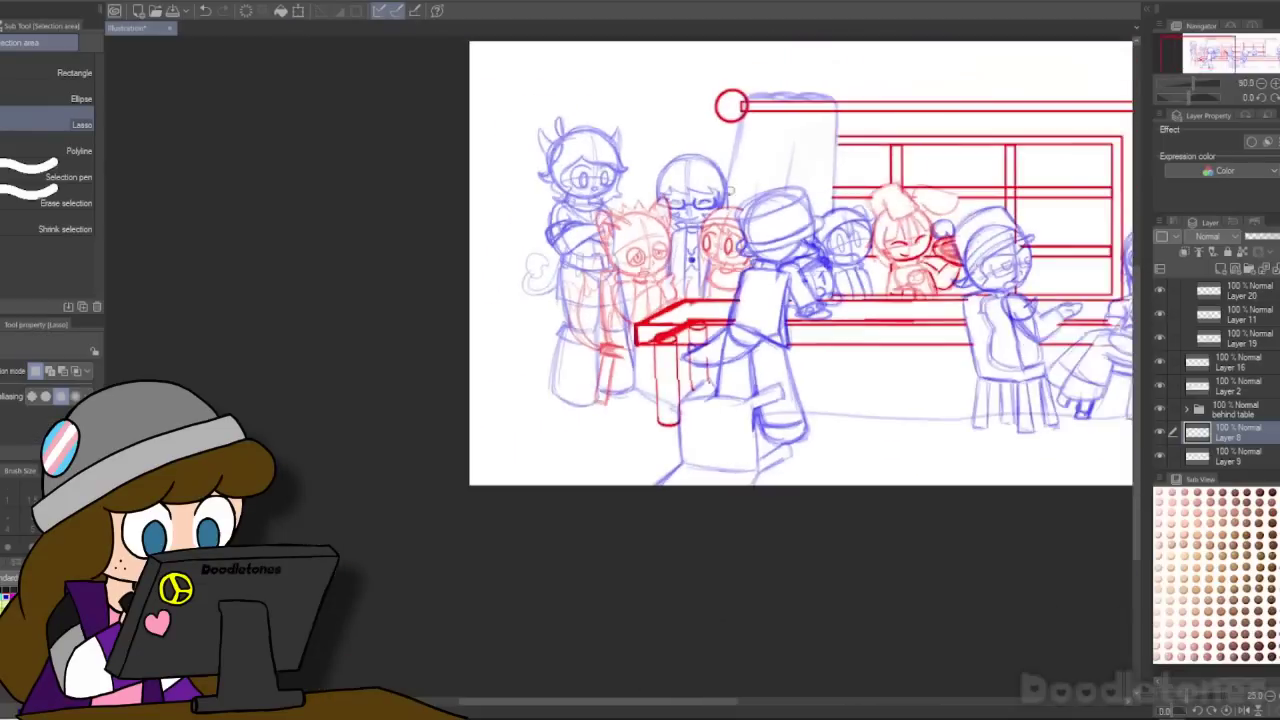
Step: Open the "behind table" layer folder and add a new layer inside it
{"action": "scroll", "coordinate": [900, 300], "scroll_direction": "up", "scroll_amount": 2}
{"action": "left_click", "coordinate": [1240, 410]}
{"action": "scroll", "coordinate": [1244, 380], "scroll_direction": "down", "scroll_amount": 3}
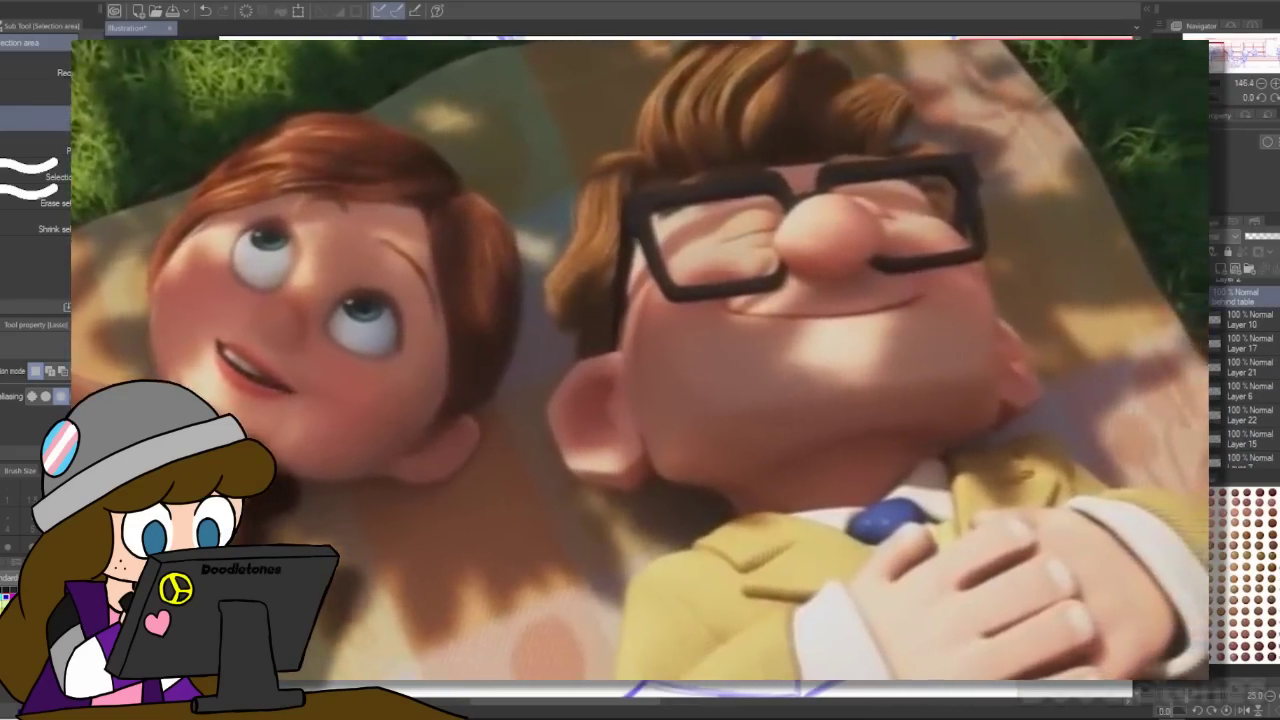
{"action": "scroll", "coordinate": [640, 360], "scroll_direction": "up", "scroll_amount": 3}
{"action": "left_click", "coordinate": [1244, 439]}
{"action": "key", "text": "ctrl+shift+n"}
{"action": "key", "text": "p"}
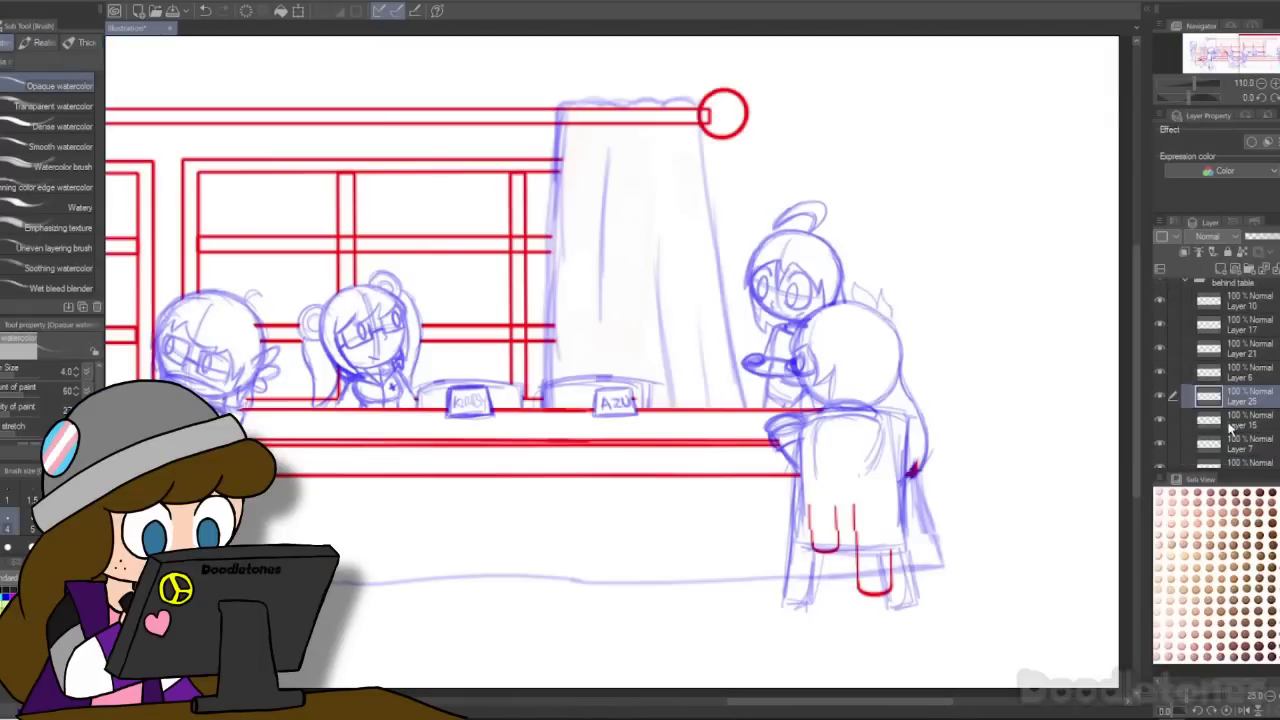
Step: Add a new layer at the top of the "in front of table" folder, above Layer 24
{"action": "scroll", "coordinate": [1232, 313], "scroll_direction": "down", "scroll_amount": 3}
{"action": "scroll", "coordinate": [920, 417], "scroll_direction": "down", "scroll_amount": 5}
{"action": "scroll", "coordinate": [850, 510], "scroll_direction": "up", "scroll_amount": 3}
{"action": "left_click", "coordinate": [1230, 295]}
{"action": "left_click", "coordinate": [1221, 269]}
{"action": "scroll", "coordinate": [624, 502], "scroll_direction": "up", "scroll_amount": 1}
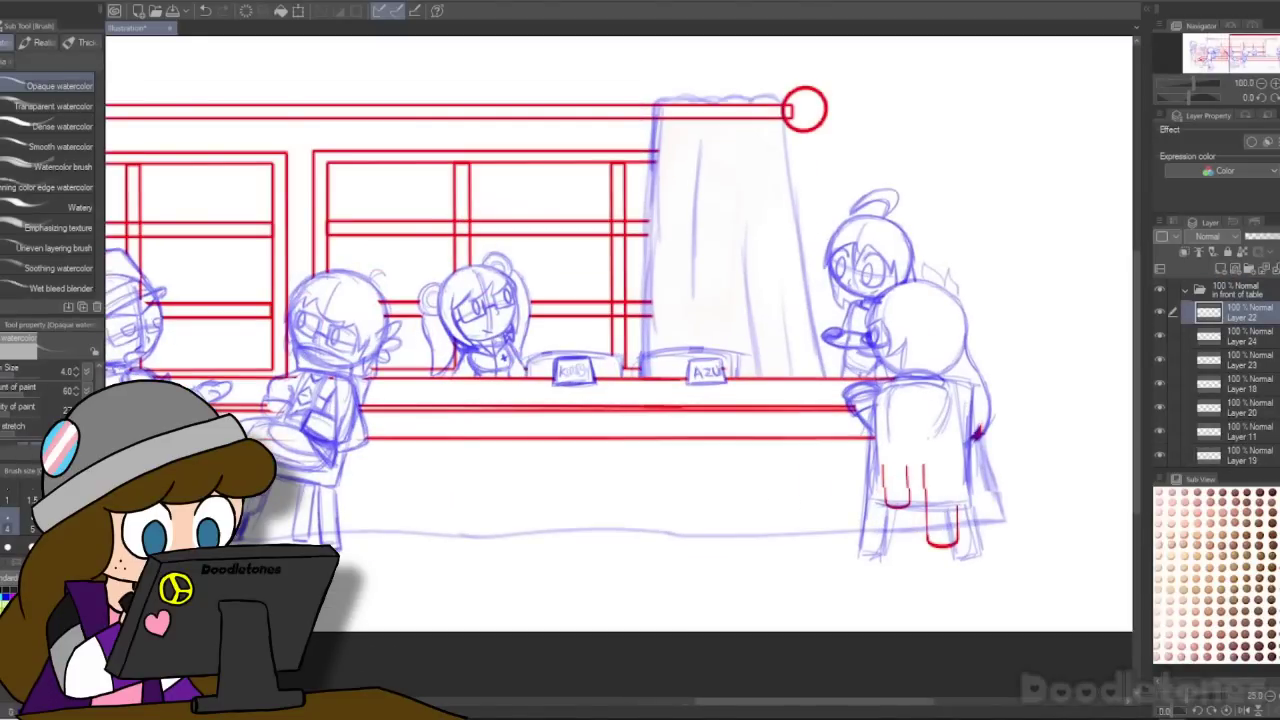
{"action": "scroll", "coordinate": [542, 341], "scroll_direction": "down", "scroll_amount": 3}
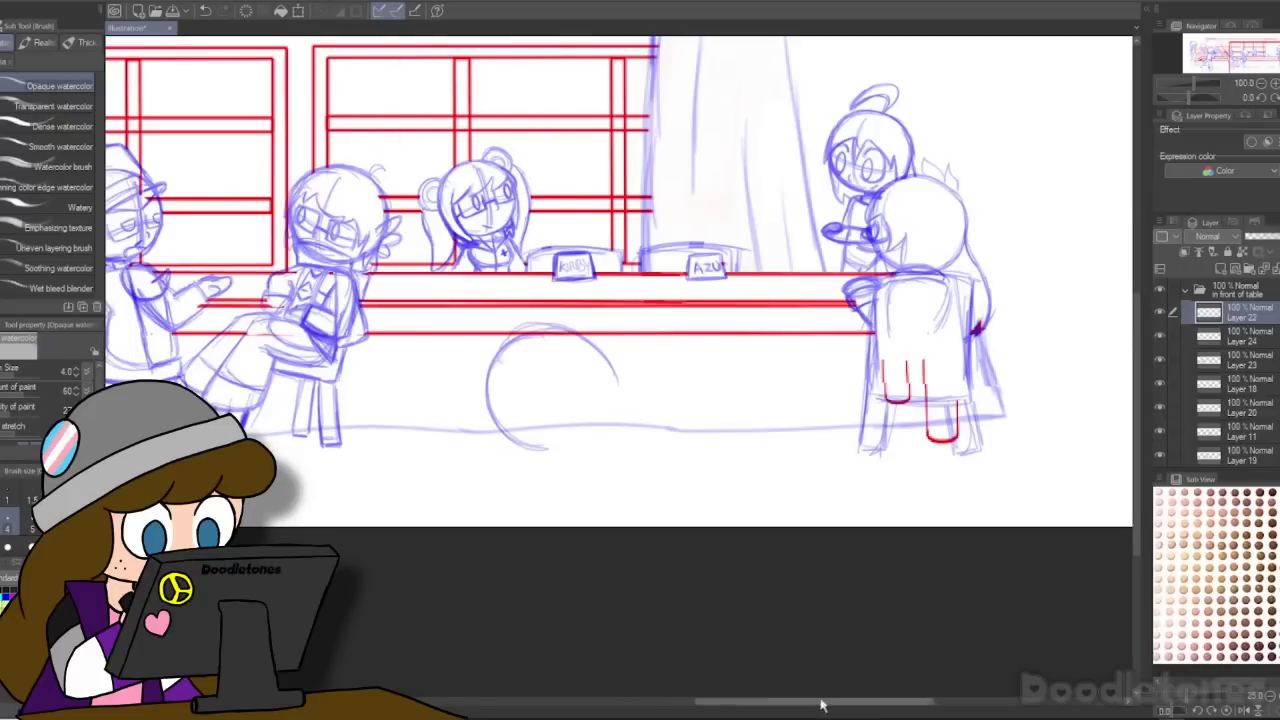
Step: Place a text reading "C:" in the empty area beside the end chair and change its font
{"action": "left_click_drag", "start_coordinate": [822, 702], "coordinate": [915, 702]}
{"action": "scroll", "coordinate": [715, 333], "scroll_direction": "up", "scroll_amount": 1}
{"action": "key", "text": "t"}
{"action": "left_click", "coordinate": [760, 352]}
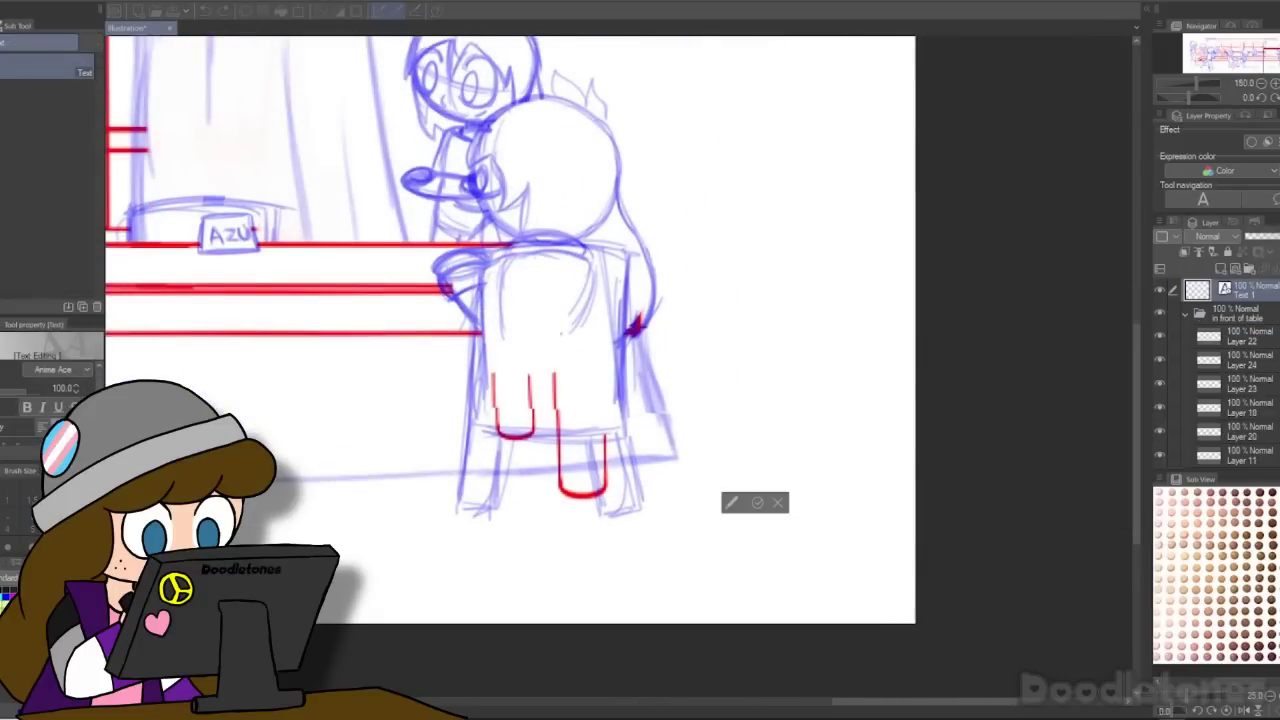
{"action": "type", "text": "C:"}
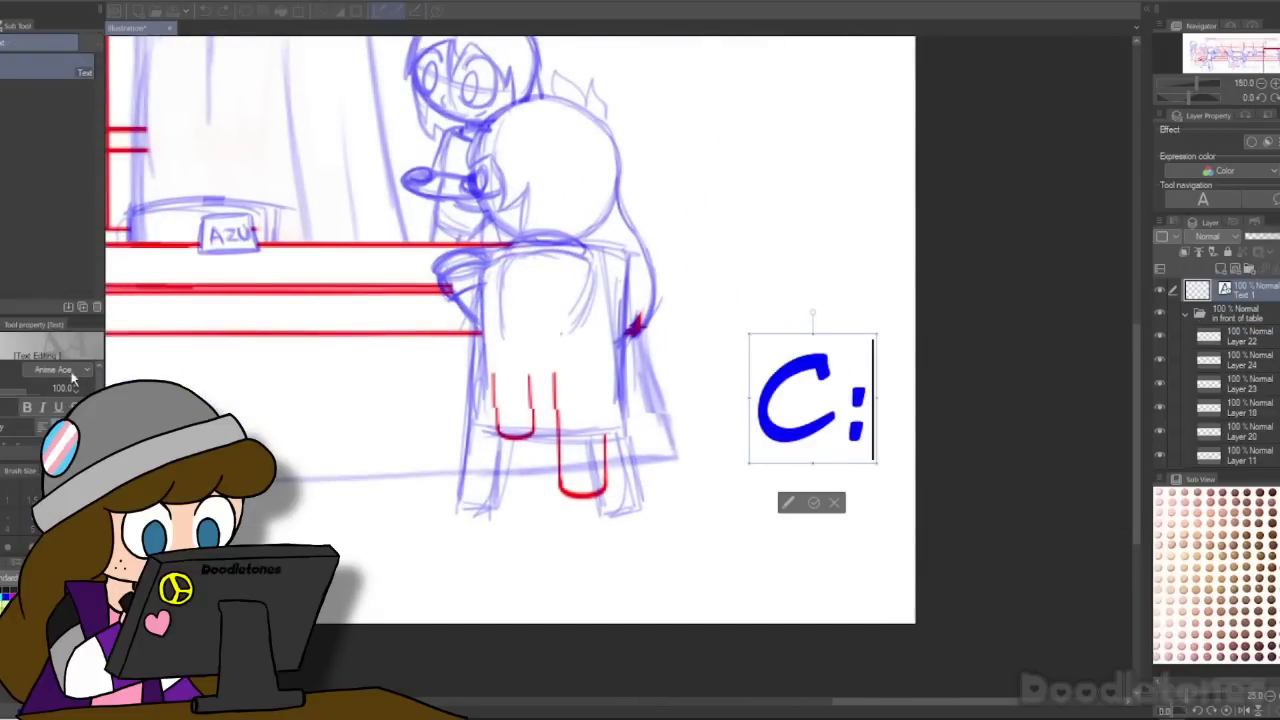
{"action": "left_click_drag", "start_coordinate": [868, 404], "coordinate": [762, 402]}
{"action": "left_click", "coordinate": [62, 370]}
{"action": "scroll", "coordinate": [10, 480], "scroll_direction": "down", "scroll_amount": 5}
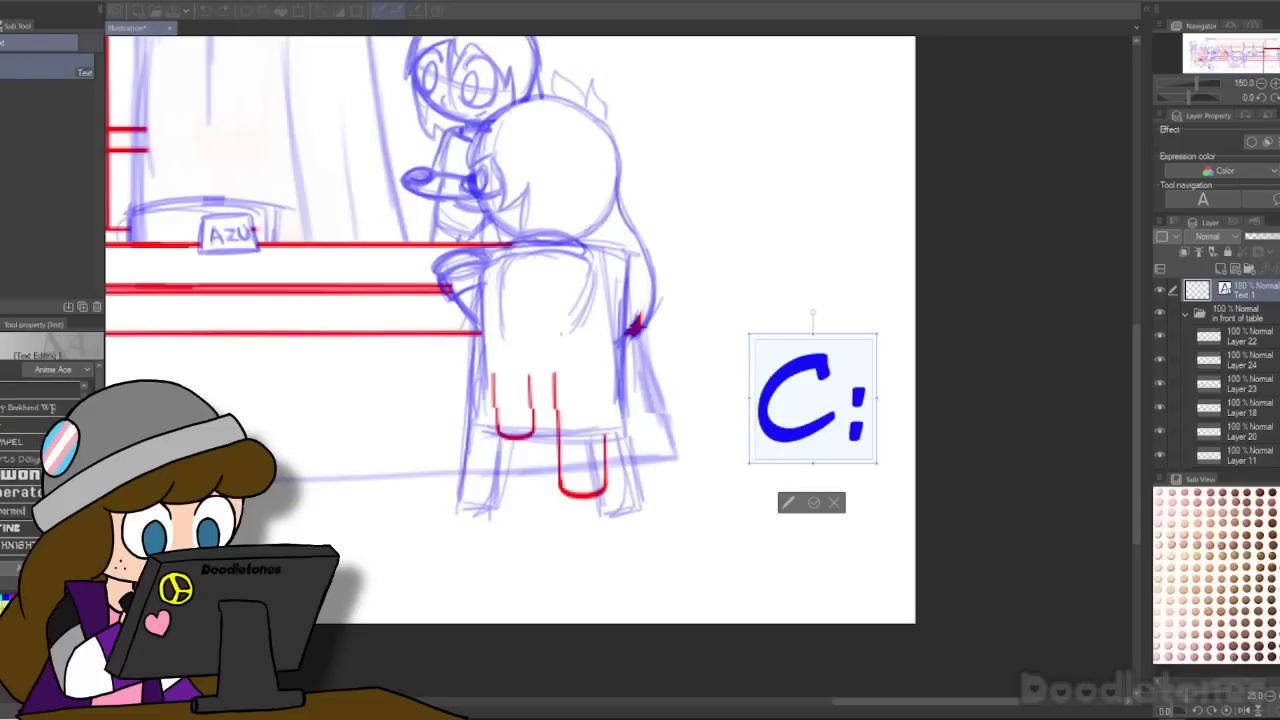
{"action": "scroll", "coordinate": [10, 485], "scroll_direction": "down", "scroll_amount": 5}
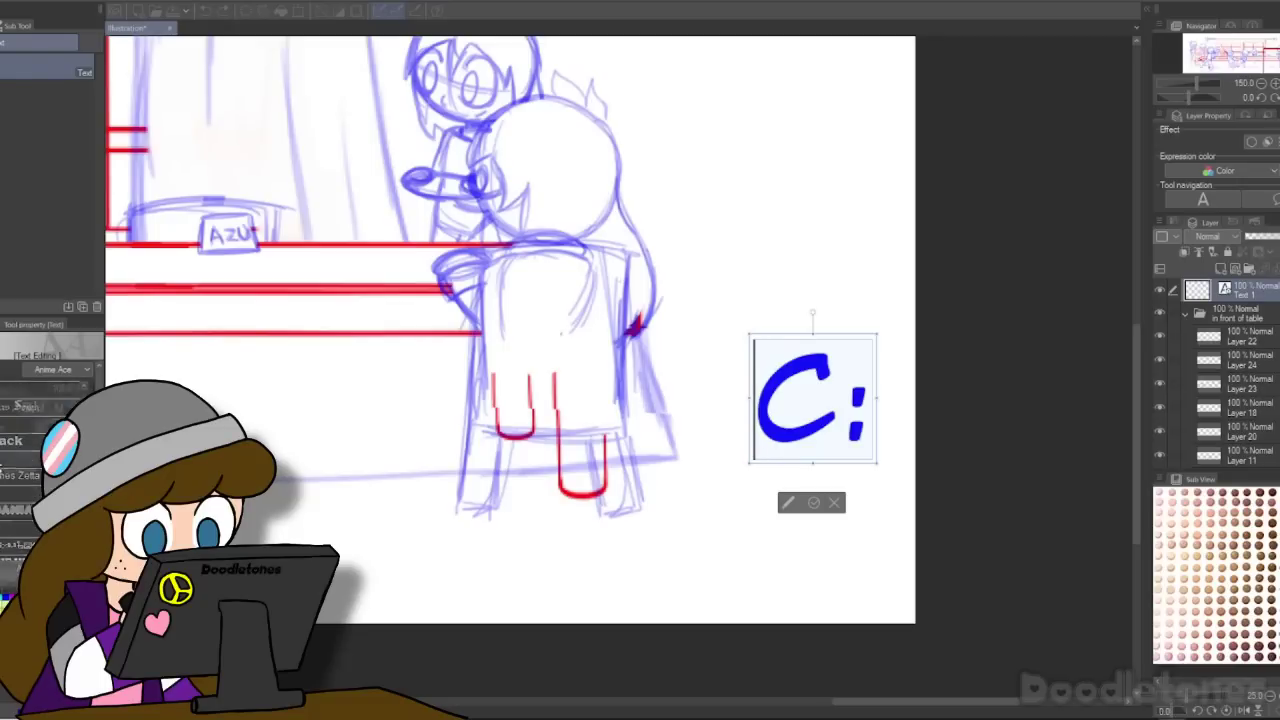
{"action": "left_click", "coordinate": [15, 498]}
Step: Replace the text with "hi", delete it again and return to the watercolor brush
{"action": "left_click", "coordinate": [808, 410]}
{"action": "key", "text": "ctrl+a"}
{"action": "type", "text": "hi"}
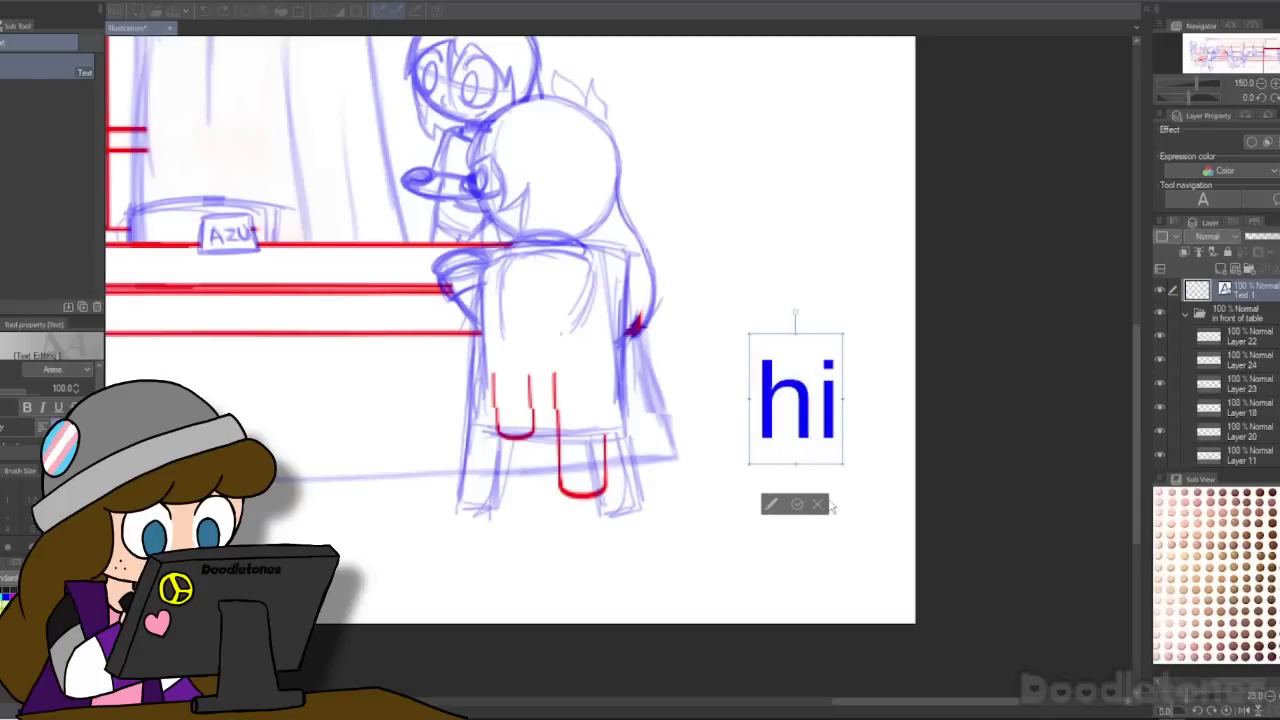
{"action": "key", "text": "BackSpace"}
{"action": "key", "text": "BackSpace"}
{"action": "left_click", "coordinate": [775, 504]}
{"action": "scroll", "coordinate": [747, 250], "scroll_direction": "down", "scroll_amount": 2}
{"action": "key", "text": "b"}
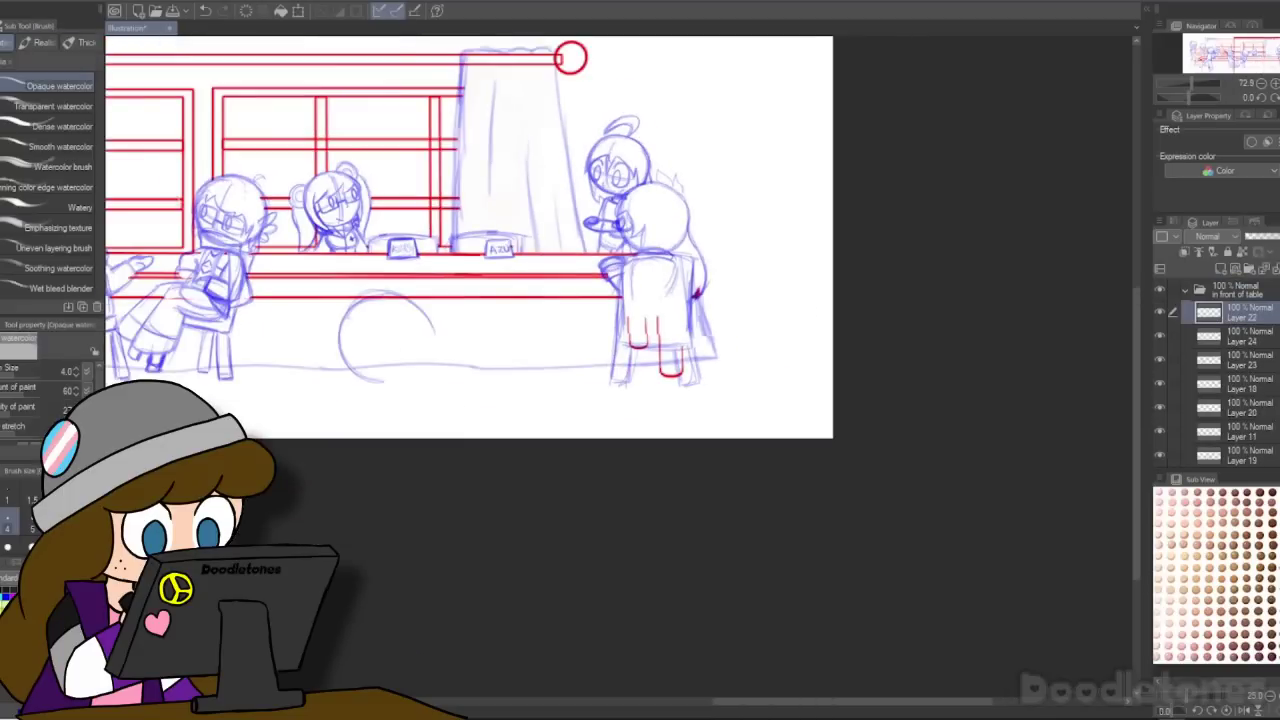
Step: Sketch a large round head in front of the table, below the KIRBY name sign
{"action": "scroll", "coordinate": [280, 381], "scroll_direction": "up", "scroll_amount": 2}
{"action": "scroll", "coordinate": [316, 350], "scroll_direction": "up", "scroll_amount": 3}
{"action": "mouse_move", "coordinate": [335, 245]}
{"action": "left_mouse_down"}
{"action": "mouse_move", "coordinate": [472, 398]}
{"action": "mouse_move", "coordinate": [462, 444]}
{"action": "mouse_move", "coordinate": [330, 492]}
{"action": "mouse_move", "coordinate": [474, 350]}
{"action": "left_mouse_up"}
{"action": "left_click_drag", "start_coordinate": [392, 490], "coordinate": [408, 268]}
{"action": "left_click_drag", "start_coordinate": [326, 248], "coordinate": [211, 362]}
{"action": "mouse_move", "coordinate": [366, 250]}
{"action": "left_mouse_down"}
{"action": "mouse_move", "coordinate": [212, 360]}
{"action": "mouse_move", "coordinate": [213, 410]}
{"action": "left_mouse_up"}
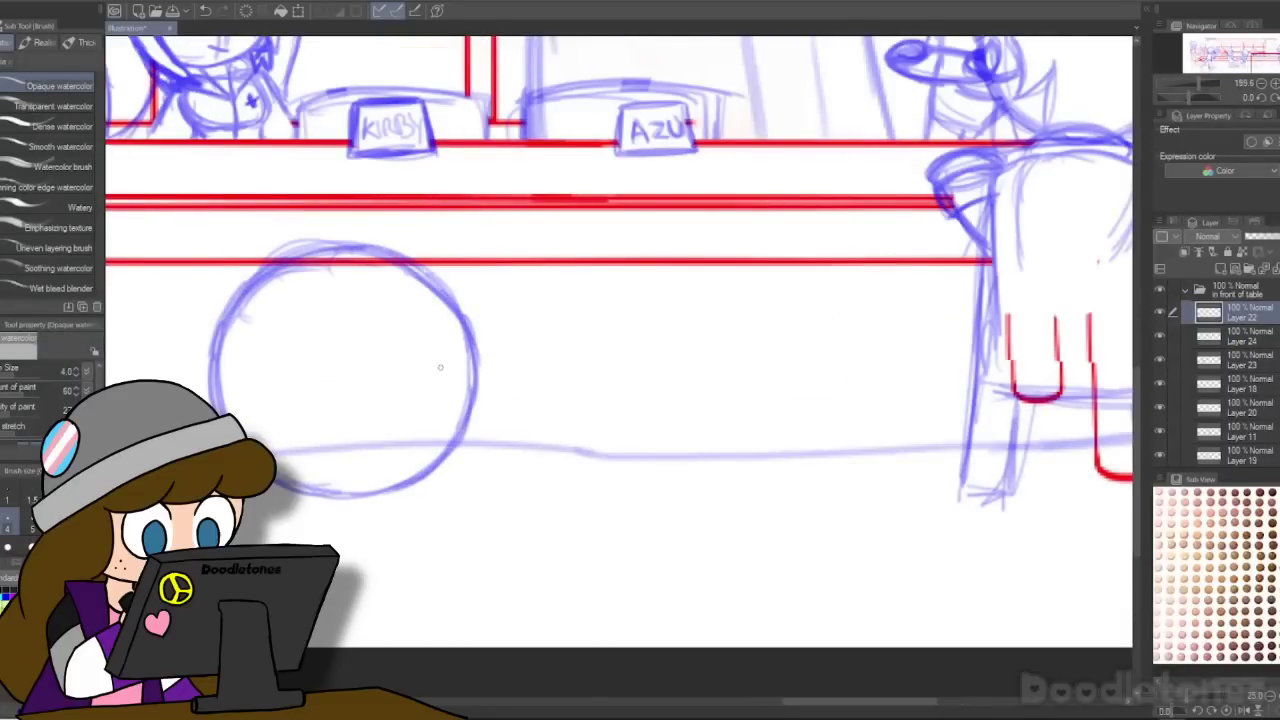
Step: Add curved face guidelines and two narrow oval eyes to the foreground head
{"action": "left_click_drag", "start_coordinate": [378, 268], "coordinate": [368, 458]}
{"action": "left_click_drag", "start_coordinate": [388, 276], "coordinate": [398, 472]}
{"action": "left_click_drag", "start_coordinate": [268, 444], "coordinate": [454, 382]}
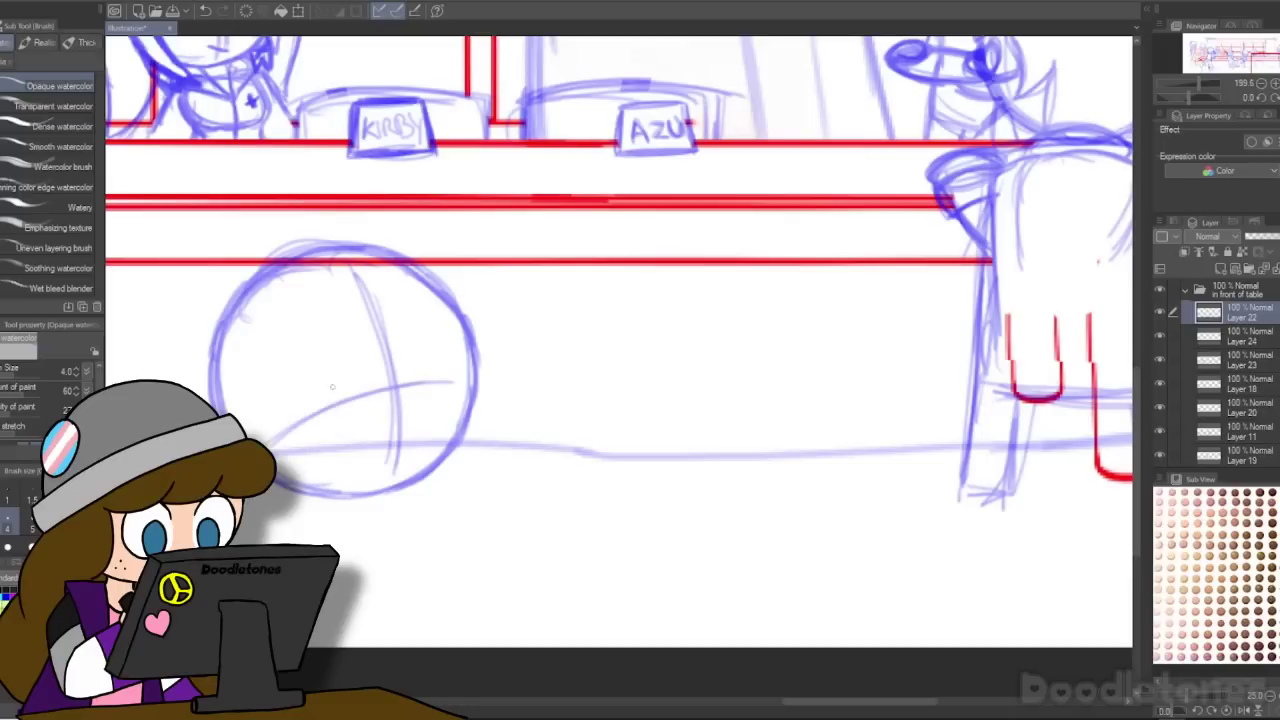
{"action": "left_click_drag", "start_coordinate": [336, 362], "coordinate": [338, 364]}
{"action": "left_click_drag", "start_coordinate": [424, 340], "coordinate": [424, 342]}
Step: Sketch spiky hair tufts around the back and top of the foreground head
{"action": "left_click_drag", "start_coordinate": [208, 284], "coordinate": [210, 404]}
{"action": "left_click_drag", "start_coordinate": [208, 286], "coordinate": [305, 217]}
{"action": "left_click_drag", "start_coordinate": [222, 312], "coordinate": [316, 210]}
{"action": "left_click_drag", "start_coordinate": [208, 286], "coordinate": [210, 398]}
{"action": "mouse_move", "coordinate": [311, 248]}
{"action": "left_mouse_down"}
{"action": "mouse_move", "coordinate": [425, 210]}
{"action": "mouse_move", "coordinate": [398, 250]}
{"action": "left_mouse_up"}
{"action": "mouse_move", "coordinate": [400, 250]}
{"action": "left_mouse_down"}
{"action": "mouse_move", "coordinate": [498, 280]}
{"action": "mouse_move", "coordinate": [463, 295]}
{"action": "mouse_move", "coordinate": [506, 284]}
{"action": "left_mouse_up"}
{"action": "left_click_drag", "start_coordinate": [402, 248], "coordinate": [452, 258]}
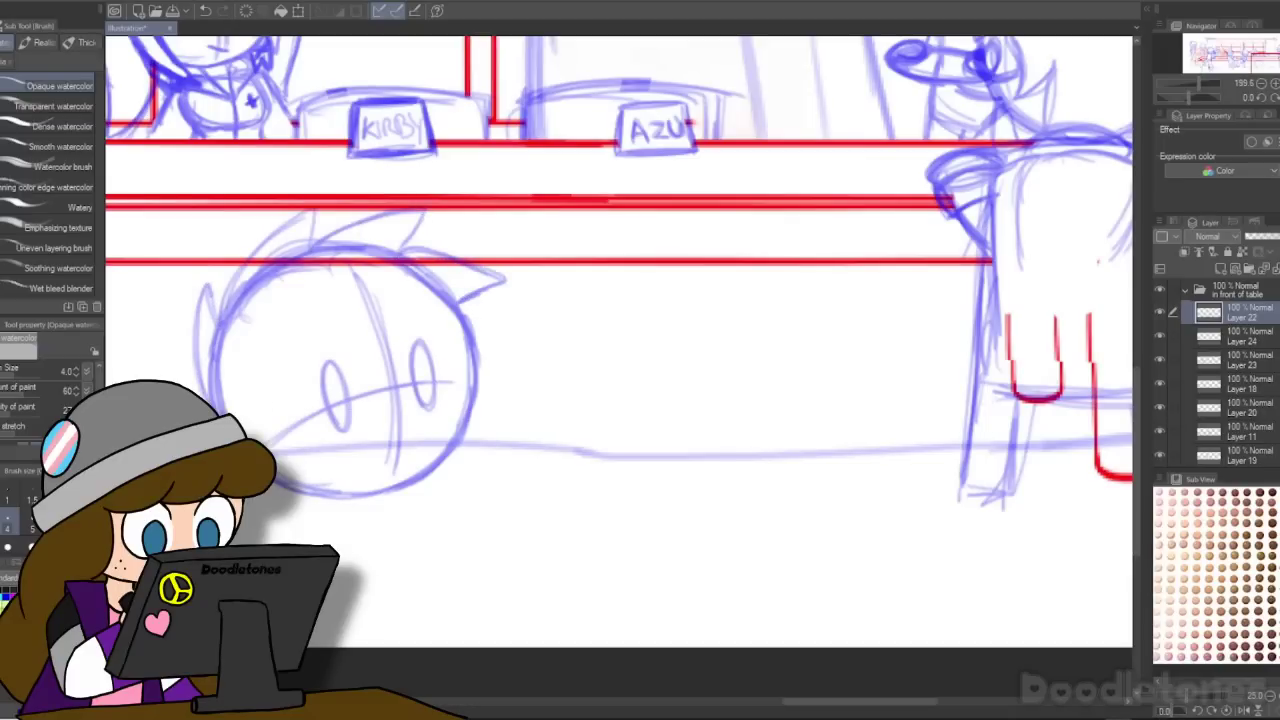
Step: Sketch the foreground figure's collar, shoulders and torso down to the canvas edge
{"action": "scroll", "coordinate": [620, 340], "scroll_direction": "down", "scroll_amount": 2}
{"action": "left_click_drag", "start_coordinate": [318, 444], "coordinate": [434, 418]}
{"action": "mouse_move", "coordinate": [426, 424]}
{"action": "left_mouse_down"}
{"action": "mouse_move", "coordinate": [476, 524]}
{"action": "mouse_move", "coordinate": [476, 558]}
{"action": "left_mouse_up"}
{"action": "mouse_move", "coordinate": [310, 432]}
{"action": "left_mouse_down"}
{"action": "mouse_move", "coordinate": [318, 502]}
{"action": "mouse_move", "coordinate": [345, 550]}
{"action": "left_mouse_up"}
{"action": "left_click_drag", "start_coordinate": [442, 448], "coordinate": [484, 544]}
{"action": "left_click_drag", "start_coordinate": [444, 444], "coordinate": [490, 560]}
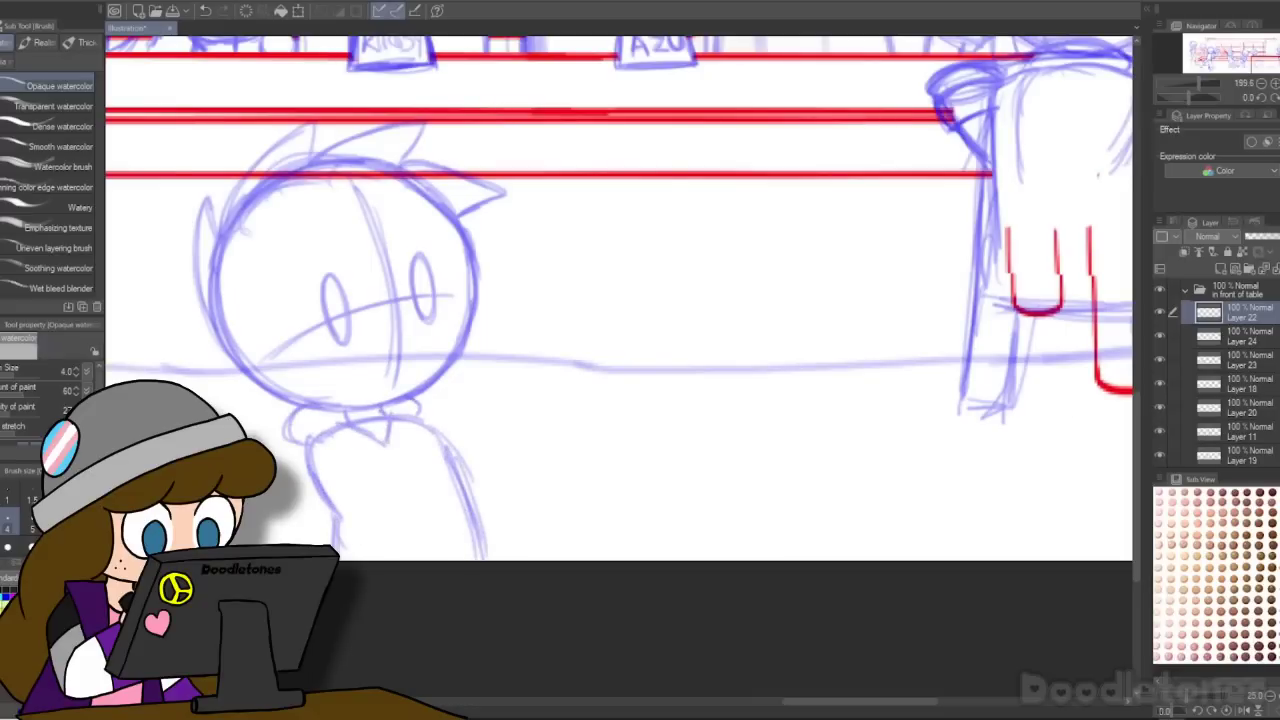
Step: Draw the foreground figure's bent arm and outer sleeve lines against the torso
{"action": "left_click_drag", "start_coordinate": [318, 432], "coordinate": [292, 476]}
{"action": "mouse_move", "coordinate": [298, 440]}
{"action": "left_mouse_down"}
{"action": "mouse_move", "coordinate": [342, 420]}
{"action": "mouse_move", "coordinate": [288, 492]}
{"action": "left_mouse_up"}
{"action": "mouse_move", "coordinate": [302, 438]}
{"action": "left_mouse_down"}
{"action": "mouse_move", "coordinate": [280, 516]}
{"action": "mouse_move", "coordinate": [384, 524]}
{"action": "left_mouse_up"}
{"action": "left_click_drag", "start_coordinate": [436, 428], "coordinate": [480, 476]}
{"action": "left_click_drag", "start_coordinate": [440, 425], "coordinate": [484, 519]}
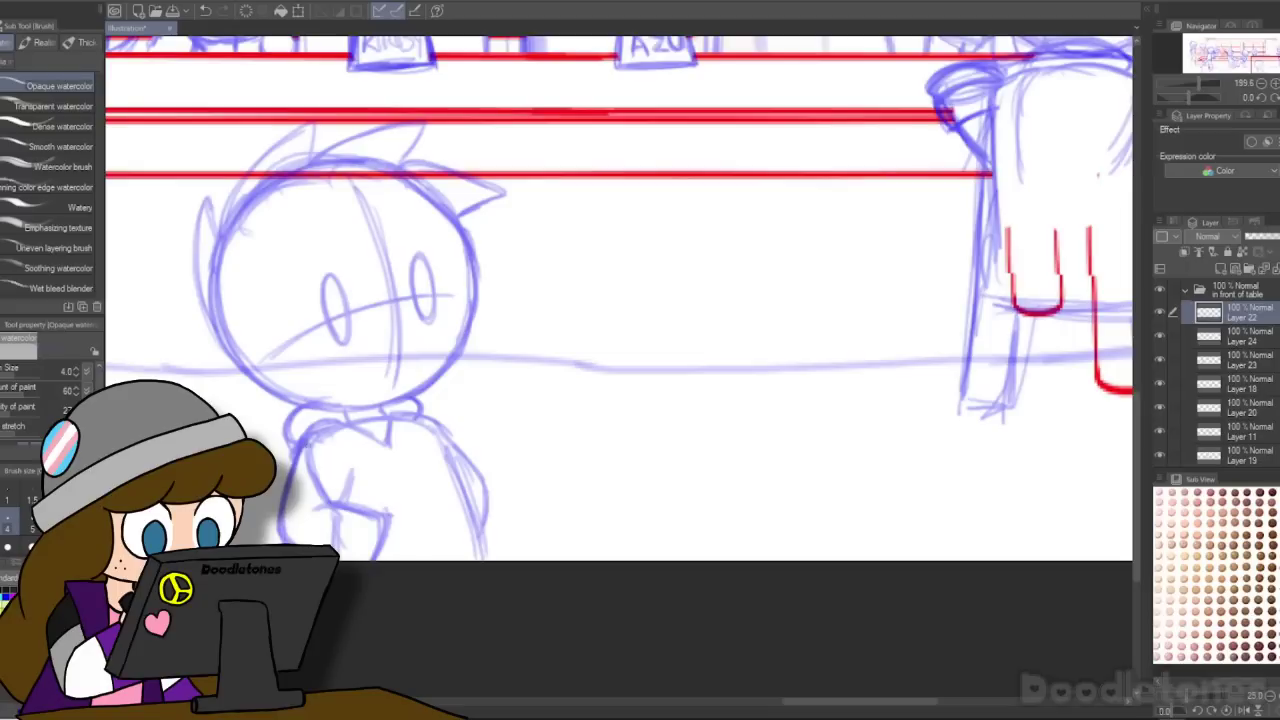
Step: Lasso the foreground figure's head, scale it slightly smaller and touch up the collar beneath it
{"action": "key", "text": "m"}
{"action": "mouse_move", "coordinate": [466, 378]}
{"action": "left_mouse_down"}
{"action": "mouse_move", "coordinate": [370, 88]}
{"action": "mouse_move", "coordinate": [320, 405]}
{"action": "mouse_move", "coordinate": [452, 402]}
{"action": "left_mouse_up"}
{"action": "key", "text": "ctrl+t"}
{"action": "left_click_drag", "start_coordinate": [352, 88], "coordinate": [352, 129]}
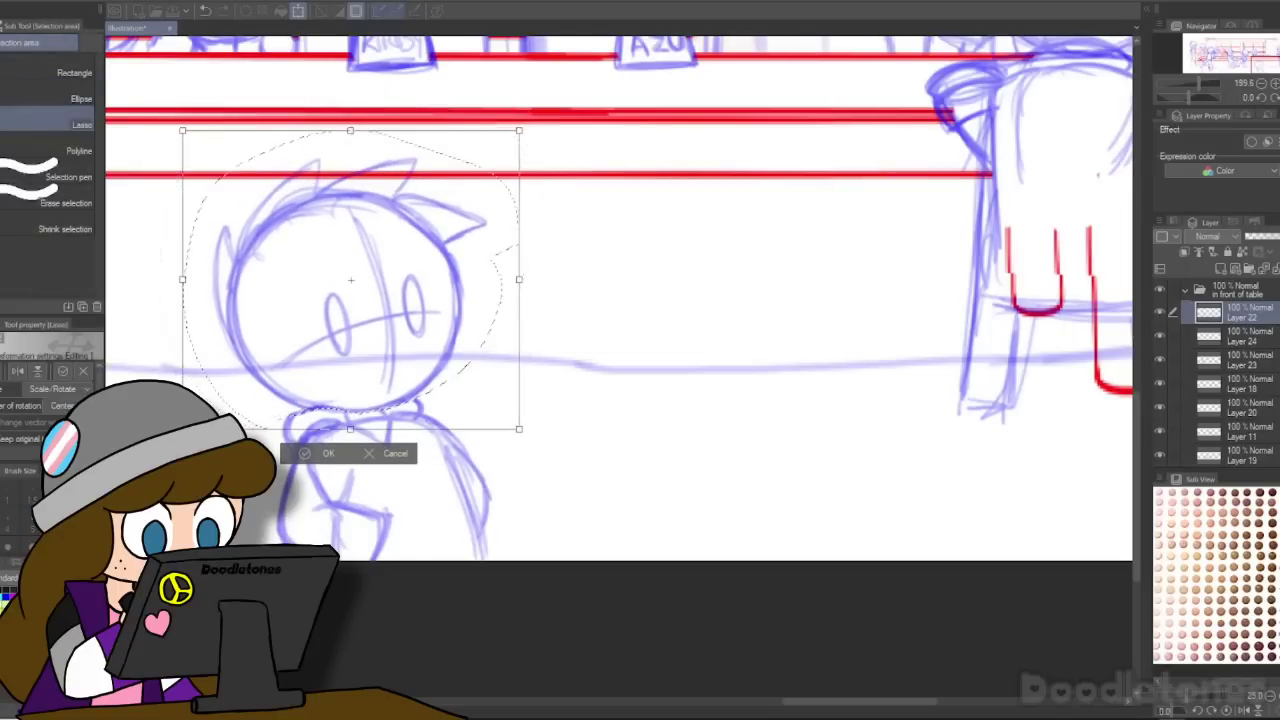
{"action": "key", "text": "Return"}
{"action": "key", "text": "ctrl+d"}
{"action": "key", "text": "b"}
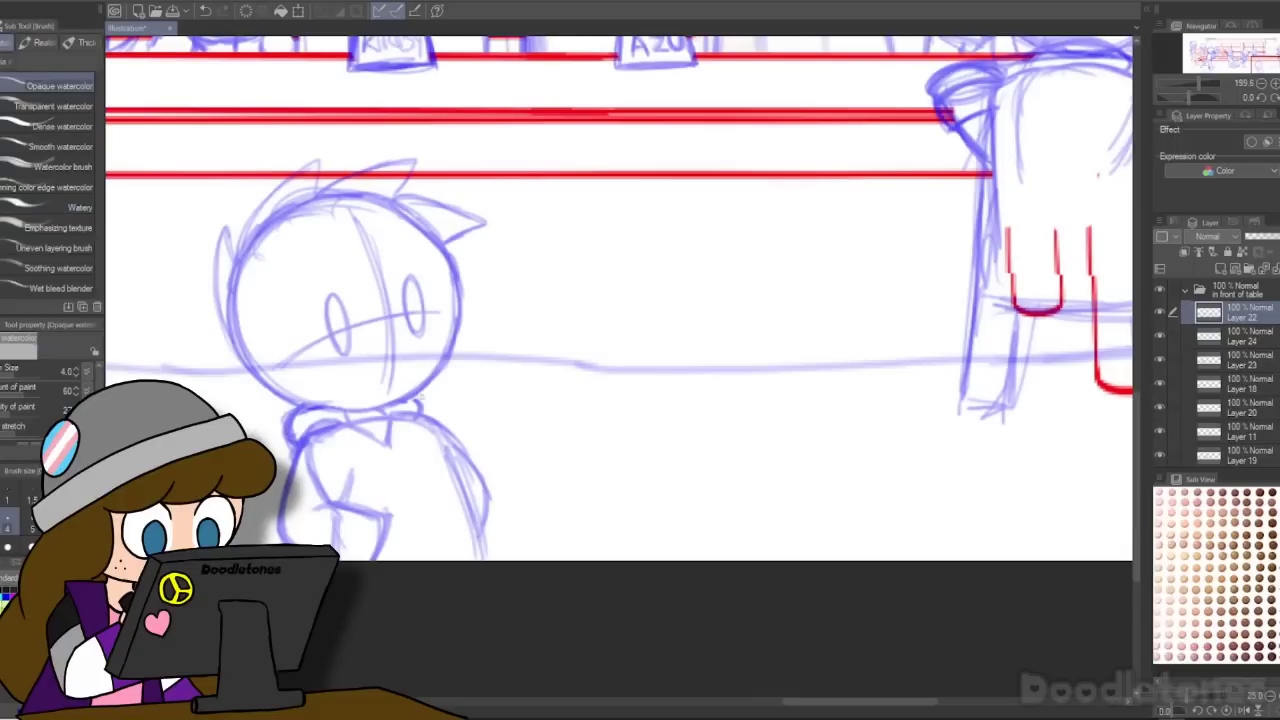
{"action": "left_click_drag", "start_coordinate": [286, 406], "coordinate": [402, 398]}
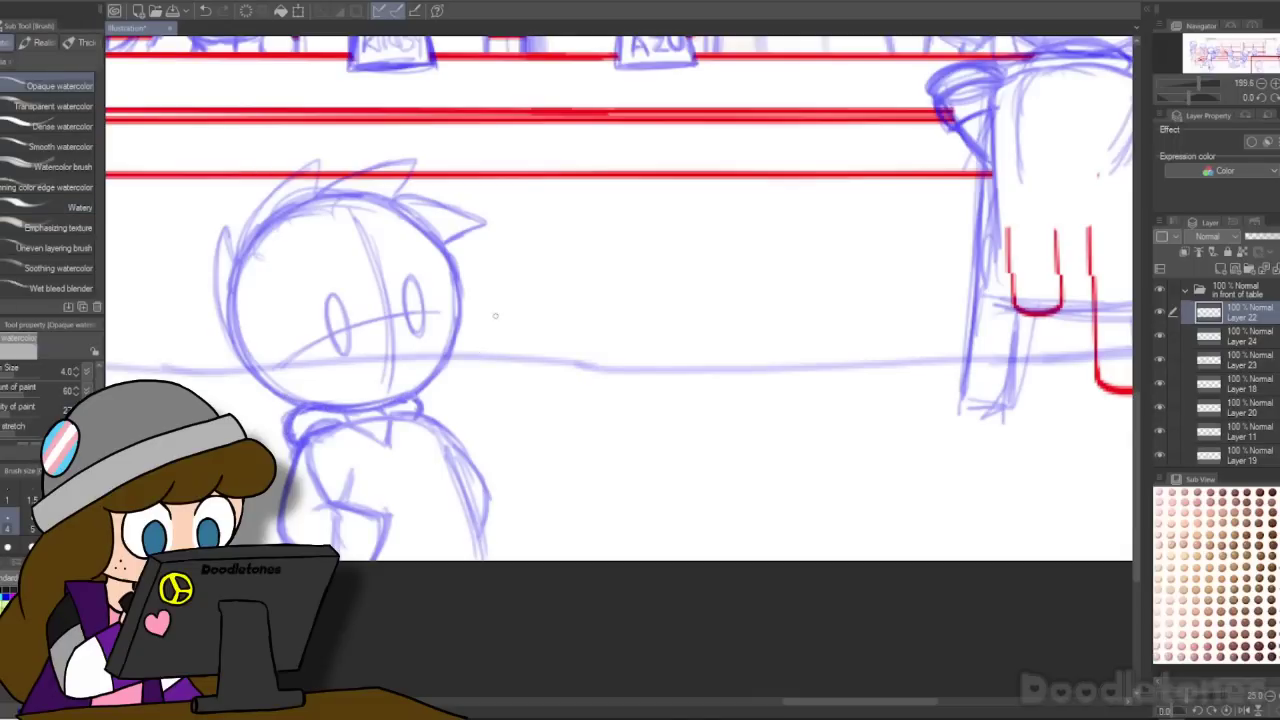
Step: Lasso the whole spiky-haired figure and move it across the canvas in front of the seated figure with the cap
{"action": "scroll", "coordinate": [776, 466], "scroll_direction": "down", "scroll_amount": 5}
{"action": "scroll", "coordinate": [726, 431], "scroll_direction": "up", "scroll_amount": 3}
{"action": "scroll", "coordinate": [710, 420], "scroll_direction": "down", "scroll_amount": 2}
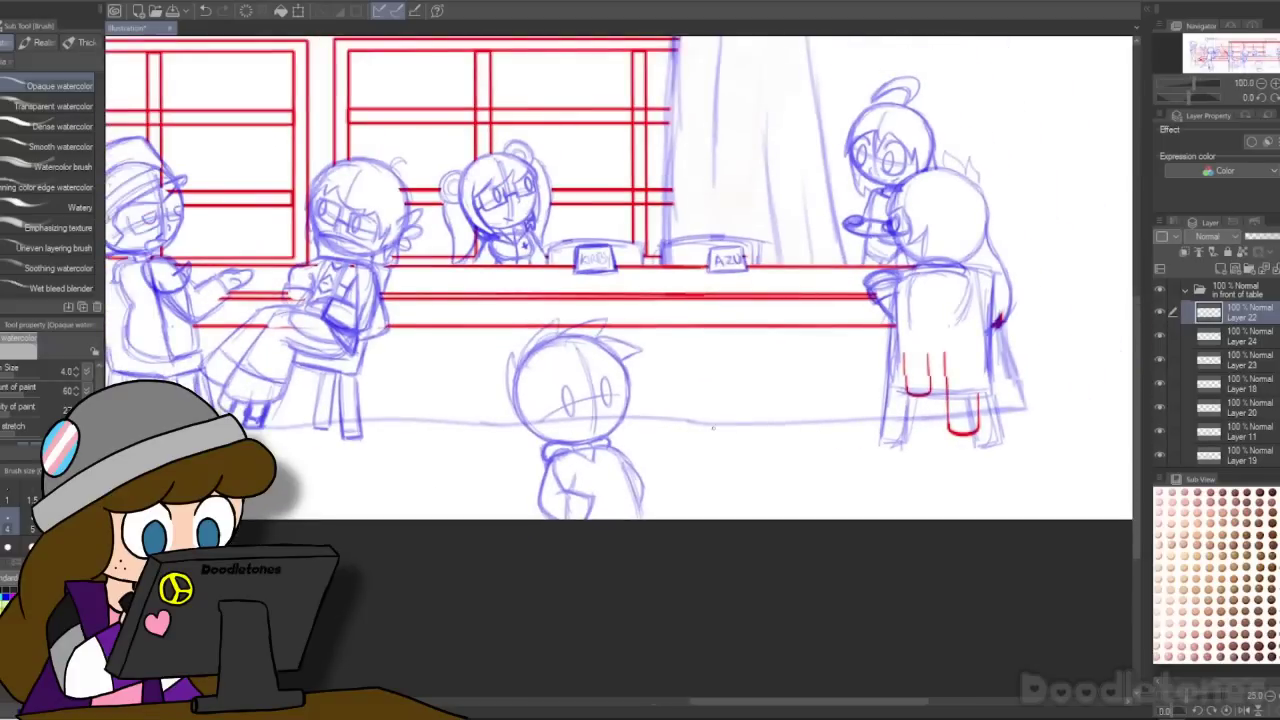
{"action": "key", "text": "m"}
{"action": "left_click_drag", "start_coordinate": [652, 548], "coordinate": [650, 565]}
{"action": "left_click", "coordinate": [644, 541]}
{"action": "mouse_move", "coordinate": [597, 458]}
{"action": "left_mouse_down"}
{"action": "mouse_move", "coordinate": [245, 465]}
{"action": "mouse_move", "coordinate": [285, 465]}
{"action": "left_mouse_up"}
{"action": "left_click_drag", "start_coordinate": [677, 701], "coordinate": [612, 701]}
{"action": "left_click_drag", "start_coordinate": [600, 462], "coordinate": [567, 449]}
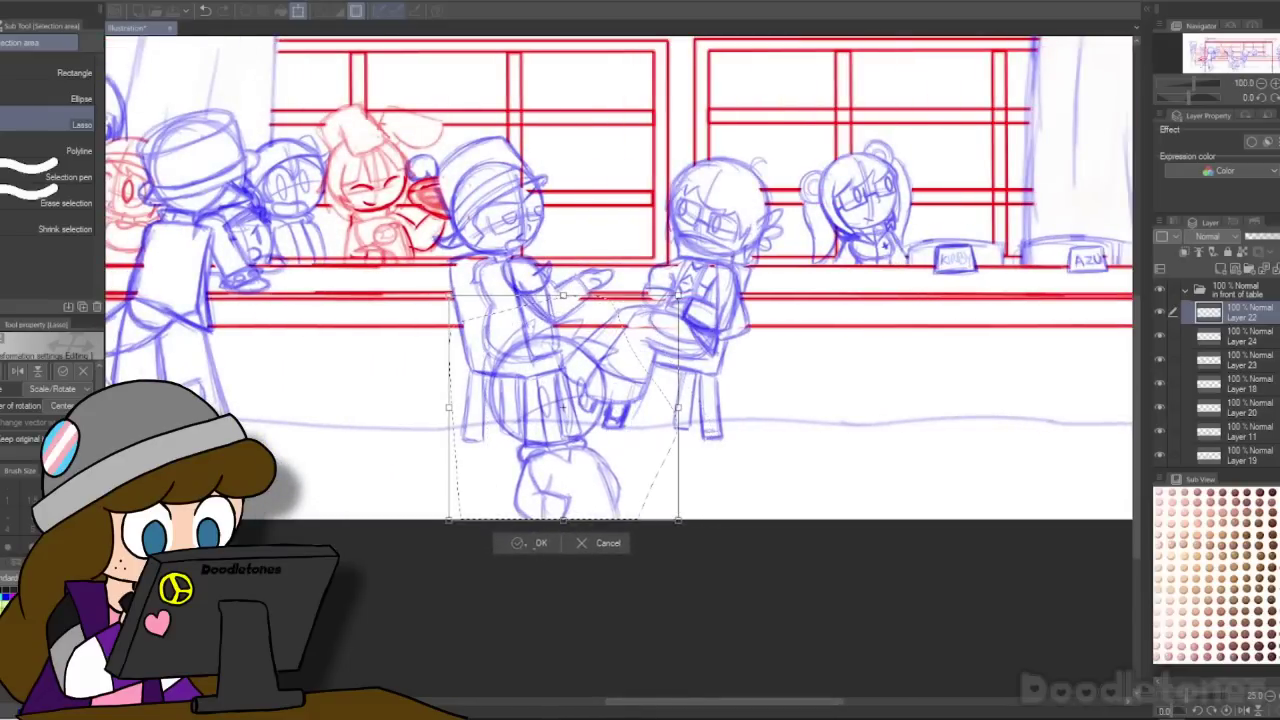
{"action": "left_click", "coordinate": [542, 544]}
Step: Lasso the spiky-haired figure again and shift it in front of the cross-legged figure's chair
{"action": "scroll", "coordinate": [682, 437], "scroll_direction": "up", "scroll_amount": 6}
{"action": "mouse_move", "coordinate": [480, 666]}
{"action": "left_mouse_down"}
{"action": "mouse_move", "coordinate": [568, 340]}
{"action": "mouse_move", "coordinate": [480, 660]}
{"action": "left_mouse_up"}
{"action": "left_click", "coordinate": [473, 615]}
{"action": "mouse_move", "coordinate": [478, 539]}
{"action": "left_mouse_down"}
{"action": "mouse_move", "coordinate": [723, 527]}
{"action": "mouse_move", "coordinate": [726, 540]}
{"action": "left_mouse_up"}
{"action": "left_click", "coordinate": [635, 617]}
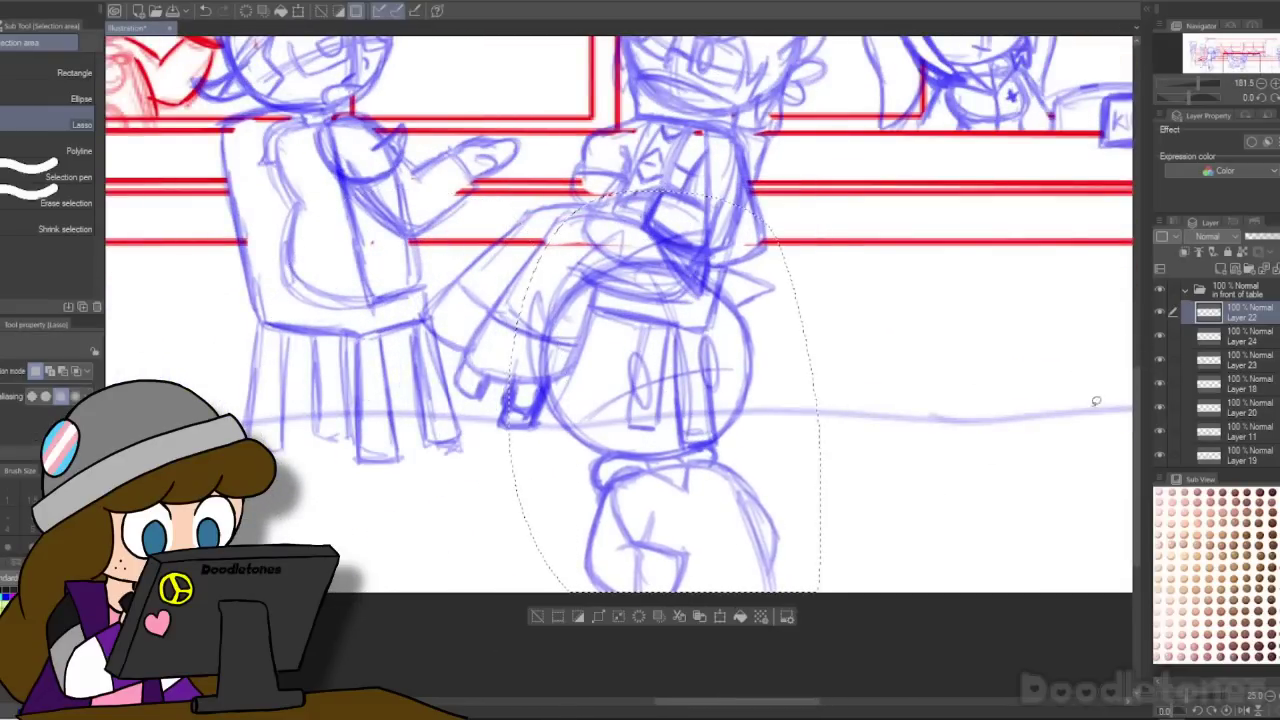
Step: Fill the spiky-haired figure with white on a new layer beneath its lines and merge it with the line layer
{"action": "left_click", "coordinate": [1243, 337]}
{"action": "left_click", "coordinate": [1220, 268]}
{"action": "left_click", "coordinate": [537, 617]}
{"action": "key", "text": "p"}
{"action": "key", "text": "c"}
{"action": "mouse_move", "coordinate": [549, 385]}
{"action": "left_mouse_down"}
{"action": "mouse_move", "coordinate": [579, 384]}
{"action": "mouse_move", "coordinate": [597, 274]}
{"action": "mouse_move", "coordinate": [600, 296]}
{"action": "mouse_move", "coordinate": [681, 248]}
{"action": "mouse_move", "coordinate": [589, 314]}
{"action": "mouse_move", "coordinate": [591, 345]}
{"action": "mouse_move", "coordinate": [709, 280]}
{"action": "mouse_move", "coordinate": [601, 334]}
{"action": "mouse_move", "coordinate": [711, 328]}
{"action": "mouse_move", "coordinate": [647, 422]}
{"action": "mouse_move", "coordinate": [718, 357]}
{"action": "mouse_move", "coordinate": [700, 428]}
{"action": "left_mouse_up"}
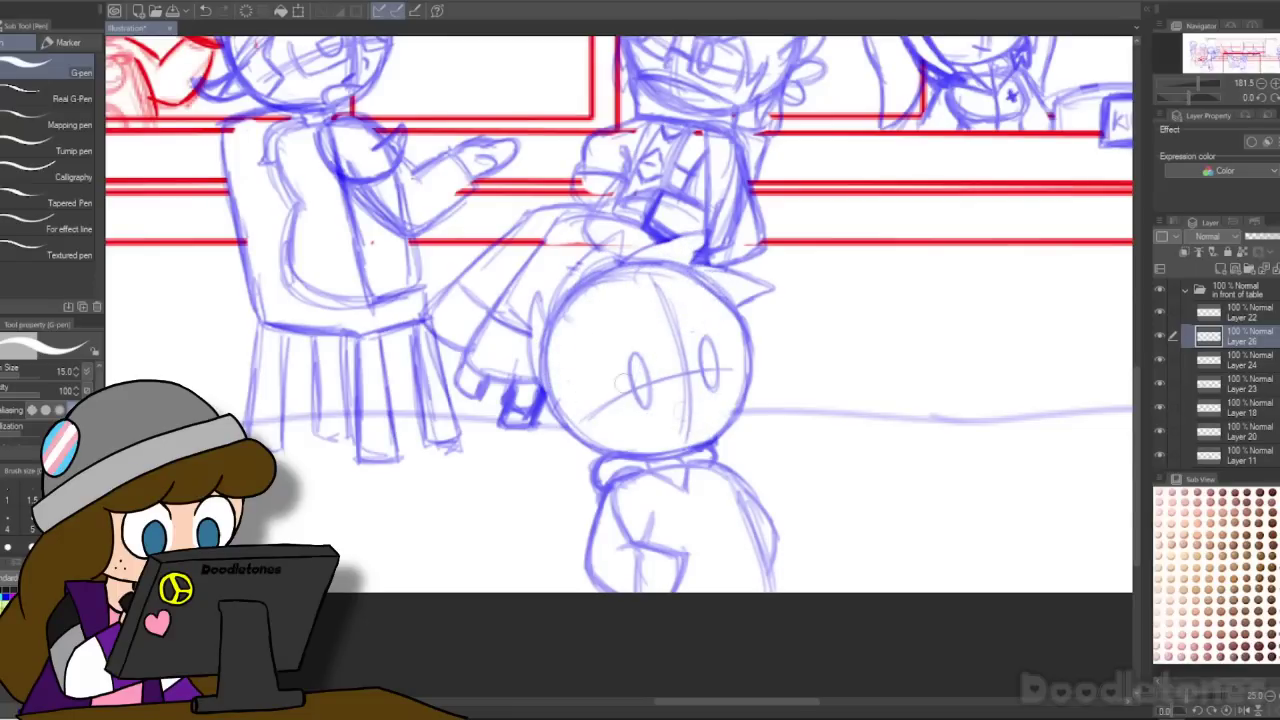
{"action": "scroll", "coordinate": [527, 488], "scroll_direction": "down", "scroll_amount": 5}
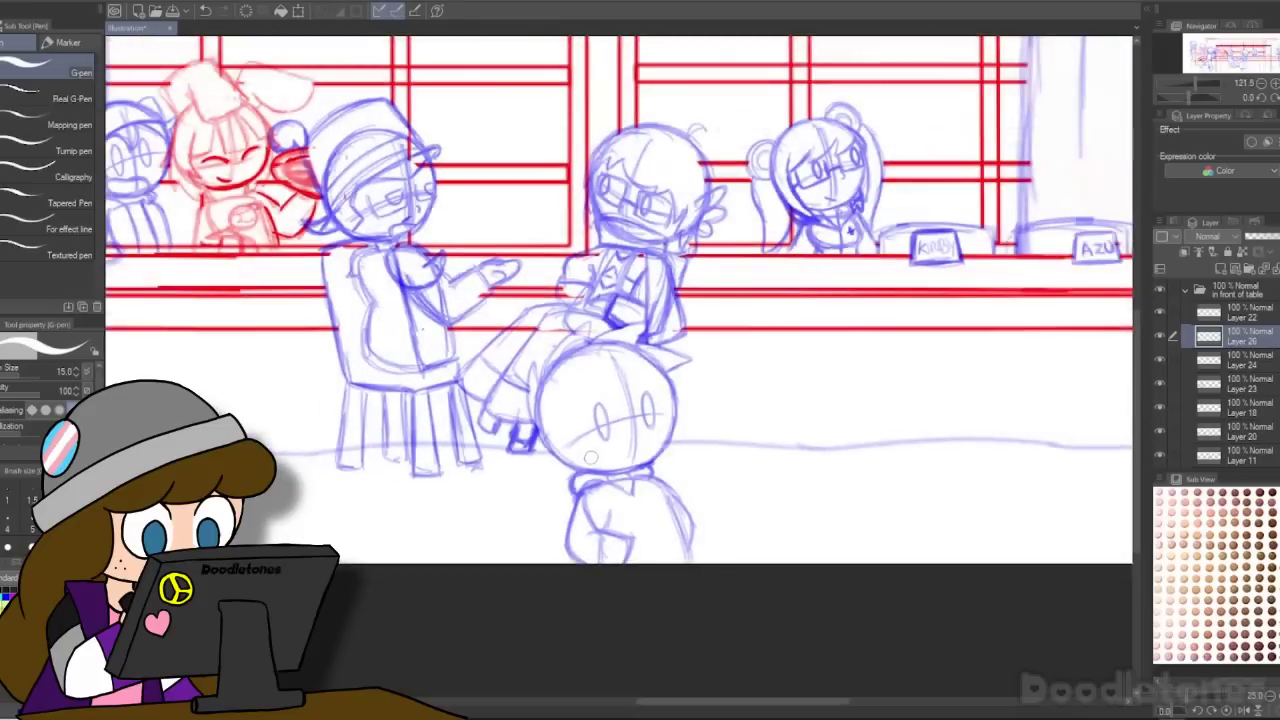
{"action": "left_click", "coordinate": [1262, 312]}
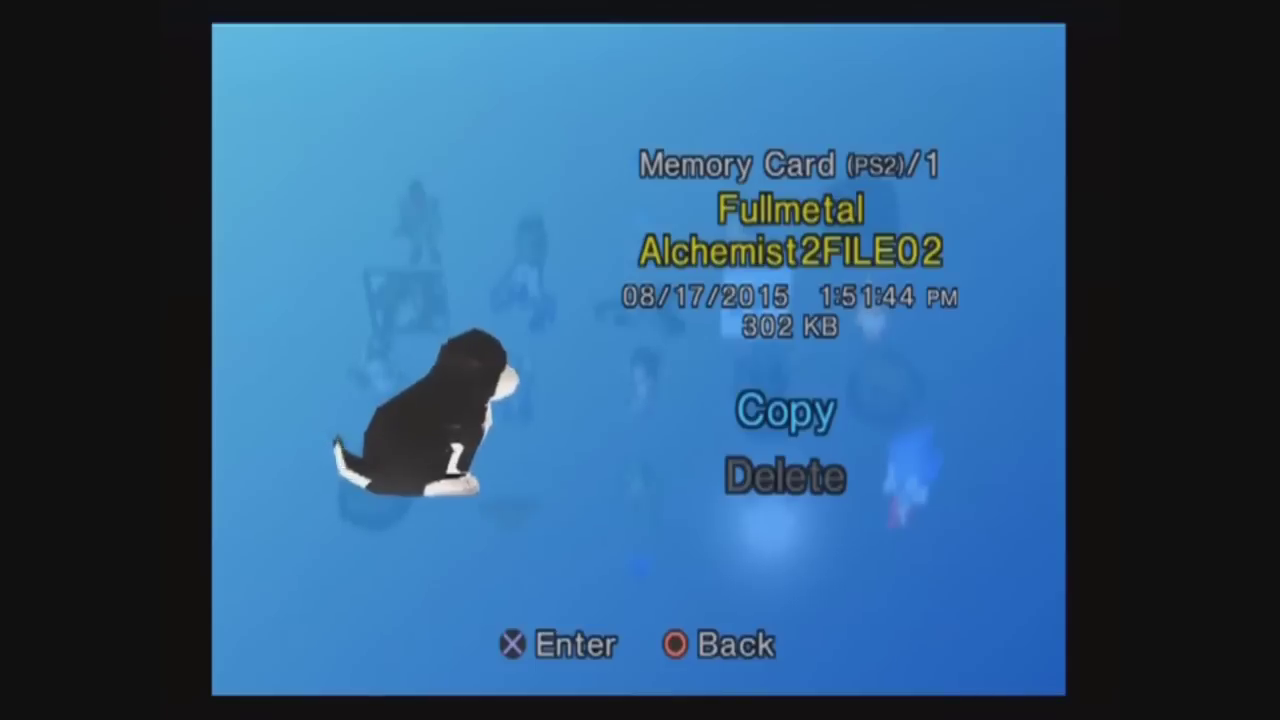
{"action": "key", "text": "Return"}
{"action": "key", "text": "Return"}
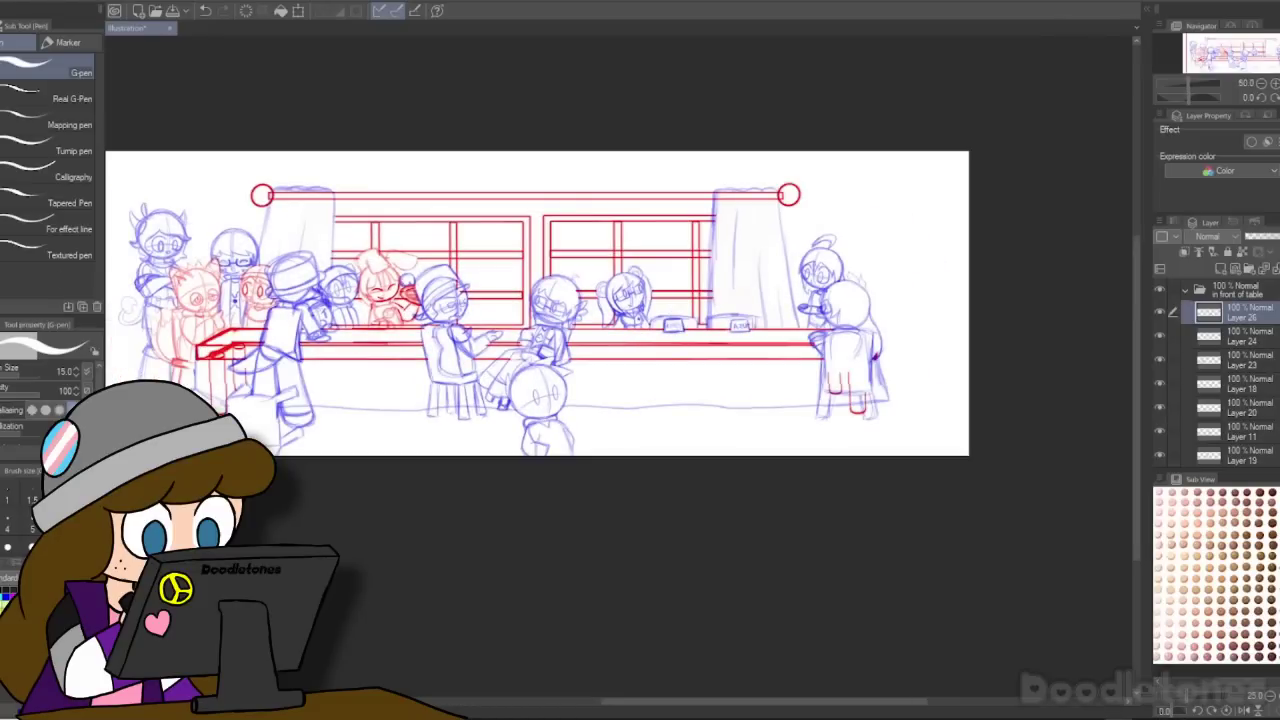
Step: Add a new layer near the bottom of the "behind table" folder, directly above Layer 1
{"action": "scroll", "coordinate": [711, 343], "scroll_direction": "up", "scroll_amount": 1}
{"action": "scroll", "coordinate": [860, 375], "scroll_direction": "down", "scroll_amount": 3}
{"action": "scroll", "coordinate": [885, 330], "scroll_direction": "up", "scroll_amount": 5}
{"action": "scroll", "coordinate": [761, 343], "scroll_direction": "down", "scroll_amount": 5}
{"action": "scroll", "coordinate": [761, 308], "scroll_direction": "up", "scroll_amount": 5}
{"action": "scroll", "coordinate": [1216, 303], "scroll_direction": "down", "scroll_amount": 5}
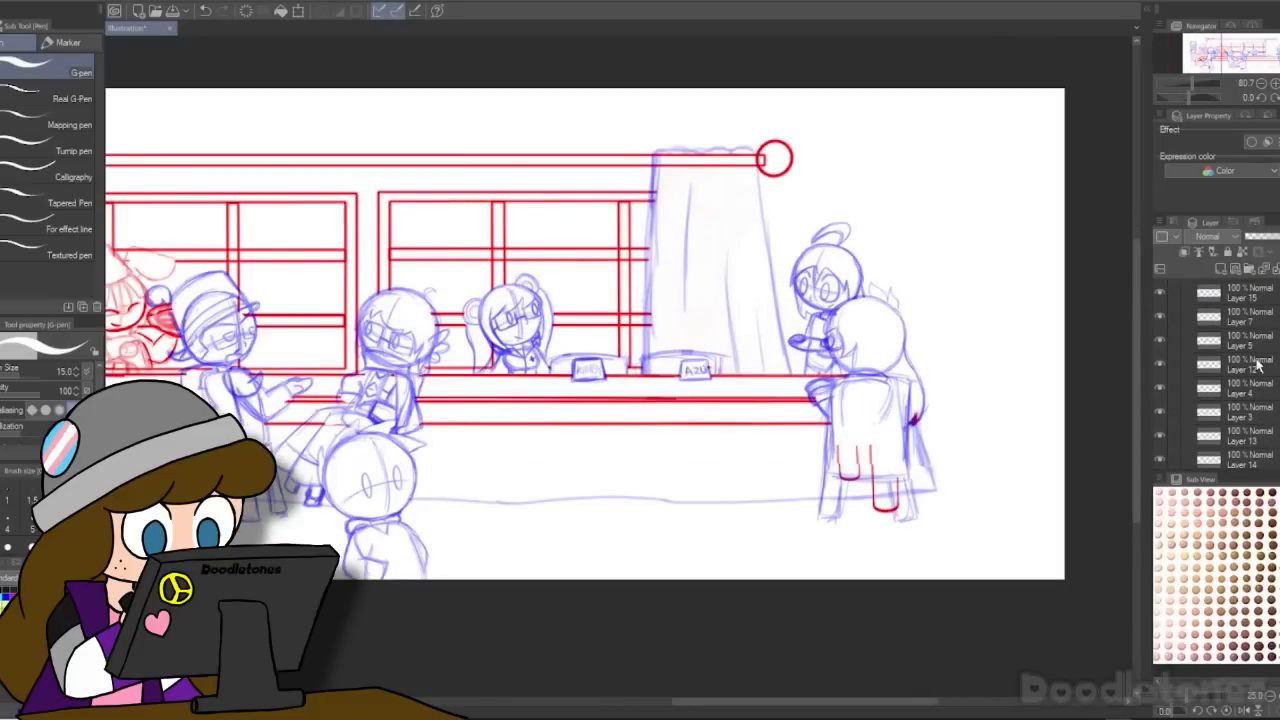
{"action": "scroll", "coordinate": [1258, 367], "scroll_direction": "down", "scroll_amount": 2}
{"action": "scroll", "coordinate": [773, 294], "scroll_direction": "up", "scroll_amount": 3}
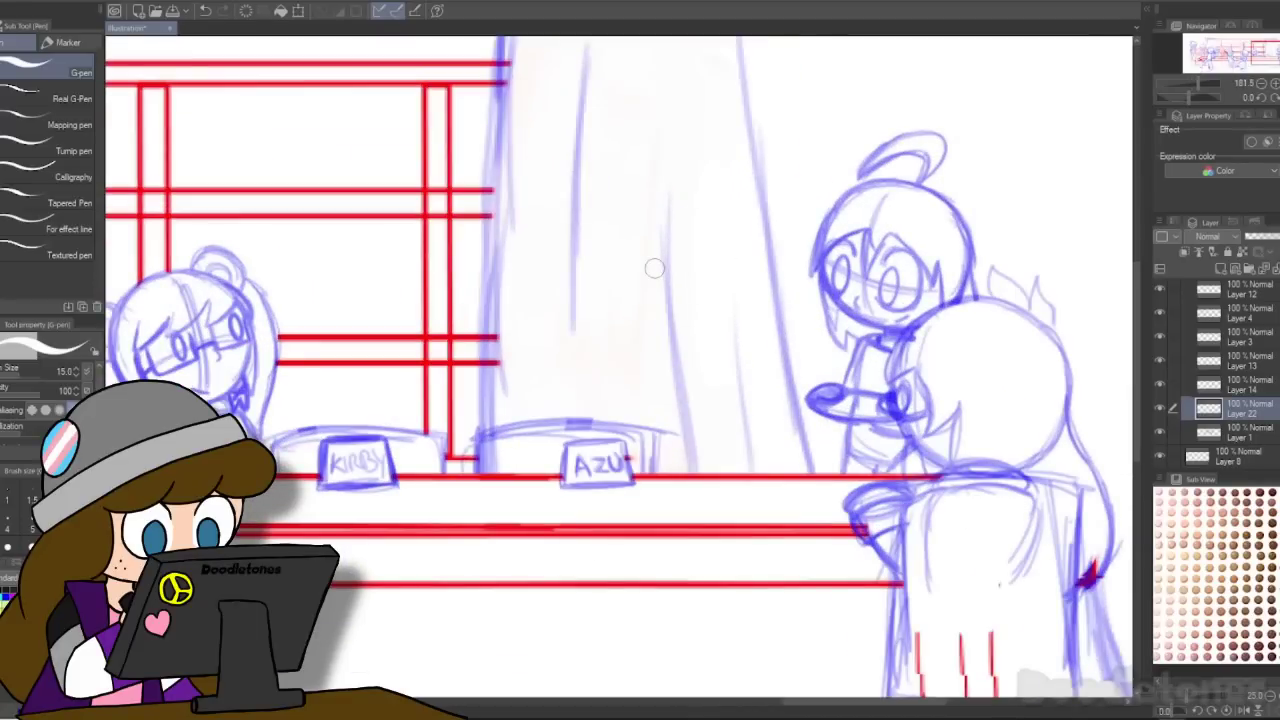
Step: Sketch a round head in front of the curtain, above the AZU name sign
{"action": "key", "text": "b"}
{"action": "scroll", "coordinate": [600, 230], "scroll_direction": "up", "scroll_amount": 2}
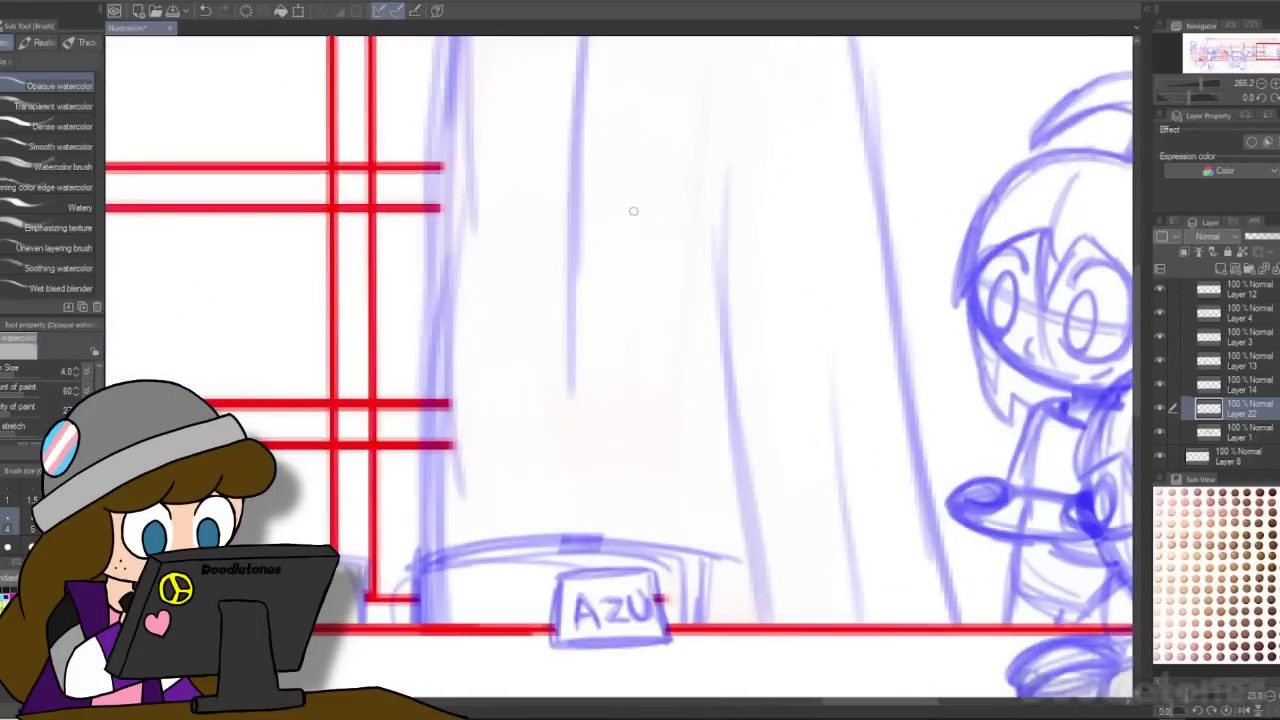
{"action": "mouse_move", "coordinate": [580, 168]}
{"action": "left_mouse_down"}
{"action": "mouse_move", "coordinate": [477, 288]}
{"action": "mouse_move", "coordinate": [560, 409]}
{"action": "mouse_move", "coordinate": [605, 411]}
{"action": "left_mouse_up"}
{"action": "left_click_drag", "start_coordinate": [475, 325], "coordinate": [580, 190]}
{"action": "left_click_drag", "start_coordinate": [495, 246], "coordinate": [678, 197]}
{"action": "mouse_move", "coordinate": [589, 197]}
{"action": "left_mouse_down"}
{"action": "mouse_move", "coordinate": [710, 245]}
{"action": "mouse_move", "coordinate": [718, 350]}
{"action": "mouse_move", "coordinate": [597, 417]}
{"action": "left_mouse_up"}
{"action": "left_click_drag", "start_coordinate": [708, 268], "coordinate": [590, 415]}
{"action": "mouse_move", "coordinate": [560, 172]}
{"action": "left_mouse_down"}
{"action": "mouse_move", "coordinate": [478, 245]}
{"action": "mouse_move", "coordinate": [488, 321]}
{"action": "mouse_move", "coordinate": [537, 402]}
{"action": "mouse_move", "coordinate": [626, 414]}
{"action": "left_mouse_up"}
{"action": "mouse_move", "coordinate": [710, 255]}
{"action": "left_mouse_down"}
{"action": "mouse_move", "coordinate": [672, 385]}
{"action": "mouse_move", "coordinate": [618, 414]}
{"action": "left_mouse_up"}
{"action": "left_click_drag", "start_coordinate": [698, 225], "coordinate": [680, 396]}
{"action": "mouse_move", "coordinate": [552, 170]}
{"action": "left_mouse_down"}
{"action": "mouse_move", "coordinate": [684, 210]}
{"action": "mouse_move", "coordinate": [704, 236]}
{"action": "left_mouse_up"}
{"action": "left_click_drag", "start_coordinate": [468, 250], "coordinate": [626, 416]}
Step: Add curved face guidelines and two rounded eye outlines to the head above the AZU sign
{"action": "left_click_drag", "start_coordinate": [585, 191], "coordinate": [558, 405]}
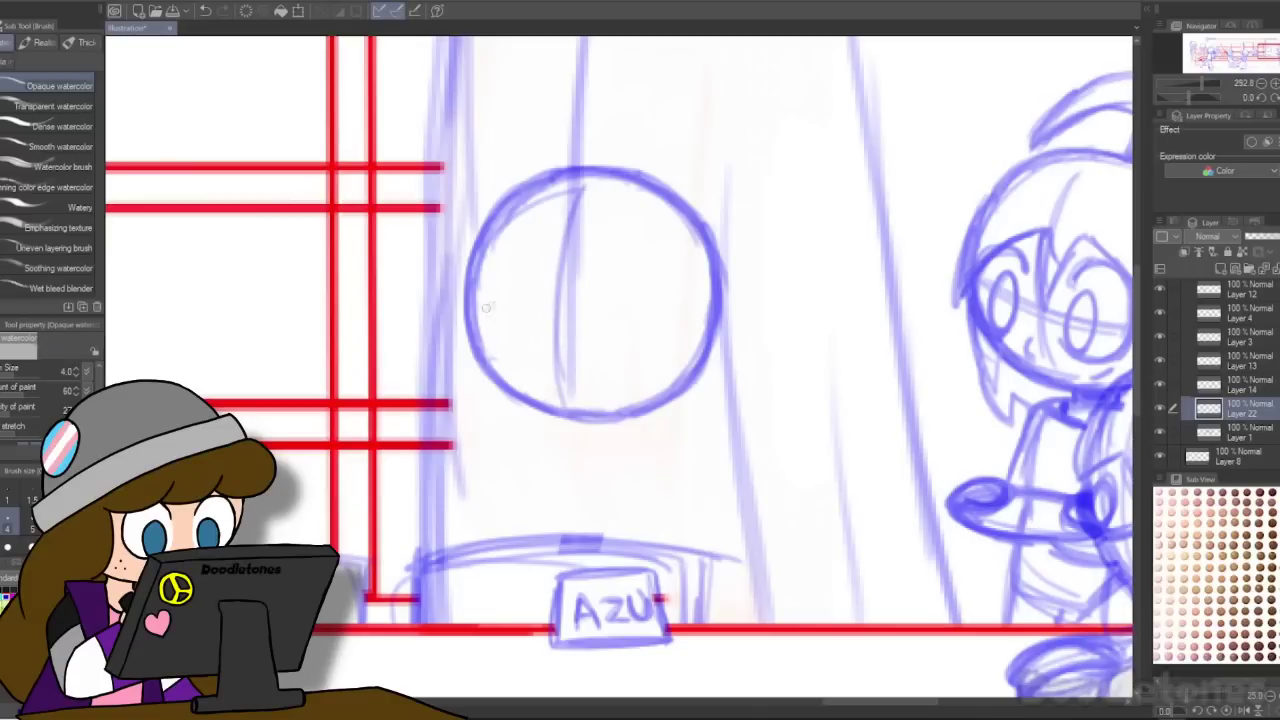
{"action": "left_click_drag", "start_coordinate": [486, 308], "coordinate": [650, 338]}
{"action": "left_click_drag", "start_coordinate": [528, 276], "coordinate": [488, 348]}
{"action": "left_click_drag", "start_coordinate": [500, 300], "coordinate": [530, 362]}
{"action": "mouse_move", "coordinate": [632, 277]}
{"action": "left_mouse_down"}
{"action": "mouse_move", "coordinate": [626, 366]}
{"action": "mouse_move", "coordinate": [575, 366]}
{"action": "left_mouse_up"}
{"action": "mouse_move", "coordinate": [577, 298]}
{"action": "left_mouse_down"}
{"action": "mouse_move", "coordinate": [642, 286]}
{"action": "mouse_move", "coordinate": [600, 370]}
{"action": "left_mouse_up"}
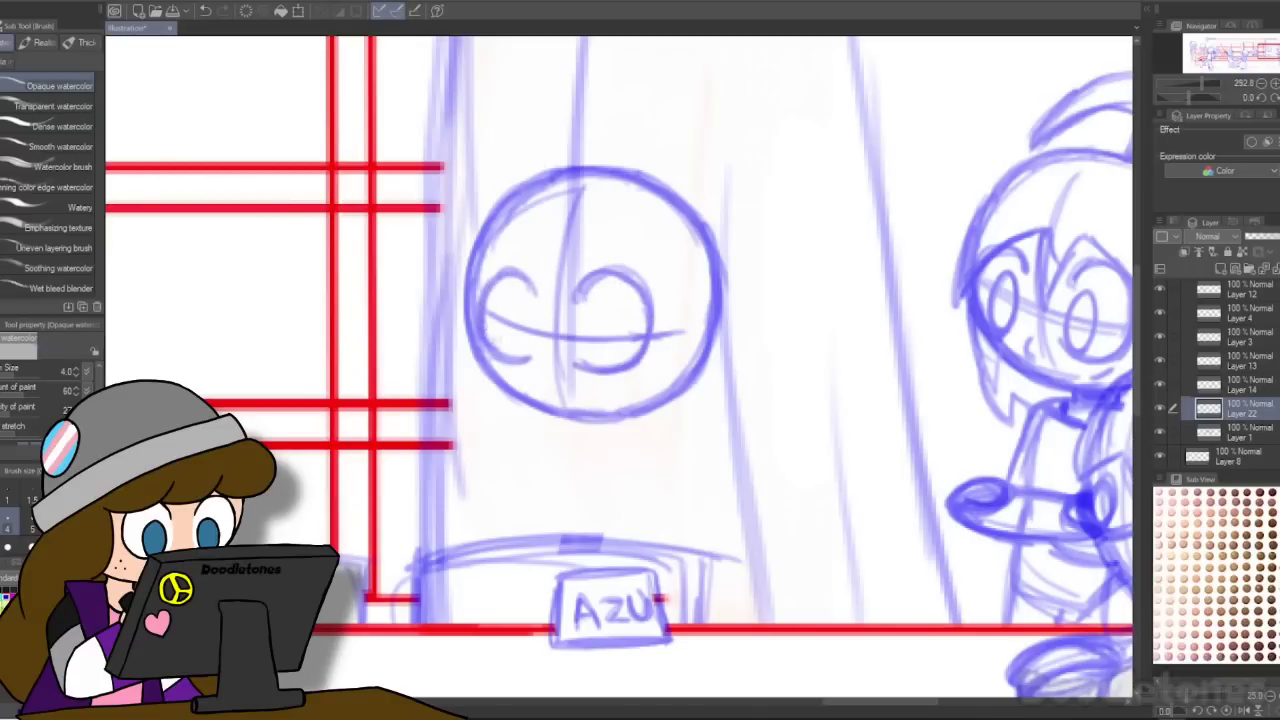
Step: Add oval pupils and a spiky fringe with loose hair tufts to the head above the AZU sign
{"action": "left_click_drag", "start_coordinate": [485, 288], "coordinate": [516, 342]}
{"action": "left_click_drag", "start_coordinate": [578, 288], "coordinate": [615, 286]}
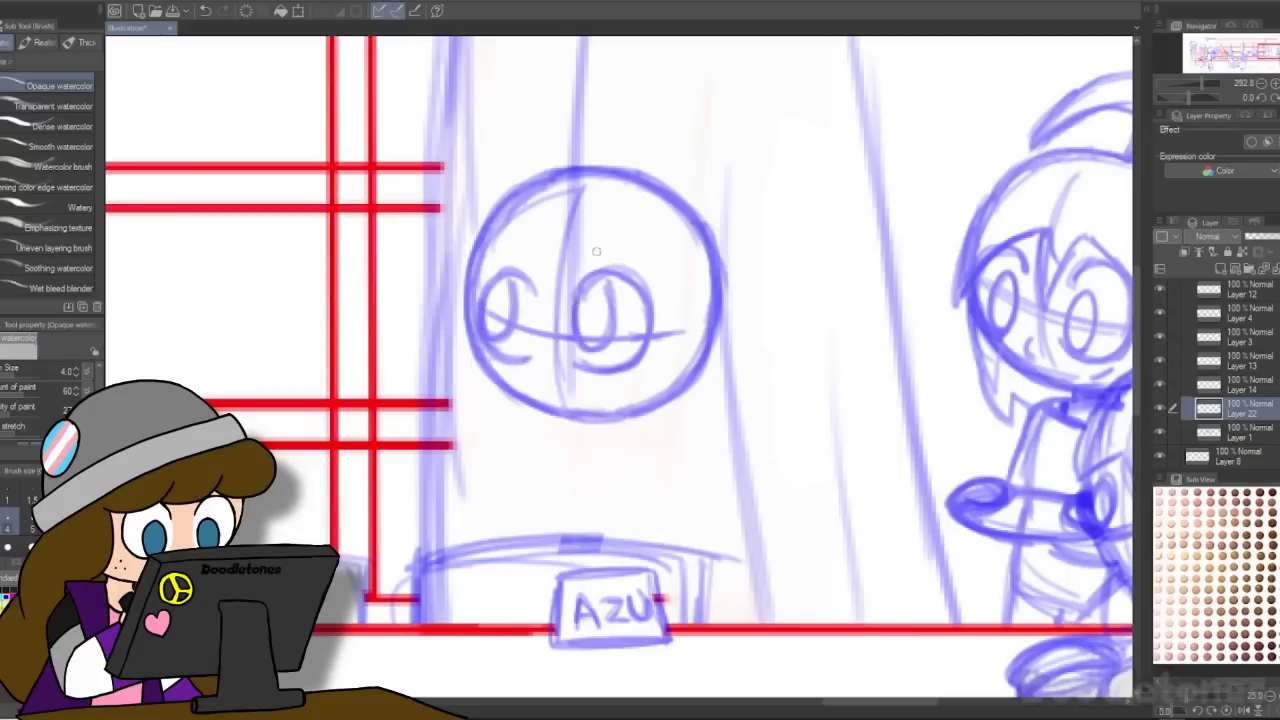
{"action": "mouse_move", "coordinate": [611, 229]}
{"action": "left_mouse_down"}
{"action": "mouse_move", "coordinate": [520, 284]}
{"action": "mouse_move", "coordinate": [570, 264]}
{"action": "mouse_move", "coordinate": [448, 298]}
{"action": "left_mouse_up"}
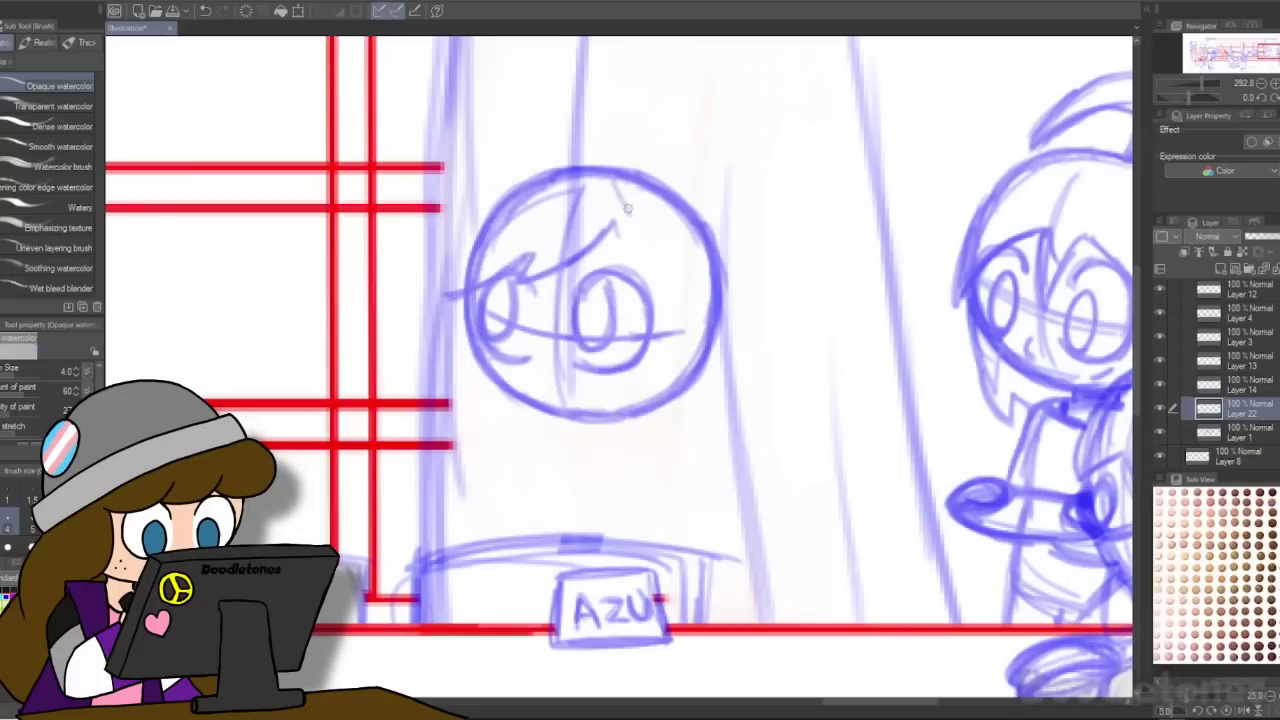
{"action": "mouse_move", "coordinate": [582, 158]}
{"action": "left_mouse_down"}
{"action": "mouse_move", "coordinate": [465, 178]}
{"action": "mouse_move", "coordinate": [612, 182]}
{"action": "left_mouse_up"}
{"action": "mouse_move", "coordinate": [498, 202]}
{"action": "left_mouse_down"}
{"action": "mouse_move", "coordinate": [416, 266]}
{"action": "mouse_move", "coordinate": [424, 254]}
{"action": "left_mouse_up"}
{"action": "left_click_drag", "start_coordinate": [468, 262], "coordinate": [455, 278]}
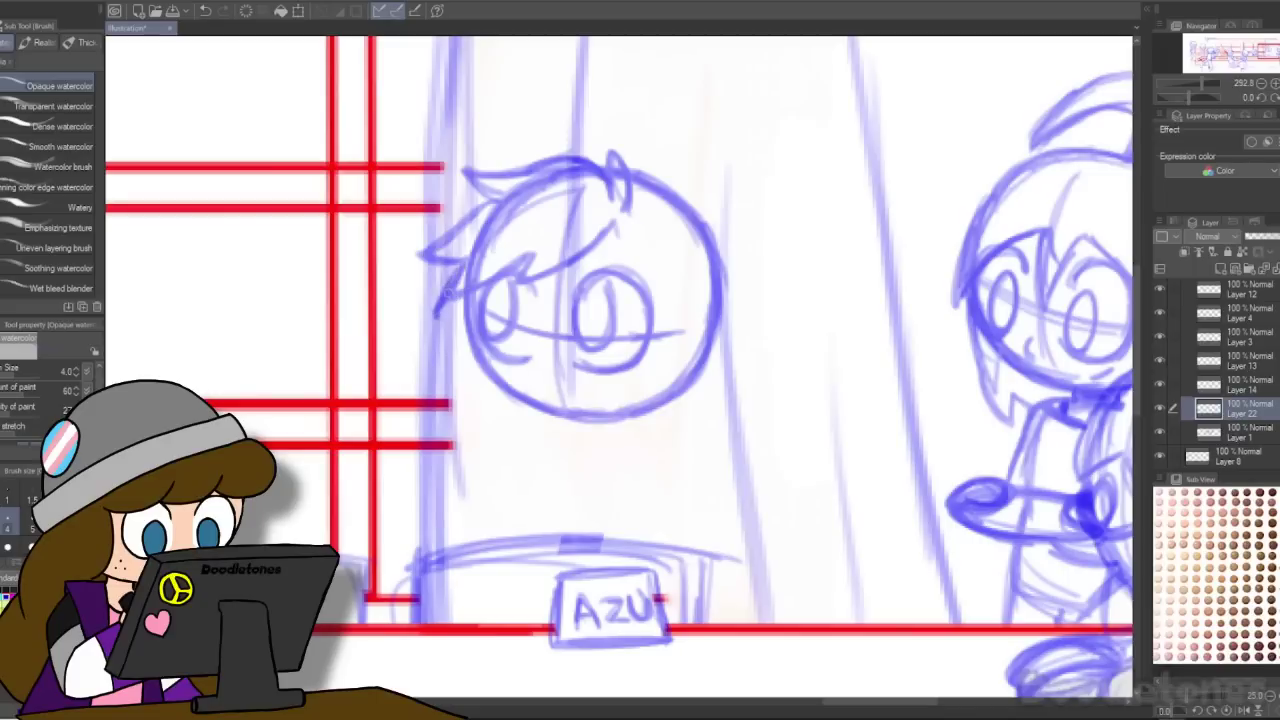
{"action": "left_click_drag", "start_coordinate": [532, 256], "coordinate": [496, 280]}
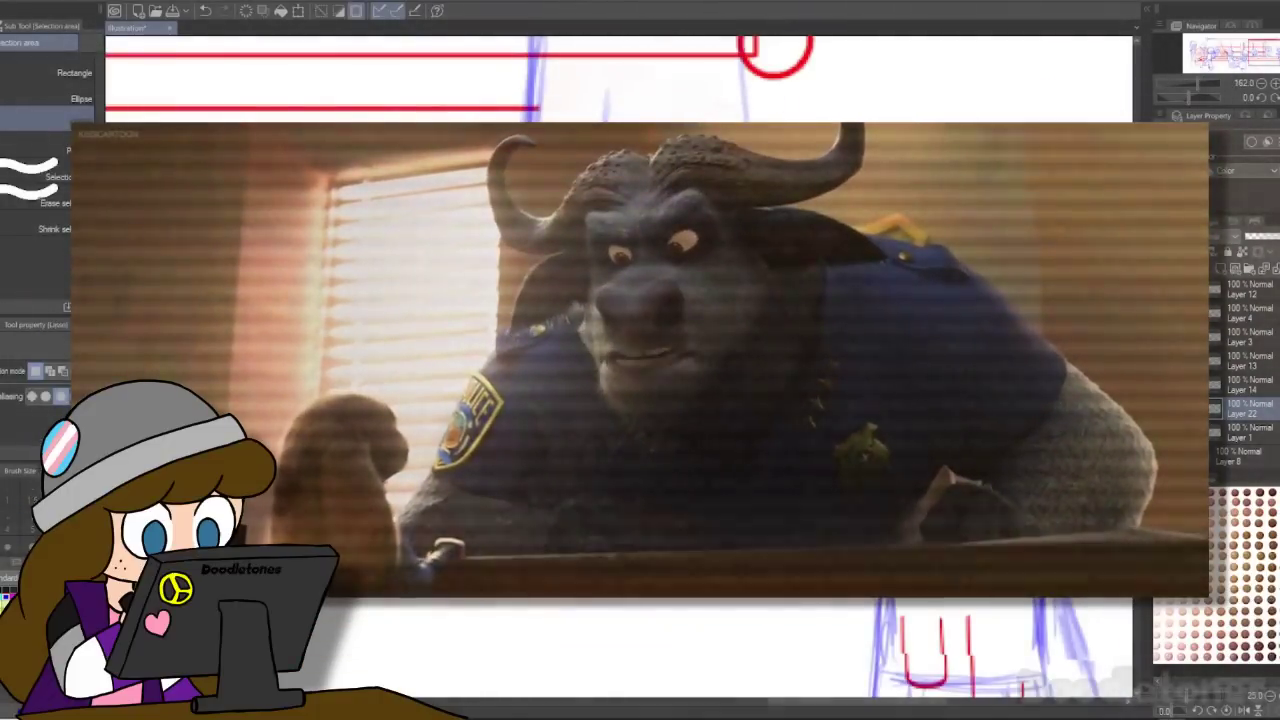
Step: Transform the selected spiky-haired head so it sits between the AZU sign and the figure holding the tray, then clear the selection
{"action": "key", "text": "ctrl+t"}
{"action": "key", "text": "Return"}
{"action": "key", "text": "ctrl+d"}
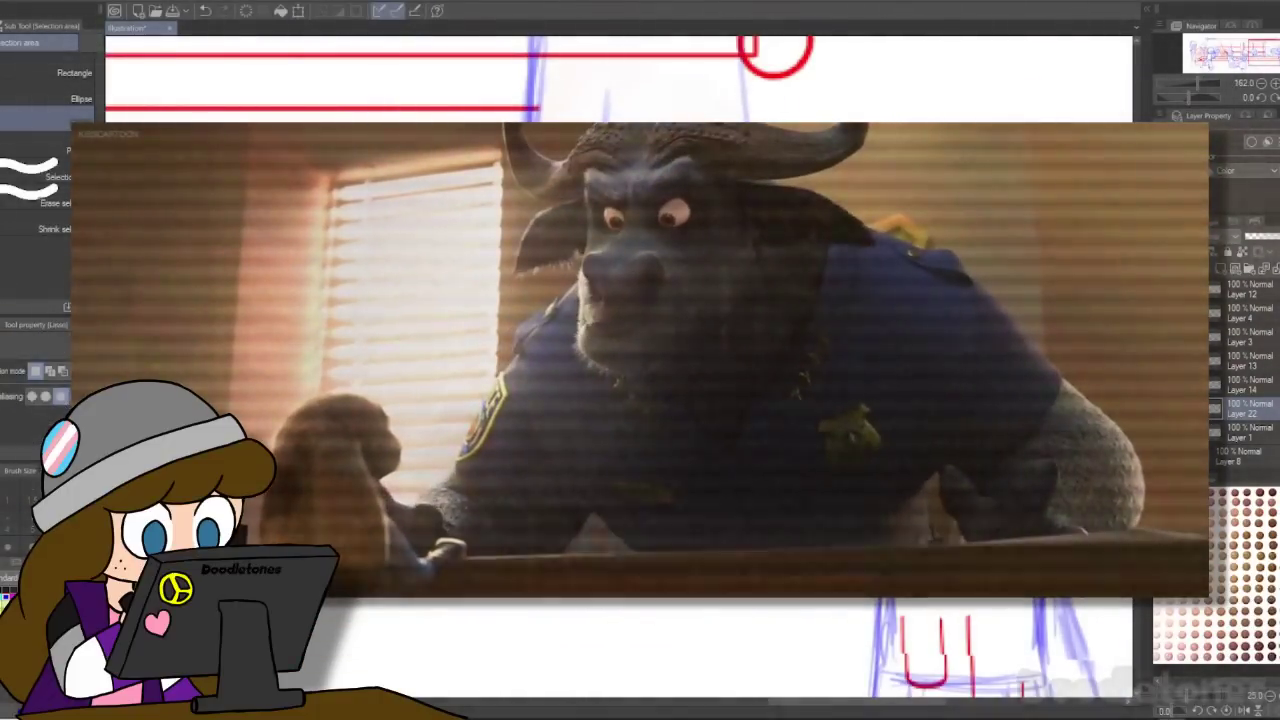
Step: Sketch the spiky-haired figure's open jacket lines, sleeve edges and a wavy outline running down beside the tray
{"action": "scroll", "coordinate": [620, 366], "scroll_direction": "up", "scroll_amount": 5}
{"action": "key", "text": "b"}
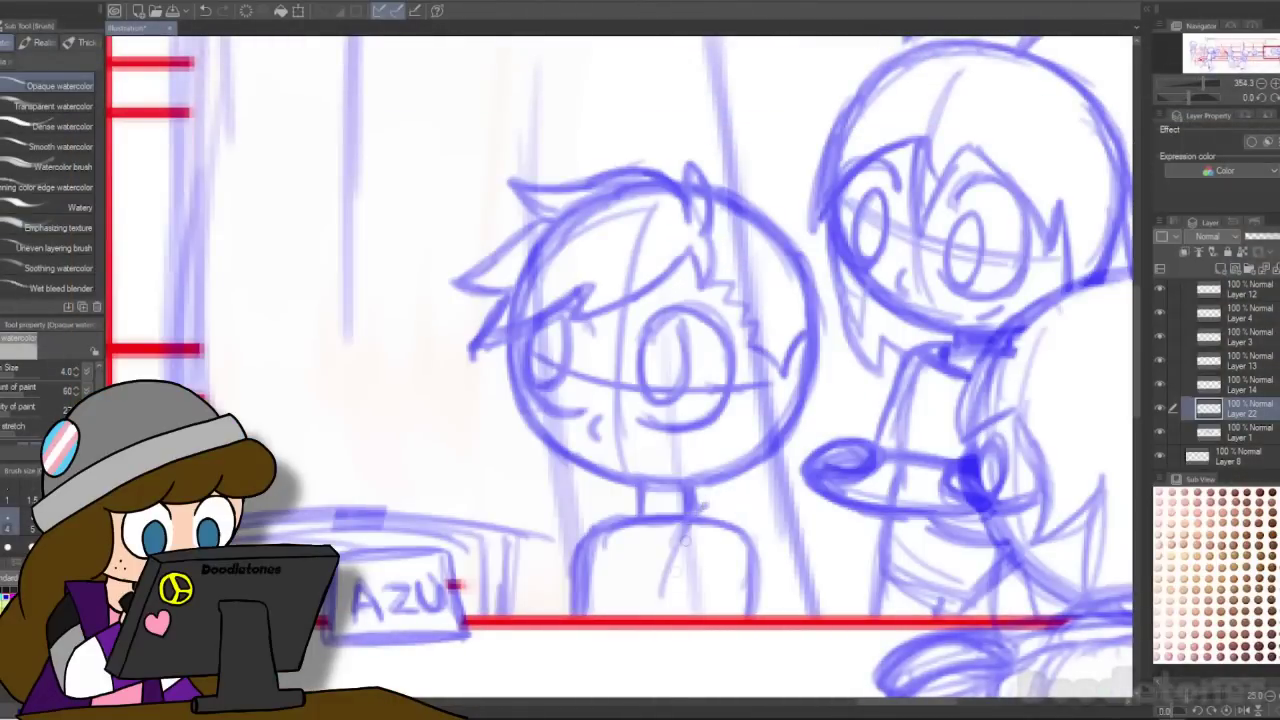
{"action": "left_click_drag", "start_coordinate": [688, 520], "coordinate": [654, 613]}
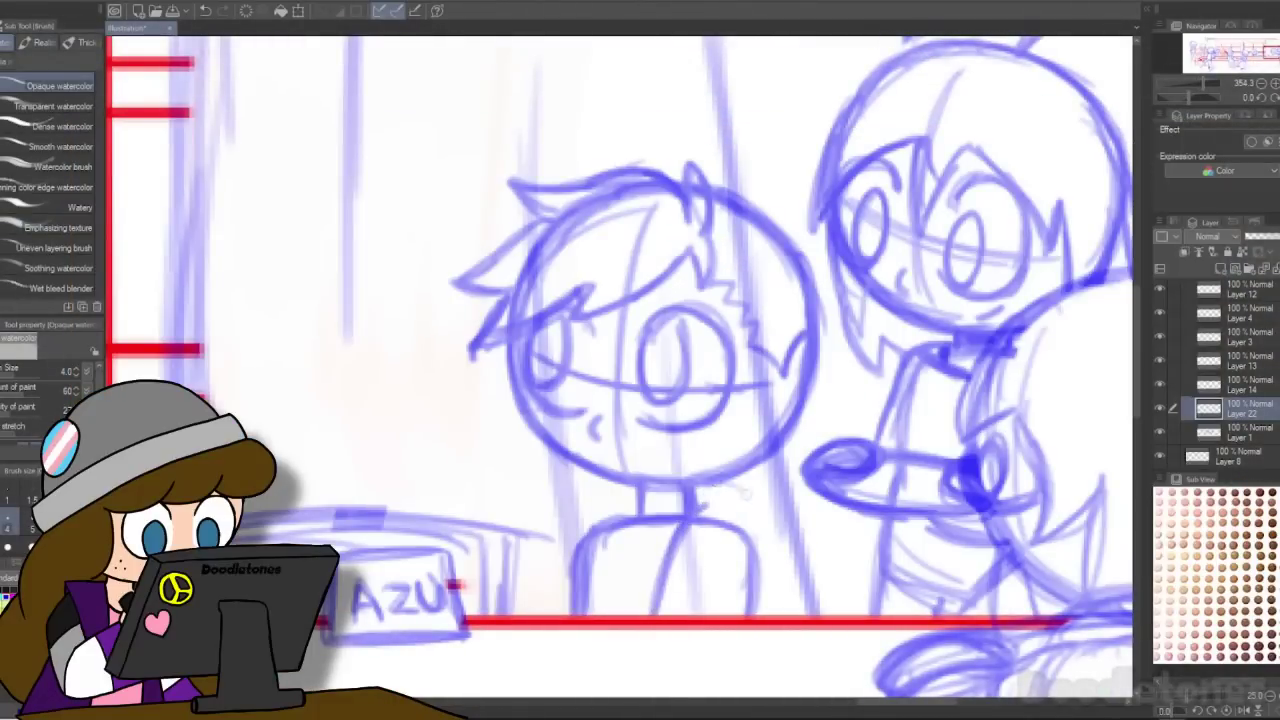
{"action": "left_click_drag", "start_coordinate": [636, 530], "coordinate": [604, 614]}
{"action": "left_click_drag", "start_coordinate": [584, 536], "coordinate": [560, 616]}
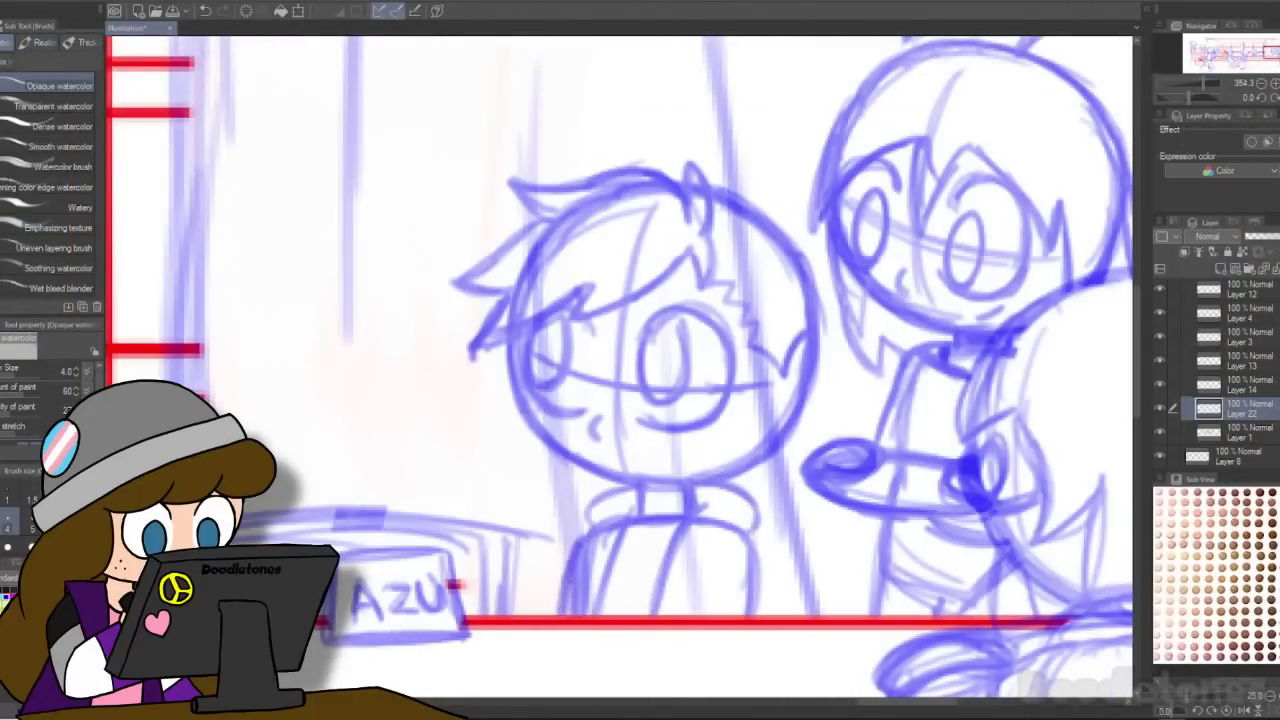
{"action": "left_click_drag", "start_coordinate": [768, 530], "coordinate": [796, 606]}
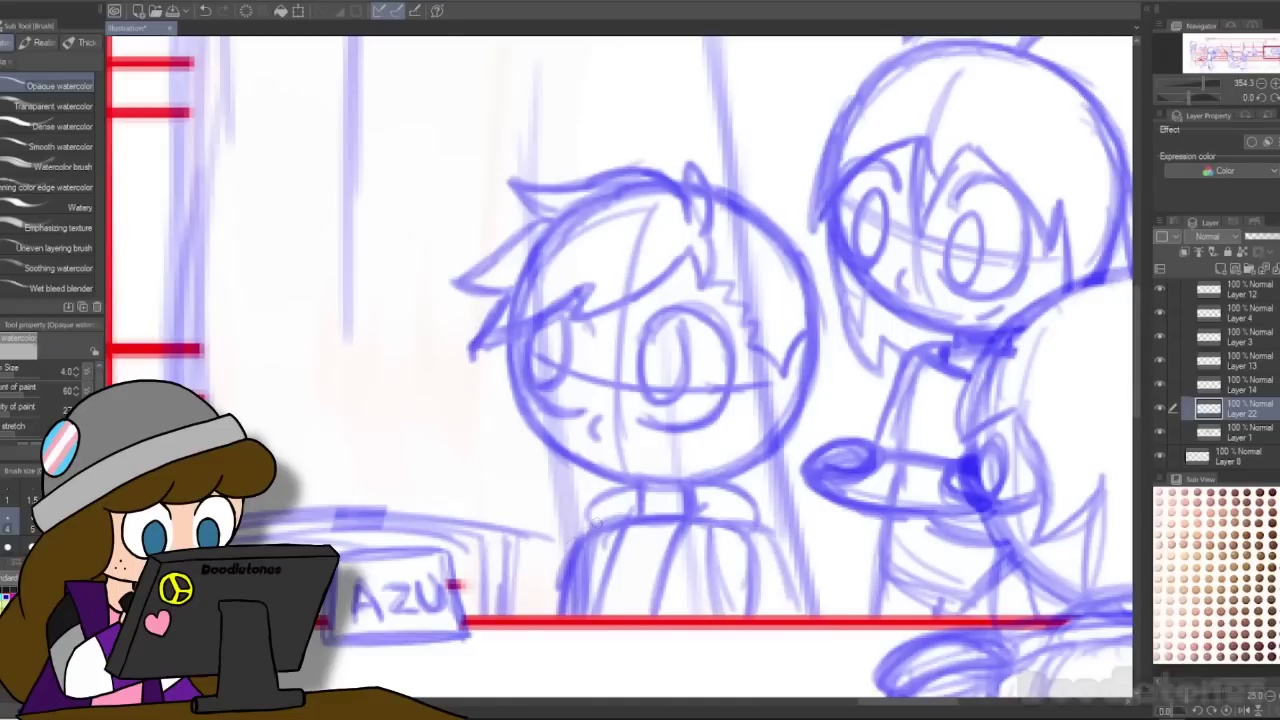
{"action": "left_click_drag", "start_coordinate": [597, 525], "coordinate": [546, 610]}
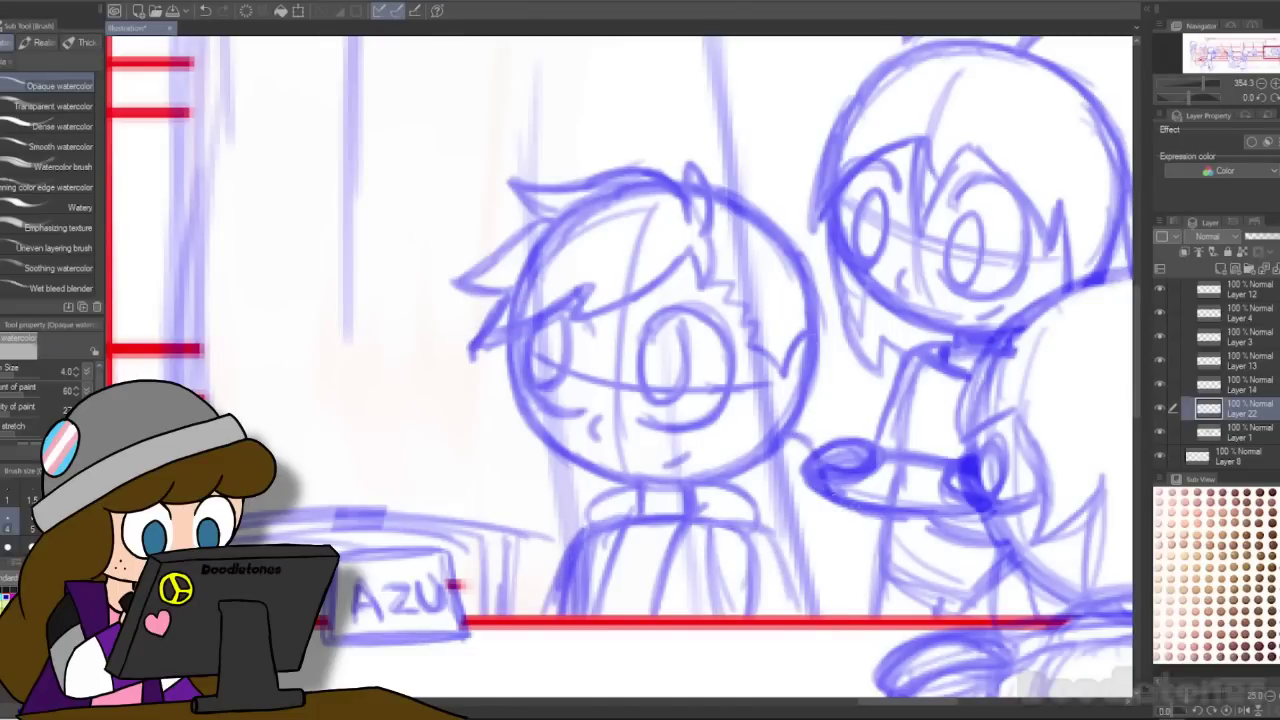
{"action": "left_click_drag", "start_coordinate": [801, 441], "coordinate": [834, 493]}
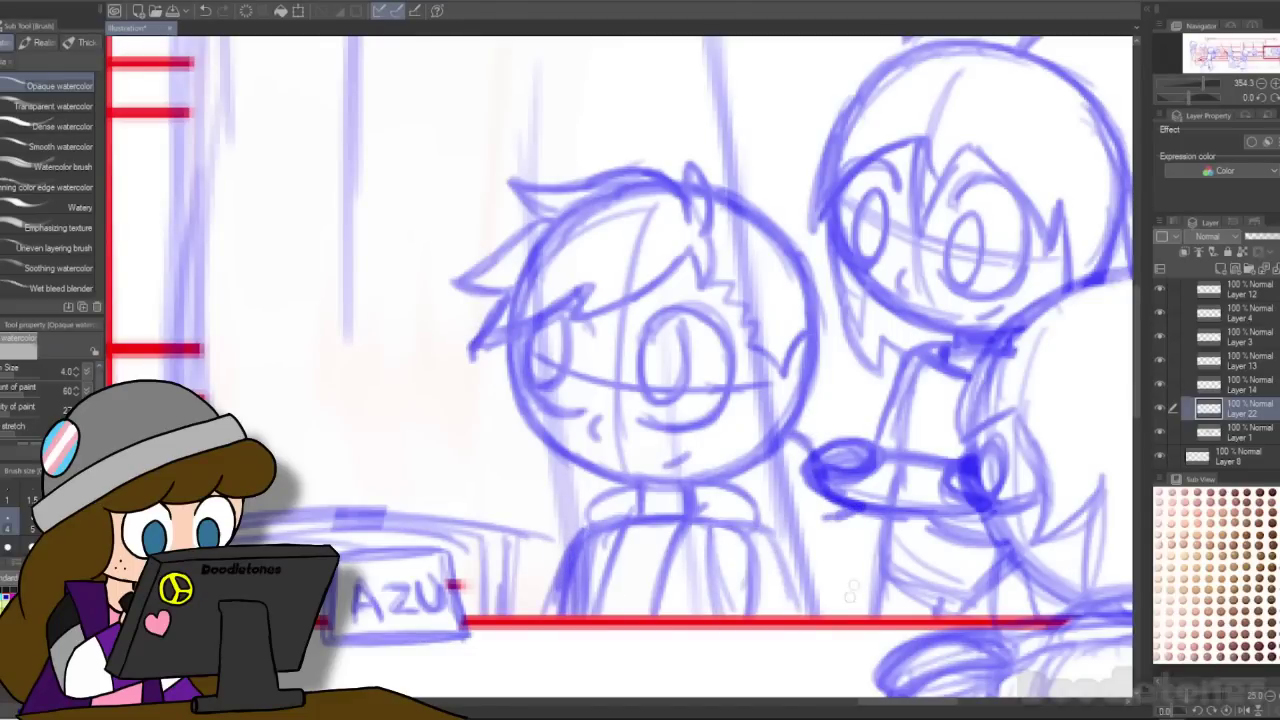
{"action": "left_click_drag", "start_coordinate": [831, 523], "coordinate": [835, 572]}
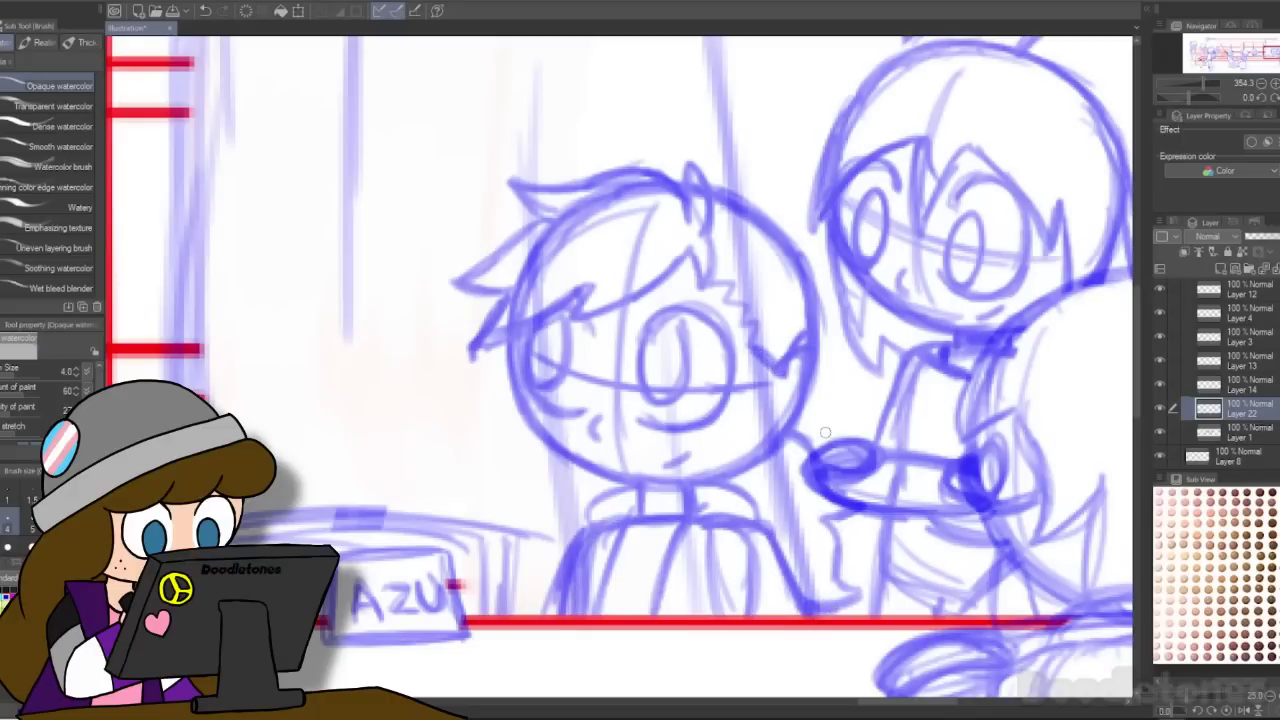
Step: Lasso the spiky-haired figure beside the AZU sign and slightly adjust its placement behind the table
{"action": "scroll", "coordinate": [852, 210], "scroll_direction": "down", "scroll_amount": 12}
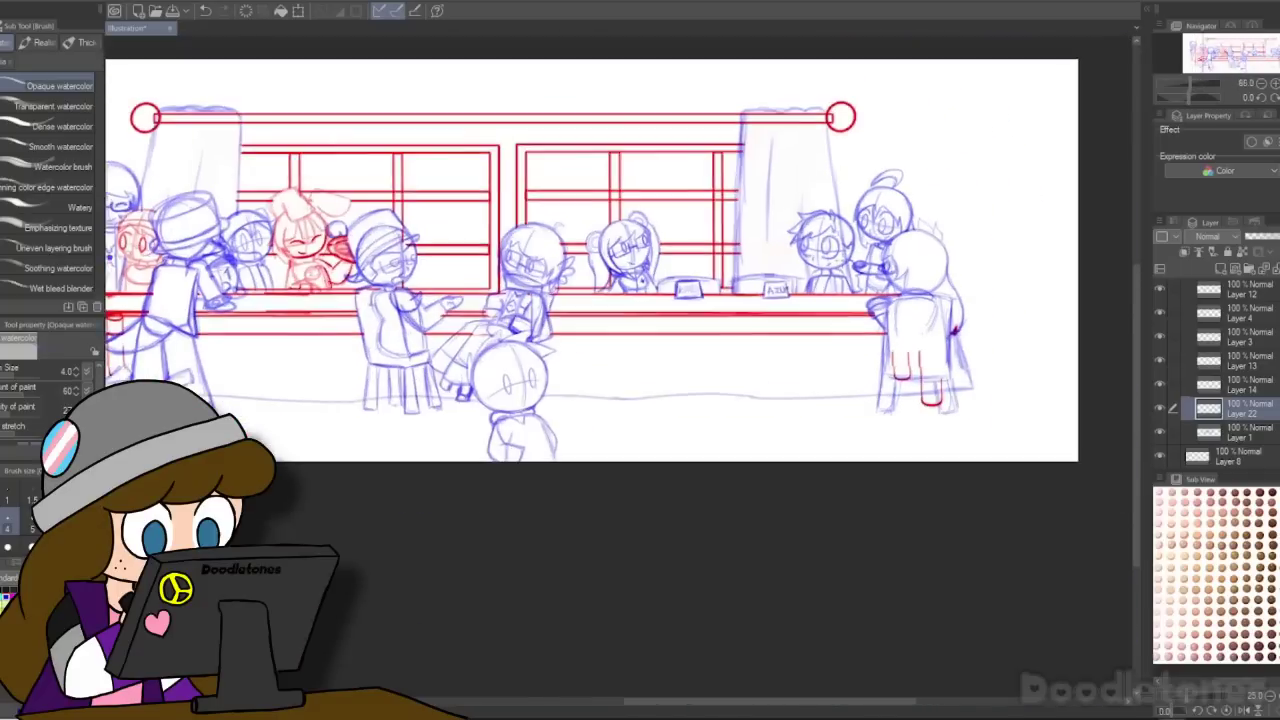
{"action": "scroll", "coordinate": [845, 250], "scroll_direction": "up", "scroll_amount": 4}
{"action": "key", "text": "m"}
{"action": "left_click_drag", "start_coordinate": [775, 210], "coordinate": [829, 465]}
{"action": "key", "text": "Return"}
{"action": "left_click", "coordinate": [610, 541]}
{"action": "scroll", "coordinate": [565, 504], "scroll_direction": "down", "scroll_amount": 3}
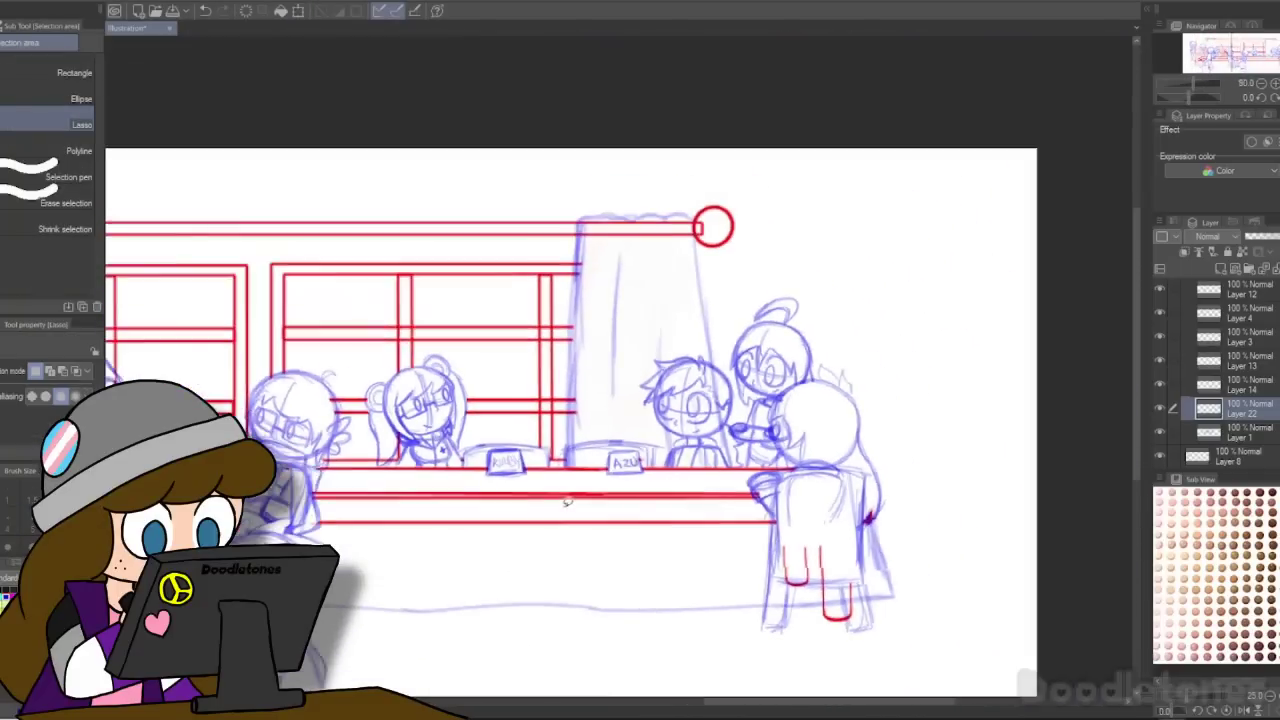
Step: Toggle Layer 14 and Layer 3 off and on to check which figures they hold
{"action": "scroll", "coordinate": [566, 502], "scroll_direction": "down", "scroll_amount": 2}
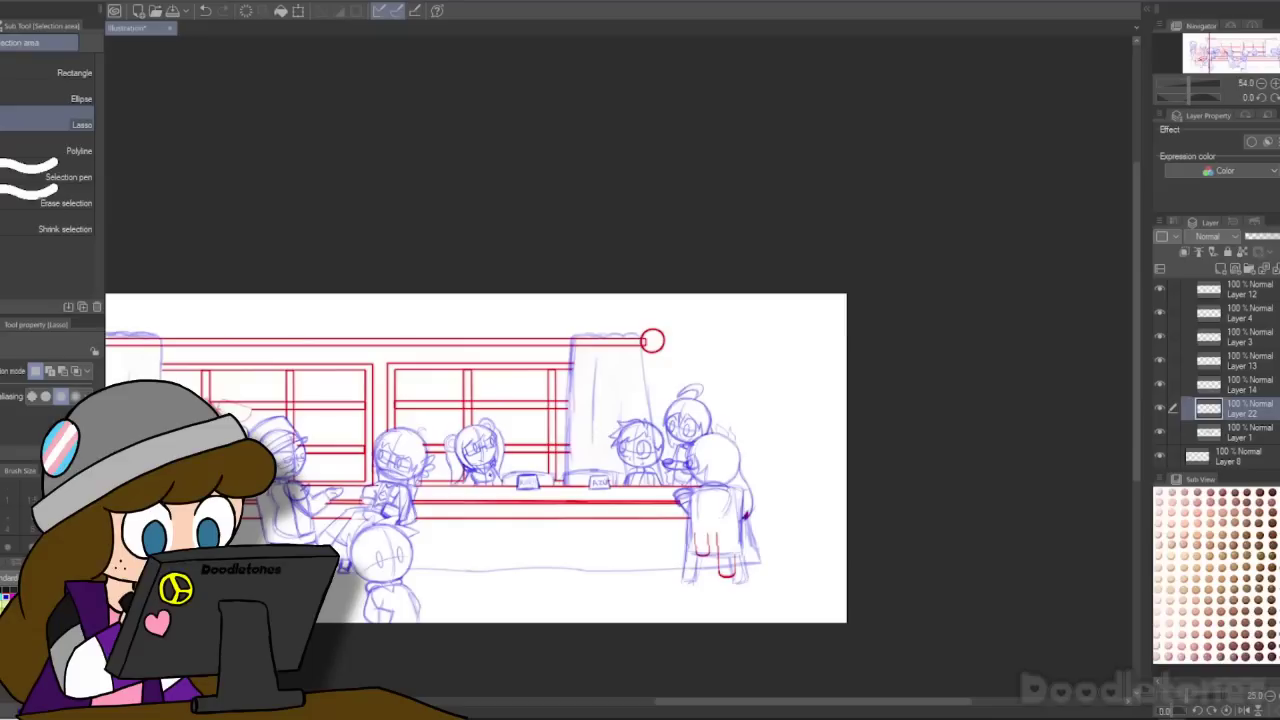
{"action": "scroll", "coordinate": [1176, 424], "scroll_direction": "down", "scroll_amount": 2}
{"action": "left_click", "coordinate": [1161, 384]}
{"action": "left_click", "coordinate": [1161, 384]}
{"action": "left_click", "coordinate": [1159, 383]}
{"action": "left_click", "coordinate": [1159, 383]}
{"action": "left_click", "coordinate": [1158, 338]}
{"action": "left_click", "coordinate": [1158, 338]}
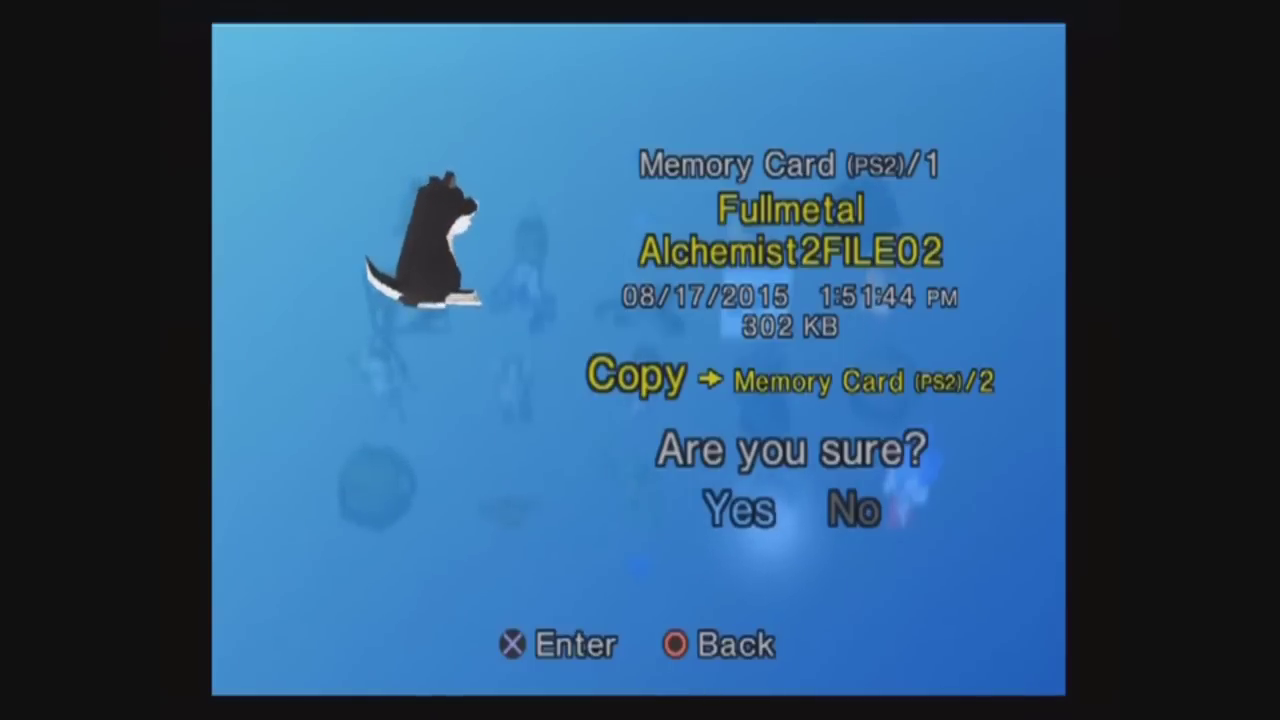
{"action": "key", "text": "Escape"}
{"action": "key", "text": "Escape"}
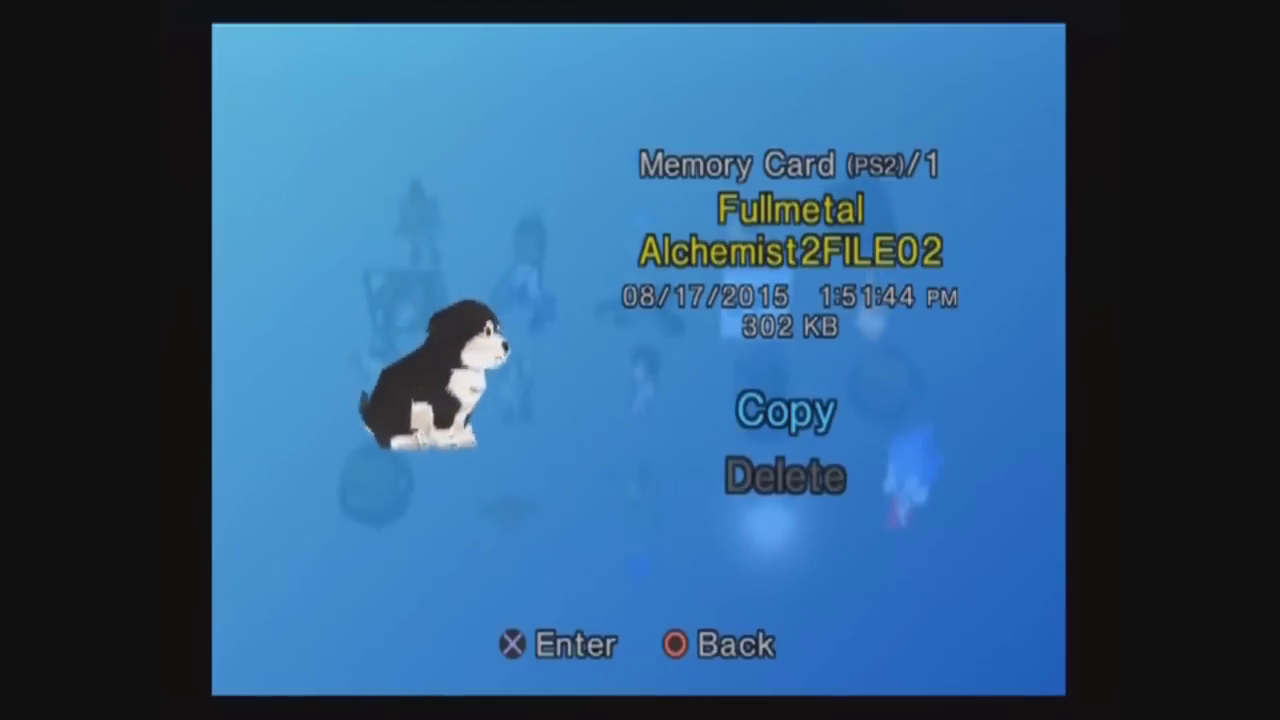
{"action": "key", "text": "Down"}
{"action": "key", "text": "Return"}
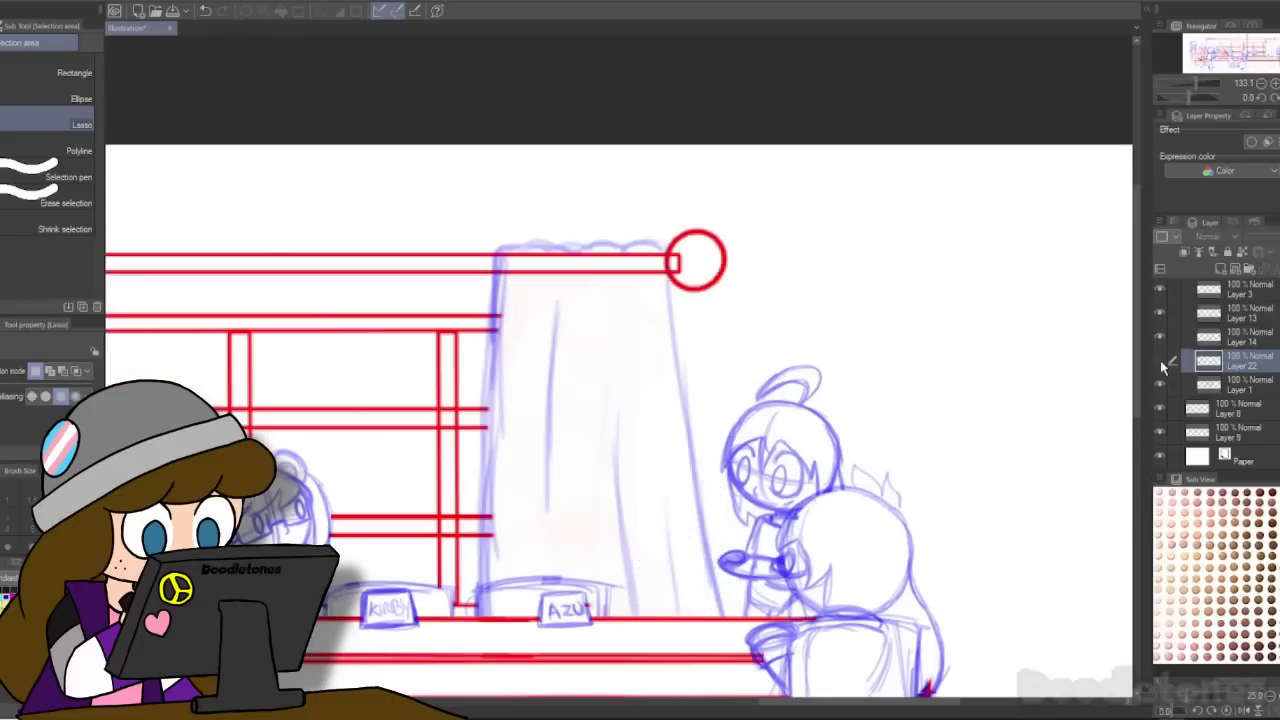
Step: Show Layer 22 again and add a new layer directly above Layer 3
{"action": "left_click", "coordinate": [1161, 361]}
{"action": "scroll", "coordinate": [1160, 320], "scroll_direction": "up", "scroll_amount": 2}
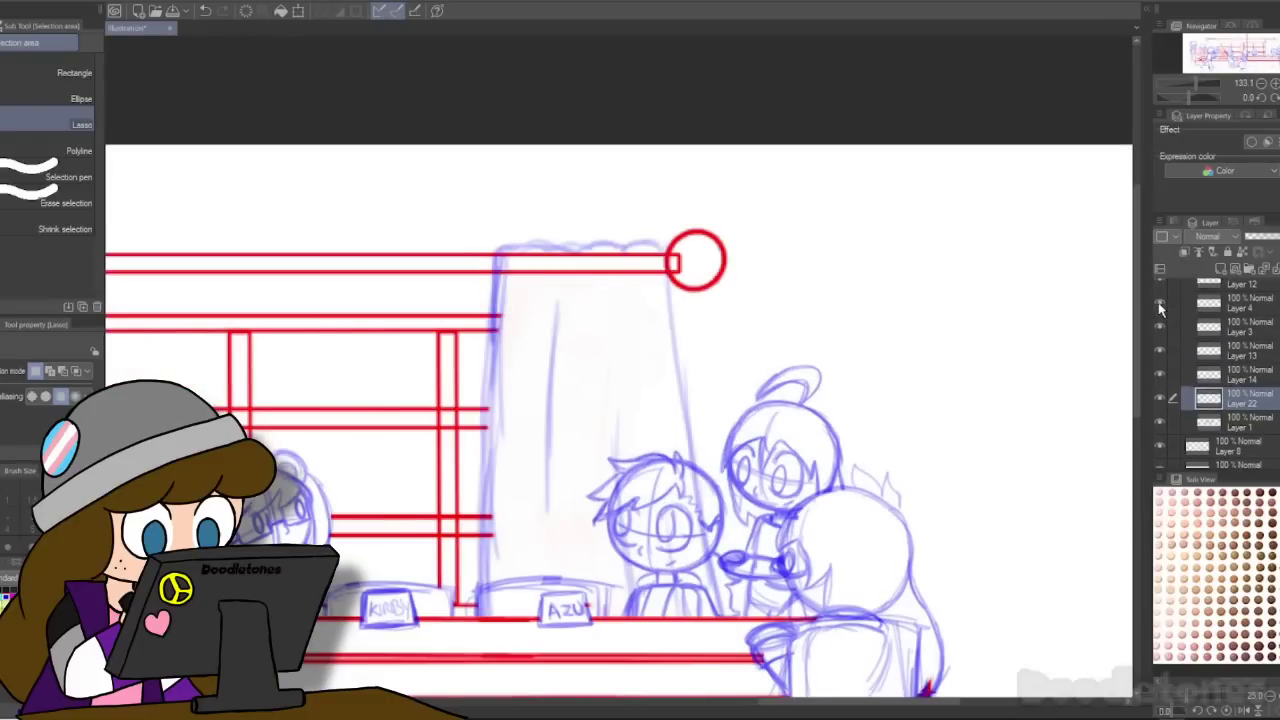
{"action": "left_click", "coordinate": [1238, 328]}
{"action": "left_click", "coordinate": [1221, 269]}
Step: Sketch a round head overlapping the inner edge of the curtain, just below the curtain rod
{"action": "scroll", "coordinate": [328, 300], "scroll_direction": "up", "scroll_amount": 5}
{"action": "key", "text": "b"}
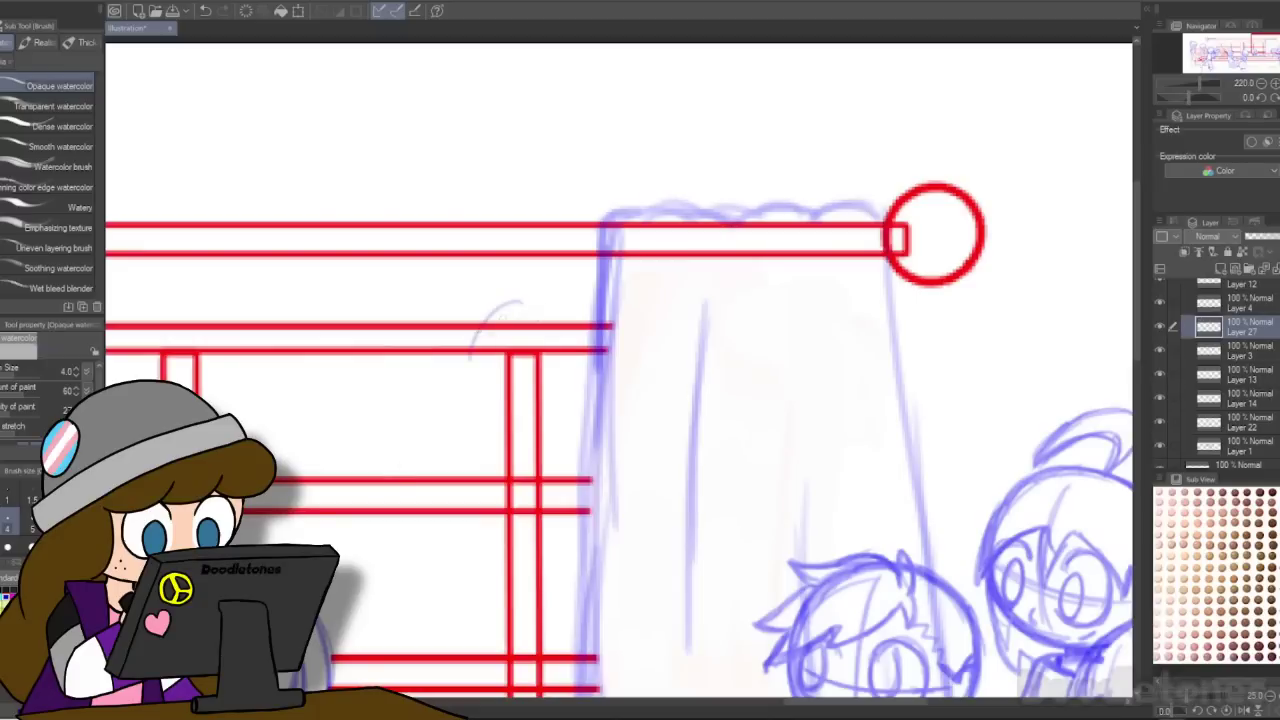
{"action": "mouse_move", "coordinate": [530, 458]}
{"action": "left_mouse_down"}
{"action": "mouse_move", "coordinate": [557, 306]}
{"action": "mouse_move", "coordinate": [598, 330]}
{"action": "left_mouse_up"}
{"action": "left_click_drag", "start_coordinate": [490, 305], "coordinate": [535, 460]}
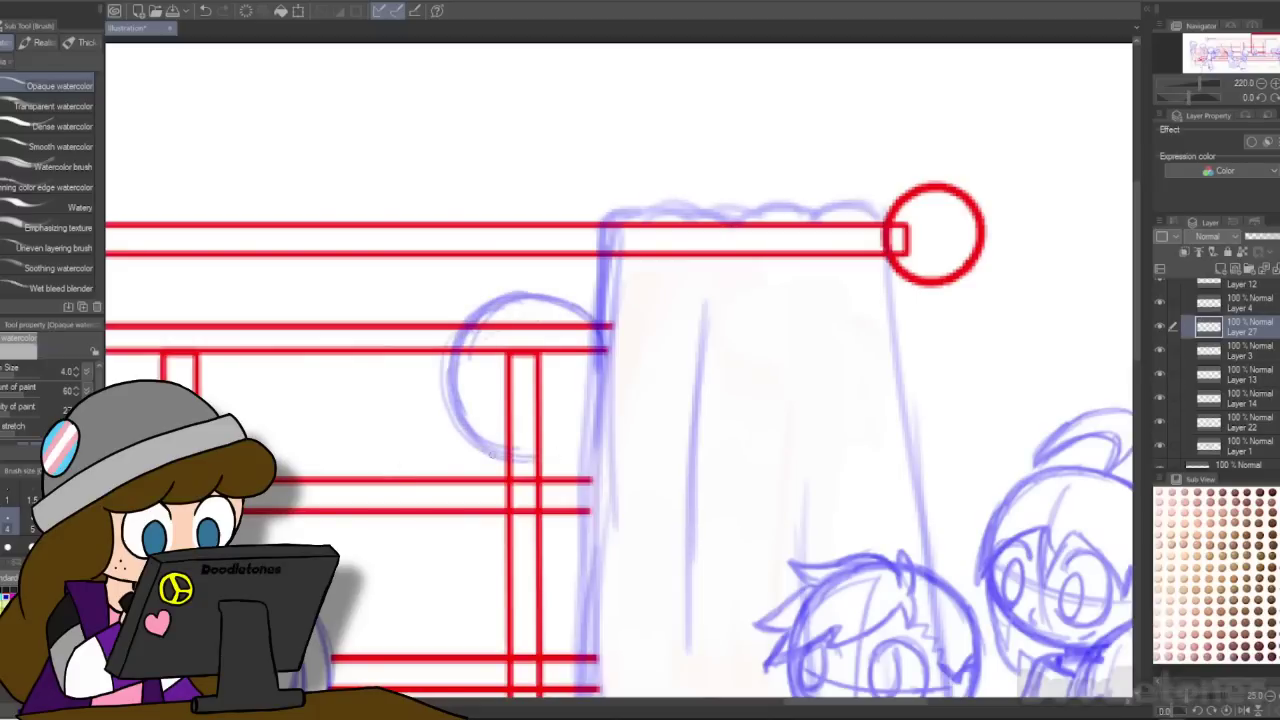
{"action": "left_click_drag", "start_coordinate": [602, 422], "coordinate": [578, 449]}
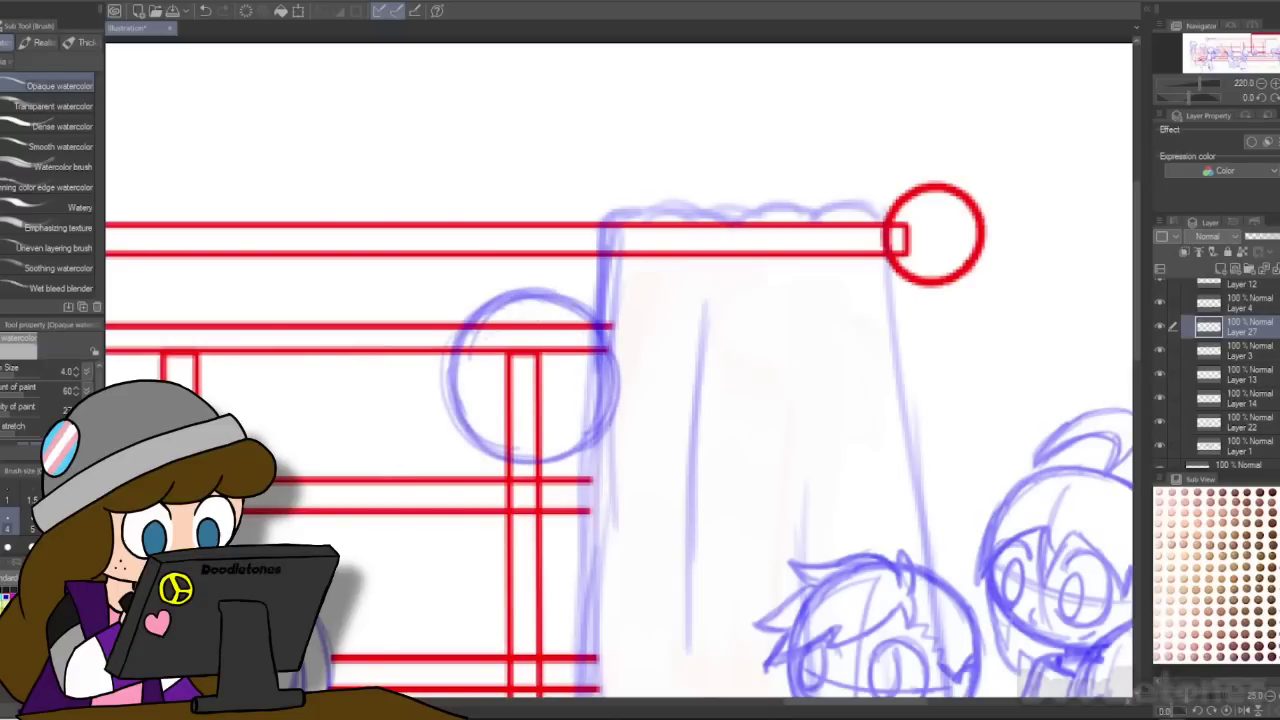
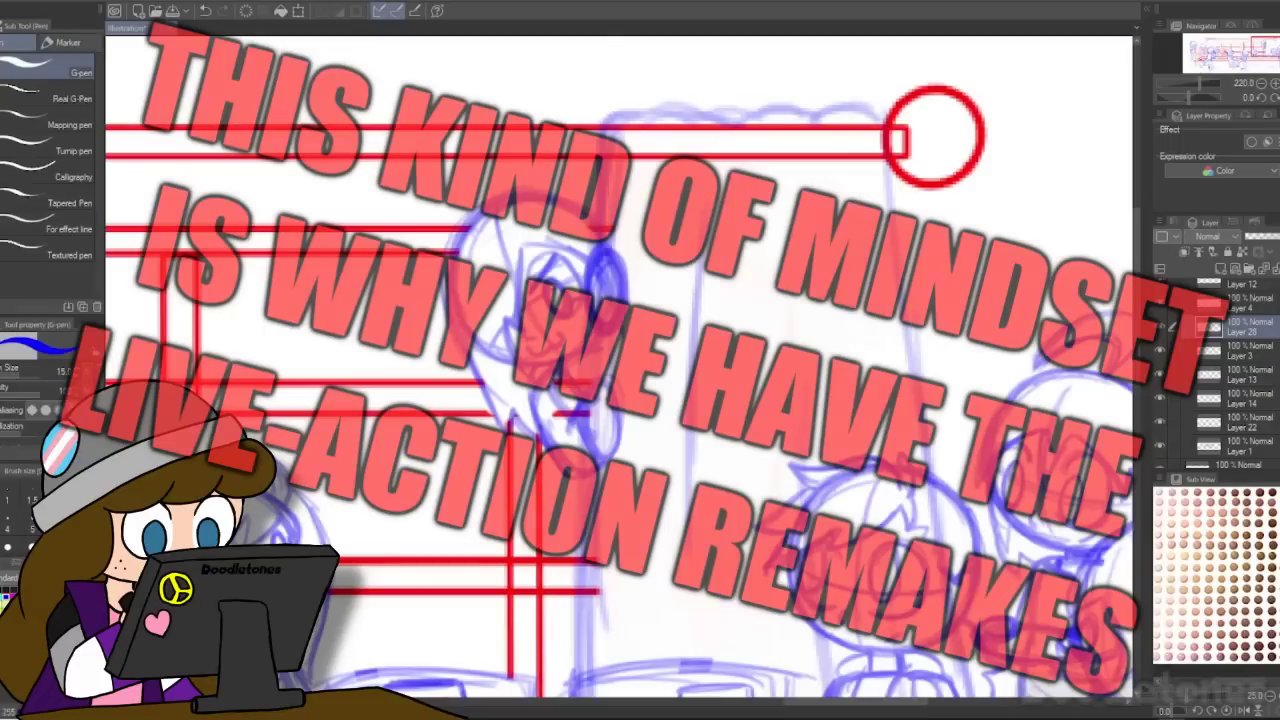
{"action": "scroll", "coordinate": [612, 307], "scroll_direction": "down", "scroll_amount": 3}
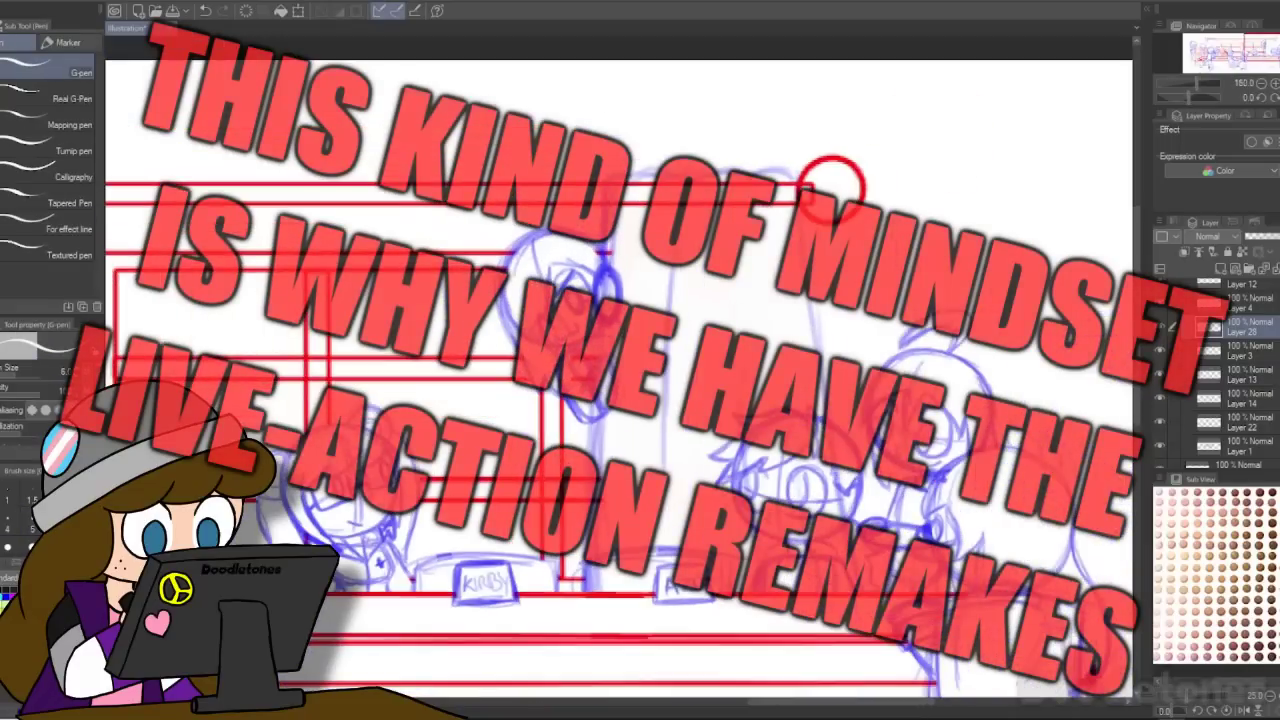
{"action": "scroll", "coordinate": [555, 290], "scroll_direction": "up", "scroll_amount": 4}
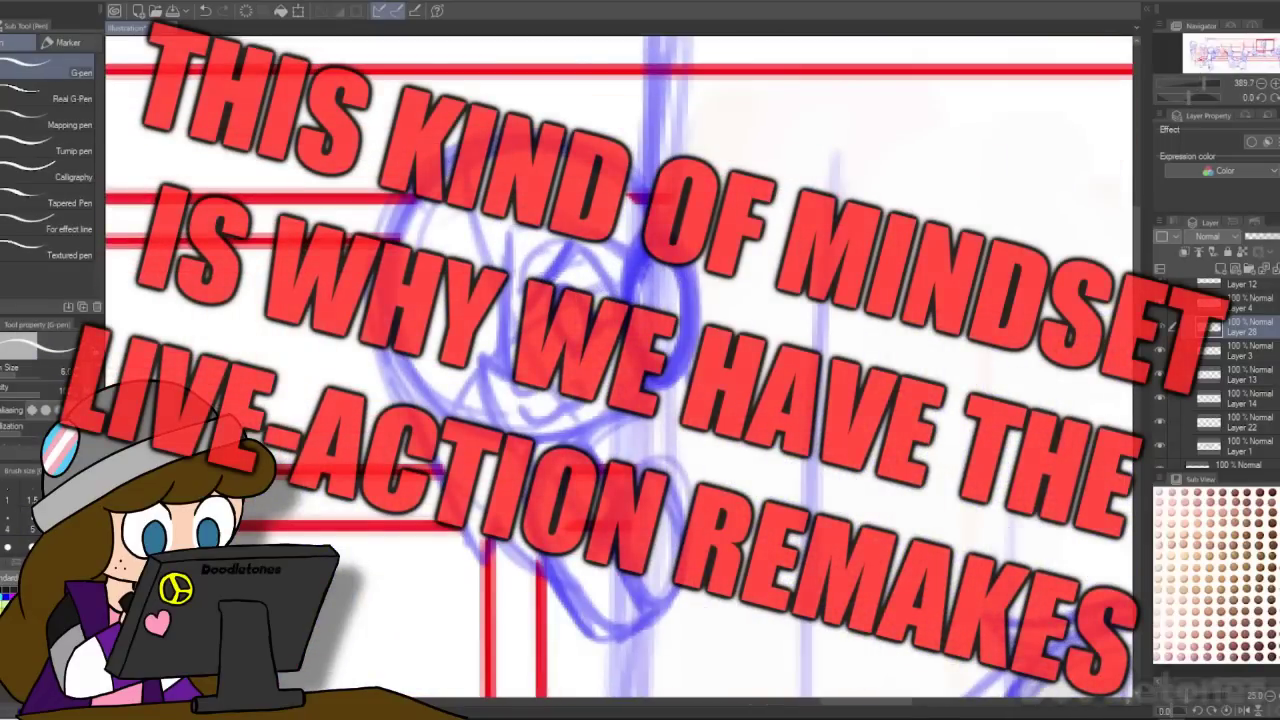
{"action": "key", "text": "b"}
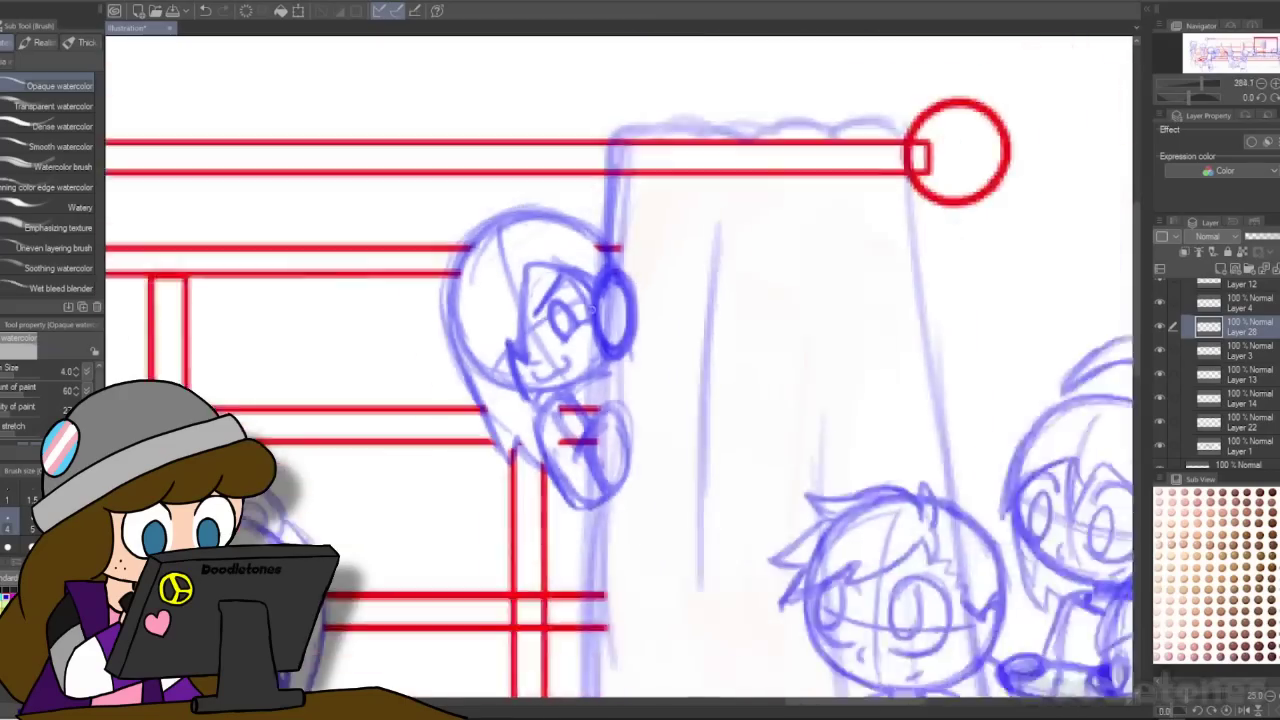
{"action": "scroll", "coordinate": [593, 312], "scroll_direction": "down", "scroll_amount": 10}
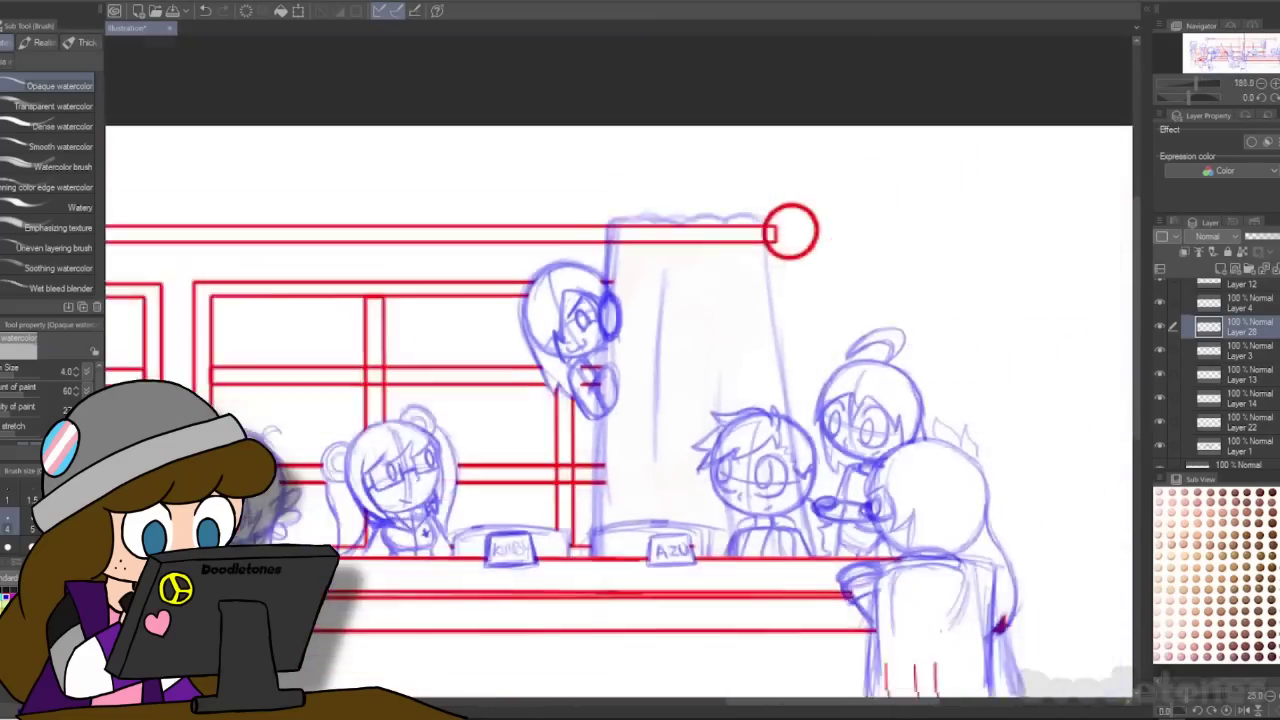
Step: Lasso the figure peeking out from the curtain, nudge it slightly up and to the left, and clear the selection
{"action": "scroll", "coordinate": [614, 365], "scroll_direction": "up", "scroll_amount": 5}
{"action": "key", "text": "m"}
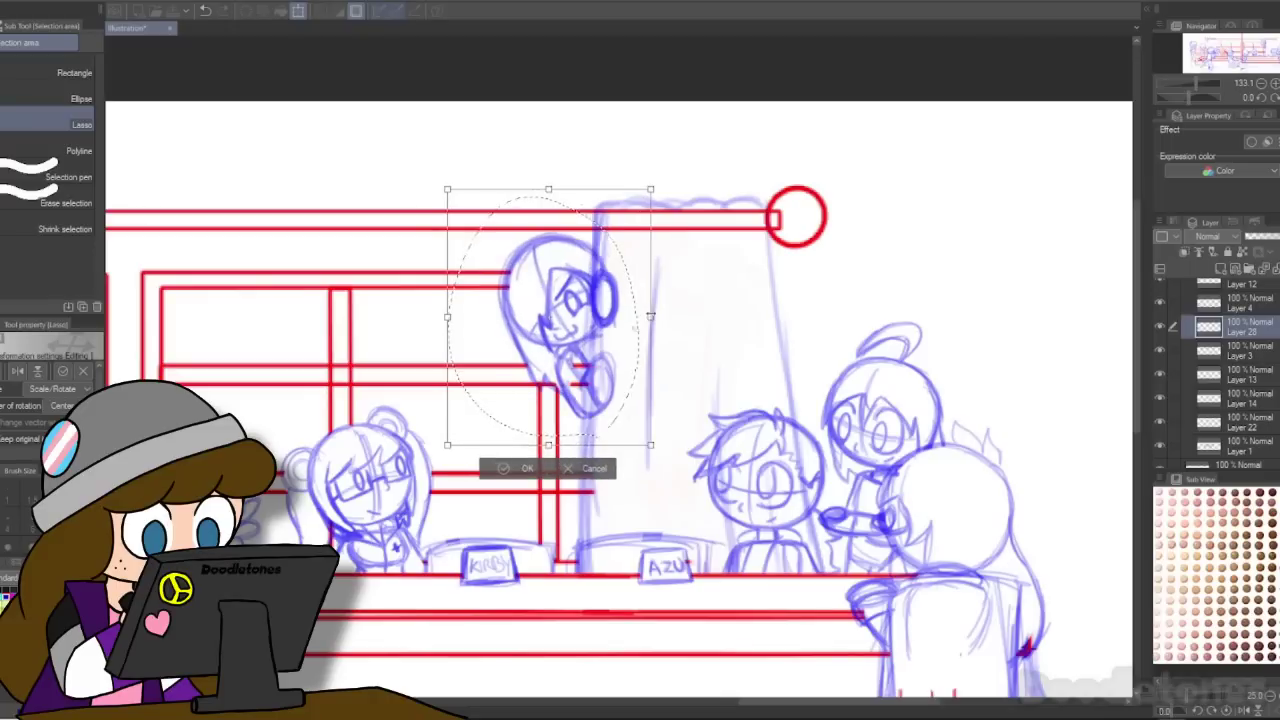
{"action": "left_click_drag", "start_coordinate": [613, 341], "coordinate": [608, 337]}
{"action": "key", "text": "Return"}
{"action": "key", "text": "ctrl+d"}
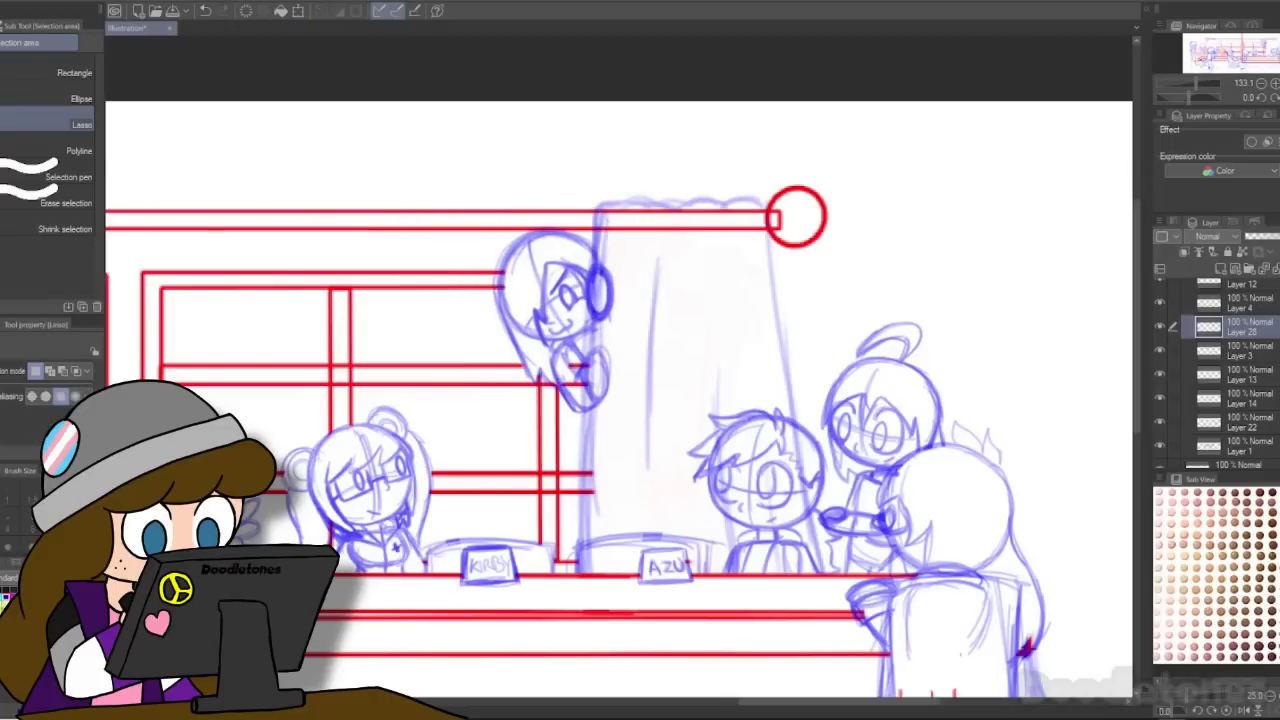
Step: Look over the whole scene from end to end to check the placement and spacing of the figures around the table
{"action": "scroll", "coordinate": [612, 348], "scroll_direction": "down", "scroll_amount": 4}
{"action": "scroll", "coordinate": [612, 348], "scroll_direction": "up", "scroll_amount": 1}
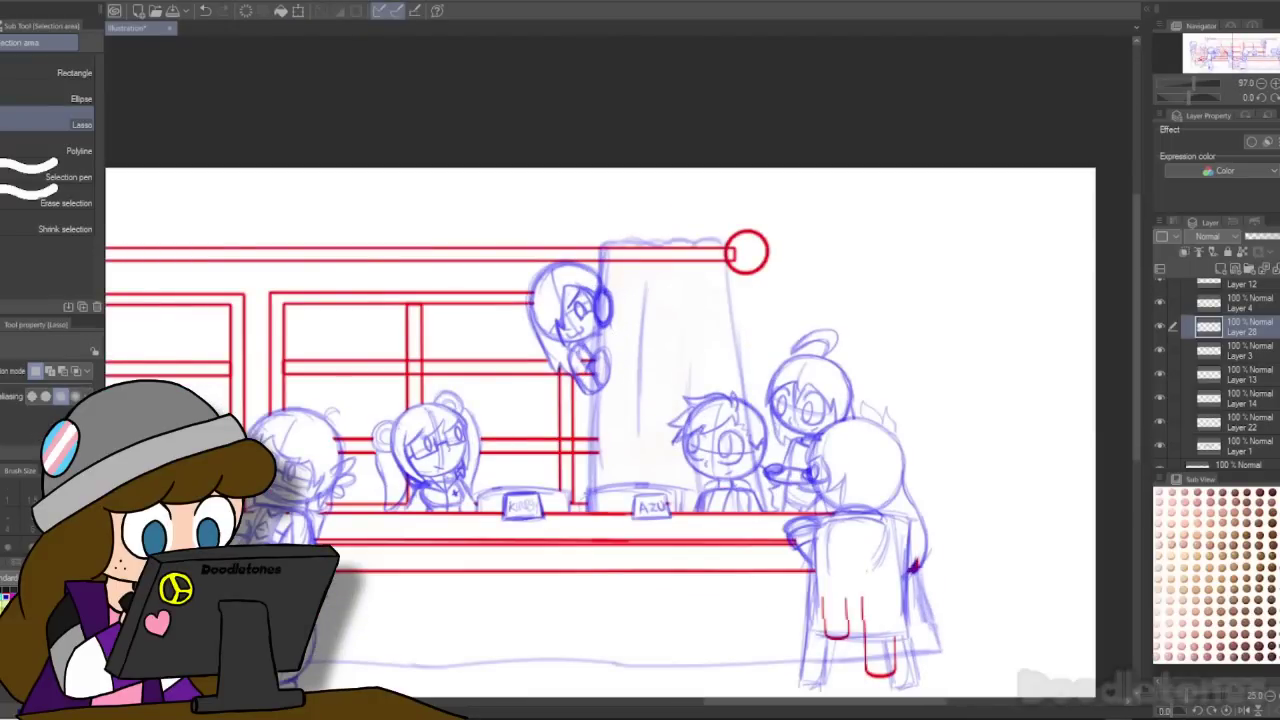
{"action": "scroll", "coordinate": [524, 428], "scroll_direction": "down", "scroll_amount": 5}
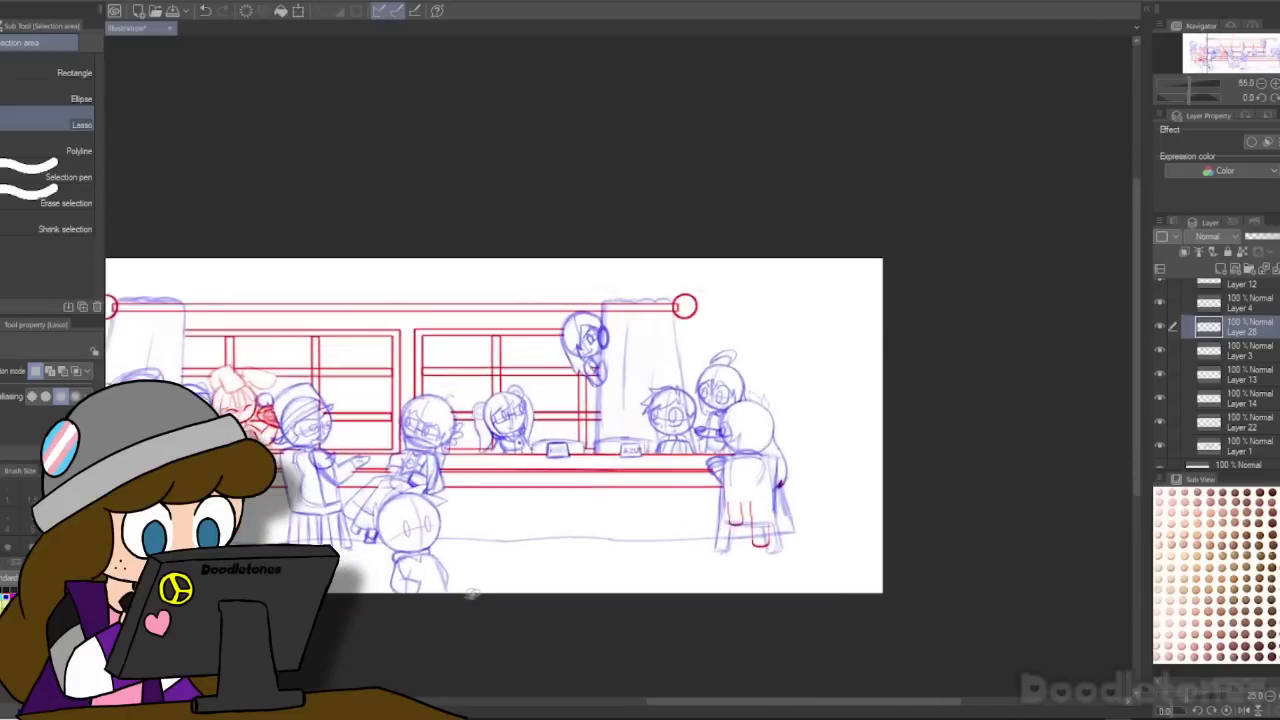
{"action": "scroll", "coordinate": [754, 706], "scroll_direction": "up", "scroll_amount": 4}
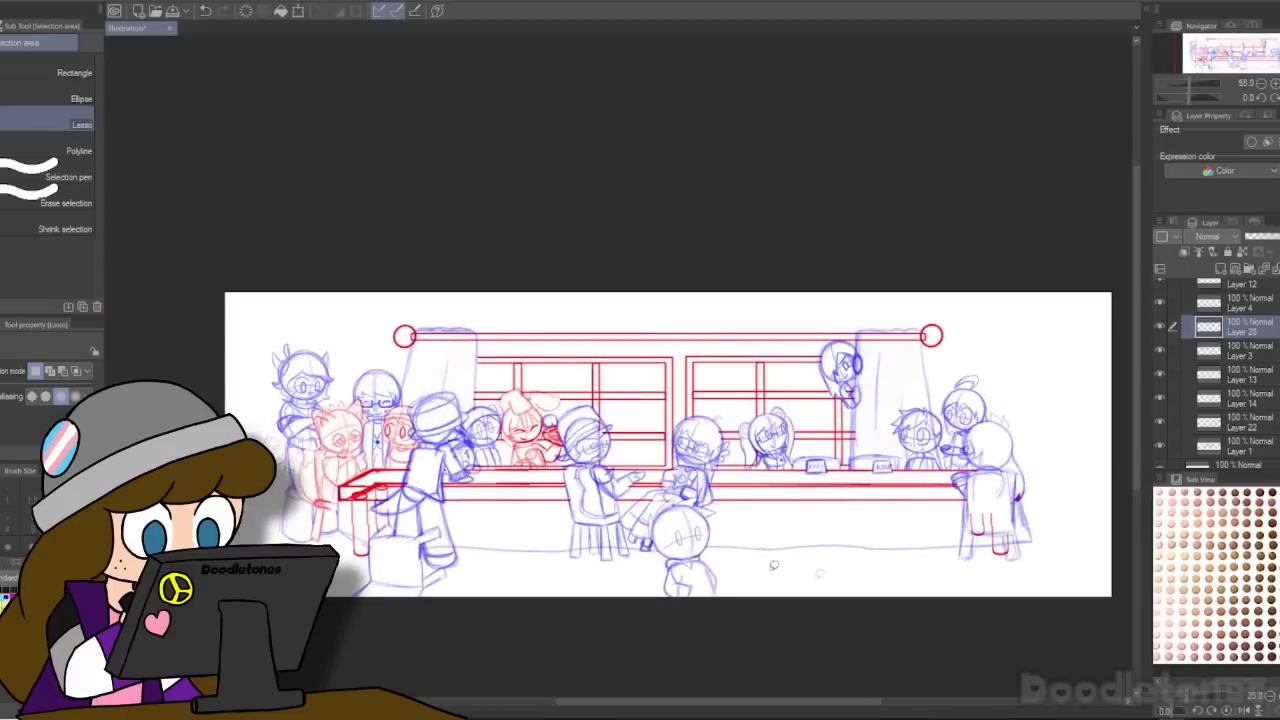
{"action": "scroll", "coordinate": [752, 659], "scroll_direction": "up", "scroll_amount": 1}
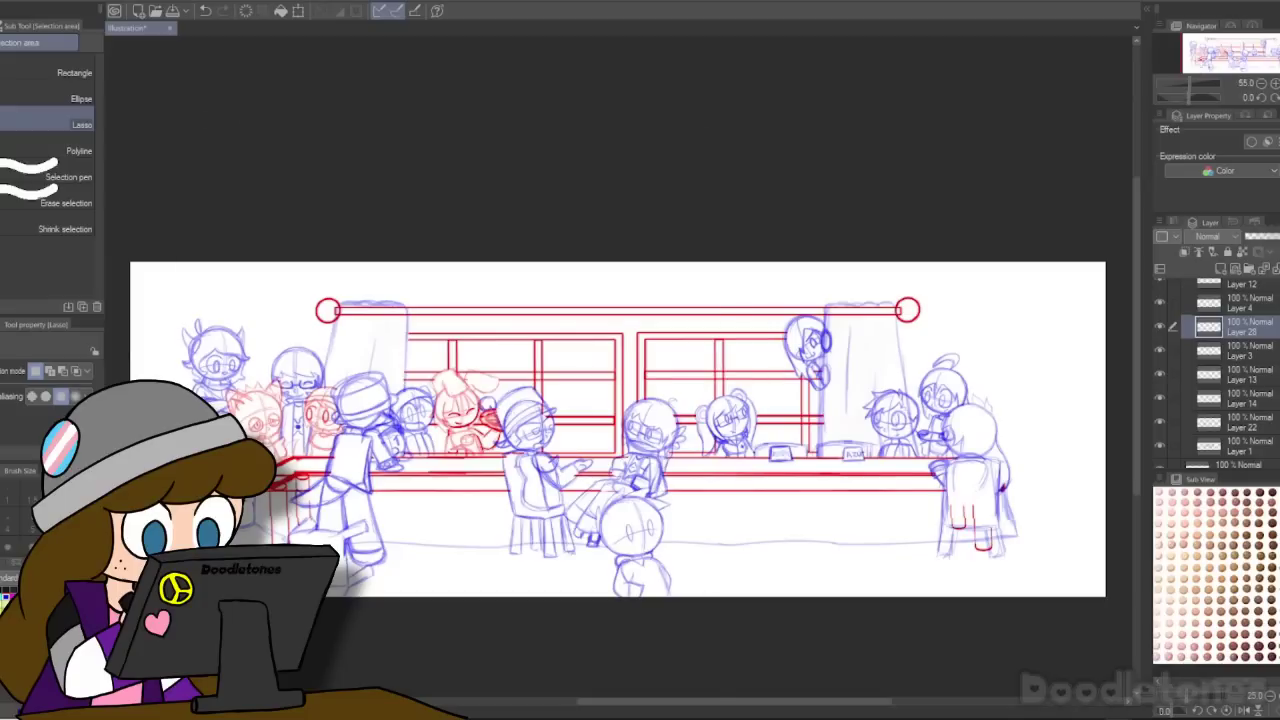
{"action": "key", "text": "alt+Tab"}
{"action": "scroll", "coordinate": [474, 410], "scroll_direction": "up", "scroll_amount": 3}
{"action": "left_click", "coordinate": [706, 106]}
{"action": "scroll", "coordinate": [426, 364], "scroll_direction": "up", "scroll_amount": 1}
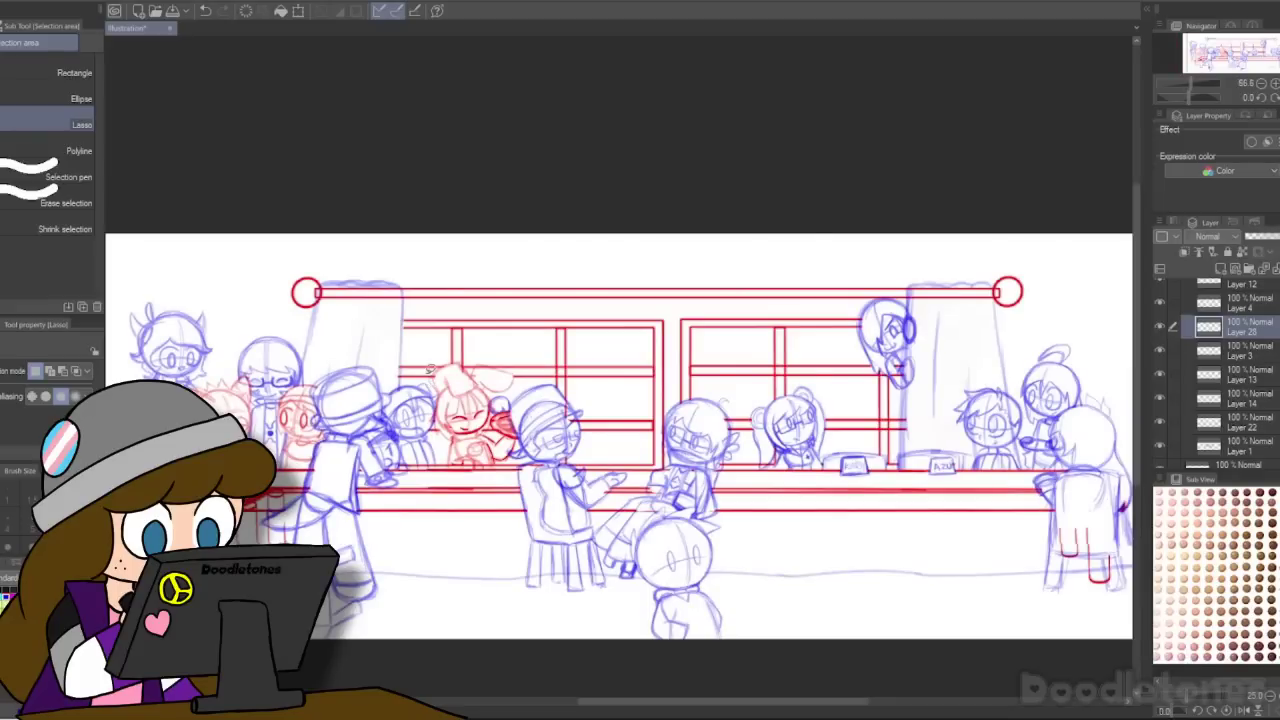
{"action": "left_click_drag", "start_coordinate": [655, 702], "coordinate": [613, 704]}
{"action": "scroll", "coordinate": [352, 648], "scroll_direction": "down", "scroll_amount": 1}
{"action": "scroll", "coordinate": [366, 653], "scroll_direction": "down", "scroll_amount": 1}
{"action": "scroll", "coordinate": [551, 663], "scroll_direction": "up", "scroll_amount": 7}
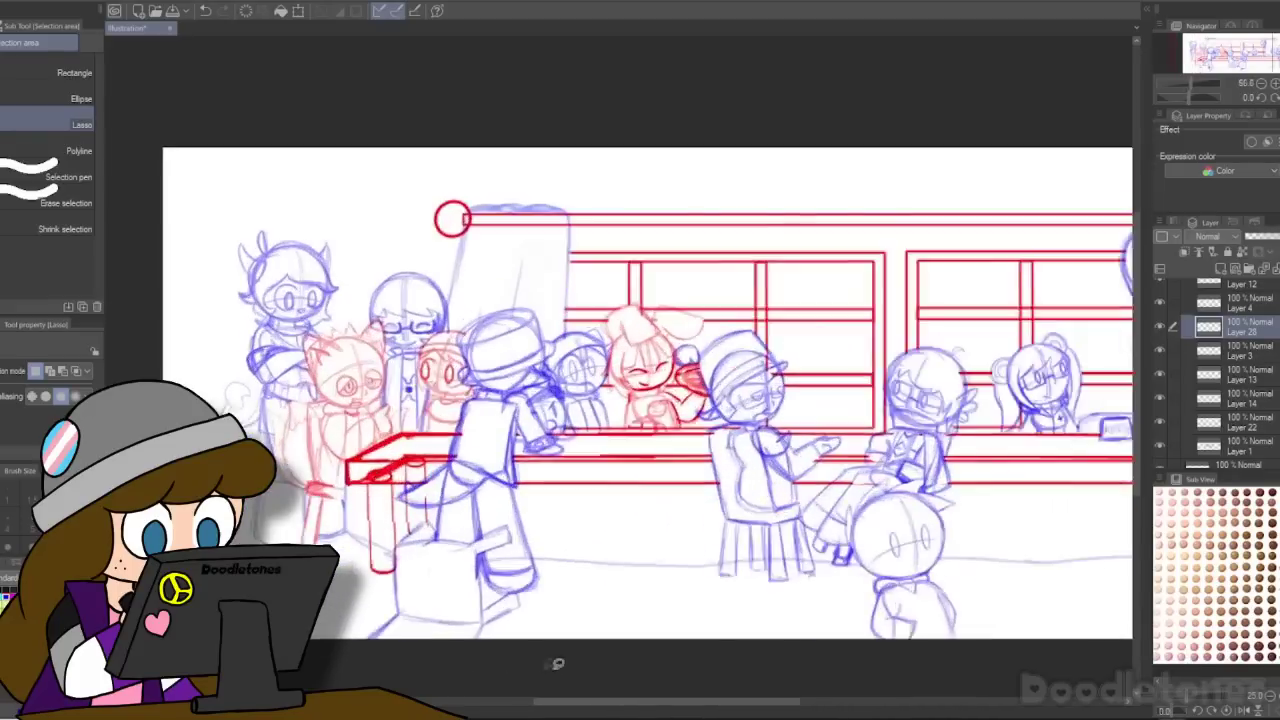
Step: Add a new layer above Layer 26 in the "in front of table" folder
{"action": "scroll", "coordinate": [1237, 333], "scroll_direction": "up", "scroll_amount": 3}
{"action": "scroll", "coordinate": [1237, 333], "scroll_direction": "up", "scroll_amount": 3}
{"action": "left_click", "coordinate": [1236, 303]}
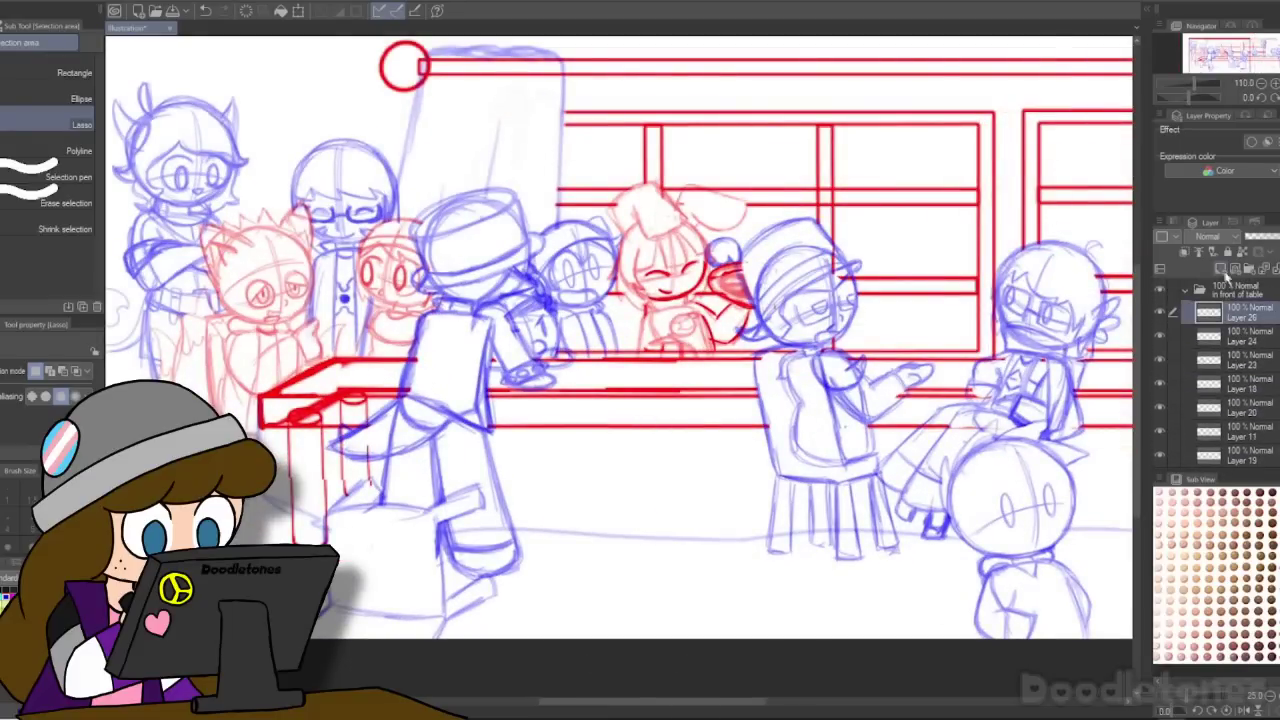
{"action": "left_click", "coordinate": [1221, 269]}
{"action": "scroll", "coordinate": [867, 486], "scroll_direction": "up", "scroll_amount": 3}
{"action": "scroll", "coordinate": [672, 454], "scroll_direction": "down", "scroll_amount": 2}
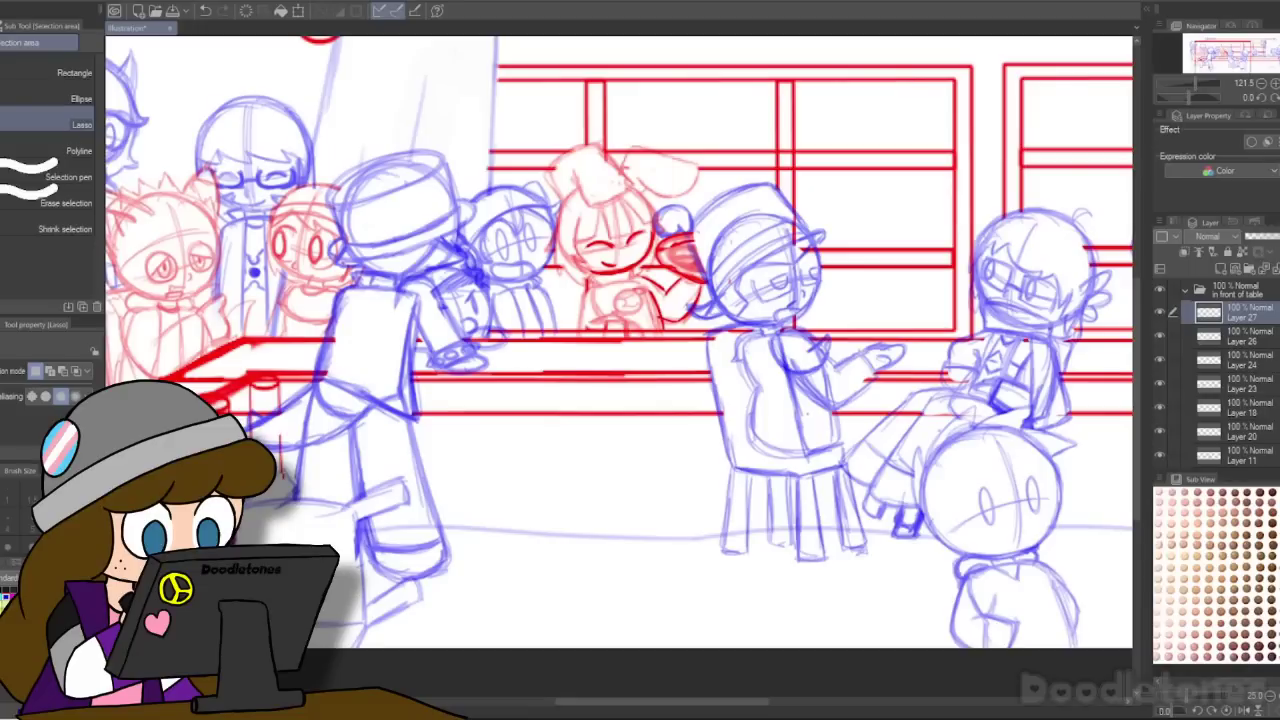
{"action": "key", "text": "alt+Tab"}
{"action": "key", "text": "alt+Tab"}
{"action": "scroll", "coordinate": [512, 350], "scroll_direction": "up", "scroll_amount": 2}
{"action": "scroll", "coordinate": [572, 338], "scroll_direction": "down", "scroll_amount": 2}
{"action": "scroll", "coordinate": [600, 425], "scroll_direction": "up", "scroll_amount": 1}
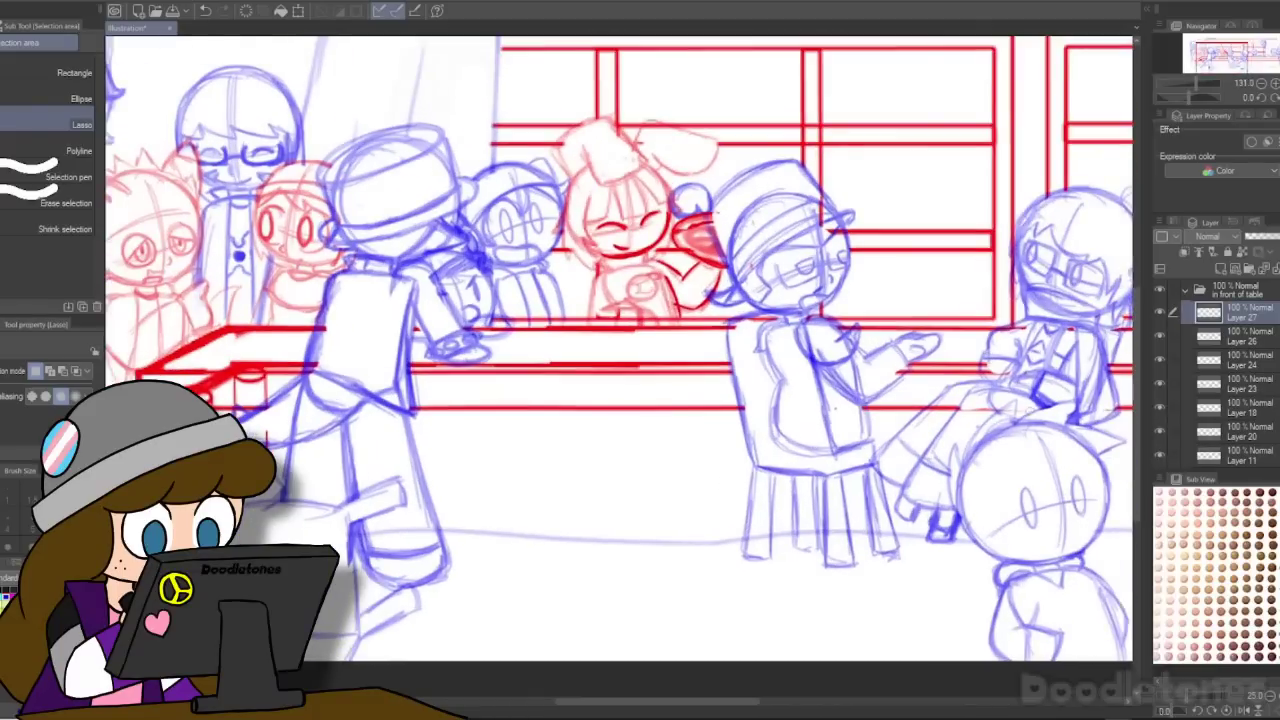
{"action": "scroll", "coordinate": [620, 350], "scroll_direction": "up", "scroll_amount": 2}
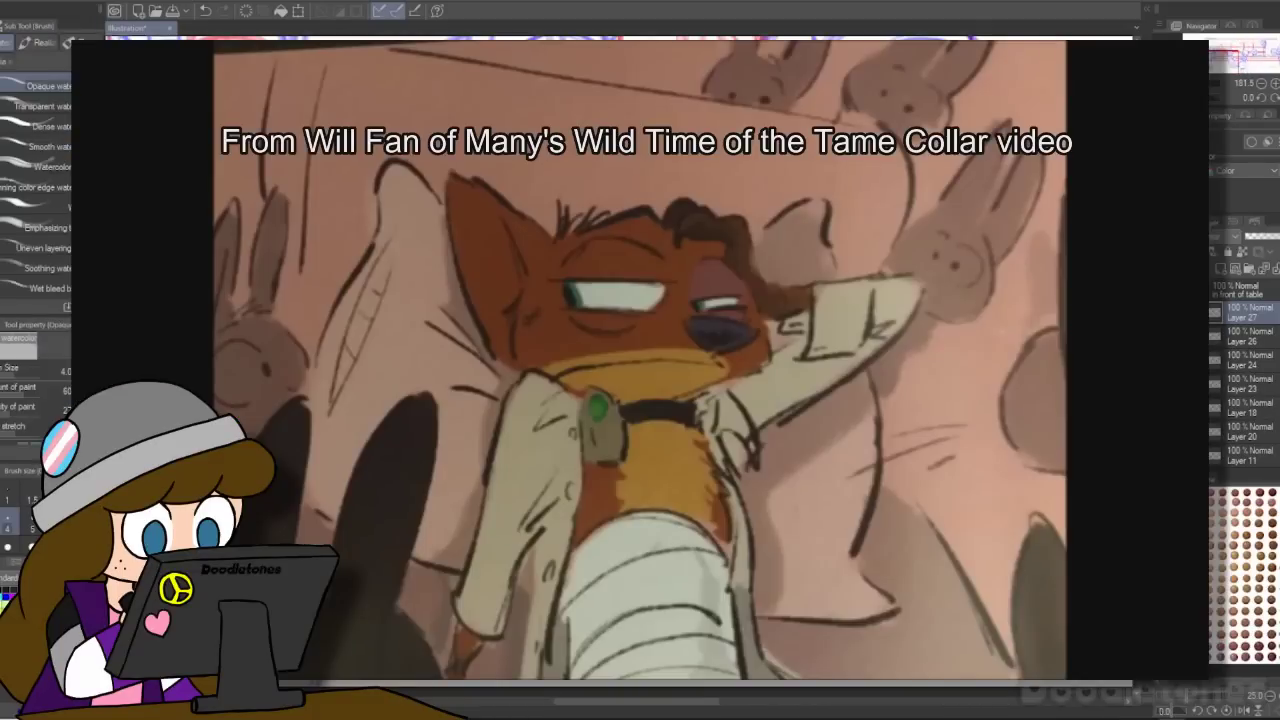
{"action": "scroll", "coordinate": [620, 360], "scroll_direction": "down", "scroll_amount": 2}
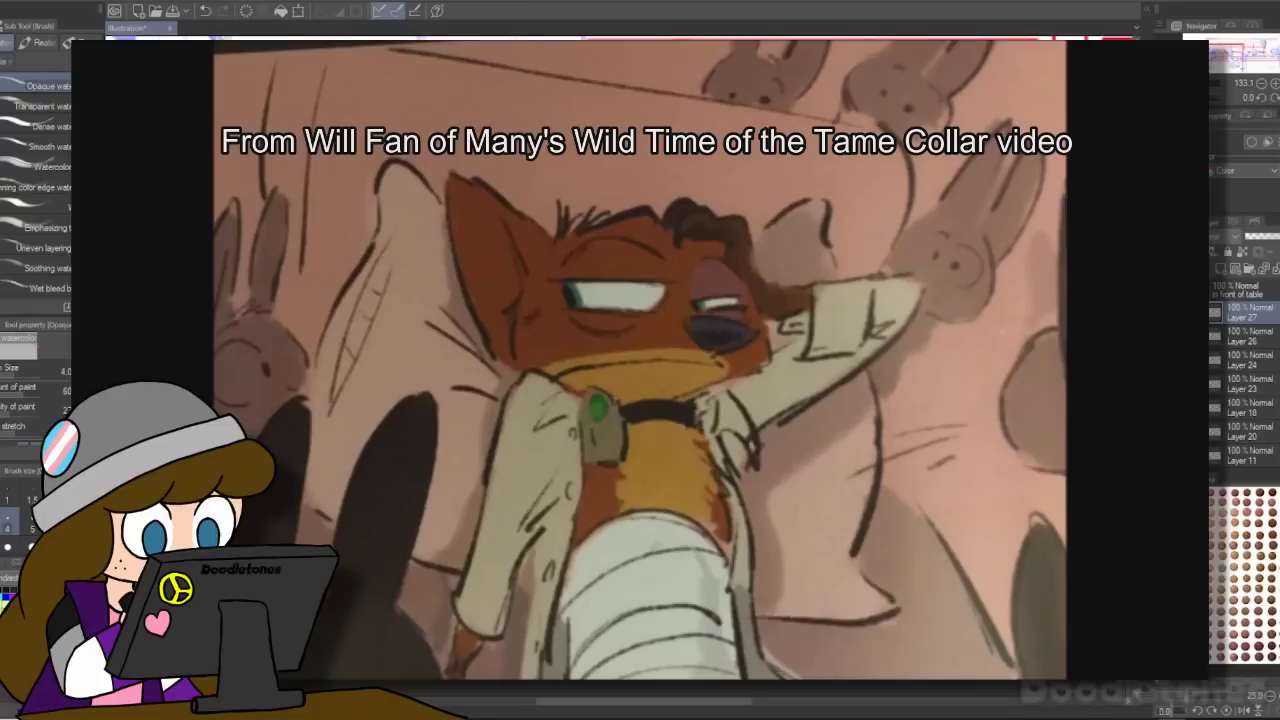
{"action": "scroll", "coordinate": [620, 360], "scroll_direction": "down", "scroll_amount": 2}
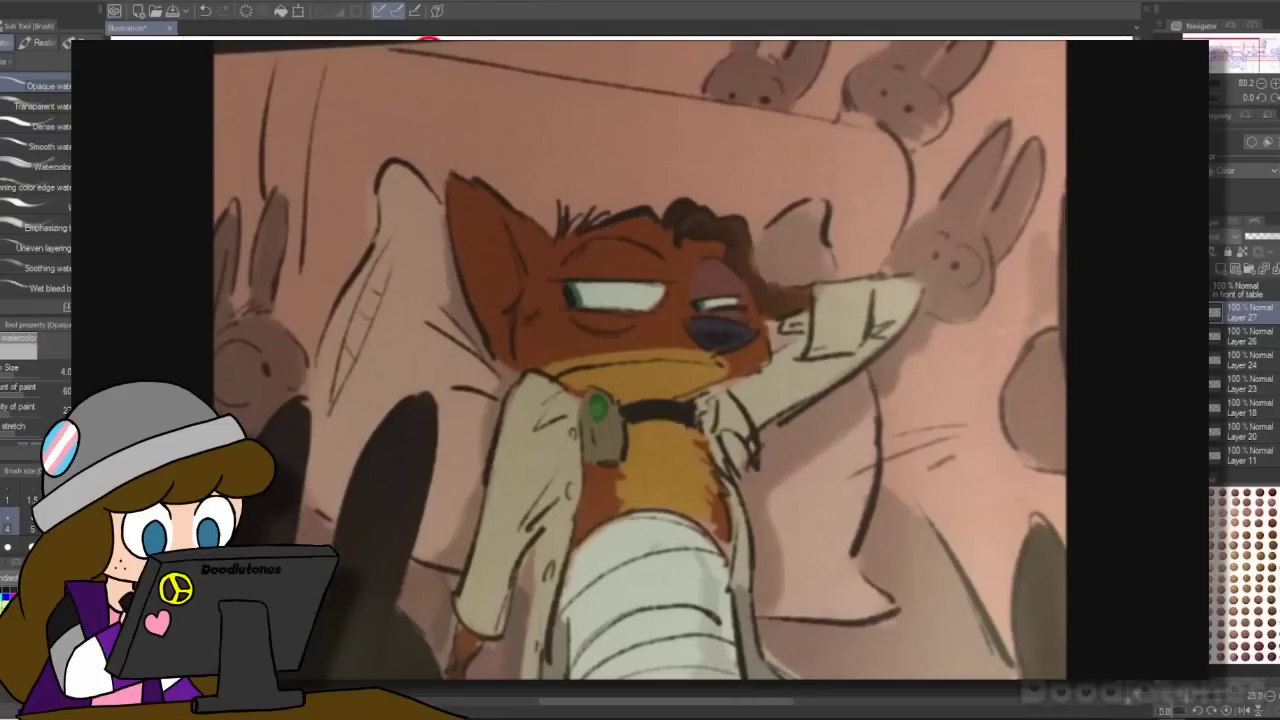
{"action": "scroll", "coordinate": [620, 350], "scroll_direction": "down", "scroll_amount": 1}
{"action": "scroll", "coordinate": [620, 360], "scroll_direction": "up", "scroll_amount": 2}
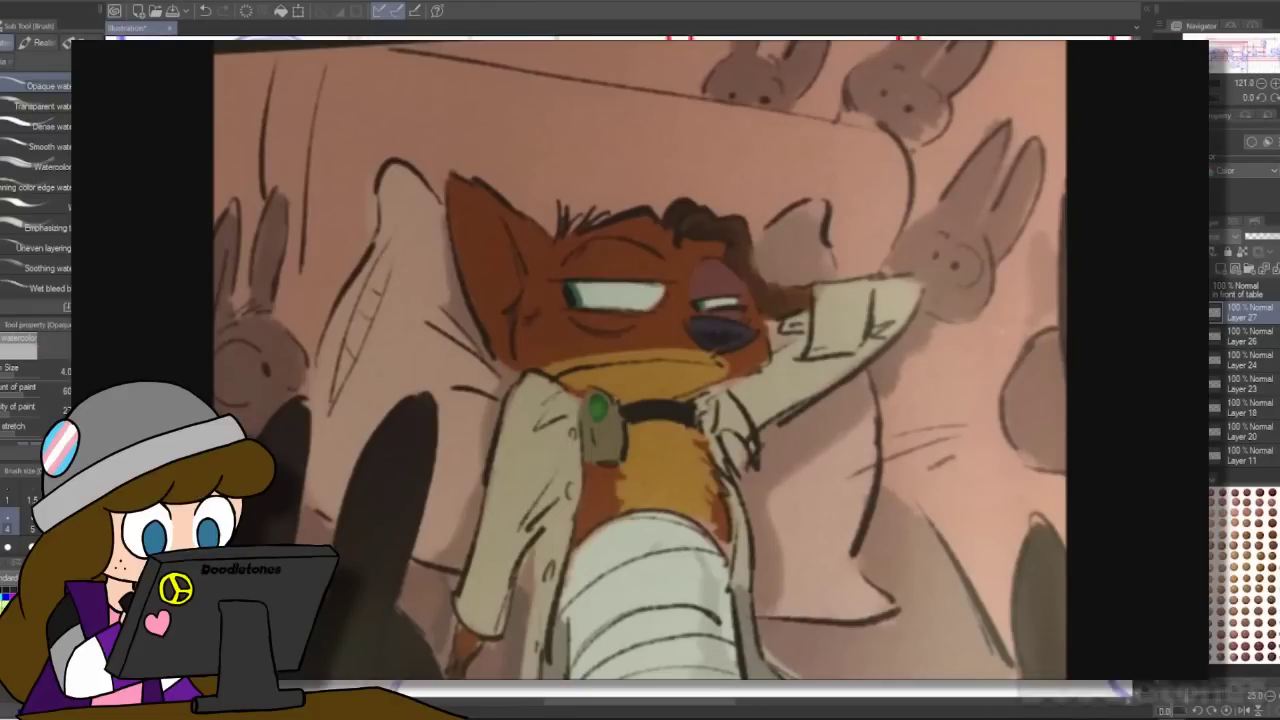
{"action": "scroll", "coordinate": [620, 360], "scroll_direction": "up", "scroll_amount": 2}
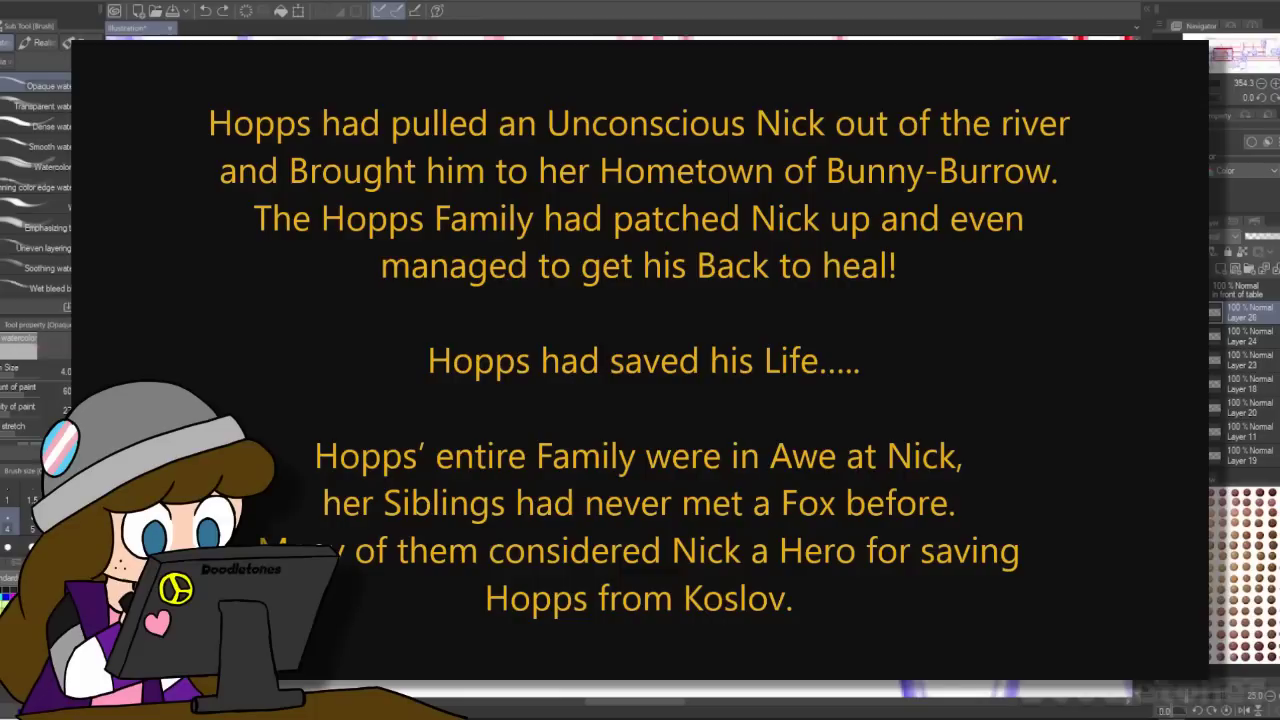
{"action": "scroll", "coordinate": [620, 360], "scroll_direction": "down", "scroll_amount": 1}
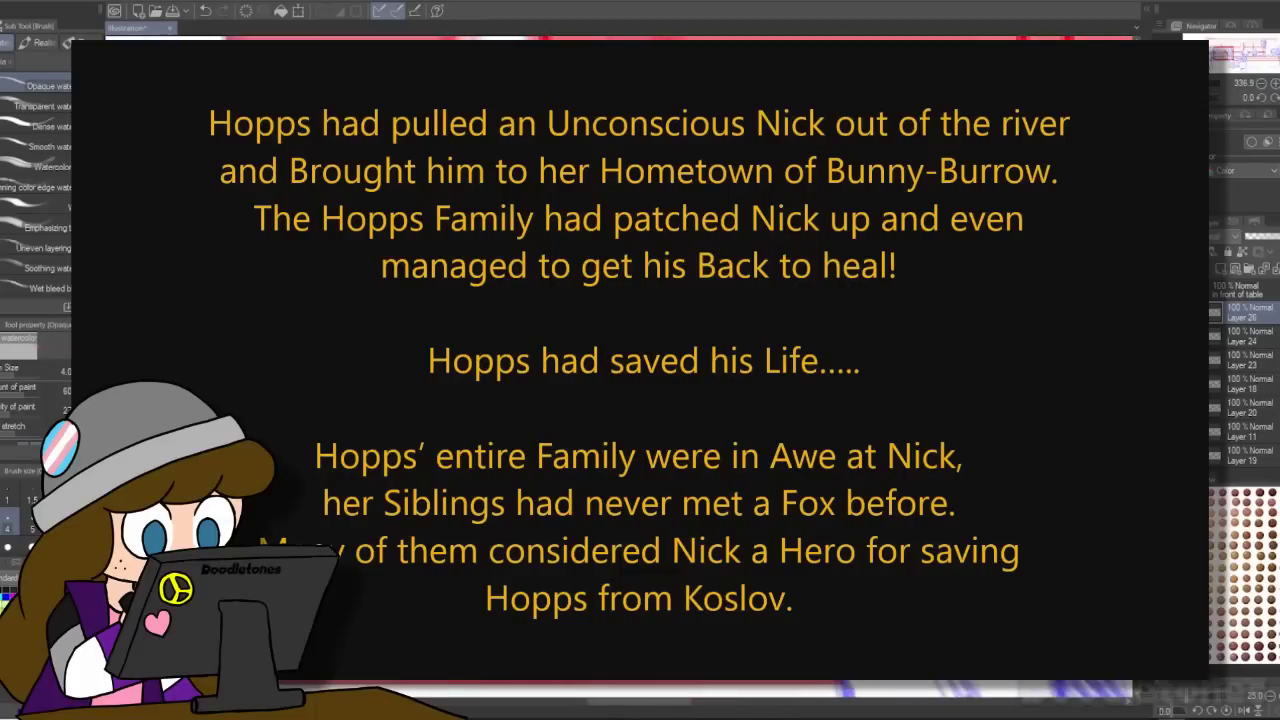
{"action": "key", "text": "p"}
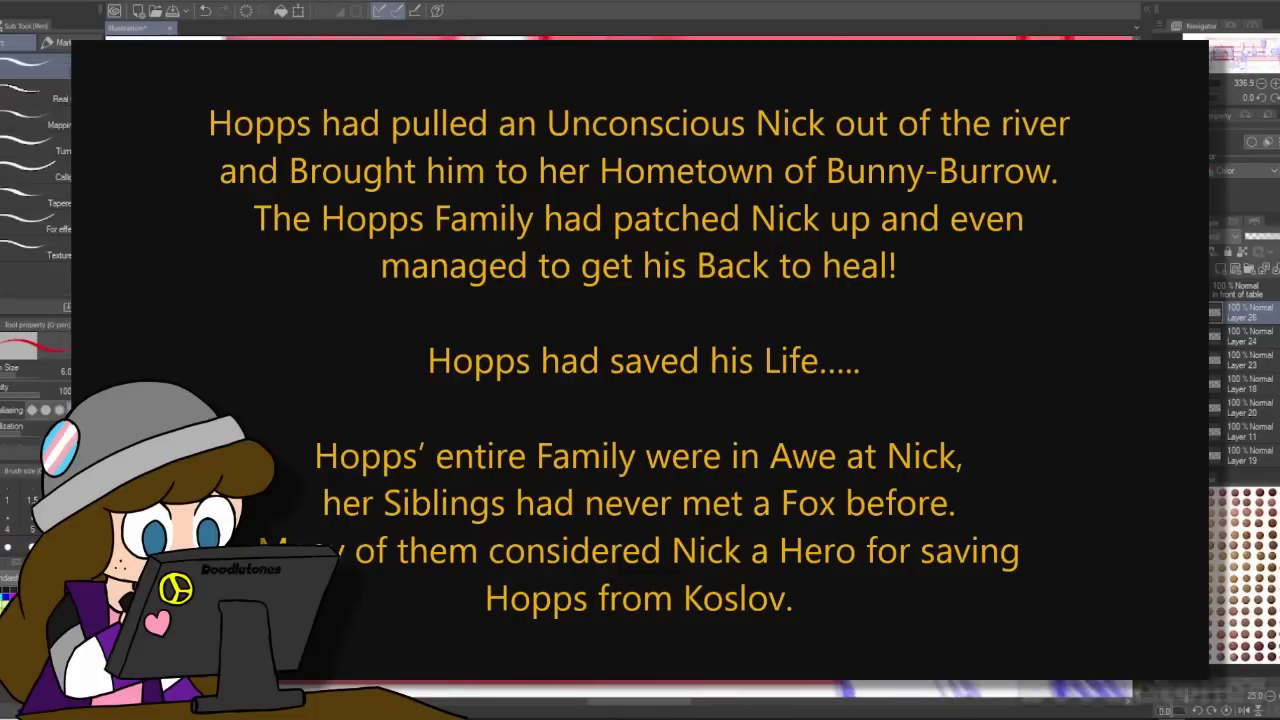
{"action": "scroll", "coordinate": [620, 360], "scroll_direction": "down", "scroll_amount": 5}
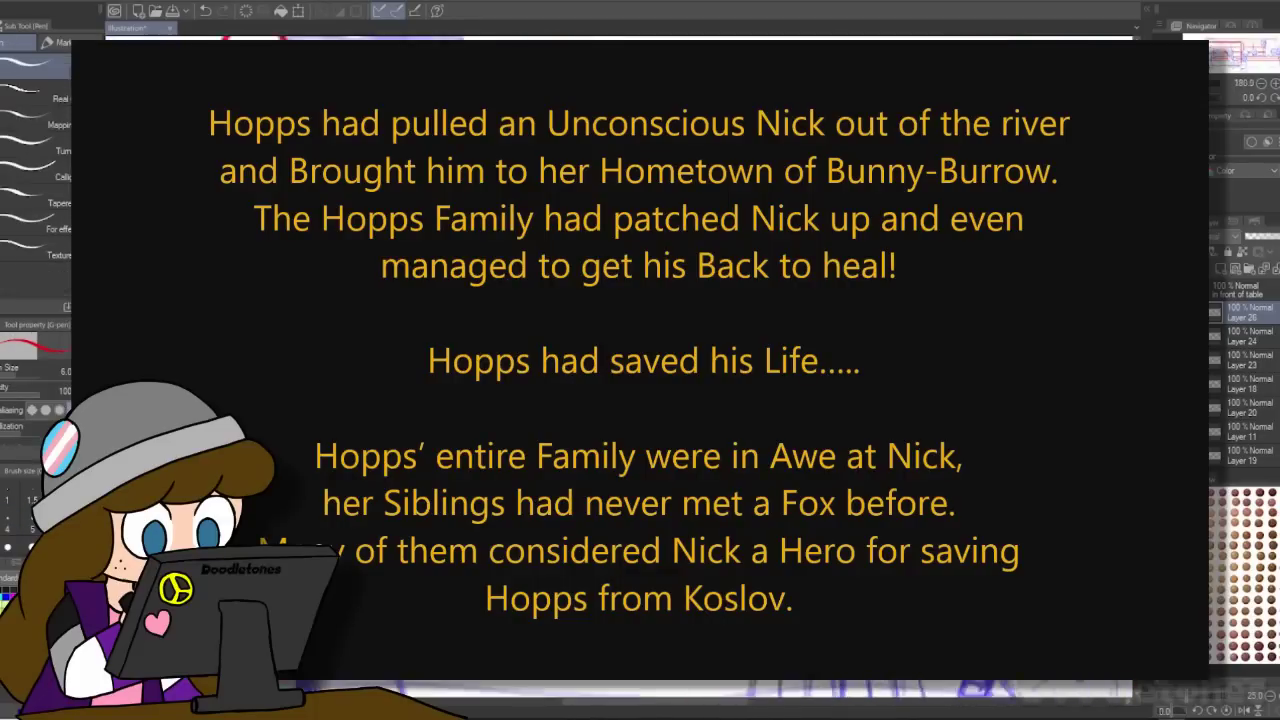
Step: Create a new layer at the top of the "in front of table" folder, above Layer 26
{"action": "left_click", "coordinate": [1222, 271]}
{"action": "scroll", "coordinate": [640, 400], "scroll_direction": "down", "scroll_amount": 2}
{"action": "mouse_move", "coordinate": [621, 704]}
{"action": "left_mouse_down"}
{"action": "mouse_move", "coordinate": [686, 704]}
{"action": "mouse_move", "coordinate": [608, 705]}
{"action": "mouse_move", "coordinate": [760, 680]}
{"action": "left_mouse_up"}
{"action": "scroll", "coordinate": [640, 400], "scroll_direction": "down", "scroll_amount": 2}
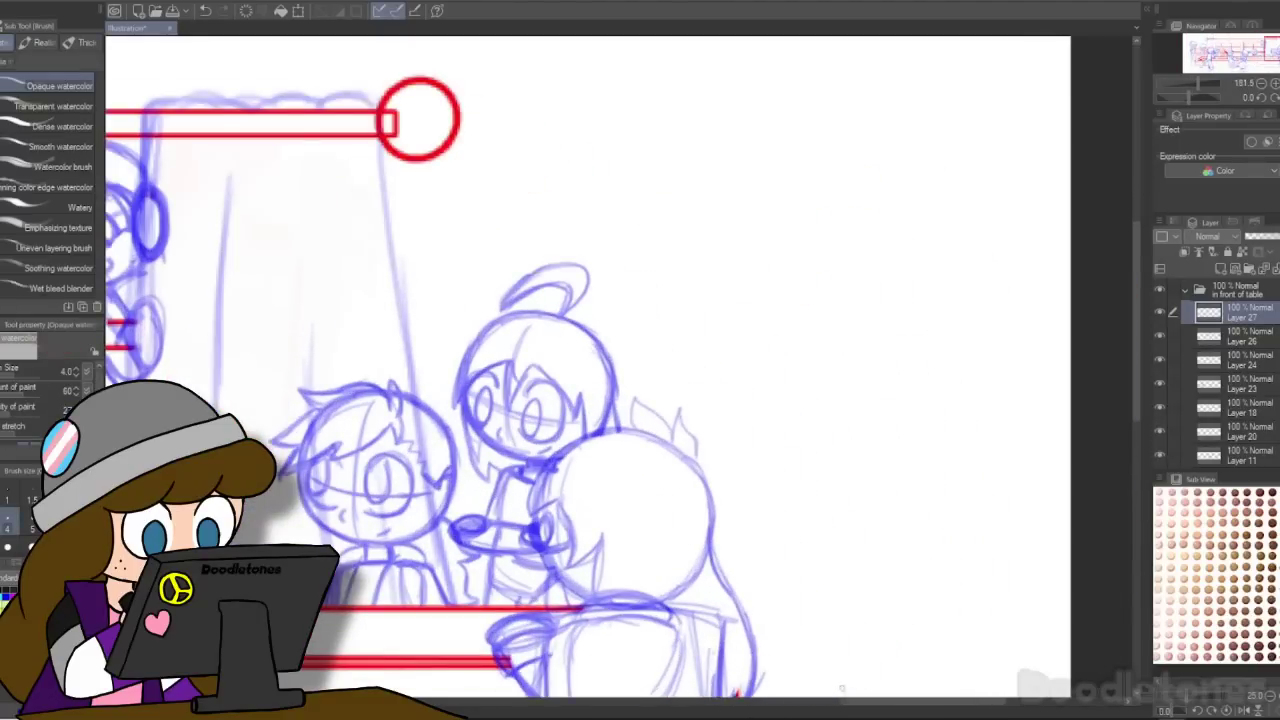
Step: Collapse the "in front of table" folder and add a new layer directly above Layer 10
{"action": "left_click_drag", "start_coordinate": [845, 701], "coordinate": [883, 701]}
{"action": "scroll", "coordinate": [624, 499], "scroll_direction": "up", "scroll_amount": 1}
{"action": "left_click", "coordinate": [1185, 290]}
{"action": "left_click", "coordinate": [1242, 383]}
{"action": "left_click", "coordinate": [1220, 268]}
Step: Sketch a round red head in the empty space beside the last characters at the table's end
{"action": "mouse_move", "coordinate": [549, 291]}
{"action": "left_mouse_down"}
{"action": "mouse_move", "coordinate": [538, 348]}
{"action": "mouse_move", "coordinate": [575, 323]}
{"action": "mouse_move", "coordinate": [620, 408]}
{"action": "left_mouse_up"}
{"action": "mouse_move", "coordinate": [535, 352]}
{"action": "left_mouse_down"}
{"action": "mouse_move", "coordinate": [660, 255]}
{"action": "mouse_move", "coordinate": [698, 285]}
{"action": "left_mouse_up"}
{"action": "mouse_move", "coordinate": [600, 238]}
{"action": "left_mouse_down"}
{"action": "mouse_move", "coordinate": [665, 270]}
{"action": "mouse_move", "coordinate": [708, 330]}
{"action": "left_mouse_up"}
{"action": "mouse_move", "coordinate": [700, 270]}
{"action": "left_mouse_down"}
{"action": "mouse_move", "coordinate": [707, 331]}
{"action": "mouse_move", "coordinate": [656, 402]}
{"action": "left_mouse_up"}
{"action": "mouse_move", "coordinate": [700, 366]}
{"action": "left_mouse_down"}
{"action": "mouse_move", "coordinate": [640, 403]}
{"action": "mouse_move", "coordinate": [710, 290]}
{"action": "left_mouse_up"}
{"action": "left_click_drag", "start_coordinate": [648, 244], "coordinate": [700, 282]}
{"action": "mouse_move", "coordinate": [634, 238]}
{"action": "left_mouse_down"}
{"action": "mouse_move", "coordinate": [696, 278]}
{"action": "mouse_move", "coordinate": [713, 328]}
{"action": "left_mouse_up"}
{"action": "mouse_move", "coordinate": [590, 247]}
{"action": "left_mouse_down"}
{"action": "mouse_move", "coordinate": [542, 300]}
{"action": "mouse_move", "coordinate": [588, 403]}
{"action": "mouse_move", "coordinate": [616, 408]}
{"action": "left_mouse_up"}
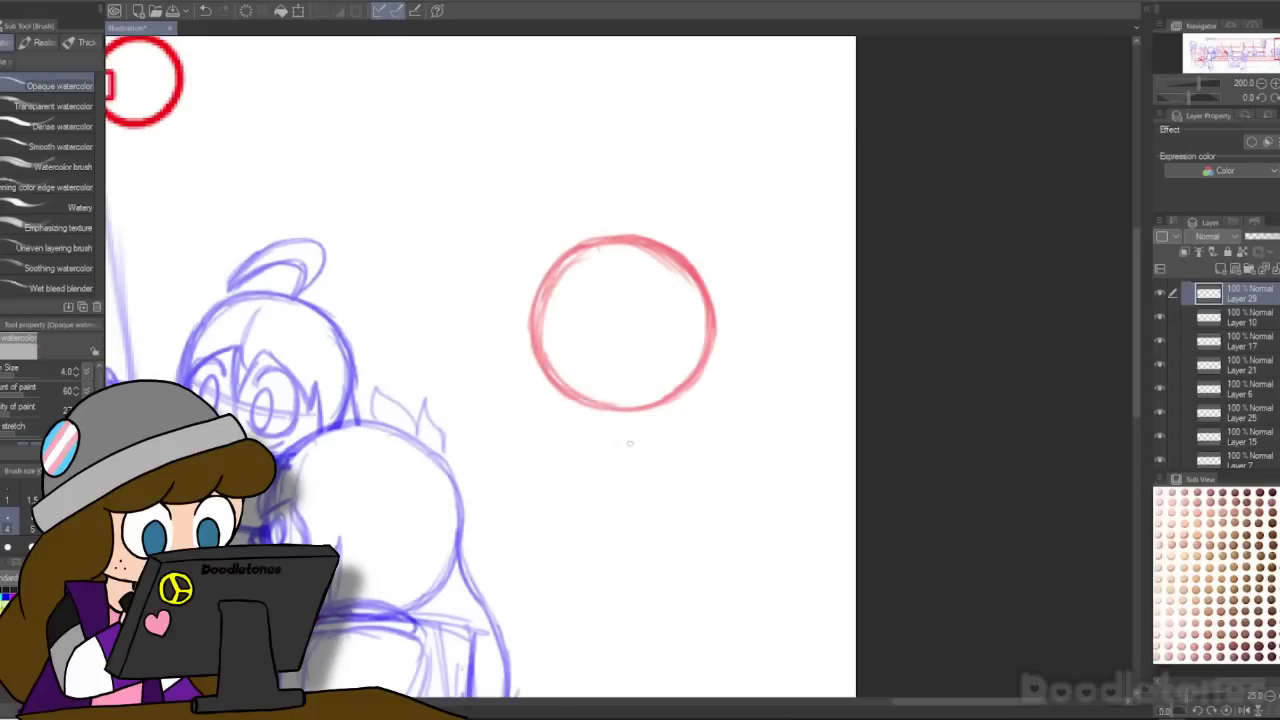
Step: Sketch the new figure's torso, hips and two thighs beneath the head
{"action": "mouse_move", "coordinate": [688, 510]}
{"action": "left_mouse_down"}
{"action": "mouse_move", "coordinate": [716, 566]}
{"action": "mouse_move", "coordinate": [600, 612]}
{"action": "mouse_move", "coordinate": [590, 596]}
{"action": "left_mouse_up"}
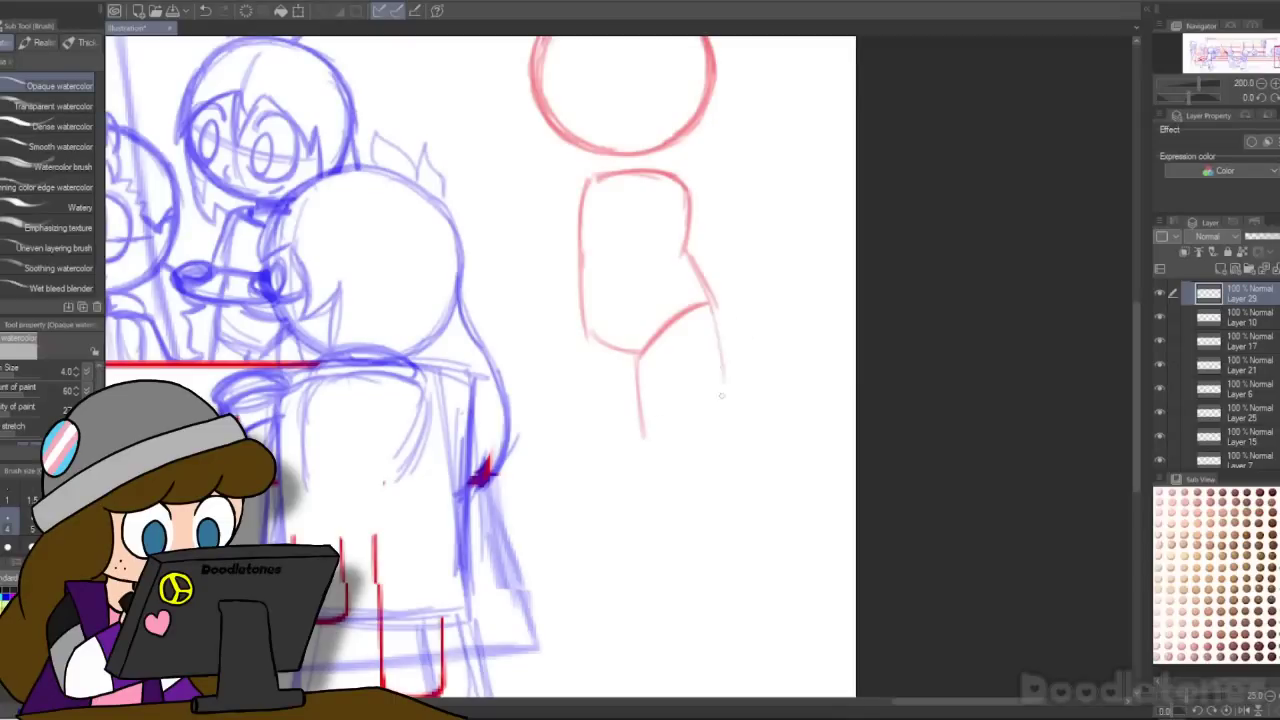
{"action": "left_click_drag", "start_coordinate": [720, 418], "coordinate": [722, 462]}
{"action": "left_click_drag", "start_coordinate": [585, 332], "coordinate": [569, 462]}
{"action": "left_click_drag", "start_coordinate": [570, 458], "coordinate": [624, 476]}
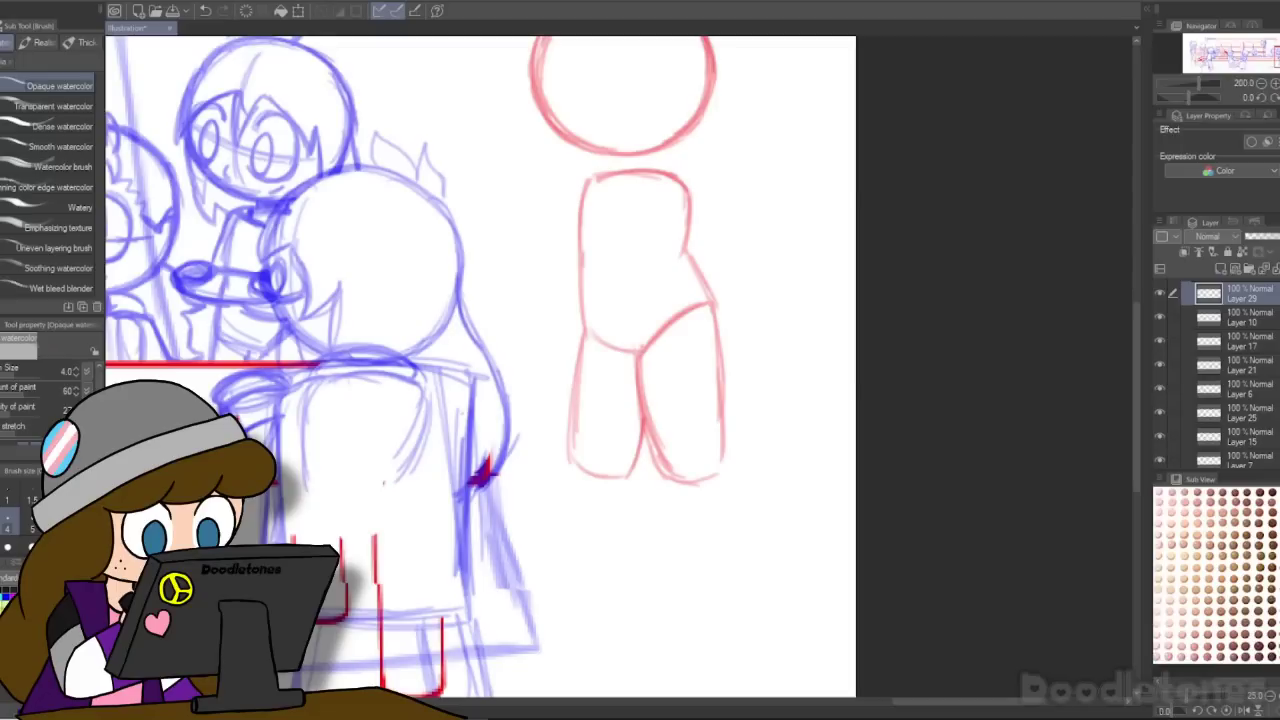
Step: Sketch both flared lower legs with rounded ends beneath the figure's thighs
{"action": "scroll", "coordinate": [863, 350], "scroll_direction": "up", "scroll_amount": 2}
{"action": "scroll", "coordinate": [863, 350], "scroll_direction": "down", "scroll_amount": 2}
{"action": "left_click_drag", "start_coordinate": [611, 266], "coordinate": [643, 475]}
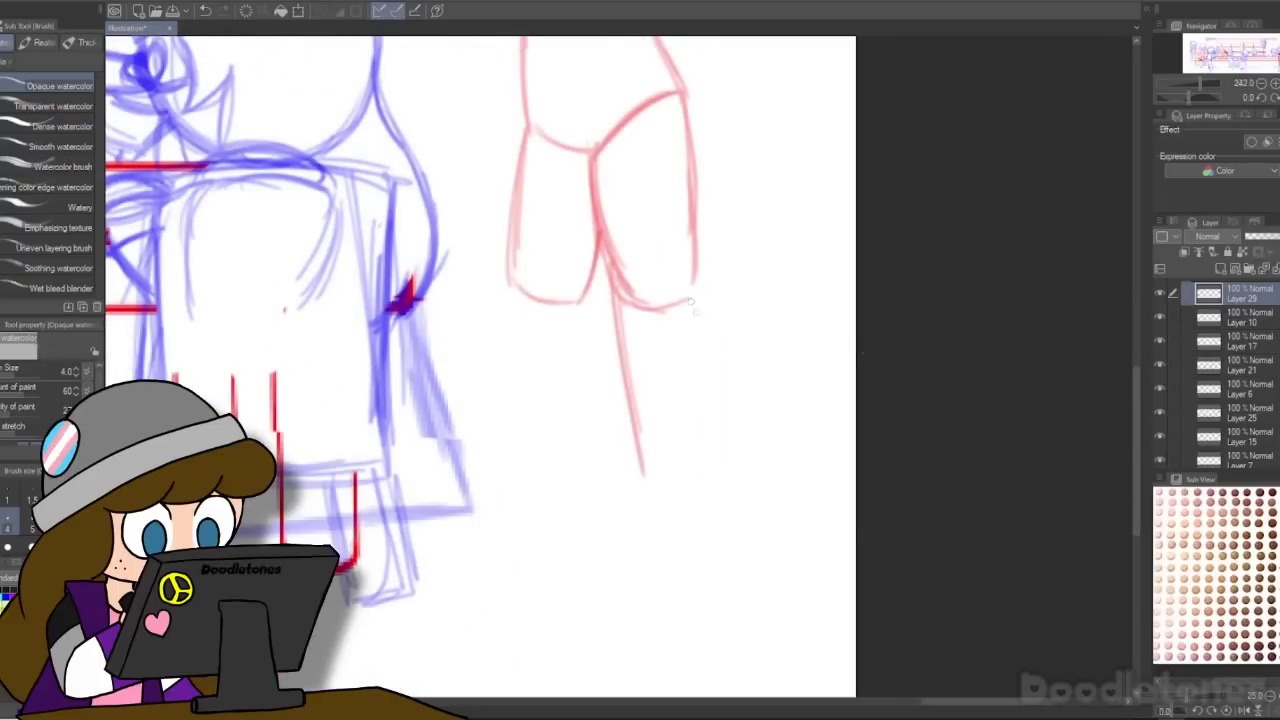
{"action": "left_click_drag", "start_coordinate": [690, 301], "coordinate": [767, 446]}
{"action": "mouse_move", "coordinate": [598, 240]}
{"action": "left_mouse_down"}
{"action": "mouse_move", "coordinate": [648, 495]}
{"action": "mouse_move", "coordinate": [765, 445]}
{"action": "mouse_move", "coordinate": [690, 500]}
{"action": "left_mouse_up"}
{"action": "left_click_drag", "start_coordinate": [510, 262], "coordinate": [480, 437]}
{"action": "mouse_move", "coordinate": [598, 300]}
{"action": "left_mouse_down"}
{"action": "mouse_move", "coordinate": [582, 488]}
{"action": "mouse_move", "coordinate": [482, 470]}
{"action": "left_mouse_up"}
{"action": "mouse_move", "coordinate": [510, 262]}
{"action": "left_mouse_down"}
{"action": "mouse_move", "coordinate": [490, 428]}
{"action": "mouse_move", "coordinate": [470, 468]}
{"action": "left_mouse_up"}
{"action": "left_click_drag", "start_coordinate": [483, 416], "coordinate": [518, 487]}
{"action": "mouse_move", "coordinate": [486, 400]}
{"action": "left_mouse_down"}
{"action": "mouse_move", "coordinate": [534, 490]}
{"action": "mouse_move", "coordinate": [580, 490]}
{"action": "left_mouse_up"}
{"action": "mouse_move", "coordinate": [556, 490]}
{"action": "left_mouse_down"}
{"action": "mouse_move", "coordinate": [599, 357]}
{"action": "mouse_move", "coordinate": [558, 490]}
{"action": "left_mouse_up"}
{"action": "left_click_drag", "start_coordinate": [586, 296], "coordinate": [600, 393]}
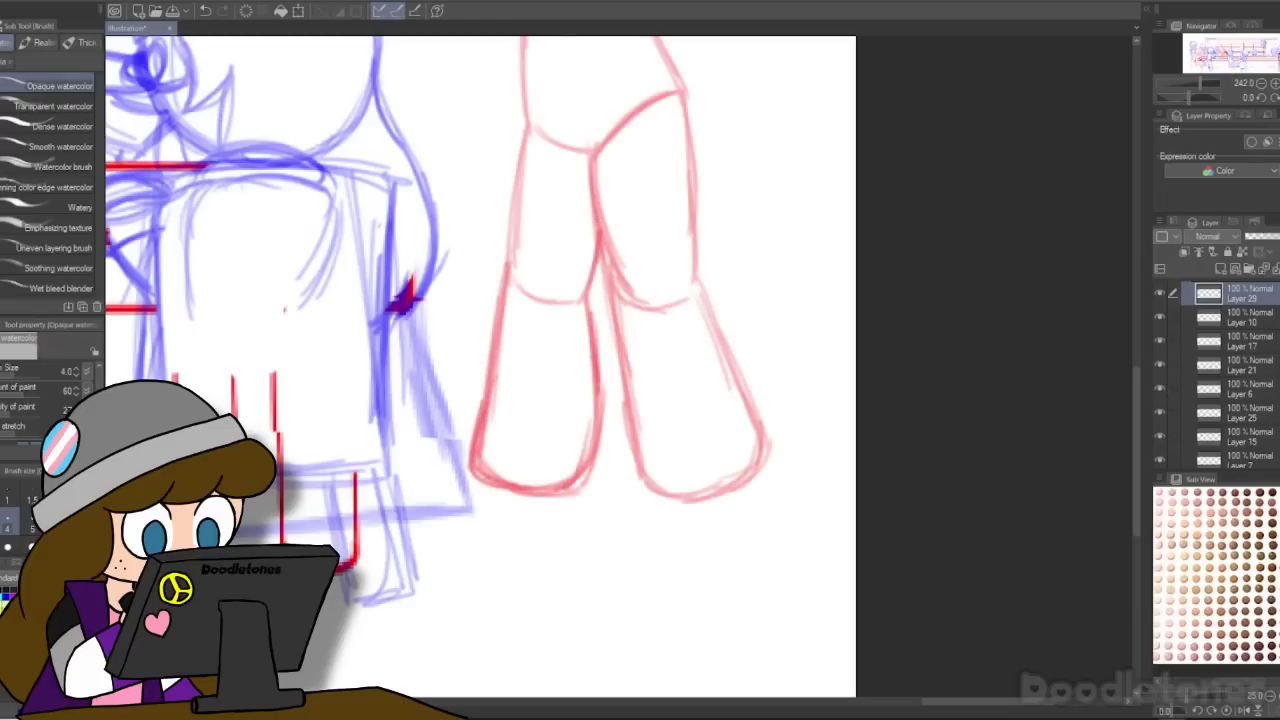
Step: Strengthen the outer outline of the thigh and lower leg nearest the canvas edge
{"action": "scroll", "coordinate": [710, 290], "scroll_direction": "down", "scroll_amount": 3}
{"action": "scroll", "coordinate": [804, 235], "scroll_direction": "up", "scroll_amount": 2}
{"action": "left_click_drag", "start_coordinate": [677, 218], "coordinate": [688, 359]}
{"action": "left_click_drag", "start_coordinate": [690, 362], "coordinate": [740, 484]}
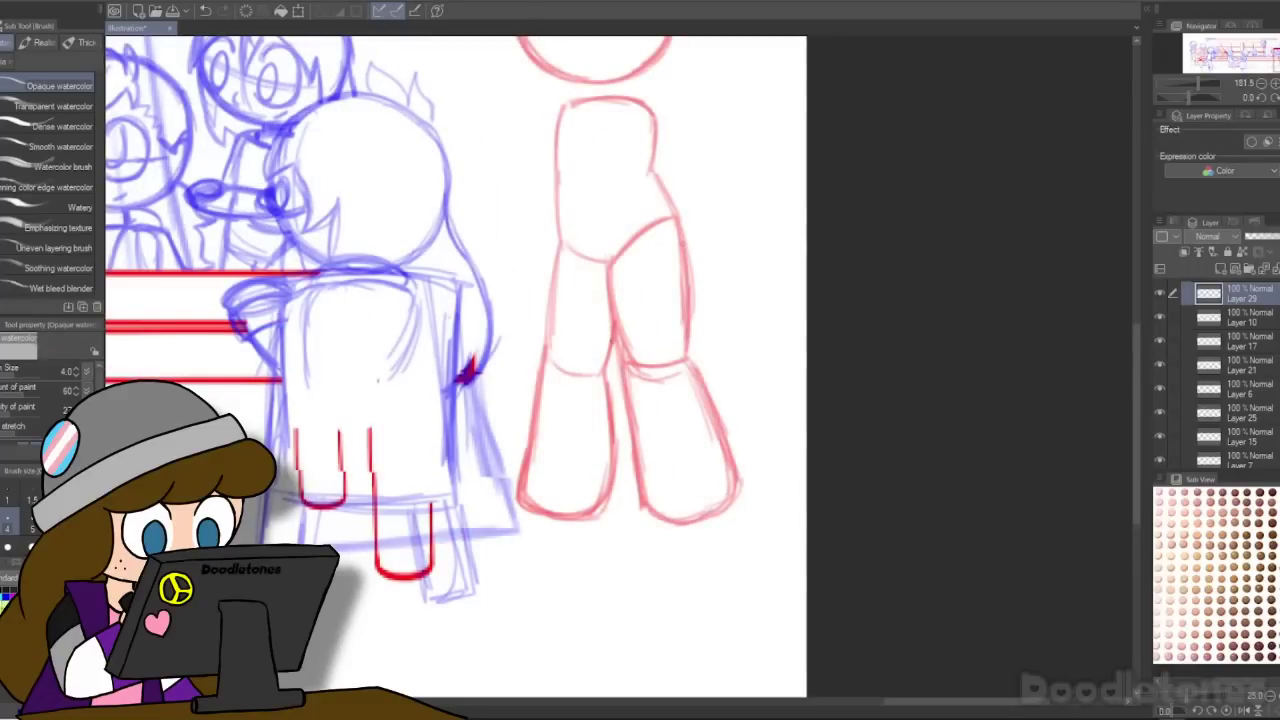
Step: Lasso the whole red figure, scale it down slightly, and move it closer to the character seated at the table's end
{"action": "scroll", "coordinate": [636, 283], "scroll_direction": "down", "scroll_amount": 2}
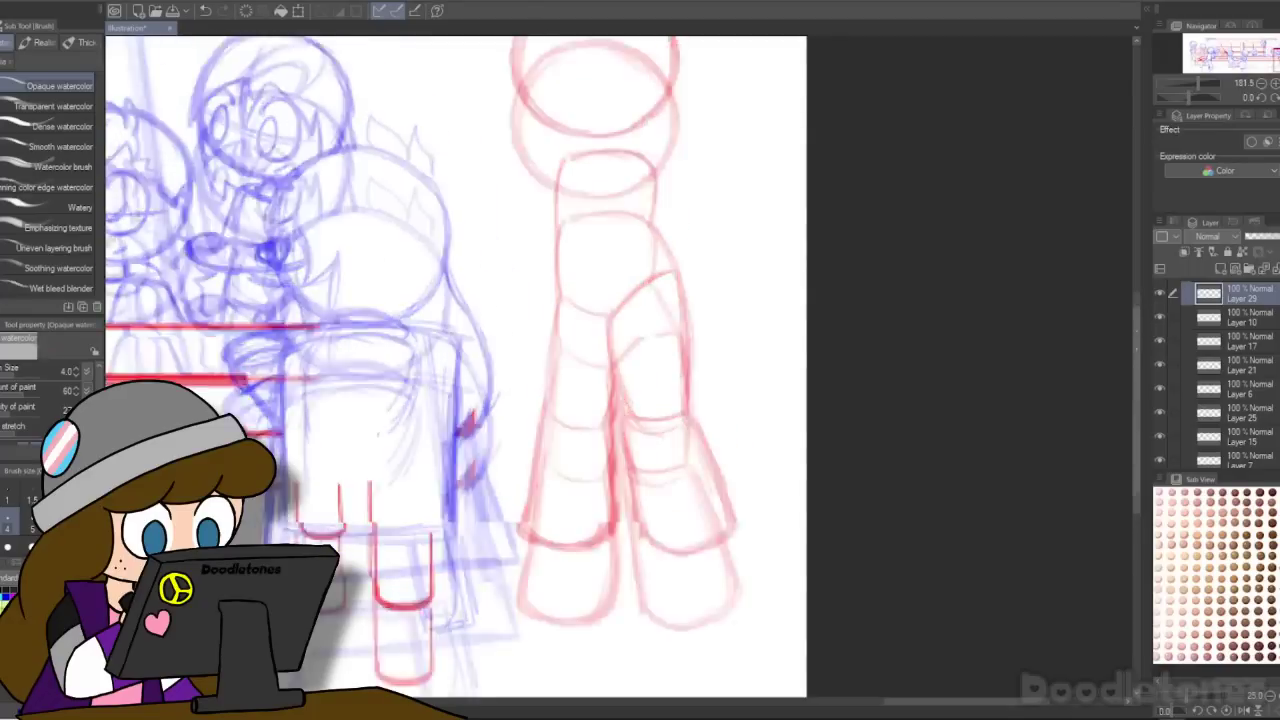
{"action": "key", "text": "m"}
{"action": "left_click_drag", "start_coordinate": [1136, 370], "coordinate": [1136, 343]}
{"action": "left_click_drag", "start_coordinate": [622, 110], "coordinate": [616, 108]}
{"action": "key", "text": "ctrl+t"}
{"action": "left_click_drag", "start_coordinate": [690, 356], "coordinate": [679, 356]}
{"action": "left_click_drag", "start_coordinate": [607, 441], "coordinate": [565, 455]}
{"action": "left_click_drag", "start_coordinate": [657, 480], "coordinate": [648, 493]}
{"action": "left_click_drag", "start_coordinate": [612, 634], "coordinate": [604, 609]}
{"action": "left_click_drag", "start_coordinate": [549, 415], "coordinate": [545, 440]}
{"action": "mouse_move", "coordinate": [669, 397]}
{"action": "left_mouse_down"}
{"action": "mouse_move", "coordinate": [466, 278]}
{"action": "mouse_move", "coordinate": [600, 346]}
{"action": "left_mouse_up"}
{"action": "left_click", "coordinate": [480, 659]}
{"action": "left_click", "coordinate": [737, 486]}
{"action": "left_click", "coordinate": [567, 633]}
{"action": "left_click_drag", "start_coordinate": [511, 611], "coordinate": [505, 598]}
{"action": "left_click", "coordinate": [481, 624]}
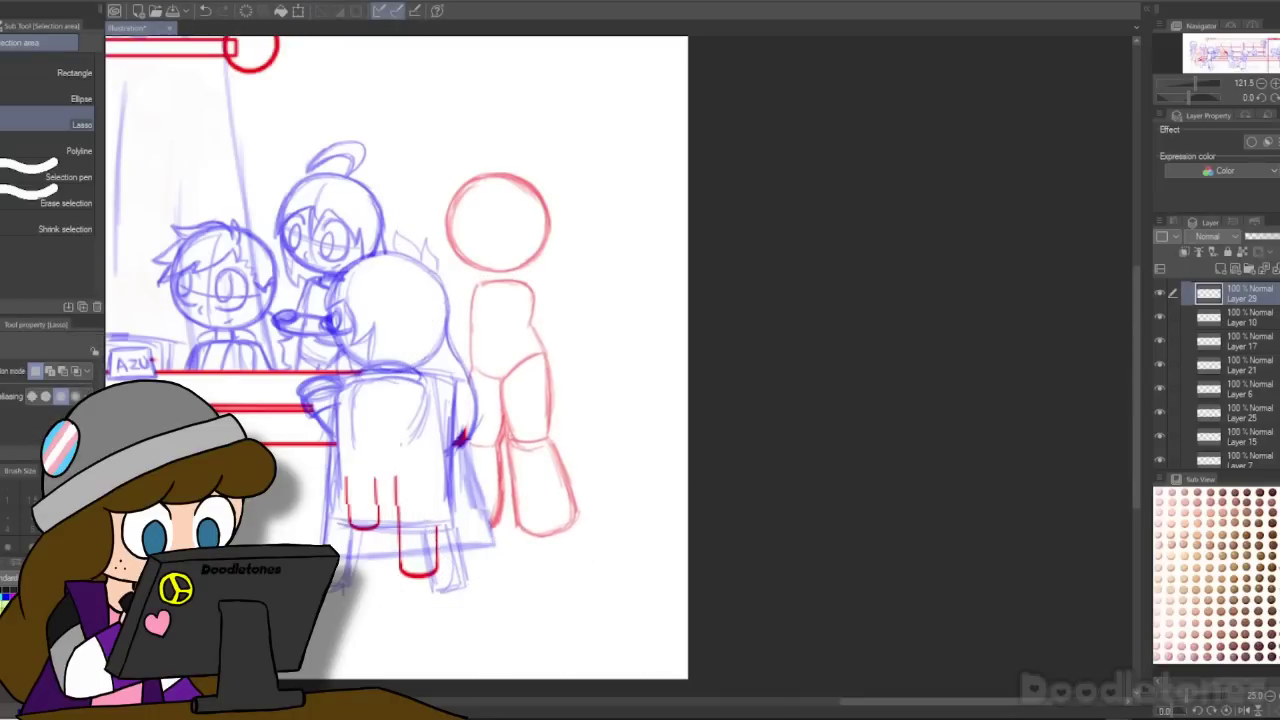
Step: Fine-tune the red figure's placement beside the seated character, apply the transformation, and clear the selection
{"action": "scroll", "coordinate": [581, 335], "scroll_direction": "up", "scroll_amount": 3}
{"action": "mouse_move", "coordinate": [621, 337]}
{"action": "left_mouse_down"}
{"action": "mouse_move", "coordinate": [298, 396]}
{"action": "mouse_move", "coordinate": [609, 338]}
{"action": "left_mouse_up"}
{"action": "left_click", "coordinate": [534, 684]}
{"action": "left_click_drag", "start_coordinate": [560, 540], "coordinate": [541, 545]}
{"action": "left_click_drag", "start_coordinate": [641, 488], "coordinate": [640, 499]}
{"action": "key", "text": "Return"}
{"action": "key", "text": "ctrl+d"}
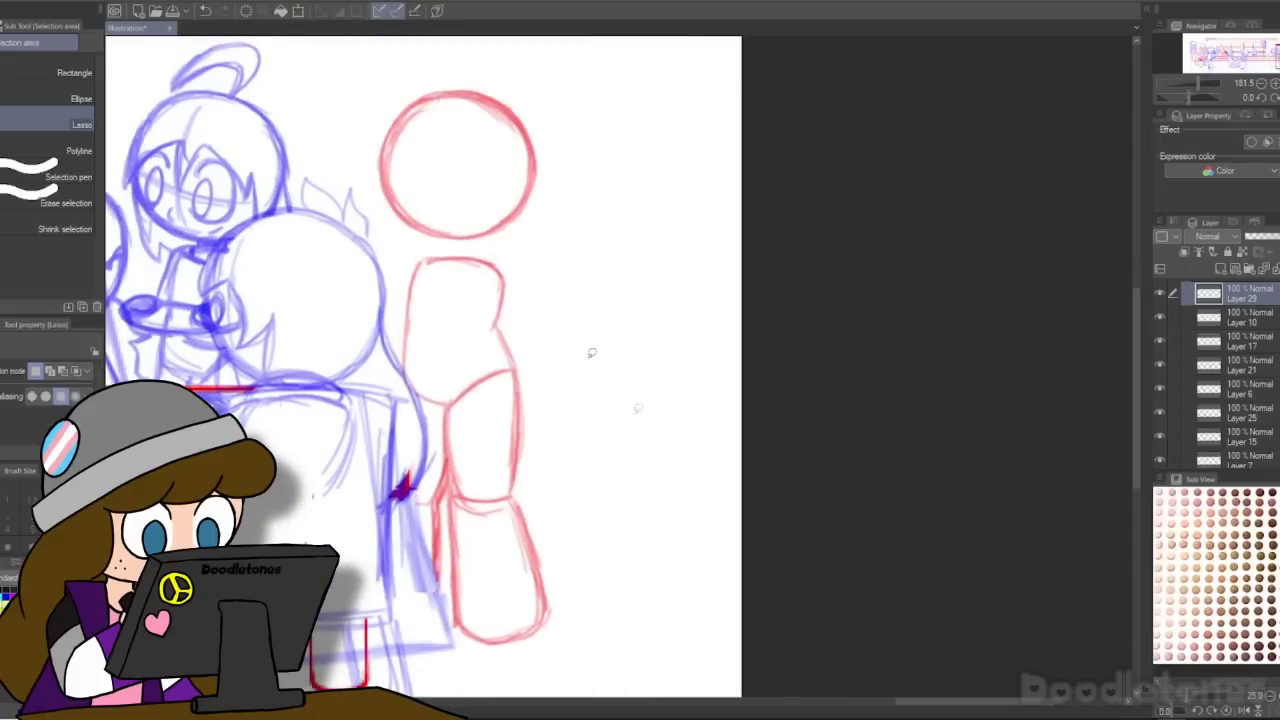
Step: Clean up the outer hip and thigh outline, and sketch a short neck and shoulder line under the head
{"action": "key", "text": "b"}
{"action": "key", "text": "e"}
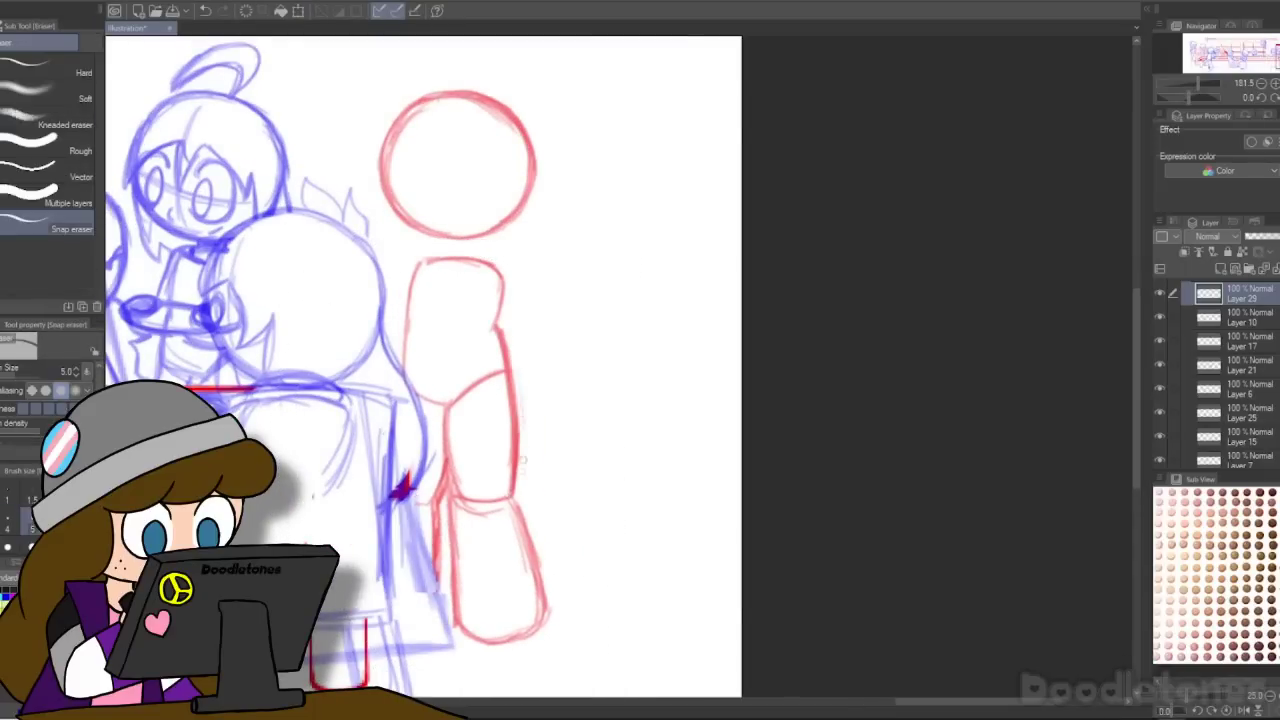
{"action": "key", "text": "b"}
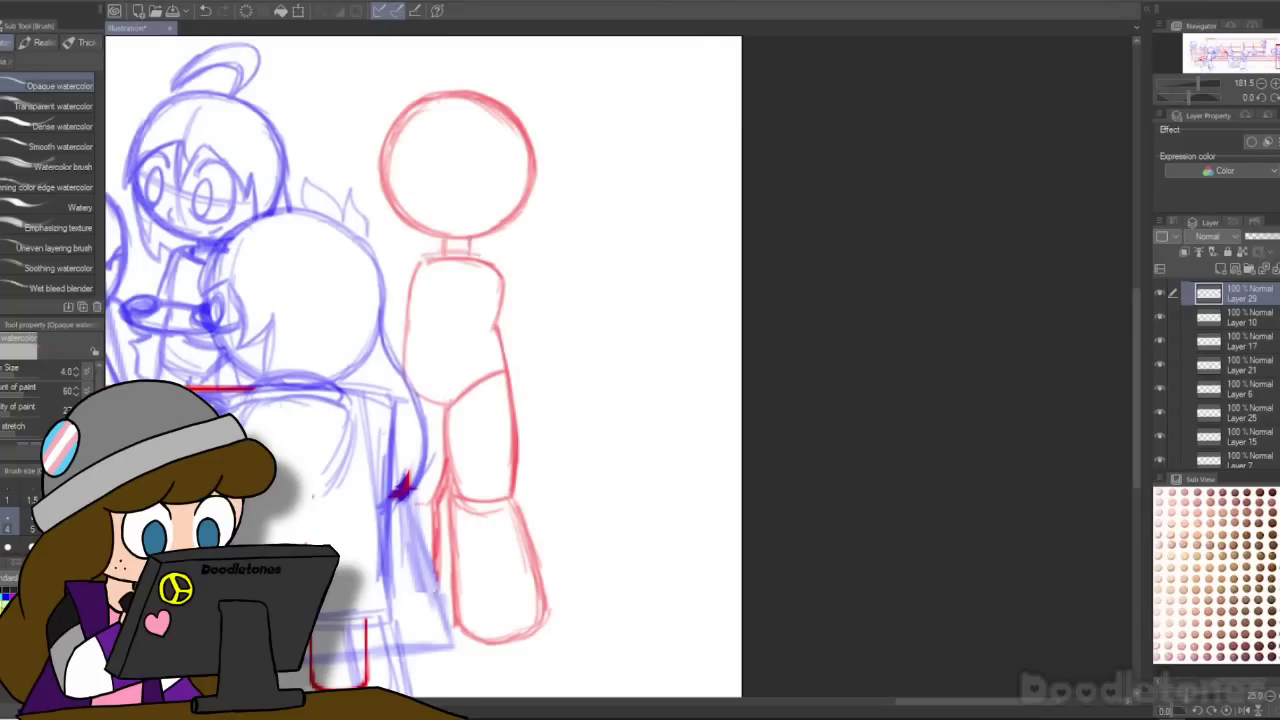
{"action": "left_click_drag", "start_coordinate": [425, 257], "coordinate": [500, 300]}
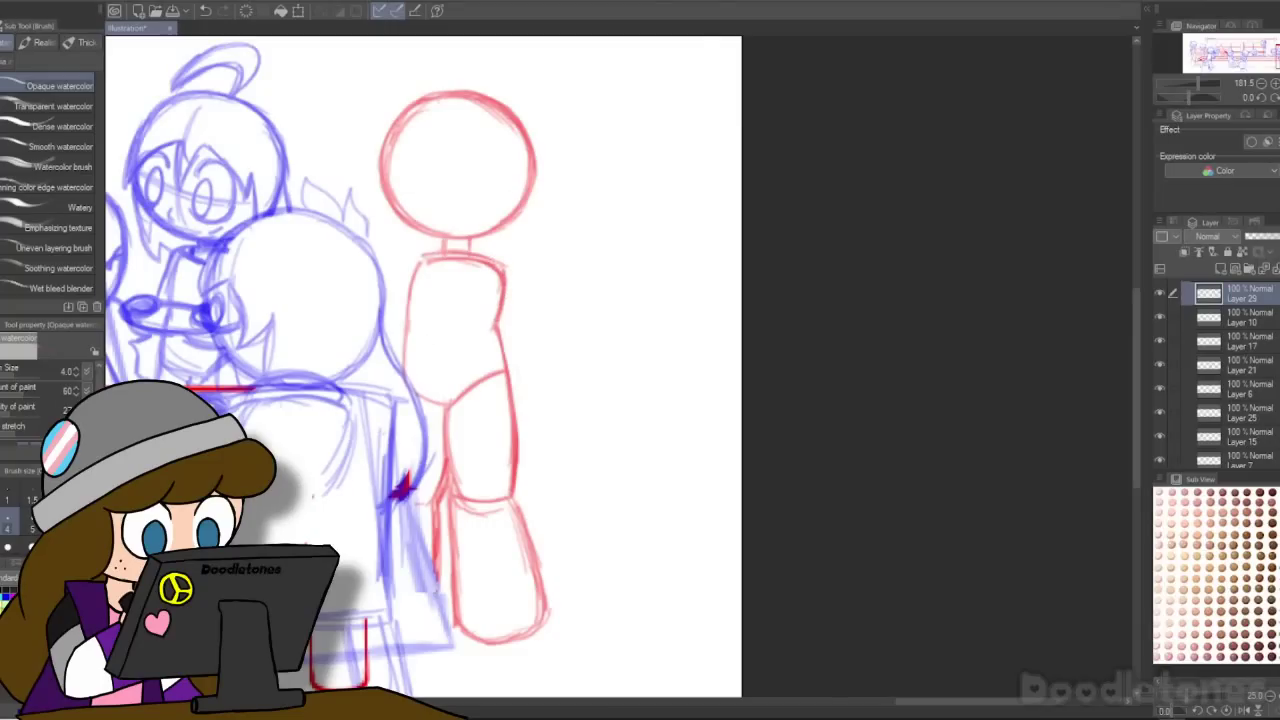
Step: Sketch the standing figure's arms folded across the chest
{"action": "scroll", "coordinate": [335, 250], "scroll_direction": "up", "scroll_amount": 2}
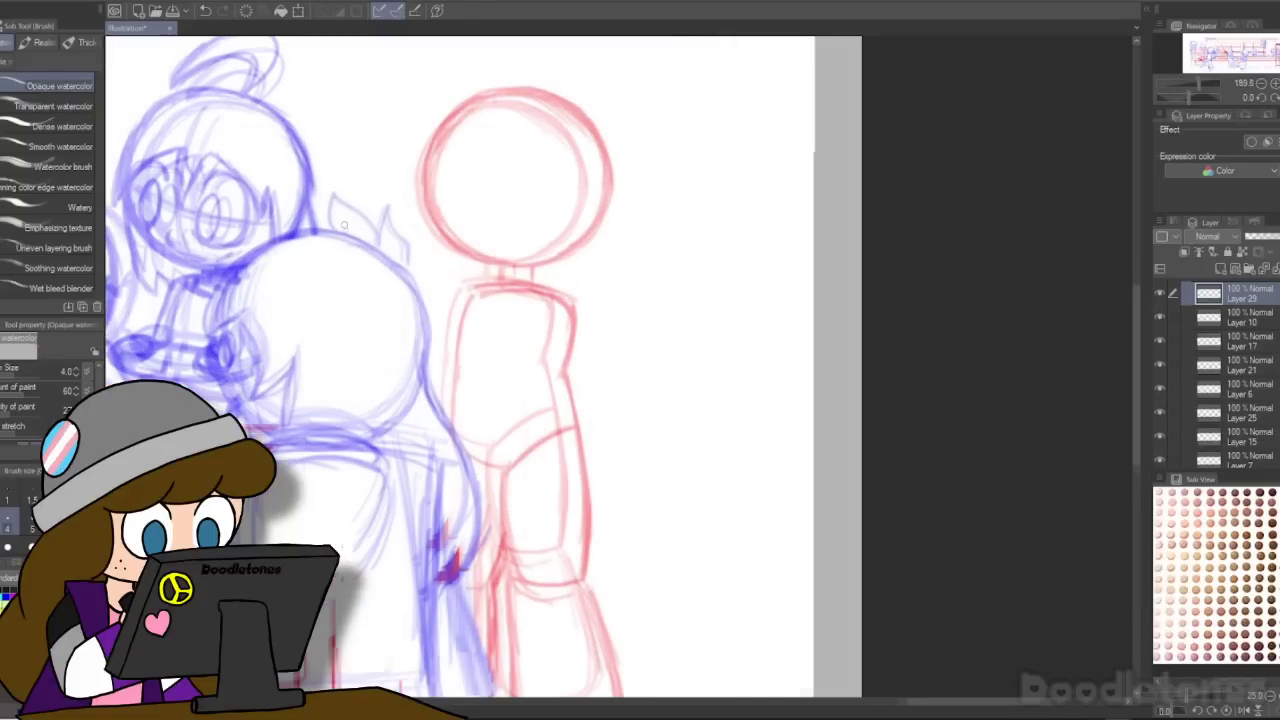
{"action": "left_click_drag", "start_coordinate": [499, 282], "coordinate": [448, 335]}
{"action": "mouse_move", "coordinate": [448, 368]}
{"action": "left_mouse_down"}
{"action": "mouse_move", "coordinate": [430, 390]}
{"action": "mouse_move", "coordinate": [408, 377]}
{"action": "mouse_move", "coordinate": [518, 383]}
{"action": "left_mouse_up"}
{"action": "left_click_drag", "start_coordinate": [454, 308], "coordinate": [424, 362]}
{"action": "mouse_move", "coordinate": [534, 286]}
{"action": "left_mouse_down"}
{"action": "mouse_move", "coordinate": [578, 306]}
{"action": "mouse_move", "coordinate": [586, 386]}
{"action": "left_mouse_up"}
{"action": "mouse_move", "coordinate": [572, 401]}
{"action": "left_mouse_down"}
{"action": "mouse_move", "coordinate": [516, 414]}
{"action": "mouse_move", "coordinate": [512, 388]}
{"action": "mouse_move", "coordinate": [484, 384]}
{"action": "mouse_move", "coordinate": [542, 412]}
{"action": "left_mouse_up"}
{"action": "left_click_drag", "start_coordinate": [500, 372], "coordinate": [556, 354]}
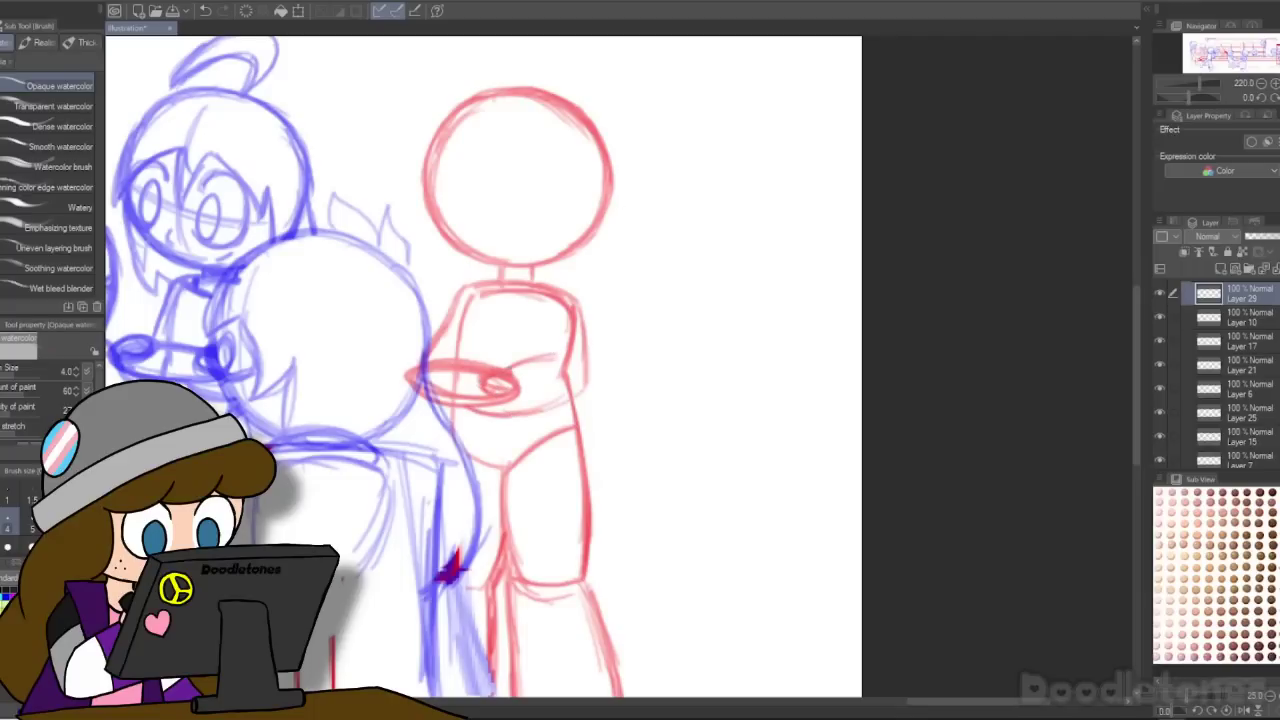
{"action": "left_click_drag", "start_coordinate": [580, 312], "coordinate": [593, 373]}
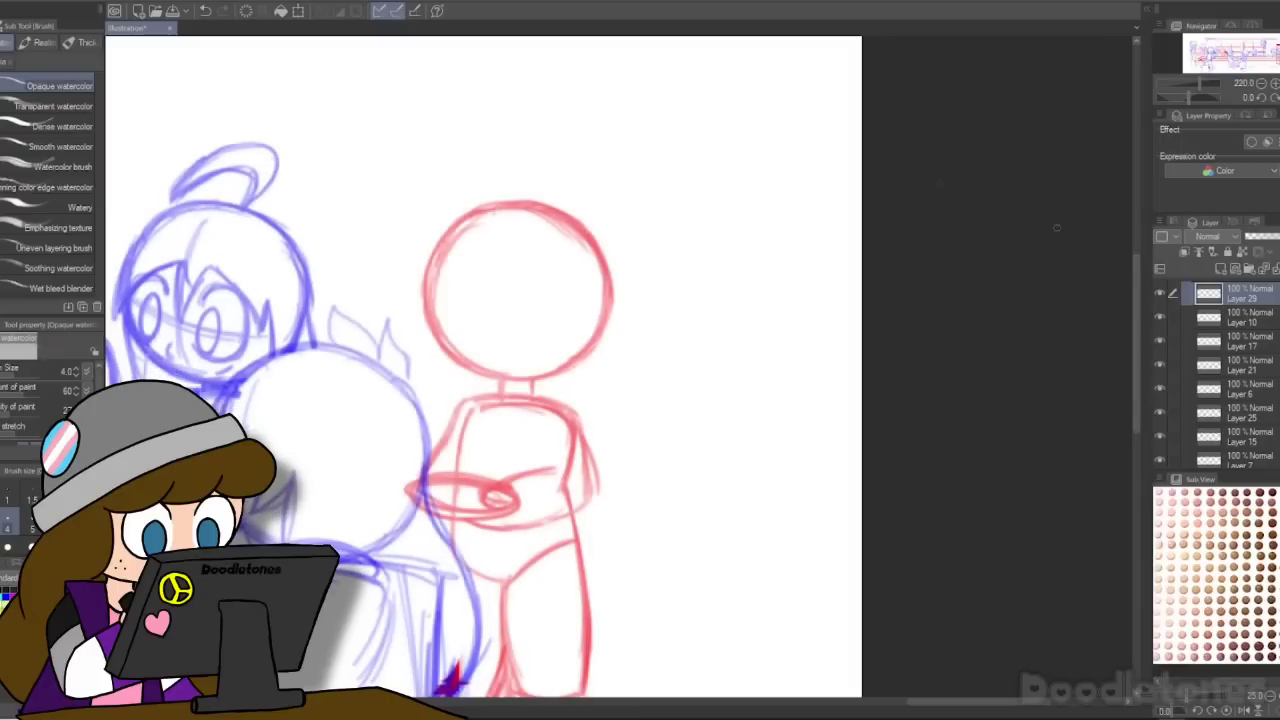
Step: Sketch curved facial guidelines across the standing figure's head
{"action": "mouse_move", "coordinate": [478, 214]}
{"action": "left_mouse_down"}
{"action": "mouse_move", "coordinate": [490, 358]}
{"action": "mouse_move", "coordinate": [564, 345]}
{"action": "mouse_move", "coordinate": [583, 434]}
{"action": "left_mouse_up"}
{"action": "scroll", "coordinate": [500, 300], "scroll_direction": "up", "scroll_amount": 3}
{"action": "scroll", "coordinate": [560, 370], "scroll_direction": "down", "scroll_amount": 2}
Step: Strengthen the front lower leg's outline and draw lines across it at the knee and near the foot
{"action": "left_click_drag", "start_coordinate": [587, 338], "coordinate": [583, 429]}
{"action": "left_click_drag", "start_coordinate": [587, 354], "coordinate": [614, 582]}
{"action": "mouse_move", "coordinate": [511, 458]}
{"action": "left_mouse_down"}
{"action": "mouse_move", "coordinate": [514, 573]}
{"action": "mouse_move", "coordinate": [602, 546]}
{"action": "left_mouse_up"}
{"action": "left_click_drag", "start_coordinate": [522, 542], "coordinate": [609, 540]}
{"action": "left_click_drag", "start_coordinate": [508, 428], "coordinate": [588, 422]}
{"action": "left_click_drag", "start_coordinate": [508, 427], "coordinate": [589, 420]}
{"action": "left_click_drag", "start_coordinate": [514, 449], "coordinate": [595, 453]}
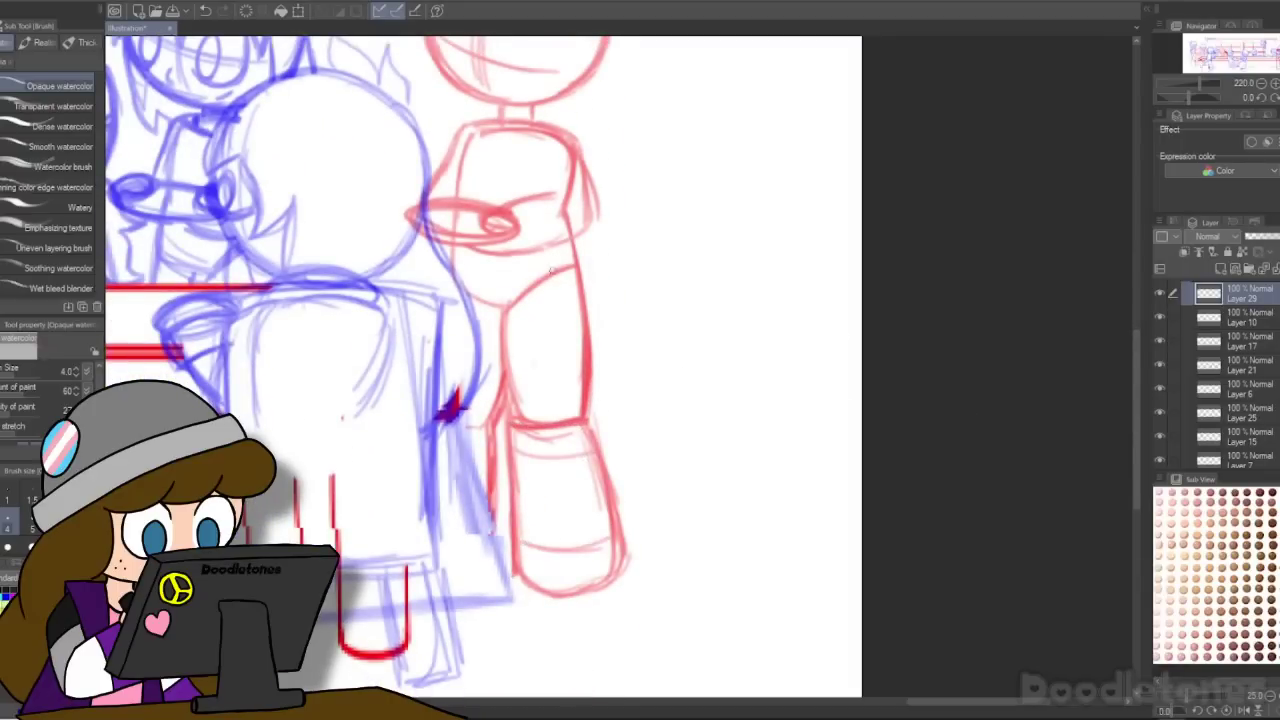
{"action": "key", "text": "ctrl+z"}
{"action": "left_click_drag", "start_coordinate": [518, 493], "coordinate": [606, 494]}
{"action": "left_click_drag", "start_coordinate": [518, 464], "coordinate": [597, 459]}
{"action": "left_click_drag", "start_coordinate": [518, 521], "coordinate": [608, 520]}
{"action": "key", "text": "ctrl+z"}
{"action": "key", "text": "ctrl+z"}
{"action": "key", "text": "ctrl+z"}
{"action": "key", "text": "ctrl+z"}
{"action": "key", "text": "ctrl+z"}
{"action": "key", "text": "ctrl+z"}
Step: Sketch evenly spaced horizontal bands across the standing figure's front lower leg
{"action": "left_click_drag", "start_coordinate": [519, 464], "coordinate": [593, 456]}
{"action": "left_click_drag", "start_coordinate": [522, 516], "coordinate": [607, 510]}
{"action": "left_click_drag", "start_coordinate": [518, 490], "coordinate": [598, 484]}
{"action": "left_click_drag", "start_coordinate": [522, 518], "coordinate": [608, 514]}
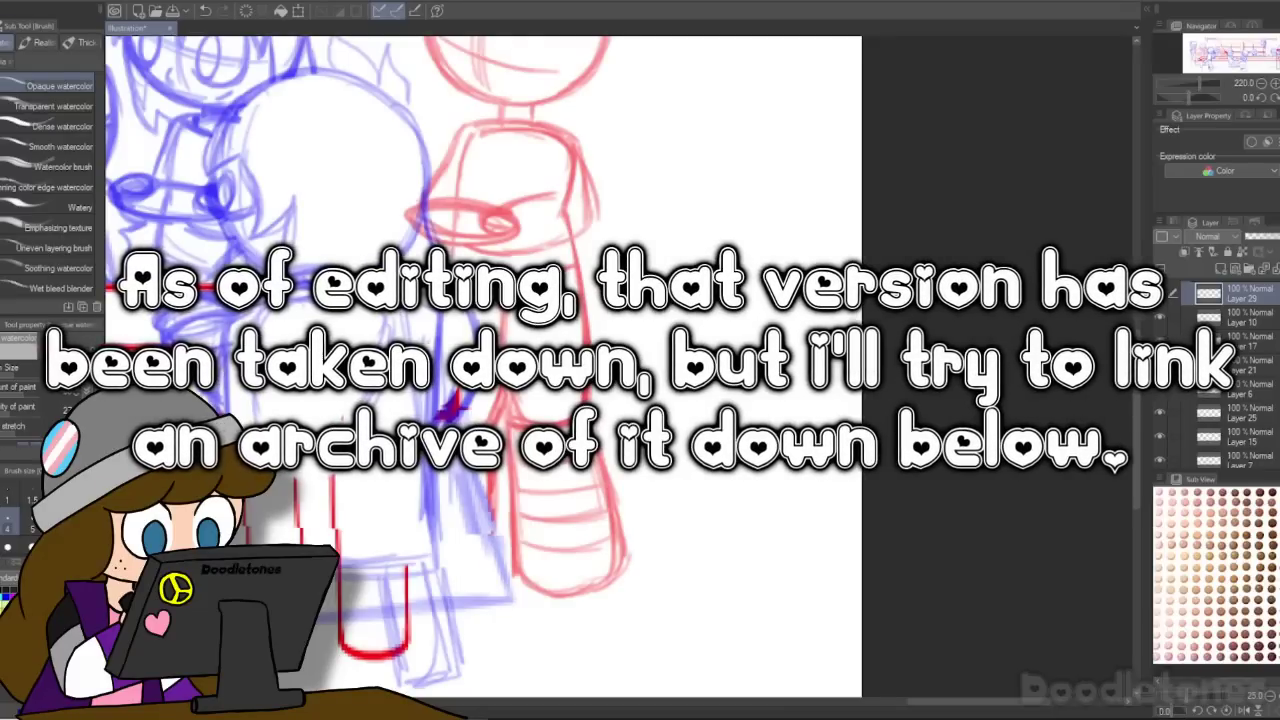
{"action": "scroll", "coordinate": [622, 205], "scroll_direction": "up", "scroll_amount": 1}
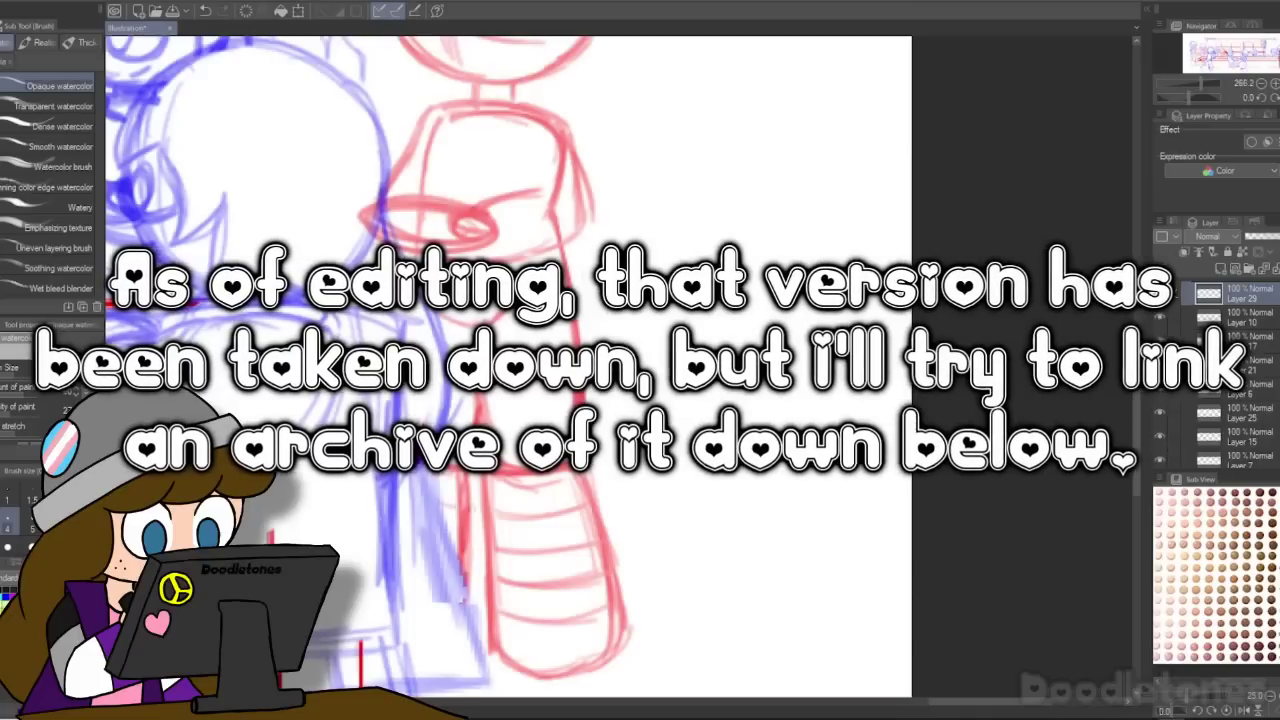
{"action": "scroll", "coordinate": [1015, 318], "scroll_direction": "up", "scroll_amount": 4}
{"action": "mouse_move", "coordinate": [515, 280]}
{"action": "left_mouse_down"}
{"action": "mouse_move", "coordinate": [502, 318]}
{"action": "mouse_move", "coordinate": [538, 284]}
{"action": "left_mouse_up"}
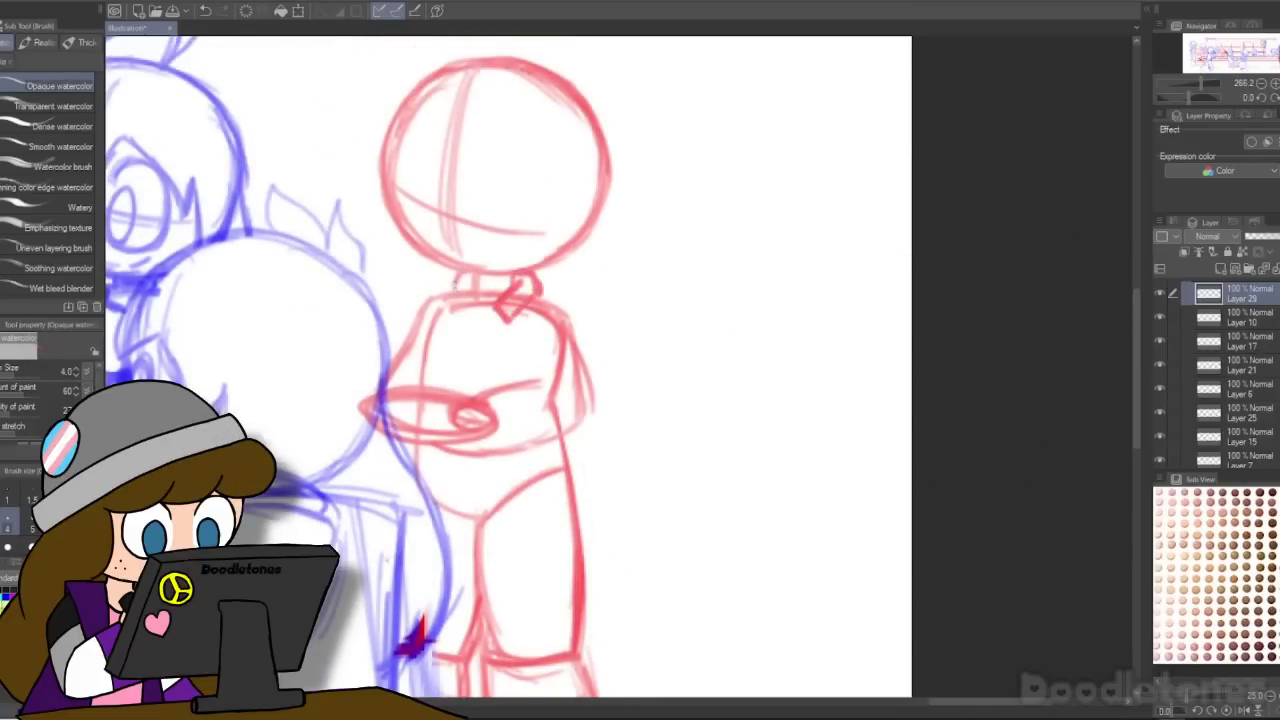
{"action": "key", "text": "ctrl+z"}
{"action": "key", "text": "ctrl+z"}
{"action": "key", "text": "ctrl+z"}
{"action": "key", "text": "ctrl+z"}
{"action": "key", "text": "ctrl+z"}
Step: Sketch the open jacket's front edges down the chest and its angled lower flap below the folded arms
{"action": "left_click_drag", "start_coordinate": [510, 304], "coordinate": [505, 384]}
{"action": "left_click_drag", "start_coordinate": [468, 298], "coordinate": [452, 390]}
{"action": "mouse_move", "coordinate": [504, 450]}
{"action": "left_mouse_down"}
{"action": "mouse_move", "coordinate": [516, 576]}
{"action": "mouse_move", "coordinate": [518, 556]}
{"action": "left_mouse_up"}
{"action": "key", "text": "ctrl+z"}
{"action": "left_click_drag", "start_coordinate": [518, 556], "coordinate": [592, 515]}
{"action": "left_click_drag", "start_coordinate": [565, 440], "coordinate": [593, 516]}
{"action": "left_click_drag", "start_coordinate": [592, 517], "coordinate": [521, 556]}
Step: Sketch the jacket's shoulder and loose, angular sleeve around the folded outer arm
{"action": "mouse_move", "coordinate": [420, 310]}
{"action": "left_mouse_down"}
{"action": "mouse_move", "coordinate": [480, 286]}
{"action": "mouse_move", "coordinate": [578, 334]}
{"action": "mouse_move", "coordinate": [585, 425]}
{"action": "left_mouse_up"}
{"action": "mouse_move", "coordinate": [492, 395]}
{"action": "left_mouse_down"}
{"action": "mouse_move", "coordinate": [505, 464]}
{"action": "mouse_move", "coordinate": [575, 435]}
{"action": "left_mouse_up"}
{"action": "left_click_drag", "start_coordinate": [503, 470], "coordinate": [582, 425]}
{"action": "left_click_drag", "start_coordinate": [498, 400], "coordinate": [505, 471]}
{"action": "left_click_drag", "start_coordinate": [522, 462], "coordinate": [580, 430]}
{"action": "left_click_drag", "start_coordinate": [575, 358], "coordinate": [586, 414]}
{"action": "left_click_drag", "start_coordinate": [490, 399], "coordinate": [538, 380]}
{"action": "left_click_drag", "start_coordinate": [513, 334], "coordinate": [520, 378]}
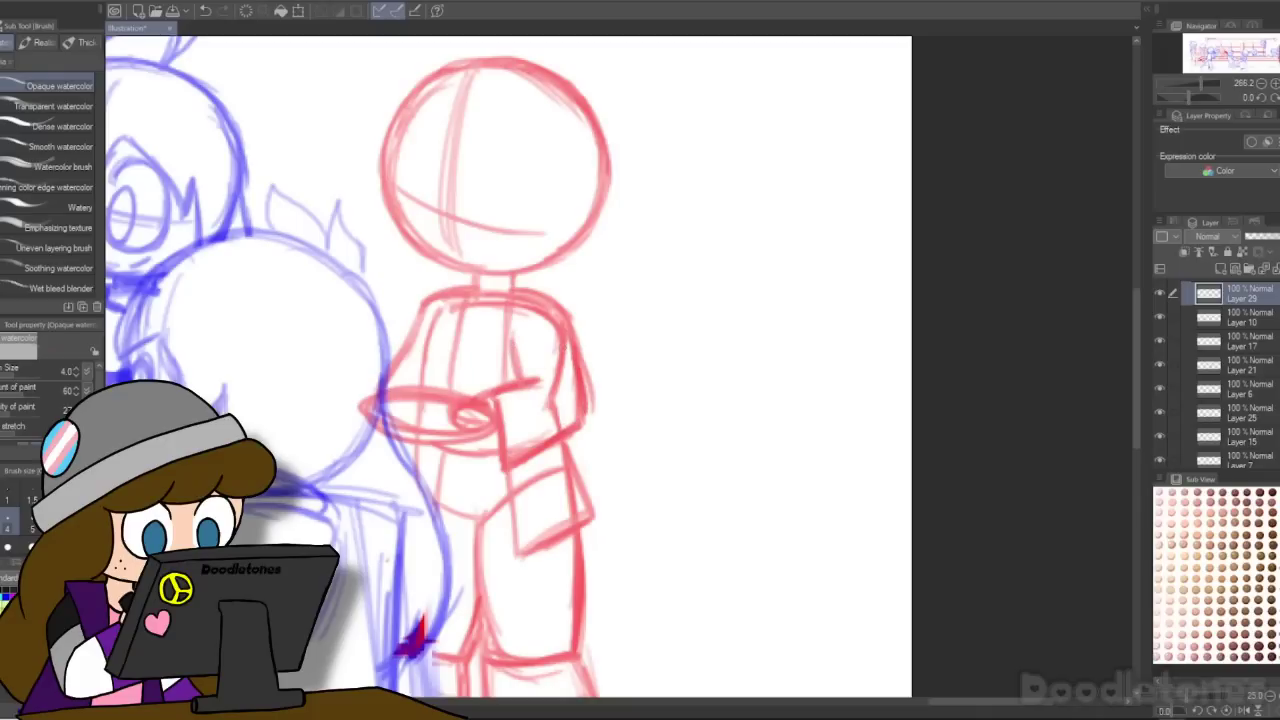
Step: Sketch short horizontal lines across the exposed chest and waist, the back knee, and the upper thigh
{"action": "mouse_move", "coordinate": [458, 330]}
{"action": "left_mouse_down"}
{"action": "mouse_move", "coordinate": [500, 328]}
{"action": "mouse_move", "coordinate": [504, 344]}
{"action": "left_mouse_up"}
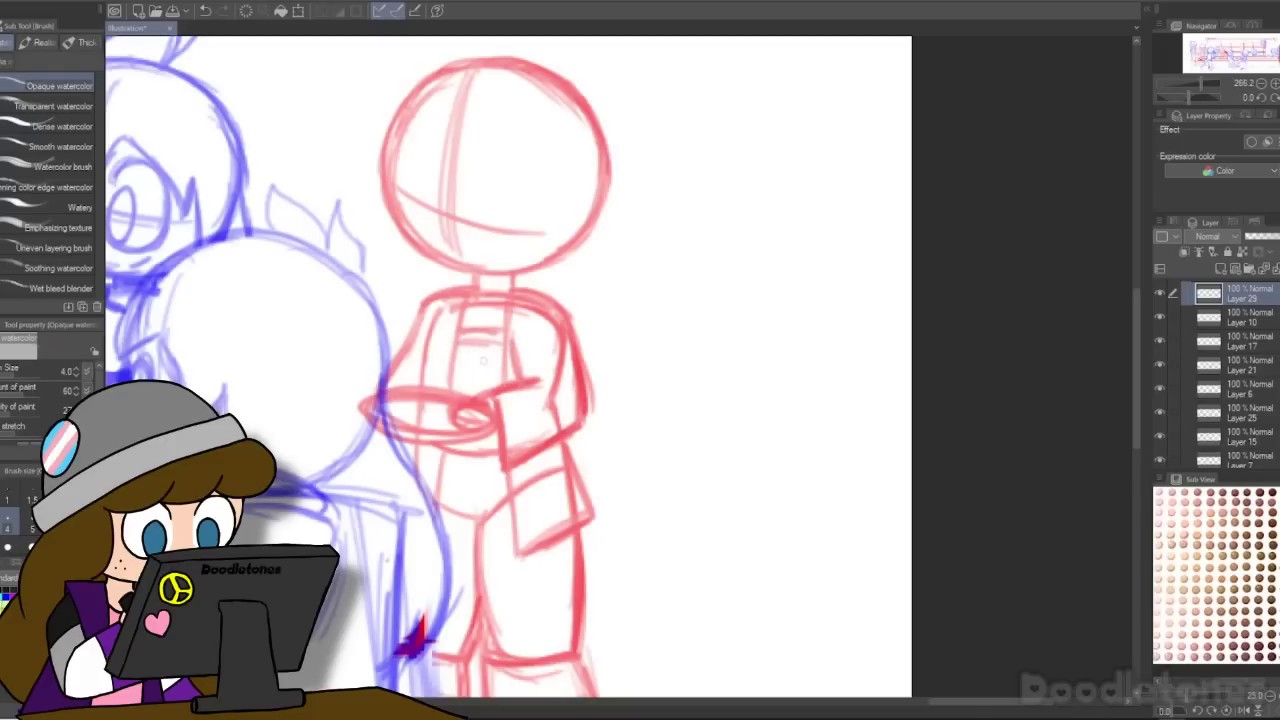
{"action": "scroll", "coordinate": [468, 388], "scroll_direction": "down", "scroll_amount": 3}
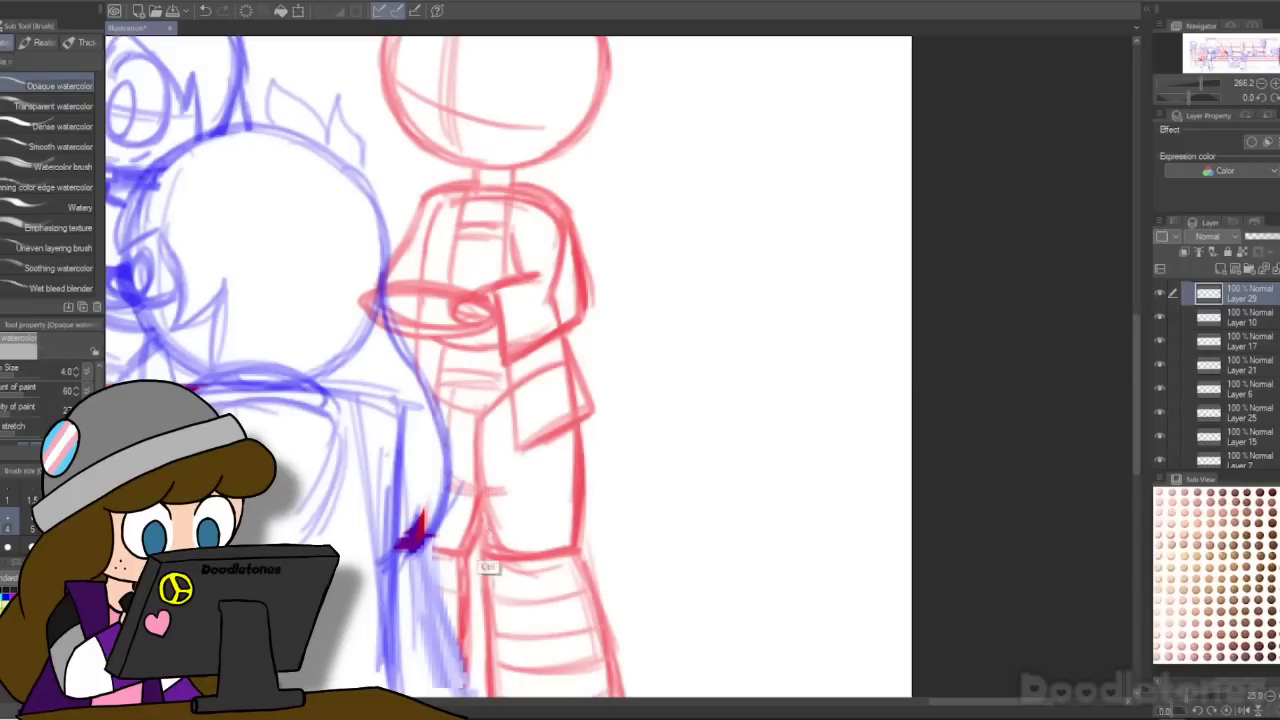
{"action": "left_click_drag", "start_coordinate": [436, 549], "coordinate": [474, 552]}
{"action": "left_click_drag", "start_coordinate": [450, 511], "coordinate": [500, 514]}
Step: Extend the jacket's front edge over the thigh and sketch a pointed coat tail flaring behind the hip
{"action": "mouse_move", "coordinate": [508, 398]}
{"action": "left_mouse_down"}
{"action": "mouse_move", "coordinate": [521, 510]}
{"action": "mouse_move", "coordinate": [590, 484]}
{"action": "left_mouse_up"}
{"action": "left_click_drag", "start_coordinate": [586, 462], "coordinate": [596, 487]}
{"action": "left_click_drag", "start_coordinate": [596, 487], "coordinate": [631, 451]}
{"action": "left_click_drag", "start_coordinate": [597, 408], "coordinate": [630, 456]}
{"action": "left_click_drag", "start_coordinate": [571, 353], "coordinate": [599, 412]}
{"action": "left_click_drag", "start_coordinate": [582, 371], "coordinate": [596, 420]}
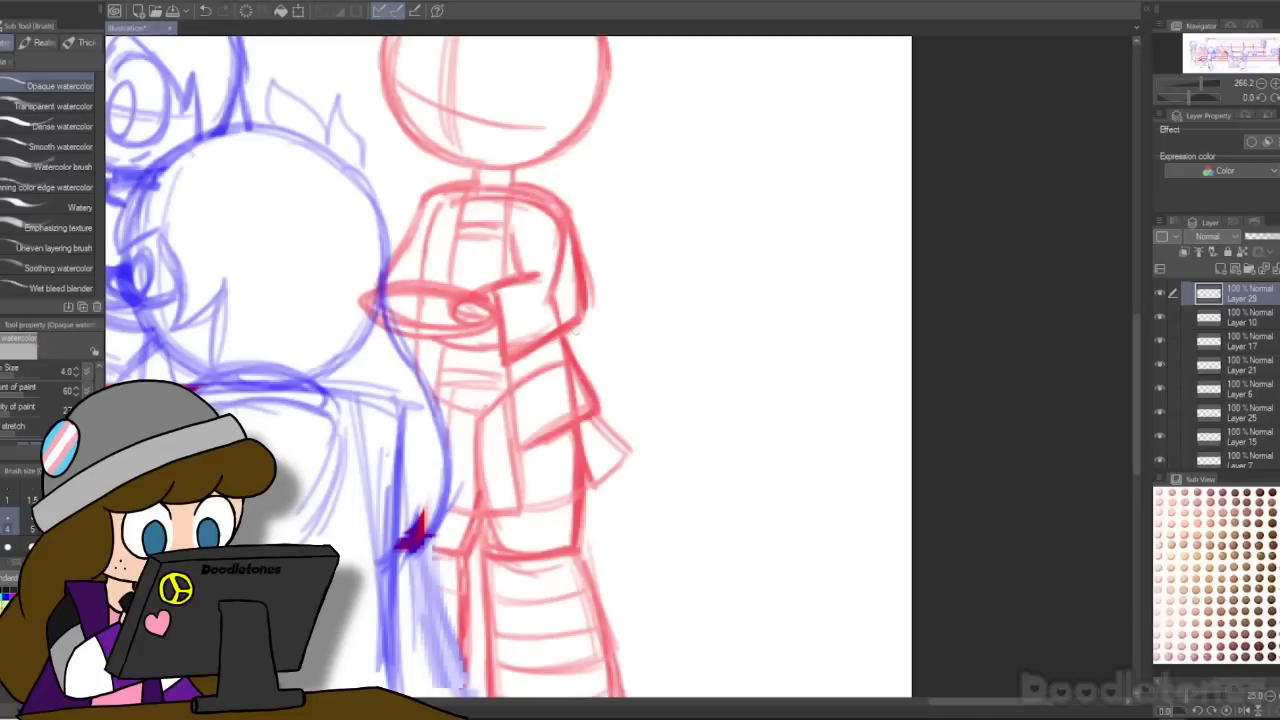
Step: Sketch the standing figure's square-bottomed glasses across the face with narrow oval eyes inside them
{"action": "left_click_drag", "start_coordinate": [1136, 345], "coordinate": [1136, 281]}
{"action": "left_click_drag", "start_coordinate": [397, 314], "coordinate": [399, 352]}
{"action": "left_click_drag", "start_coordinate": [399, 350], "coordinate": [438, 368]}
{"action": "mouse_move", "coordinate": [444, 332]}
{"action": "left_mouse_down"}
{"action": "mouse_move", "coordinate": [440, 365]}
{"action": "mouse_move", "coordinate": [530, 388]}
{"action": "left_mouse_up"}
{"action": "left_click_drag", "start_coordinate": [527, 348], "coordinate": [528, 390]}
{"action": "mouse_move", "coordinate": [405, 328]}
{"action": "left_mouse_down"}
{"action": "mouse_move", "coordinate": [408, 352]}
{"action": "mouse_move", "coordinate": [422, 350]}
{"action": "left_mouse_up"}
{"action": "left_click_drag", "start_coordinate": [404, 334], "coordinate": [404, 360]}
{"action": "left_click_drag", "start_coordinate": [482, 342], "coordinate": [478, 374]}
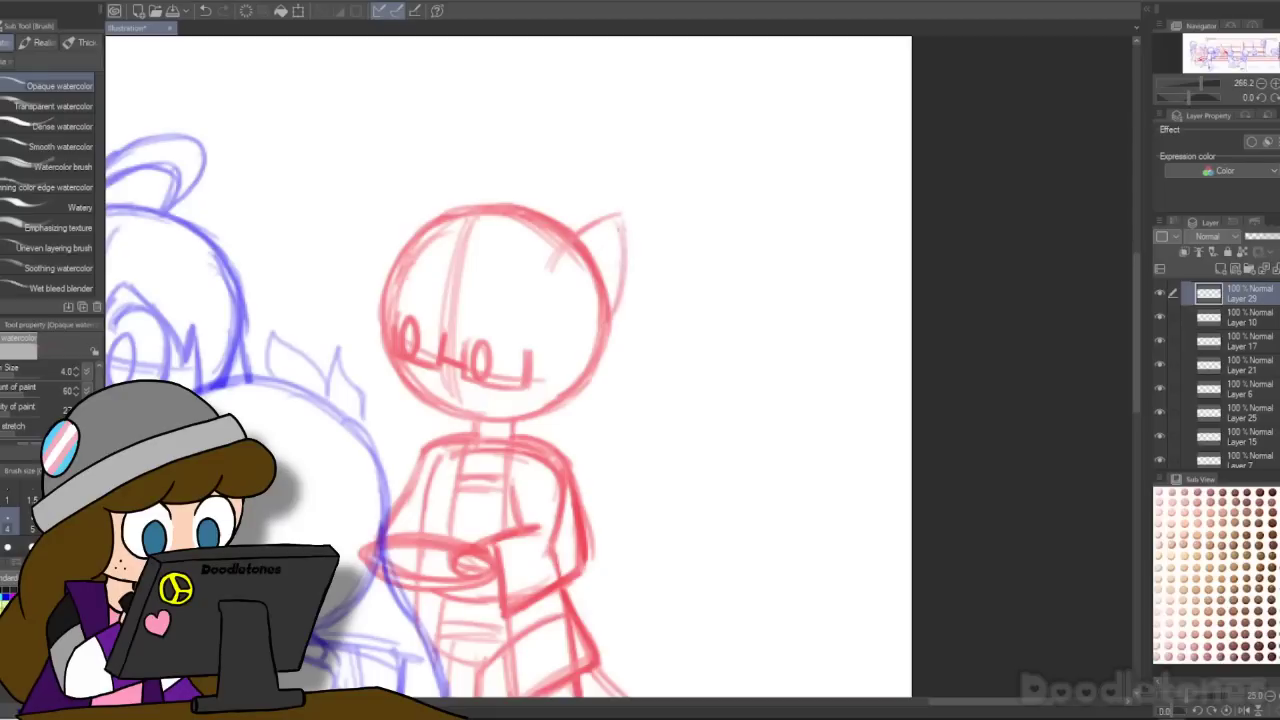
Step: Sketch the figure's pointed ears and messy hair, with jagged bangs and side locks framing the face
{"action": "mouse_move", "coordinate": [440, 214]}
{"action": "left_mouse_down"}
{"action": "mouse_move", "coordinate": [390, 201]}
{"action": "mouse_move", "coordinate": [390, 264]}
{"action": "left_mouse_up"}
{"action": "left_click_drag", "start_coordinate": [615, 250], "coordinate": [575, 283]}
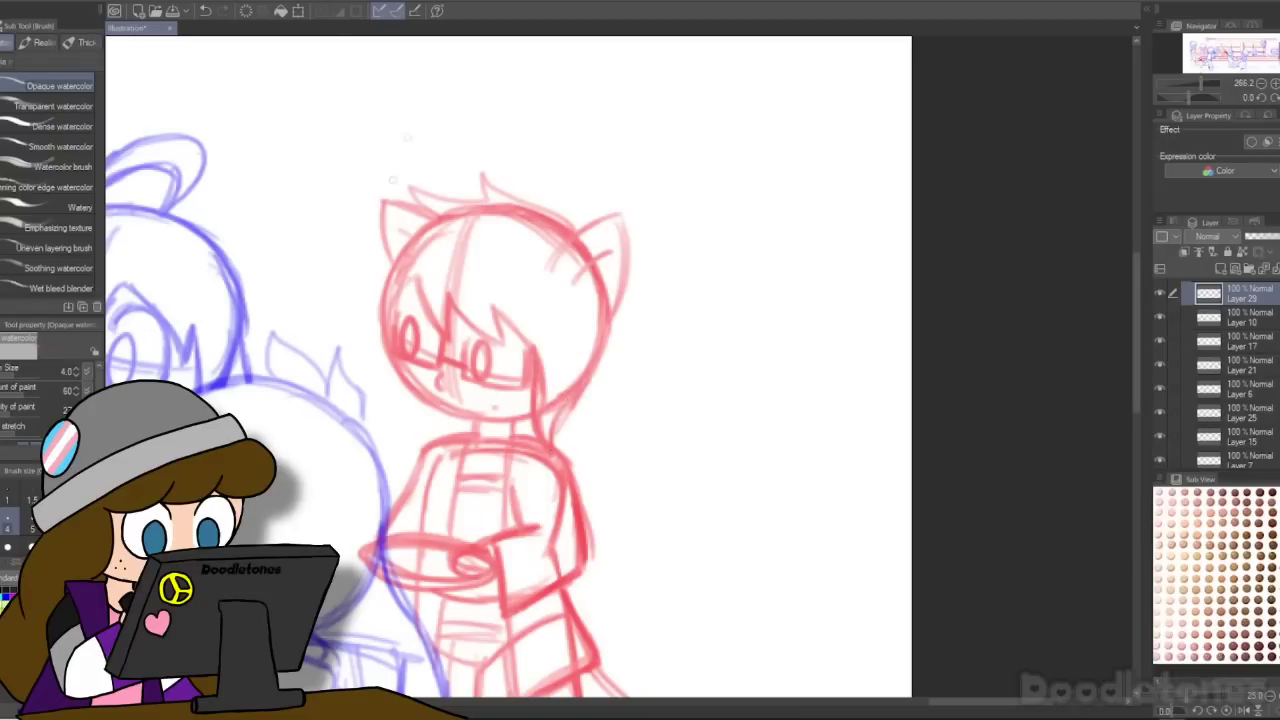
{"action": "mouse_move", "coordinate": [384, 246]}
{"action": "left_mouse_down"}
{"action": "mouse_move", "coordinate": [378, 350]}
{"action": "mouse_move", "coordinate": [418, 438]}
{"action": "left_mouse_up"}
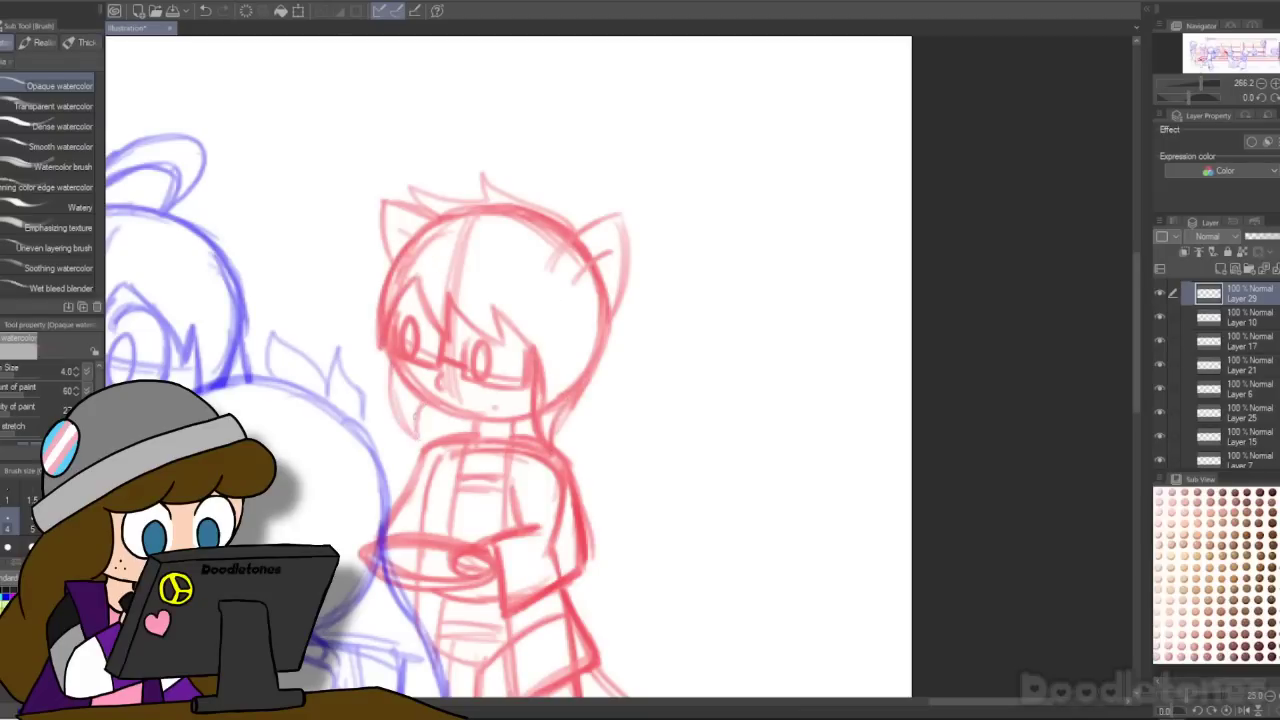
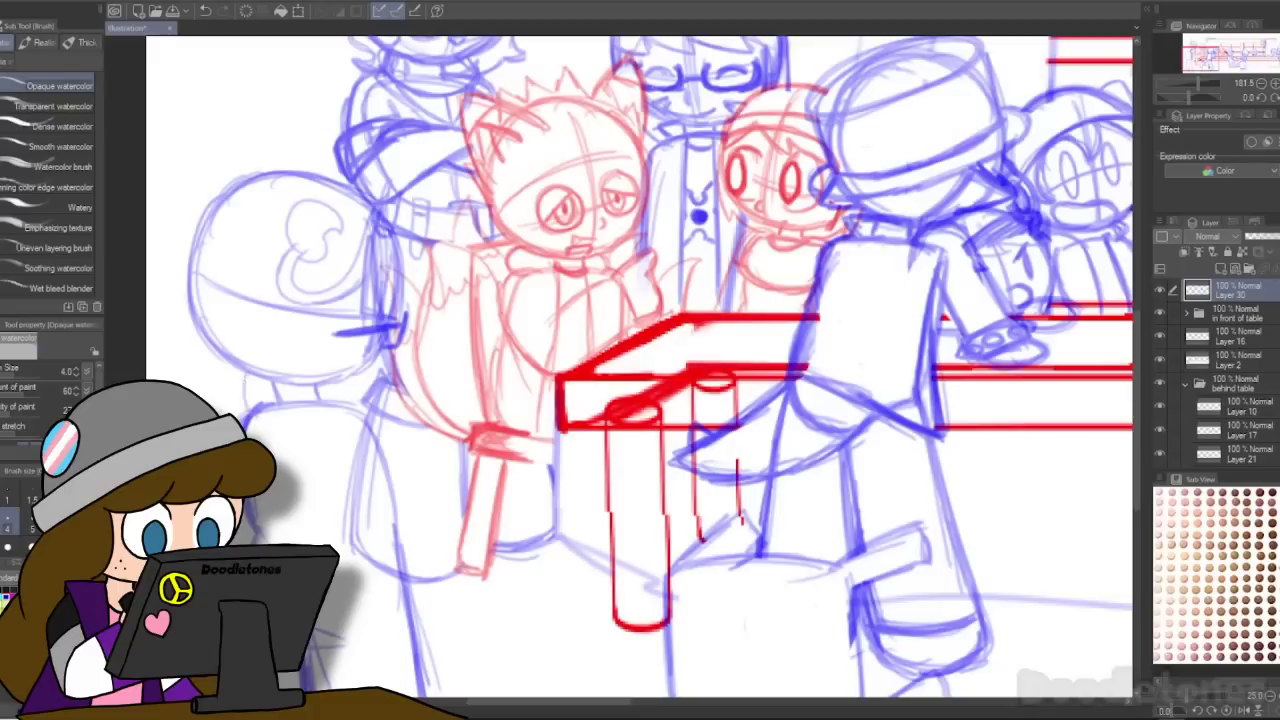
Step: Sketch a wide banded collar beneath the round head of the back-facing figure beside the table
{"action": "mouse_move", "coordinate": [358, 378]}
{"action": "left_mouse_down"}
{"action": "mouse_move", "coordinate": [250, 415]}
{"action": "mouse_move", "coordinate": [356, 402]}
{"action": "mouse_move", "coordinate": [340, 414]}
{"action": "left_mouse_up"}
{"action": "left_click_drag", "start_coordinate": [352, 370], "coordinate": [258, 378]}
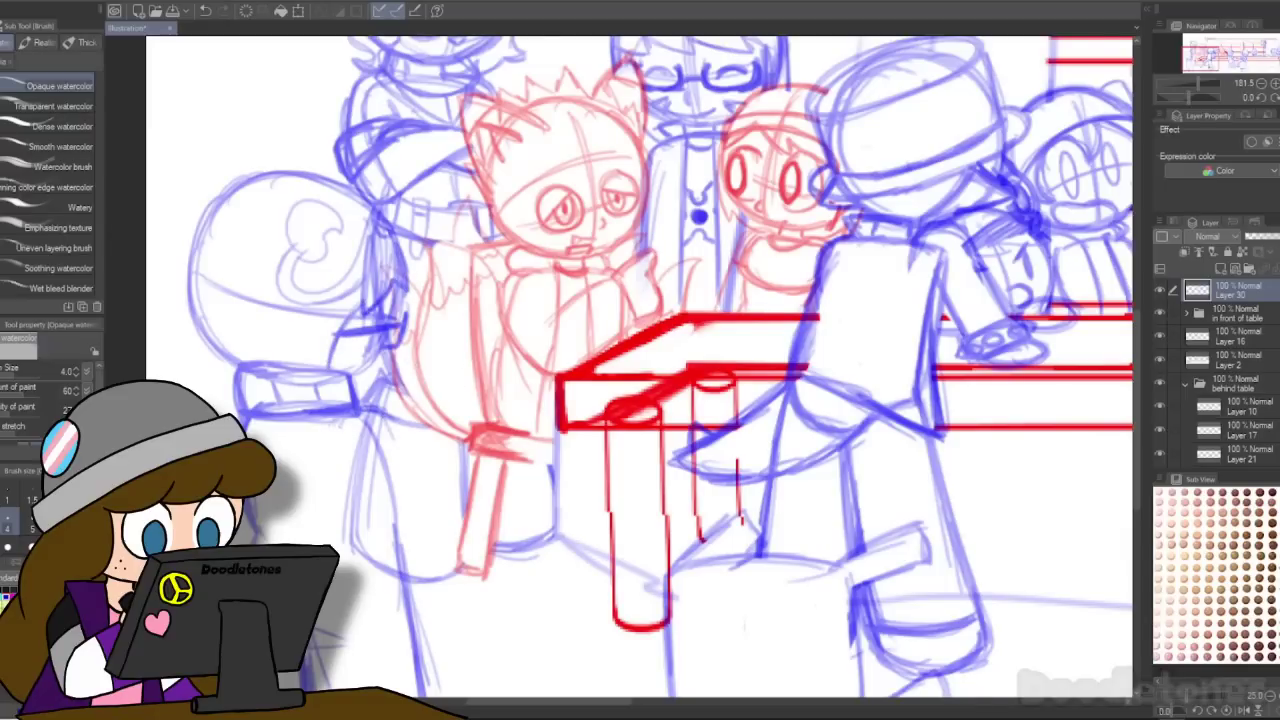
{"action": "mouse_move", "coordinate": [414, 376]}
{"action": "left_mouse_down"}
{"action": "mouse_move", "coordinate": [466, 462]}
{"action": "mouse_move", "coordinate": [452, 480]}
{"action": "left_mouse_up"}
{"action": "left_click_drag", "start_coordinate": [426, 412], "coordinate": [400, 500]}
{"action": "mouse_move", "coordinate": [338, 440]}
{"action": "left_mouse_down"}
{"action": "mouse_move", "coordinate": [428, 518]}
{"action": "mouse_move", "coordinate": [372, 414]}
{"action": "left_mouse_up"}
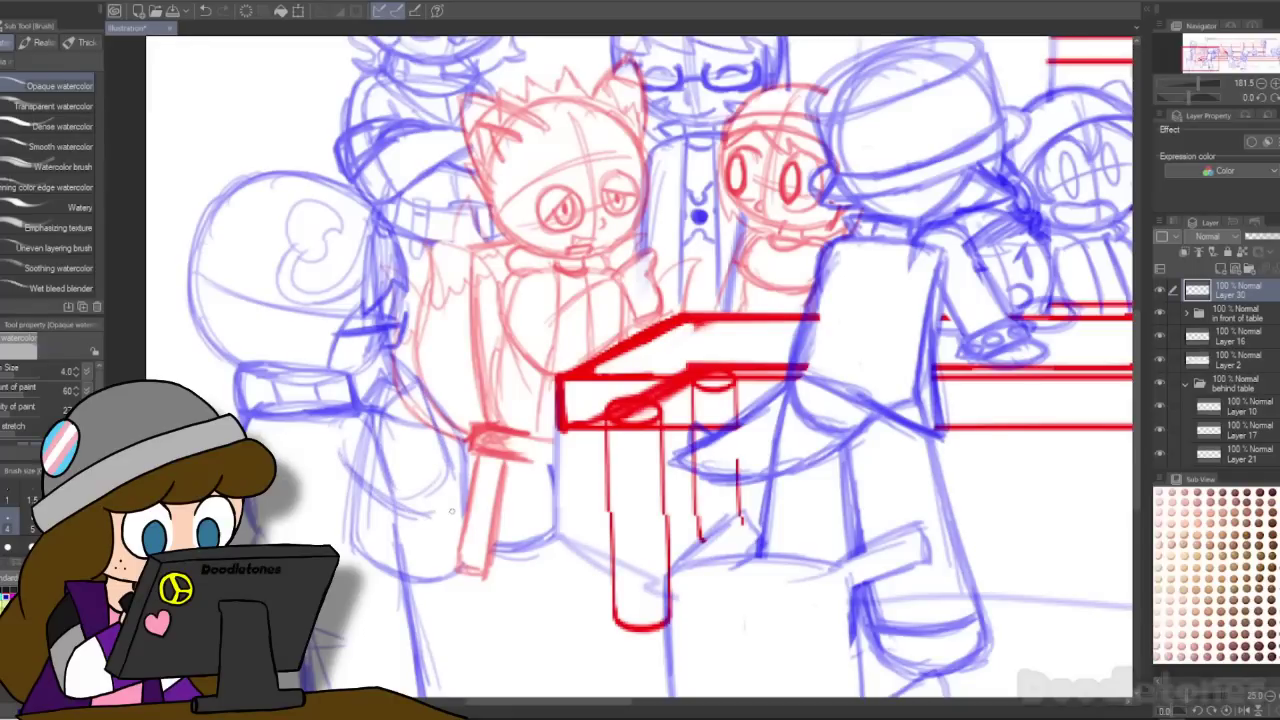
{"action": "key", "text": "ctrl+z"}
{"action": "key", "text": "ctrl+z"}
{"action": "key", "text": "ctrl+z"}
{"action": "key", "text": "ctrl+z"}
{"action": "key", "text": "ctrl+z"}
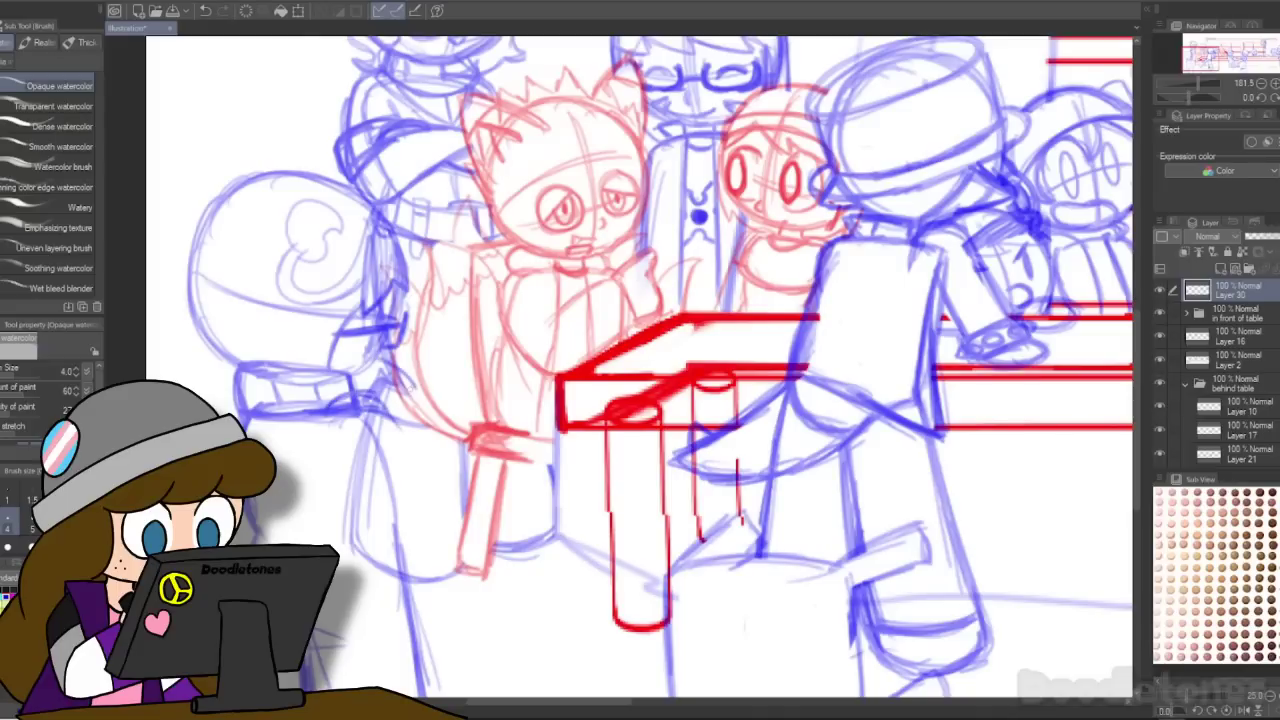
Step: Sketch the back-facing figure's bent arm below the collar
{"action": "left_click_drag", "start_coordinate": [350, 457], "coordinate": [418, 516]}
{"action": "left_click_drag", "start_coordinate": [358, 474], "coordinate": [444, 514]}
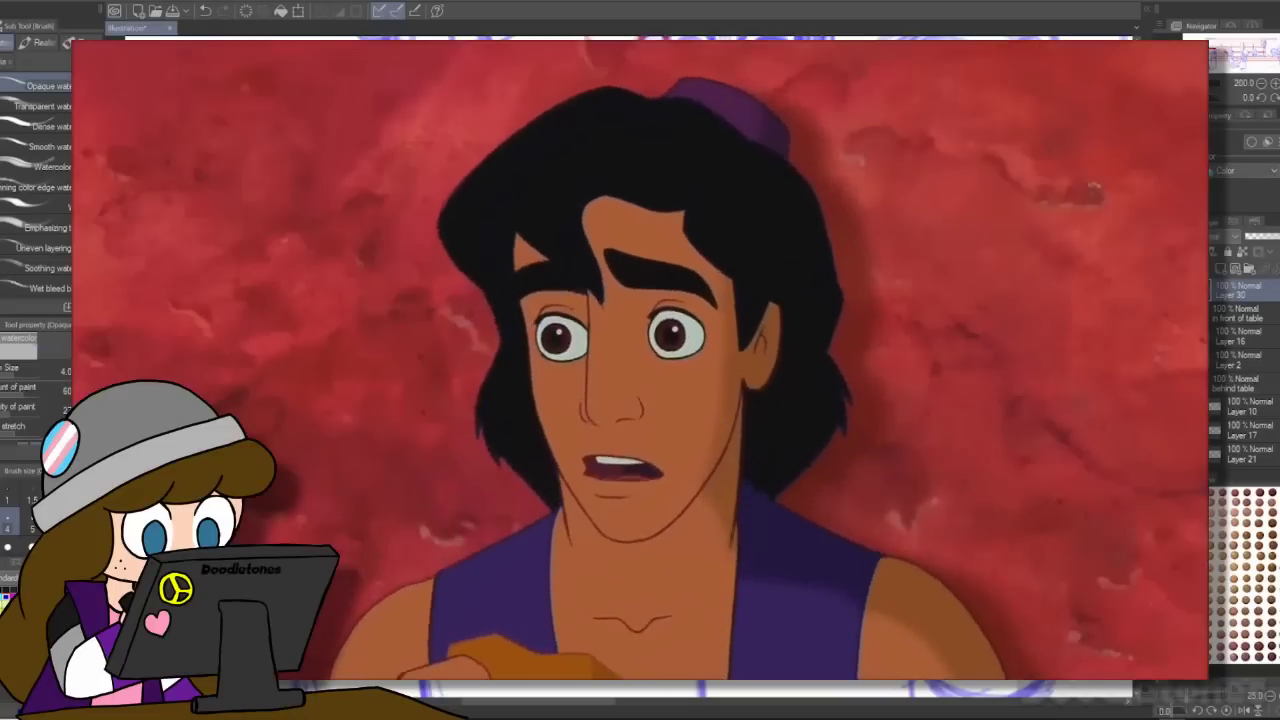
{"action": "key", "text": "e"}
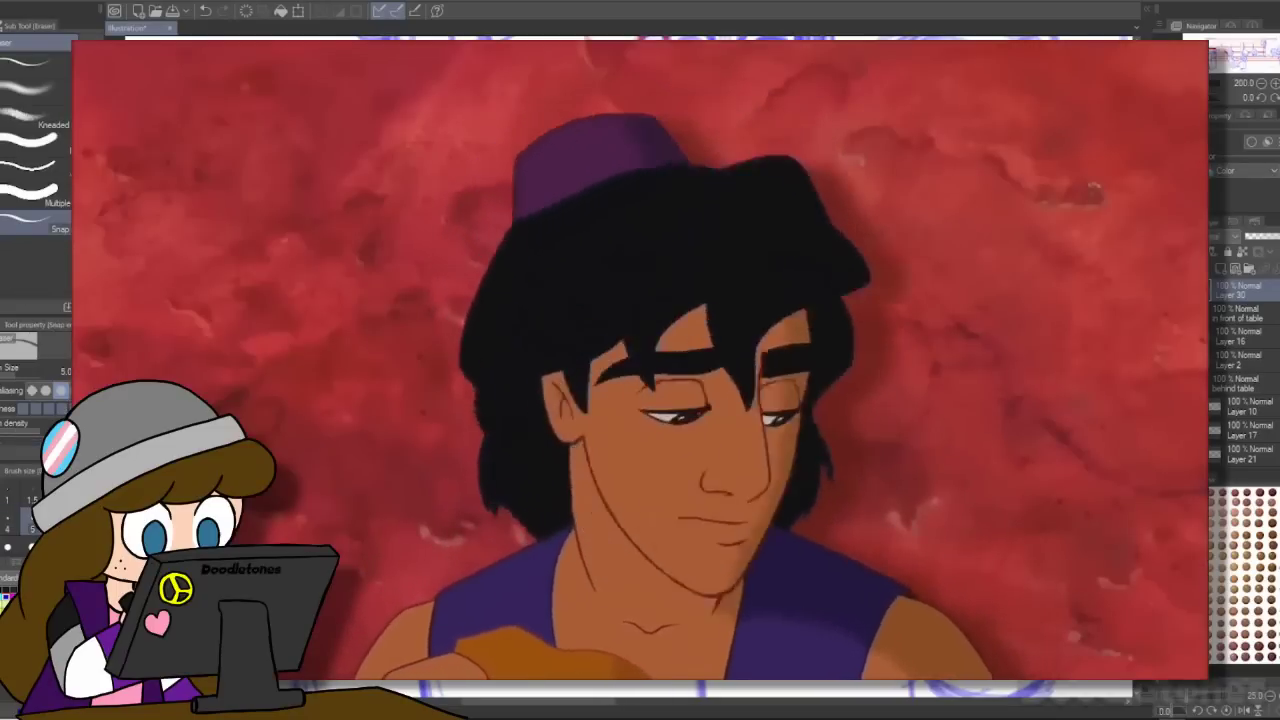
{"action": "key", "text": "b"}
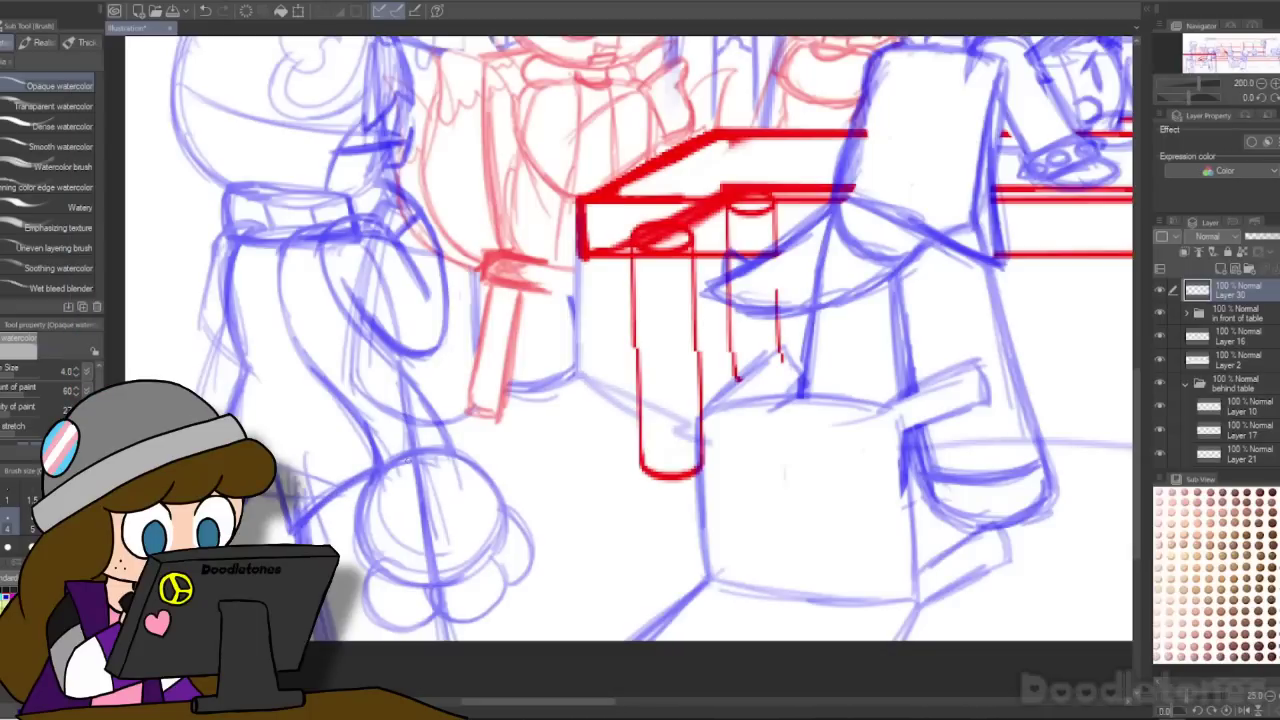
Step: Refine the spiky shape behind the figure's head and sketch a long curved band running from the collar down the arm
{"action": "scroll", "coordinate": [460, 390], "scroll_direction": "down", "scroll_amount": 1}
{"action": "scroll", "coordinate": [400, 220], "scroll_direction": "up", "scroll_amount": 4}
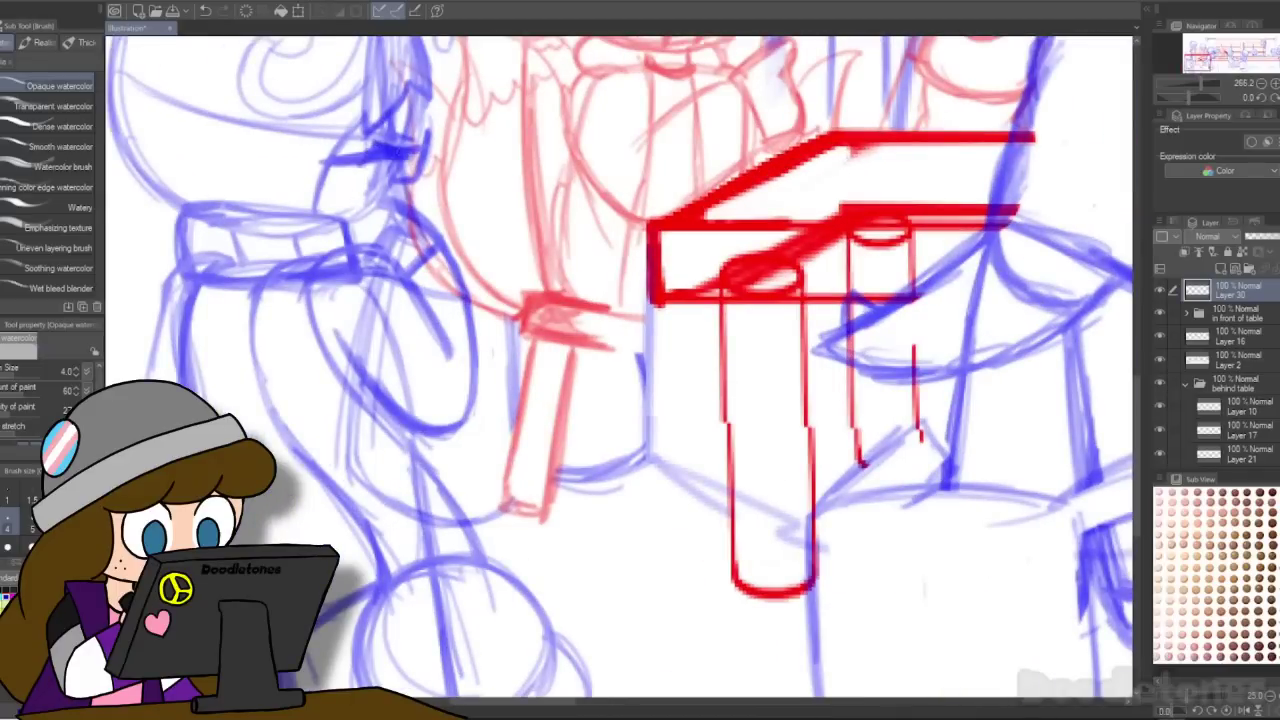
{"action": "left_click_drag", "start_coordinate": [410, 160], "coordinate": [352, 217]}
{"action": "scroll", "coordinate": [467, 190], "scroll_direction": "down", "scroll_amount": 4}
{"action": "scroll", "coordinate": [396, 205], "scroll_direction": "up", "scroll_amount": 1}
{"action": "mouse_move", "coordinate": [268, 228]}
{"action": "left_mouse_down"}
{"action": "mouse_move", "coordinate": [372, 233]}
{"action": "mouse_move", "coordinate": [346, 351]}
{"action": "mouse_move", "coordinate": [420, 466]}
{"action": "left_mouse_up"}
{"action": "left_click_drag", "start_coordinate": [355, 283], "coordinate": [460, 462]}
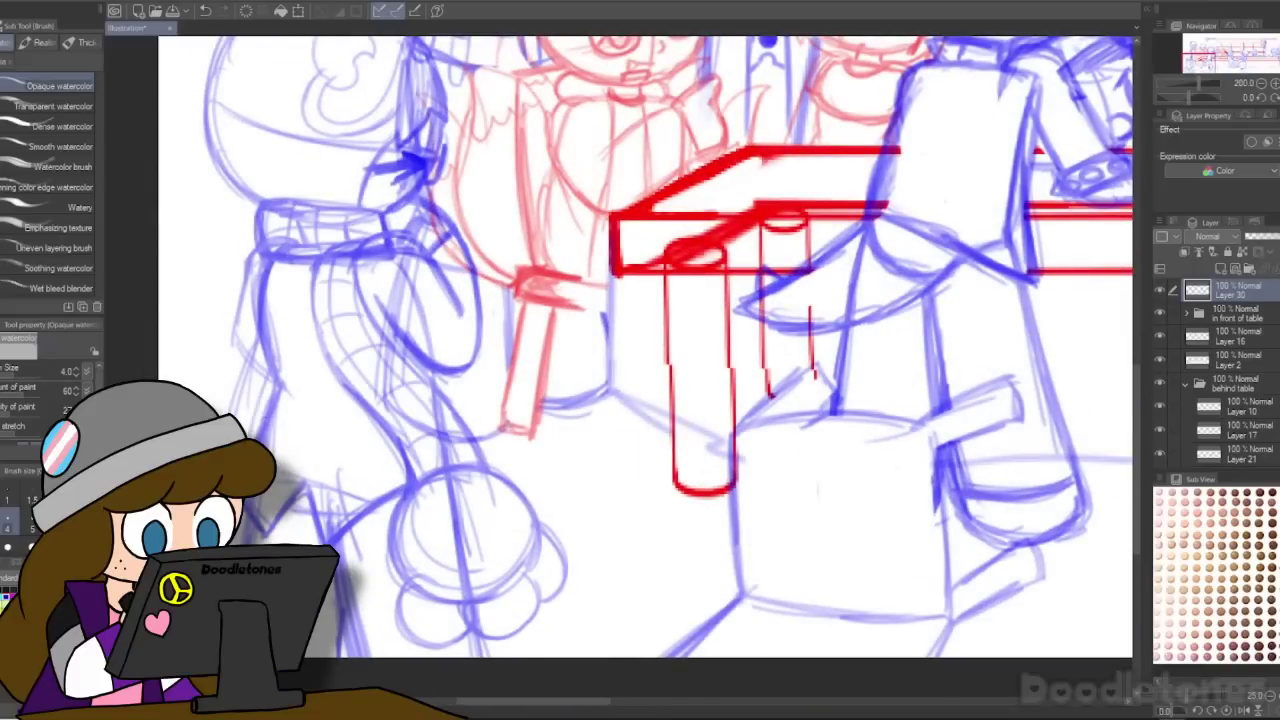
Step: Delete the small tick marks above the back-facing figure's head
{"action": "scroll", "coordinate": [640, 350], "scroll_direction": "down", "scroll_amount": 5}
{"action": "scroll", "coordinate": [640, 350], "scroll_direction": "up", "scroll_amount": 3}
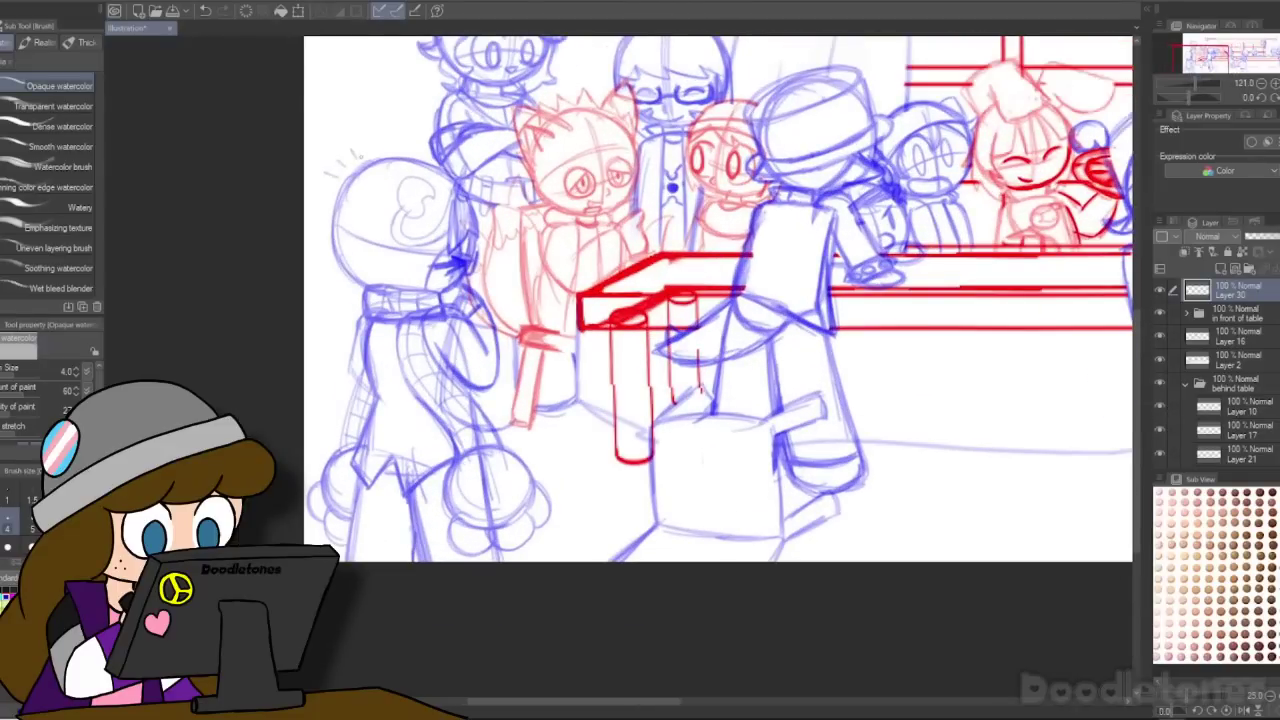
{"action": "scroll", "coordinate": [317, 132], "scroll_direction": "up", "scroll_amount": 2}
{"action": "key", "text": "m"}
{"action": "mouse_move", "coordinate": [380, 136]}
{"action": "left_mouse_down"}
{"action": "mouse_move", "coordinate": [340, 208]}
{"action": "mouse_move", "coordinate": [382, 152]}
{"action": "left_mouse_up"}
{"action": "key", "text": "Delete"}
{"action": "key", "text": "ctrl+d"}
{"action": "key", "text": "b"}
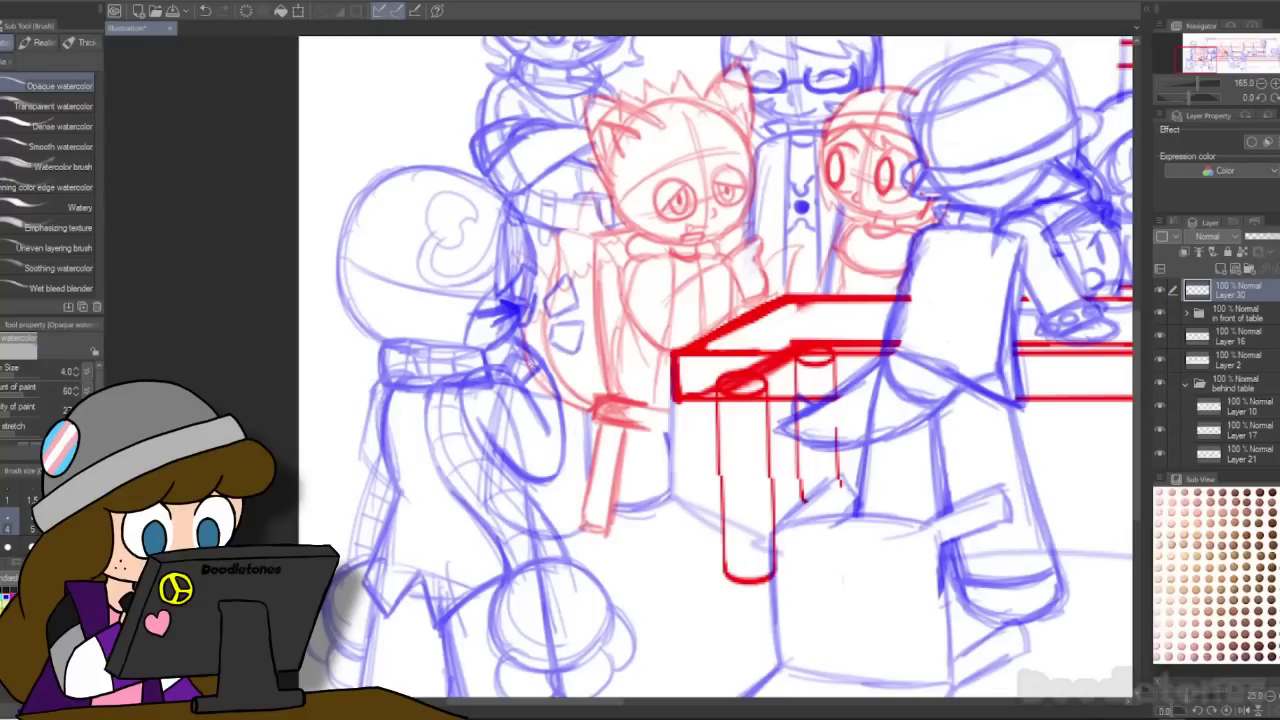
Step: Create a new layer and place it directly below the back-facing figure's sketch layer
{"action": "scroll", "coordinate": [715, 365], "scroll_direction": "down", "scroll_amount": 3}
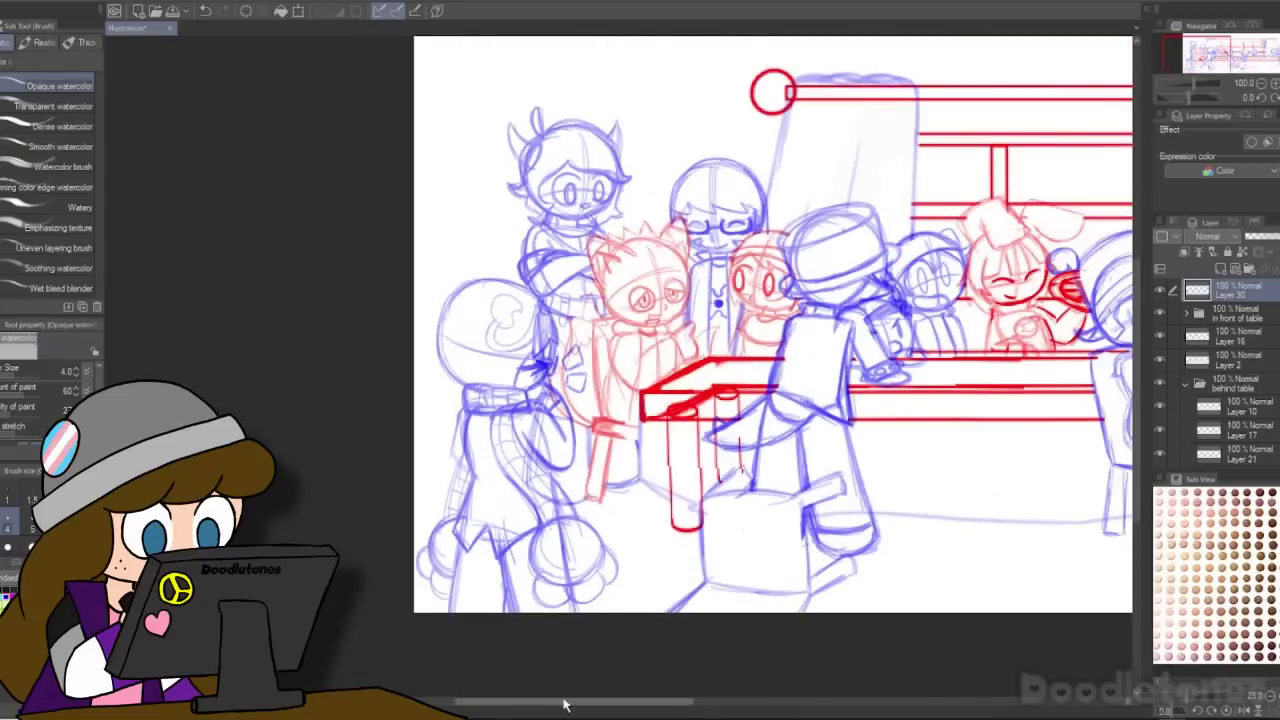
{"action": "left_click_drag", "start_coordinate": [568, 701], "coordinate": [619, 702]}
{"action": "scroll", "coordinate": [420, 536], "scroll_direction": "up", "scroll_amount": 1}
{"action": "left_click", "coordinate": [1220, 269]}
{"action": "left_click_drag", "start_coordinate": [1209, 289], "coordinate": [1218, 320]}
Step: Set the G-pen size to 17 and paint over the overlapping lines inside the back-facing figure's head and body
{"action": "scroll", "coordinate": [457, 290], "scroll_direction": "up", "scroll_amount": 2}
{"action": "key", "text": "p"}
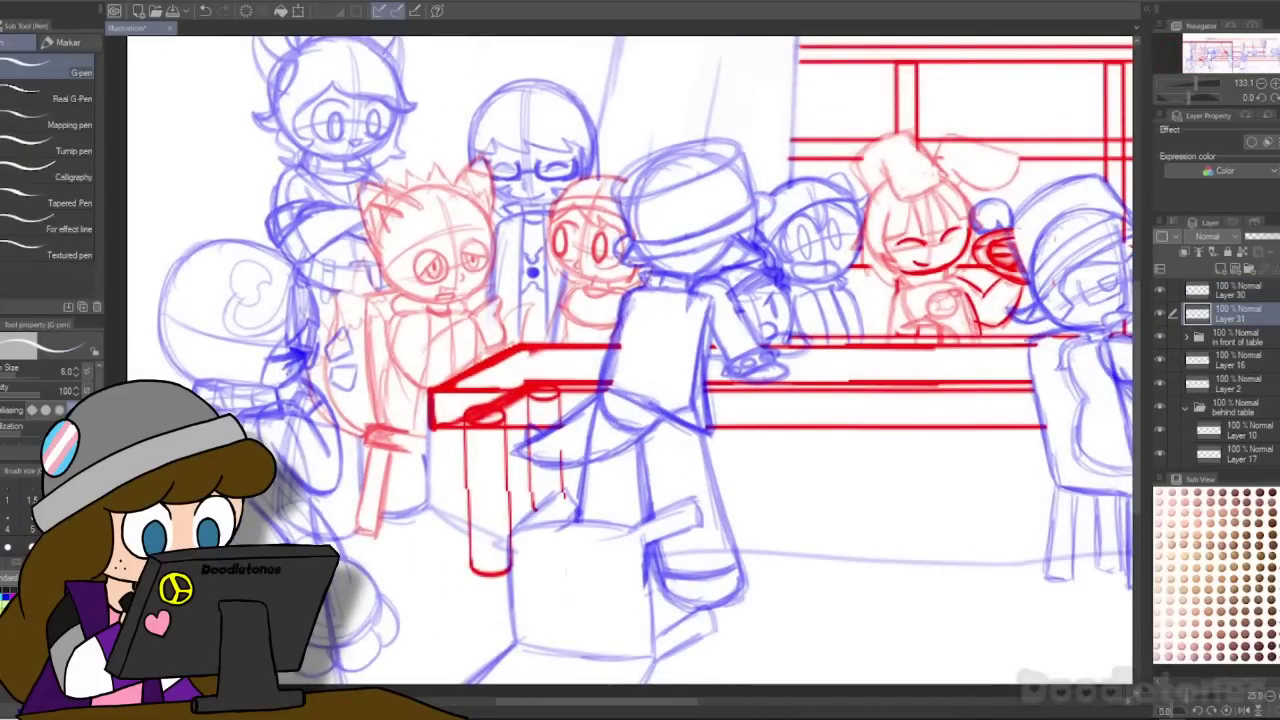
{"action": "key", "text": "]"}
{"action": "key", "text": "]"}
{"action": "key", "text": "]"}
{"action": "key", "text": "]"}
{"action": "key", "text": "]"}
{"action": "key", "text": "]"}
{"action": "mouse_move", "coordinate": [234, 282]}
{"action": "left_mouse_down"}
{"action": "mouse_move", "coordinate": [276, 325]}
{"action": "mouse_move", "coordinate": [226, 340]}
{"action": "left_mouse_up"}
{"action": "mouse_move", "coordinate": [320, 392]}
{"action": "left_mouse_down"}
{"action": "mouse_move", "coordinate": [290, 440]}
{"action": "mouse_move", "coordinate": [280, 515]}
{"action": "left_mouse_up"}
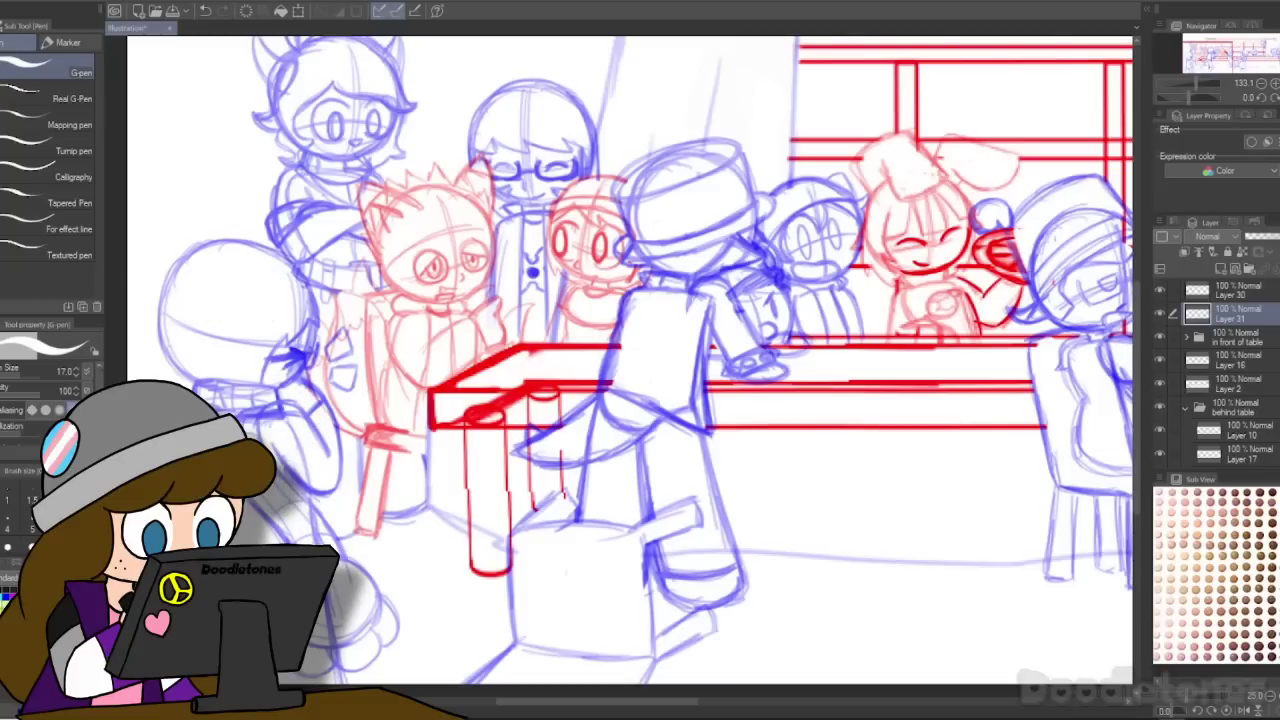
Step: Merge the back-facing figure's sketch layer with the cover-up layer beneath it
{"action": "scroll", "coordinate": [375, 612], "scroll_direction": "down", "scroll_amount": 5}
{"action": "mouse_move", "coordinate": [569, 706]}
{"action": "left_mouse_down"}
{"action": "mouse_move", "coordinate": [742, 710]}
{"action": "mouse_move", "coordinate": [586, 689]}
{"action": "left_mouse_up"}
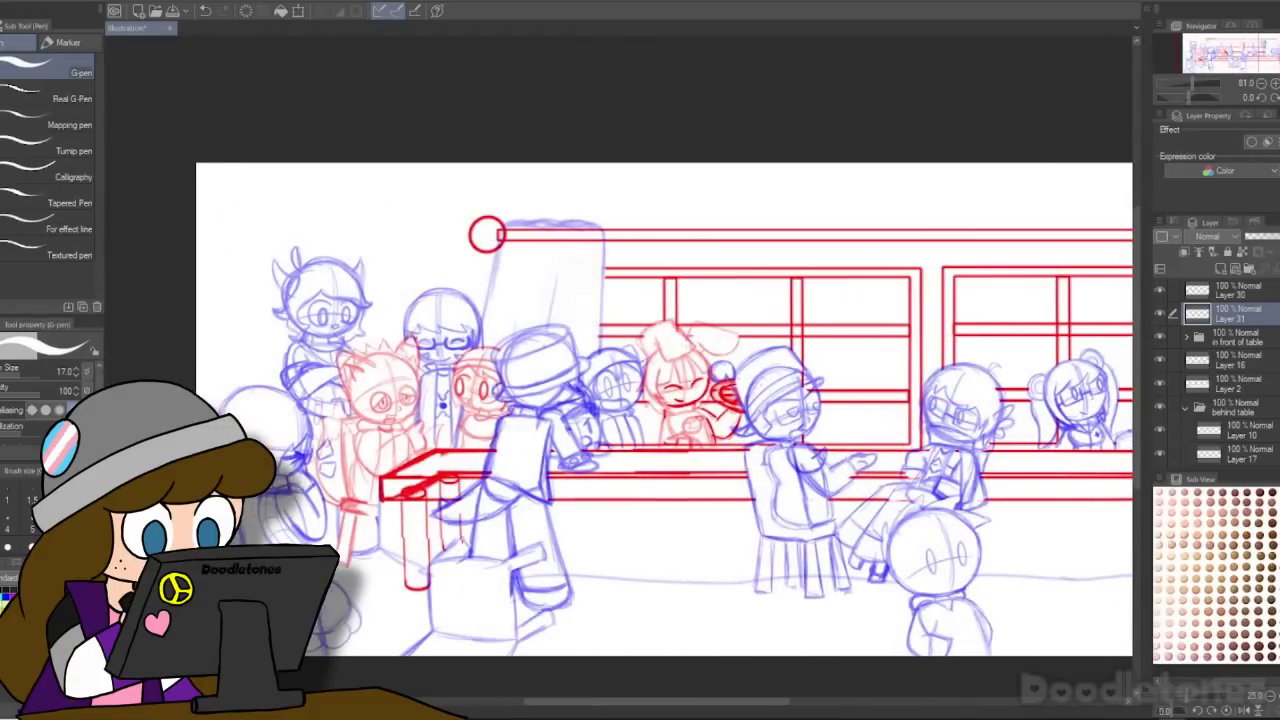
{"action": "left_click", "coordinate": [1276, 288]}
{"action": "left_click", "coordinate": [1276, 268]}
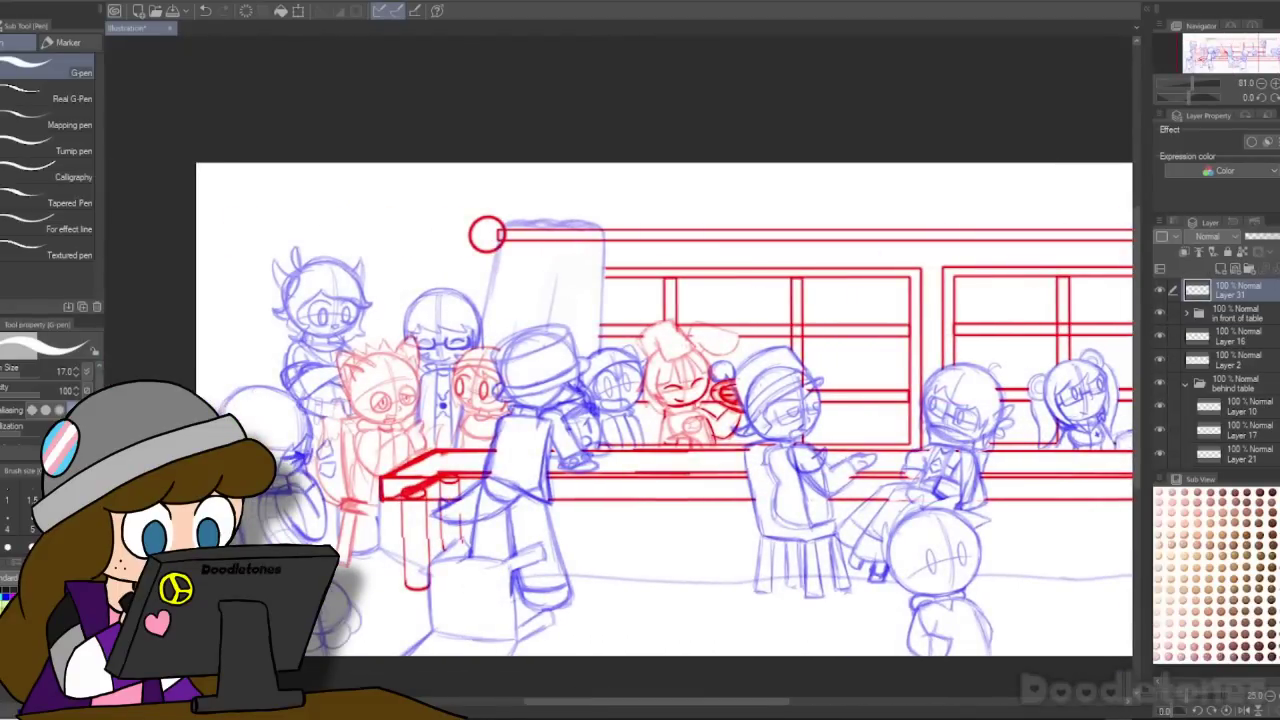
Step: Add a new layer and sketch a low arched back on the floor between the front stool and the chair
{"action": "mouse_move", "coordinate": [590, 703]}
{"action": "left_mouse_down"}
{"action": "mouse_move", "coordinate": [758, 706]}
{"action": "mouse_move", "coordinate": [594, 701]}
{"action": "left_mouse_up"}
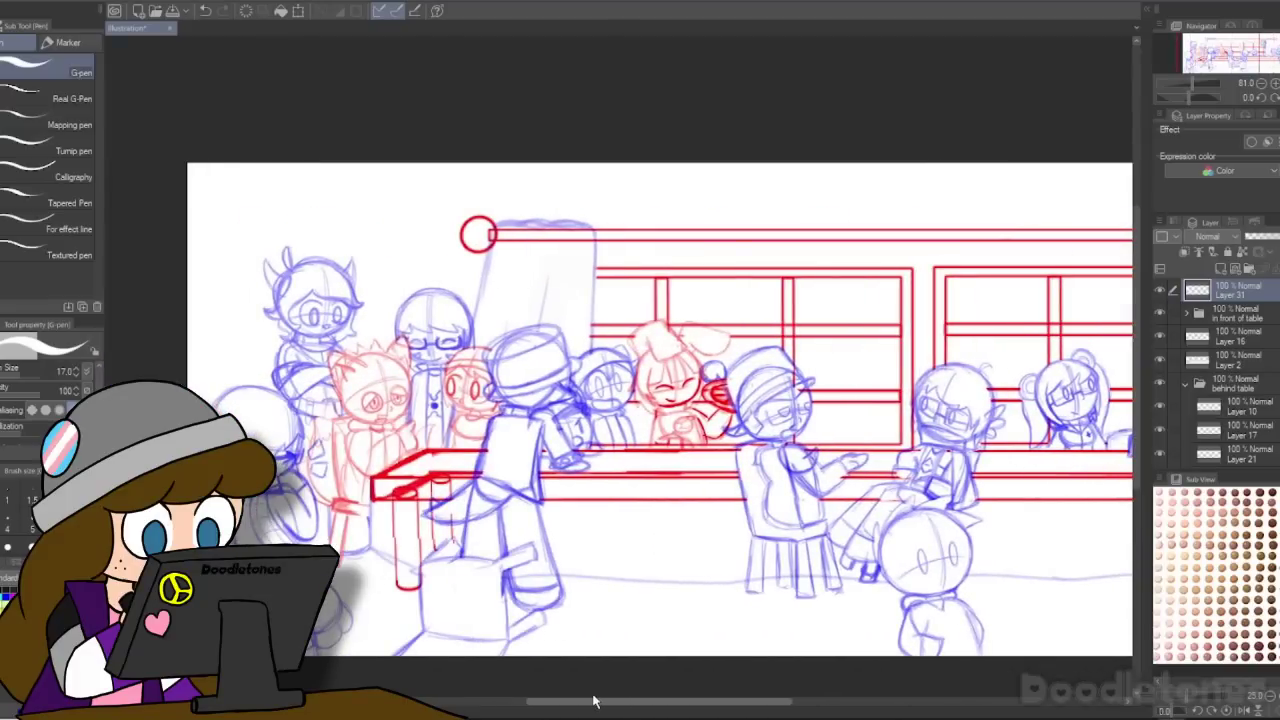
{"action": "scroll", "coordinate": [378, 655], "scroll_direction": "up", "scroll_amount": 4}
{"action": "left_click", "coordinate": [1221, 270]}
{"action": "scroll", "coordinate": [662, 550], "scroll_direction": "up", "scroll_amount": 1}
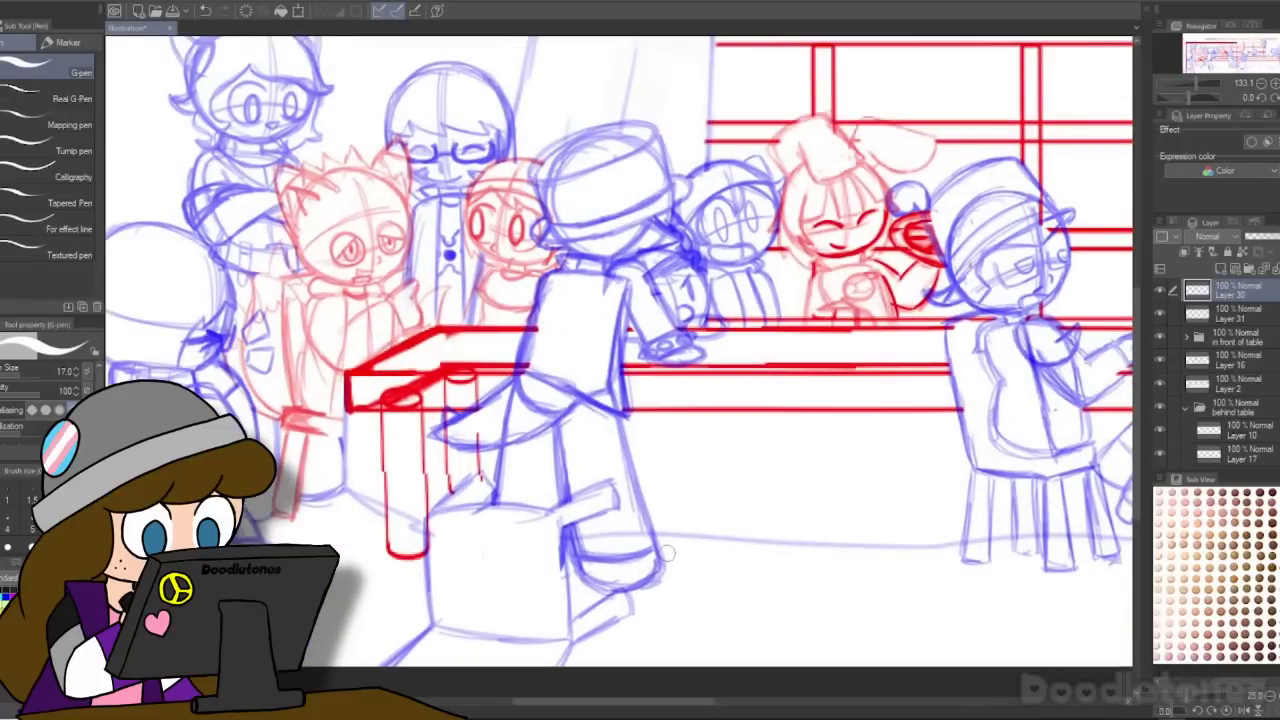
{"action": "key", "text": "b"}
{"action": "left_click_drag", "start_coordinate": [1136, 410], "coordinate": [1136, 442]}
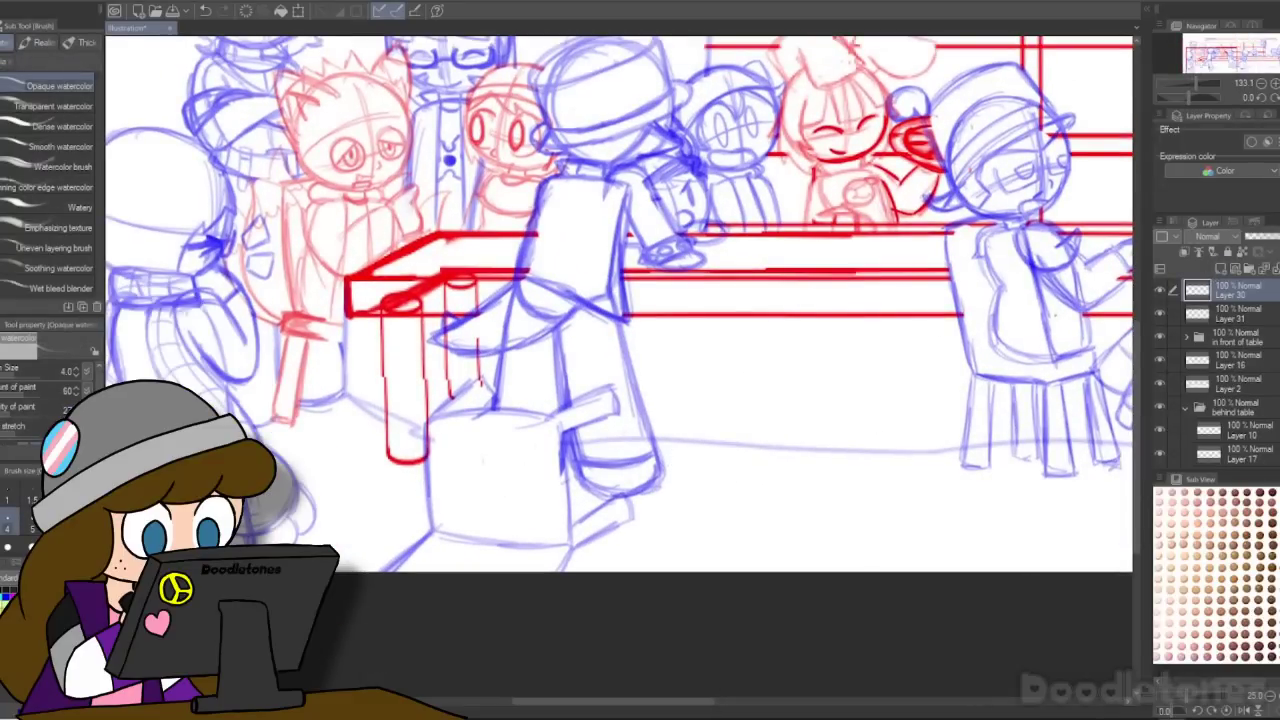
{"action": "left_click_drag", "start_coordinate": [820, 476], "coordinate": [645, 530]}
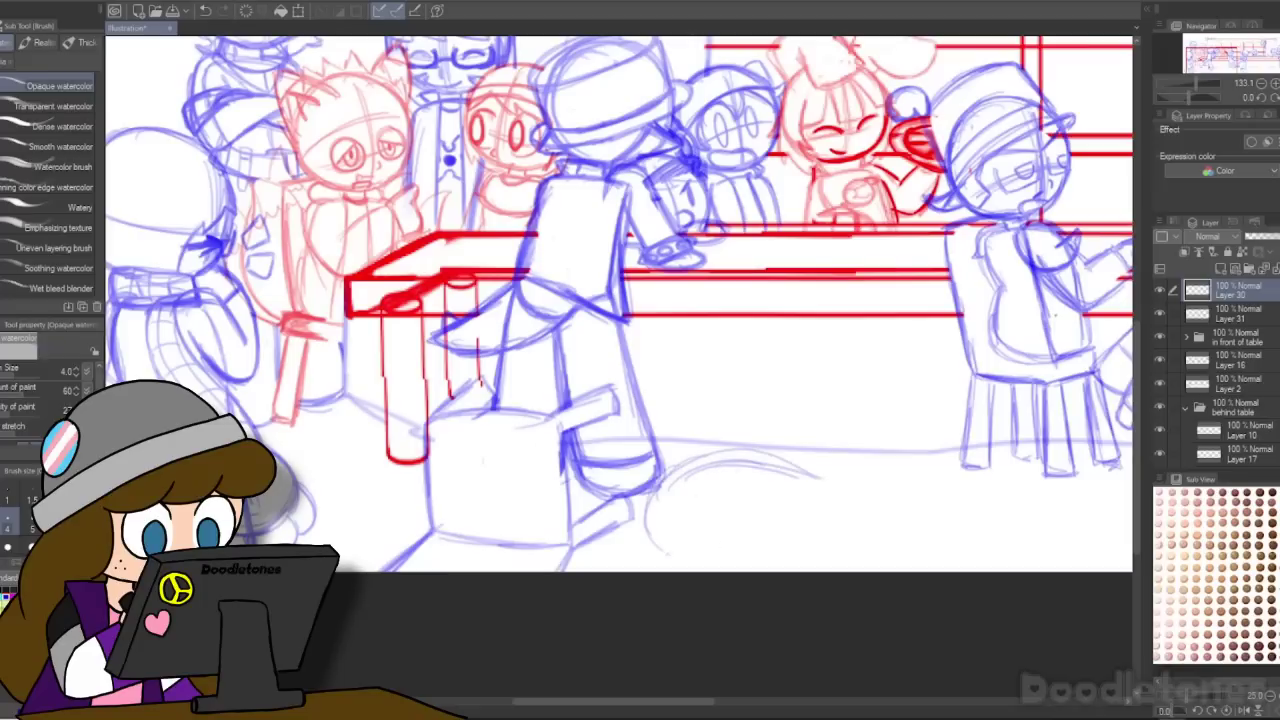
Step: Lasso the arched back line and move it up toward the table
{"action": "key", "text": "m"}
{"action": "mouse_move", "coordinate": [690, 571]}
{"action": "left_mouse_down"}
{"action": "mouse_move", "coordinate": [786, 368]}
{"action": "mouse_move", "coordinate": [600, 540]}
{"action": "left_mouse_up"}
{"action": "key", "text": "ctrl+t"}
{"action": "left_click_drag", "start_coordinate": [745, 480], "coordinate": [742, 425]}
{"action": "key", "text": "Return"}
{"action": "key", "text": "ctrl+d"}
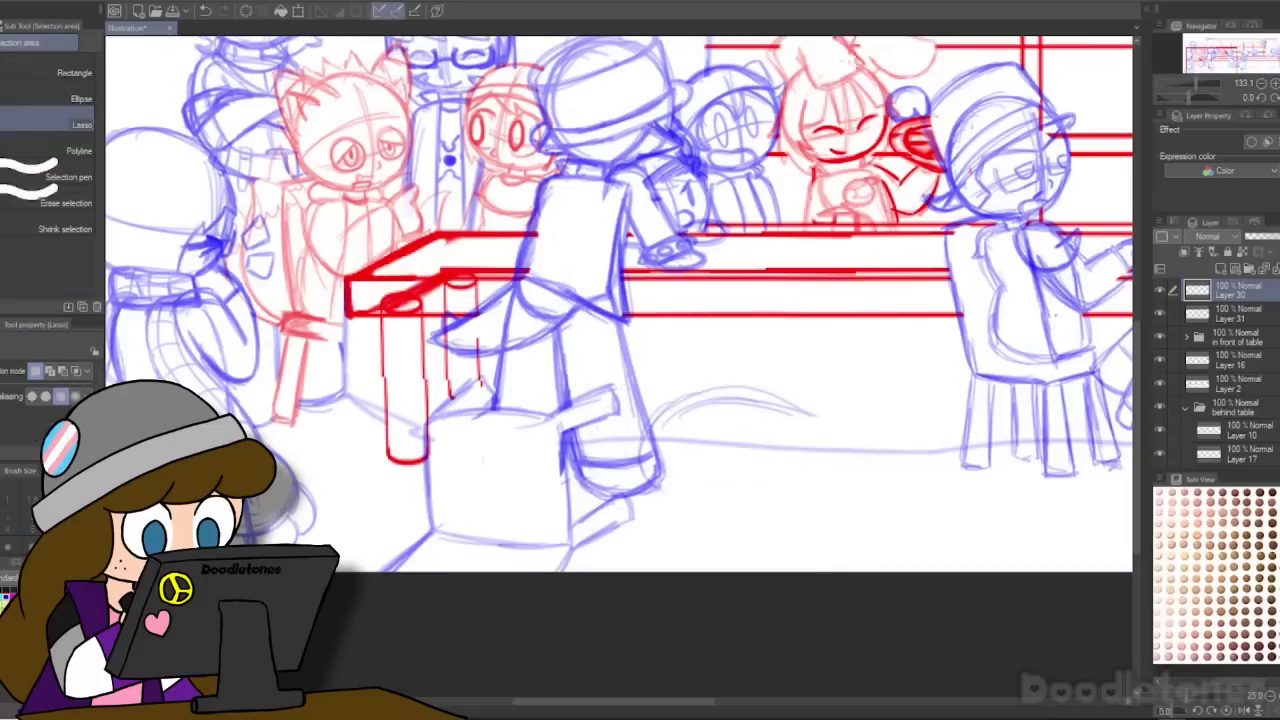
Step: Sketch a large round head at the chair-side end of the arched back
{"action": "scroll", "coordinate": [860, 519], "scroll_direction": "up", "scroll_amount": 2}
{"action": "scroll", "coordinate": [859, 518], "scroll_direction": "up", "scroll_amount": 3}
{"action": "key", "text": "b"}
{"action": "mouse_move", "coordinate": [860, 304]}
{"action": "left_mouse_down"}
{"action": "mouse_move", "coordinate": [800, 438]}
{"action": "mouse_move", "coordinate": [830, 466]}
{"action": "left_mouse_up"}
{"action": "mouse_move", "coordinate": [780, 380]}
{"action": "left_mouse_down"}
{"action": "mouse_move", "coordinate": [910, 290]}
{"action": "mouse_move", "coordinate": [955, 370]}
{"action": "left_mouse_up"}
{"action": "left_click_drag", "start_coordinate": [950, 300], "coordinate": [915, 450]}
{"action": "left_click_drag", "start_coordinate": [948, 376], "coordinate": [868, 466]}
{"action": "mouse_move", "coordinate": [822, 314]}
{"action": "left_mouse_down"}
{"action": "mouse_move", "coordinate": [800, 448]}
{"action": "mouse_move", "coordinate": [876, 468]}
{"action": "left_mouse_up"}
{"action": "mouse_move", "coordinate": [770, 368]}
{"action": "left_mouse_down"}
{"action": "mouse_move", "coordinate": [886, 464]}
{"action": "mouse_move", "coordinate": [918, 298]}
{"action": "left_mouse_up"}
{"action": "mouse_move", "coordinate": [790, 322]}
{"action": "left_mouse_down"}
{"action": "mouse_move", "coordinate": [947, 416]}
{"action": "mouse_move", "coordinate": [858, 464]}
{"action": "left_mouse_up"}
Step: Sketch the crawling creature's two front paws, its underside and a small hind foot
{"action": "left_click_drag", "start_coordinate": [760, 455], "coordinate": [845, 500]}
{"action": "left_click_drag", "start_coordinate": [882, 452], "coordinate": [940, 472]}
{"action": "mouse_move", "coordinate": [605, 388]}
{"action": "left_mouse_down"}
{"action": "mouse_move", "coordinate": [530, 490]}
{"action": "mouse_move", "coordinate": [759, 468]}
{"action": "left_mouse_up"}
{"action": "left_click_drag", "start_coordinate": [536, 452], "coordinate": [490, 525]}
{"action": "left_click_drag", "start_coordinate": [492, 505], "coordinate": [585, 485]}
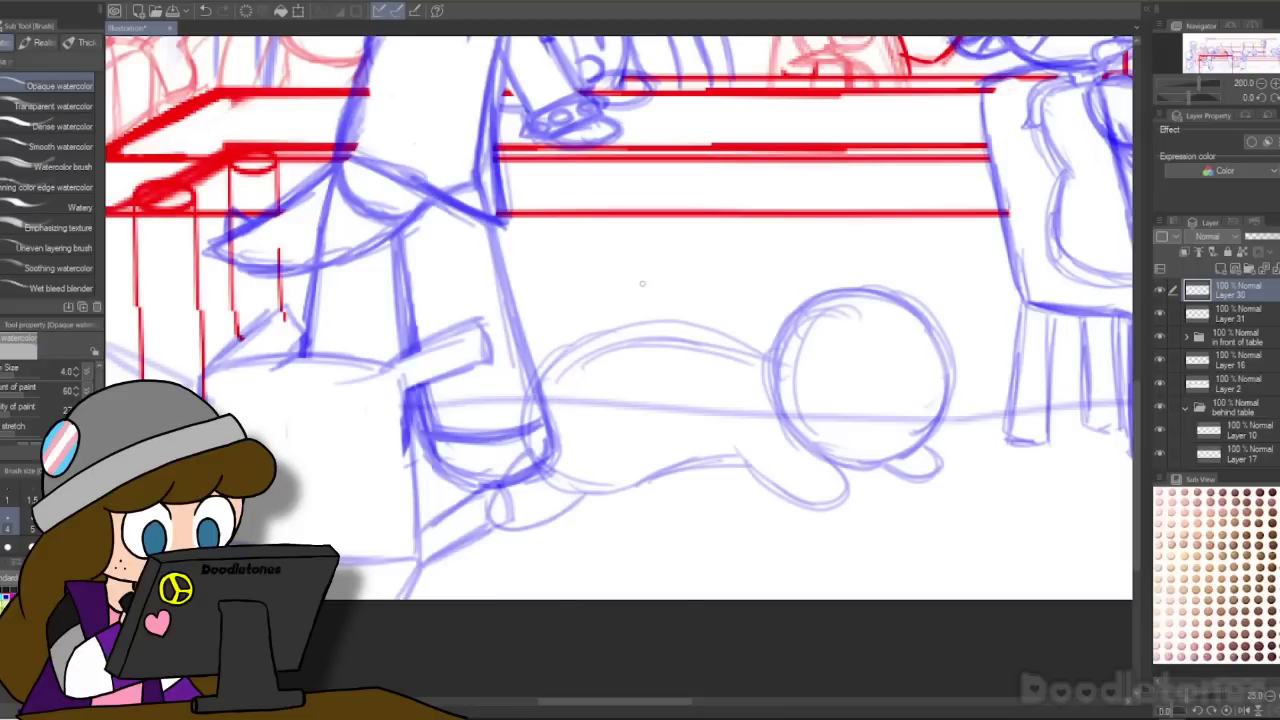
Step: Sketch a thick tail curving upward behind the creature, across the stool and the standing figure's legs
{"action": "mouse_move", "coordinate": [598, 340]}
{"action": "left_mouse_down"}
{"action": "mouse_move", "coordinate": [436, 354]}
{"action": "mouse_move", "coordinate": [334, 312]}
{"action": "mouse_move", "coordinate": [420, 354]}
{"action": "left_mouse_up"}
{"action": "left_click_drag", "start_coordinate": [322, 305], "coordinate": [338, 370]}
{"action": "mouse_move", "coordinate": [268, 262]}
{"action": "left_mouse_down"}
{"action": "mouse_move", "coordinate": [320, 400]}
{"action": "mouse_move", "coordinate": [430, 462]}
{"action": "left_mouse_up"}
{"action": "left_click_drag", "start_coordinate": [300, 395], "coordinate": [500, 465]}
{"action": "left_click_drag", "start_coordinate": [335, 430], "coordinate": [538, 474]}
{"action": "mouse_move", "coordinate": [236, 300]}
{"action": "left_mouse_down"}
{"action": "mouse_move", "coordinate": [266, 314]}
{"action": "mouse_move", "coordinate": [288, 376]}
{"action": "left_mouse_up"}
{"action": "left_click_drag", "start_coordinate": [250, 338], "coordinate": [362, 434]}
{"action": "left_click_drag", "start_coordinate": [290, 276], "coordinate": [404, 350]}
{"action": "left_click_drag", "start_coordinate": [244, 328], "coordinate": [506, 472]}
Step: Reinforce the creature's underside from the tail to the front paw and the arched line of its back
{"action": "left_click_drag", "start_coordinate": [414, 467], "coordinate": [542, 492]}
{"action": "left_click_drag", "start_coordinate": [446, 470], "coordinate": [602, 488]}
{"action": "left_click_drag", "start_coordinate": [372, 456], "coordinate": [643, 482]}
{"action": "left_click_drag", "start_coordinate": [504, 490], "coordinate": [704, 456]}
{"action": "mouse_move", "coordinate": [644, 488]}
{"action": "left_mouse_down"}
{"action": "mouse_move", "coordinate": [709, 450]}
{"action": "mouse_move", "coordinate": [748, 458]}
{"action": "left_mouse_up"}
{"action": "left_click_drag", "start_coordinate": [712, 320], "coordinate": [538, 364]}
{"action": "left_click_drag", "start_coordinate": [758, 322], "coordinate": [564, 356]}
{"action": "left_click_drag", "start_coordinate": [774, 316], "coordinate": [638, 354]}
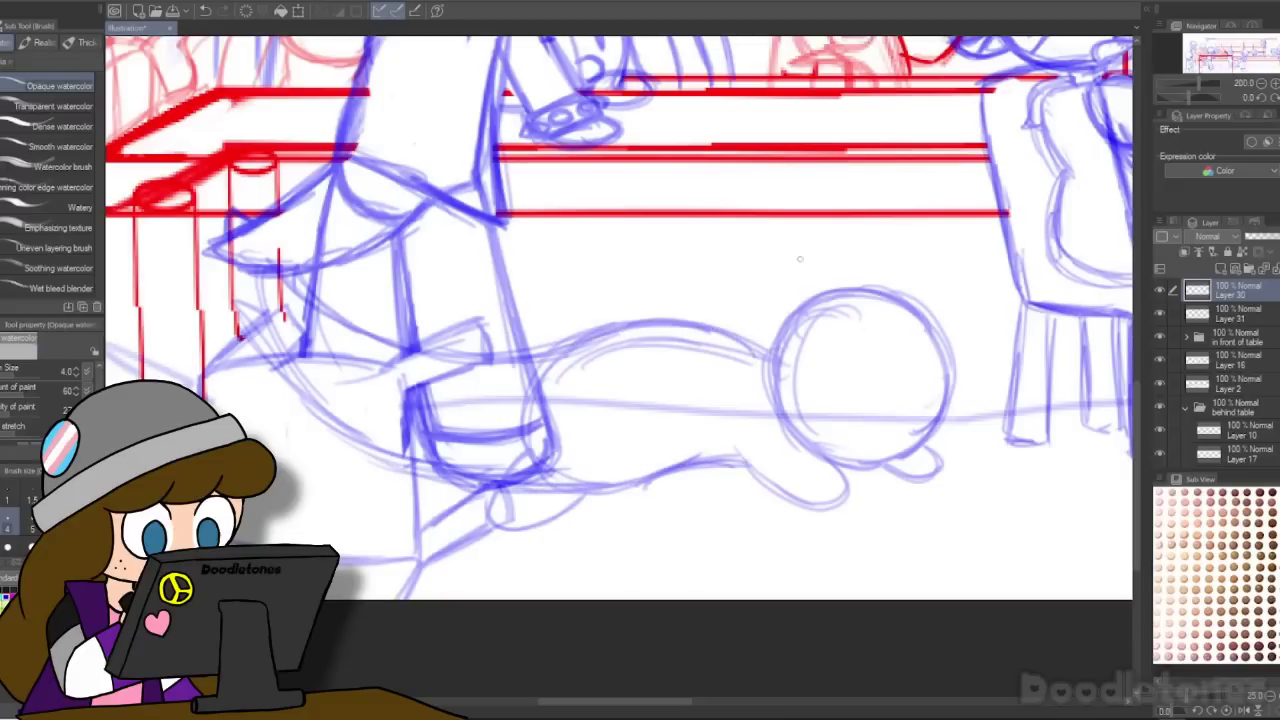
Step: Draw curved guidelines across the creature's head and add two tall oval eyes
{"action": "left_click_drag", "start_coordinate": [880, 298], "coordinate": [866, 438]}
{"action": "left_click_drag", "start_coordinate": [886, 306], "coordinate": [884, 458]}
{"action": "left_click_drag", "start_coordinate": [804, 420], "coordinate": [932, 391]}
{"action": "left_click_drag", "start_coordinate": [858, 366], "coordinate": [856, 368]}
{"action": "left_click_drag", "start_coordinate": [916, 358], "coordinate": [916, 360]}
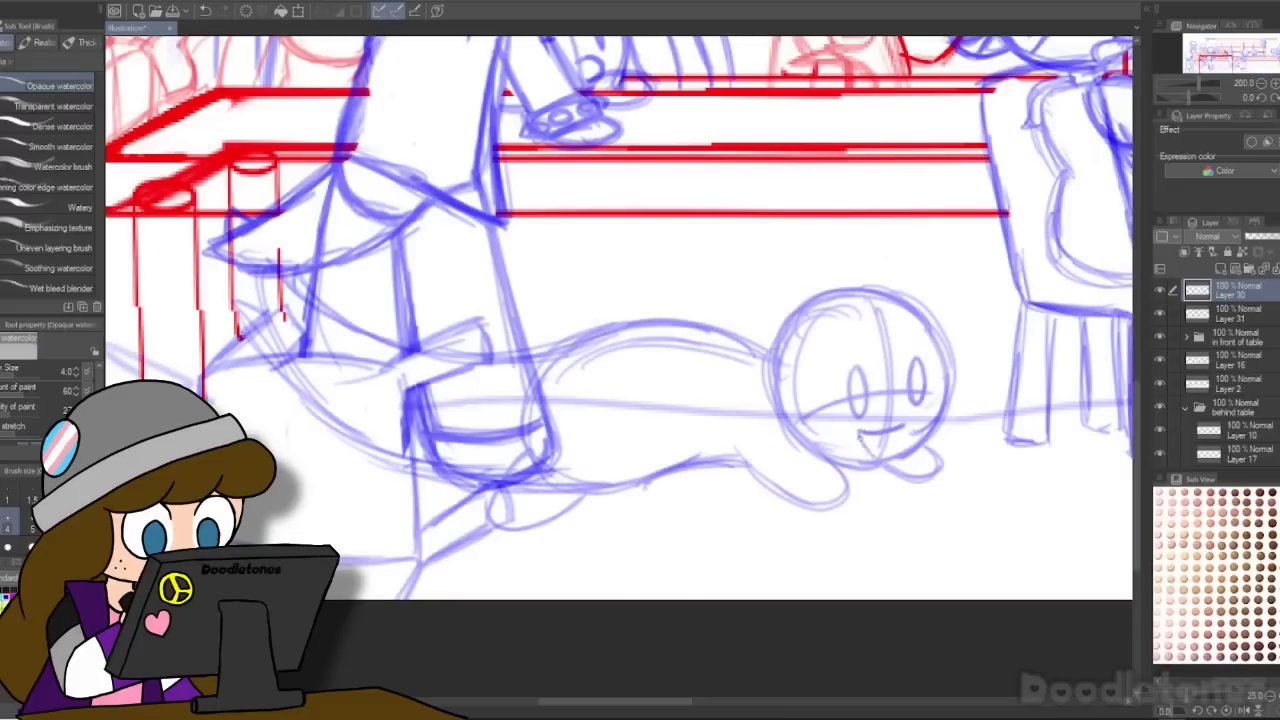
Step: Undo the small smile and redraw the creature's mouth as a wide open grin
{"action": "key", "text": "ctrl+z"}
{"action": "key", "text": "ctrl+z"}
{"action": "key", "text": "ctrl+z"}
{"action": "mouse_move", "coordinate": [886, 432]}
{"action": "left_mouse_down"}
{"action": "mouse_move", "coordinate": [836, 446]}
{"action": "mouse_move", "coordinate": [868, 464]}
{"action": "left_mouse_up"}
{"action": "left_click_drag", "start_coordinate": [856, 430], "coordinate": [899, 431]}
{"action": "left_click_drag", "start_coordinate": [744, 273], "coordinate": [854, 340]}
{"action": "key", "text": "ctrl+z"}
{"action": "mouse_move", "coordinate": [736, 243]}
{"action": "left_mouse_down"}
{"action": "mouse_move", "coordinate": [850, 352]}
{"action": "mouse_move", "coordinate": [832, 342]}
{"action": "mouse_move", "coordinate": [810, 361]}
{"action": "left_mouse_up"}
{"action": "key", "text": "ctrl+z"}
{"action": "key", "text": "ctrl+z"}
{"action": "key", "text": "ctrl+z"}
Step: Sketch two tall pointed ears on the creature's head with jagged inner fur
{"action": "mouse_move", "coordinate": [738, 204]}
{"action": "left_mouse_down"}
{"action": "mouse_move", "coordinate": [832, 290]}
{"action": "mouse_move", "coordinate": [780, 330]}
{"action": "mouse_move", "coordinate": [808, 343]}
{"action": "mouse_move", "coordinate": [832, 300]}
{"action": "left_mouse_up"}
{"action": "left_click_drag", "start_coordinate": [774, 228], "coordinate": [833, 314]}
{"action": "left_click_drag", "start_coordinate": [870, 234], "coordinate": [896, 298]}
{"action": "left_click_drag", "start_coordinate": [864, 190], "coordinate": [896, 306]}
{"action": "left_click_drag", "start_coordinate": [866, 188], "coordinate": [934, 319]}
{"action": "left_click_drag", "start_coordinate": [908, 224], "coordinate": [938, 330]}
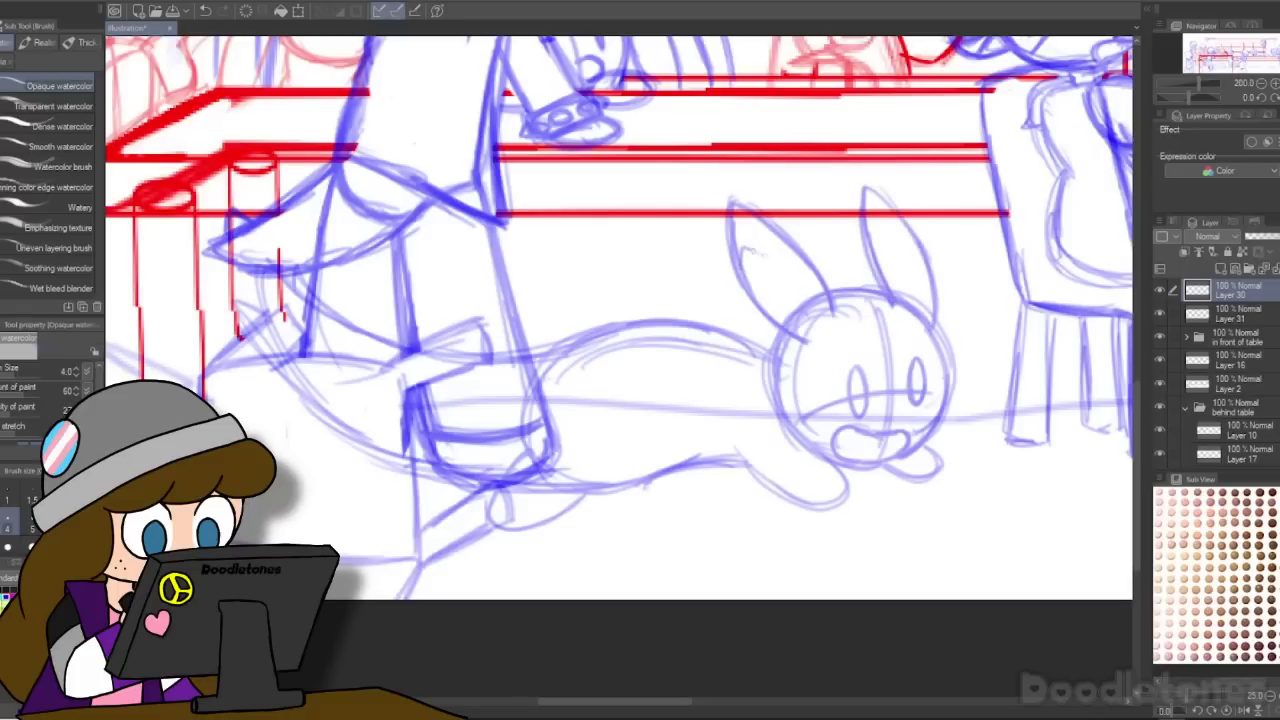
{"action": "key", "text": "ctrl+z"}
{"action": "mouse_move", "coordinate": [892, 304]}
{"action": "left_mouse_down"}
{"action": "mouse_move", "coordinate": [864, 190]}
{"action": "mouse_move", "coordinate": [934, 328]}
{"action": "left_mouse_up"}
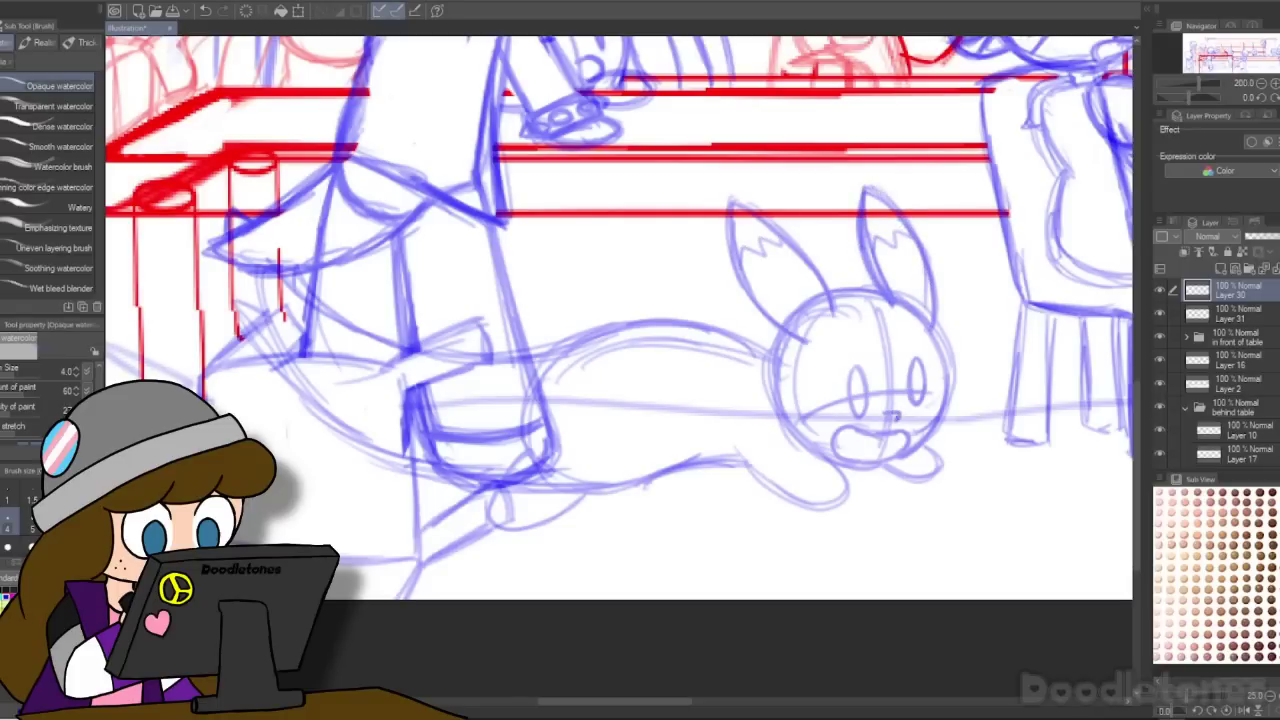
Step: Add band lines around the creature's torso and front paw, and outline a double-arched mask around its eyes
{"action": "left_click_drag", "start_coordinate": [882, 476], "coordinate": [944, 462]}
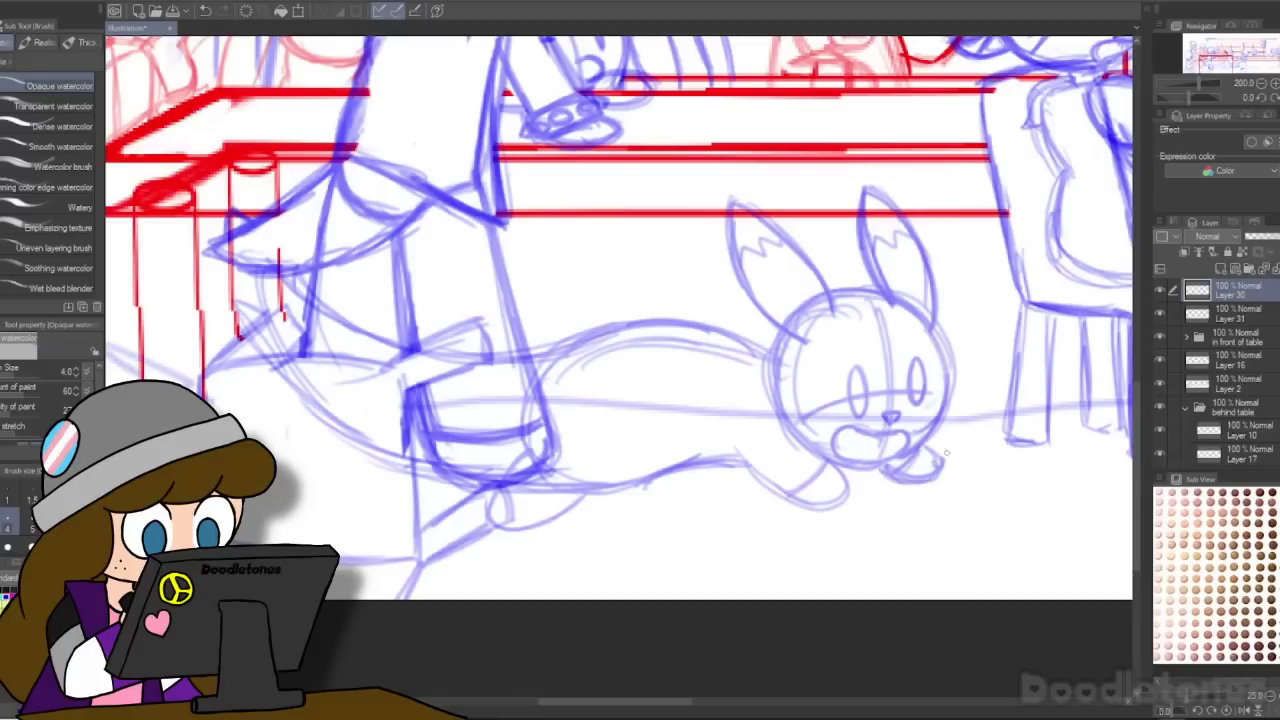
{"action": "mouse_move", "coordinate": [596, 344]}
{"action": "left_mouse_down"}
{"action": "mouse_move", "coordinate": [584, 484]}
{"action": "mouse_move", "coordinate": [605, 476]}
{"action": "left_mouse_up"}
{"action": "left_click_drag", "start_coordinate": [778, 488], "coordinate": [822, 456]}
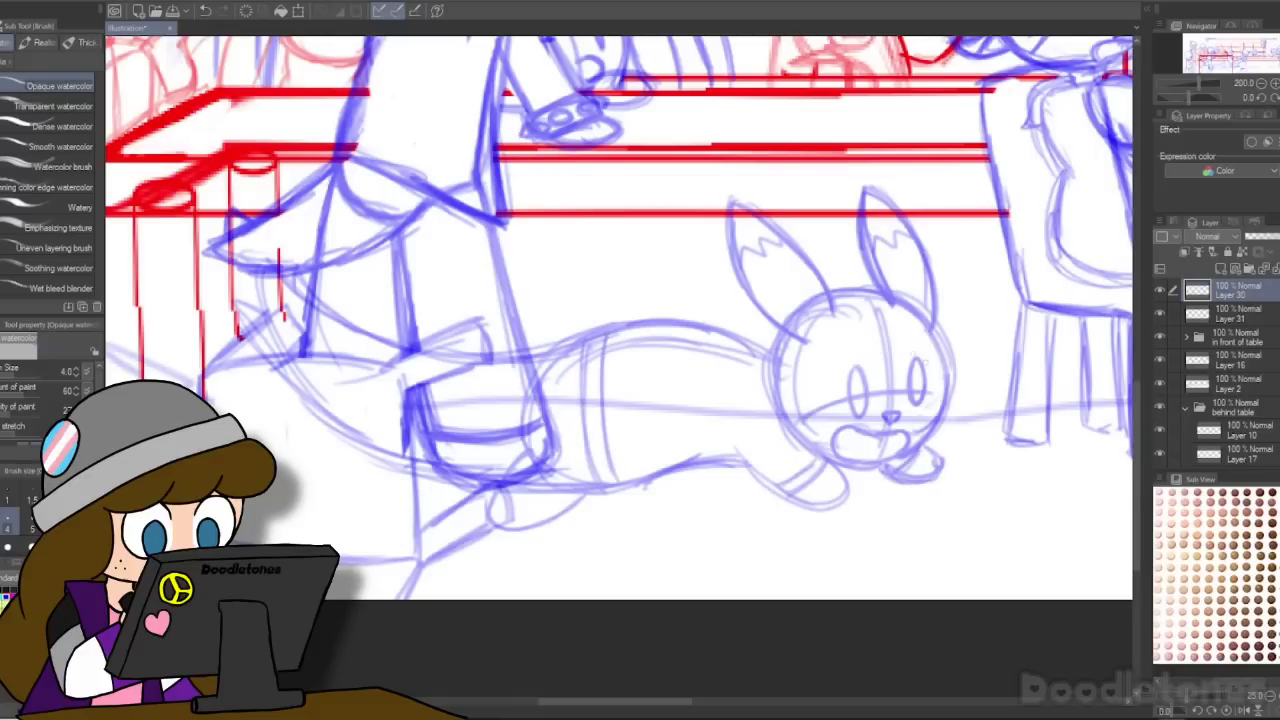
{"action": "mouse_move", "coordinate": [892, 342]}
{"action": "left_mouse_down"}
{"action": "mouse_move", "coordinate": [836, 452]}
{"action": "mouse_move", "coordinate": [902, 362]}
{"action": "mouse_move", "coordinate": [950, 418]}
{"action": "left_mouse_up"}
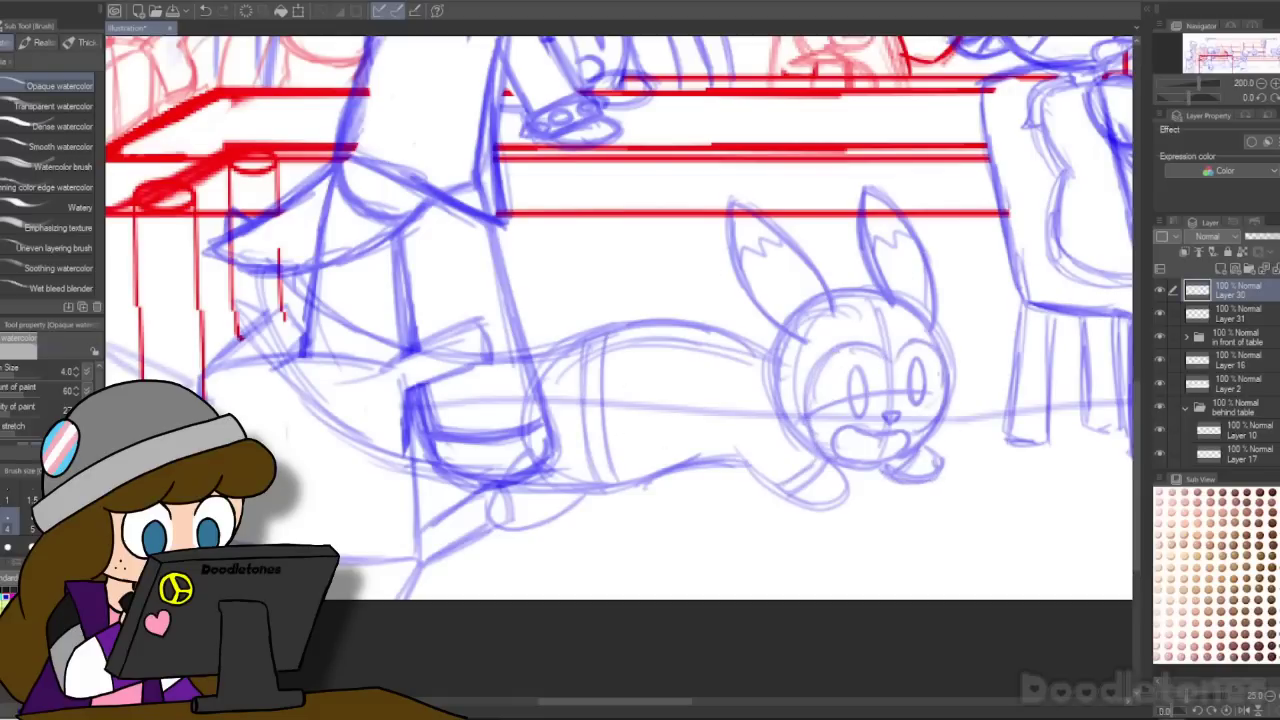
{"action": "left_click_drag", "start_coordinate": [856, 340], "coordinate": [806, 456]}
Step: Sketch curved stripes across the creature's tail
{"action": "left_click_drag", "start_coordinate": [344, 427], "coordinate": [380, 342]}
{"action": "left_click_drag", "start_coordinate": [400, 454], "coordinate": [420, 360]}
{"action": "left_click_drag", "start_coordinate": [475, 470], "coordinate": [481, 376]}
{"action": "mouse_move", "coordinate": [543, 477]}
{"action": "left_mouse_down"}
{"action": "mouse_move", "coordinate": [538, 359]}
{"action": "mouse_move", "coordinate": [464, 472]}
{"action": "left_mouse_up"}
{"action": "left_click_drag", "start_coordinate": [426, 356], "coordinate": [392, 452]}
{"action": "mouse_move", "coordinate": [380, 340]}
{"action": "left_mouse_down"}
{"action": "mouse_move", "coordinate": [338, 432]}
{"action": "mouse_move", "coordinate": [338, 420]}
{"action": "left_mouse_up"}
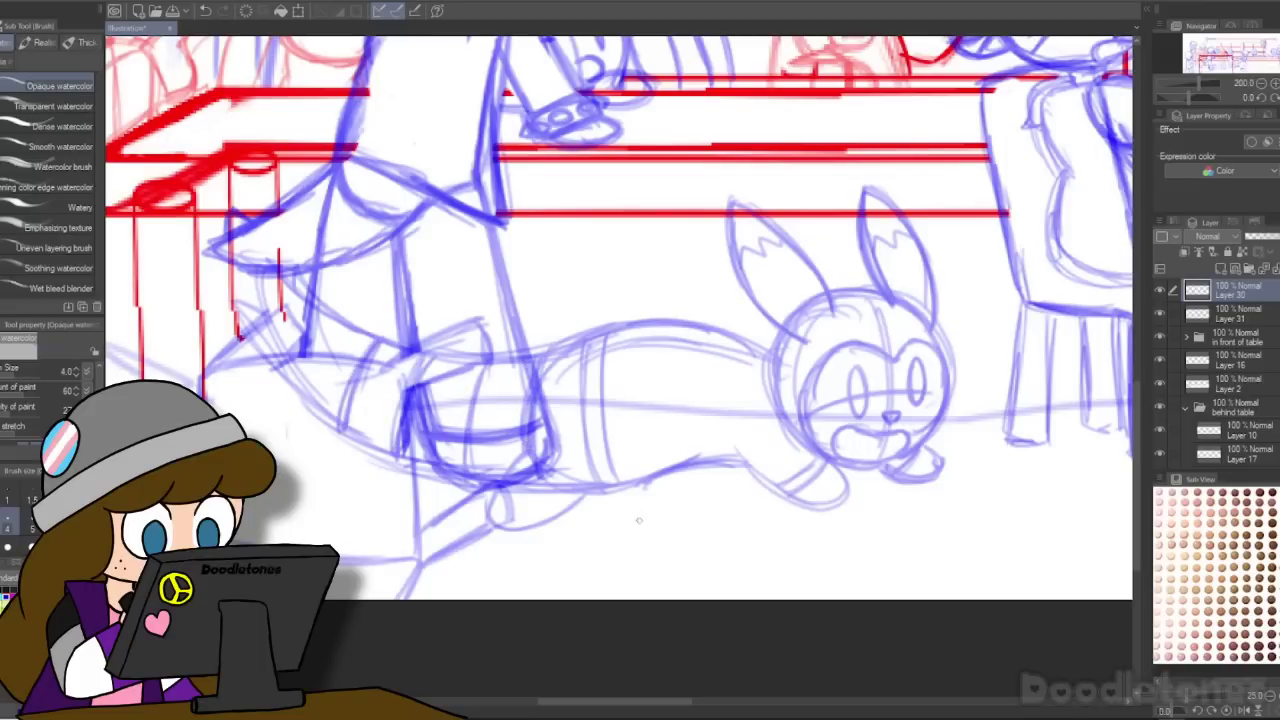
Step: Darken the creature's hind foot and add a thick curved band around its hips
{"action": "mouse_move", "coordinate": [530, 460]}
{"action": "left_mouse_down"}
{"action": "mouse_move", "coordinate": [496, 528]}
{"action": "mouse_move", "coordinate": [588, 496]}
{"action": "left_mouse_up"}
{"action": "left_click_drag", "start_coordinate": [606, 398], "coordinate": [566, 492]}
{"action": "left_click_drag", "start_coordinate": [576, 342], "coordinate": [568, 482]}
{"action": "mouse_move", "coordinate": [584, 340]}
{"action": "left_mouse_down"}
{"action": "mouse_move", "coordinate": [576, 484]}
{"action": "mouse_move", "coordinate": [560, 488]}
{"action": "left_mouse_up"}
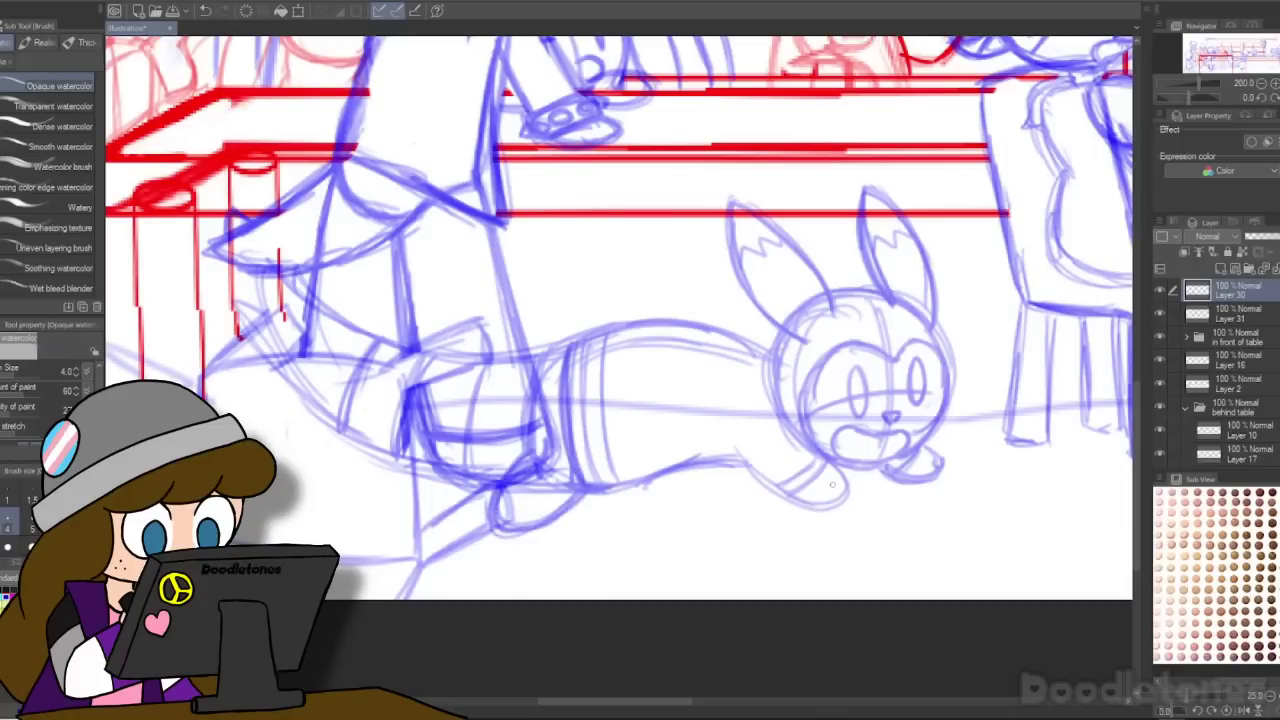
{"action": "scroll", "coordinate": [831, 485], "scroll_direction": "down", "scroll_amount": 1}
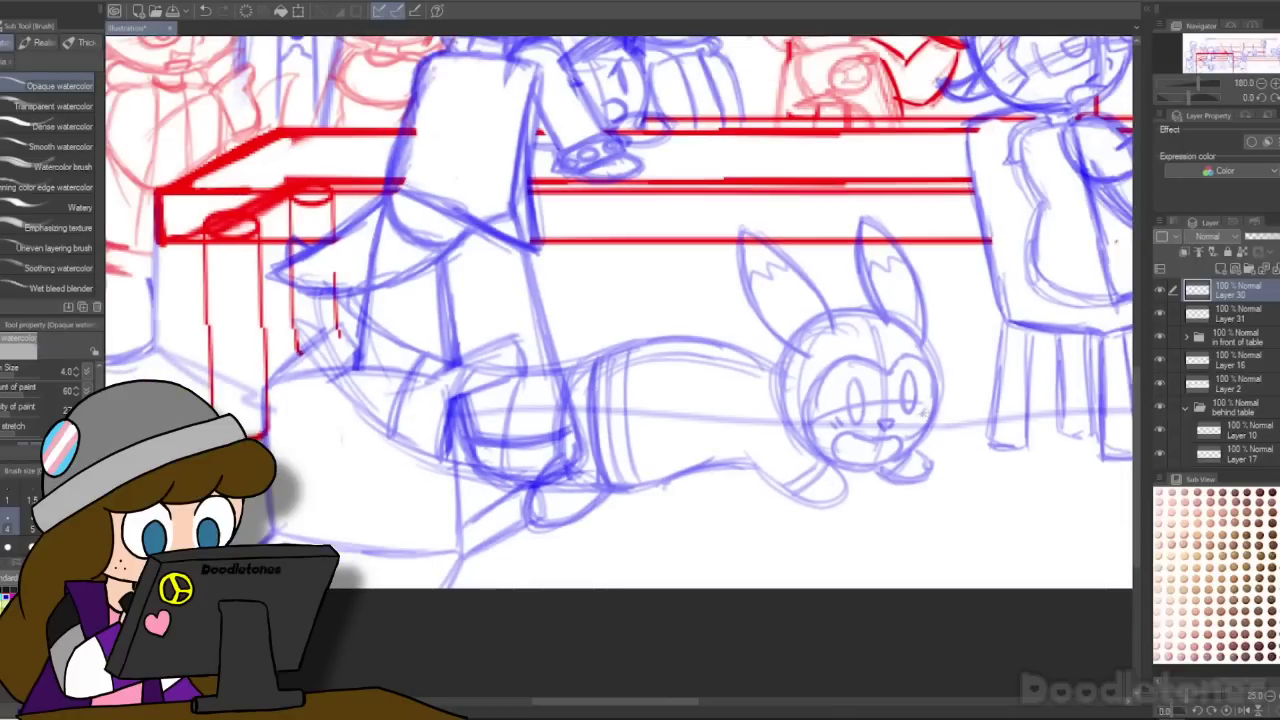
Step: Select the crawling creature with the lasso and move it left until its front half passes behind the legs of the figure leaning on the table
{"action": "scroll", "coordinate": [922, 428], "scroll_direction": "down", "scroll_amount": 5}
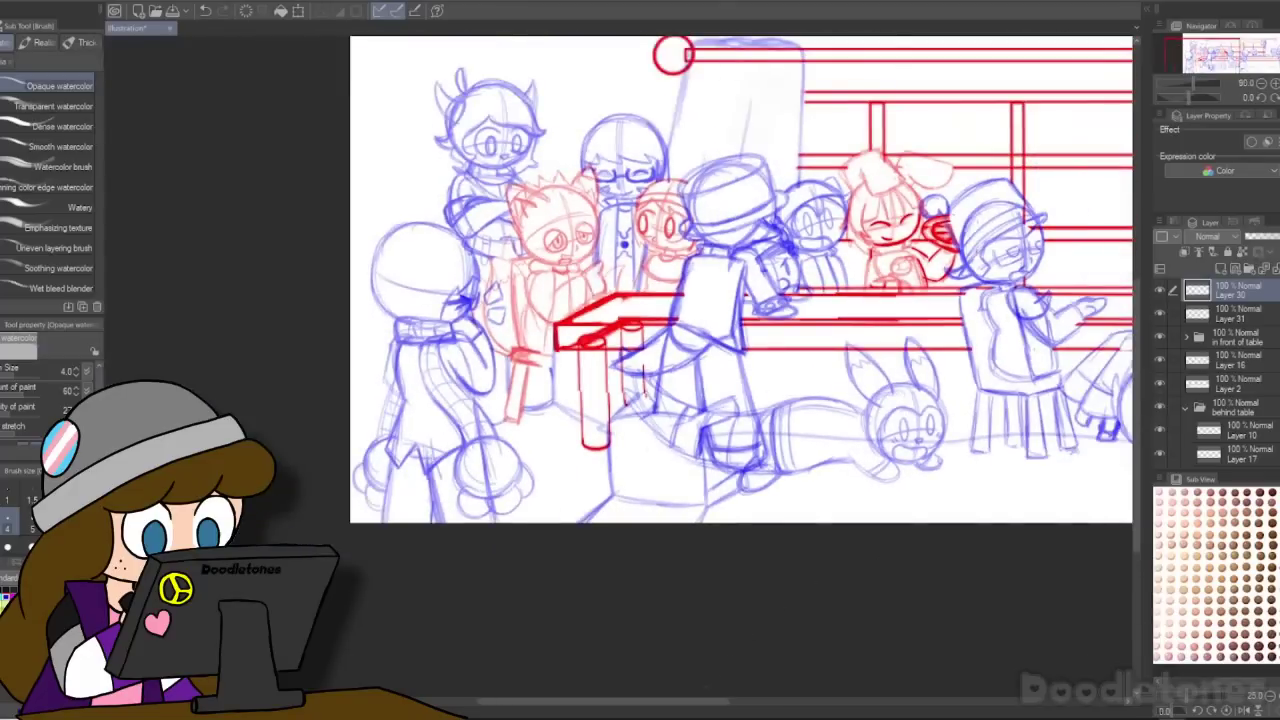
{"action": "left_click_drag", "start_coordinate": [615, 702], "coordinate": [669, 702]}
{"action": "scroll", "coordinate": [670, 524], "scroll_direction": "up", "scroll_amount": 1}
{"action": "key", "text": "m"}
{"action": "mouse_move", "coordinate": [738, 281]}
{"action": "left_mouse_down"}
{"action": "mouse_move", "coordinate": [318, 364]}
{"action": "mouse_move", "coordinate": [712, 259]}
{"action": "left_mouse_up"}
{"action": "key", "text": "ctrl+t"}
{"action": "mouse_move", "coordinate": [651, 450]}
{"action": "left_mouse_down"}
{"action": "mouse_move", "coordinate": [515, 461]}
{"action": "mouse_move", "coordinate": [567, 447]}
{"action": "mouse_move", "coordinate": [568, 434]}
{"action": "left_mouse_up"}
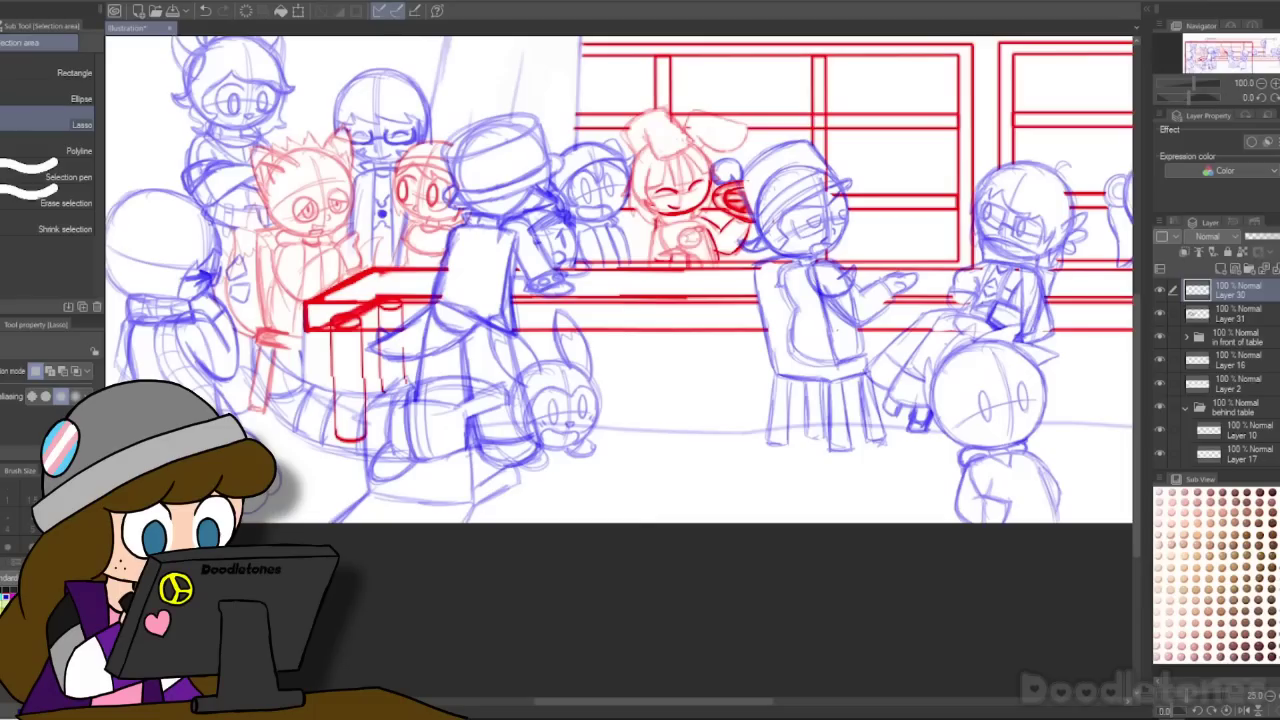
Step: Mask the table-leg and figure lines behind the creature with the G-pen at size 12, and merge its sketch layer down
{"action": "scroll", "coordinate": [212, 392], "scroll_direction": "up", "scroll_amount": 1}
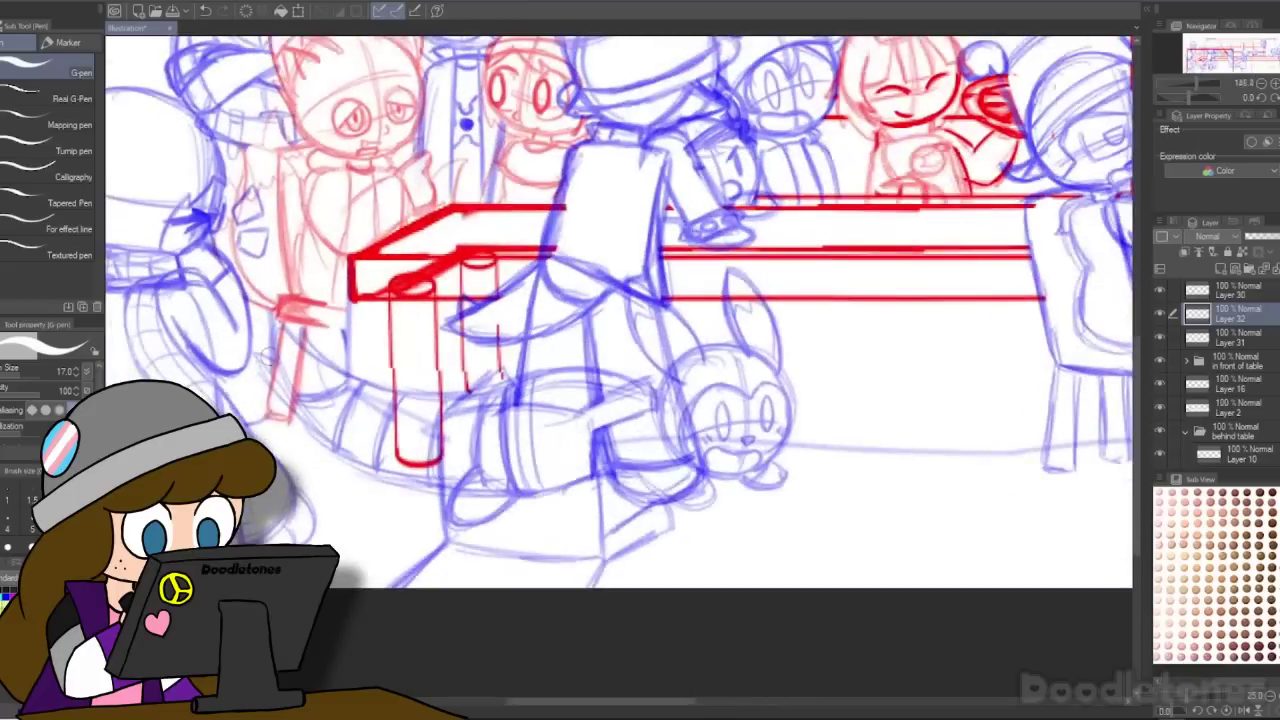
{"action": "key", "text": "bracketleft"}
{"action": "key", "text": "bracketleft"}
{"action": "left_click_drag", "start_coordinate": [300, 405], "coordinate": [291, 345]}
{"action": "mouse_move", "coordinate": [394, 392]}
{"action": "left_mouse_down"}
{"action": "mouse_move", "coordinate": [436, 409]}
{"action": "mouse_move", "coordinate": [400, 460]}
{"action": "left_mouse_up"}
{"action": "mouse_move", "coordinate": [460, 420]}
{"action": "left_mouse_down"}
{"action": "mouse_move", "coordinate": [592, 394]}
{"action": "mouse_move", "coordinate": [602, 400]}
{"action": "mouse_move", "coordinate": [570, 453]}
{"action": "mouse_move", "coordinate": [680, 461]}
{"action": "mouse_move", "coordinate": [694, 490]}
{"action": "left_mouse_up"}
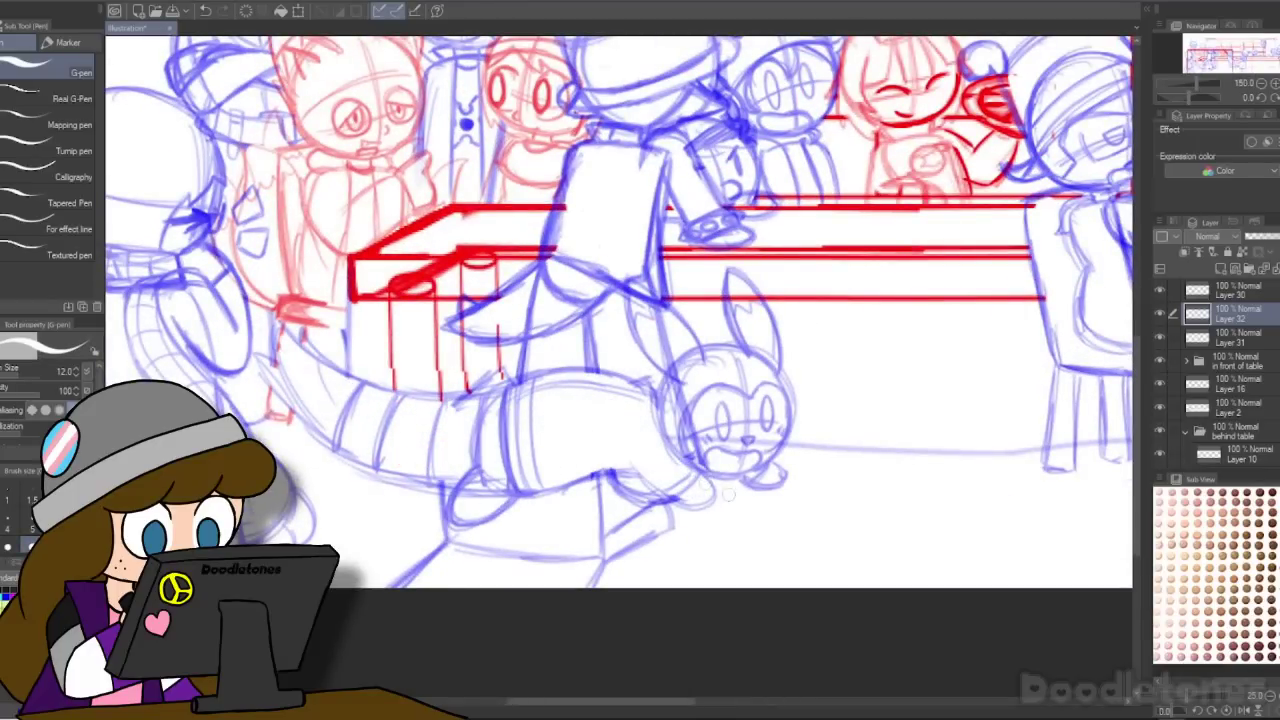
{"action": "left_click_drag", "start_coordinate": [688, 428], "coordinate": [690, 392]}
{"action": "left_click_drag", "start_coordinate": [704, 452], "coordinate": [765, 442]}
{"action": "left_click_drag", "start_coordinate": [645, 300], "coordinate": [652, 328]}
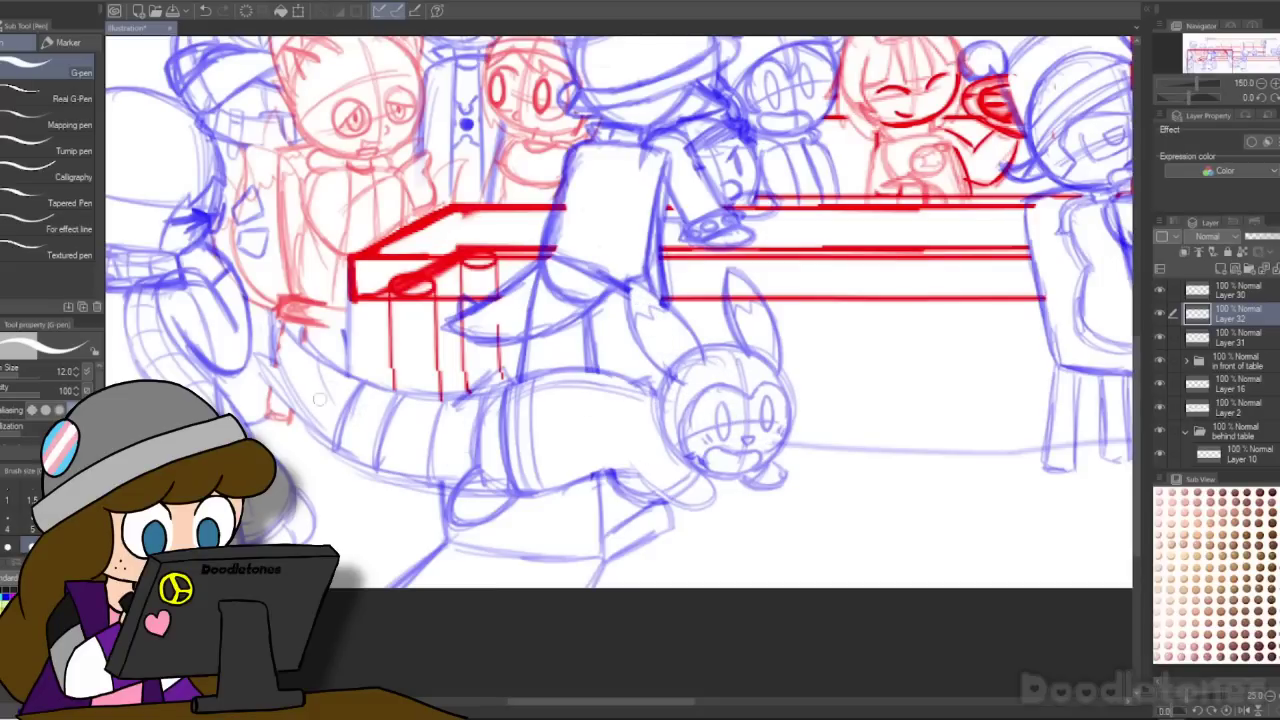
{"action": "left_click", "coordinate": [1238, 290]}
{"action": "left_click", "coordinate": [1276, 268]}
Step: Review the creature's placement in front of the table and the composition of the whole scene
{"action": "scroll", "coordinate": [997, 349], "scroll_direction": "down", "scroll_amount": 2}
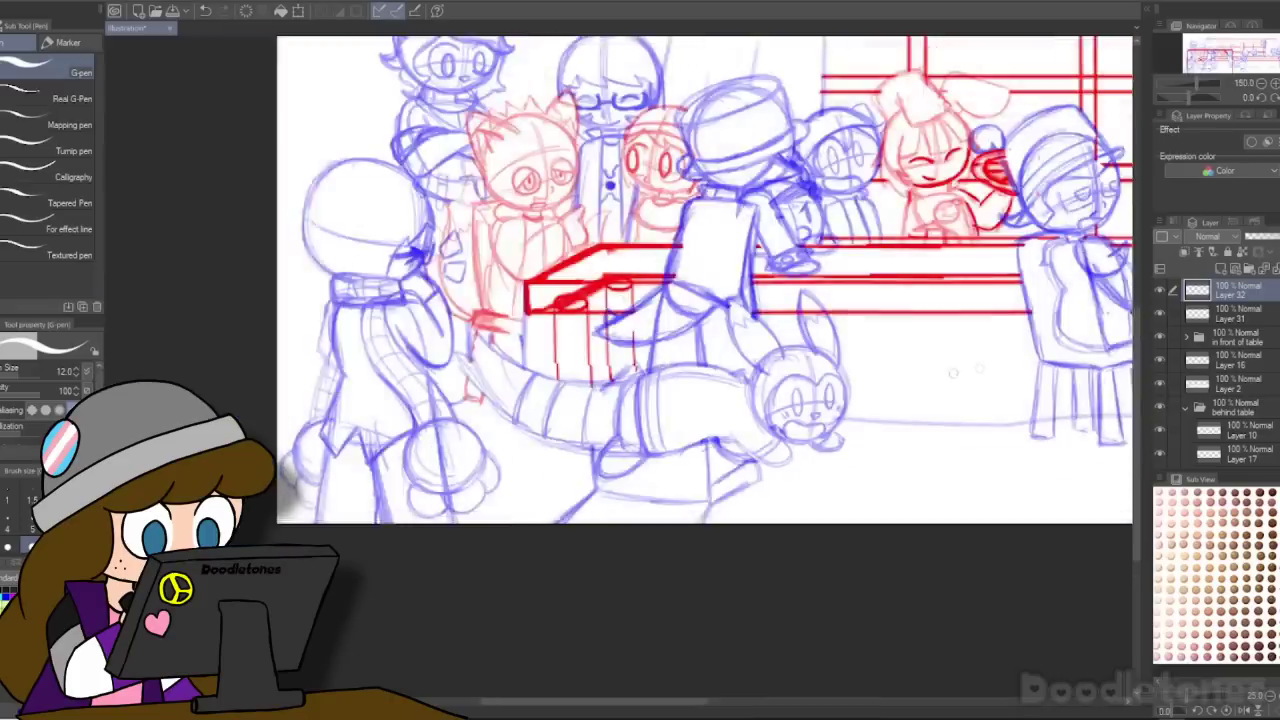
{"action": "left_click_drag", "start_coordinate": [649, 702], "coordinate": [697, 704]}
{"action": "scroll", "coordinate": [652, 430], "scroll_direction": "up", "scroll_amount": 4}
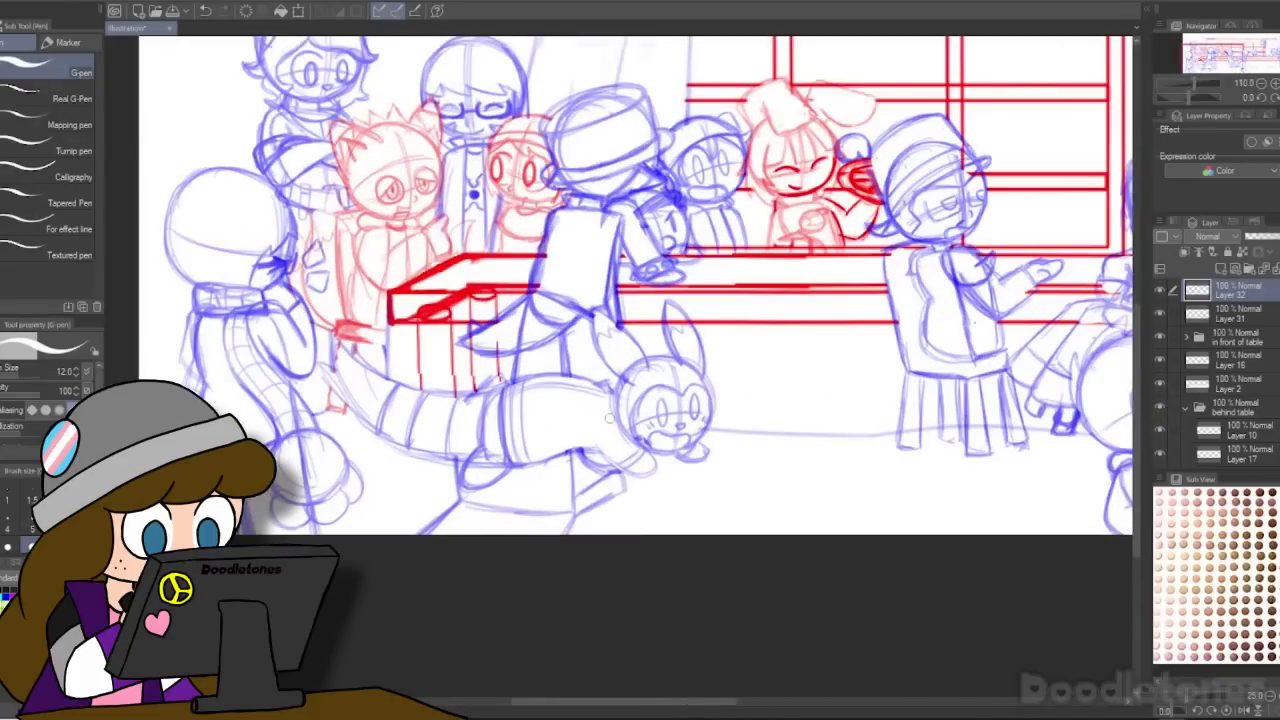
{"action": "scroll", "coordinate": [500, 410], "scroll_direction": "up", "scroll_amount": 3}
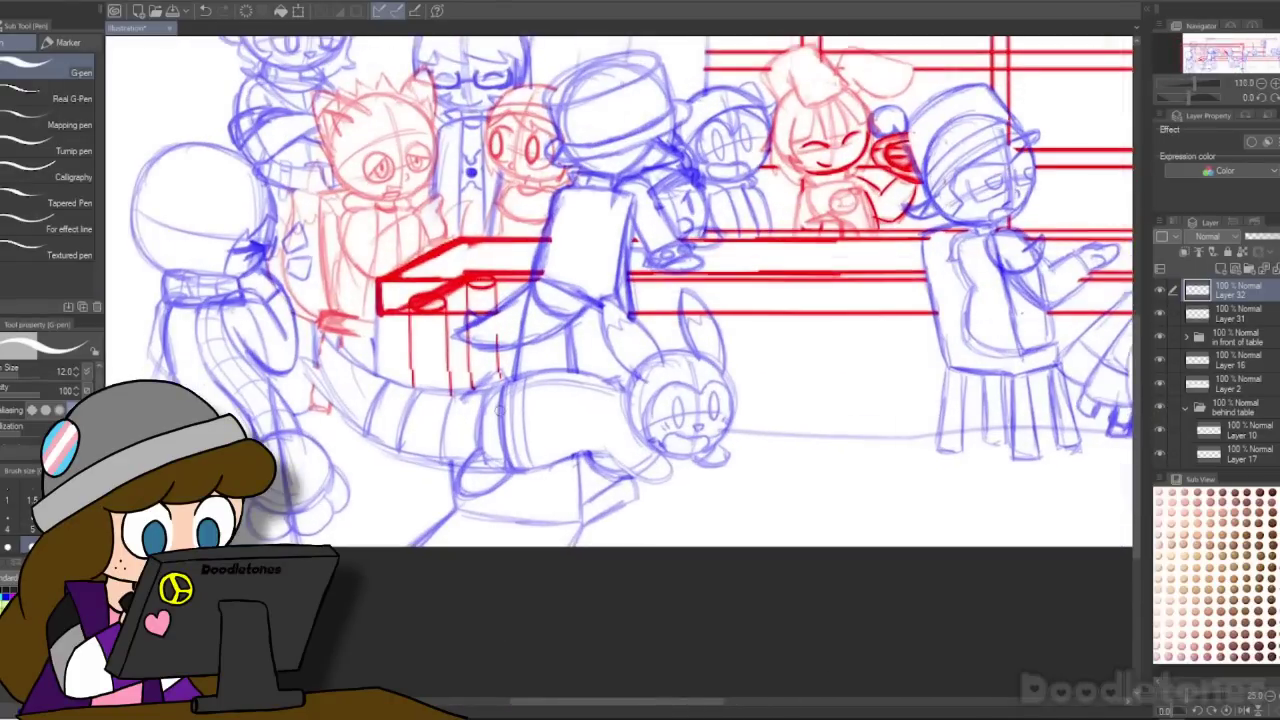
{"action": "key", "text": "b"}
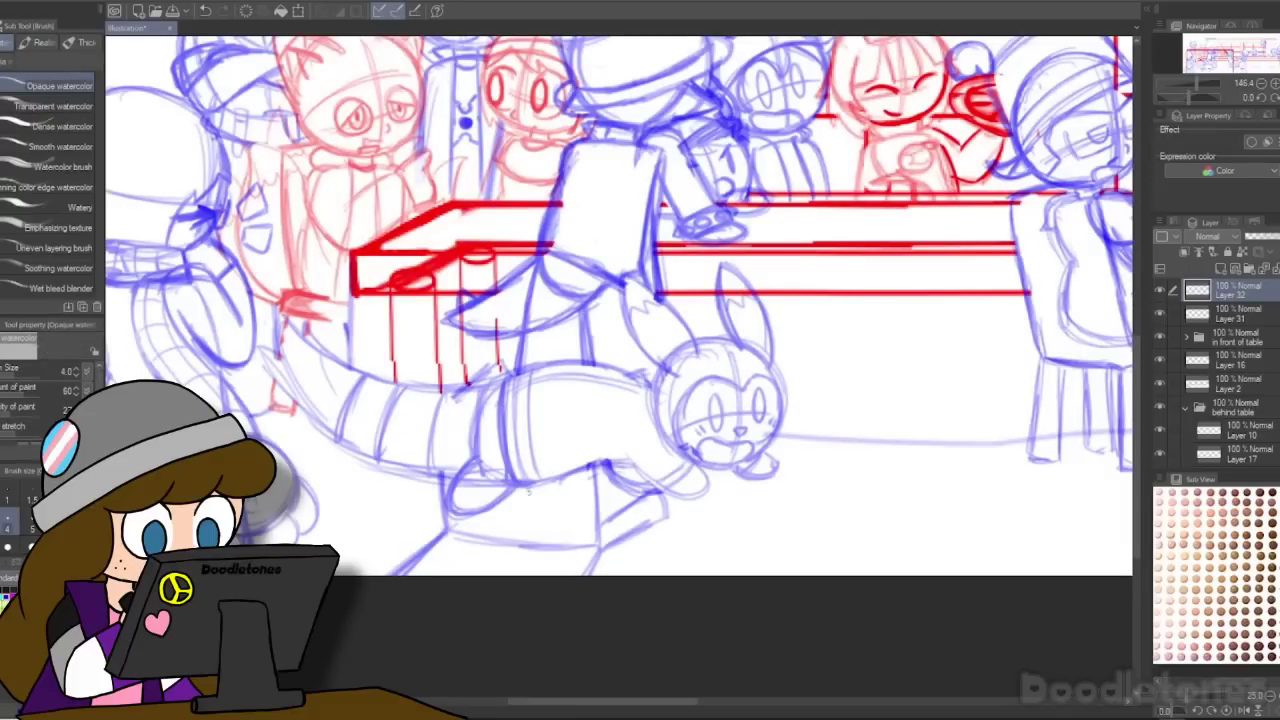
{"action": "scroll", "coordinate": [715, 345], "scroll_direction": "down", "scroll_amount": 8}
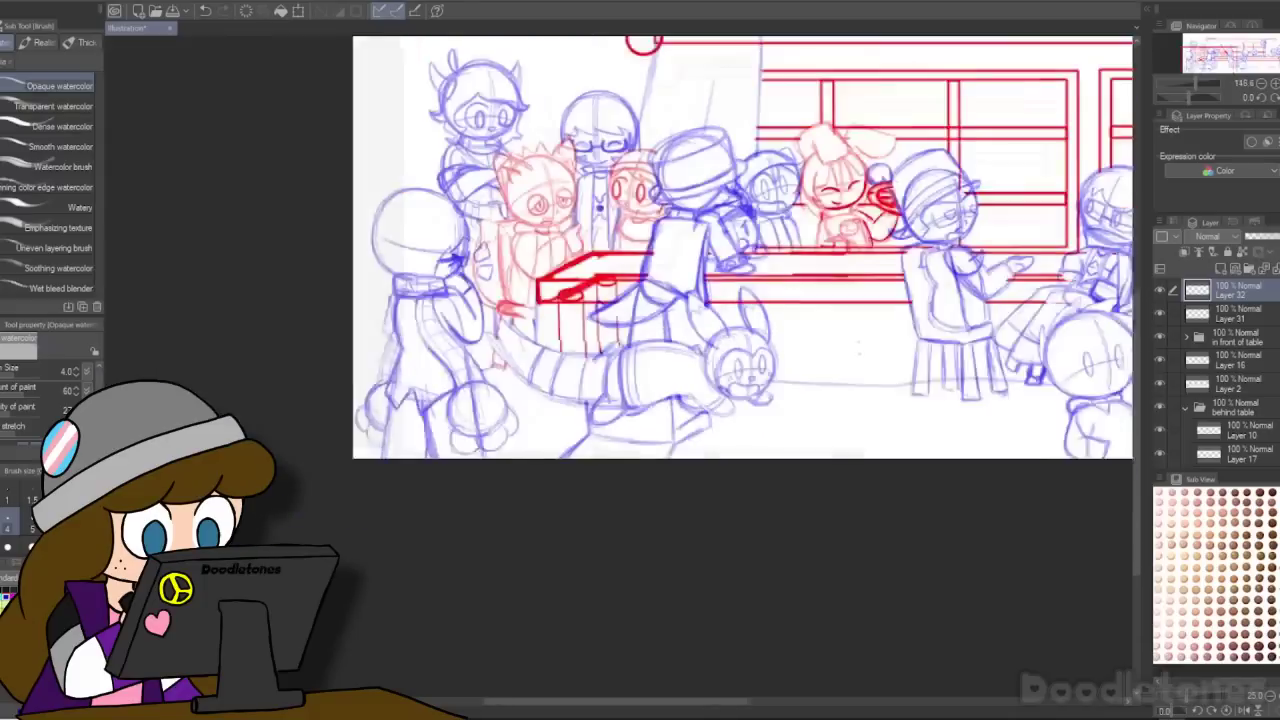
{"action": "left_click_drag", "start_coordinate": [597, 708], "coordinate": [719, 706]}
{"action": "scroll", "coordinate": [713, 446], "scroll_direction": "down", "scroll_amount": 4}
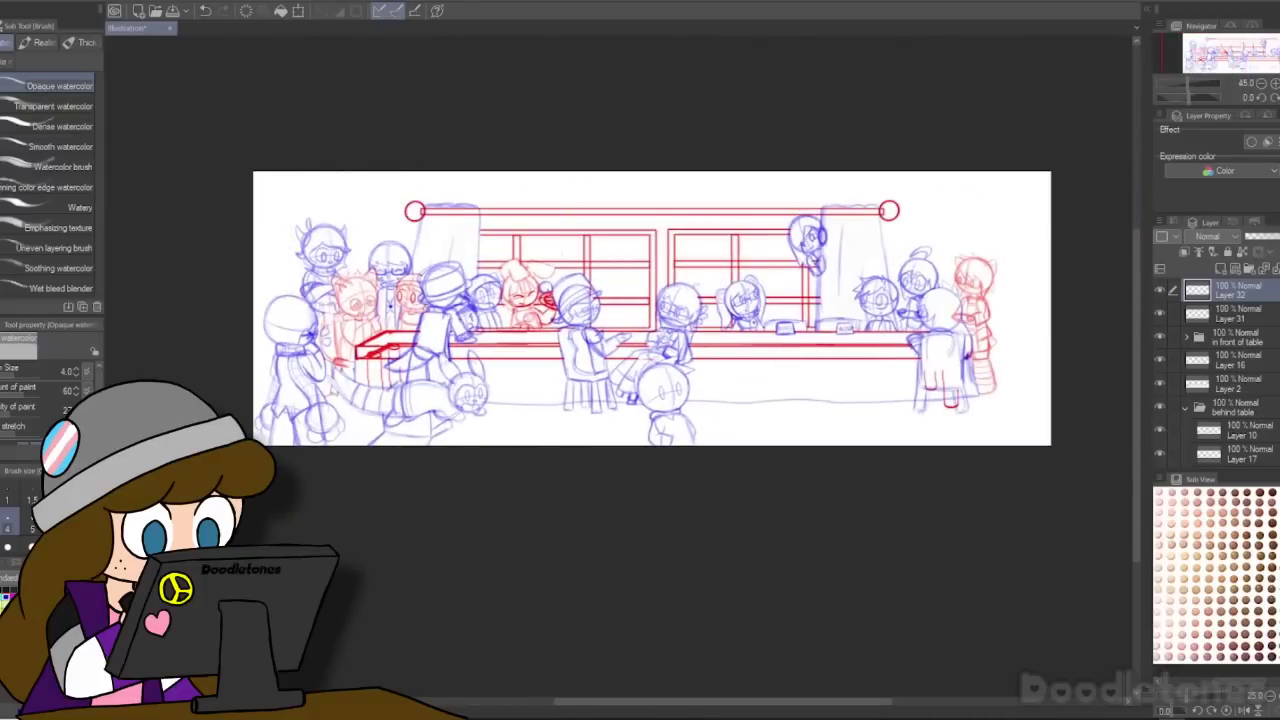
{"action": "scroll", "coordinate": [562, 243], "scroll_direction": "up", "scroll_amount": 1}
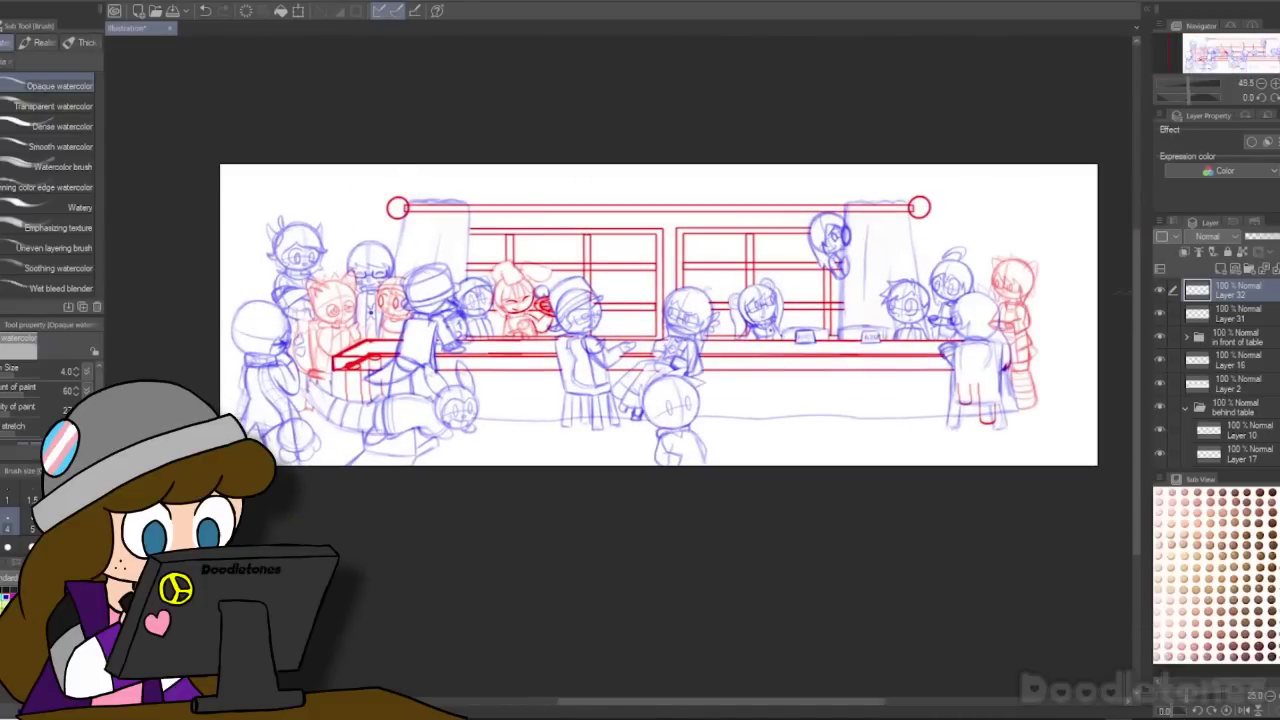
Step: Add a new layer above Layer 8 and sketch a round head behind the table between the two seated figures
{"action": "scroll", "coordinate": [1245, 403], "scroll_direction": "down", "scroll_amount": 10}
{"action": "left_click", "coordinate": [1235, 385]}
{"action": "left_click", "coordinate": [1221, 272]}
{"action": "scroll", "coordinate": [615, 300], "scroll_direction": "up", "scroll_amount": 5}
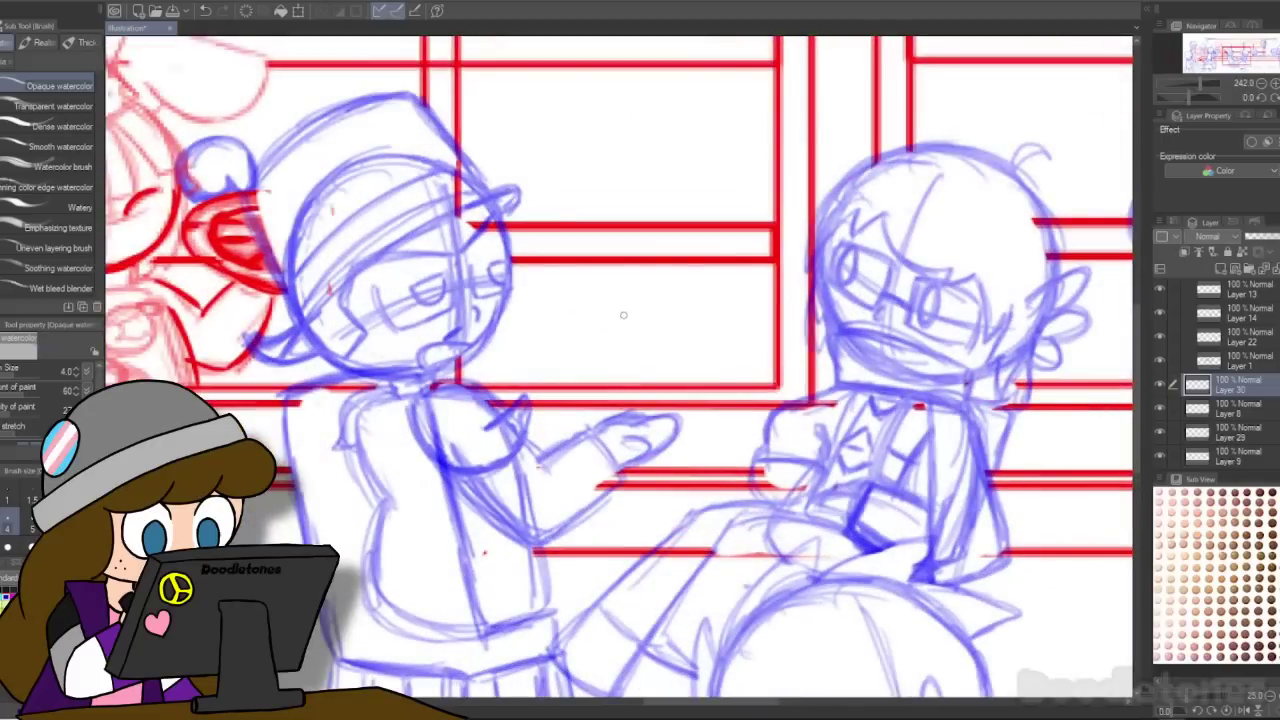
{"action": "left_click_drag", "start_coordinate": [630, 218], "coordinate": [572, 358]}
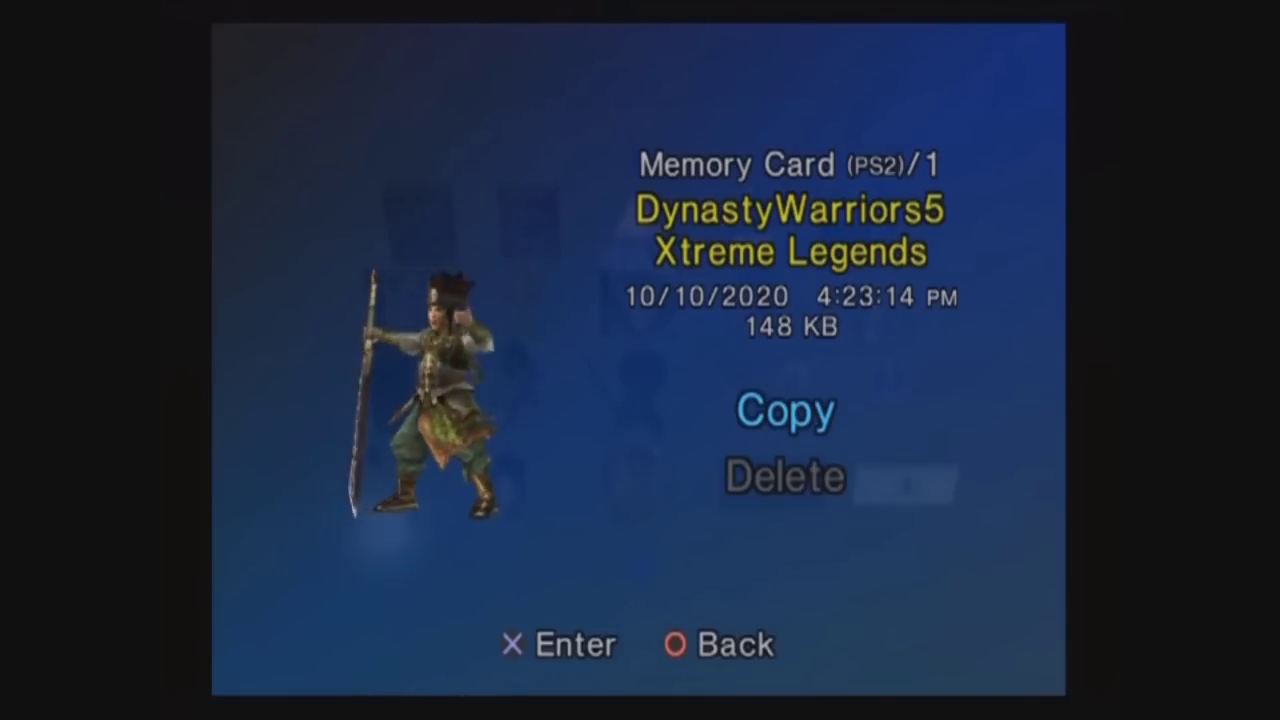
{"action": "mouse_move", "coordinate": [550, 255]}
{"action": "left_mouse_down"}
{"action": "mouse_move", "coordinate": [670, 193]}
{"action": "mouse_move", "coordinate": [738, 298]}
{"action": "mouse_move", "coordinate": [560, 350]}
{"action": "mouse_move", "coordinate": [740, 300]}
{"action": "mouse_move", "coordinate": [548, 245]}
{"action": "mouse_move", "coordinate": [641, 188]}
{"action": "mouse_move", "coordinate": [722, 226]}
{"action": "left_mouse_up"}
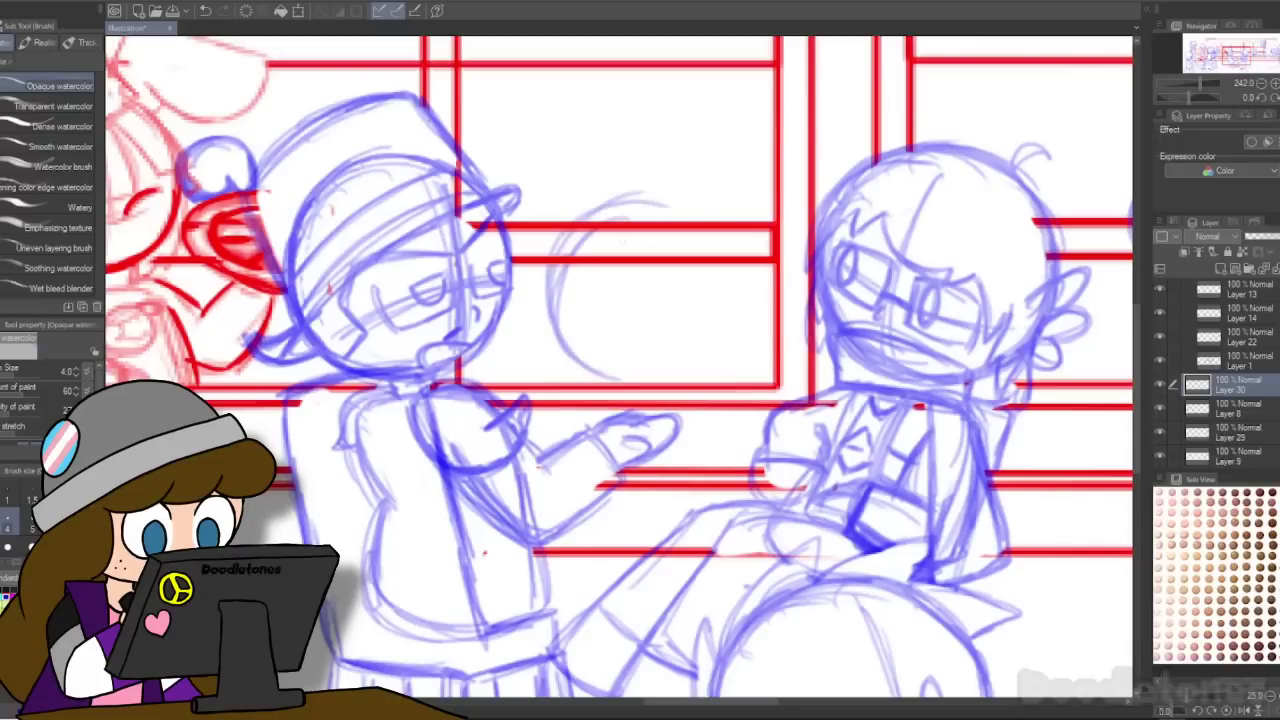
{"action": "left_click_drag", "start_coordinate": [606, 230], "coordinate": [682, 352]}
{"action": "mouse_move", "coordinate": [730, 284]}
{"action": "left_mouse_down"}
{"action": "mouse_move", "coordinate": [620, 368]}
{"action": "mouse_move", "coordinate": [544, 396]}
{"action": "mouse_move", "coordinate": [690, 352]}
{"action": "left_mouse_up"}
Step: Sketch folded arms under the new head and draw two thick slanted closed eyes
{"action": "mouse_move", "coordinate": [596, 376]}
{"action": "left_mouse_down"}
{"action": "mouse_move", "coordinate": [706, 360]}
{"action": "mouse_move", "coordinate": [732, 398]}
{"action": "left_mouse_up"}
{"action": "mouse_move", "coordinate": [722, 348]}
{"action": "left_mouse_down"}
{"action": "mouse_move", "coordinate": [664, 364]}
{"action": "mouse_move", "coordinate": [765, 372]}
{"action": "mouse_move", "coordinate": [760, 392]}
{"action": "left_mouse_up"}
{"action": "left_click_drag", "start_coordinate": [608, 346], "coordinate": [714, 288]}
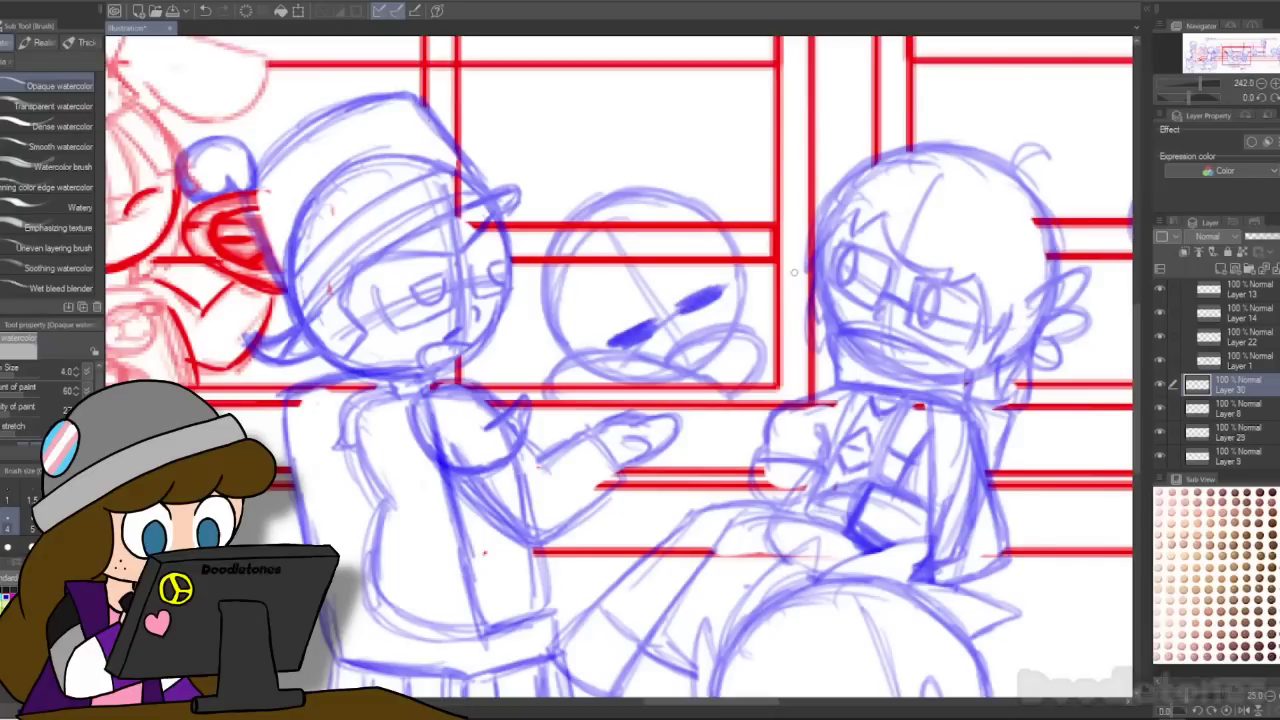
Step: Refine the sleeping figure's folded arms and add round ears and diagonal lines across its head
{"action": "left_click_drag", "start_coordinate": [762, 350], "coordinate": [718, 398]}
{"action": "left_click_drag", "start_coordinate": [661, 362], "coordinate": [756, 338]}
{"action": "left_click_drag", "start_coordinate": [678, 352], "coordinate": [765, 364]}
{"action": "mouse_move", "coordinate": [690, 205]}
{"action": "left_mouse_down"}
{"action": "mouse_move", "coordinate": [748, 252]}
{"action": "mouse_move", "coordinate": [606, 328]}
{"action": "mouse_move", "coordinate": [598, 348]}
{"action": "left_mouse_up"}
{"action": "left_click_drag", "start_coordinate": [650, 235], "coordinate": [584, 342]}
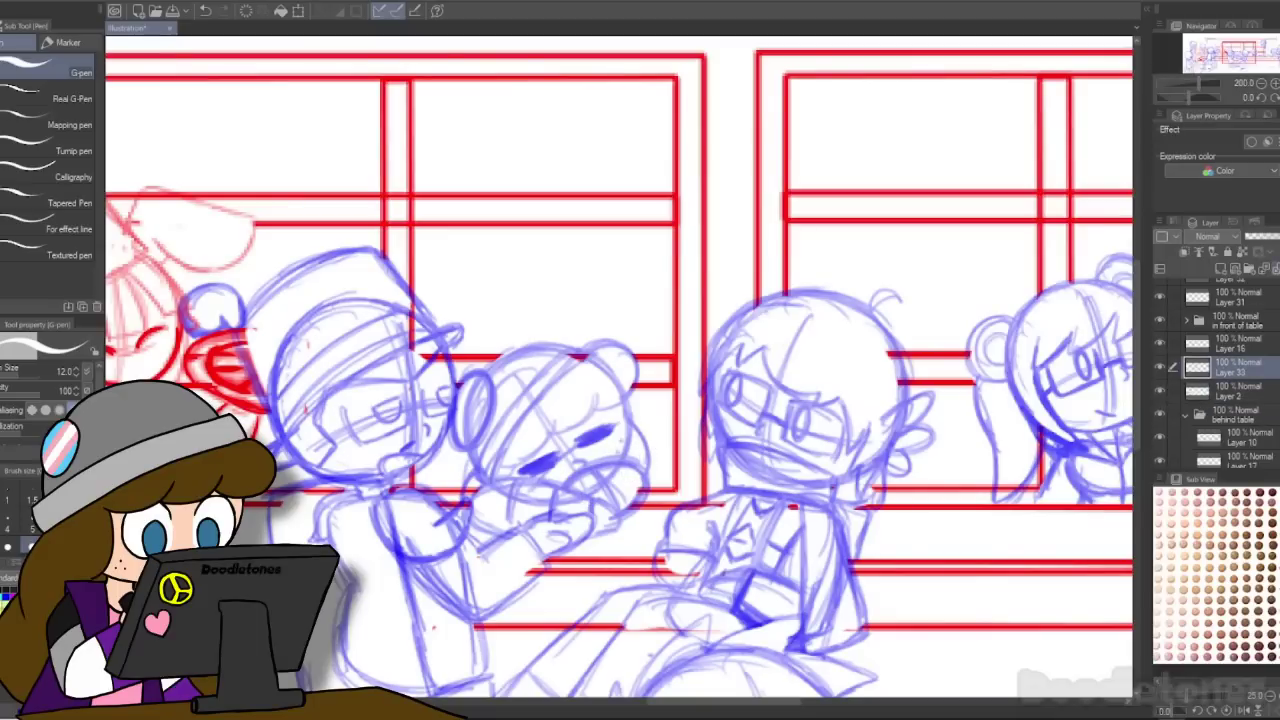
Step: Select the sleeping figure with the lasso, shift it slightly left, and clear the selection
{"action": "key", "text": "m"}
{"action": "mouse_move", "coordinate": [638, 290]}
{"action": "left_mouse_down"}
{"action": "mouse_move", "coordinate": [548, 606]}
{"action": "mouse_move", "coordinate": [634, 302]}
{"action": "left_mouse_up"}
{"action": "key", "text": "ctrl+t"}
{"action": "left_click_drag", "start_coordinate": [604, 496], "coordinate": [588, 502]}
{"action": "key", "text": "Return"}
{"action": "key", "text": "ctrl+d"}
Step: Examine the full canvas for the balance of the characters and remaining empty areas around the table
{"action": "scroll", "coordinate": [517, 280], "scroll_direction": "down", "scroll_amount": 5}
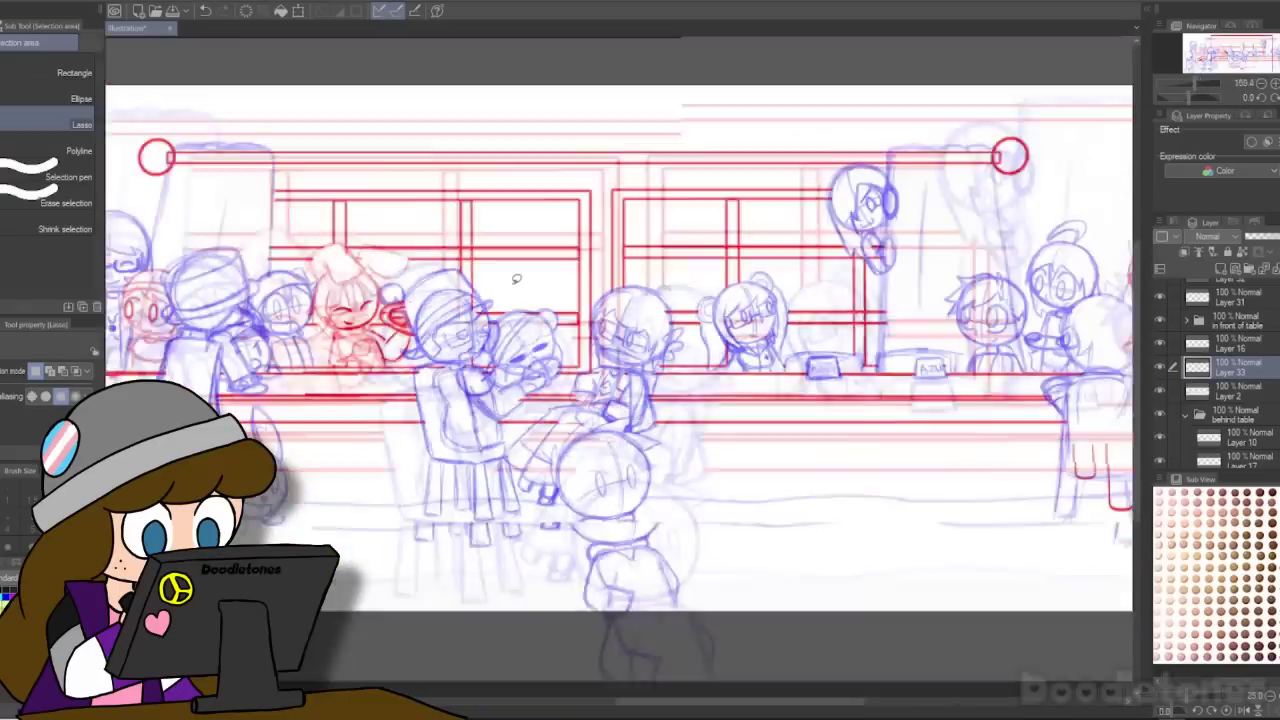
{"action": "scroll", "coordinate": [517, 280], "scroll_direction": "down", "scroll_amount": 2}
{"action": "scroll", "coordinate": [446, 187], "scroll_direction": "up", "scroll_amount": 2}
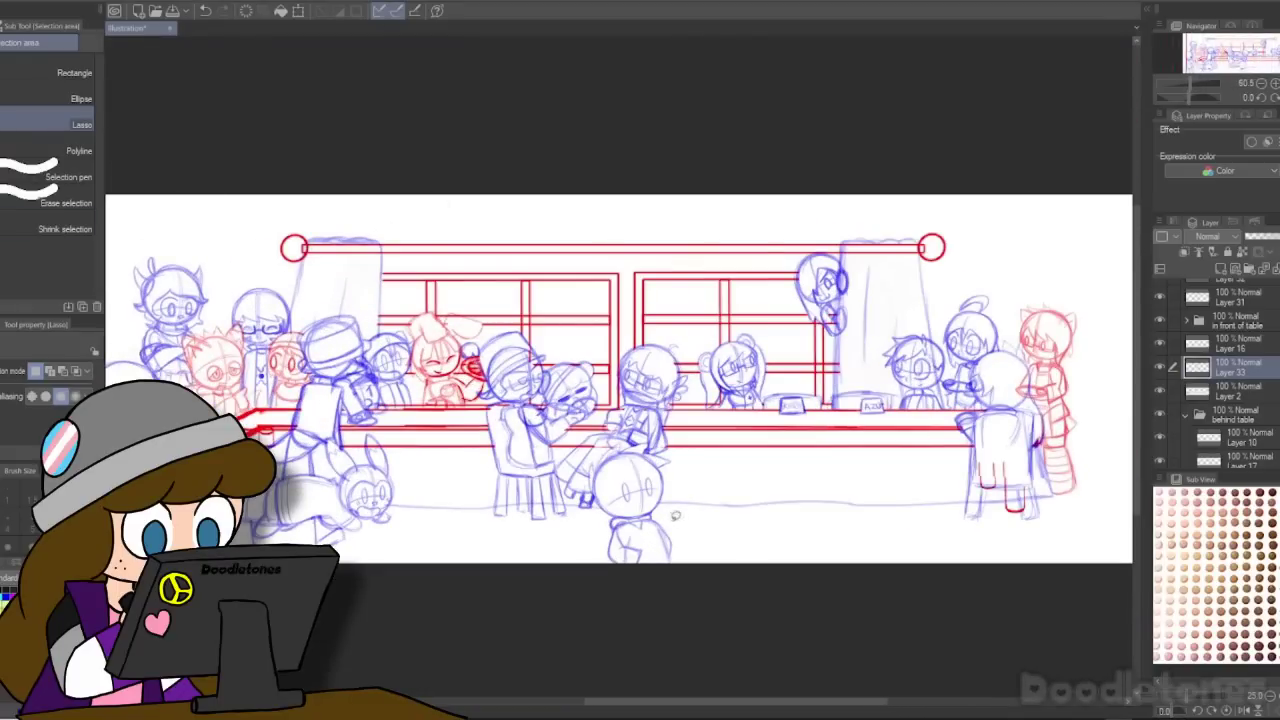
{"action": "scroll", "coordinate": [690, 427], "scroll_direction": "down", "scroll_amount": 1}
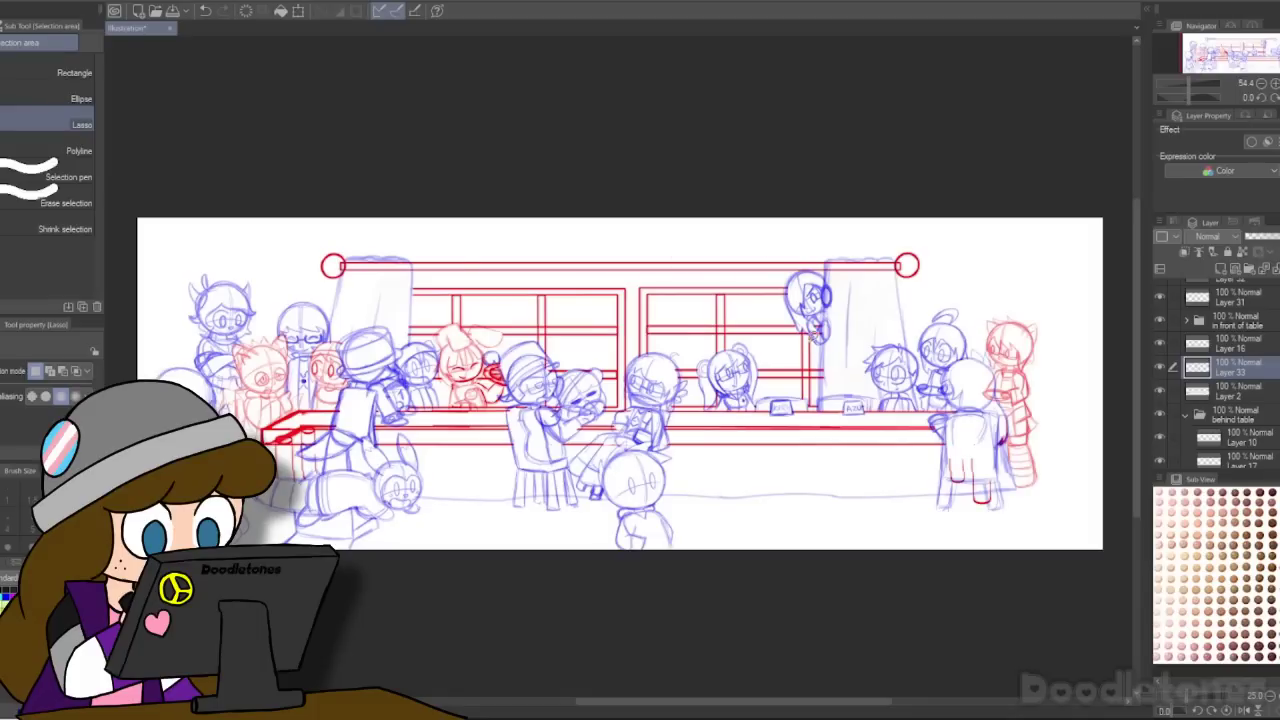
{"action": "scroll", "coordinate": [791, 412], "scroll_direction": "up", "scroll_amount": 2}
{"action": "scroll", "coordinate": [692, 485], "scroll_direction": "down", "scroll_amount": 3}
{"action": "scroll", "coordinate": [692, 488], "scroll_direction": "up", "scroll_amount": 1}
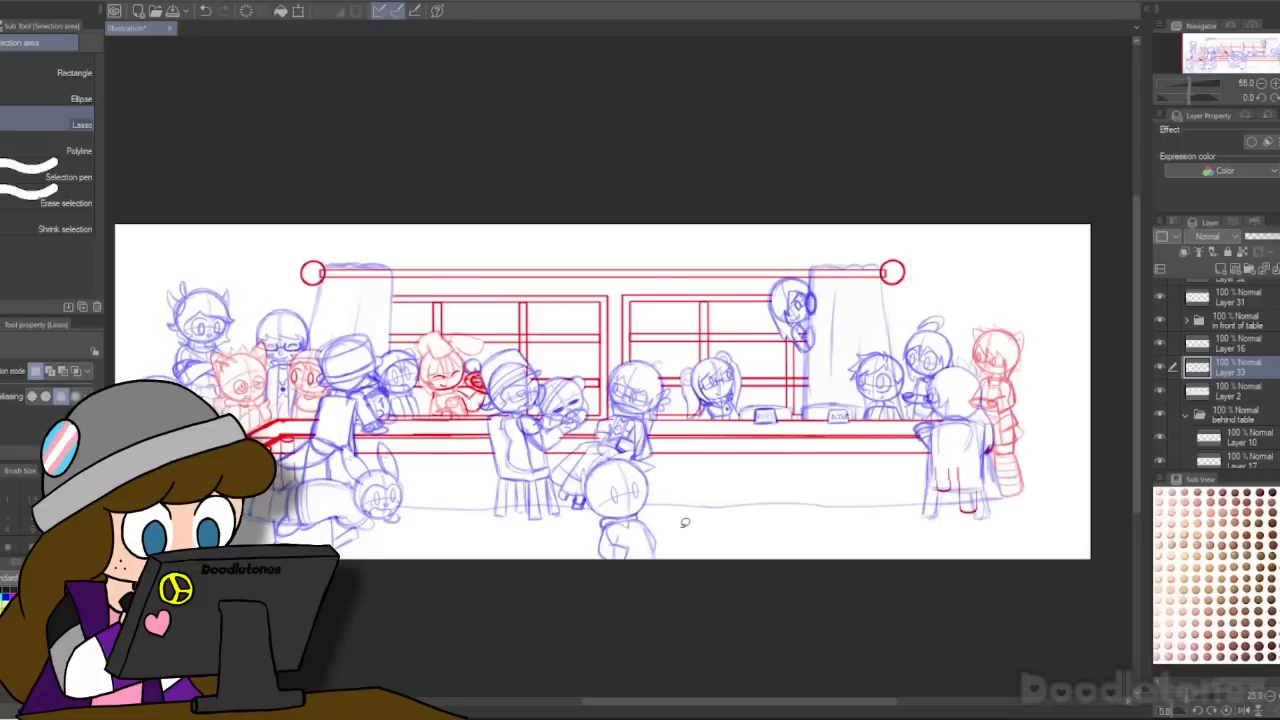
{"action": "scroll", "coordinate": [682, 522], "scroll_direction": "down", "scroll_amount": 1}
{"action": "scroll", "coordinate": [690, 524], "scroll_direction": "up", "scroll_amount": 3}
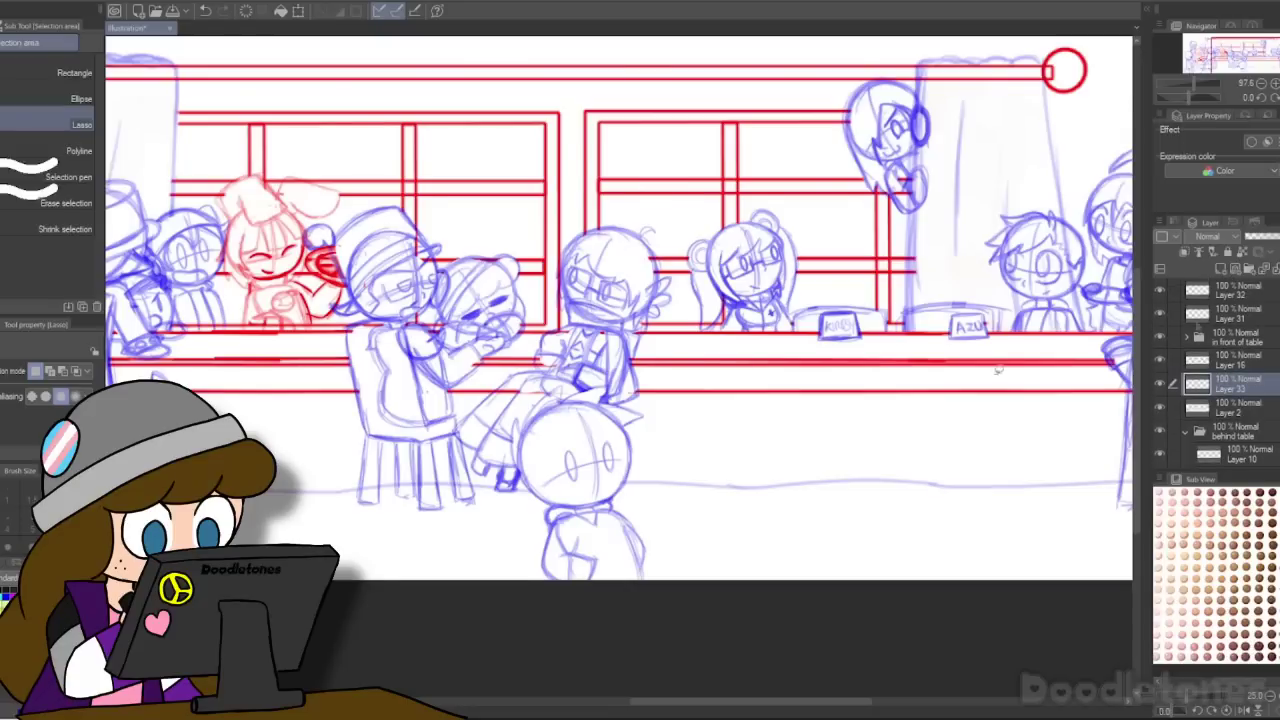
{"action": "scroll", "coordinate": [875, 399], "scroll_direction": "down", "scroll_amount": 10}
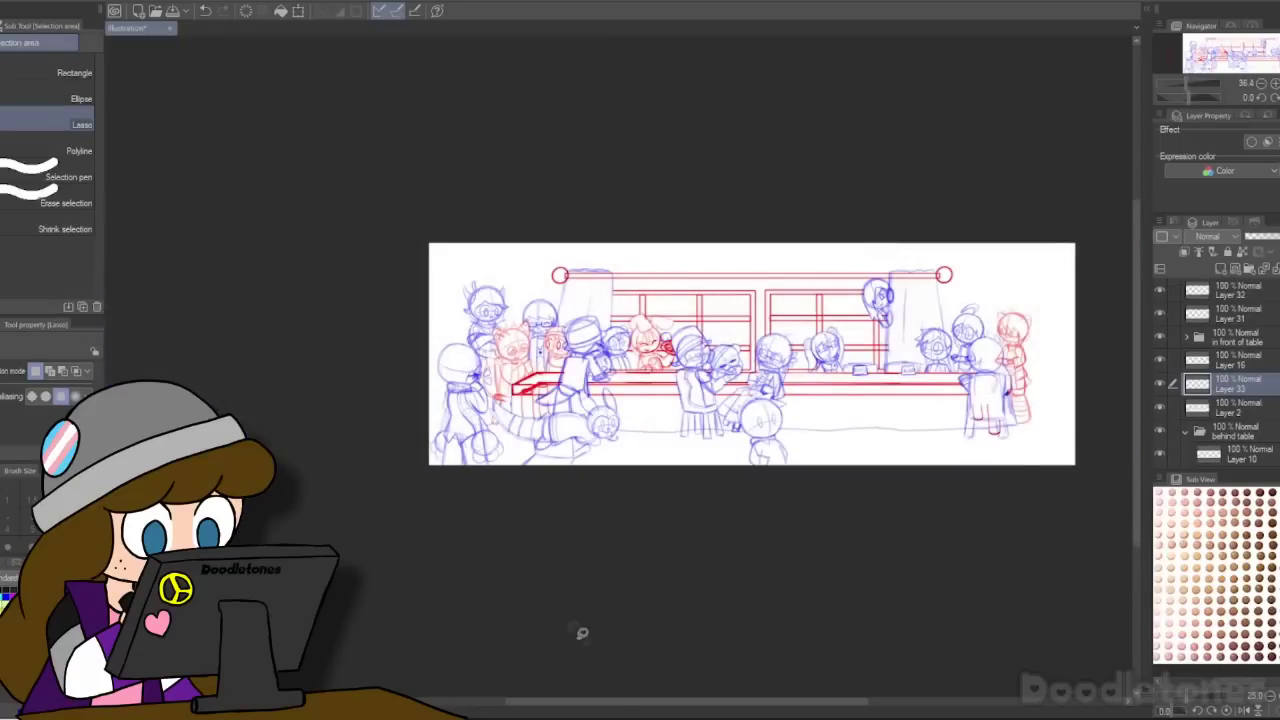
{"action": "left_click_drag", "start_coordinate": [636, 706], "coordinate": [660, 706]}
{"action": "scroll", "coordinate": [692, 458], "scroll_direction": "up", "scroll_amount": 3}
{"action": "left_click_drag", "start_coordinate": [1138, 472], "coordinate": [1138, 438]}
{"action": "left_click_drag", "start_coordinate": [665, 703], "coordinate": [689, 707]}
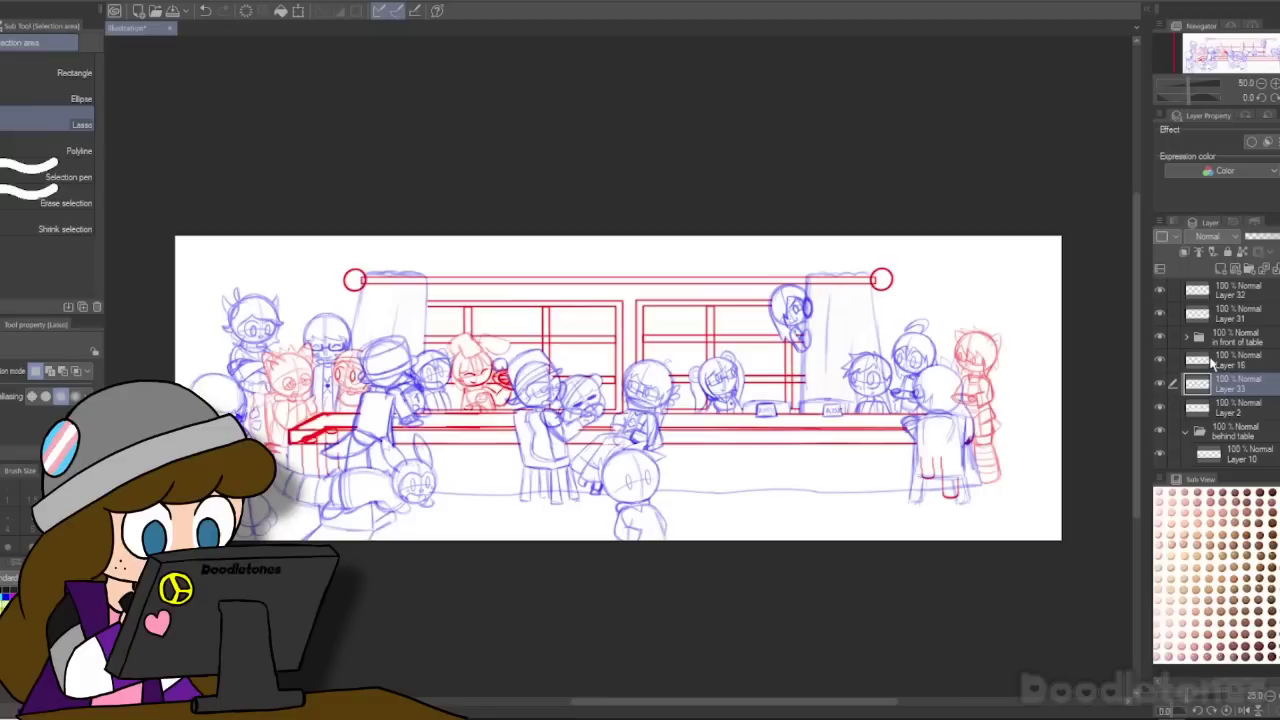
Step: Add a new layer above all others and sketch a large round foreground head beside the chair at the scene's right end
{"action": "left_click", "coordinate": [1237, 296]}
{"action": "left_click", "coordinate": [1221, 269]}
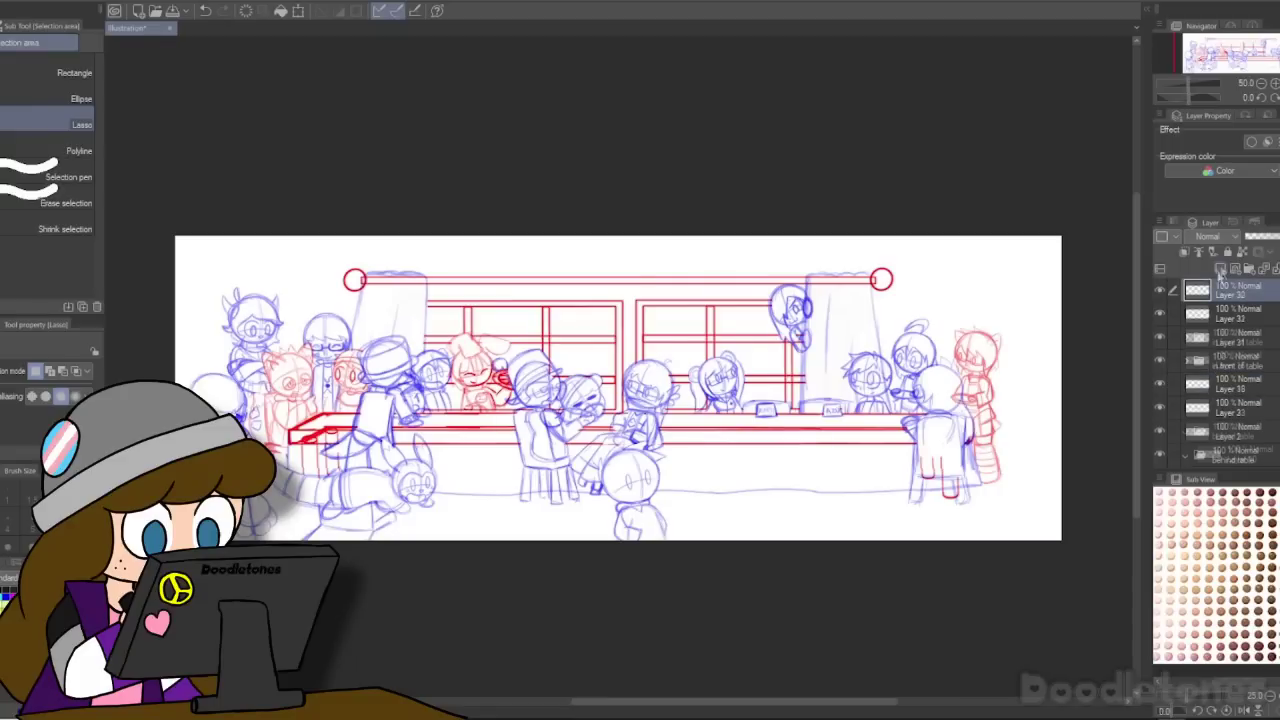
{"action": "left_click_drag", "start_coordinate": [695, 706], "coordinate": [703, 706]}
{"action": "scroll", "coordinate": [971, 314], "scroll_direction": "up", "scroll_amount": 5}
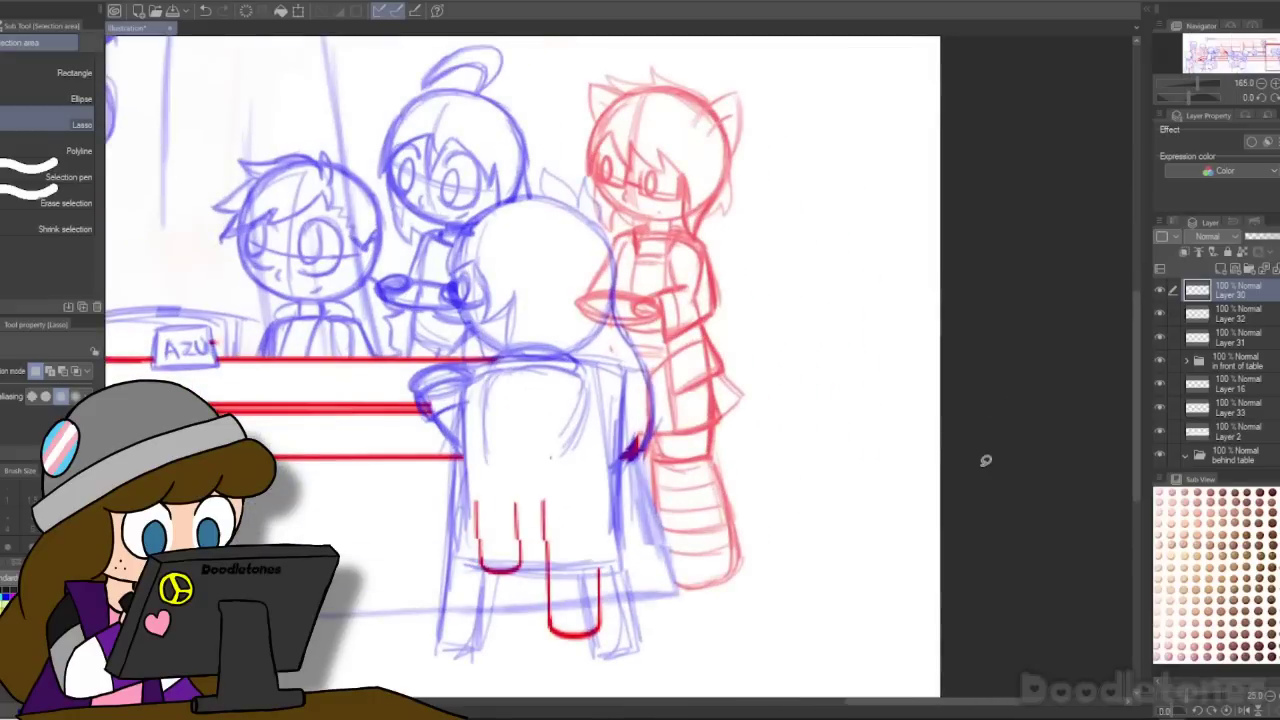
{"action": "key", "text": "b"}
{"action": "left_click_drag", "start_coordinate": [1134, 328], "coordinate": [1134, 353]}
{"action": "mouse_move", "coordinate": [787, 292]}
{"action": "left_mouse_down"}
{"action": "mouse_move", "coordinate": [724, 442]}
{"action": "mouse_move", "coordinate": [796, 487]}
{"action": "mouse_move", "coordinate": [830, 293]}
{"action": "left_mouse_up"}
{"action": "mouse_move", "coordinate": [748, 308]}
{"action": "left_mouse_down"}
{"action": "mouse_move", "coordinate": [905, 350]}
{"action": "mouse_move", "coordinate": [912, 448]}
{"action": "left_mouse_up"}
{"action": "mouse_move", "coordinate": [712, 370]}
{"action": "left_mouse_down"}
{"action": "mouse_move", "coordinate": [855, 490]}
{"action": "mouse_move", "coordinate": [918, 352]}
{"action": "mouse_move", "coordinate": [826, 492]}
{"action": "left_mouse_up"}
{"action": "mouse_move", "coordinate": [716, 364]}
{"action": "left_mouse_down"}
{"action": "mouse_move", "coordinate": [778, 298]}
{"action": "mouse_move", "coordinate": [840, 293]}
{"action": "left_mouse_up"}
Step: Add curved facial guidelines to the foreground head and sketch an oval eye on its left side
{"action": "left_click_drag", "start_coordinate": [780, 302], "coordinate": [758, 467]}
{"action": "left_click_drag", "start_coordinate": [718, 394], "coordinate": [842, 451]}
{"action": "left_click_drag", "start_coordinate": [724, 402], "coordinate": [868, 450]}
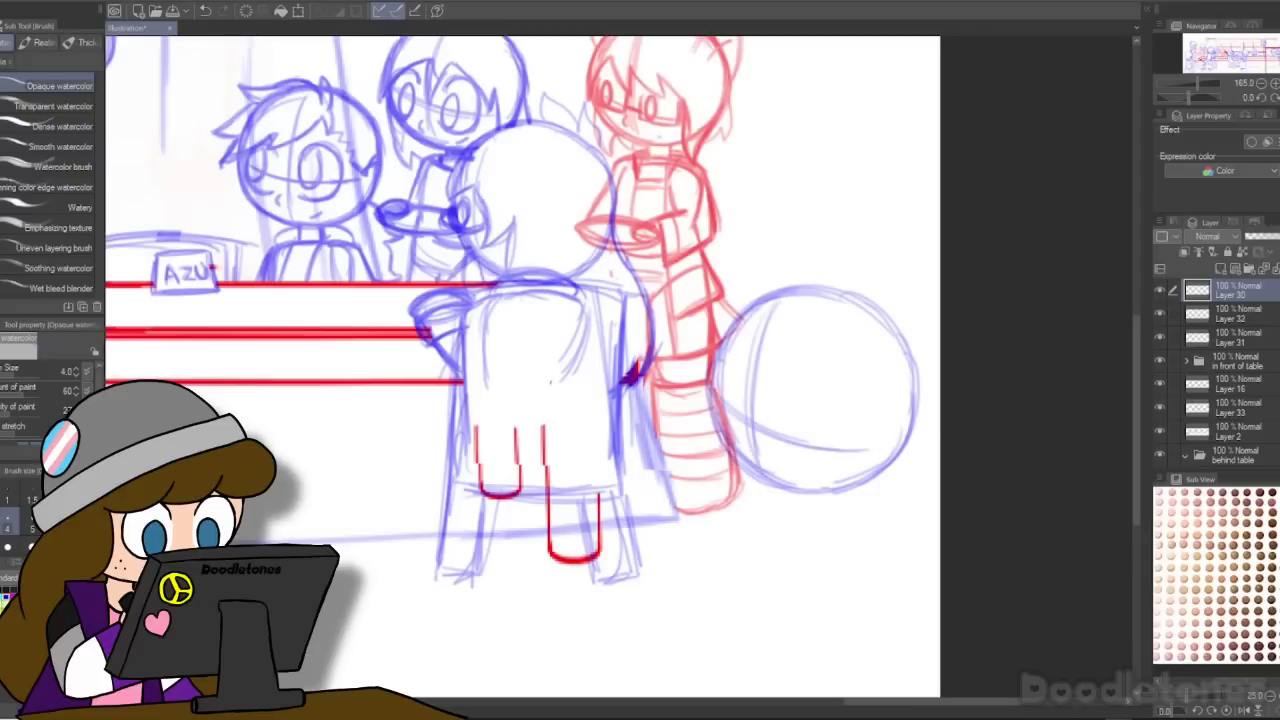
{"action": "mouse_move", "coordinate": [795, 400]}
{"action": "left_mouse_down"}
{"action": "mouse_move", "coordinate": [808, 467]}
{"action": "mouse_move", "coordinate": [766, 466]}
{"action": "mouse_move", "coordinate": [783, 406]}
{"action": "left_mouse_up"}
Step: Sketch a collar below the foreground head and outline the torso sides and bent right arm down to the canvas edge
{"action": "left_click_drag", "start_coordinate": [763, 513], "coordinate": [858, 512]}
{"action": "scroll", "coordinate": [868, 524], "scroll_direction": "down", "scroll_amount": 3}
{"action": "mouse_move", "coordinate": [774, 380]}
{"action": "left_mouse_down"}
{"action": "mouse_move", "coordinate": [858, 374]}
{"action": "mouse_move", "coordinate": [850, 462]}
{"action": "mouse_move", "coordinate": [736, 480]}
{"action": "left_mouse_up"}
{"action": "left_click_drag", "start_coordinate": [852, 480], "coordinate": [876, 558]}
{"action": "left_click_drag", "start_coordinate": [742, 440], "coordinate": [728, 562]}
{"action": "mouse_move", "coordinate": [826, 364]}
{"action": "left_mouse_down"}
{"action": "mouse_move", "coordinate": [888, 422]}
{"action": "mouse_move", "coordinate": [840, 545]}
{"action": "left_mouse_up"}
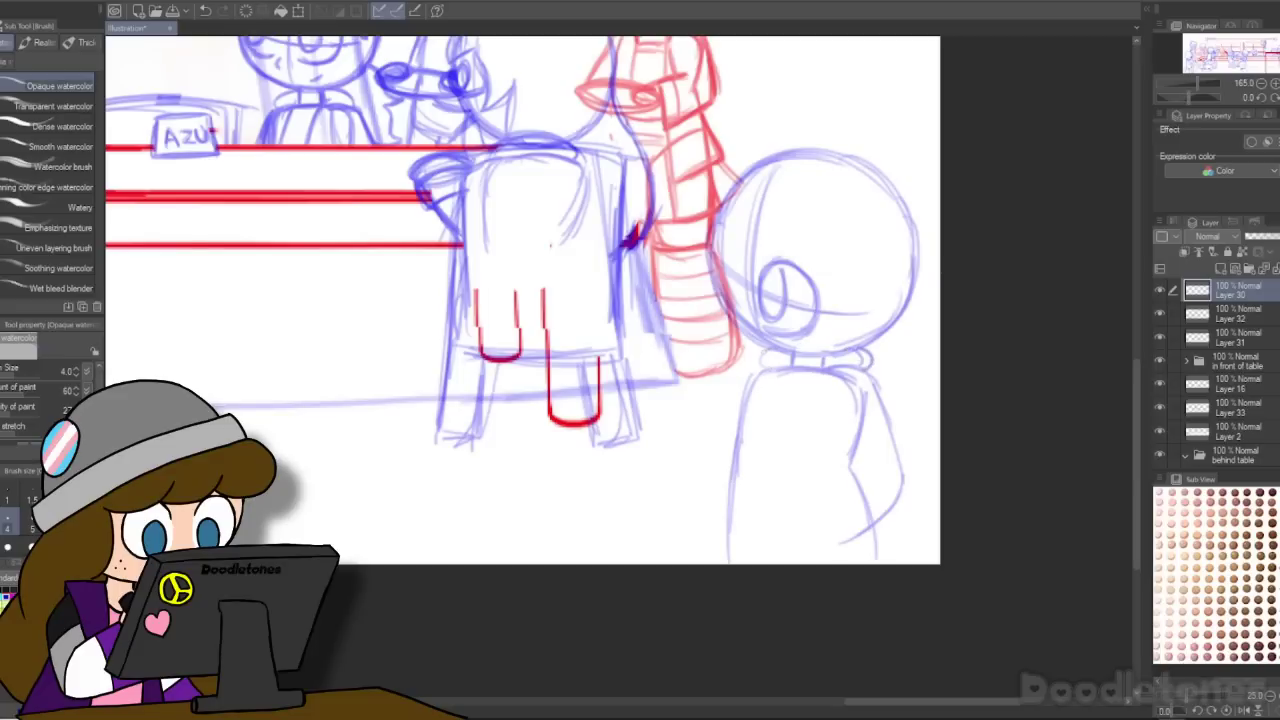
Step: Draw the front opening of the foreground figure's jacket with long curved lines from the collar down
{"action": "left_click_drag", "start_coordinate": [806, 390], "coordinate": [791, 550]}
{"action": "left_click_drag", "start_coordinate": [798, 406], "coordinate": [797, 562]}
{"action": "left_click_drag", "start_coordinate": [782, 374], "coordinate": [746, 504]}
{"action": "left_click_drag", "start_coordinate": [786, 378], "coordinate": [737, 558]}
{"action": "left_click_drag", "start_coordinate": [765, 416], "coordinate": [727, 562]}
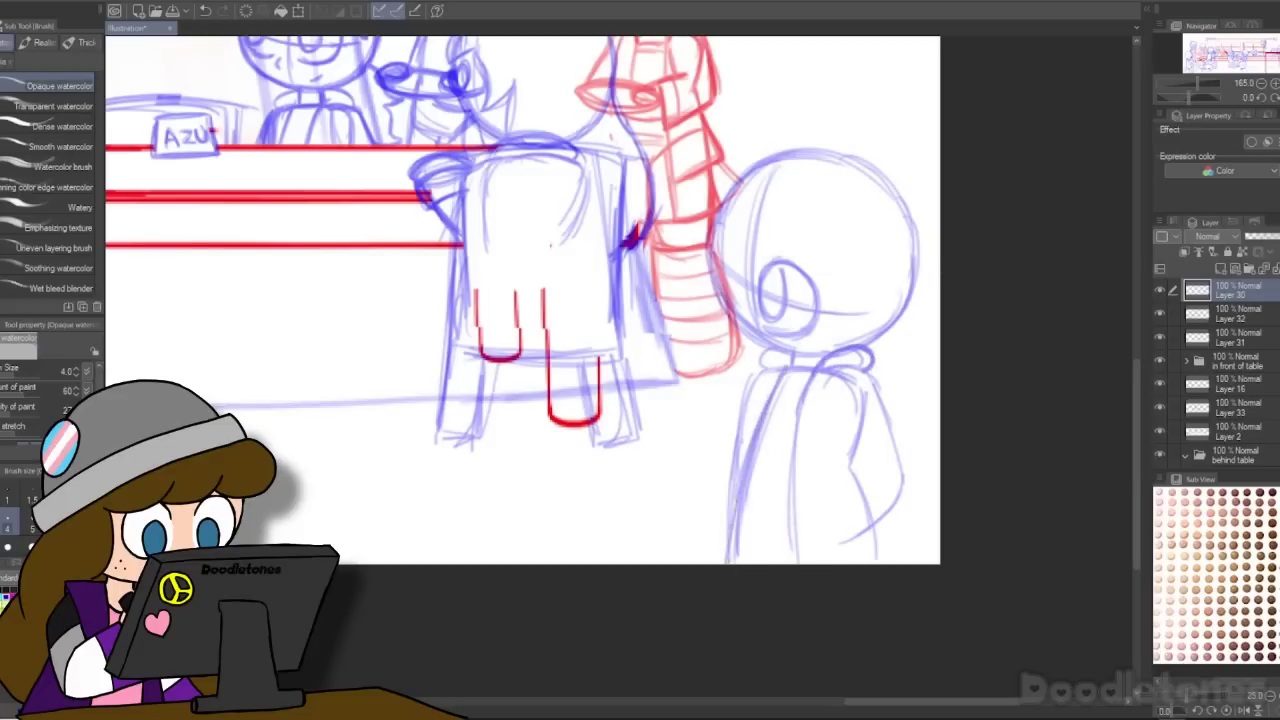
Step: Sketch the rounded forearm and inner fold of the foreground figure's right arm, and outline the left arm
{"action": "left_click_drag", "start_coordinate": [846, 488], "coordinate": [858, 548]}
{"action": "left_click_drag", "start_coordinate": [870, 456], "coordinate": [836, 478]}
{"action": "left_click_drag", "start_coordinate": [764, 368], "coordinate": [721, 454]}
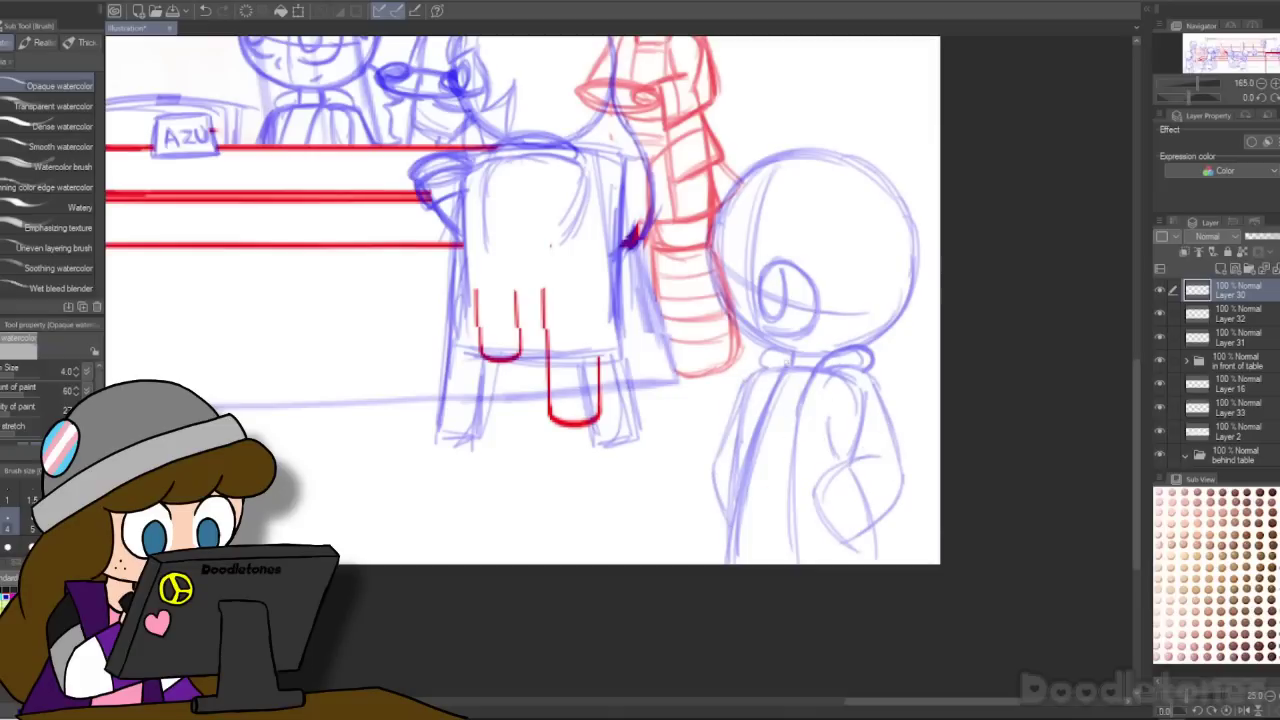